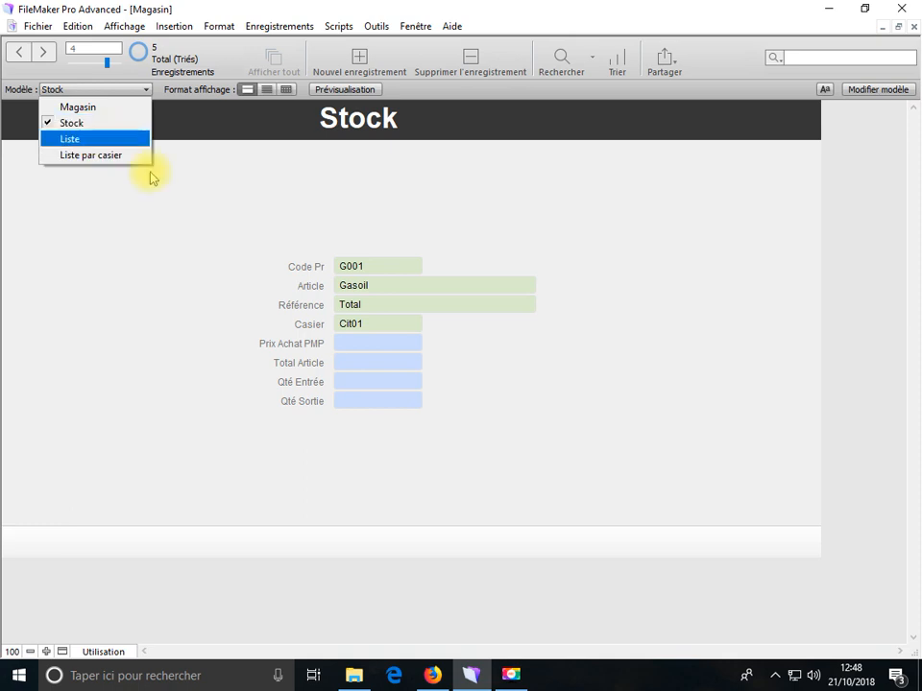
# - Open the database management for Magasin and display the fields of the Entrées table
pyautogui.click(159, 187)
pyautogui.click(38, 27)
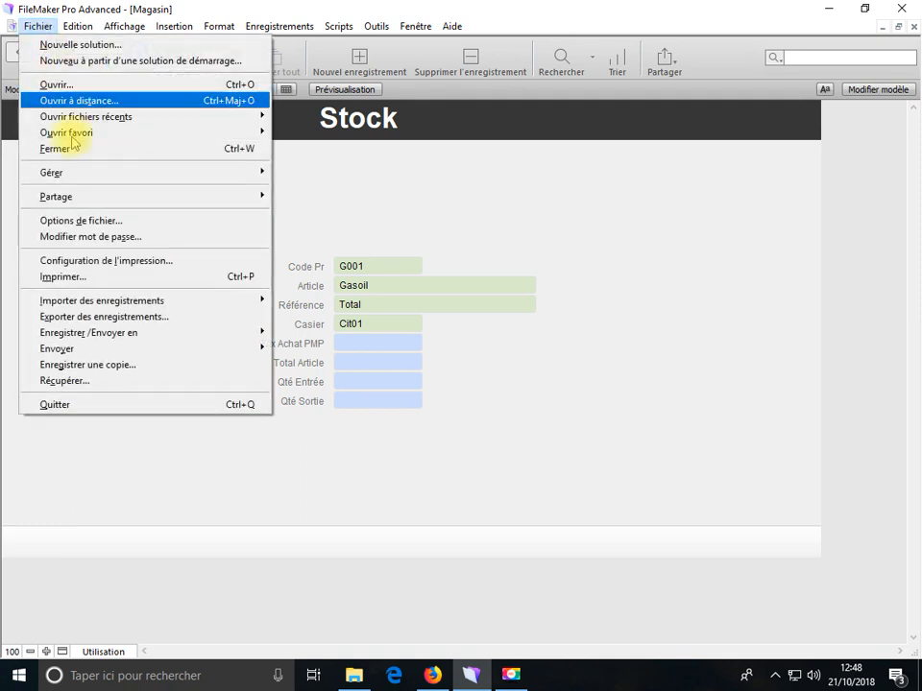
pyautogui.moveTo(155, 172)
pyautogui.click(282, 175)
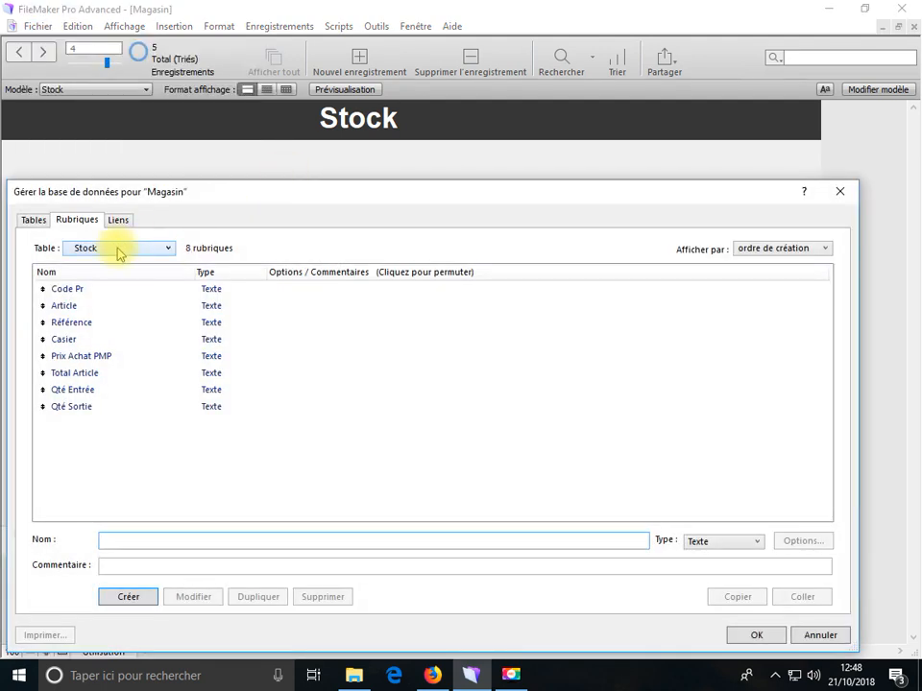
pyautogui.click(116, 247)
pyautogui.click(113, 308)
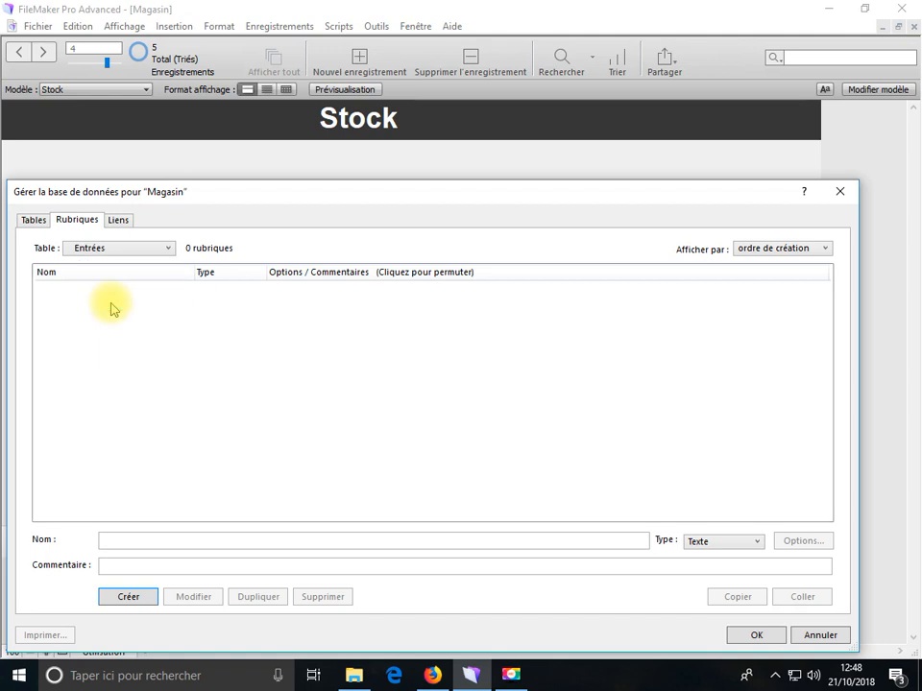
# - Create the text fields code pr, Article and Référence in the Entrées table
pyautogui.click(117, 539)
pyautogui.write('co')
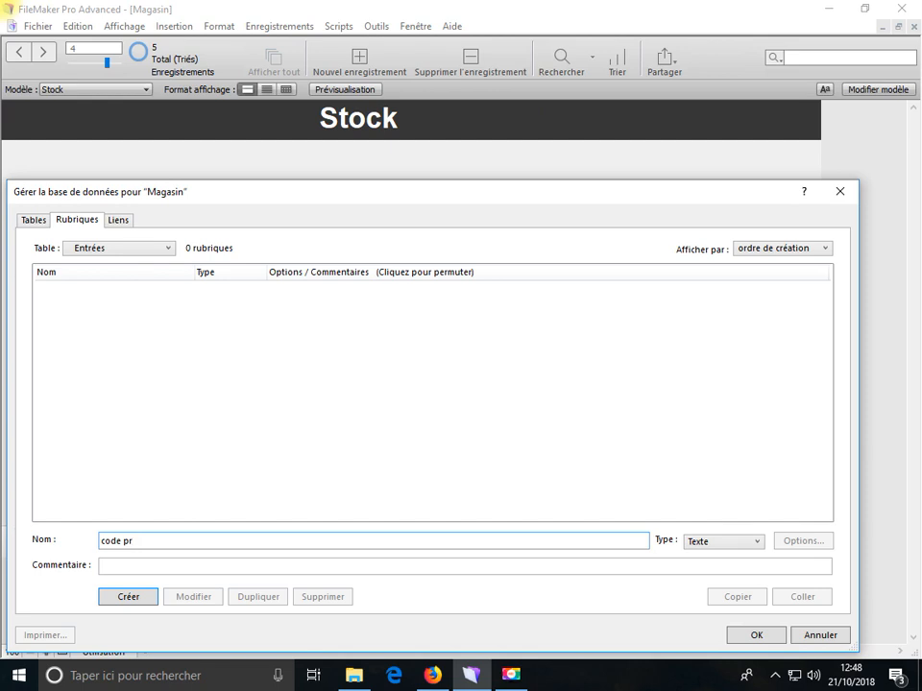
pyautogui.write('de pr')
pyautogui.press('Return')
pyautogui.write('D')
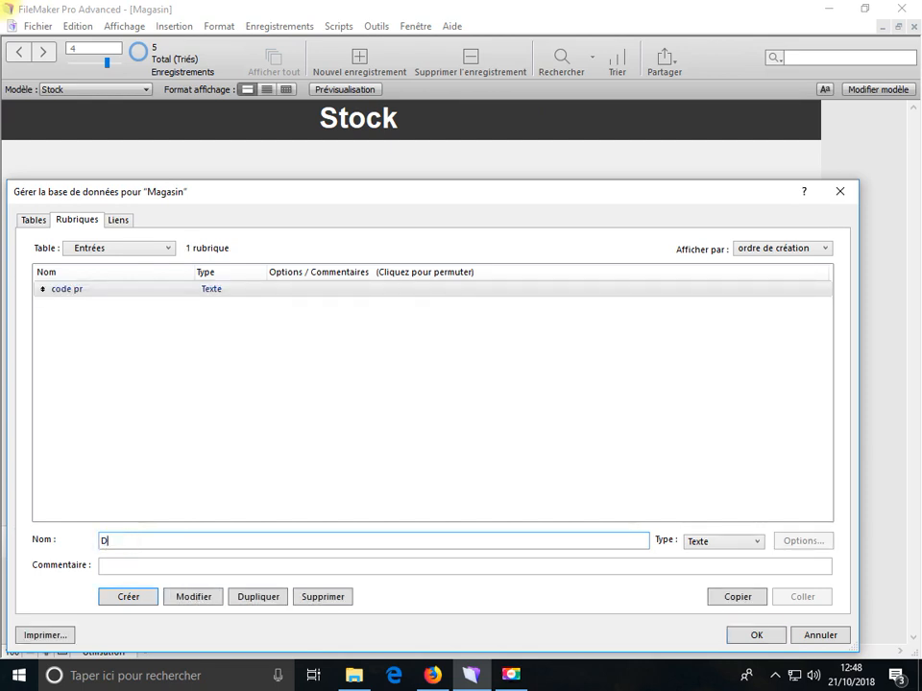
pyautogui.press('BackSpace')
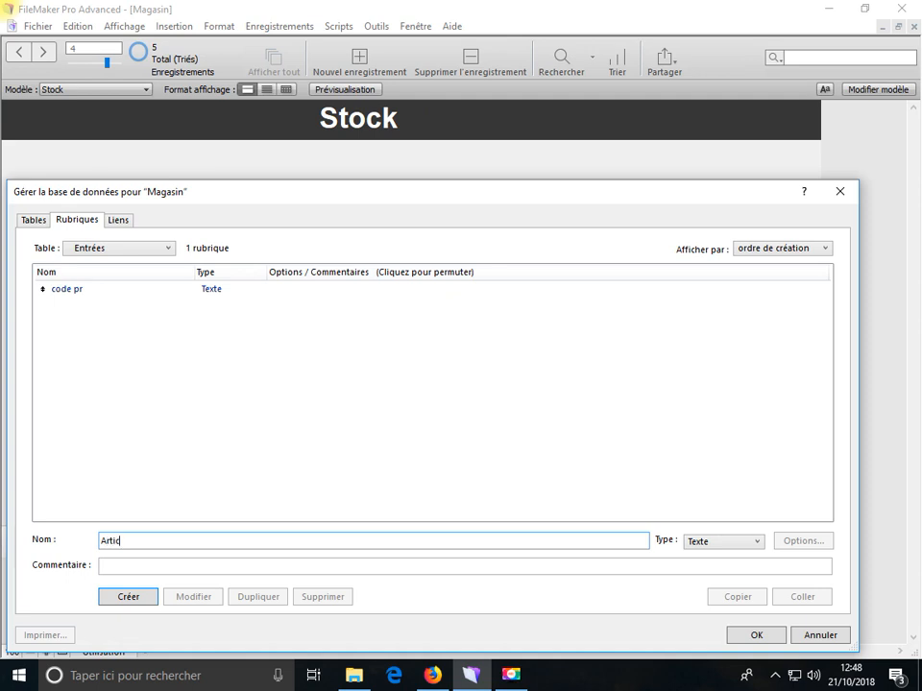
pyautogui.press('Return')
pyautogui.write('R')
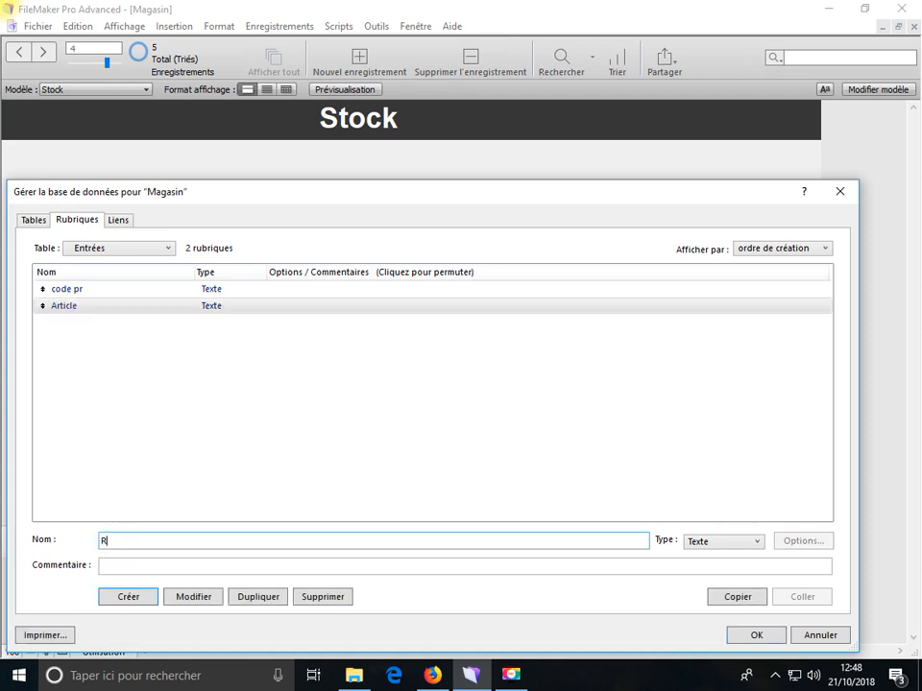
pyautogui.write('éférence')
pyautogui.press('Return')
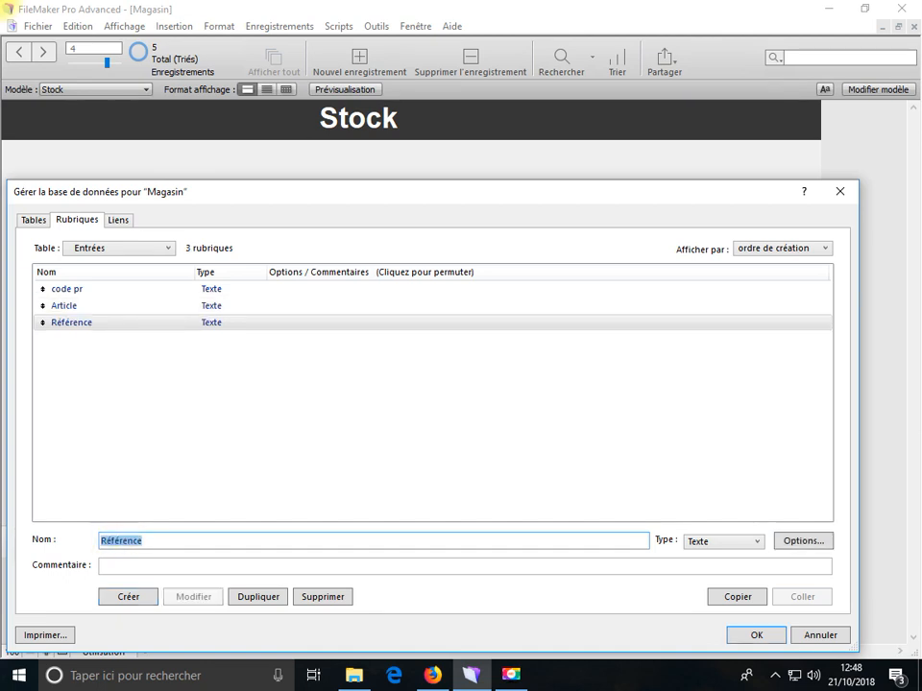
# - Add the text fields Prix Achat, Date and Qté to the Entrées table
pyautogui.write('Prix')
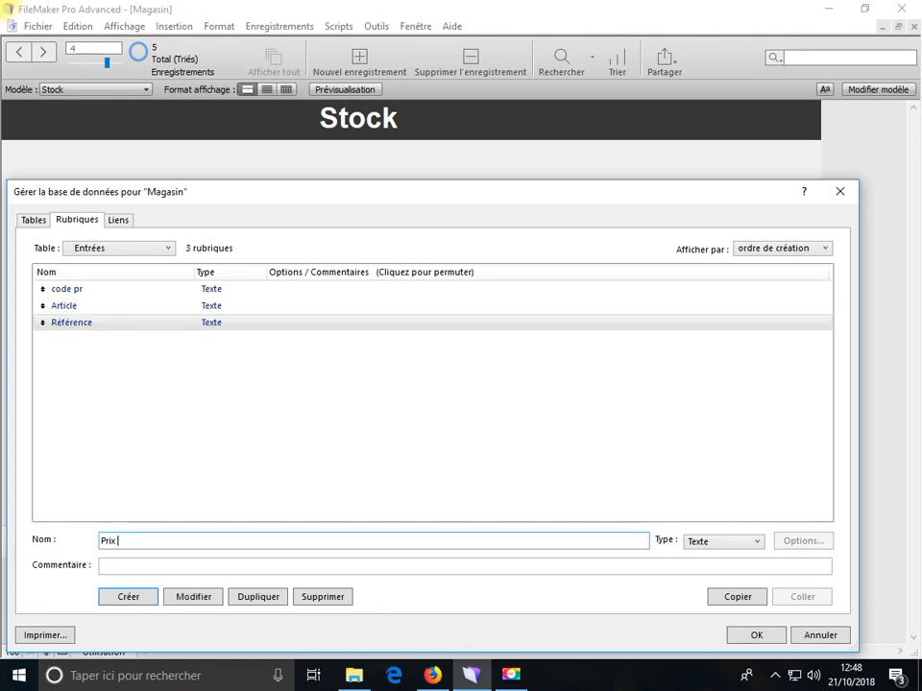
pyautogui.write(' Achat')
pyautogui.press('Return')
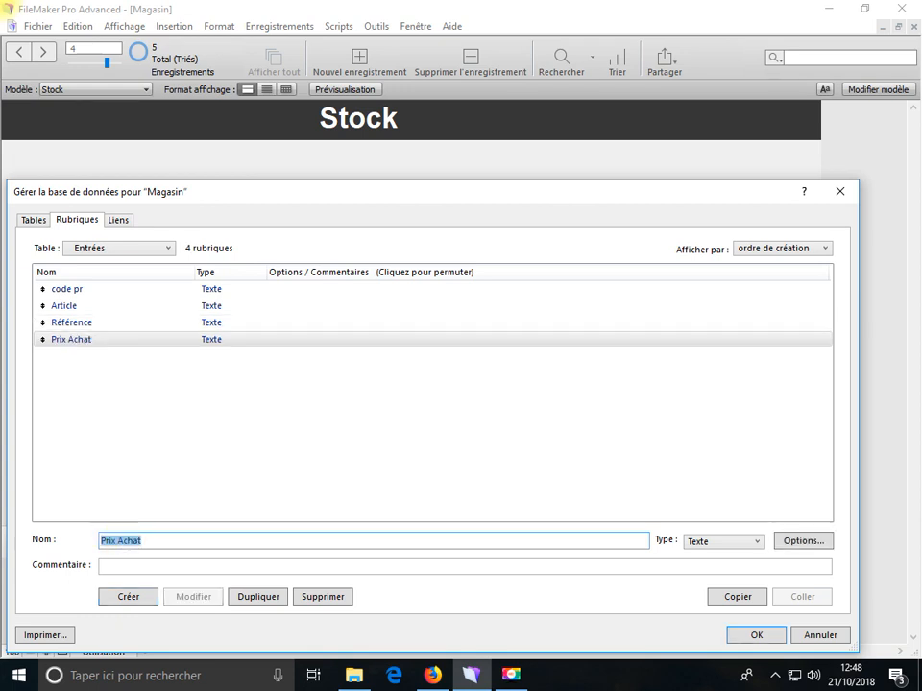
pyautogui.write('Dat')
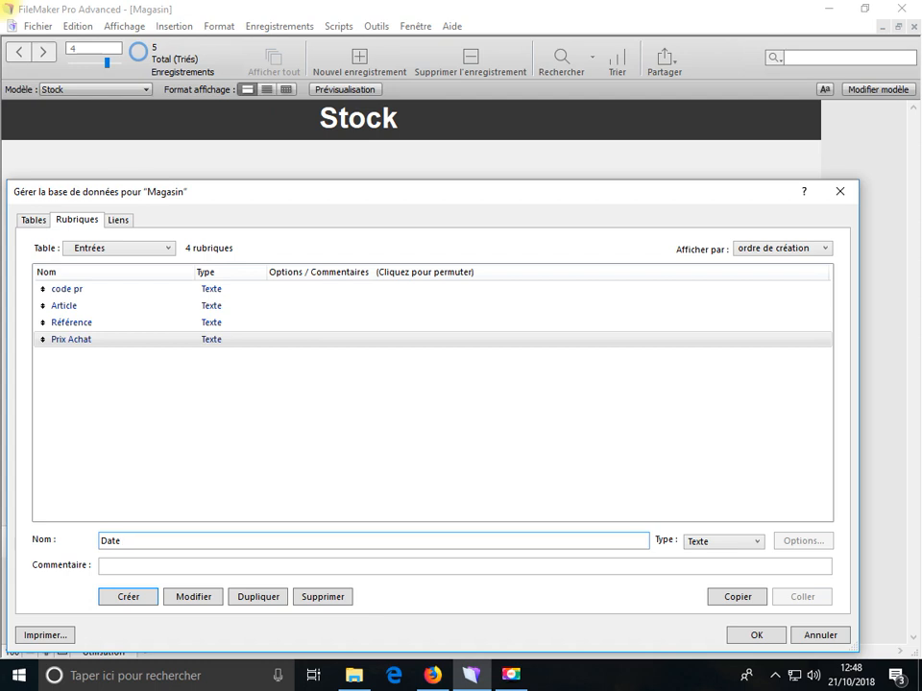
pyautogui.write('e')
pyautogui.press('Return')
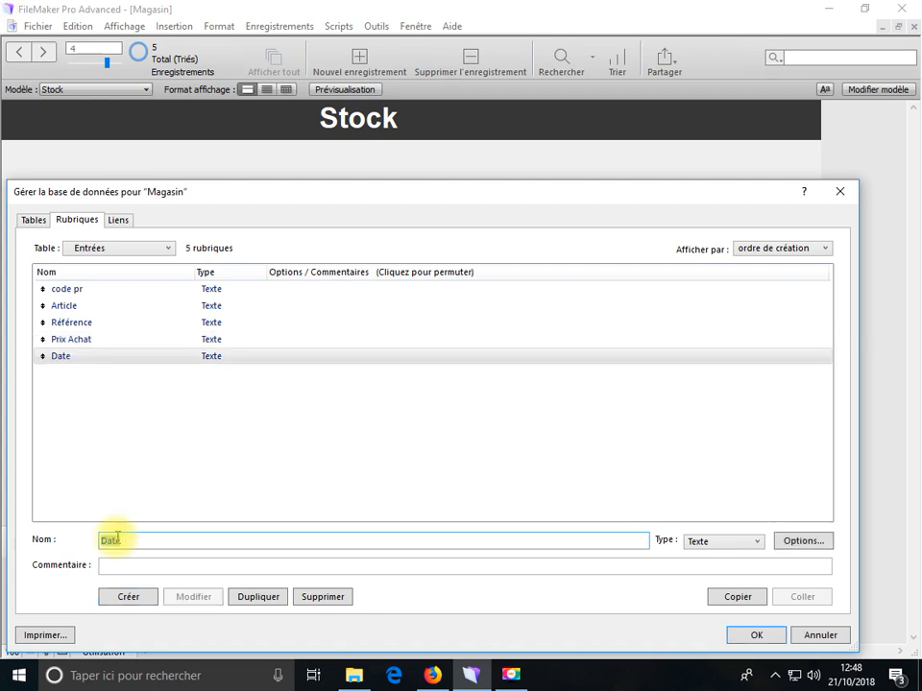
pyautogui.write('Q')
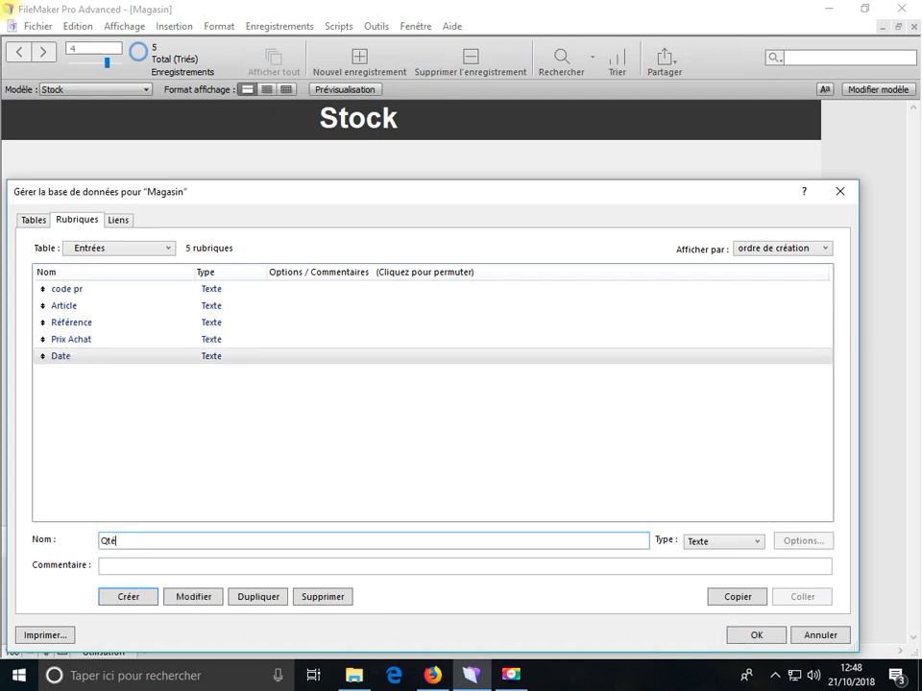
pyautogui.write('té')
pyautogui.press('Return')
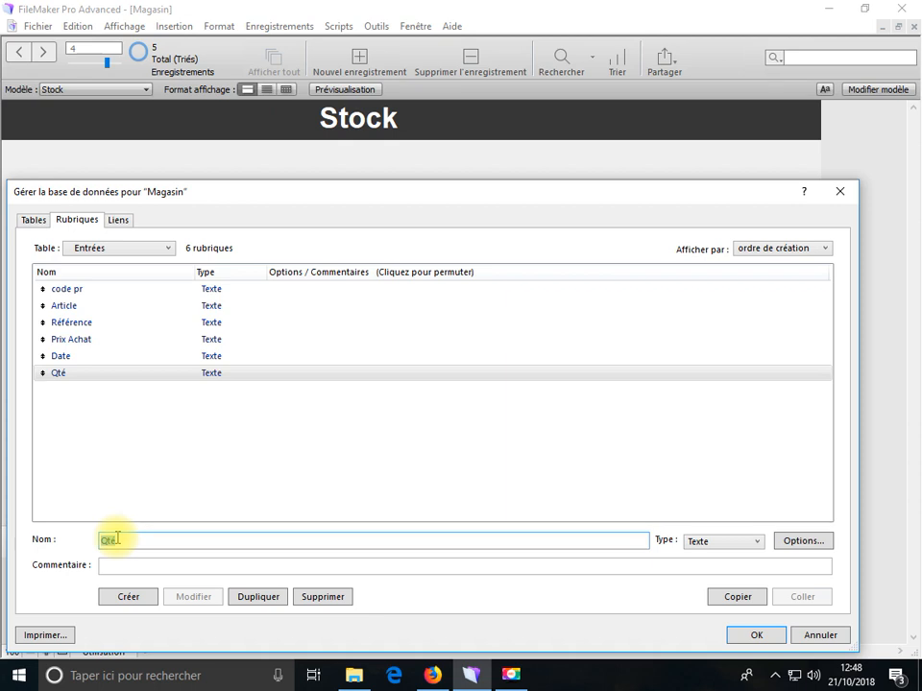
# - Add the text fields Code fournisseur and Designation fournisseur to the Entrées table
pyautogui.write('Code fo')
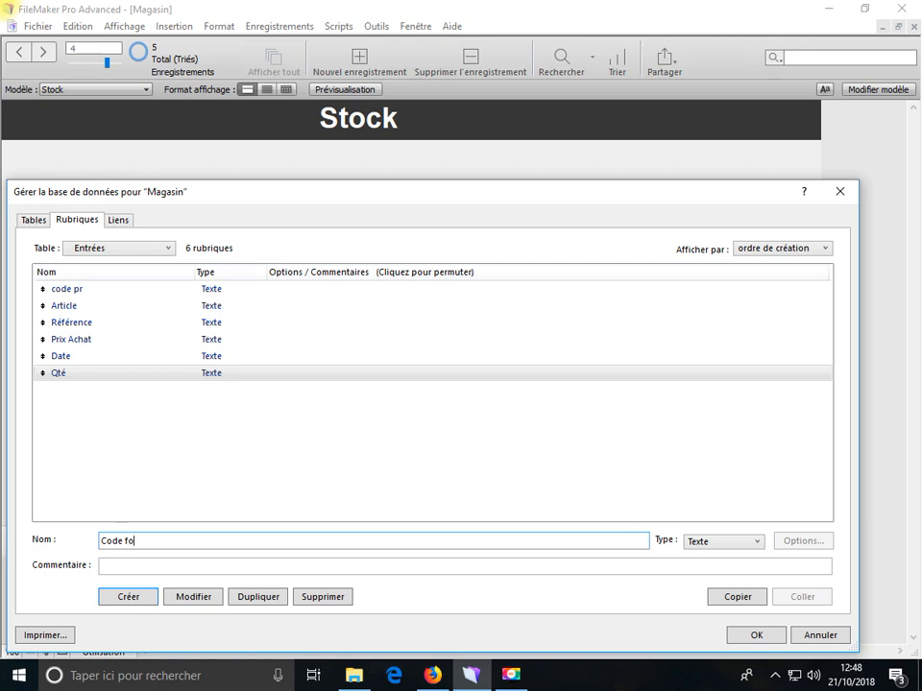
pyautogui.write('urnisseur')
pyautogui.press('Return')
pyautogui.write('Designation')
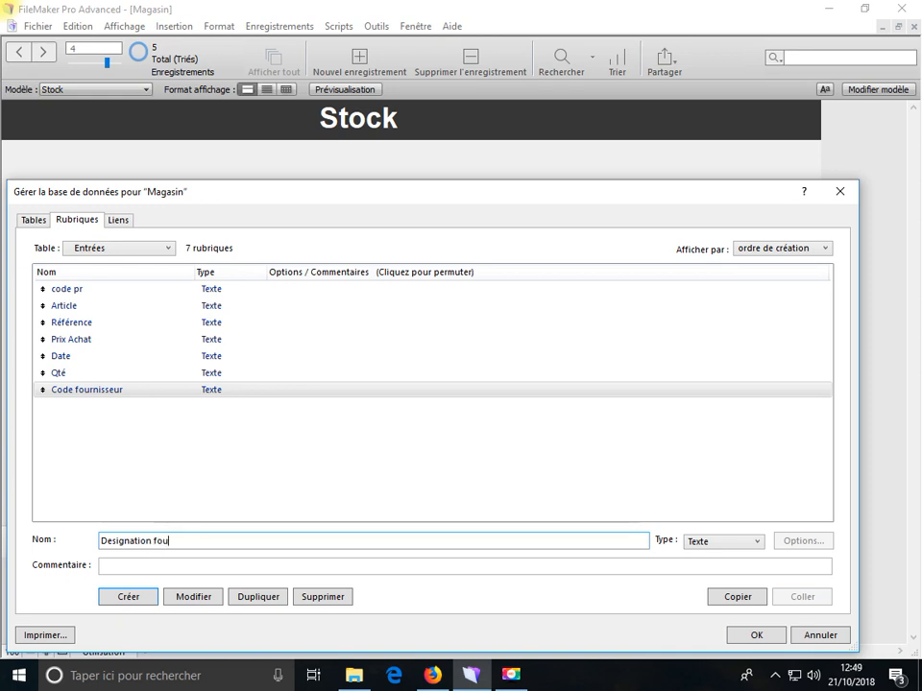
pyautogui.write('fournisseur')
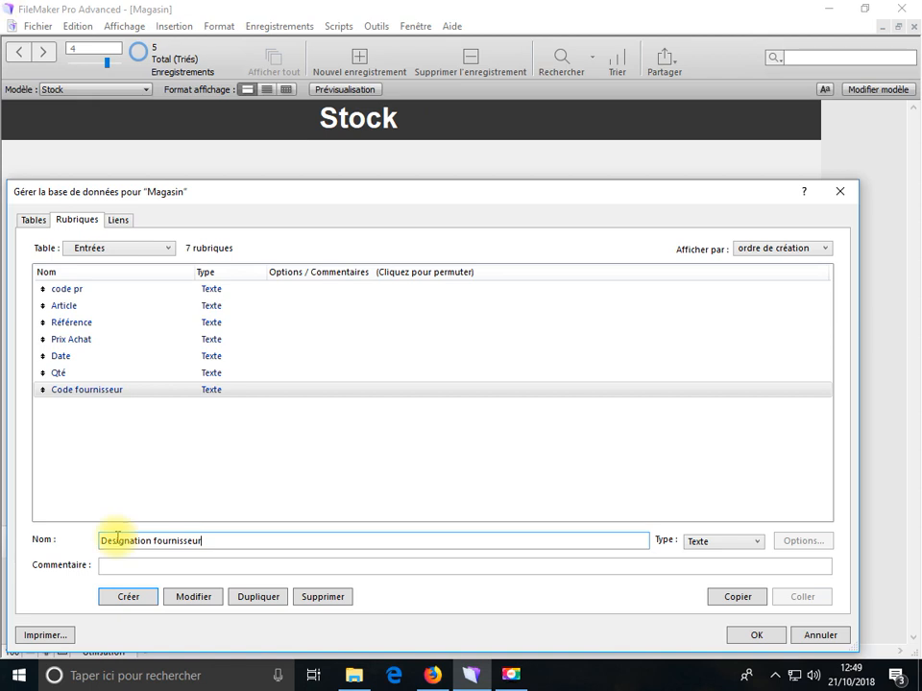
pyautogui.press('Return')
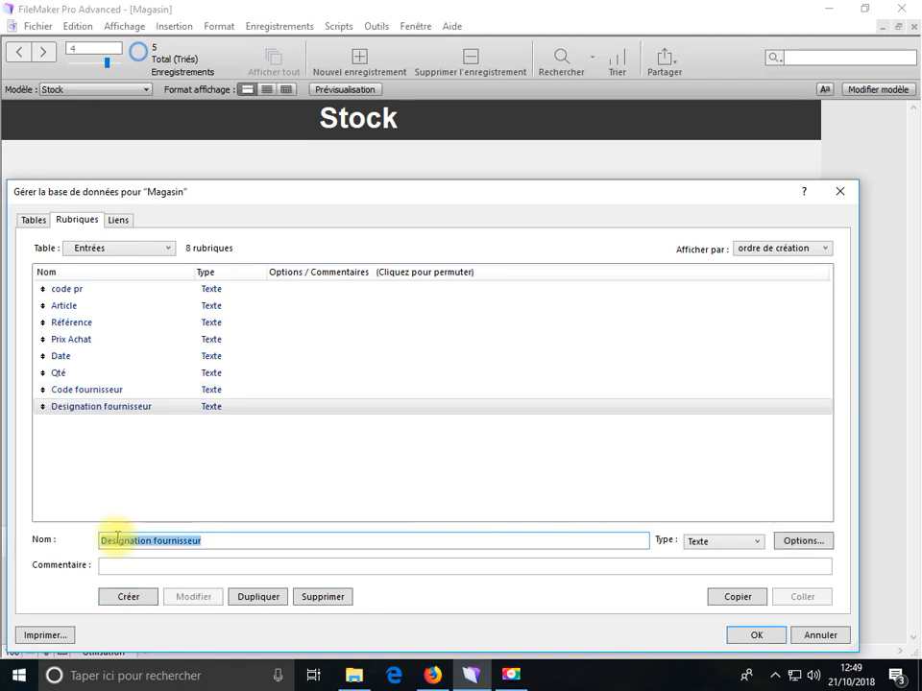
# - Add the text fields casier and Qté Stock to the Entrées table
pyautogui.write('Code B')
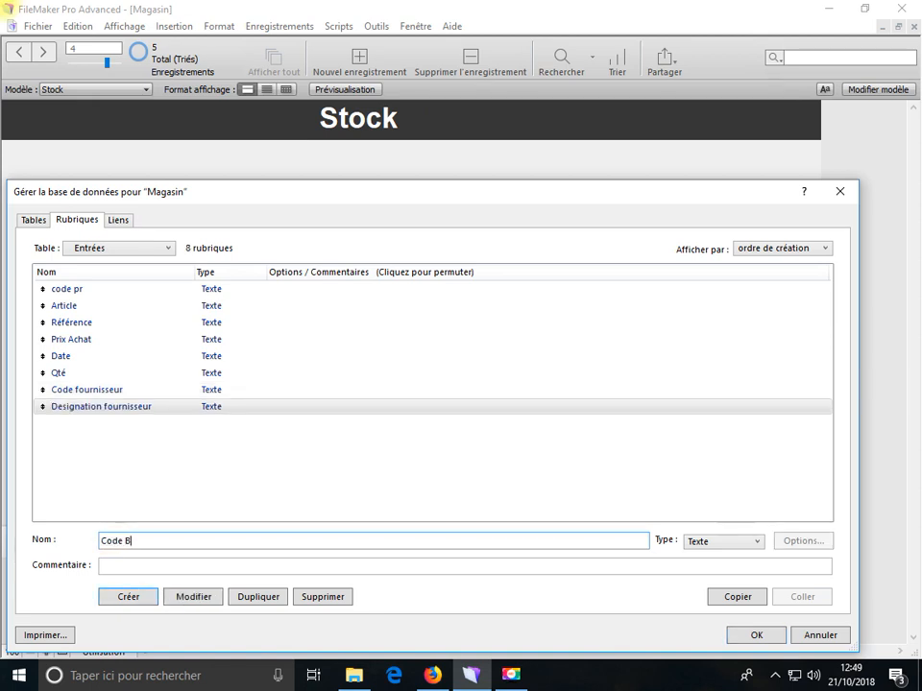
pyautogui.press('BackSpace')
pyautogui.press('BackSpace')
pyautogui.press('BackSpace')
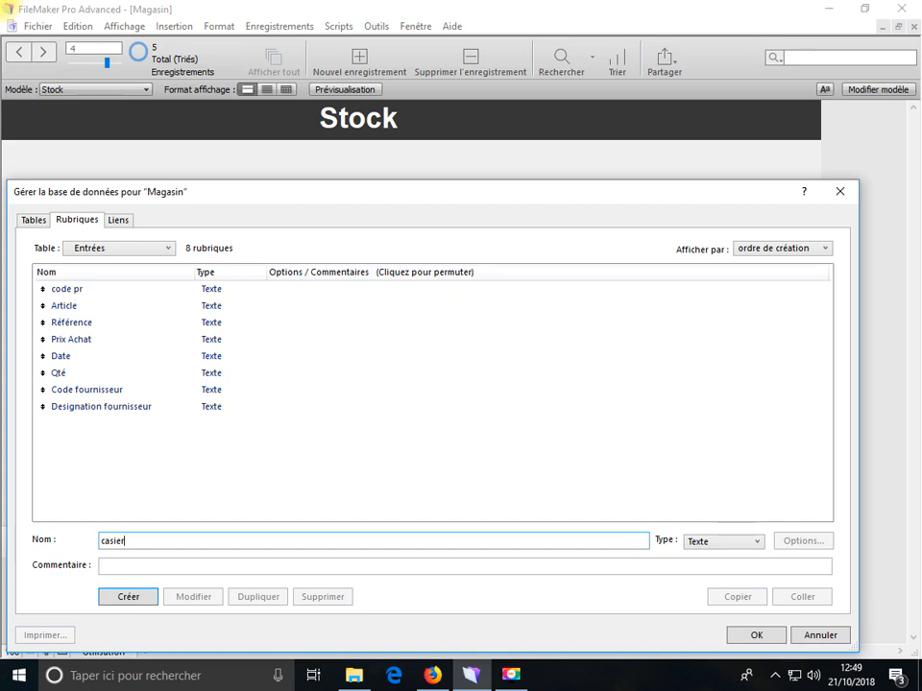
pyautogui.press('Return')
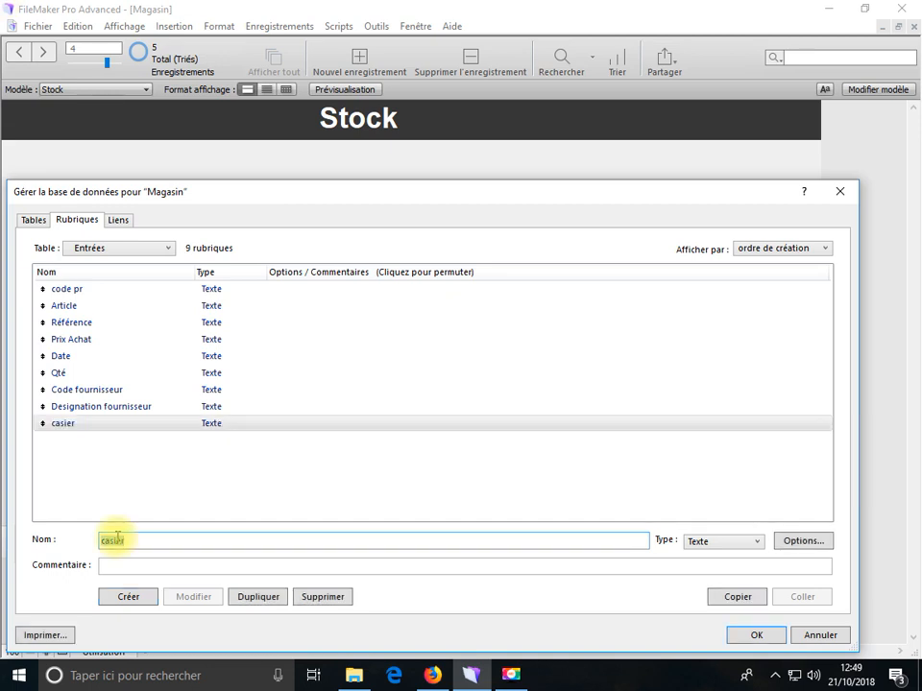
pyautogui.write('Qté Stock')
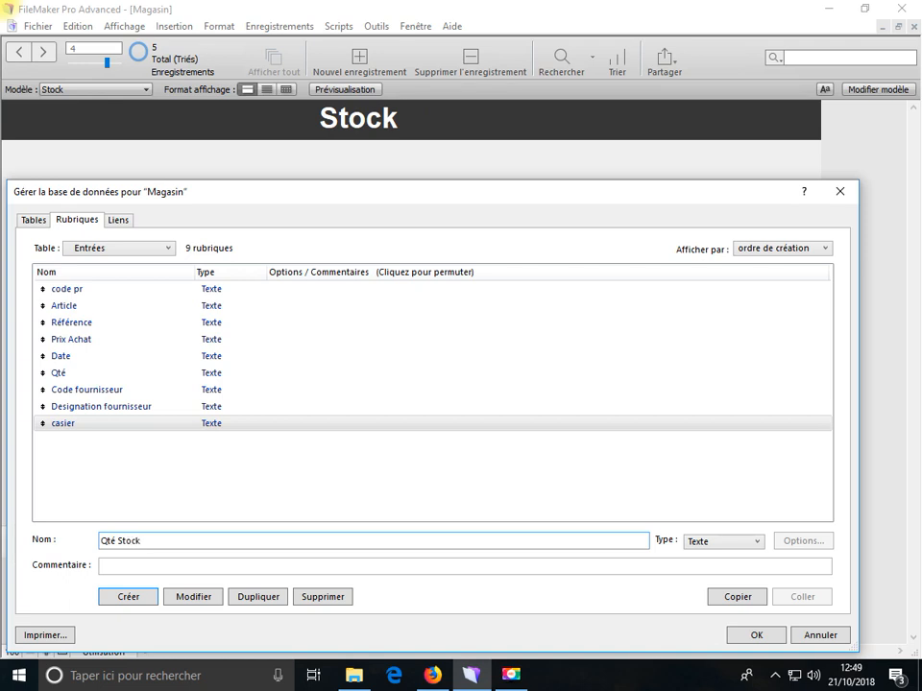
pyautogui.press('Return')
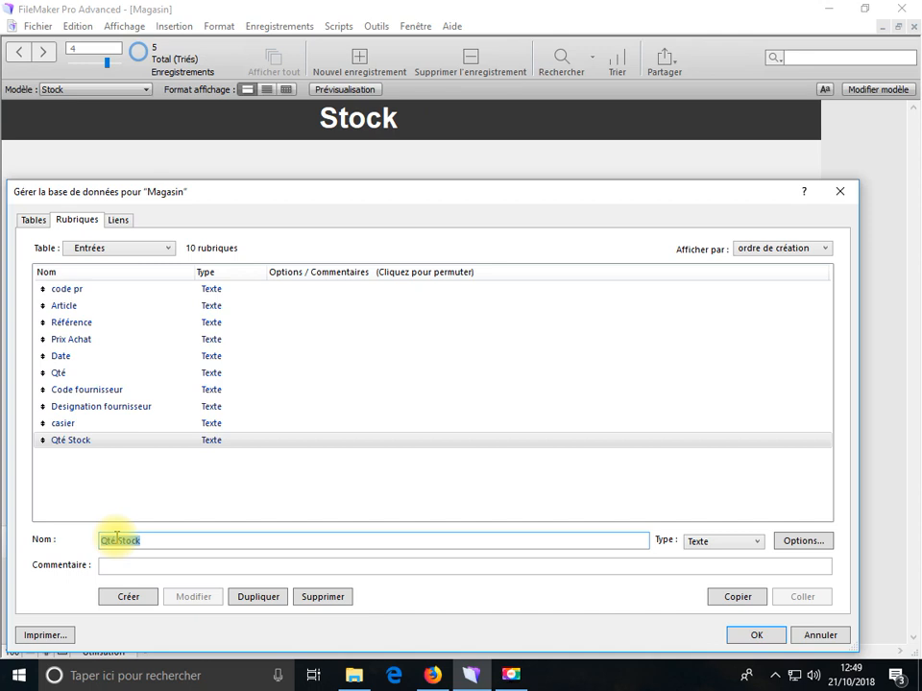
# - Add the text fields stock mini and stock max to the Entrées table
pyautogui.write('stock ')
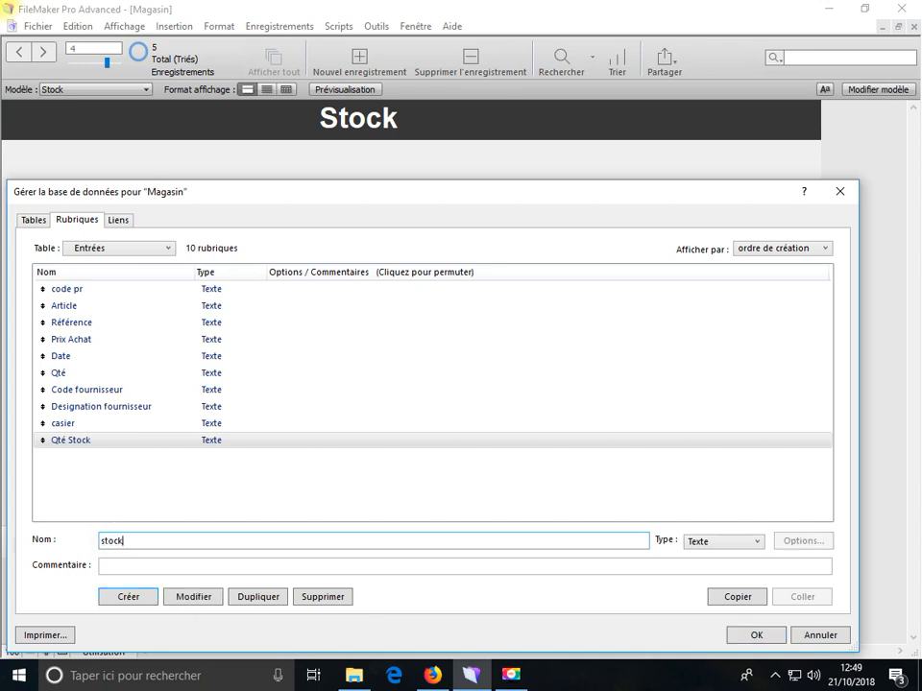
pyautogui.write('mini')
pyautogui.press('Return')
pyautogui.write('stock')
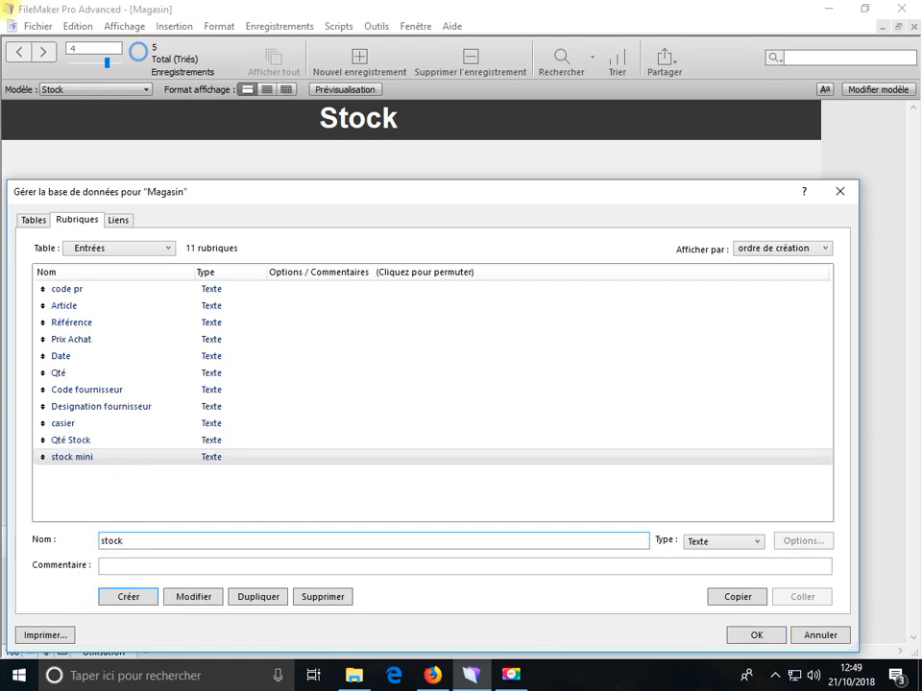
pyautogui.write(' max')
pyautogui.press('Return')
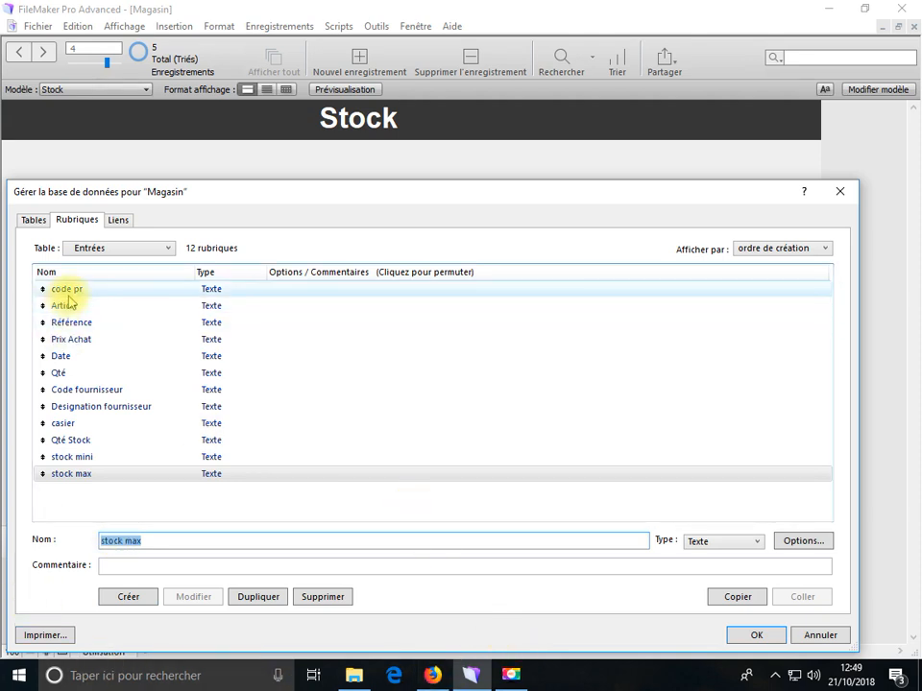
pyautogui.click(86, 338)
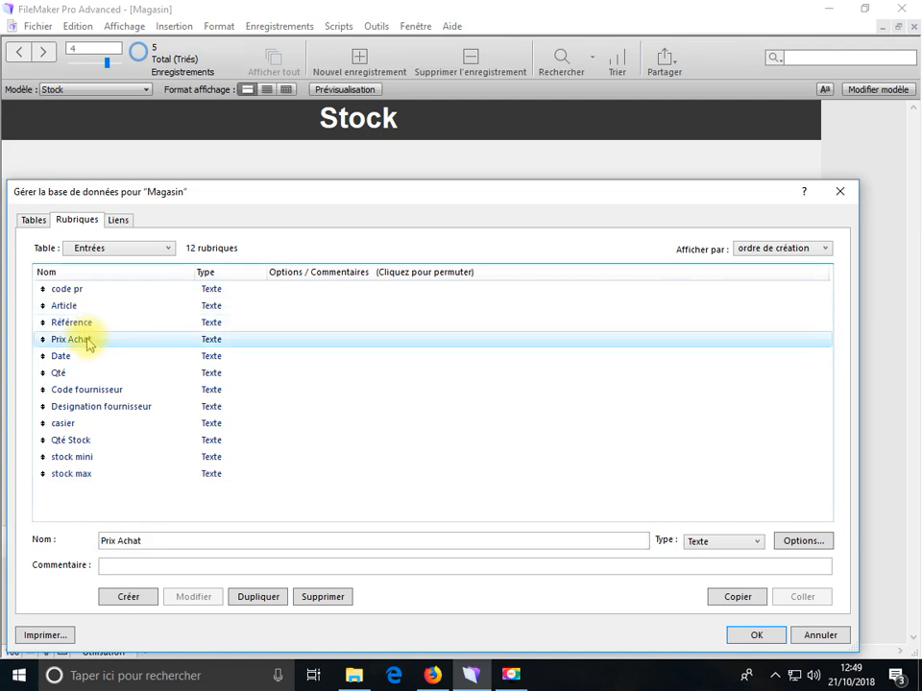
pyautogui.click(701, 545)
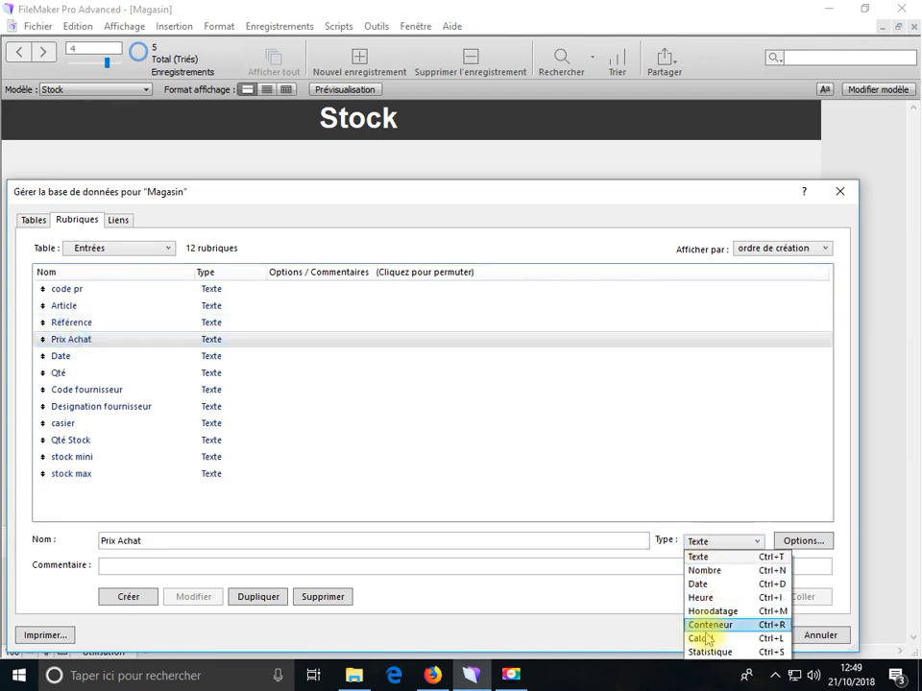
pyautogui.click(707, 570)
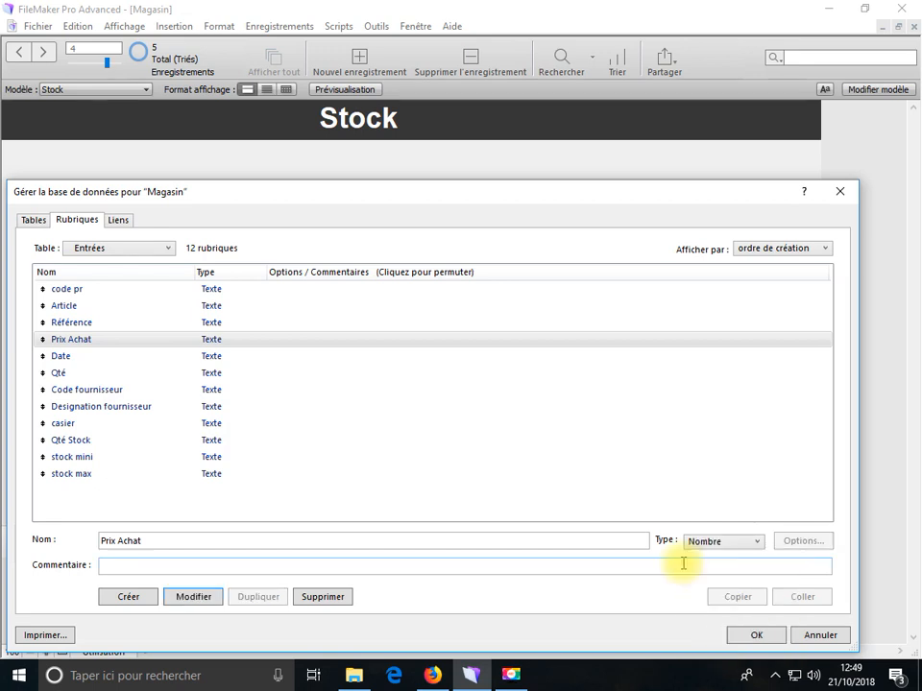
pyautogui.click(119, 359)
pyautogui.click(407, 375)
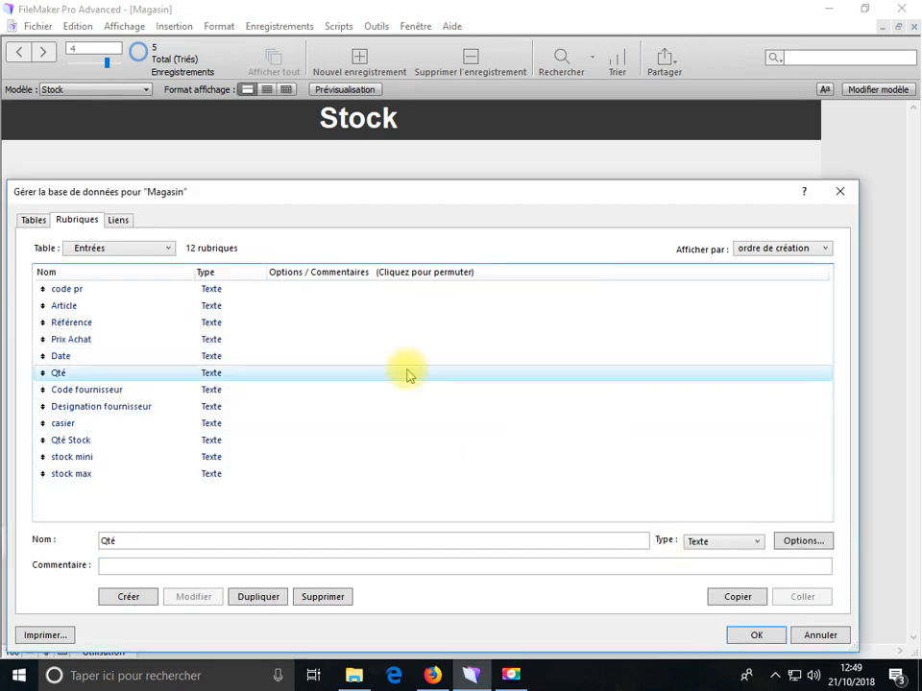
# - Change the Prix Achat field's type to Nombre, save the modification and close the database management
pyautogui.click(93, 344)
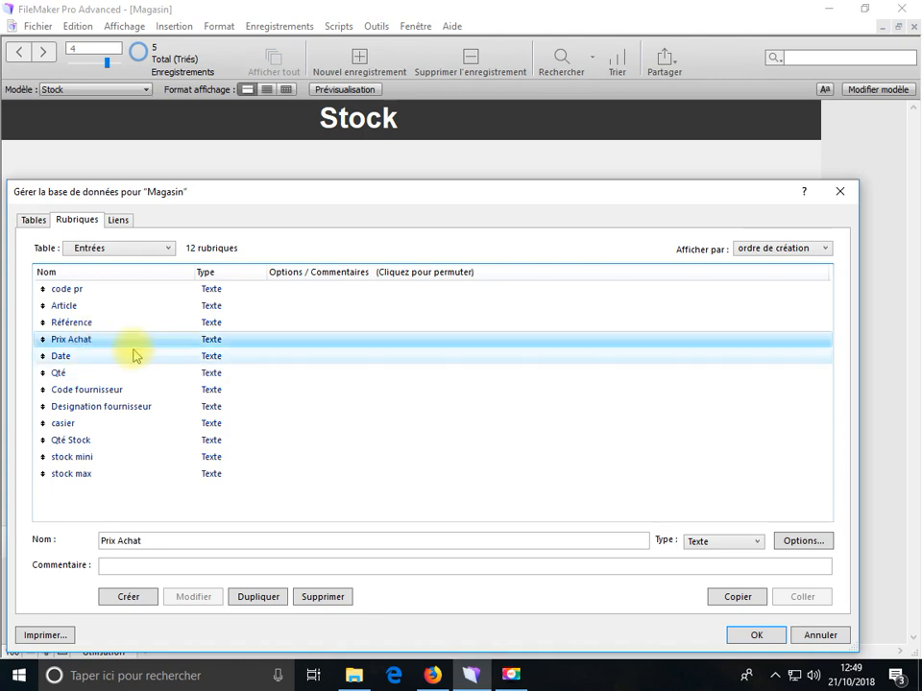
pyautogui.click(735, 543)
pyautogui.click(736, 548)
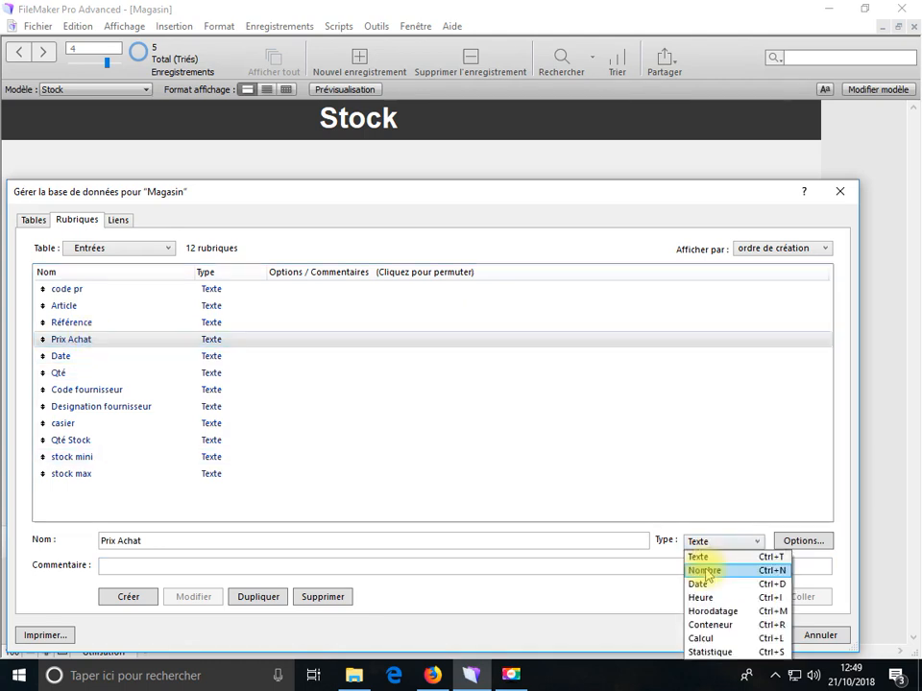
pyautogui.click(704, 570)
pyautogui.click(754, 636)
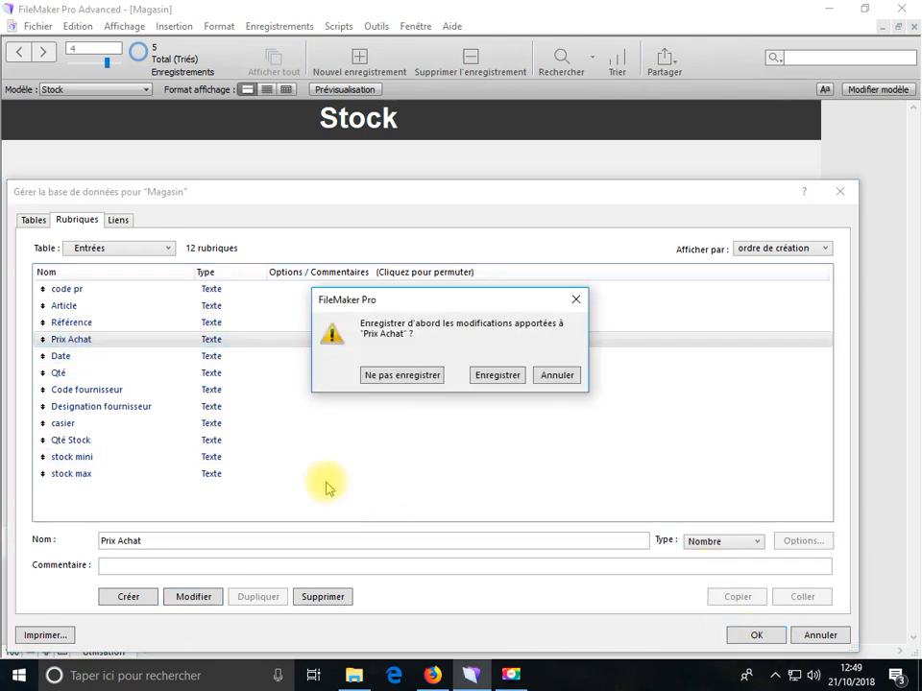
pyautogui.click(496, 381)
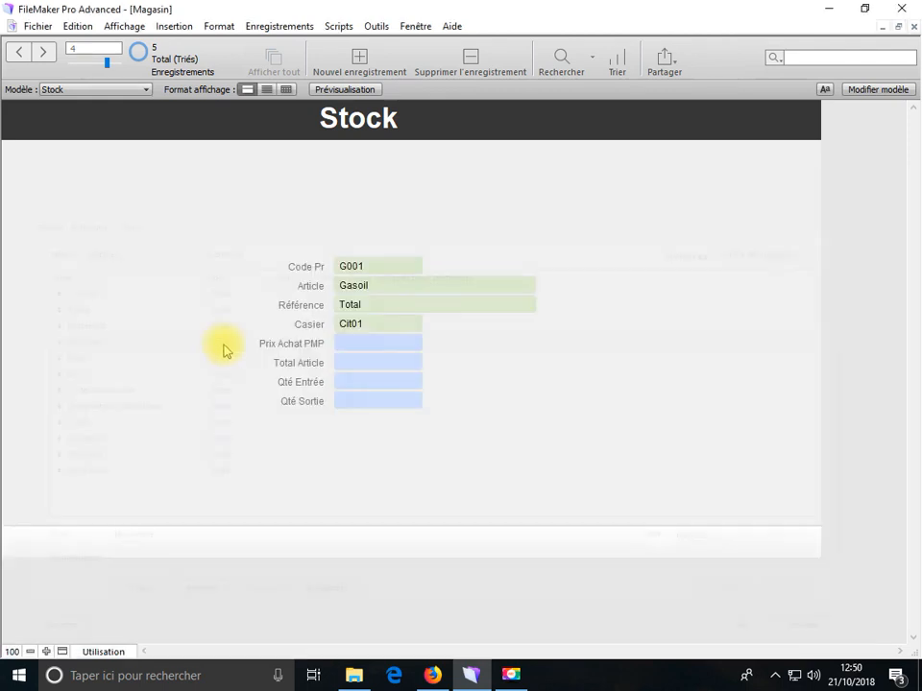
# - Reopen the database management, show the Entrées table's fields, and change the Date field's type to Date
pyautogui.click(34, 26)
pyautogui.moveTo(74, 174)
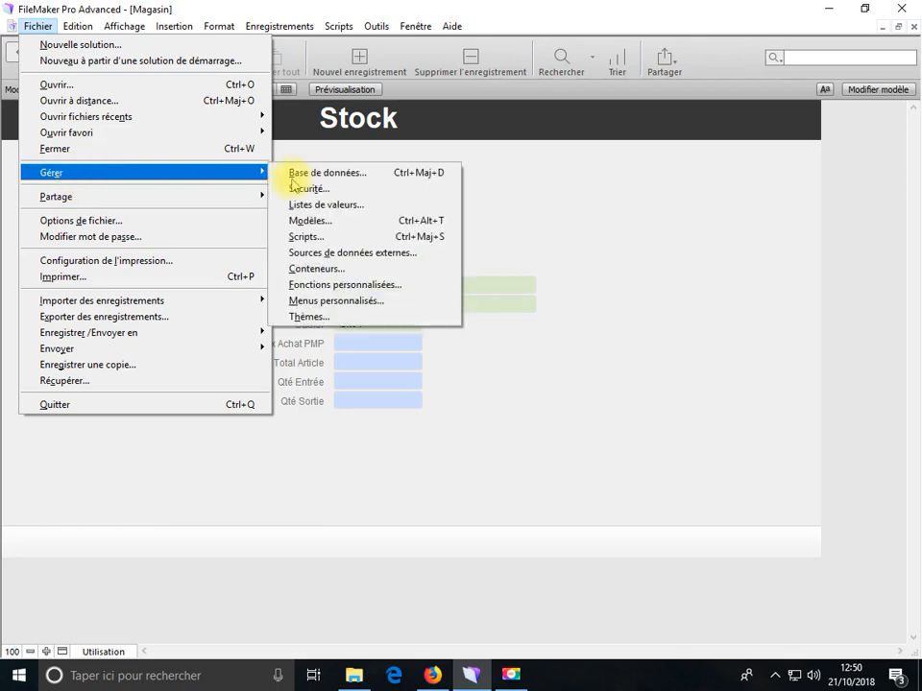
pyautogui.click(334, 175)
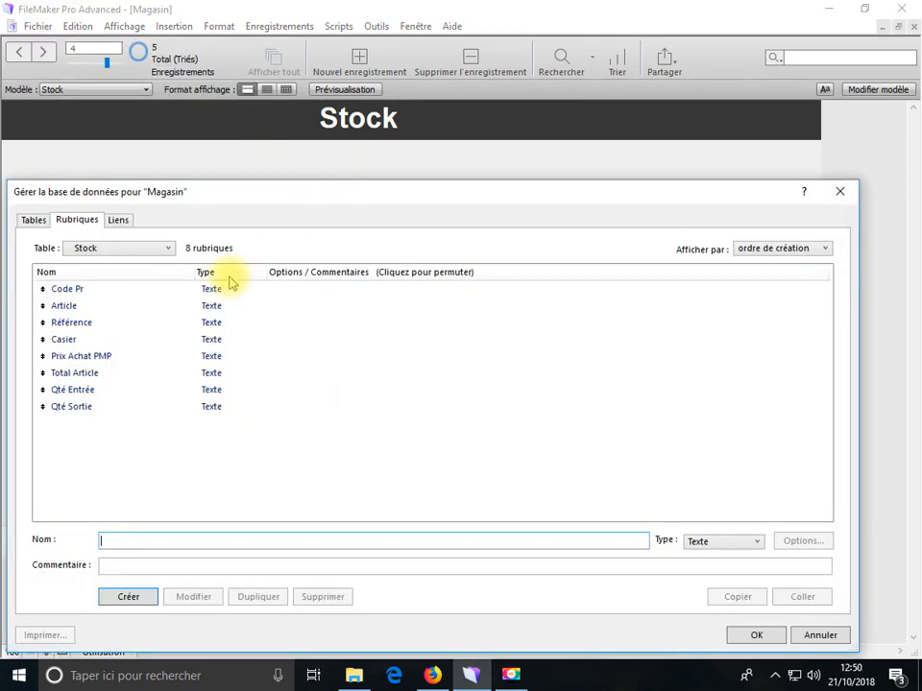
pyautogui.click(82, 249)
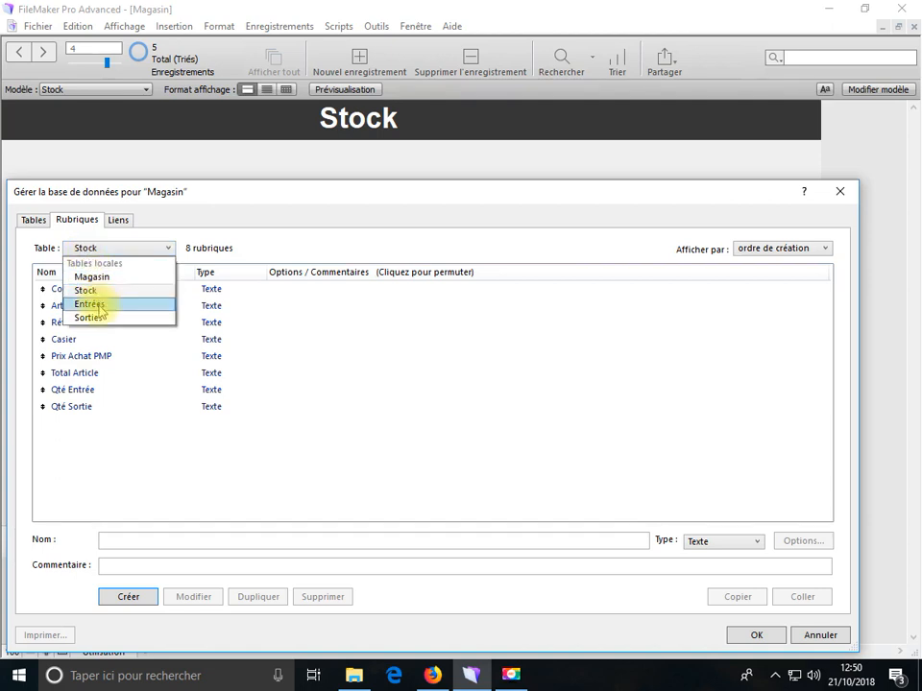
pyautogui.click(89, 304)
pyautogui.click(60, 356)
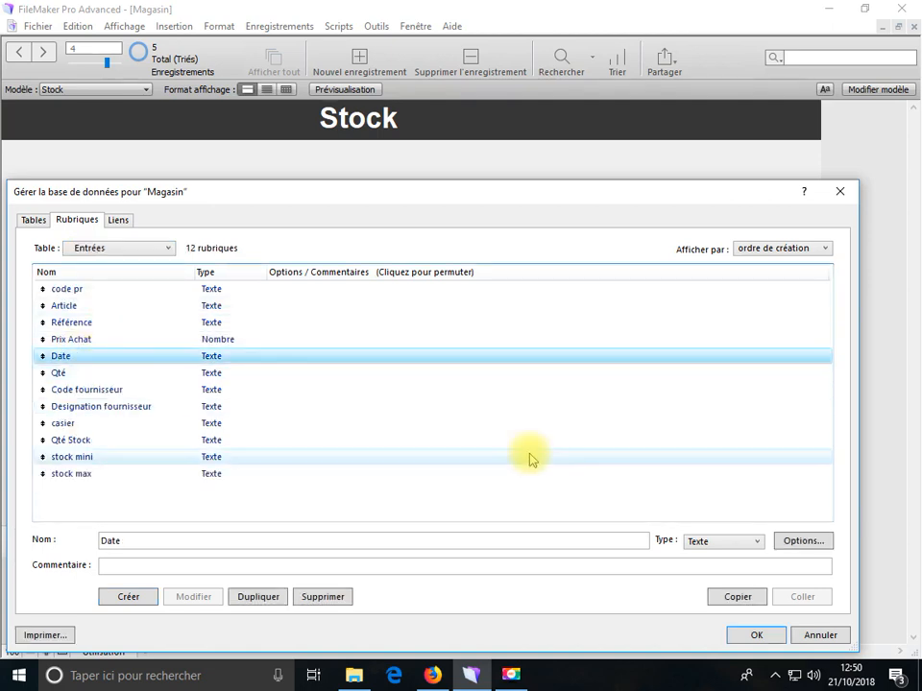
pyautogui.click(708, 541)
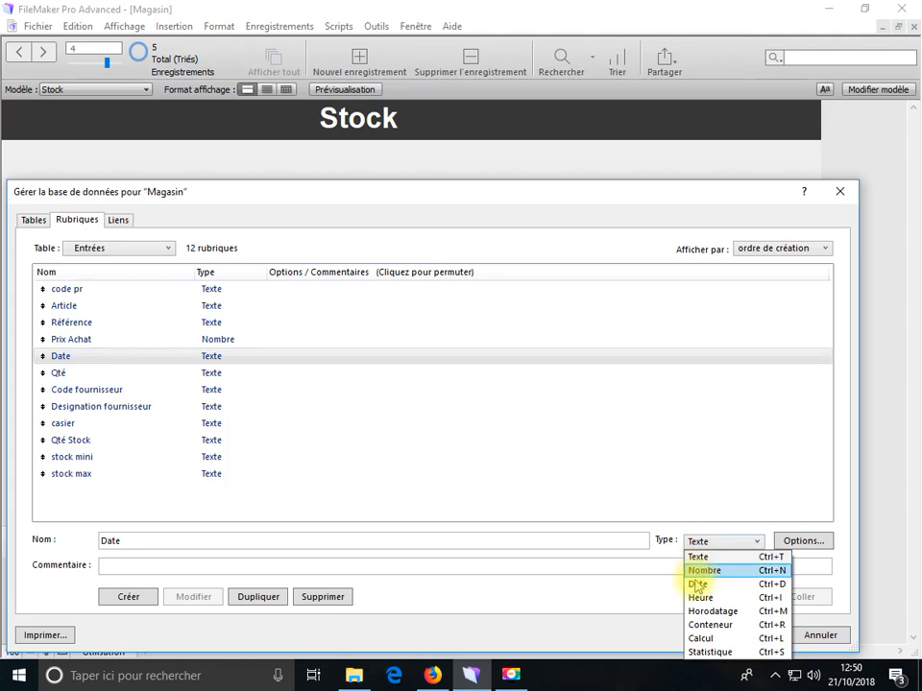
pyautogui.click(697, 584)
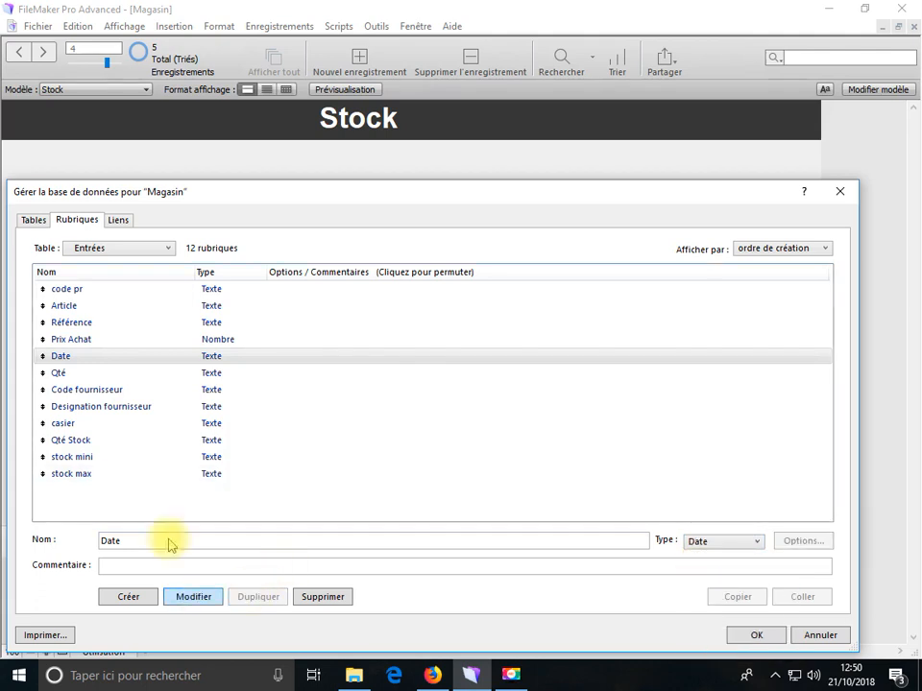
pyautogui.click(204, 602)
pyautogui.press('Return')
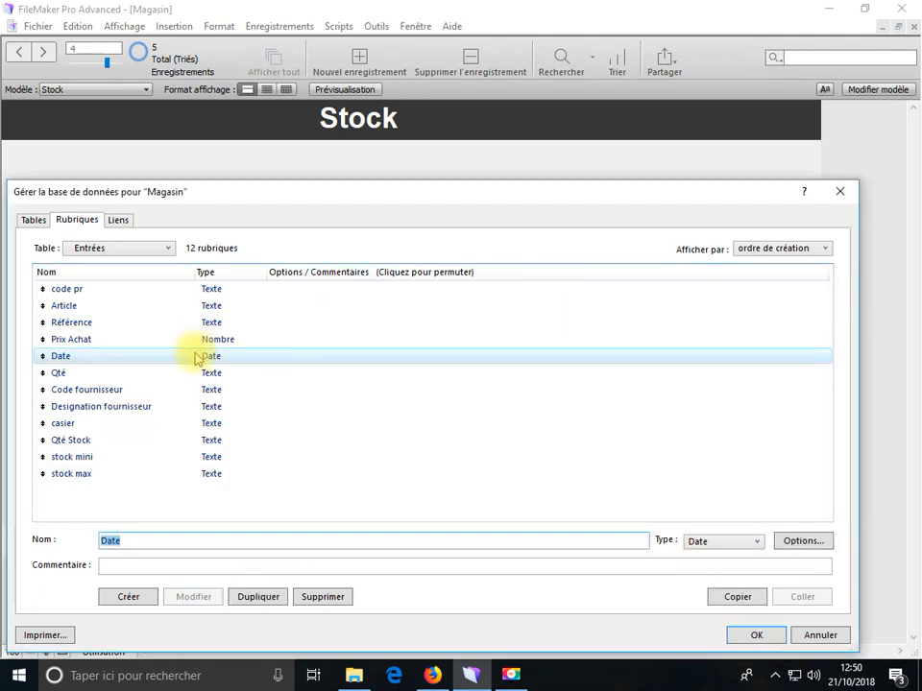
# - Change the Qté field's type to Nombre in the Entrées table and save the modification
pyautogui.click(204, 374)
pyautogui.click(696, 541)
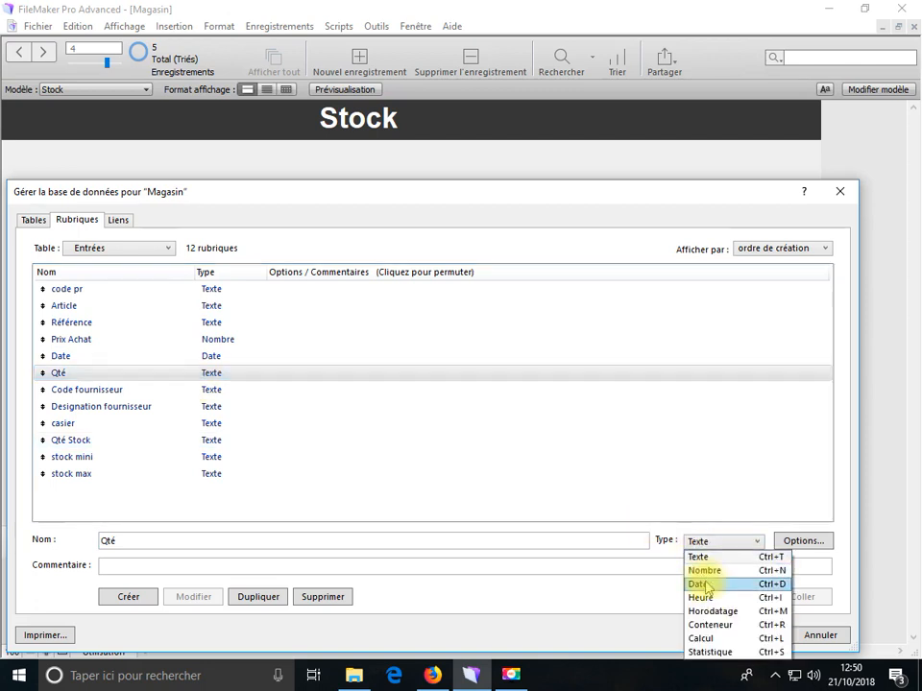
pyautogui.click(704, 571)
pyautogui.click(203, 602)
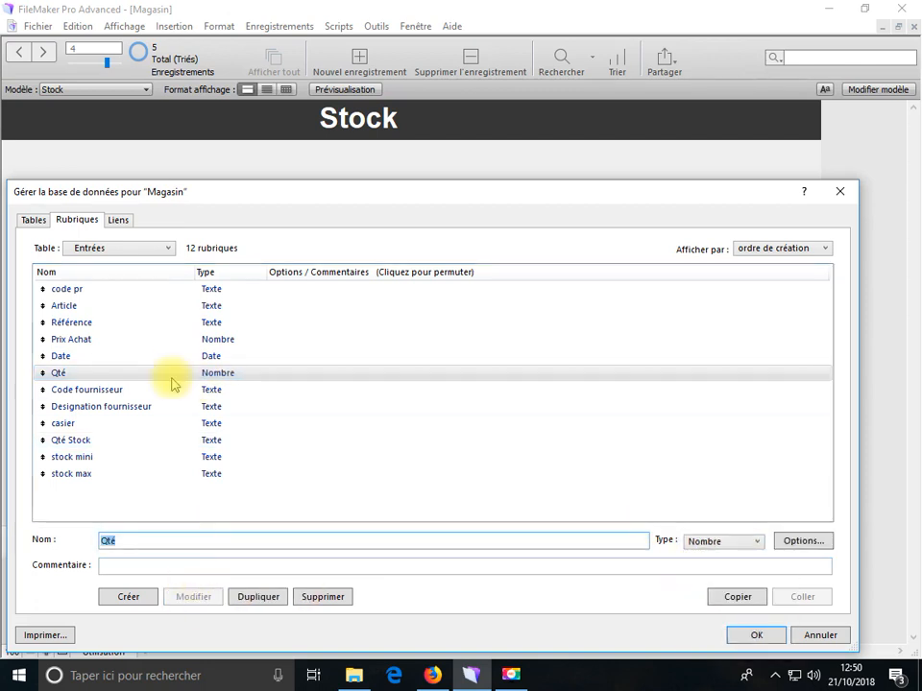
# - Change the Qté Stock field's type to Nombre in the Entrées table and save the modification
pyautogui.click(94, 442)
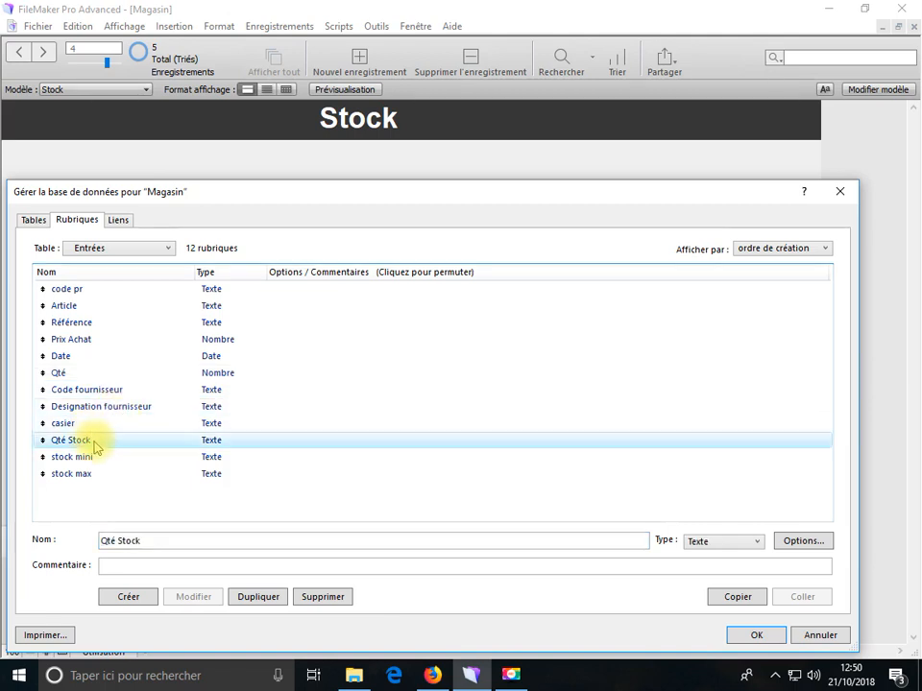
pyautogui.click(710, 543)
pyautogui.click(704, 571)
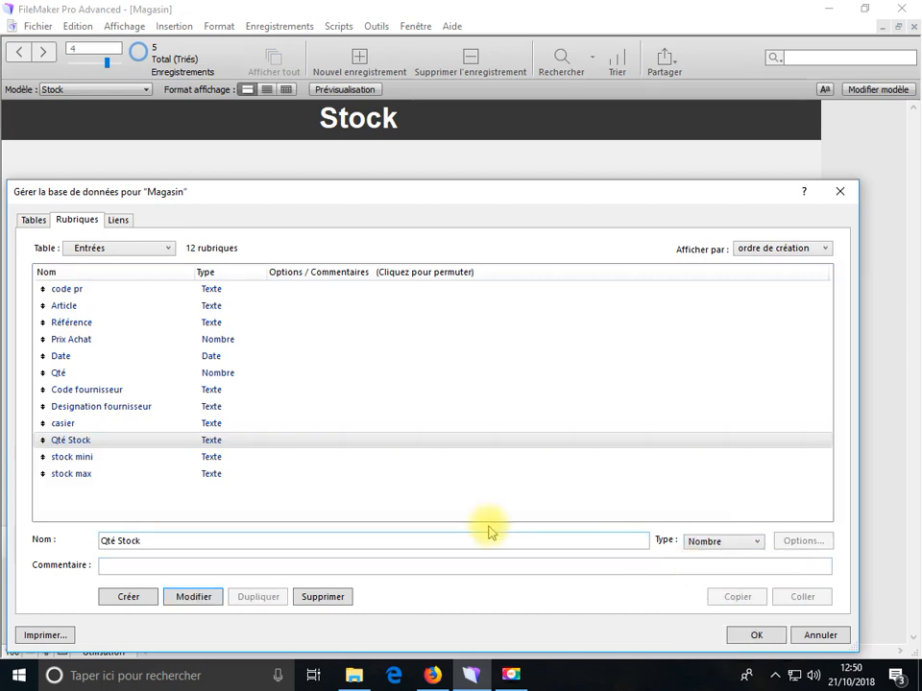
pyautogui.click(191, 597)
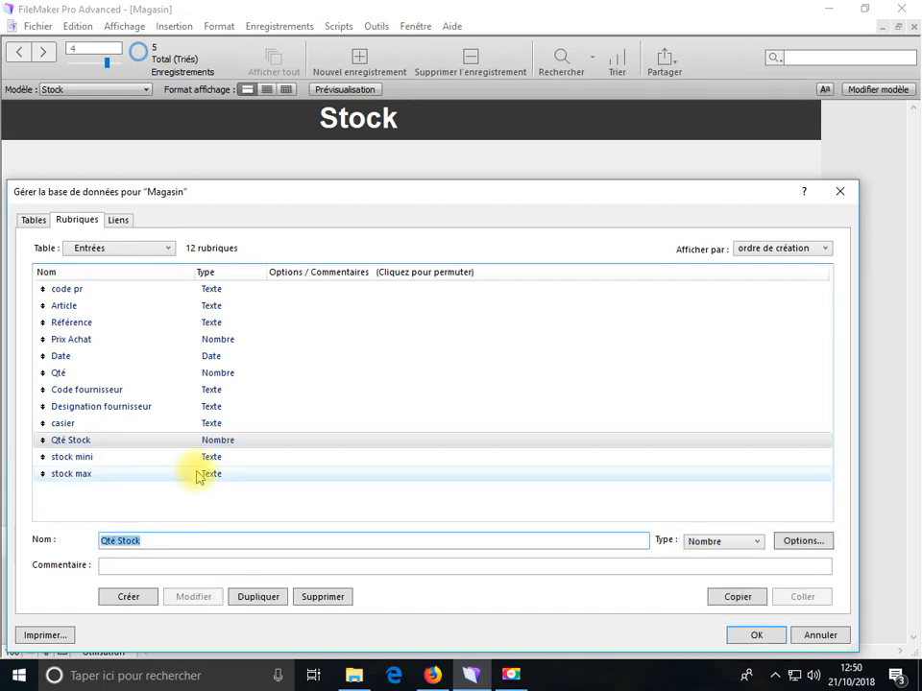
# - Link the Stock table's Code Pr field to the Entrées table's code pr field in the relationship graph
pyautogui.click(157, 459)
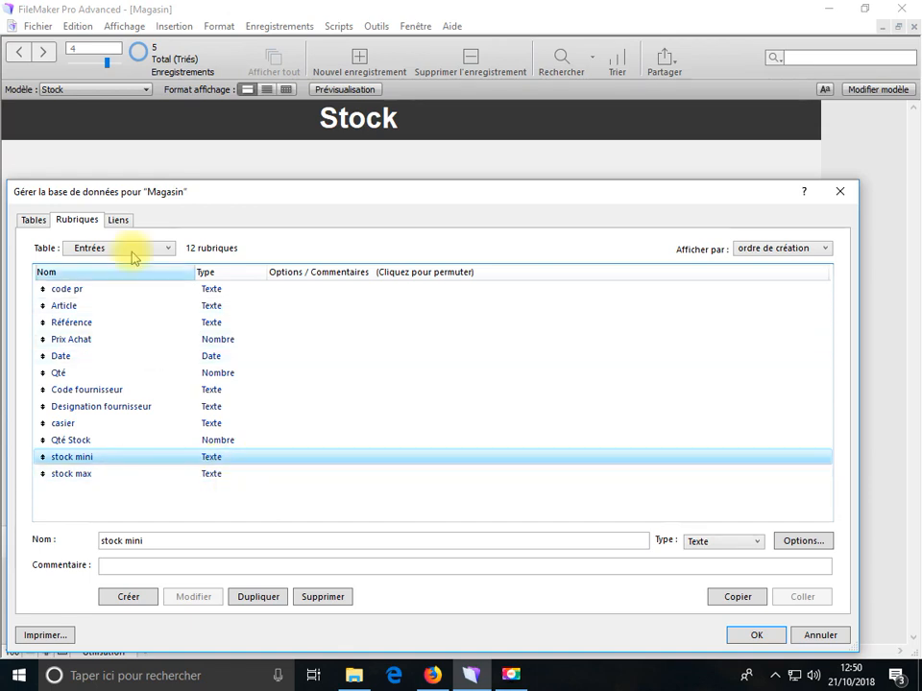
pyautogui.click(117, 221)
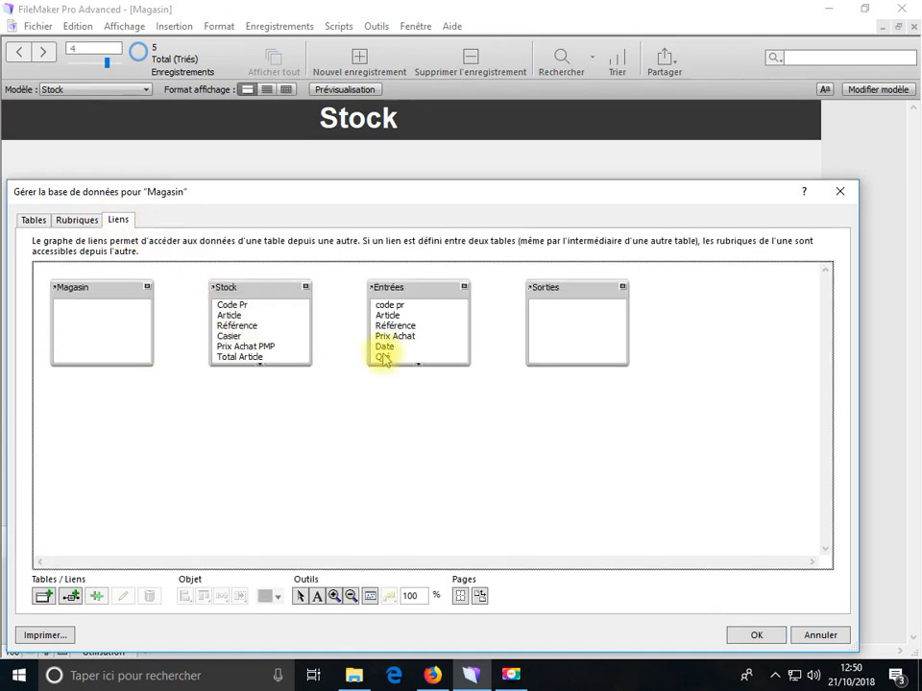
pyautogui.moveTo(236, 307); pyautogui.dragTo(389, 305)
pyautogui.click(282, 305)
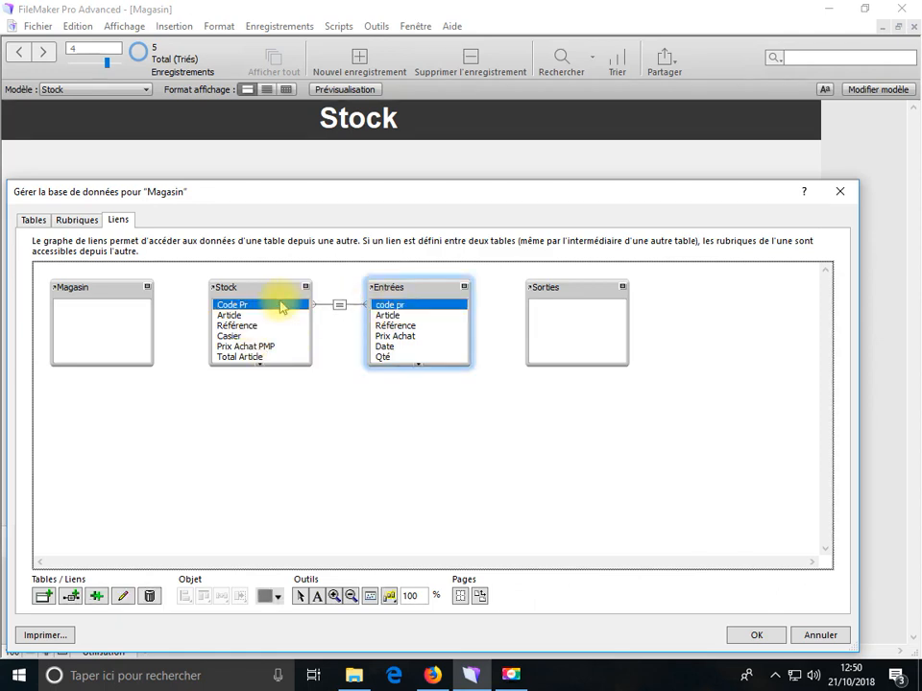
pyautogui.moveTo(282, 307); pyautogui.dragTo(277, 306)
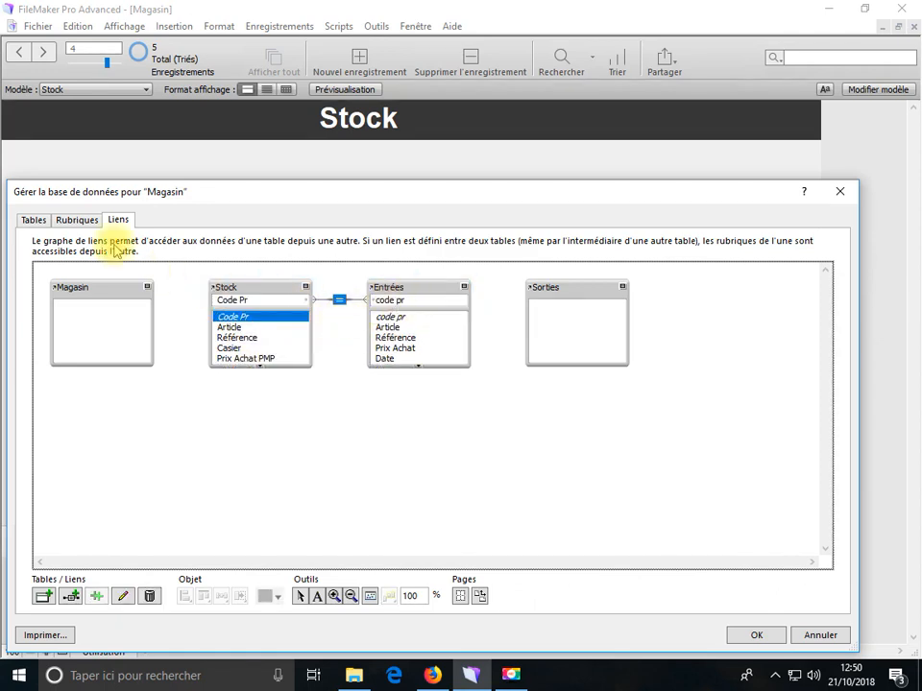
# - Change the Qté Stock field of the Entrées table to type Calcul, accepting the replacement of its contents
pyautogui.click(76, 221)
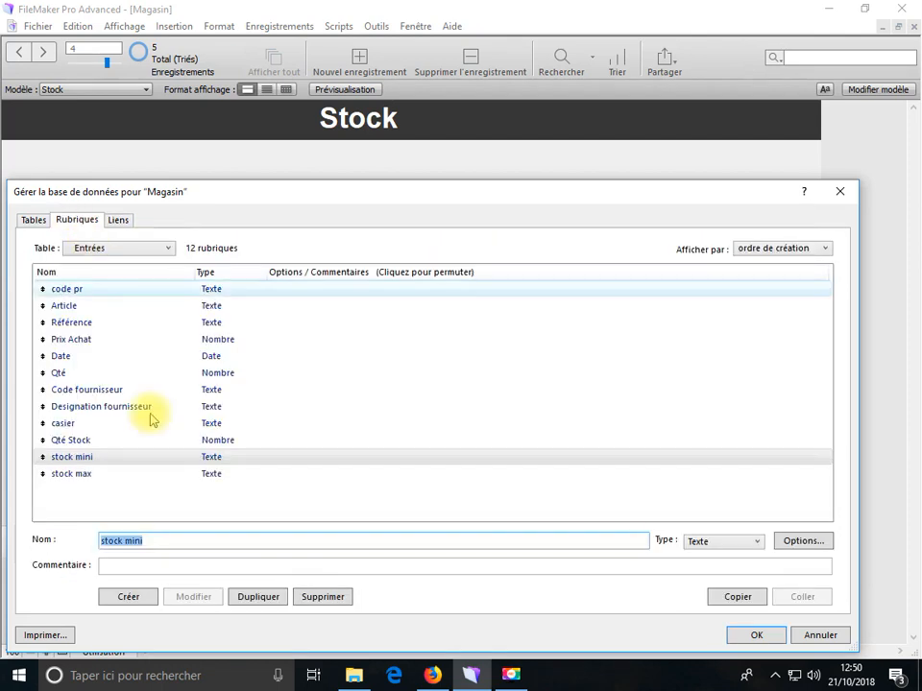
pyautogui.click(77, 440)
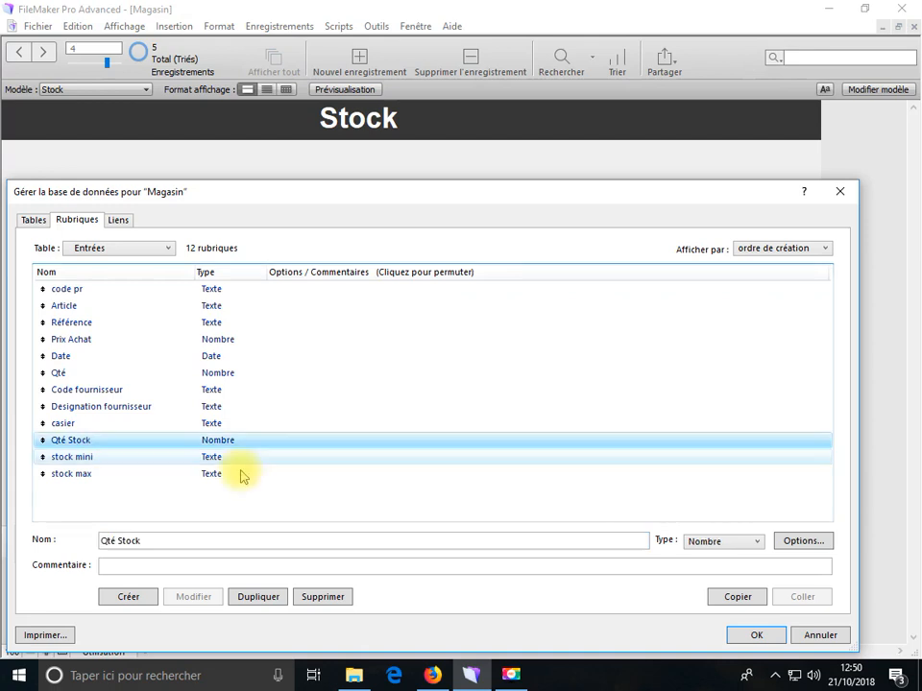
pyautogui.click(716, 543)
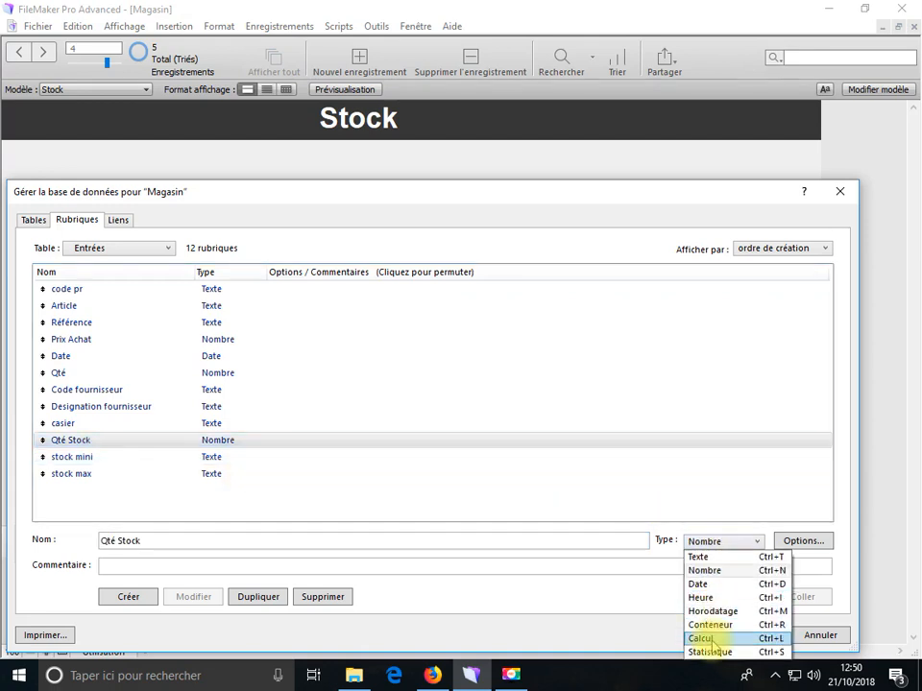
pyautogui.click(704, 639)
pyautogui.click(212, 601)
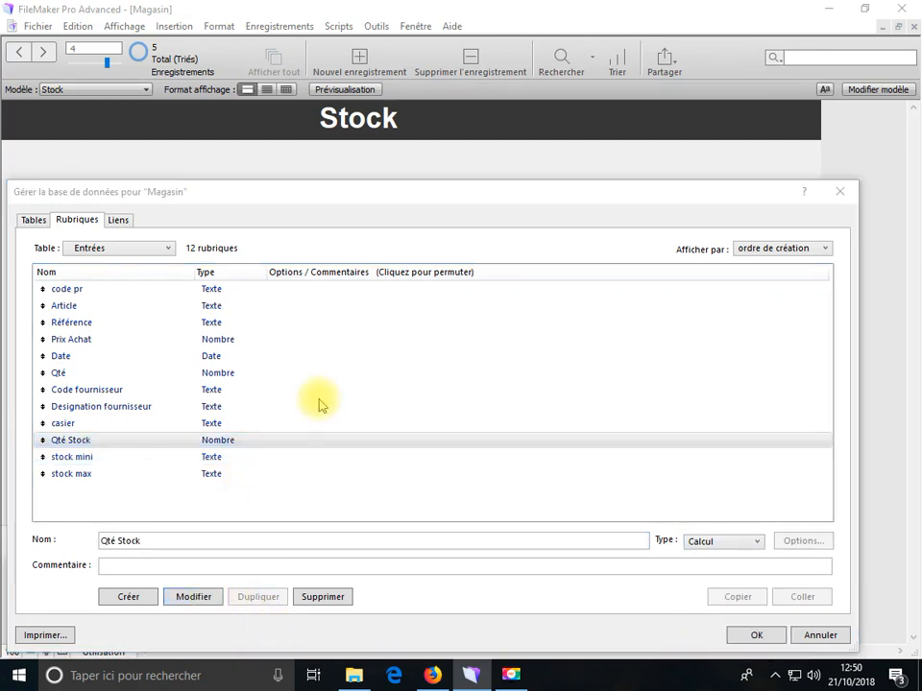
pyautogui.click(465, 383)
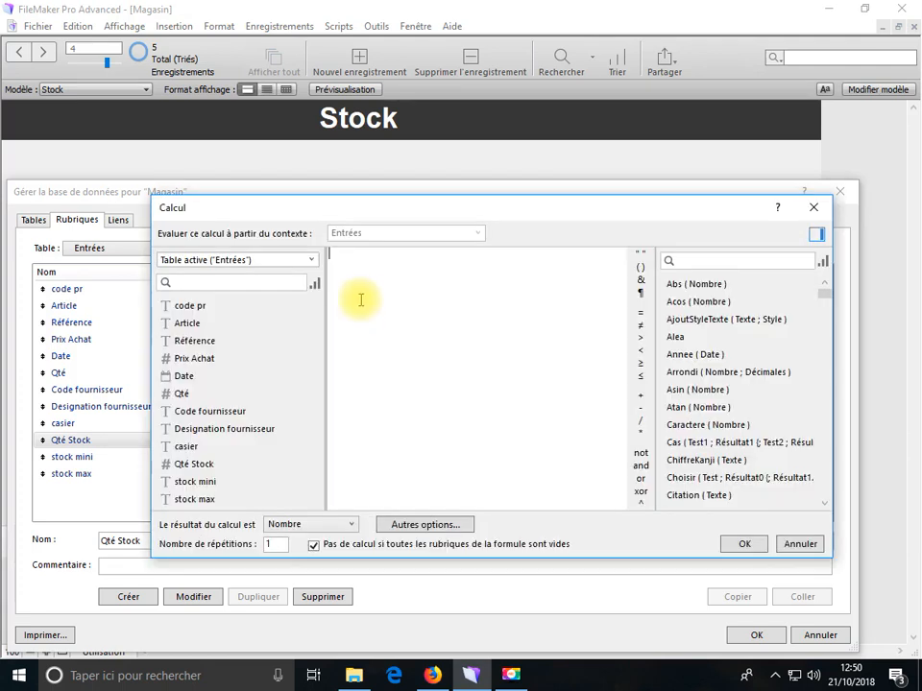
# - Build the Qté Stock formula Si ( code pr = Stock::Code Pr;Stock::Article )
pyautogui.write('si')
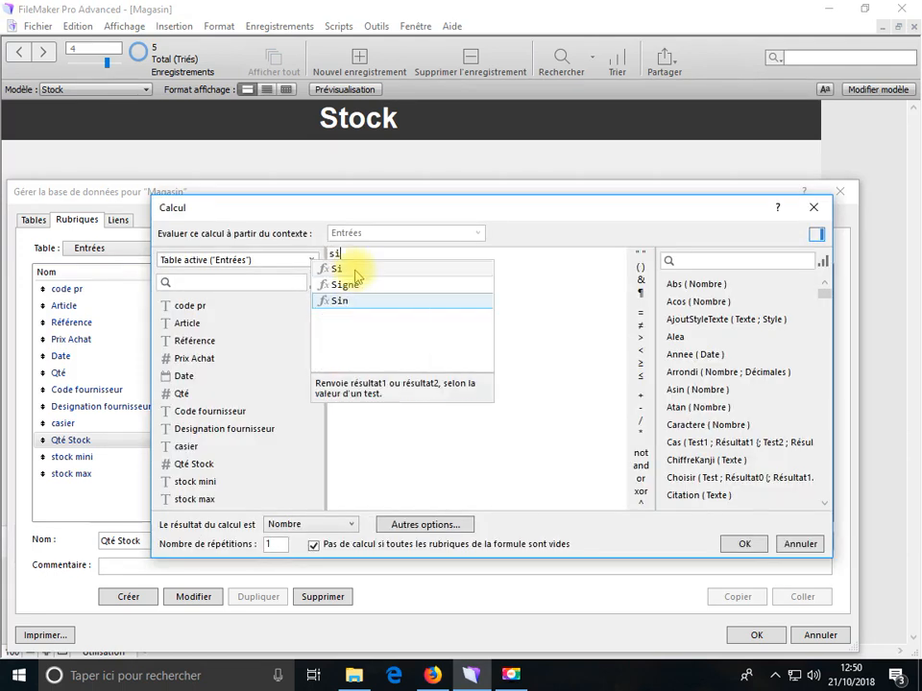
pyautogui.click(354, 268)
pyautogui.doubleClick(213, 305)
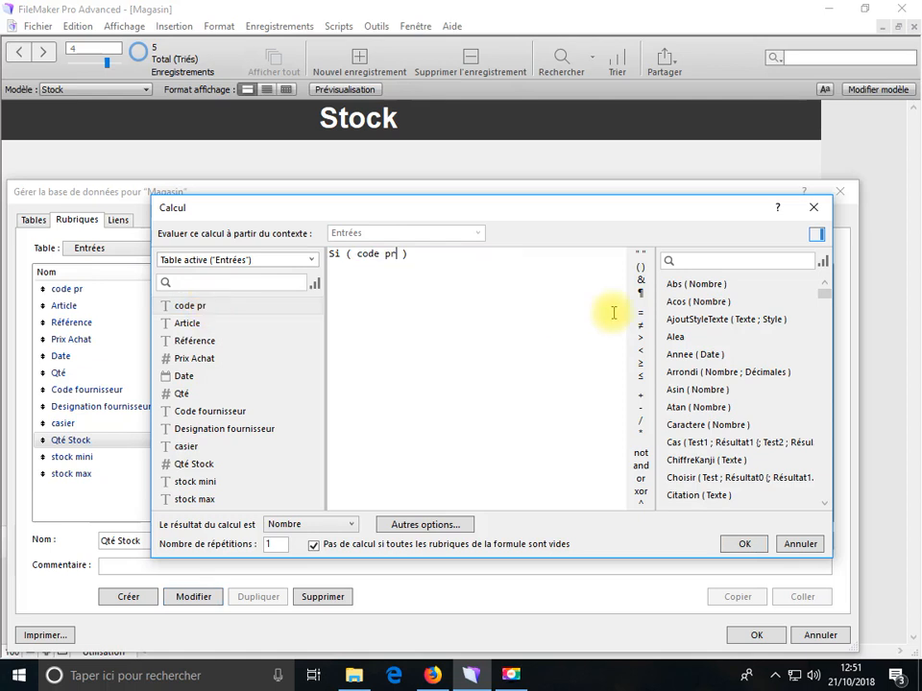
pyautogui.click(641, 314)
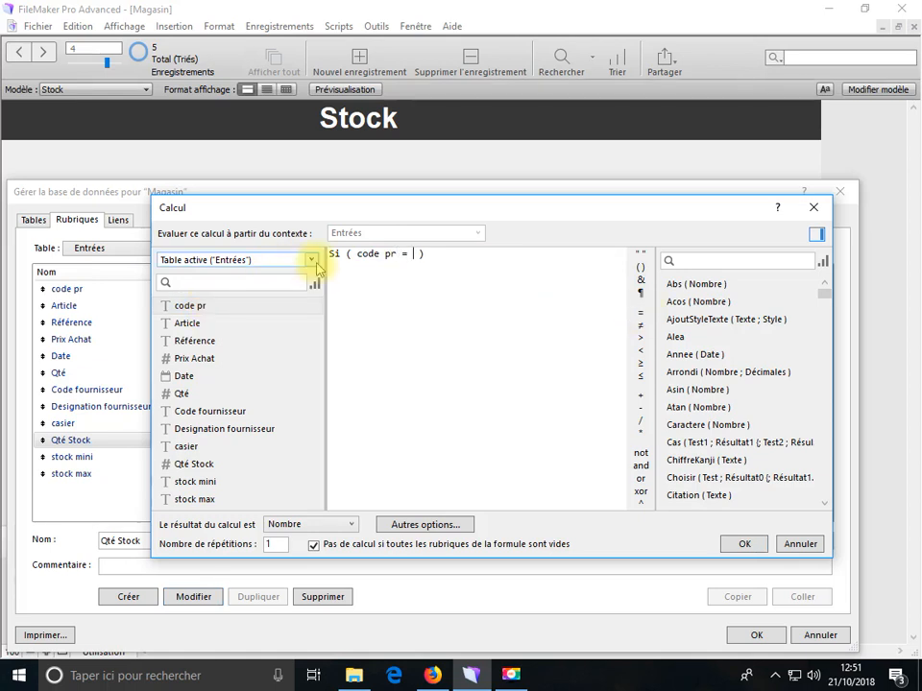
pyautogui.click(307, 261)
pyautogui.click(293, 313)
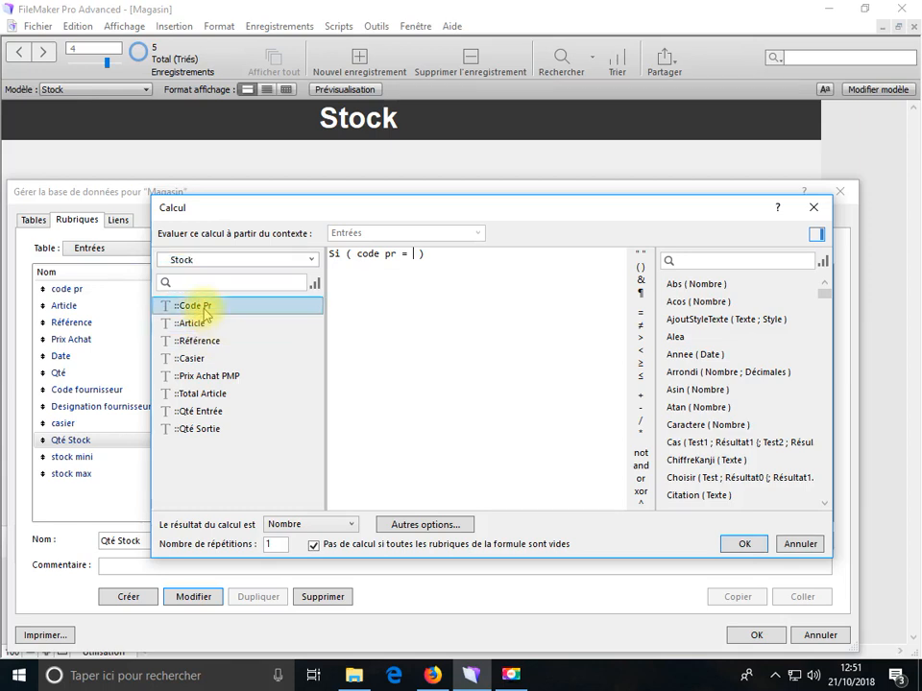
pyautogui.doubleClick(213, 305)
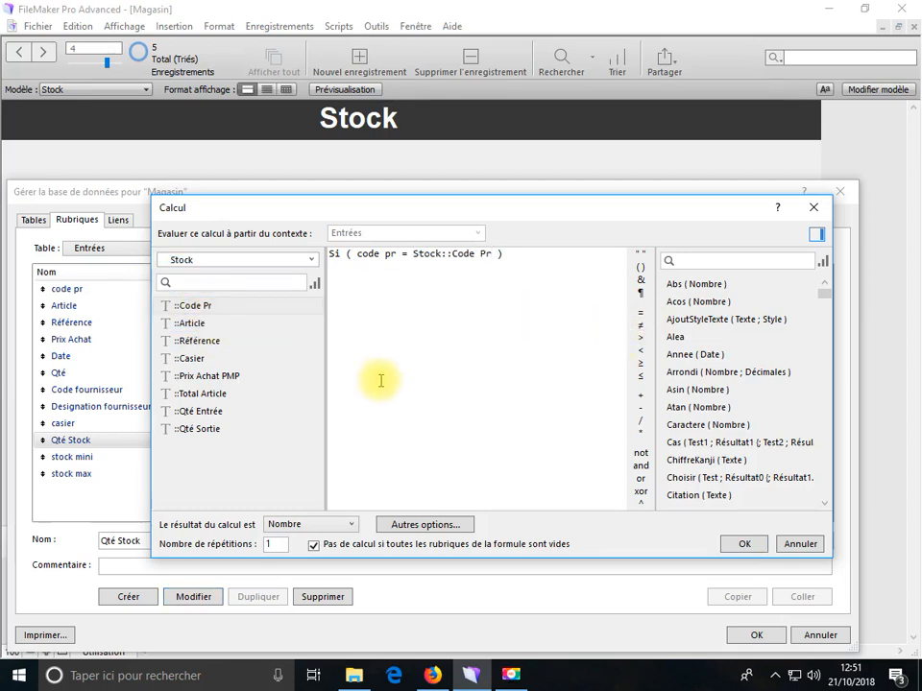
pyautogui.write(';Stock::Article')
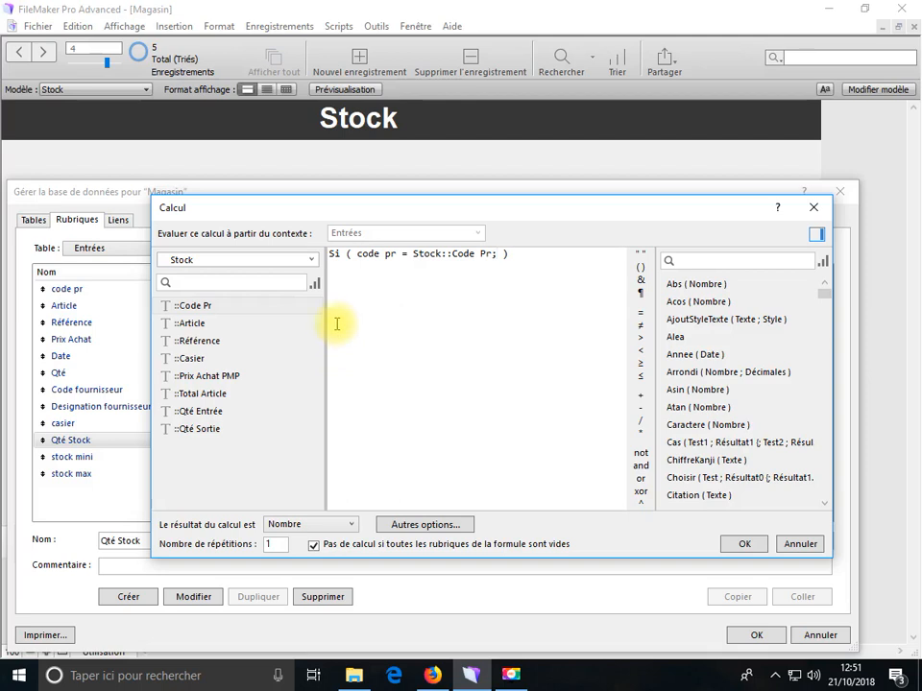
pyautogui.doubleClick(201, 326)
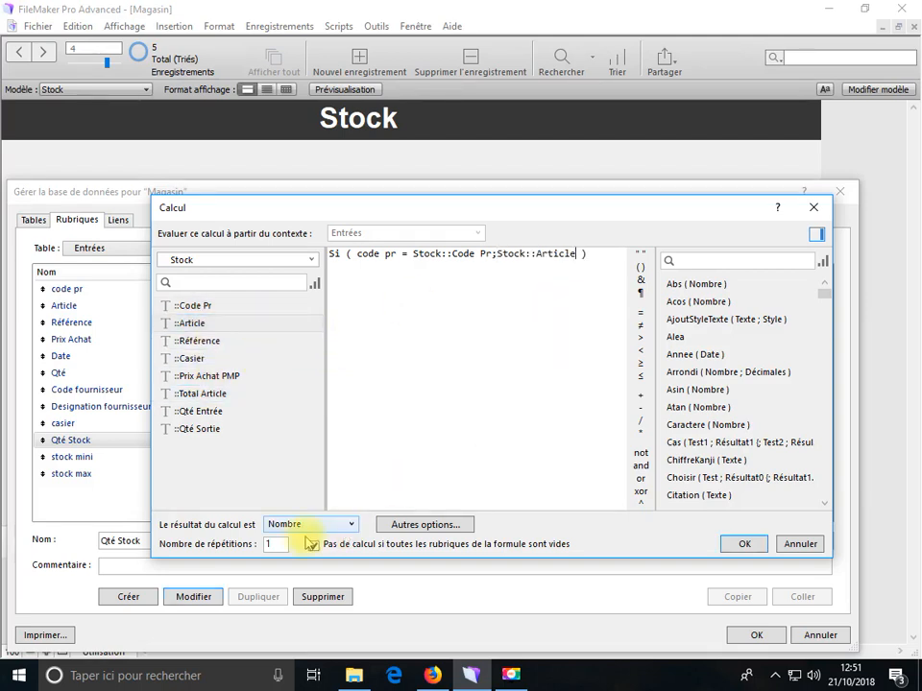
# - Set the Qté Stock calculation result to Texte, copy the whole formula for reuse, and validate the calculation
pyautogui.click(347, 528)
pyautogui.click(281, 542)
pyautogui.moveTo(588, 267); pyautogui.dragTo(330, 260)
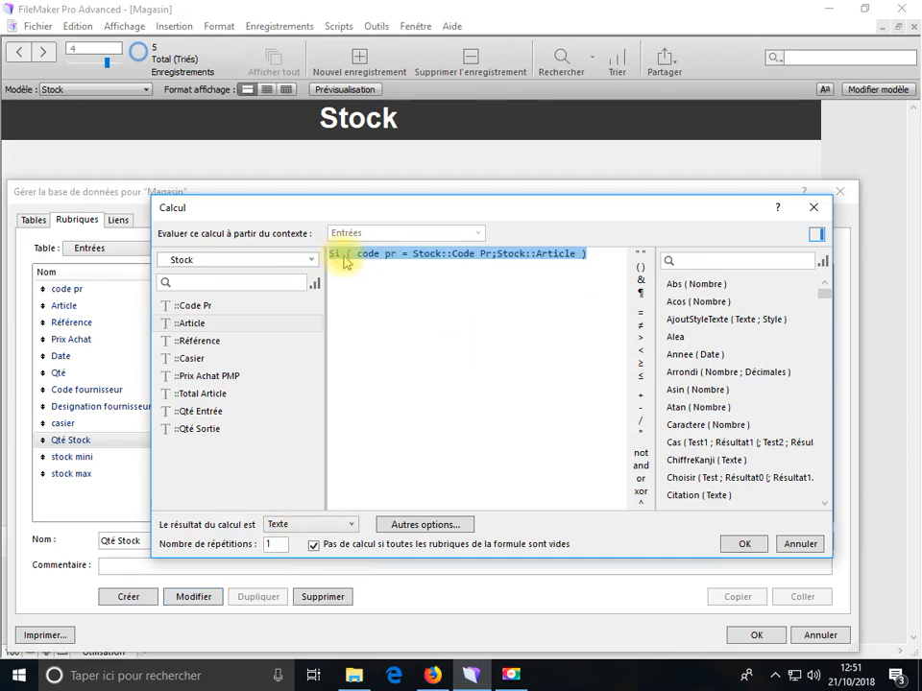
pyautogui.rightClick(345, 261)
pyautogui.click(381, 286)
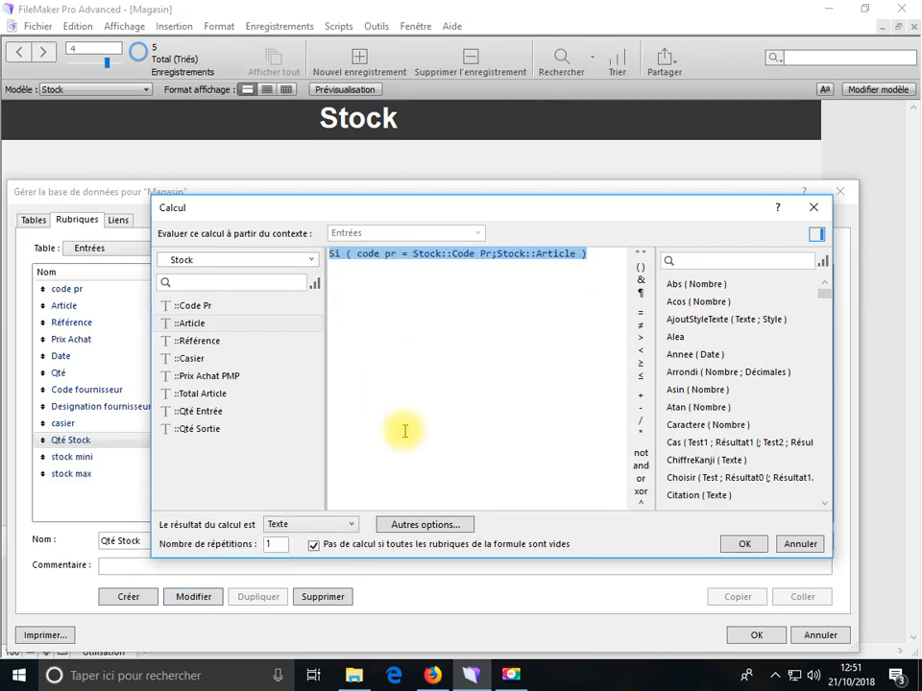
pyautogui.click(745, 544)
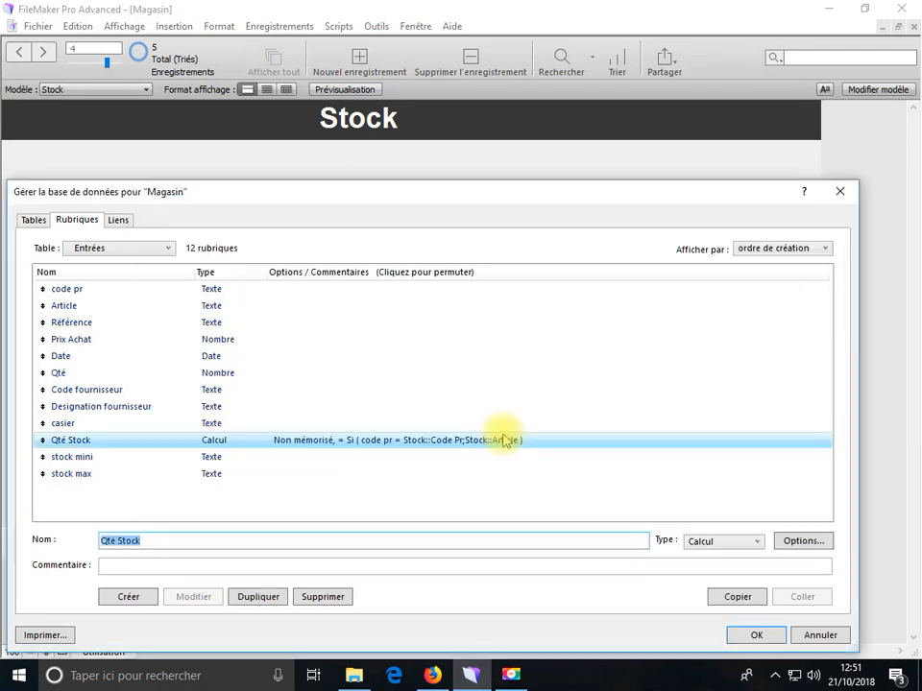
# - Change the stock mini field of the Entrées table to type Calcul, accepting the replacement of its contents
pyautogui.click(199, 458)
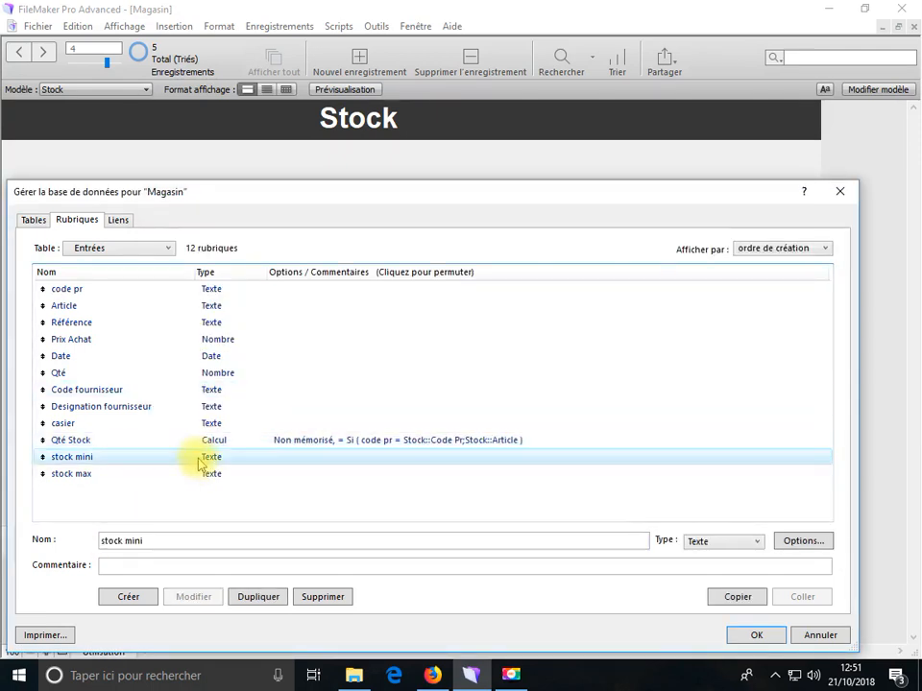
pyautogui.click(751, 542)
pyautogui.click(702, 640)
pyautogui.click(187, 599)
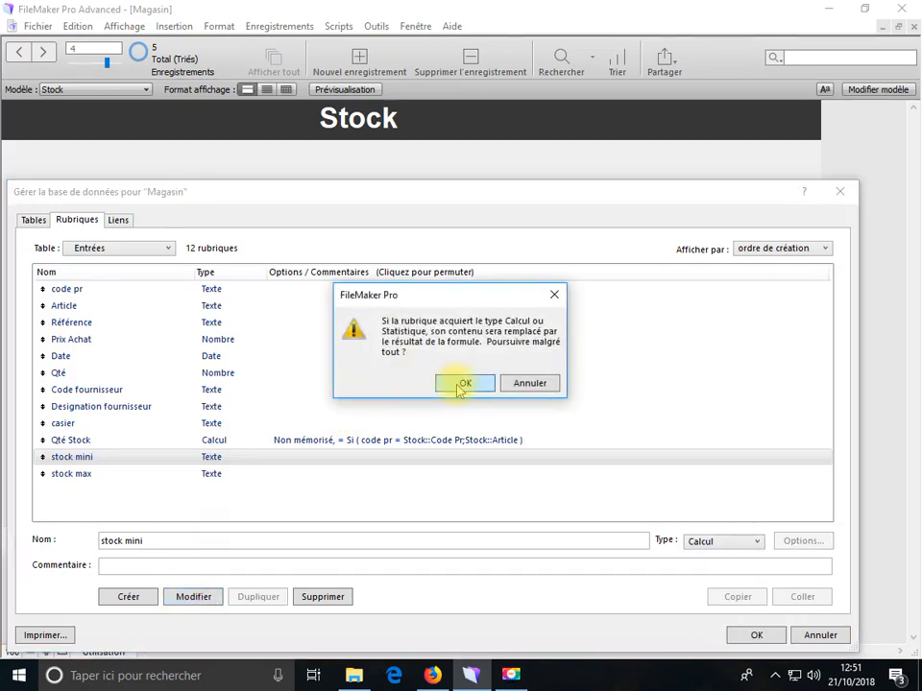
pyautogui.click(462, 383)
pyautogui.rightClick(434, 364)
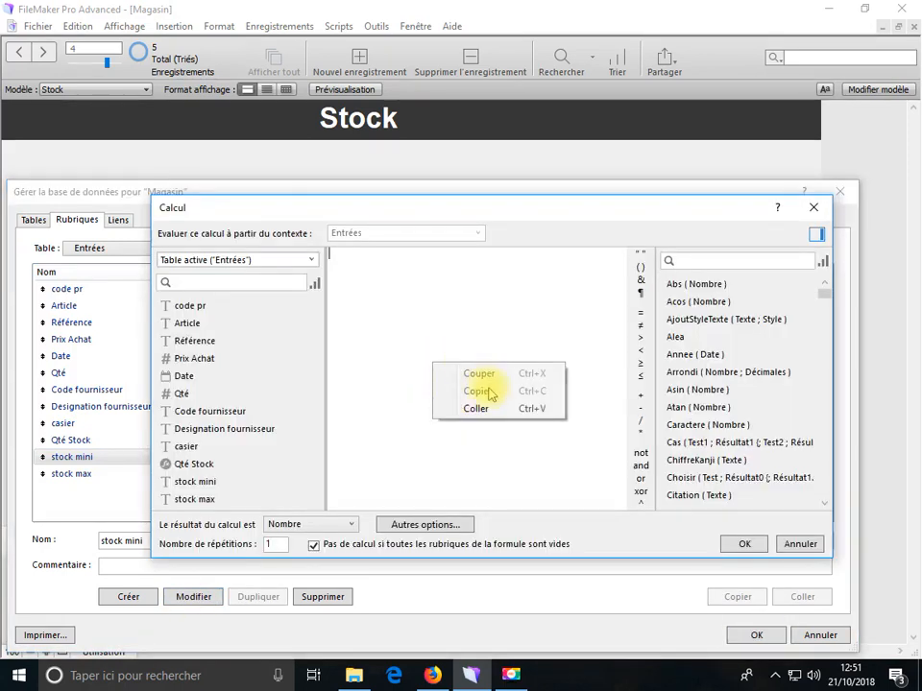
pyautogui.click(476, 409)
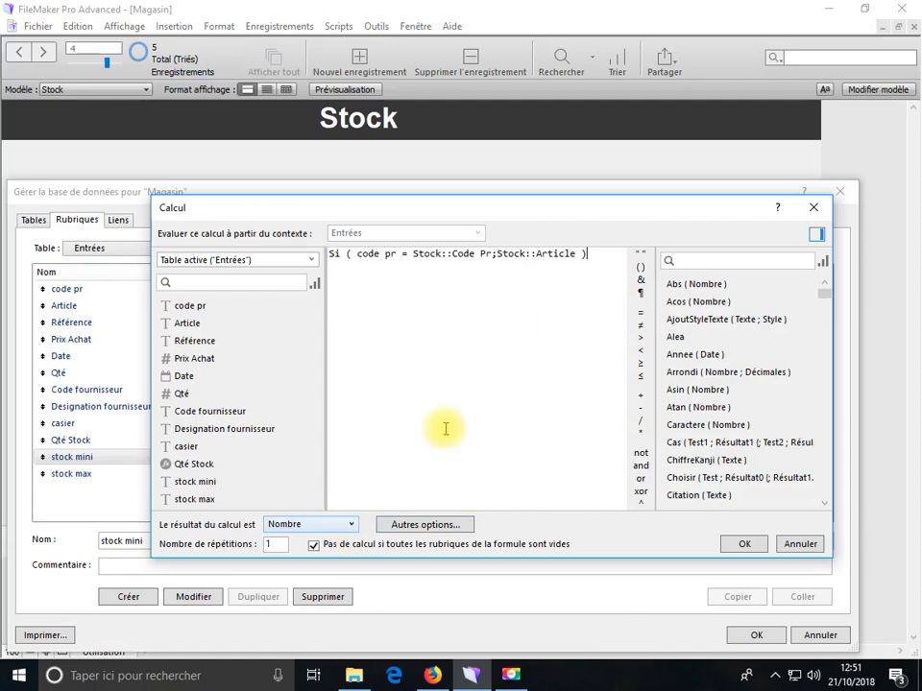
pyautogui.moveTo(576, 253); pyautogui.dragTo(498, 255)
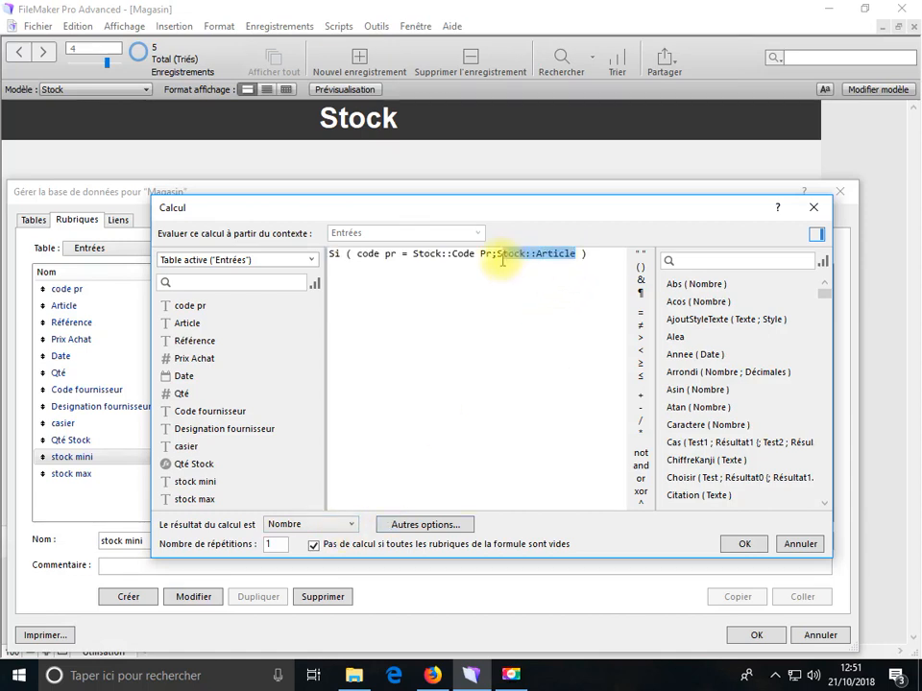
pyautogui.doubleClick(211, 482)
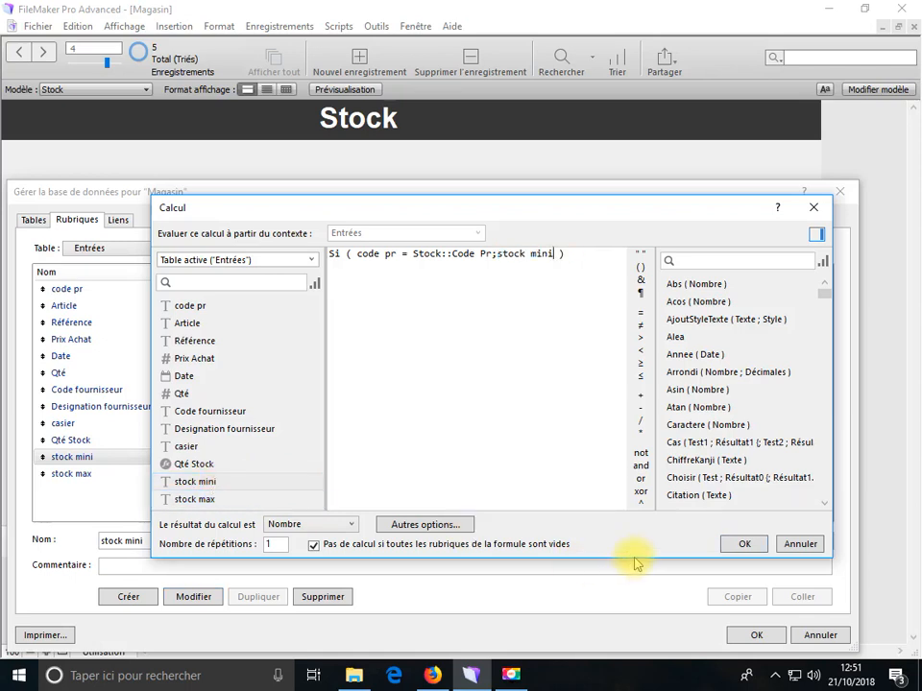
pyautogui.click(314, 261)
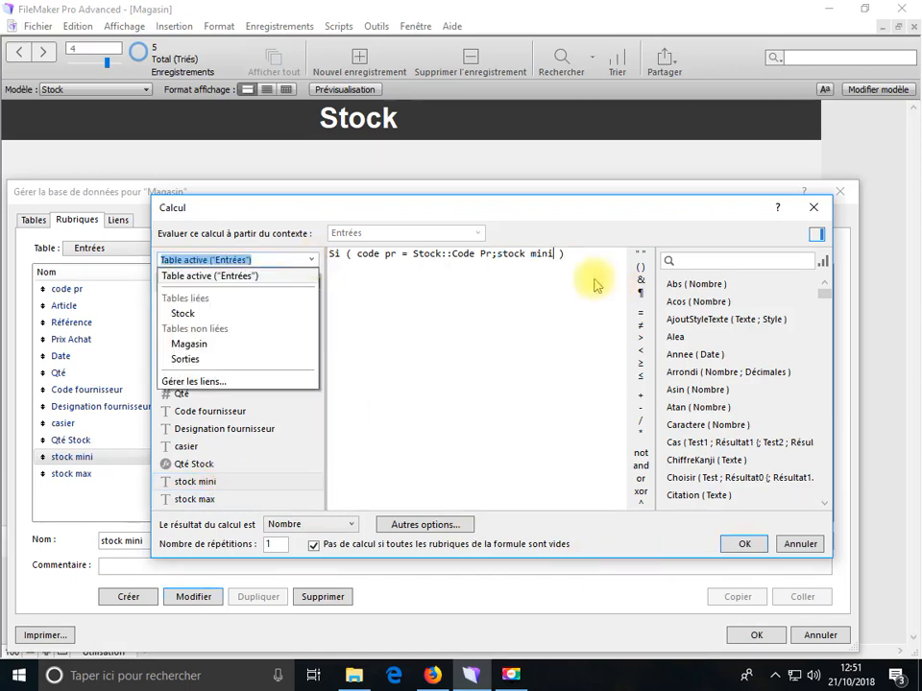
pyautogui.click(565, 258)
pyautogui.click(558, 254)
pyautogui.write(')')
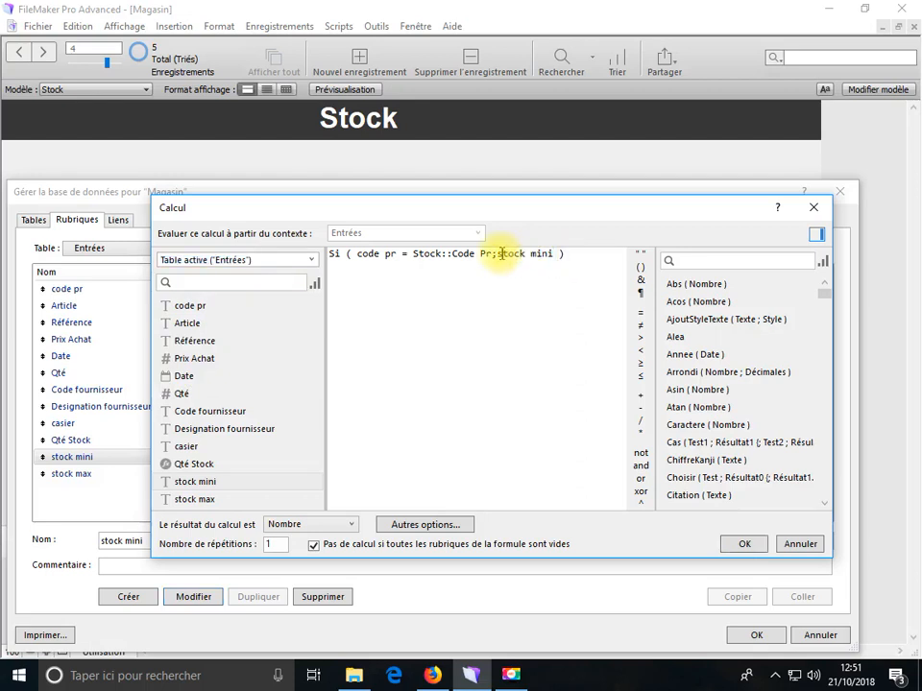
pyautogui.moveTo(497, 255); pyautogui.dragTo(551, 254)
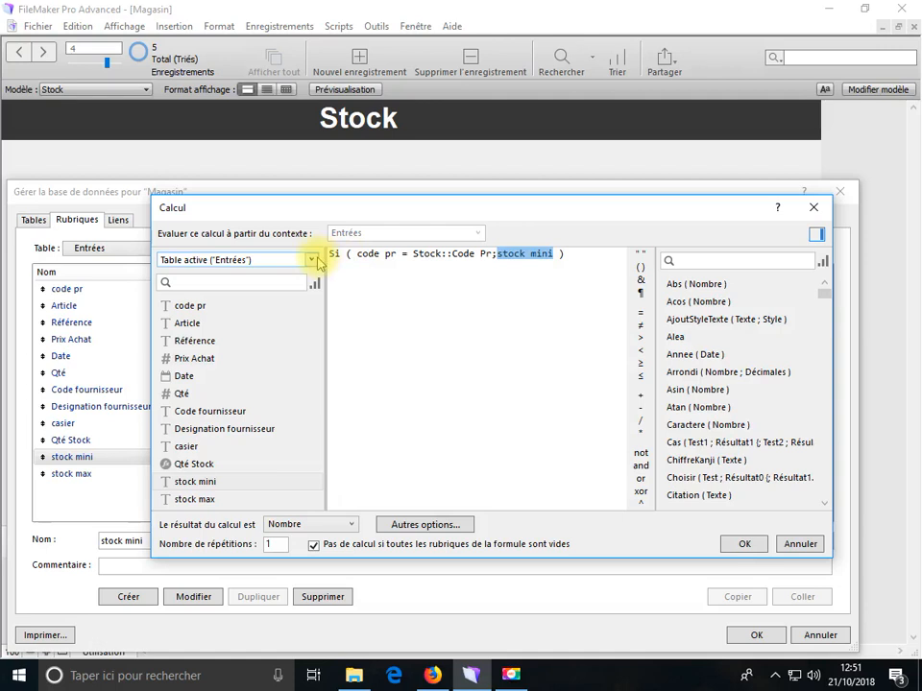
pyautogui.click(314, 260)
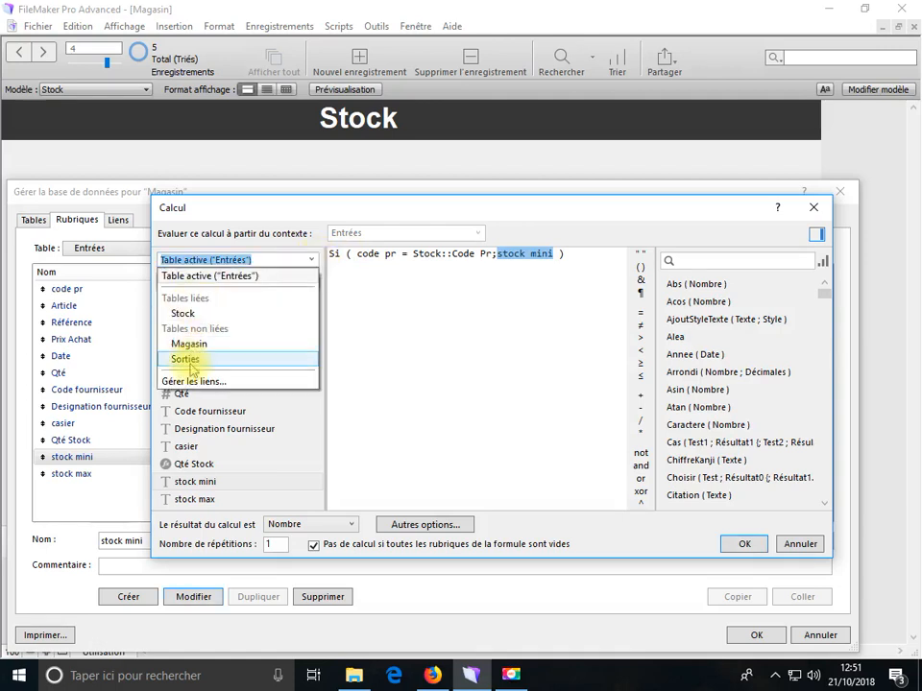
pyautogui.click(182, 313)
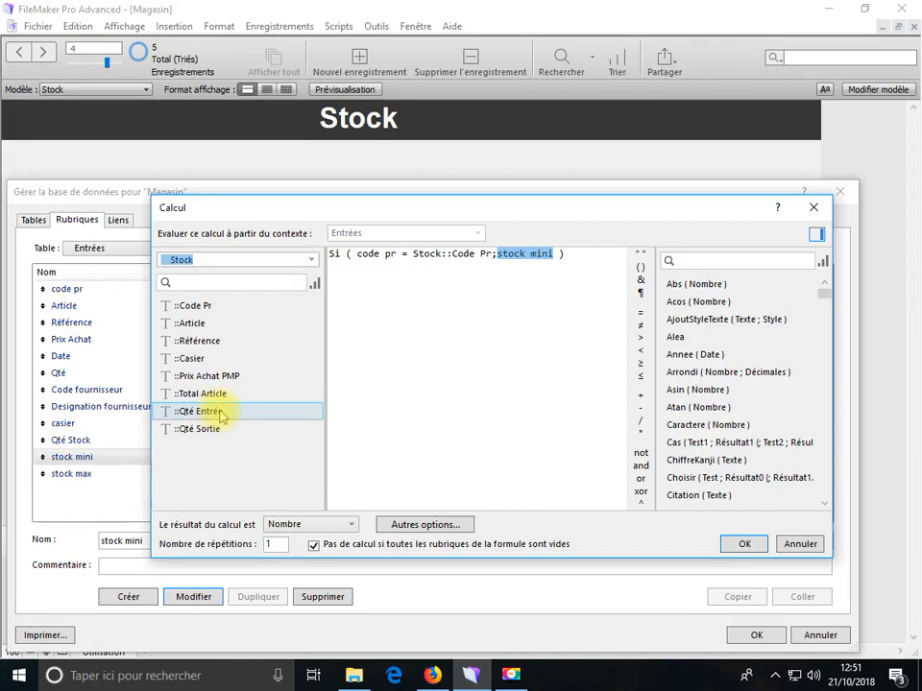
pyautogui.click(800, 544)
# - Save the stock mini change with the formula stock mini, then validate and close the database definition
pyautogui.click(759, 636)
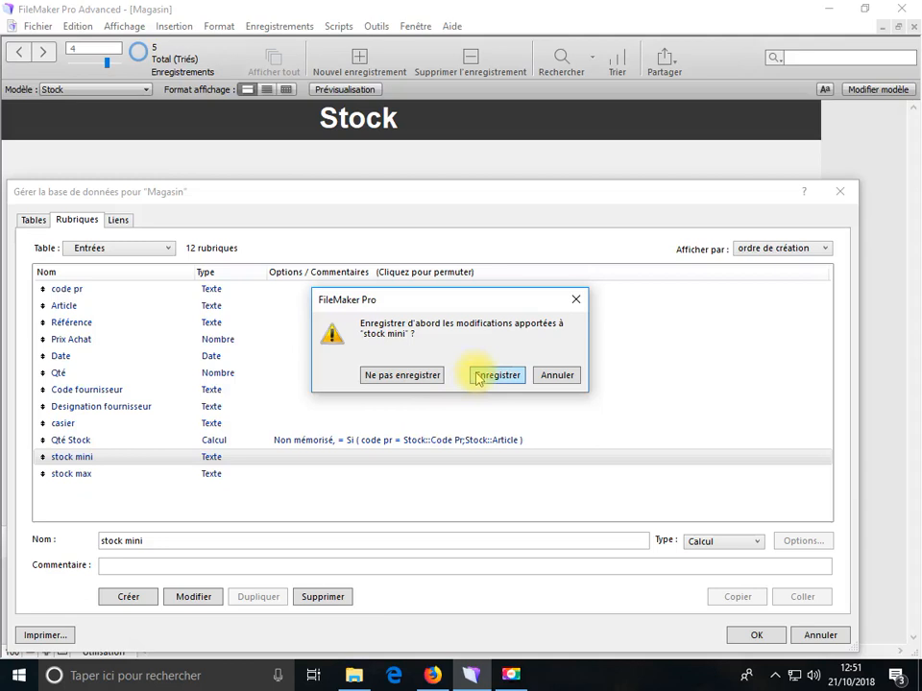
pyautogui.click(477, 376)
pyautogui.click(463, 384)
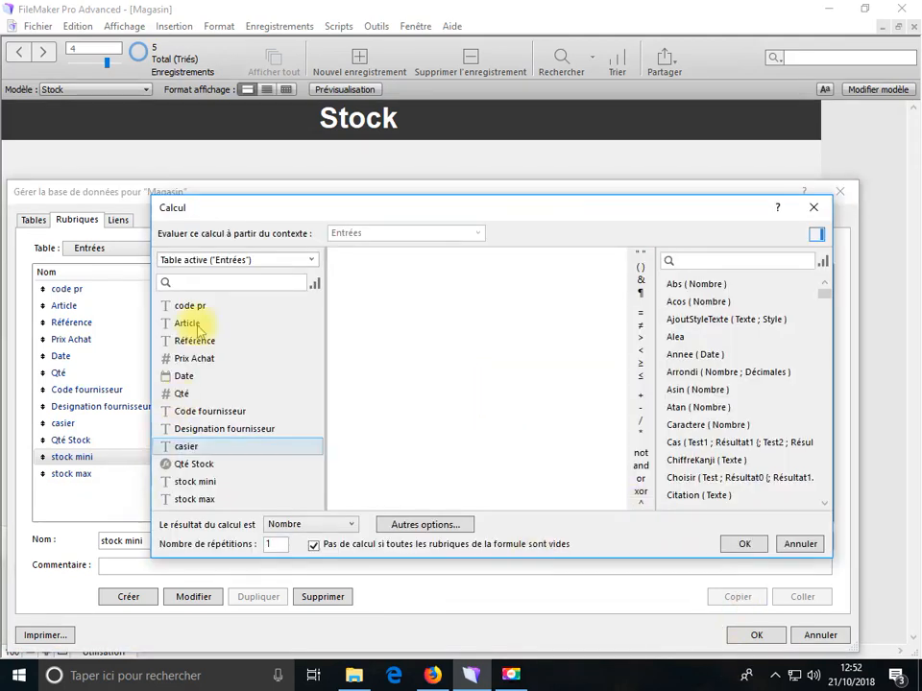
pyautogui.doubleClick(209, 483)
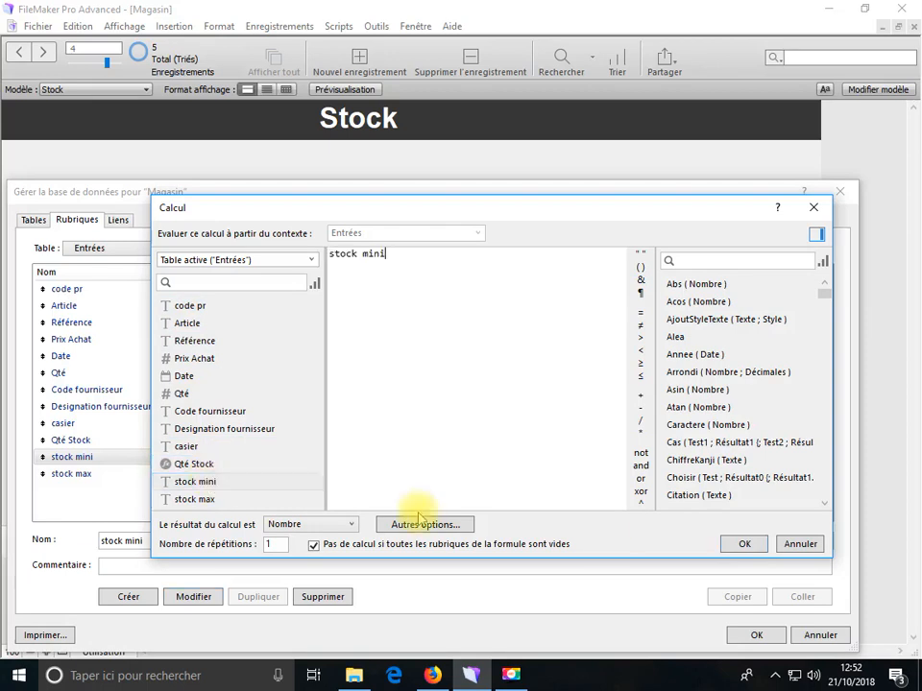
pyautogui.click(743, 546)
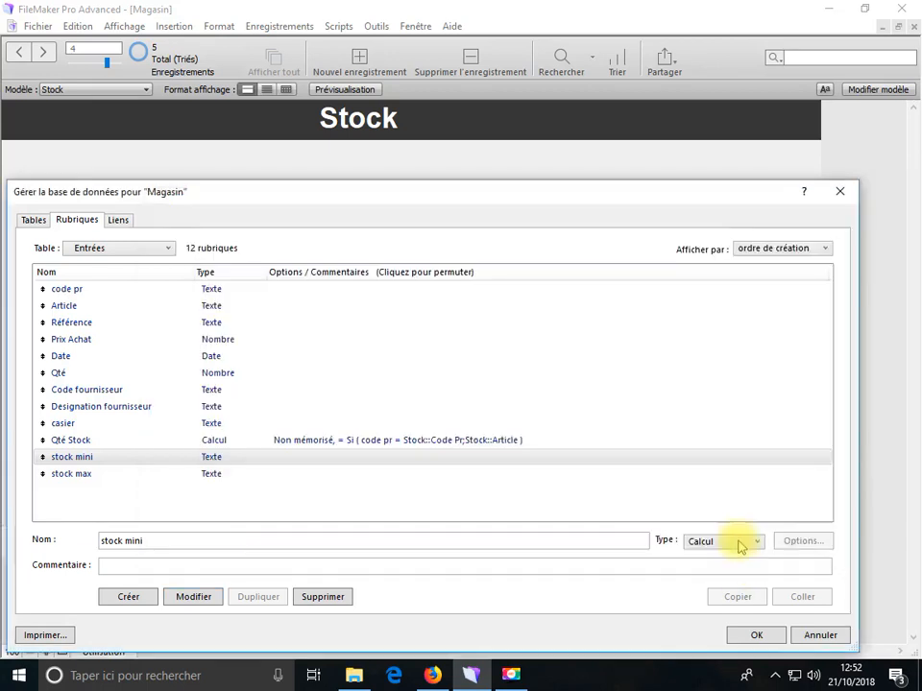
pyautogui.press('Return')
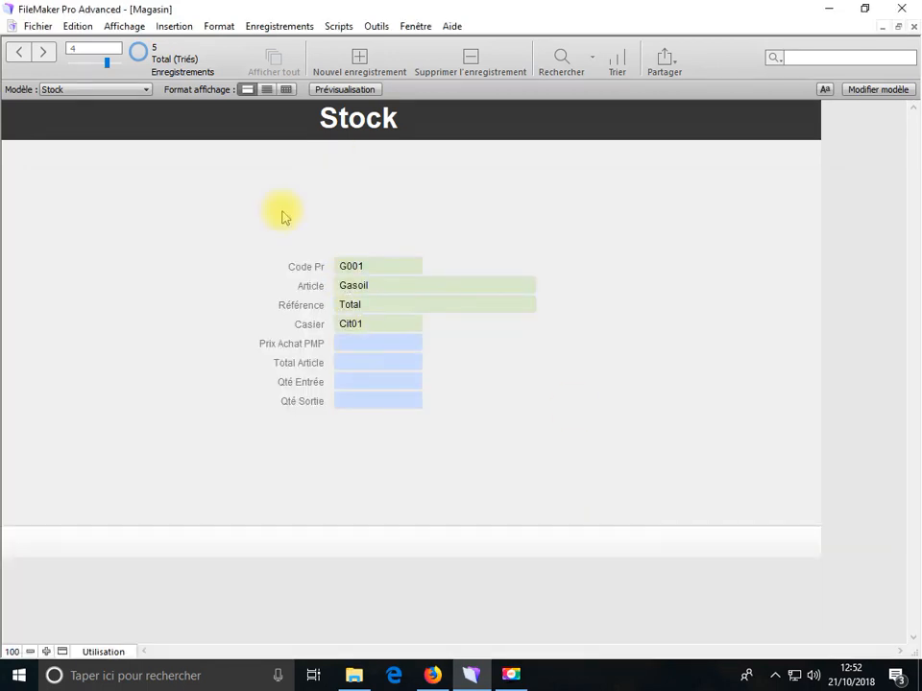
# - Reopen the database definition and create a text field named Stock Min in the Stock table
pyautogui.click(48, 32)
pyautogui.moveTo(255, 175)
pyautogui.click(298, 173)
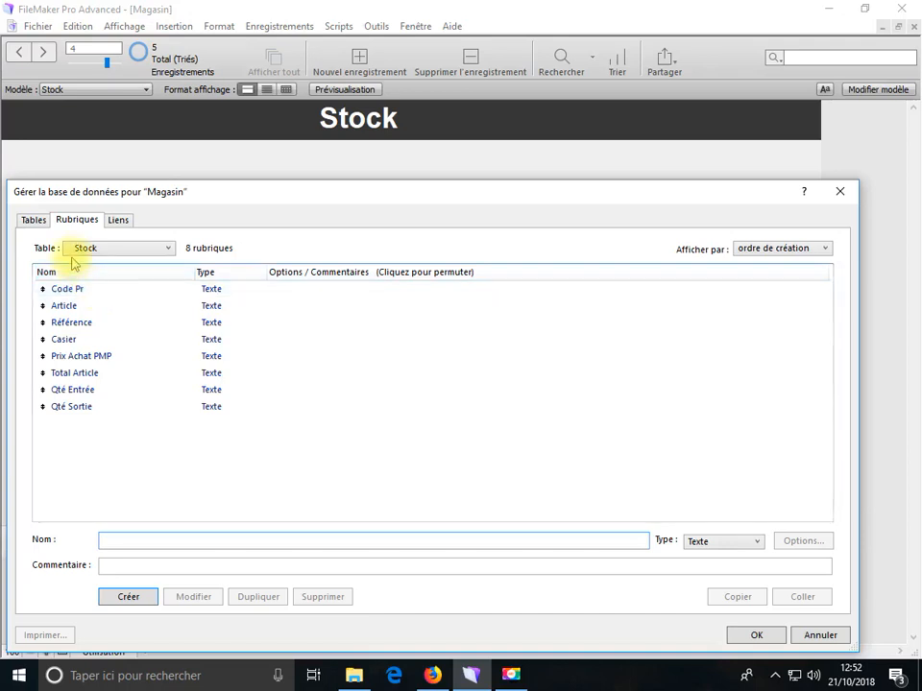
pyautogui.write('S')
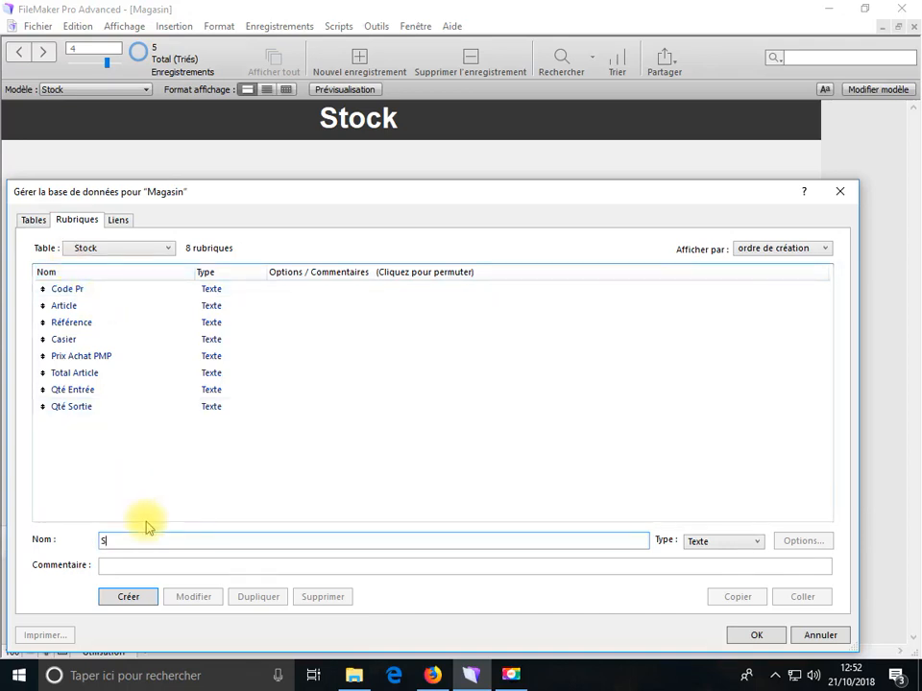
pyautogui.write('tock Min')
pyautogui.press('Return')
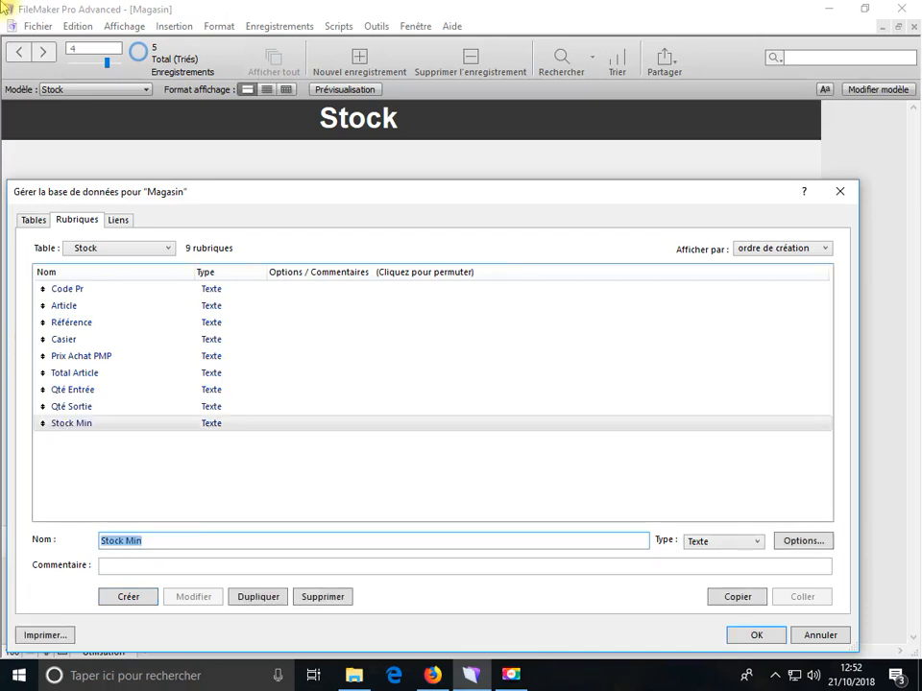
# - Create a text field named Stck Maxi in the Stock table
pyautogui.write('Stck Max')
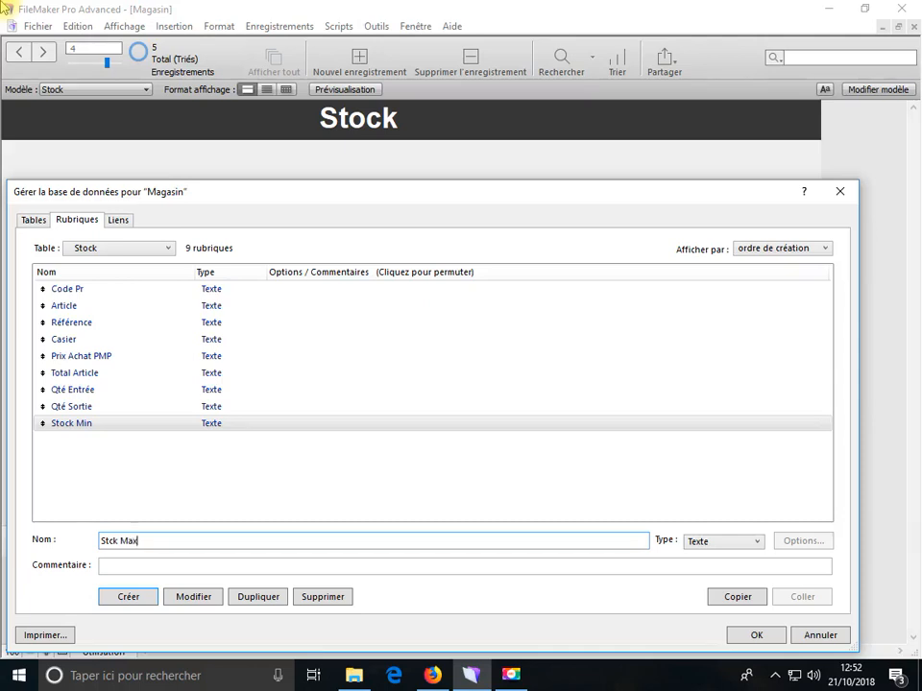
pyautogui.write('i')
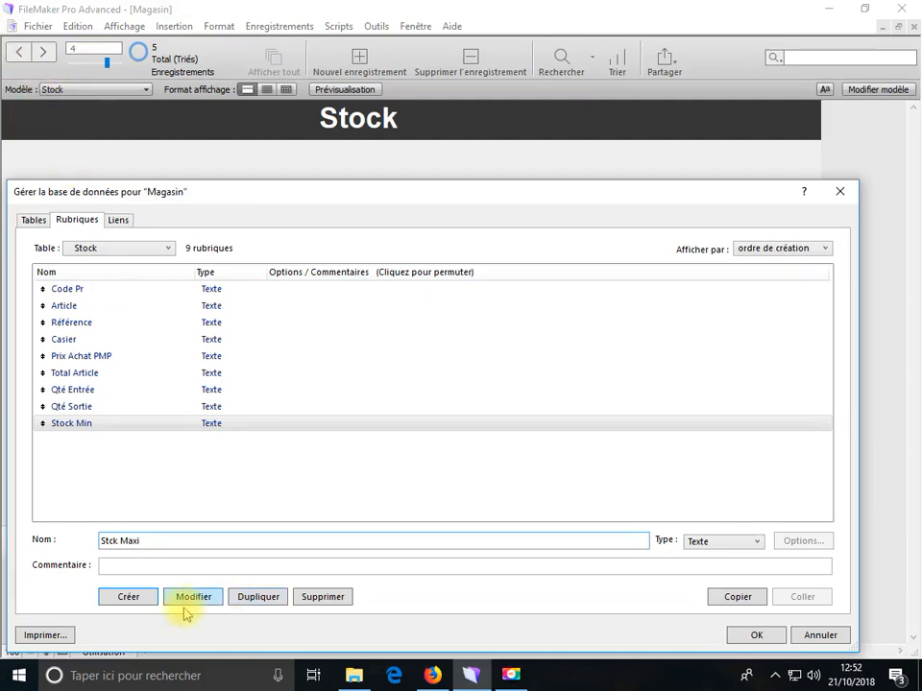
pyautogui.click(133, 600)
# - Rename the Stock Min field of the Stock table as Stock Mini and change its type to Nombre
pyautogui.click(92, 424)
pyautogui.click(148, 545)
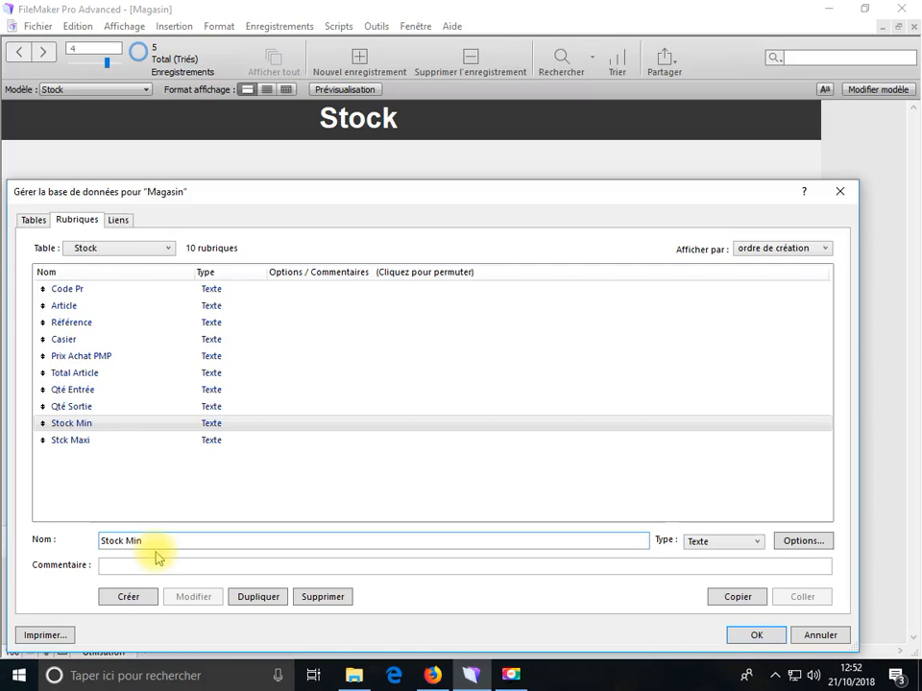
pyautogui.write('i')
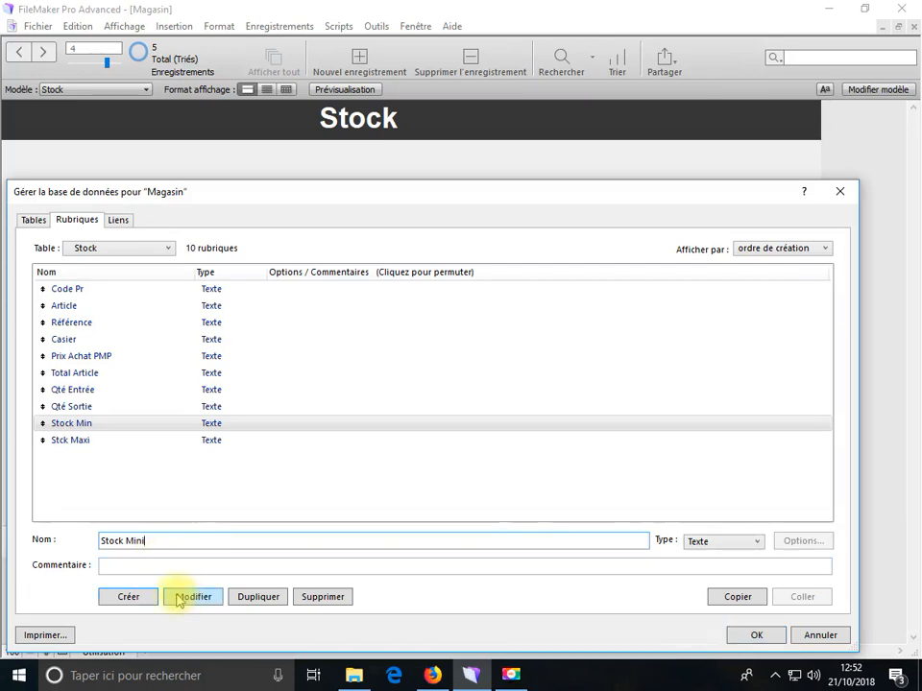
pyautogui.click(179, 597)
pyautogui.click(697, 543)
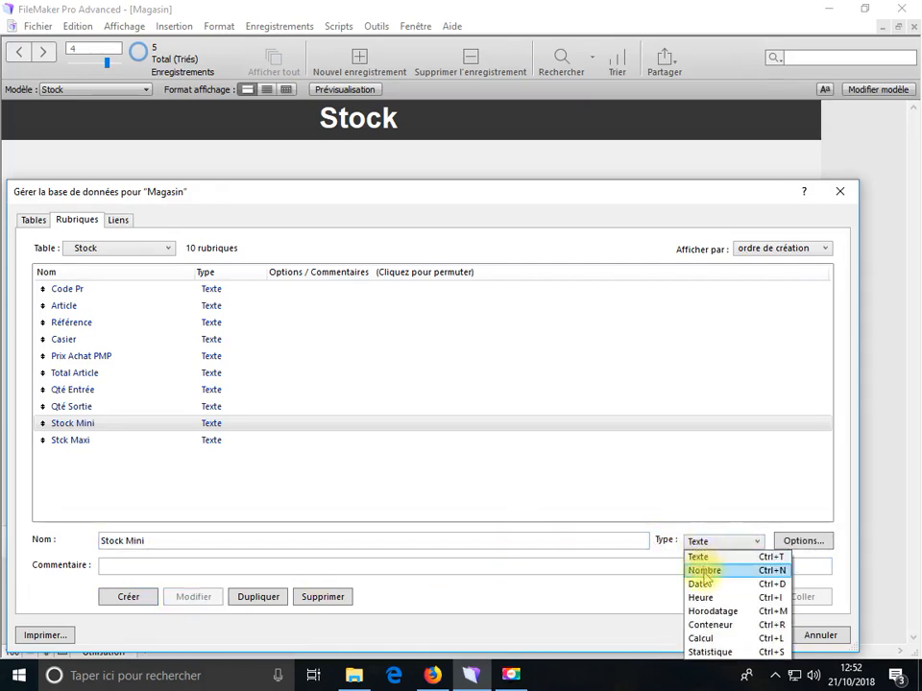
pyautogui.click(705, 573)
pyautogui.click(200, 599)
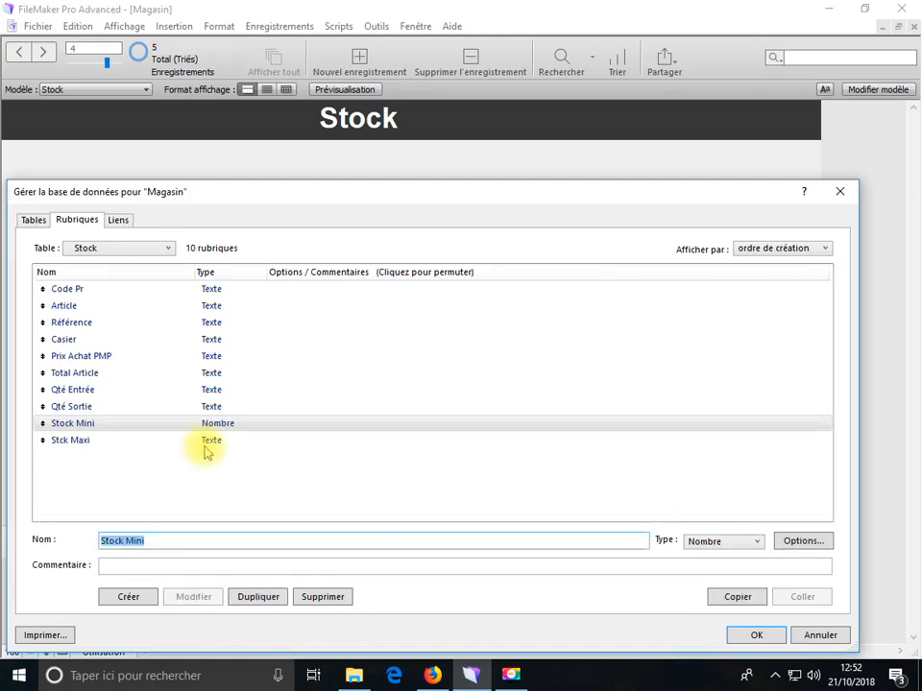
# - Change the Stck Maxi field of the Stock table to type Nombre
pyautogui.click(207, 443)
pyautogui.click(711, 550)
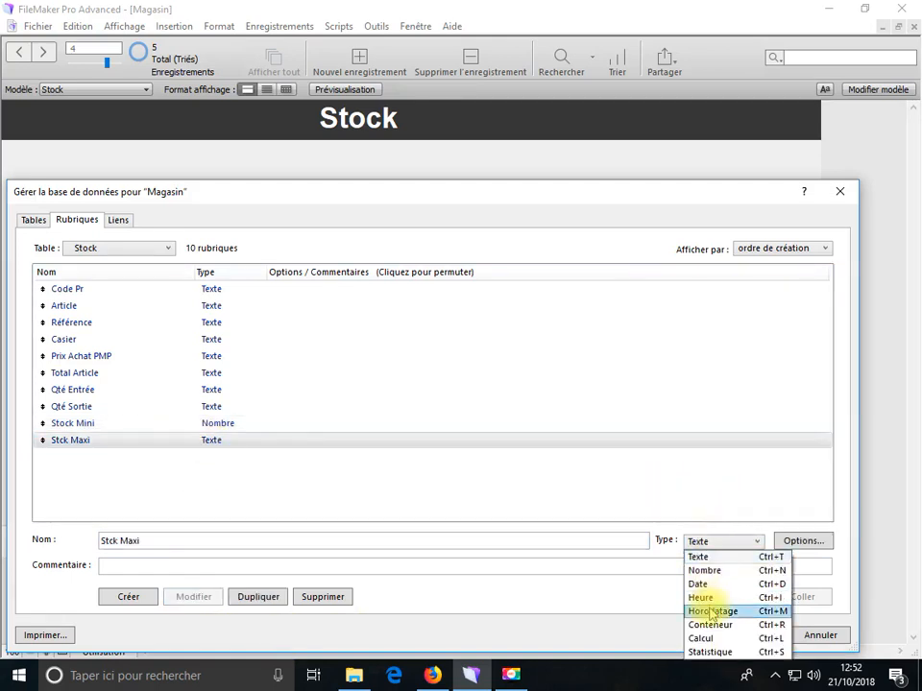
pyautogui.click(703, 571)
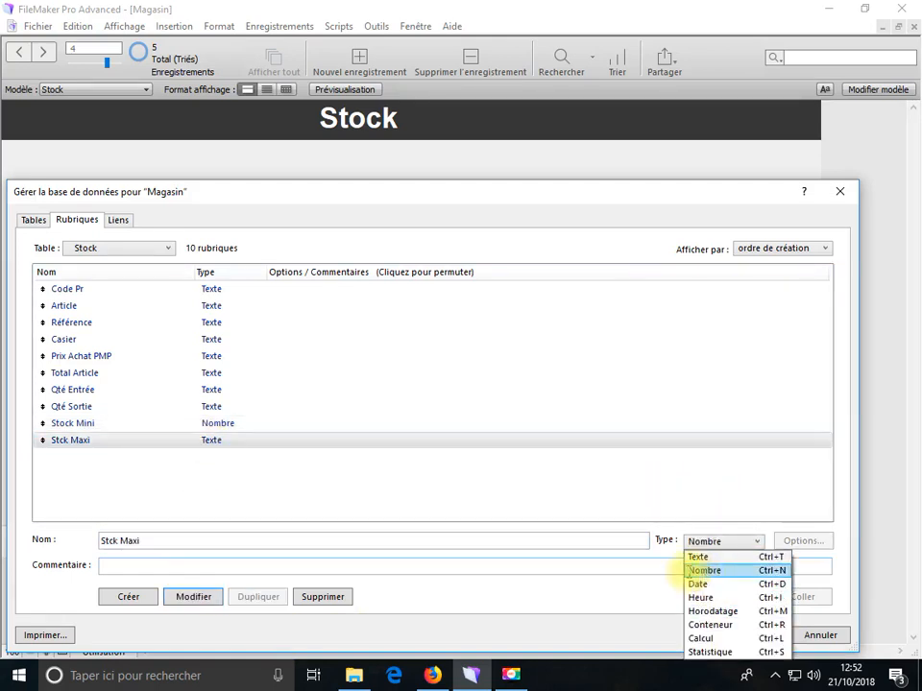
pyautogui.click(206, 602)
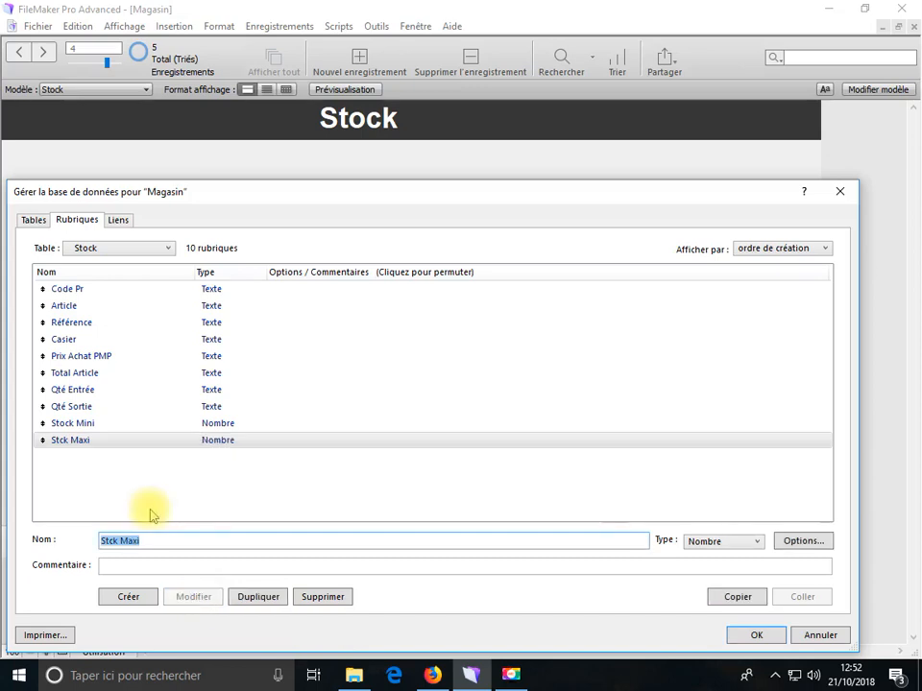
# - Change the Prix Achat PMP field of the Stock table to type Calcul, accepting the replacement of its contents
pyautogui.click(115, 358)
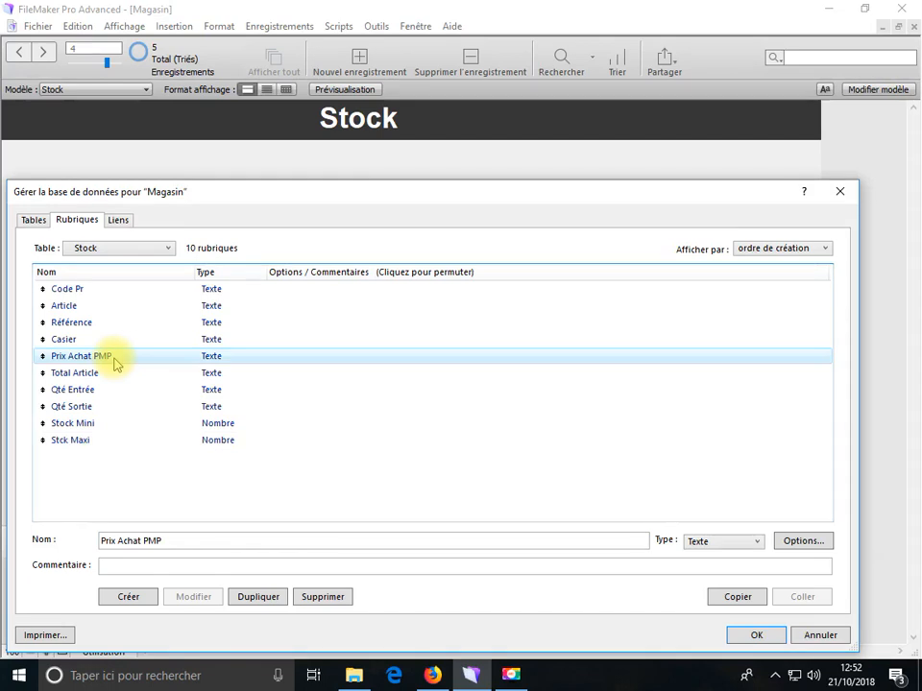
pyautogui.click(718, 546)
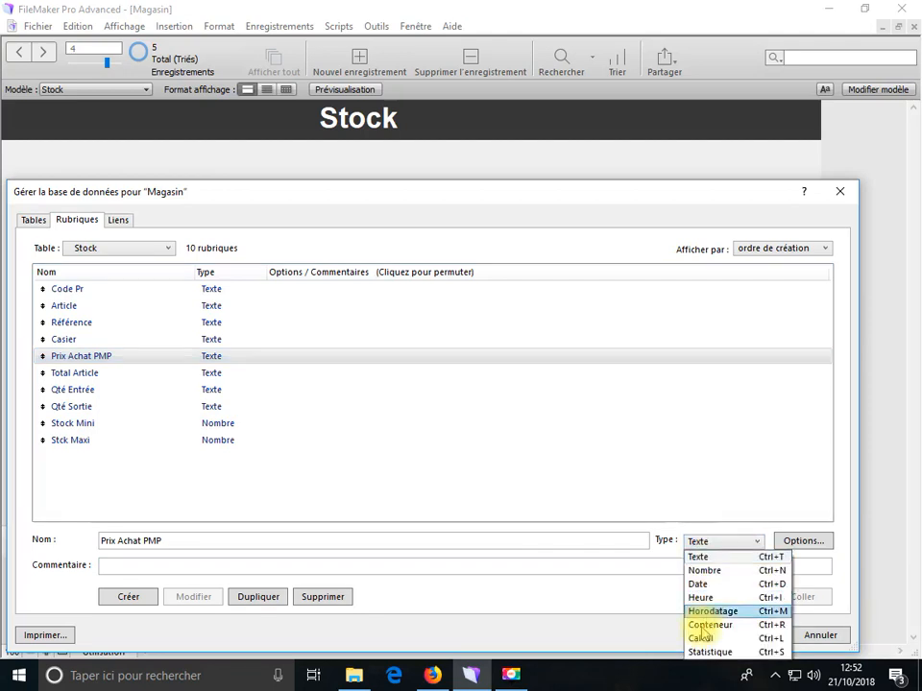
pyautogui.click(700, 638)
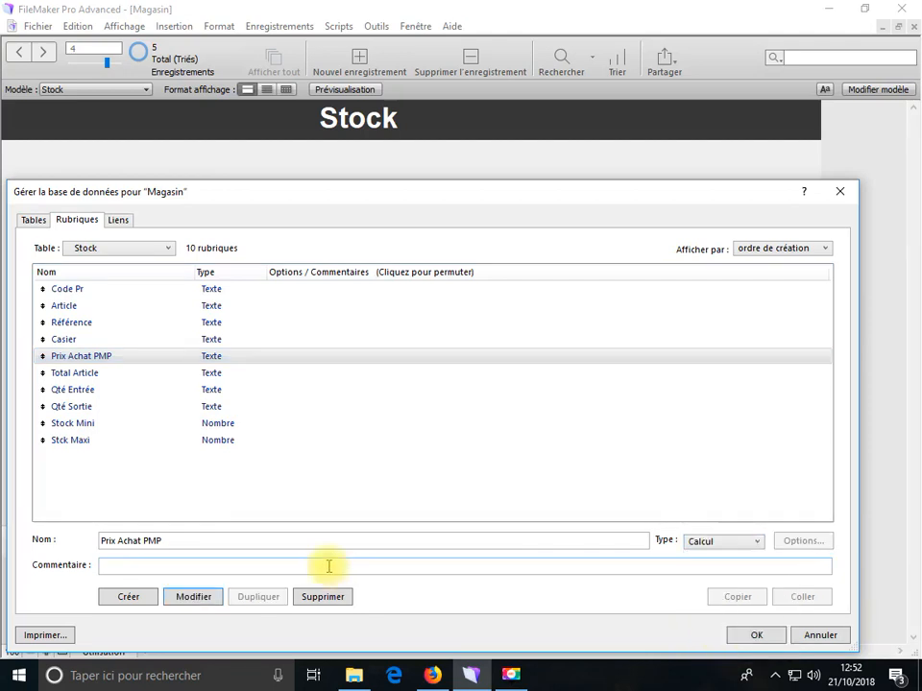
pyautogui.click(211, 599)
pyautogui.click(447, 384)
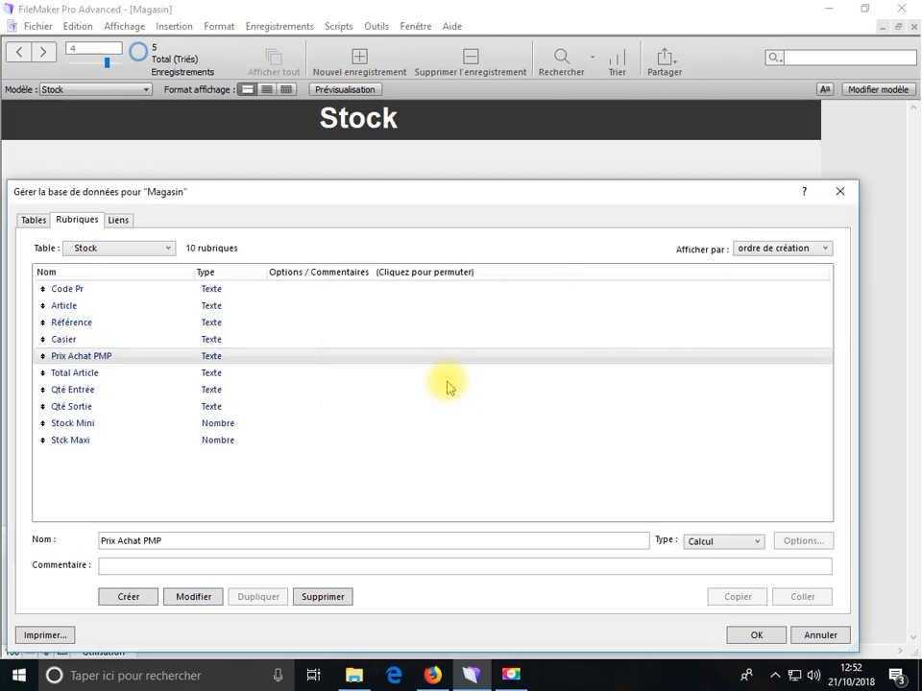
# - Define the Prix Achat PMP calculation as Si ( Code Pr = Entrées::code pr;Entrées::Prix Achat )
pyautogui.write('si')
pyautogui.click(346, 269)
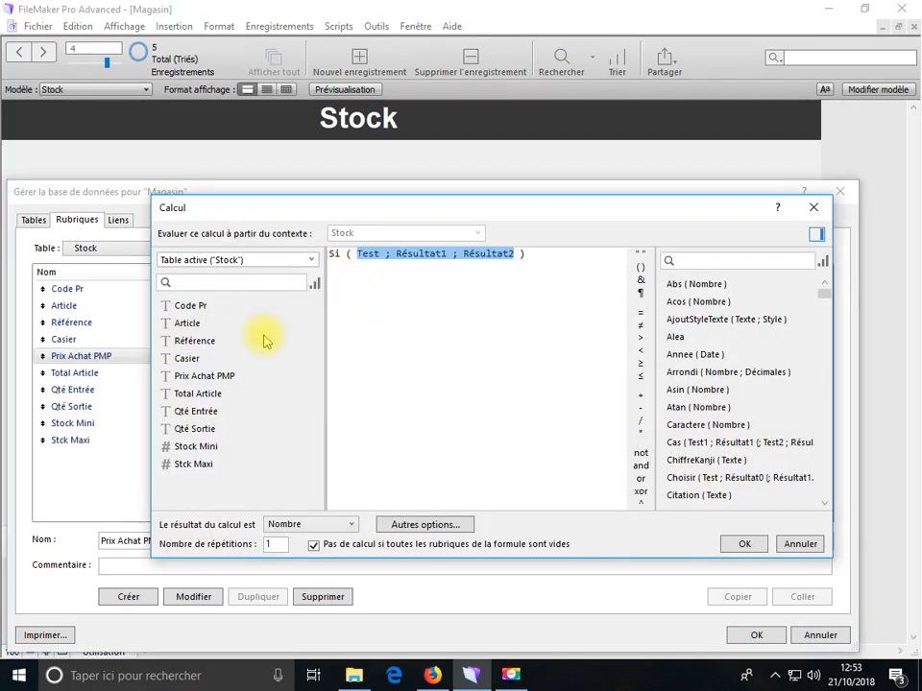
pyautogui.doubleClick(196, 306)
pyautogui.click(642, 313)
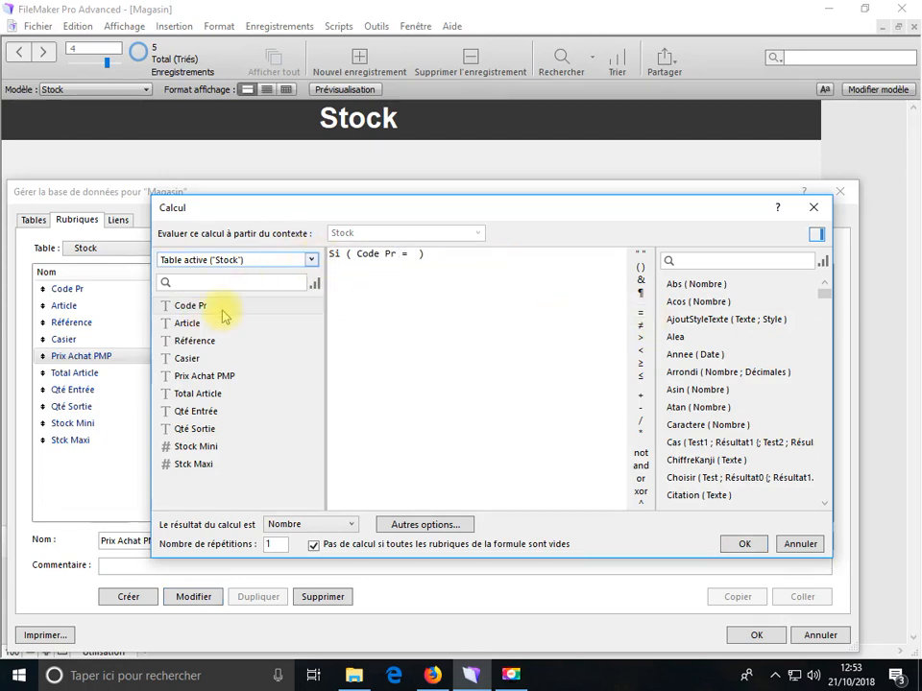
pyautogui.click(235, 259)
pyautogui.click(196, 313)
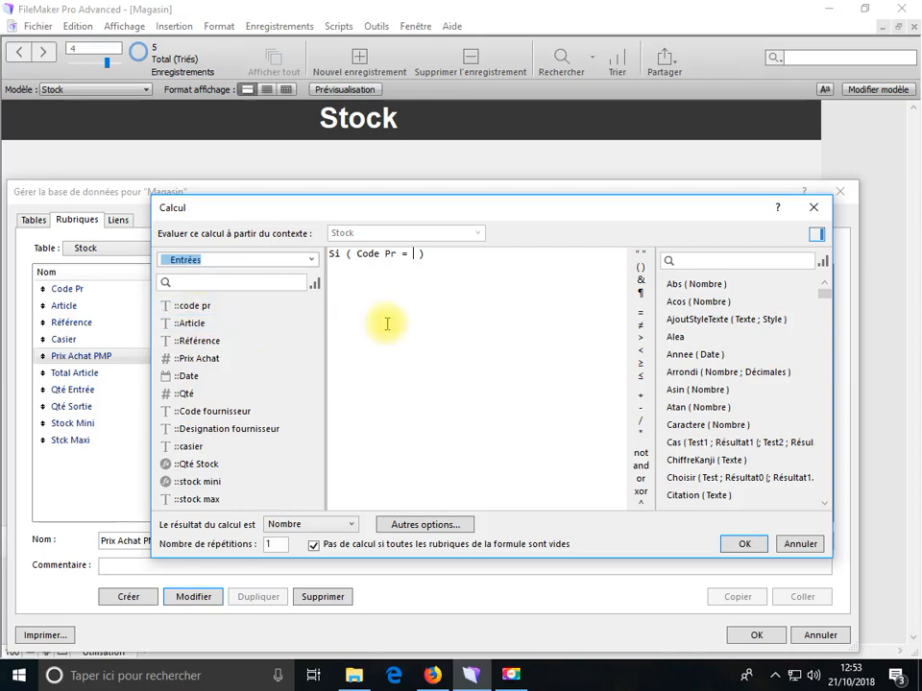
pyautogui.doubleClick(189, 306)
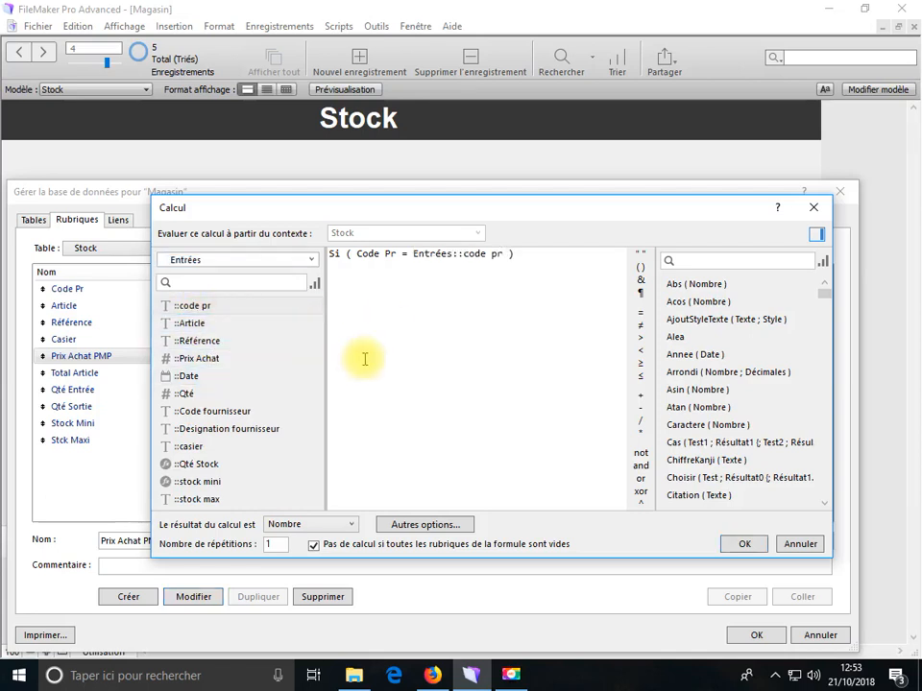
pyautogui.write(';')
pyautogui.click(238, 411)
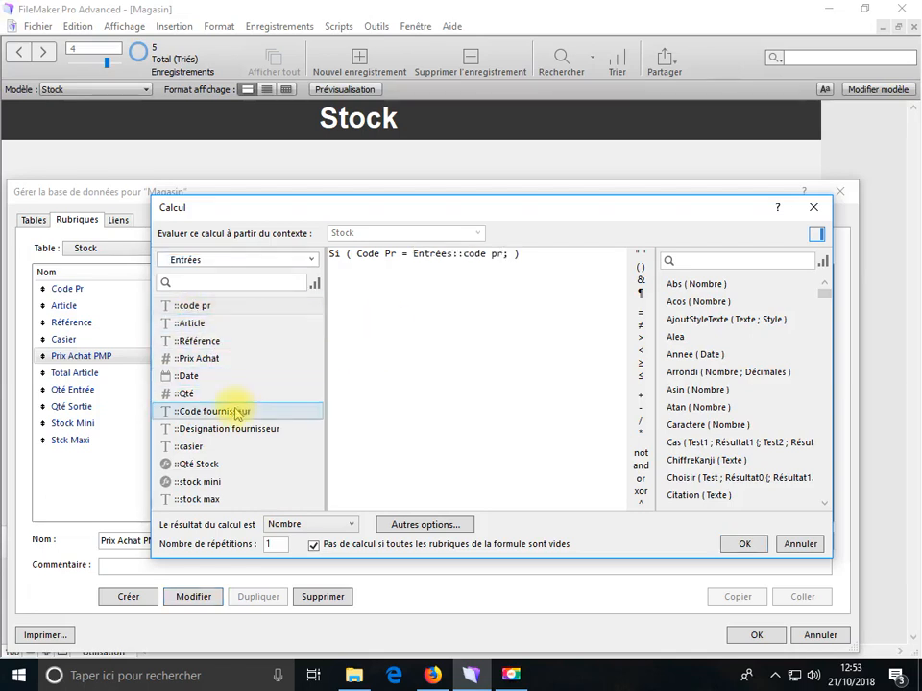
pyautogui.doubleClick(198, 362)
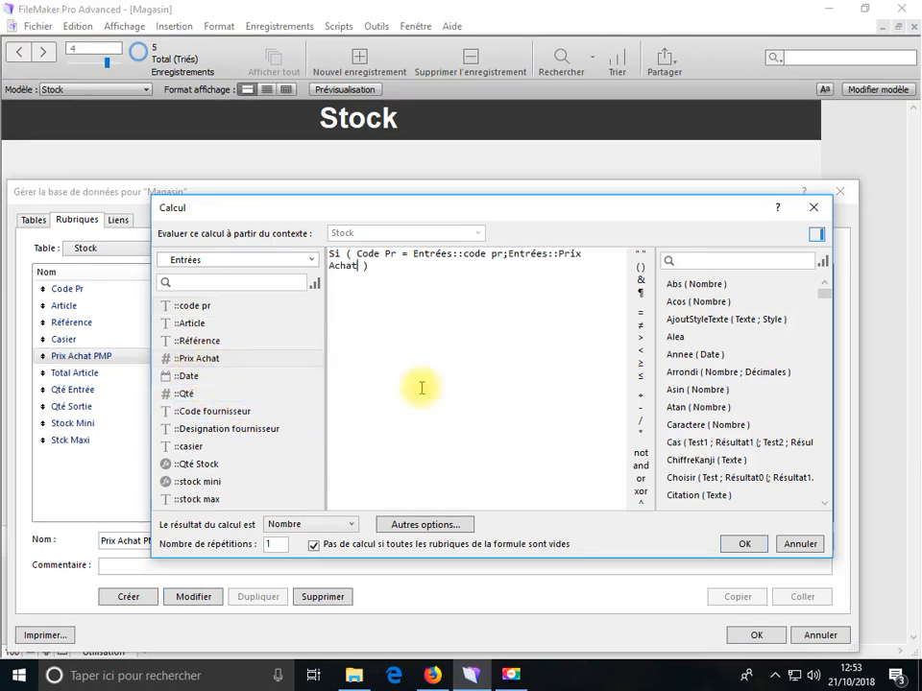
pyautogui.click(743, 545)
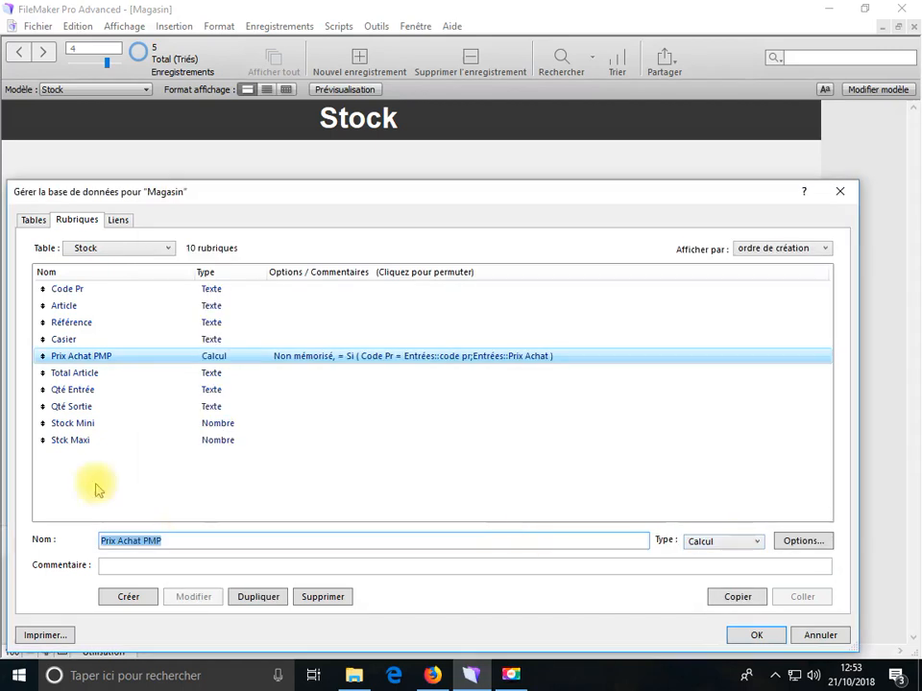
# - Change the Qté Entrée field of the Stock table to type Calcul, accepting the replacement of its contents
pyautogui.click(89, 394)
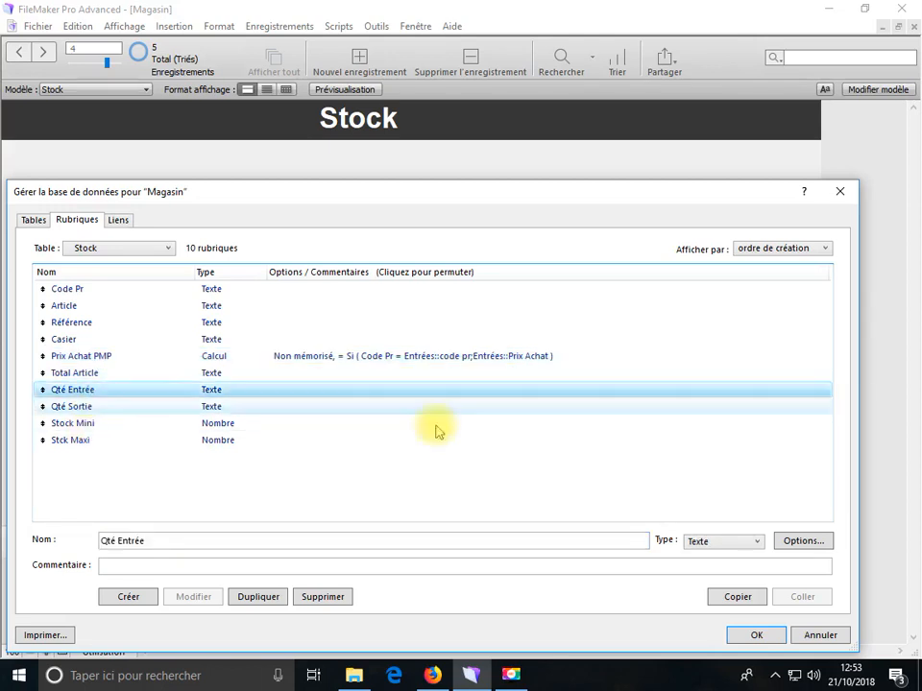
pyautogui.click(695, 542)
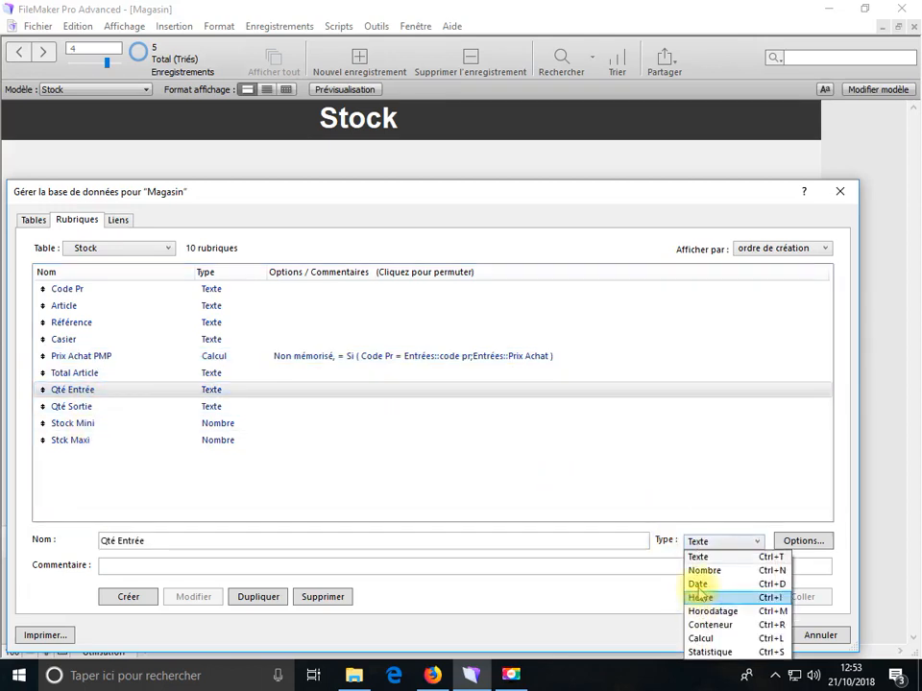
pyautogui.click(699, 639)
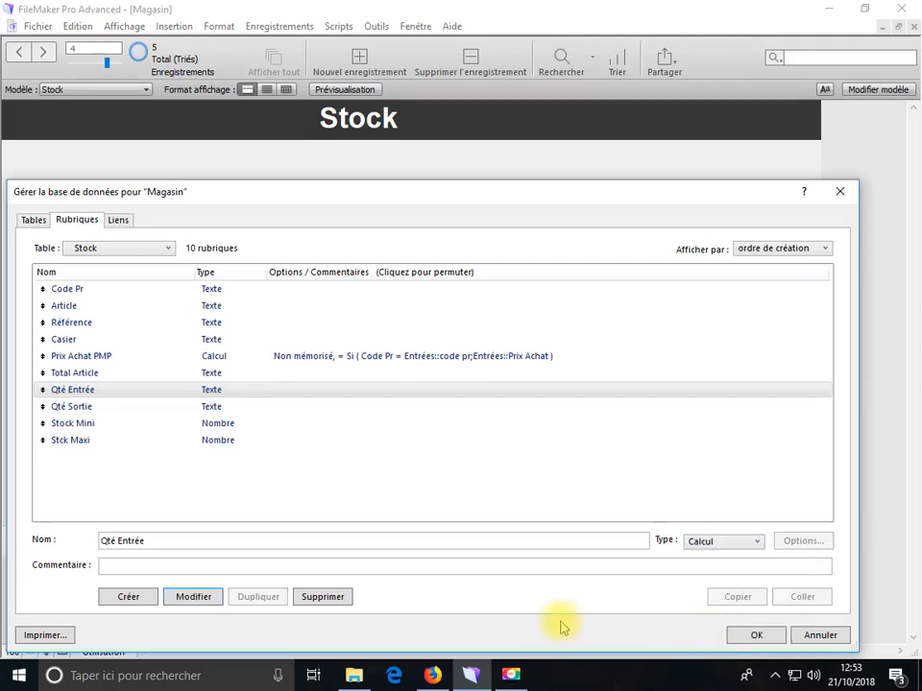
pyautogui.click(206, 597)
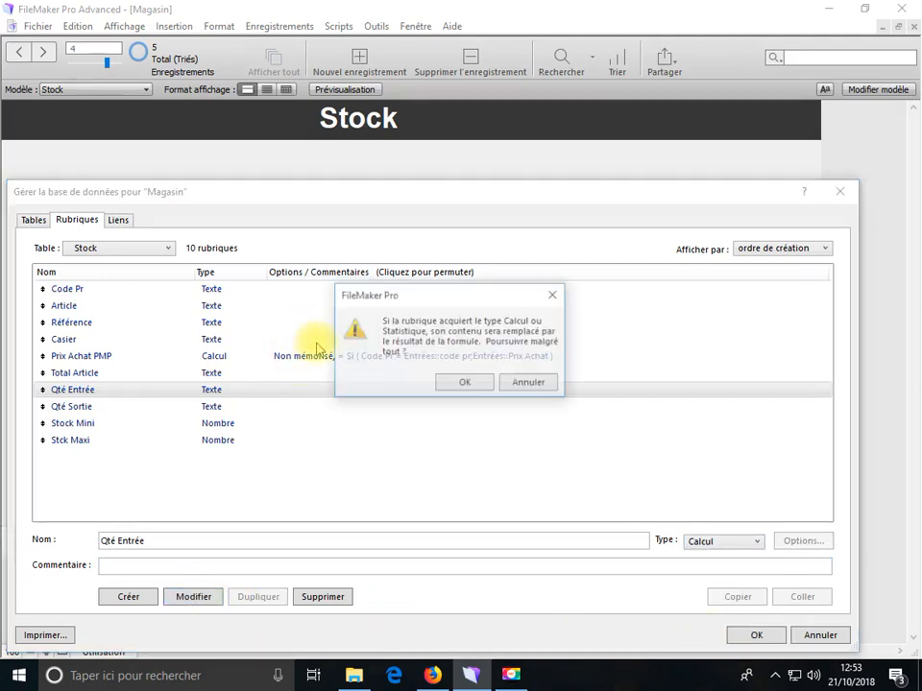
pyautogui.click(448, 389)
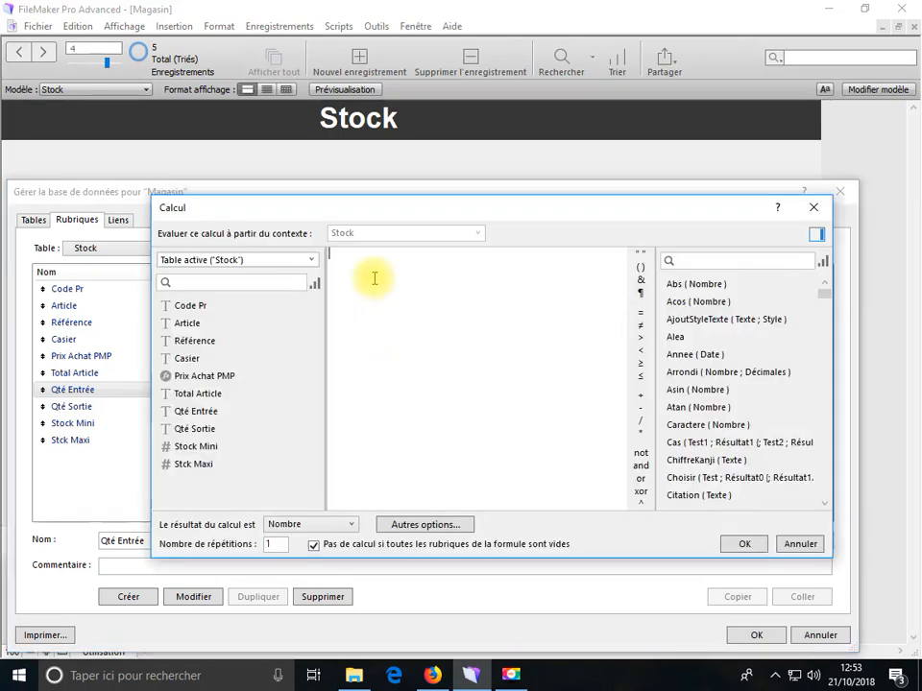
pyautogui.write('si')
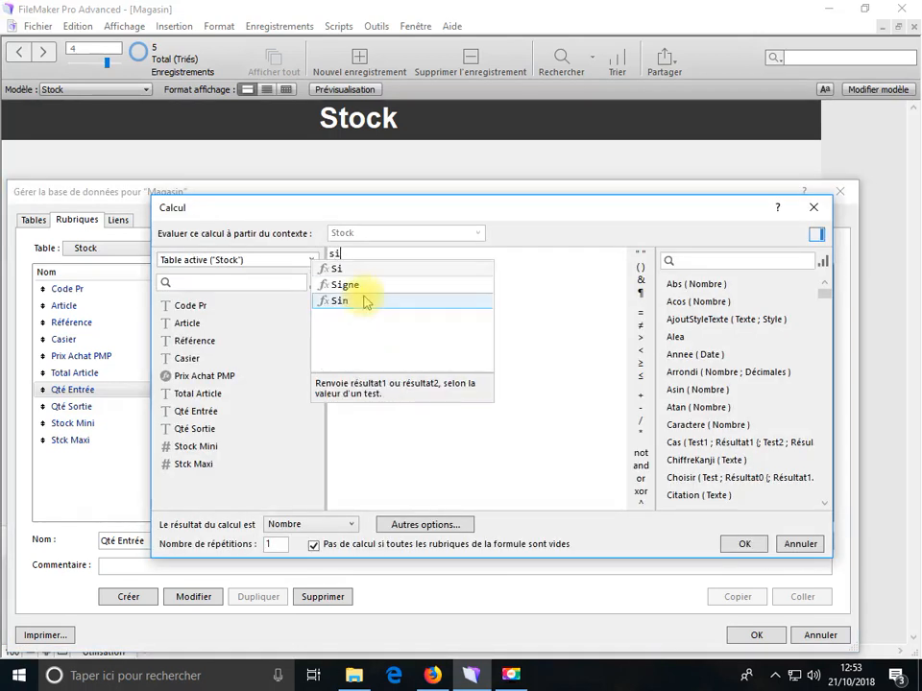
pyautogui.click(342, 269)
pyautogui.doubleClick(183, 305)
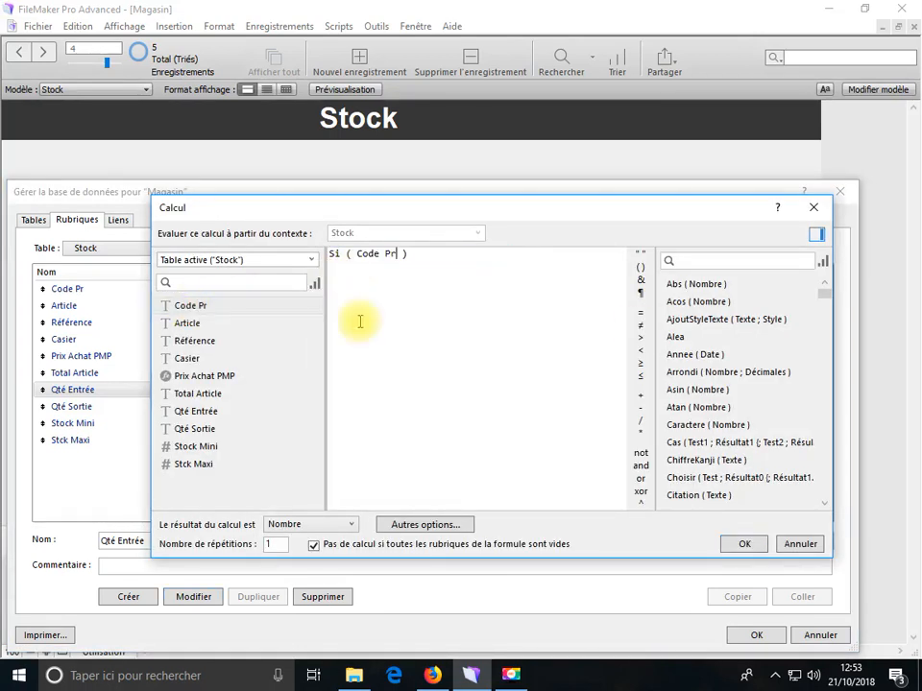
pyautogui.doubleClick(634, 315)
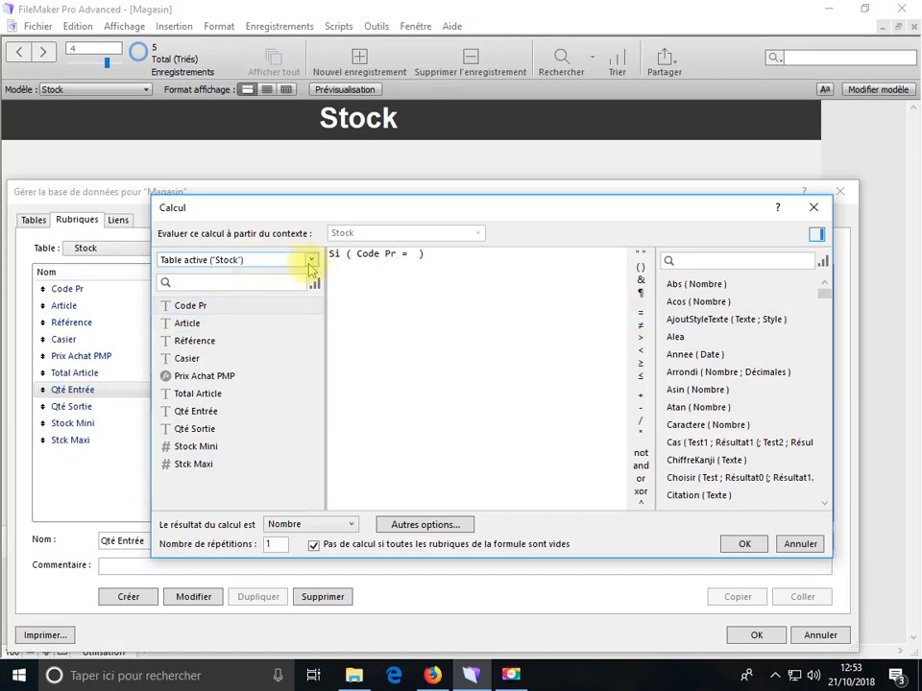
pyautogui.click(310, 262)
pyautogui.click(233, 313)
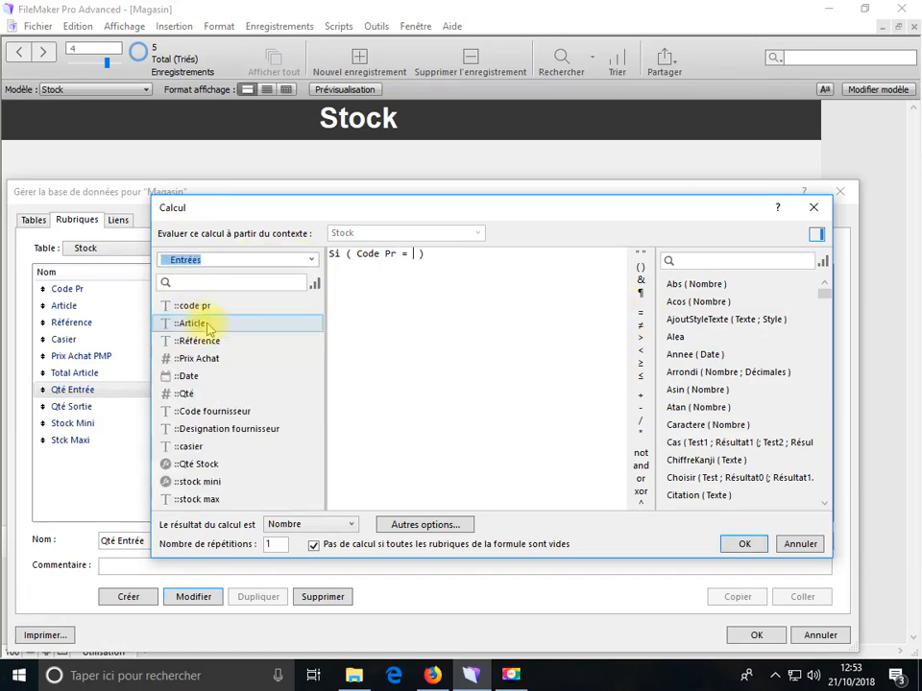
pyautogui.doubleClick(209, 305)
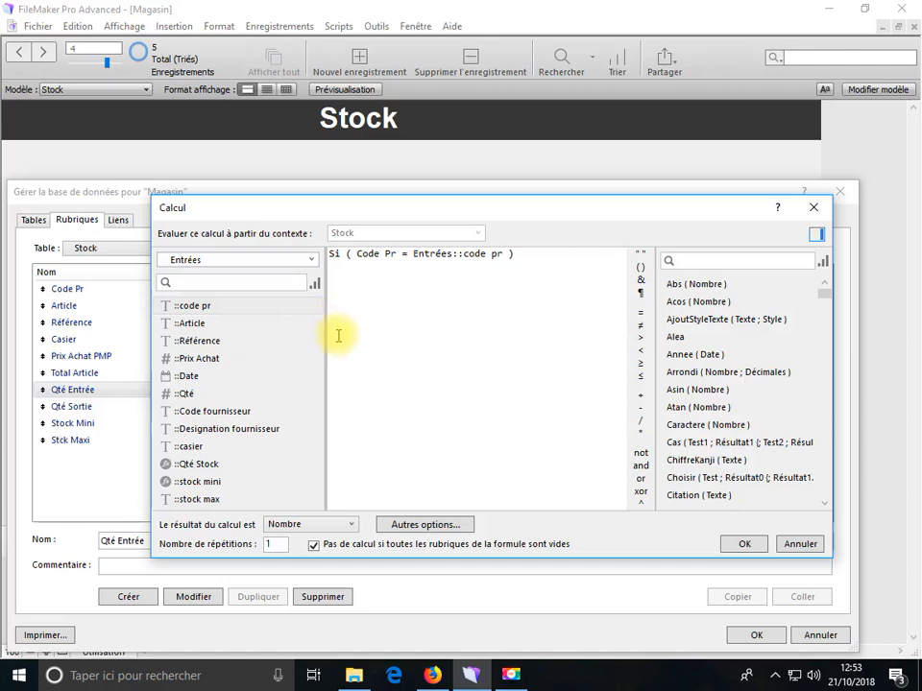
pyautogui.write(';')
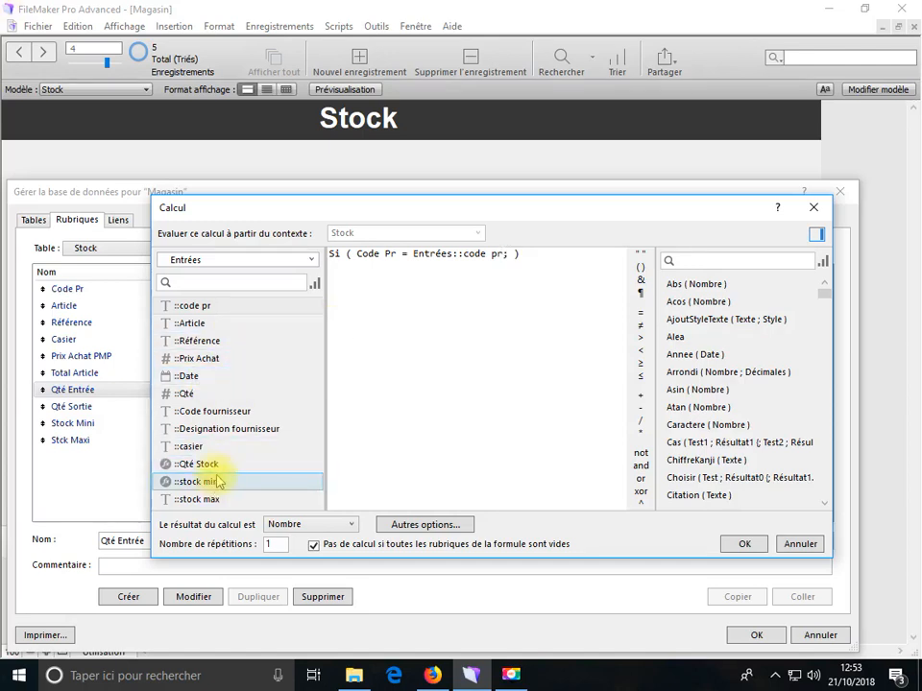
# - Define the Qté Entrée calculation as Somme ( Entrées::Qté ) and save the database definition
pyautogui.moveTo(531, 257); pyautogui.dragTo(324, 257)
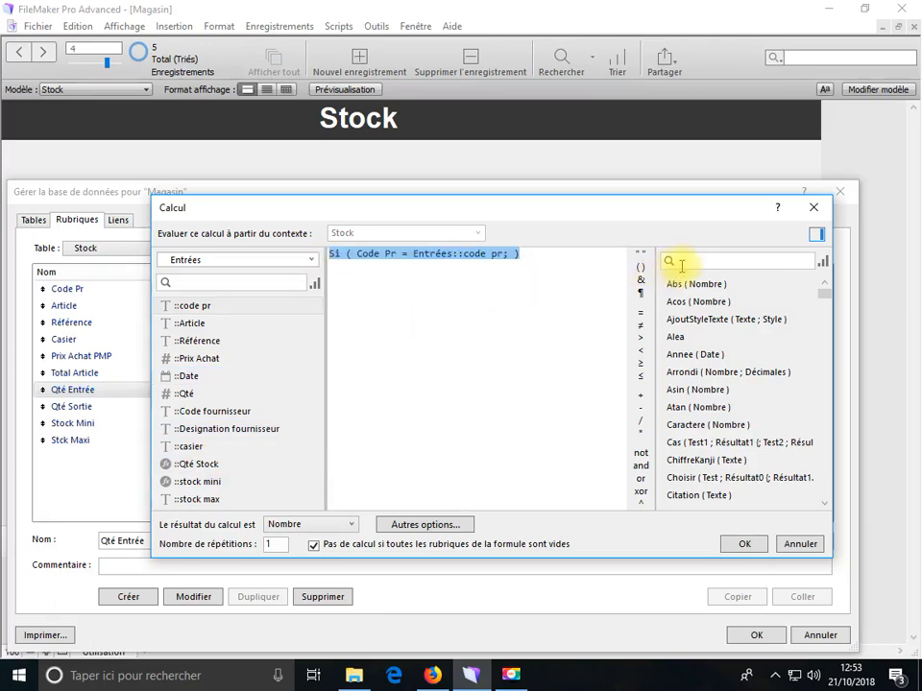
pyautogui.write('so')
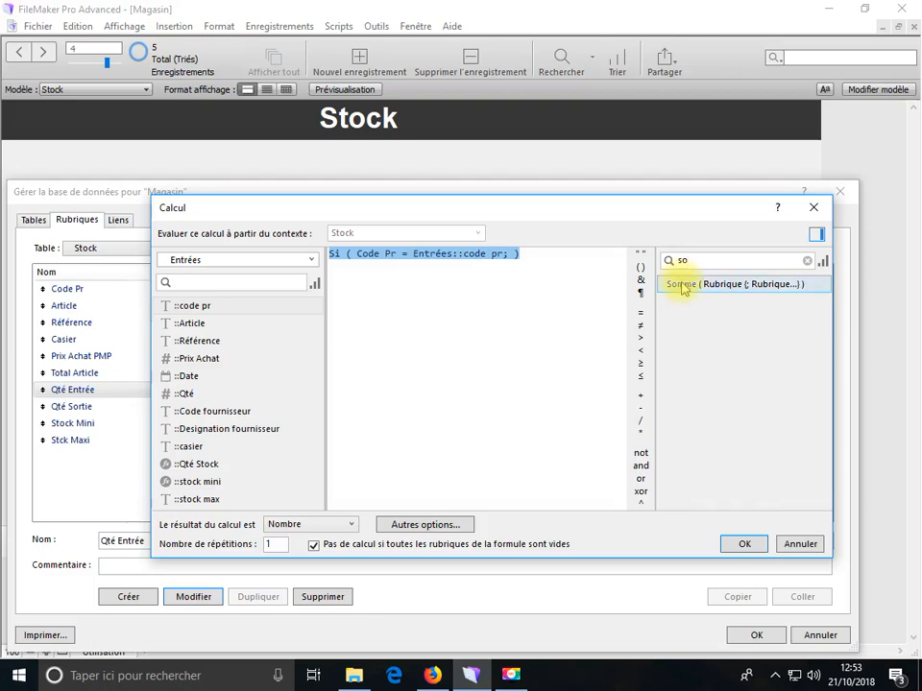
pyautogui.doubleClick(682, 285)
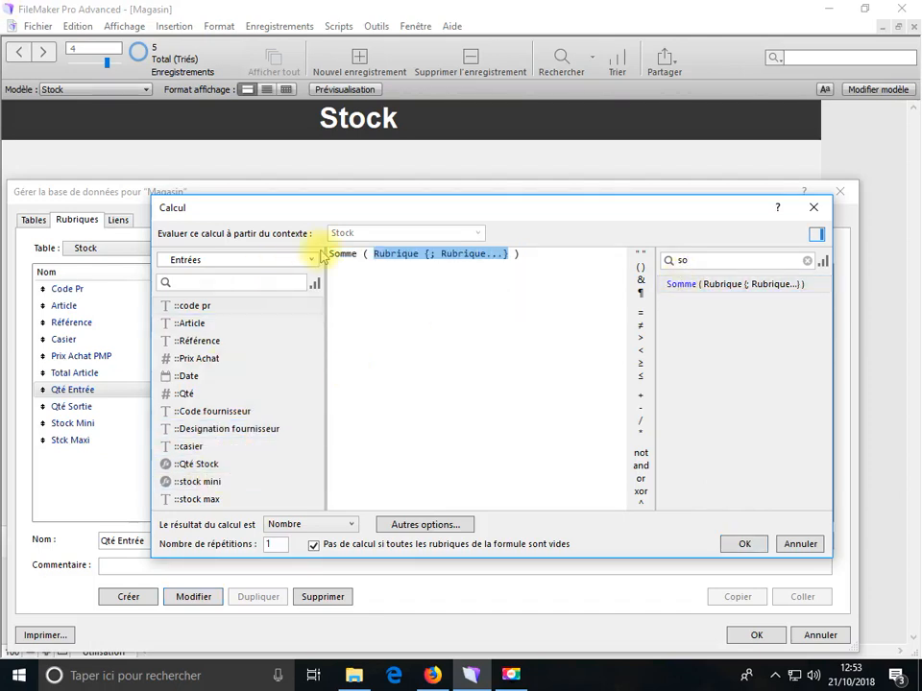
pyautogui.doubleClick(197, 394)
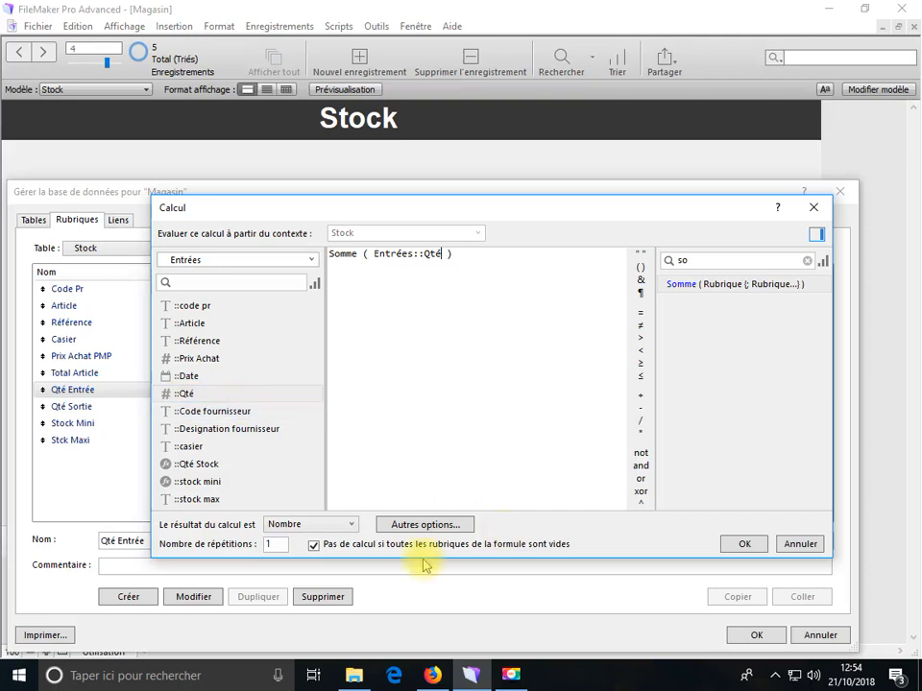
pyautogui.click(743, 544)
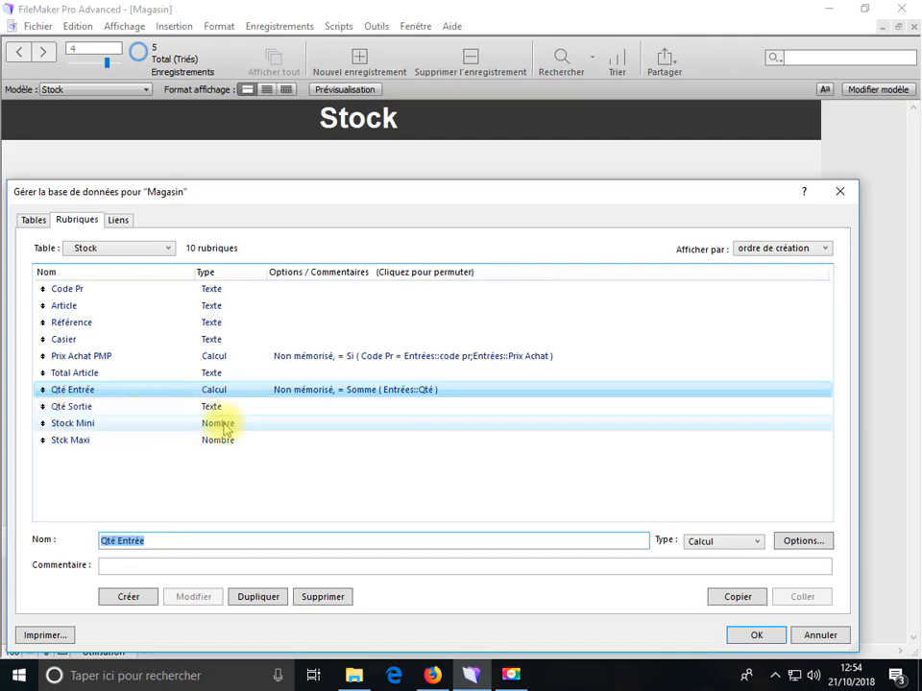
pyautogui.click(759, 635)
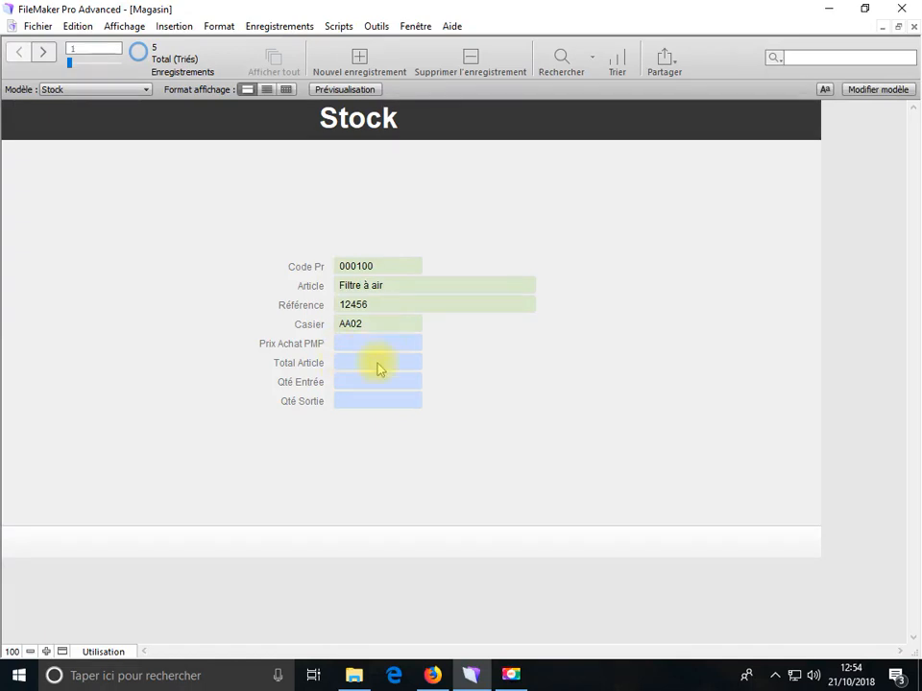
pyautogui.click(386, 384)
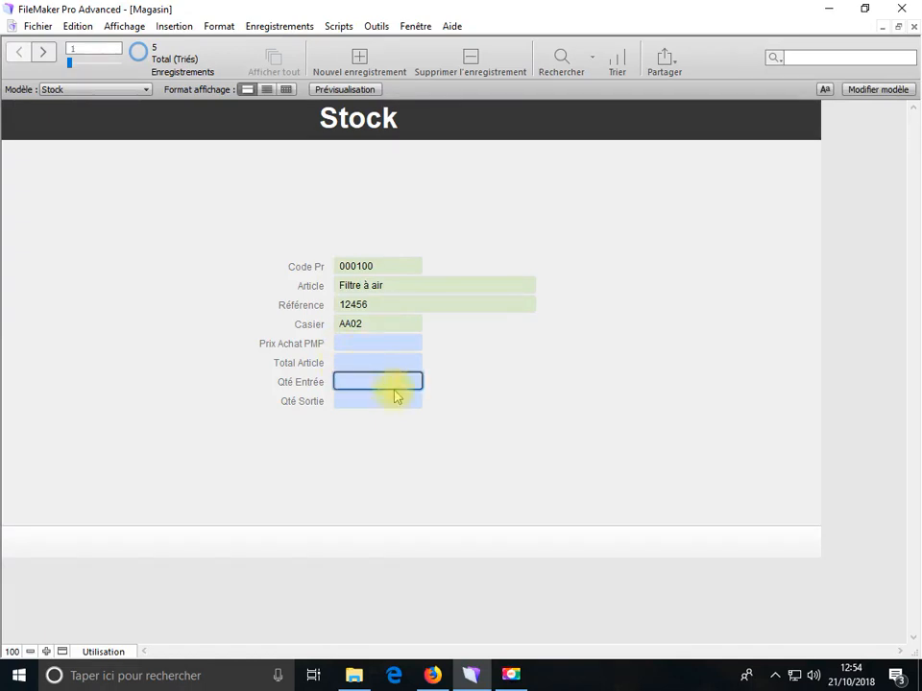
# - In Modèle mode, duplicate the Qté Sortie field box below the original and assign the copy to the Stock Mini field
pyautogui.click(106, 652)
pyautogui.click(111, 615)
pyautogui.click(384, 419)
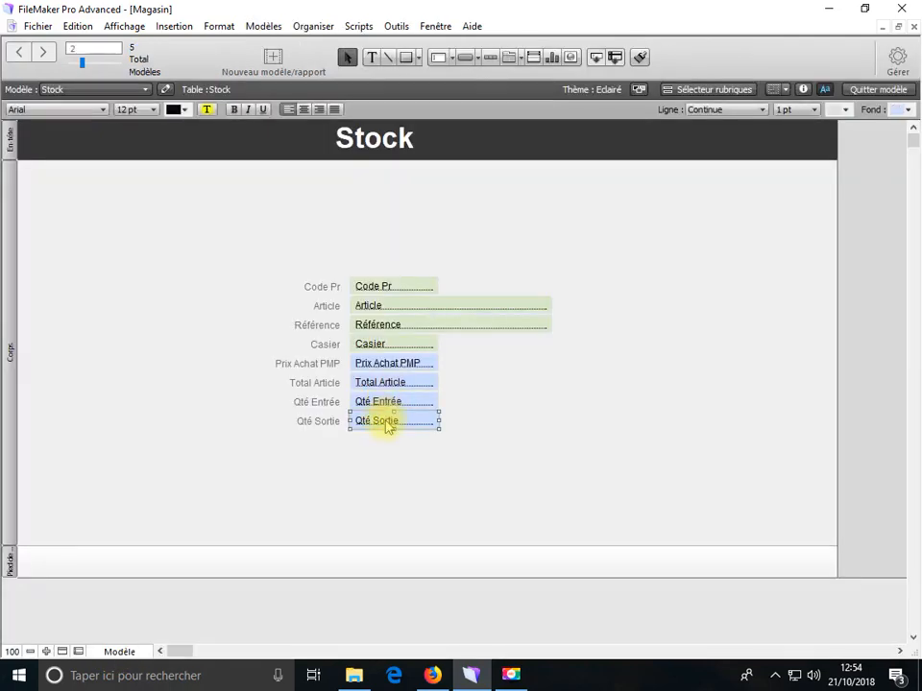
pyautogui.click(386, 459)
pyautogui.moveTo(379, 429); pyautogui.dragTo(382, 477)
pyautogui.doubleClick(442, 475)
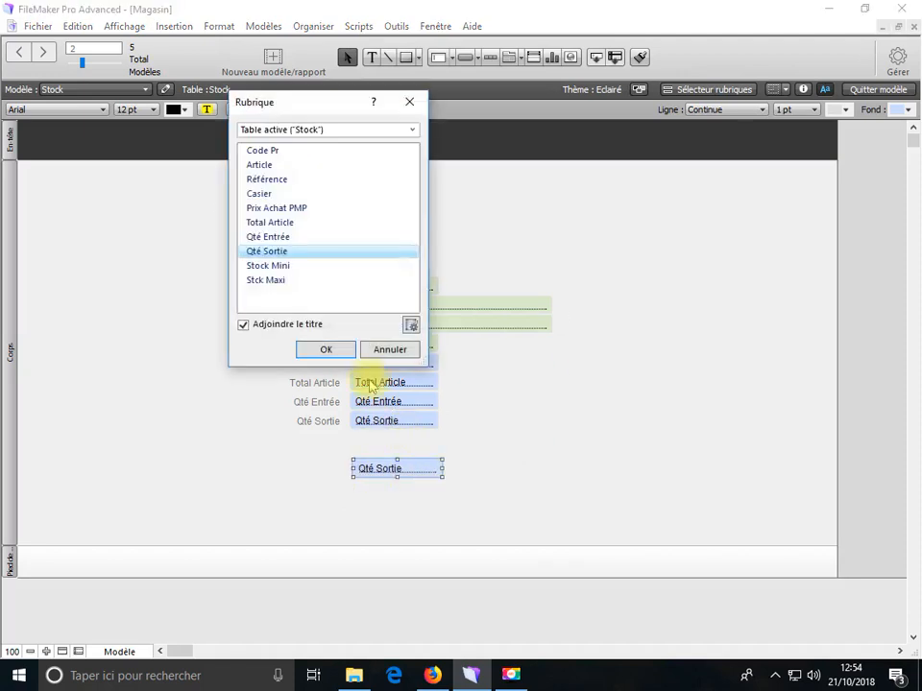
pyautogui.click(298, 266)
pyautogui.click(326, 351)
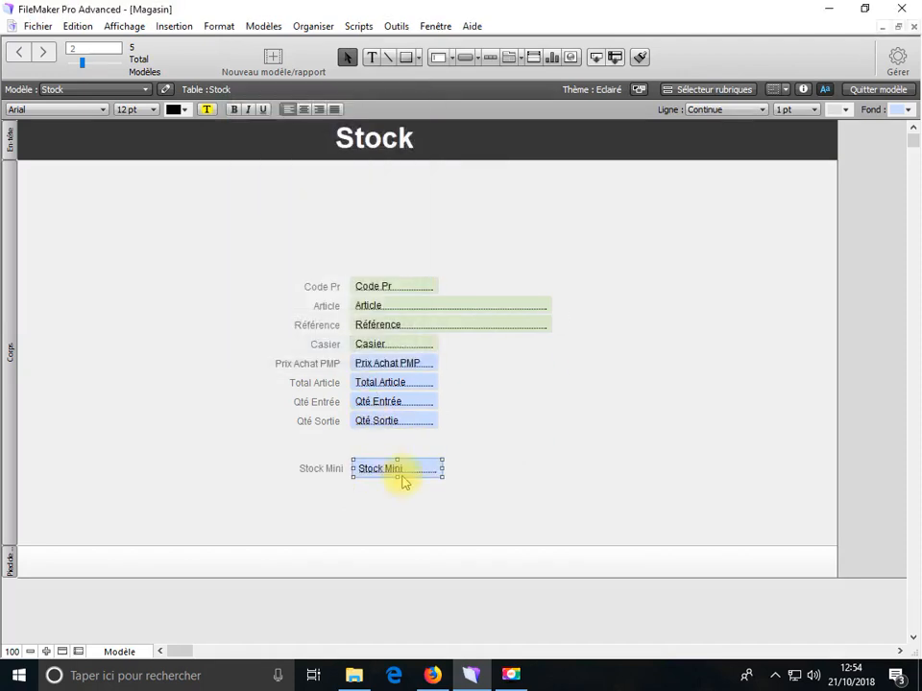
# - Duplicate the Stock Mini field box just below it and assign the copy to the Stck Maxi field
pyautogui.moveTo(396, 496); pyautogui.dragTo(401, 508)
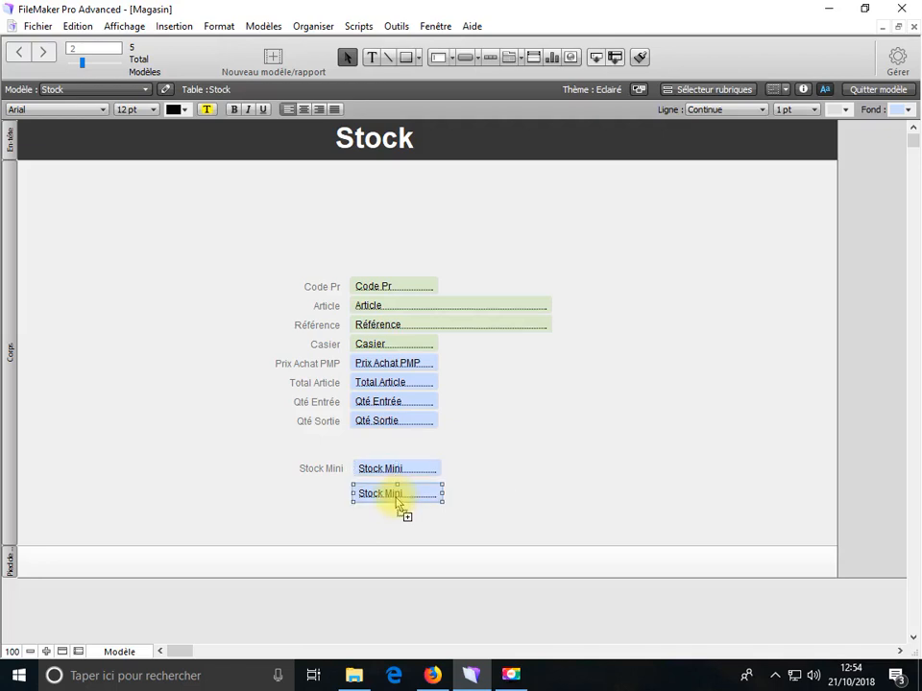
pyautogui.doubleClick(400, 499)
pyautogui.click(279, 281)
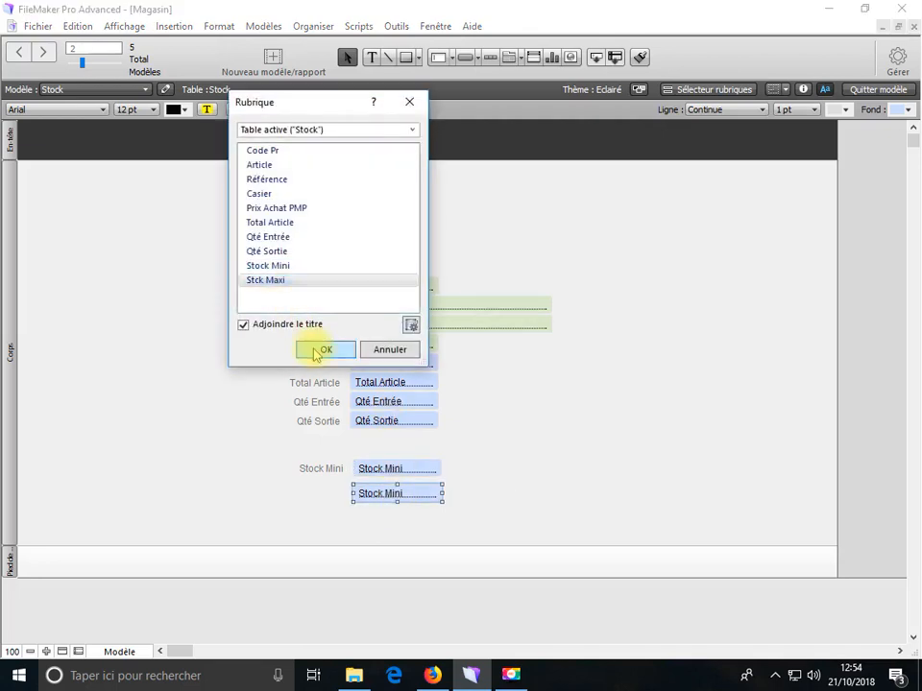
pyautogui.click(321, 349)
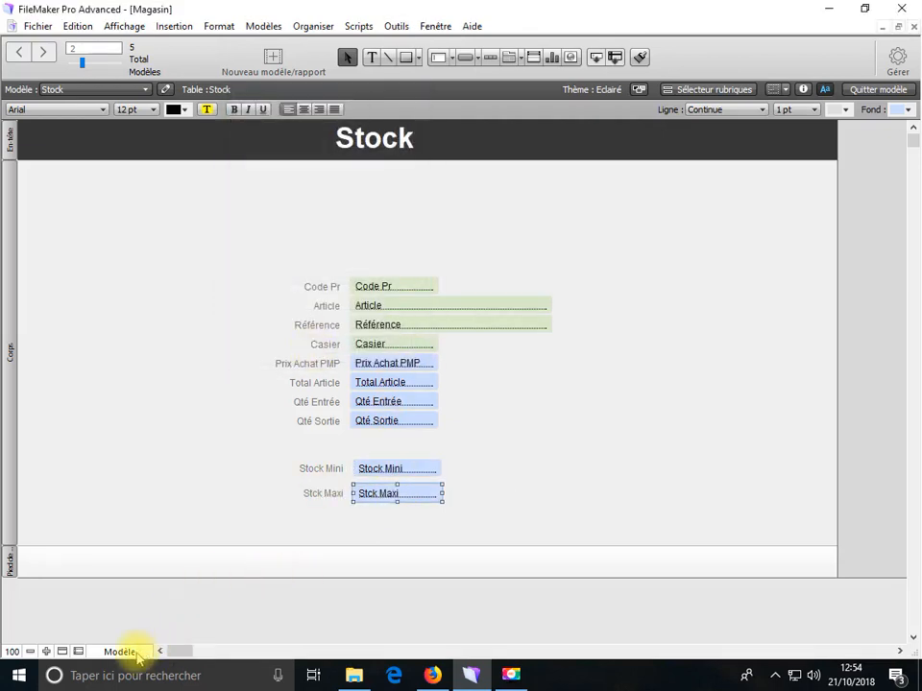
# - Set the background colour of the Stock Mini and Stck Maxi field boxes to light green
pyautogui.keyDown('shift'); pyautogui.click(382, 469); pyautogui.keyUp('shift')
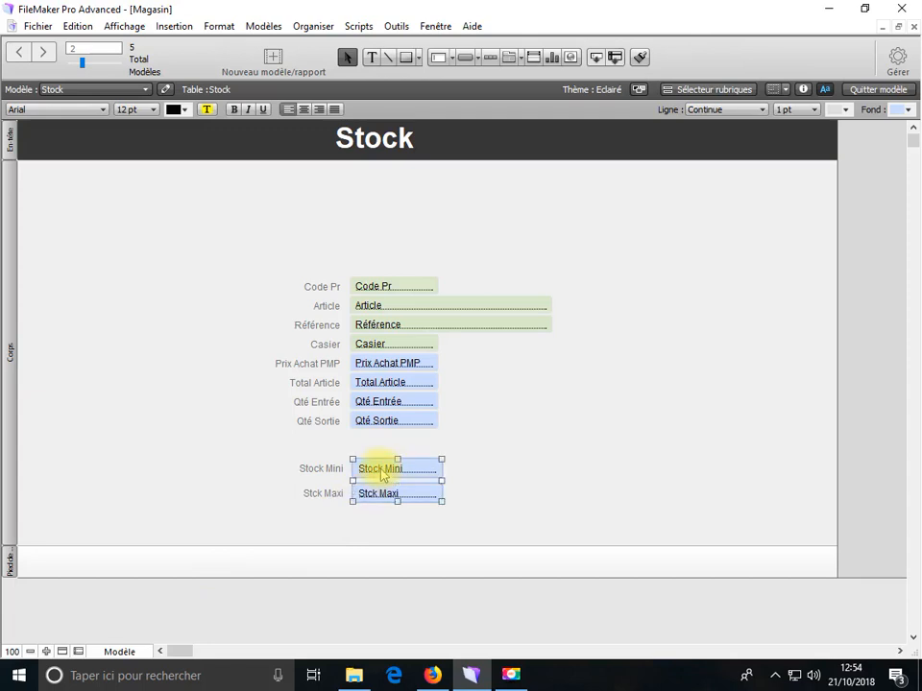
pyautogui.rightClick(423, 471)
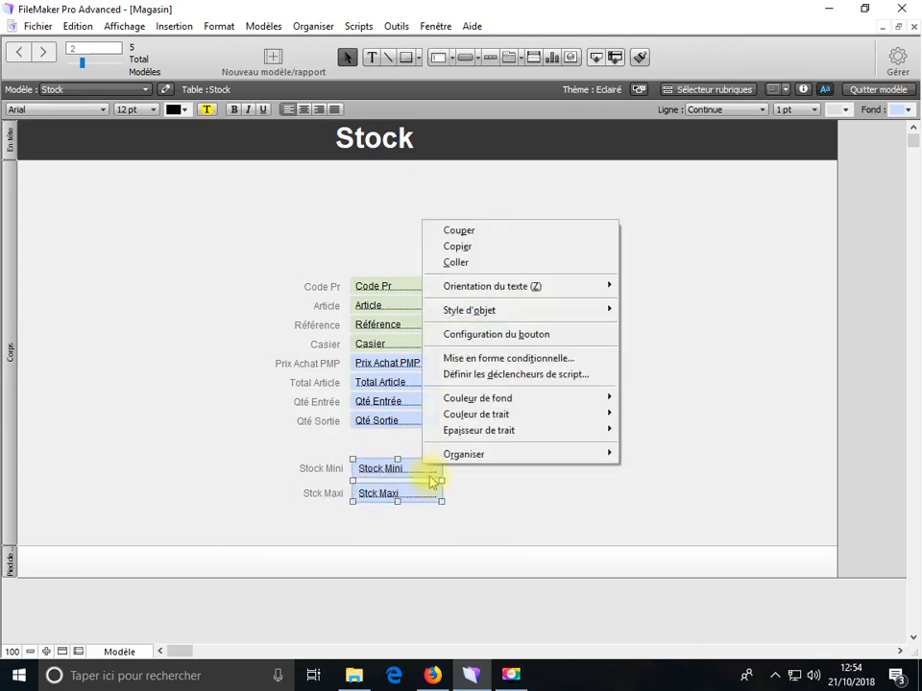
pyautogui.moveTo(531, 399)
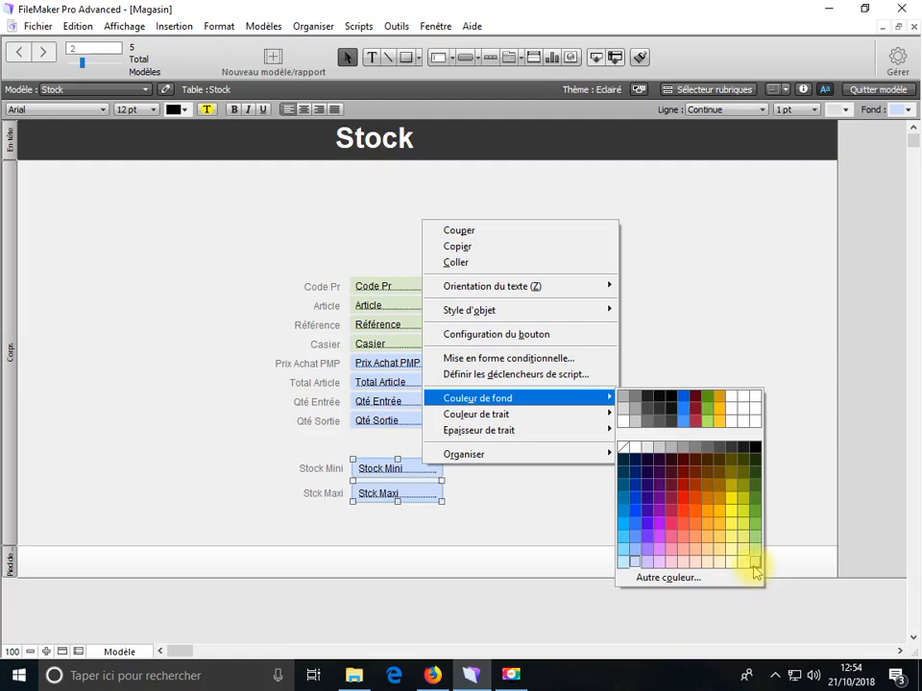
pyautogui.click(754, 564)
pyautogui.click(137, 656)
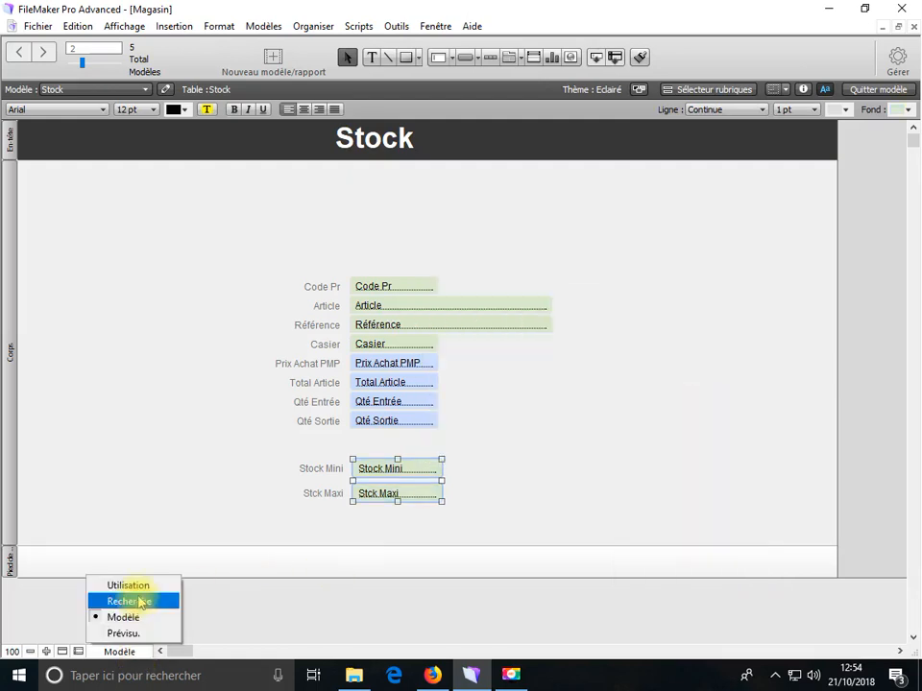
# - Save the layout, return to Utilisation mode, and set Stock Mini to 5 and Stck Maxi to 15 for Filtre à air (000100)
pyautogui.click(140, 587)
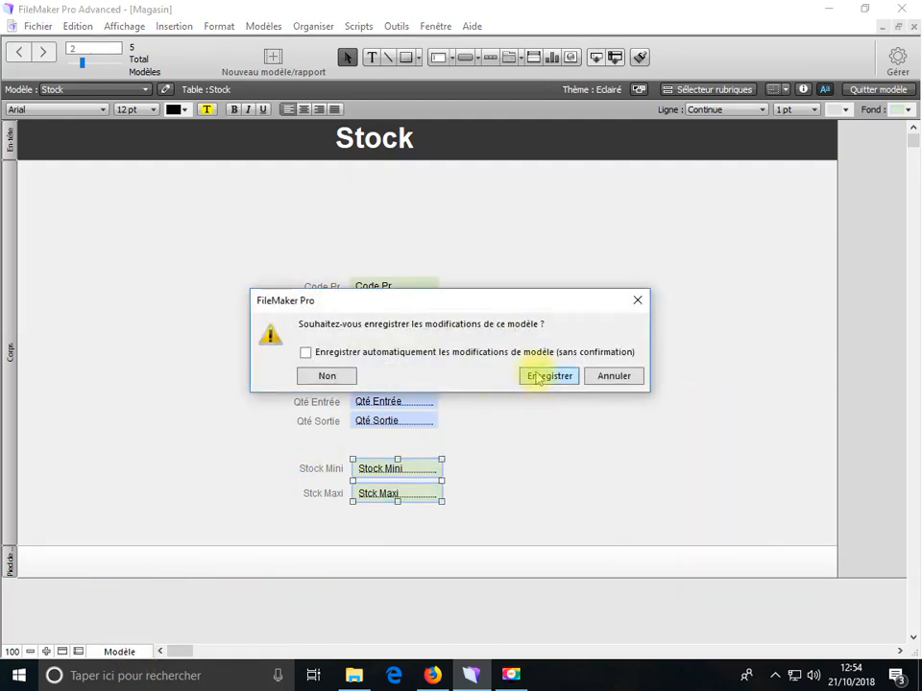
pyautogui.click(539, 377)
pyautogui.click(386, 448)
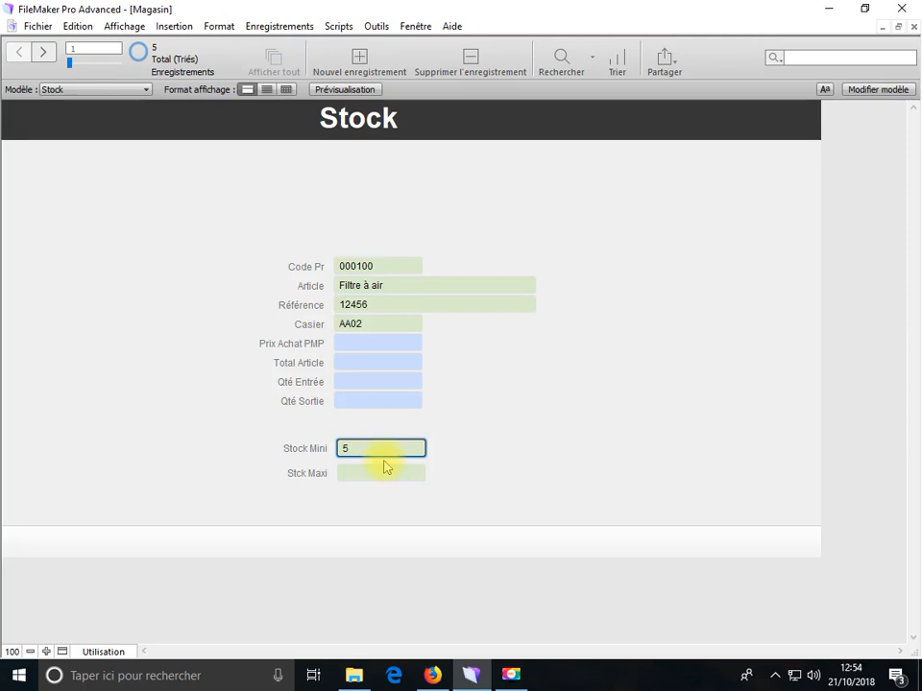
pyautogui.click(378, 473)
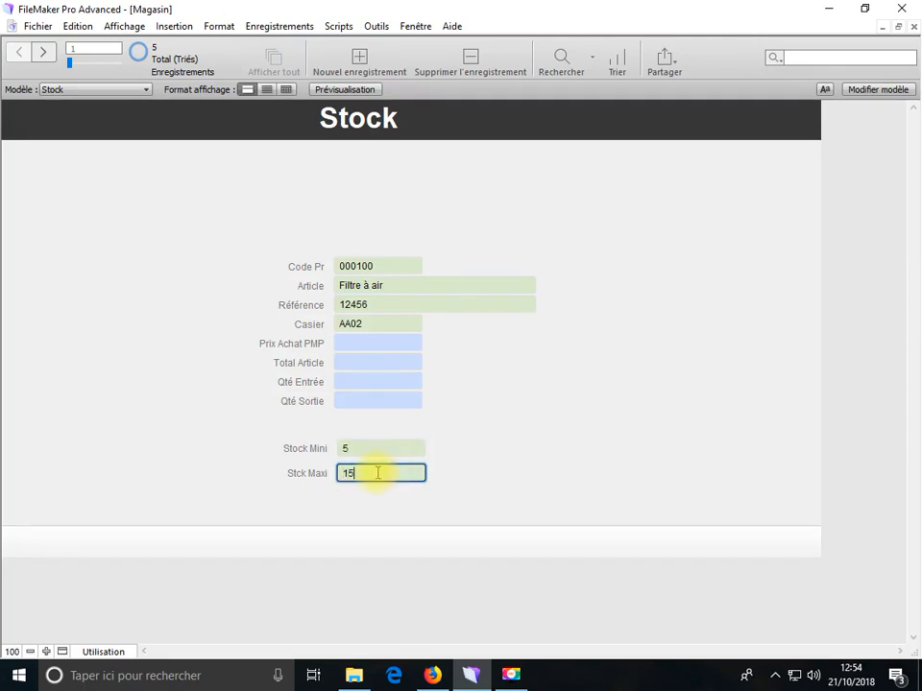
pyautogui.click(461, 471)
# - On the Filtre à Gasoil record (000101), set Stock Mini to 10 and Stck Maxi to 15
pyautogui.scroll(-1, 462, 471)
pyautogui.click(401, 447)
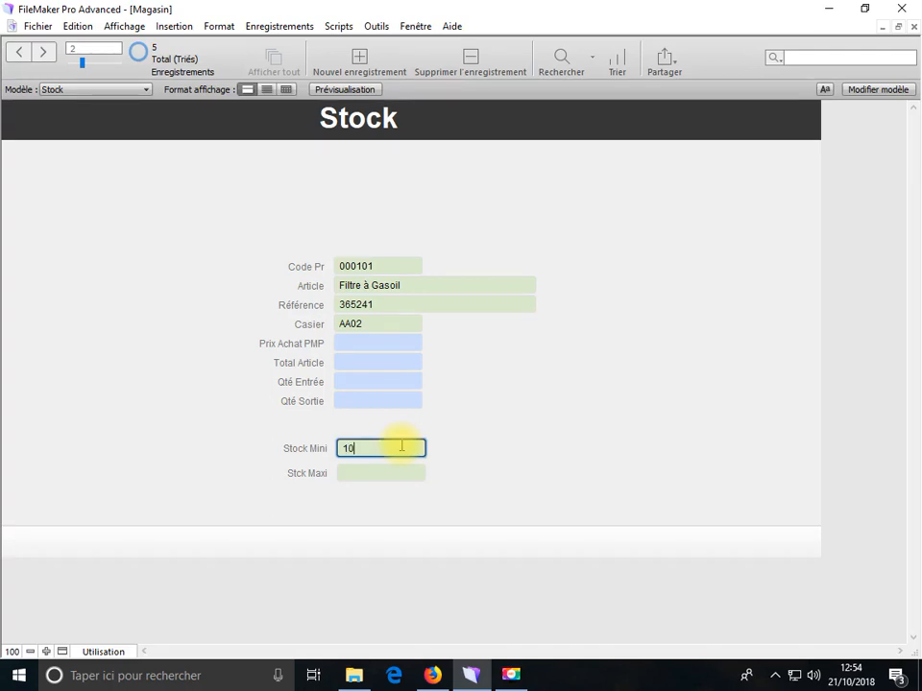
pyautogui.click(382, 475)
pyautogui.write('15')
pyautogui.click(469, 463)
# - On the Filtre à Huile record (000102), set Stock Mini to 5 and fill in the Stck Maxi quantity
pyautogui.hotkey('ctrl', 'Down')
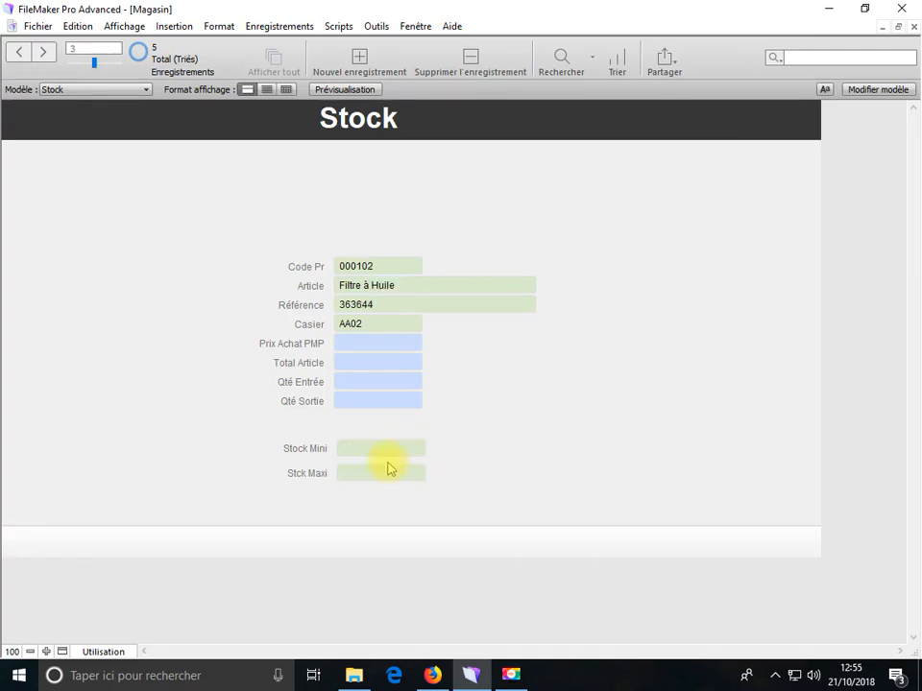
pyautogui.click(382, 449)
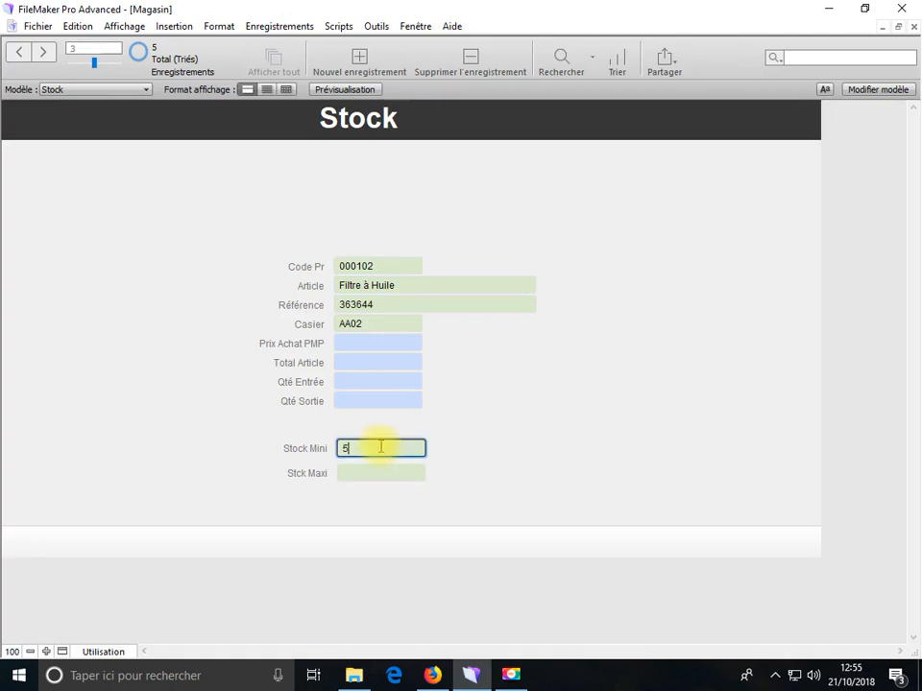
pyautogui.click(379, 470)
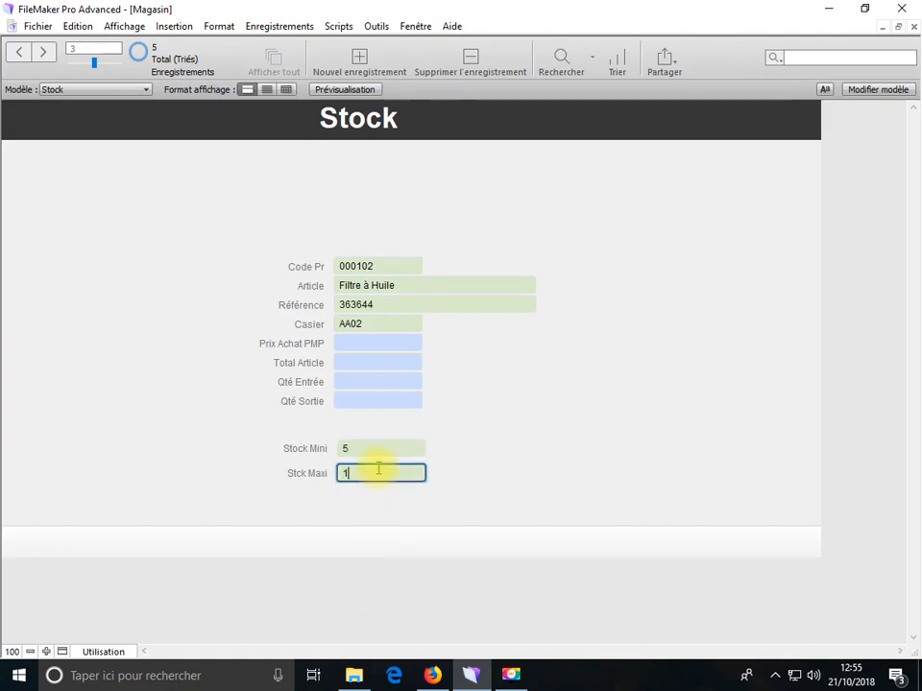
pyautogui.click(516, 460)
# - On the Gasoil Total record (G001), set Stock Mini to 20000 and fill in the Stck Maxi quantity
pyautogui.hotkey('ctrl', 'Down')
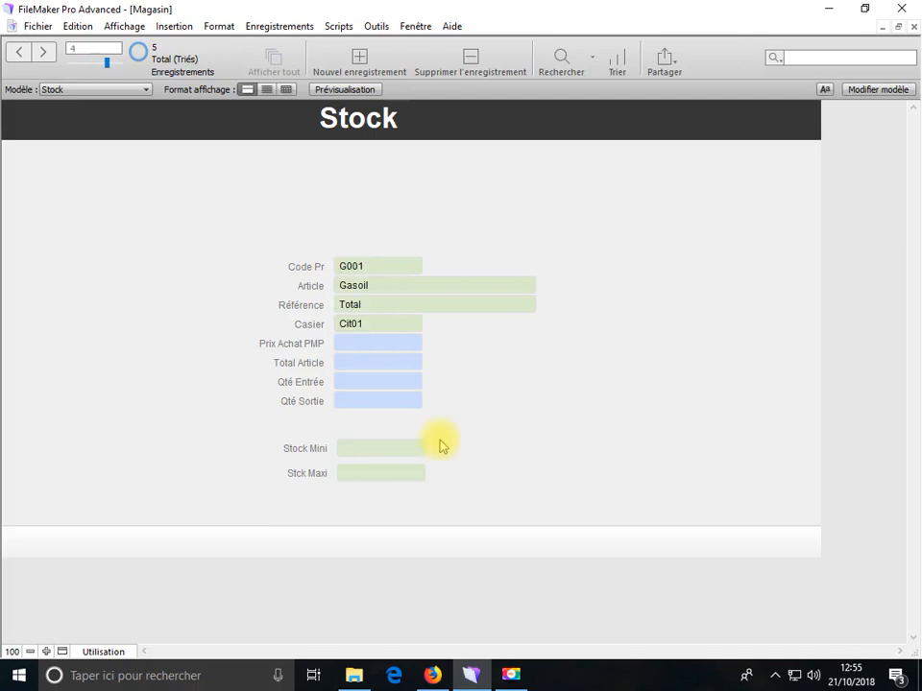
pyautogui.click(374, 446)
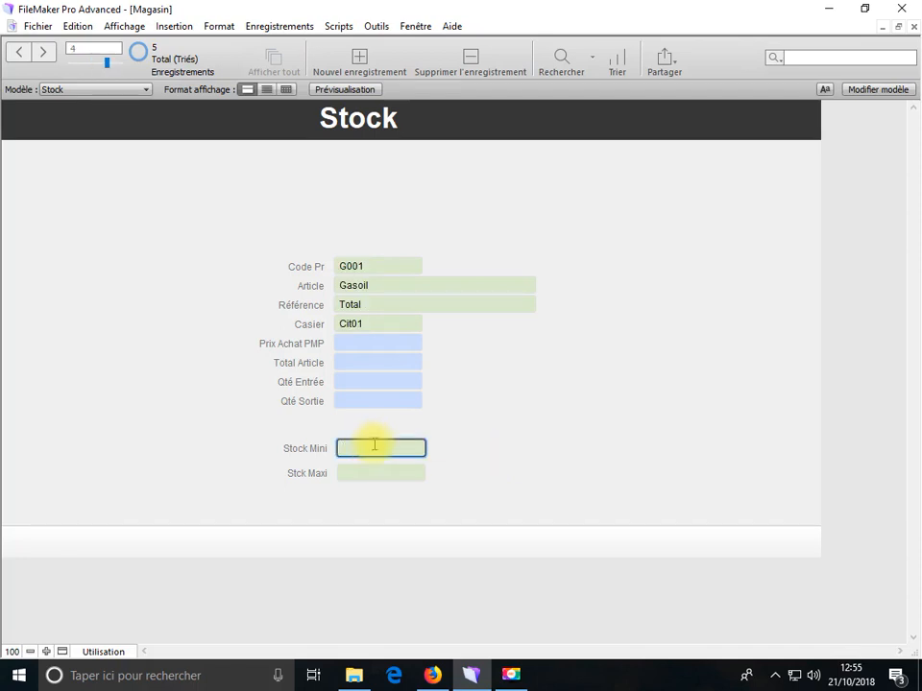
pyautogui.click(423, 475)
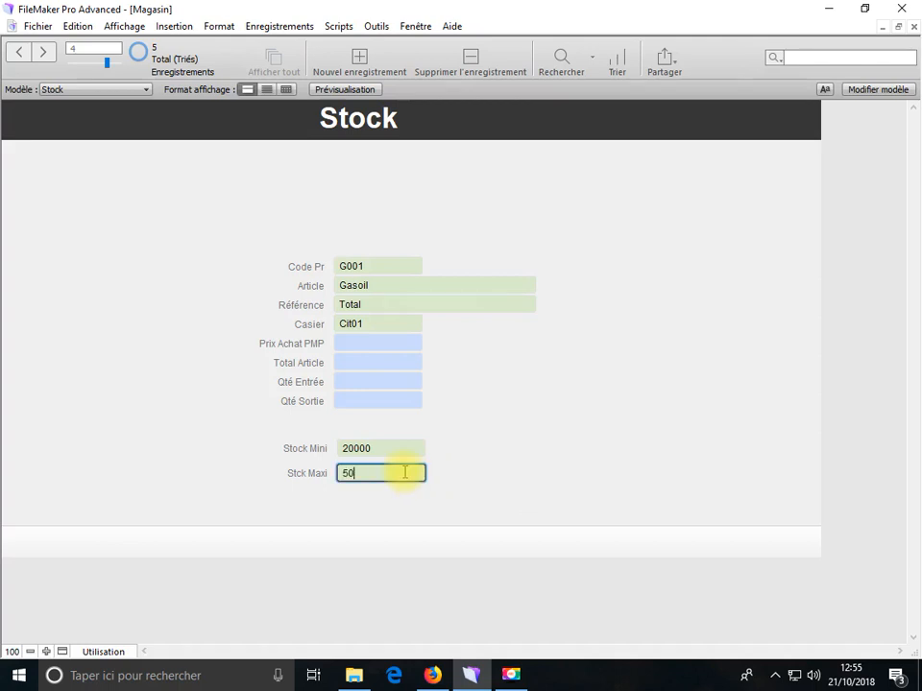
# - On the Gasoil Shell record (G002), set Stock Mini to 20000 and Stck Maxi to 5000
pyautogui.hotkey('ctrl', 'Down')
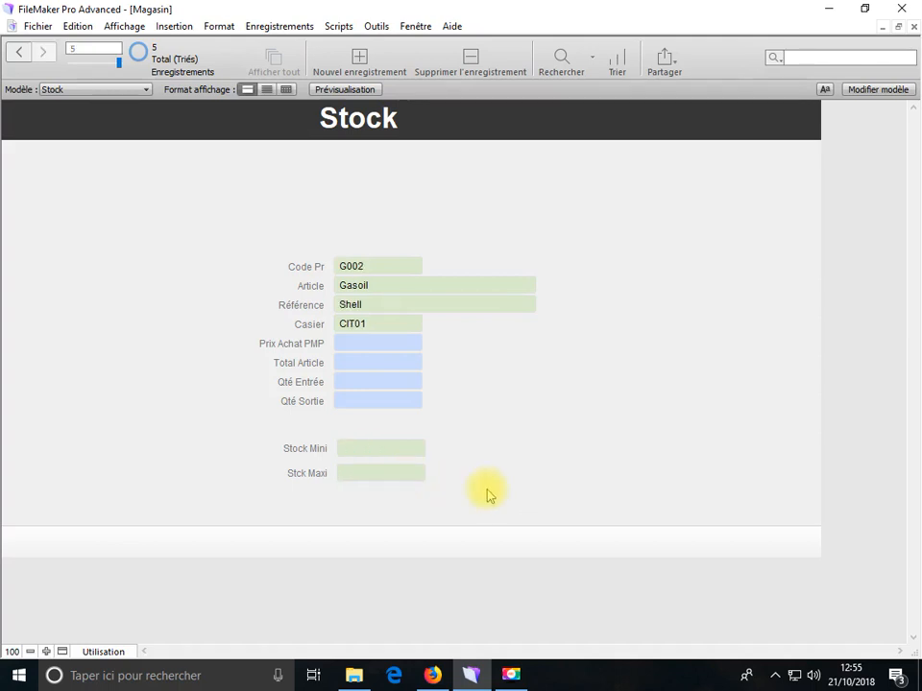
pyautogui.click(376, 448)
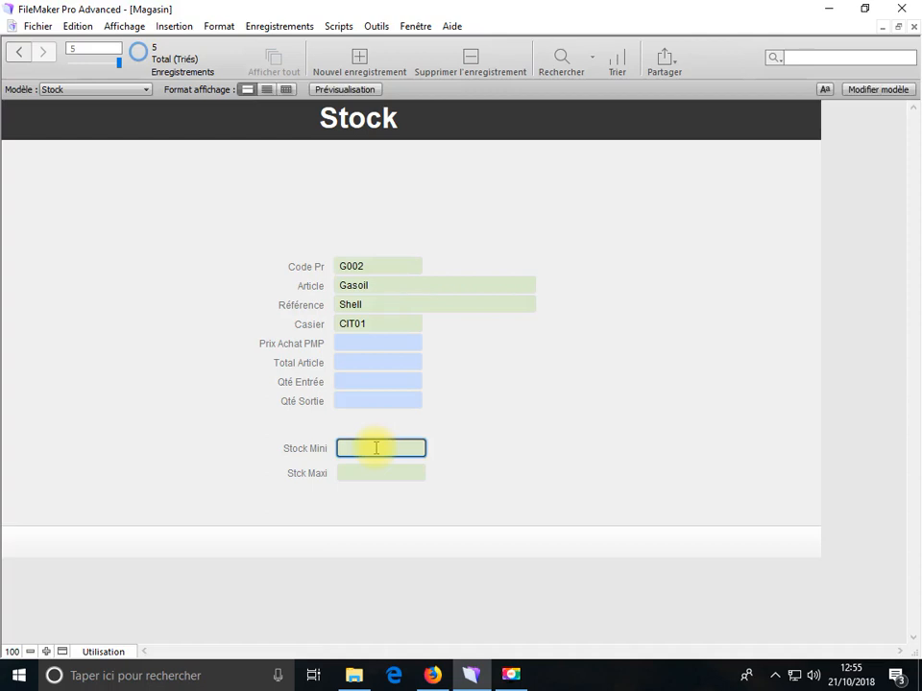
pyautogui.click(373, 476)
pyautogui.click(378, 453)
pyautogui.click(383, 471)
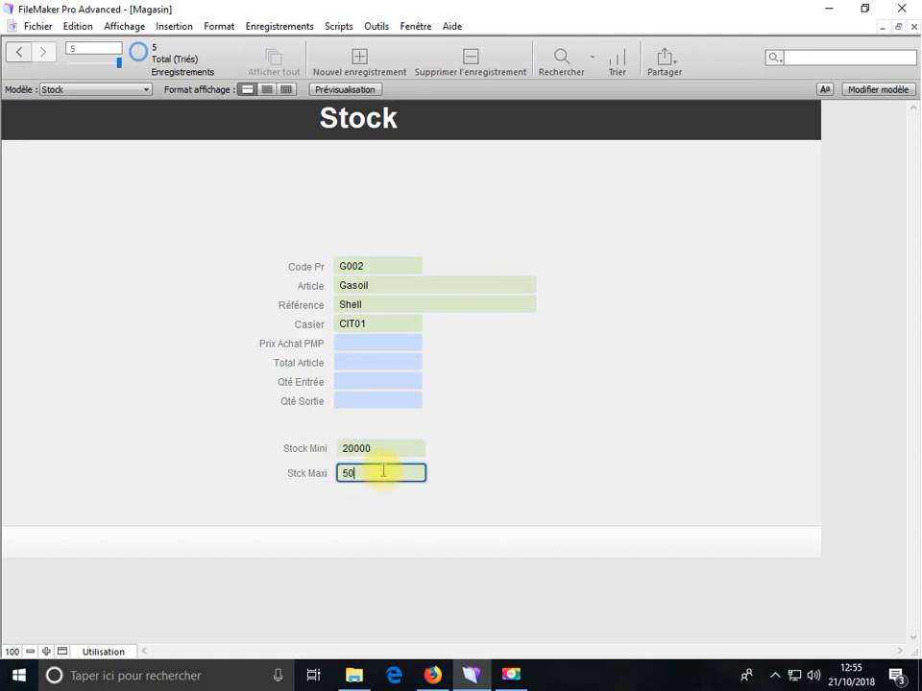
pyautogui.click(514, 470)
pyautogui.doubleClick(357, 474)
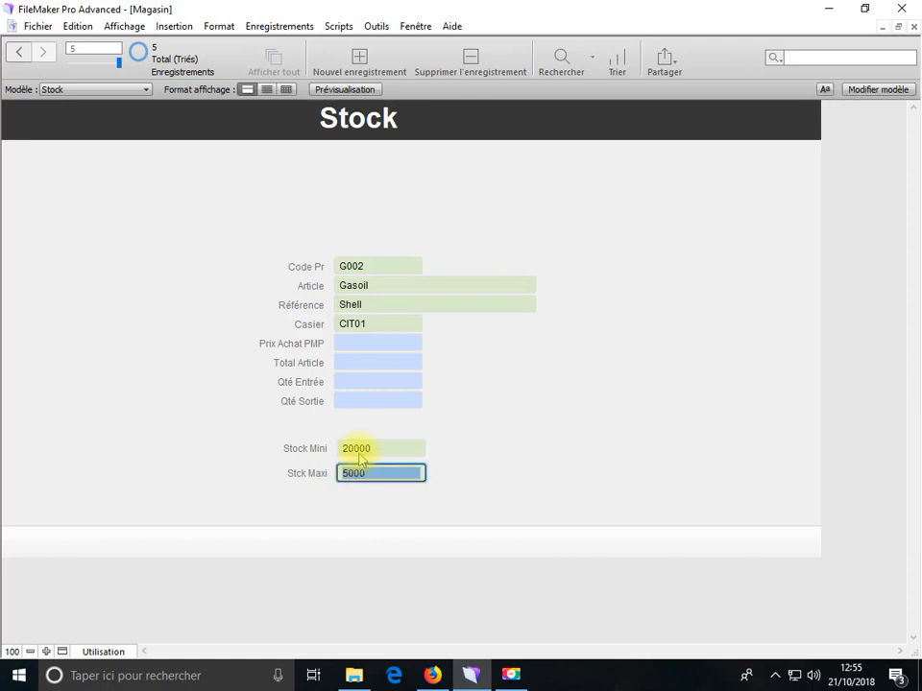
pyautogui.moveTo(420, 449); pyautogui.dragTo(358, 448)
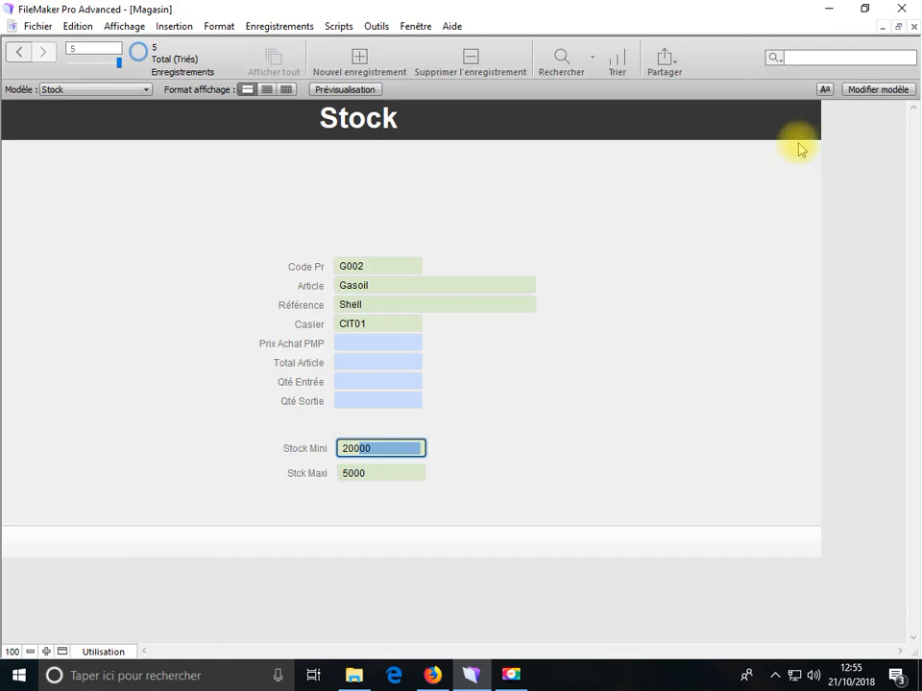
# - Return to editing the Stock layout and right-align the text in the Stock Mini and Stck Maxi field boxes
pyautogui.click(857, 90)
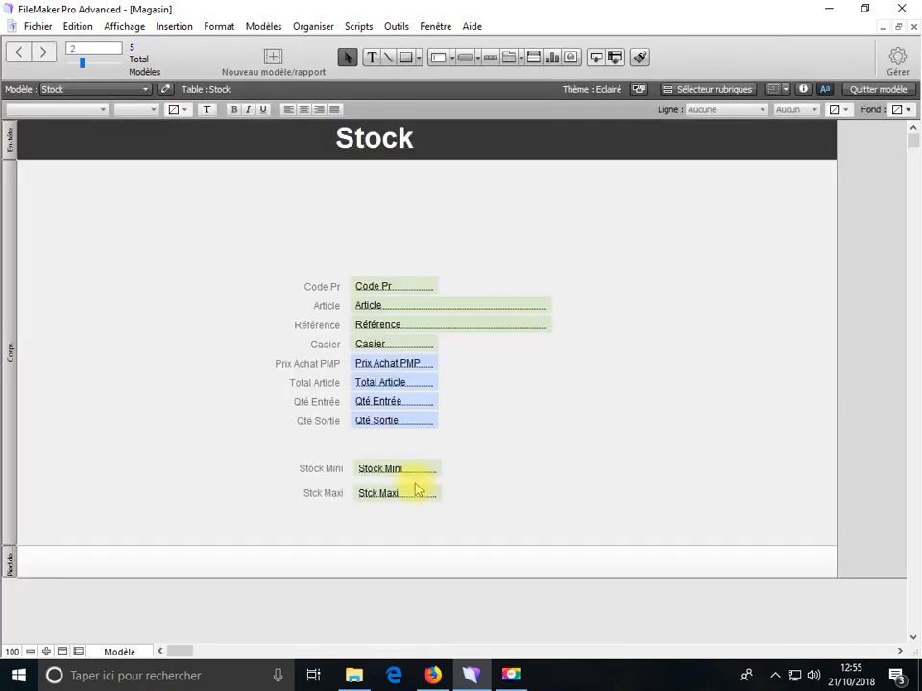
pyautogui.click(418, 478)
pyautogui.click(418, 499)
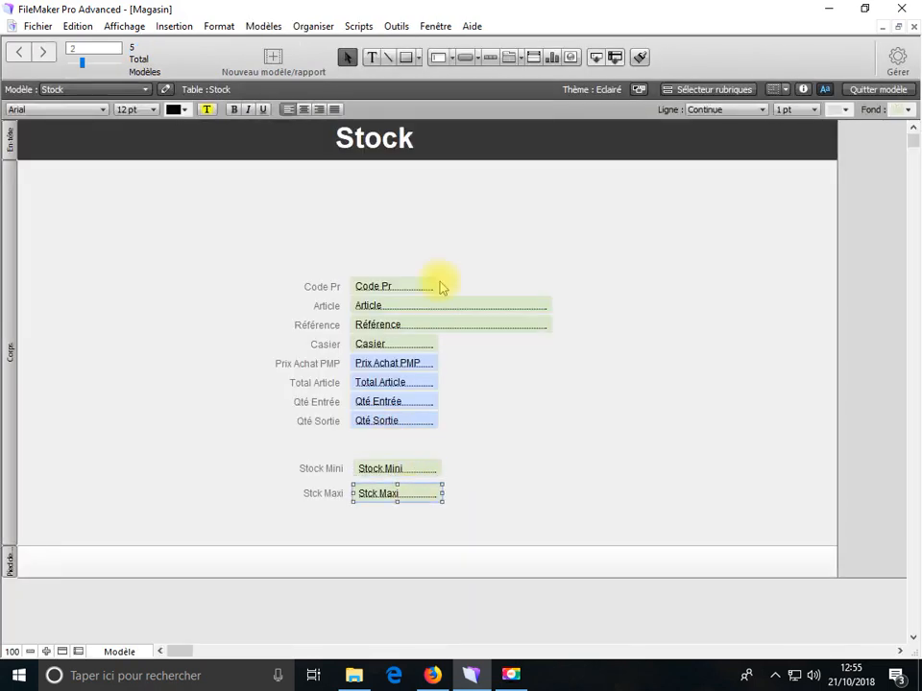
pyautogui.keyDown('shift'); pyautogui.click(376, 470); pyautogui.keyUp('shift')
pyautogui.click(318, 109)
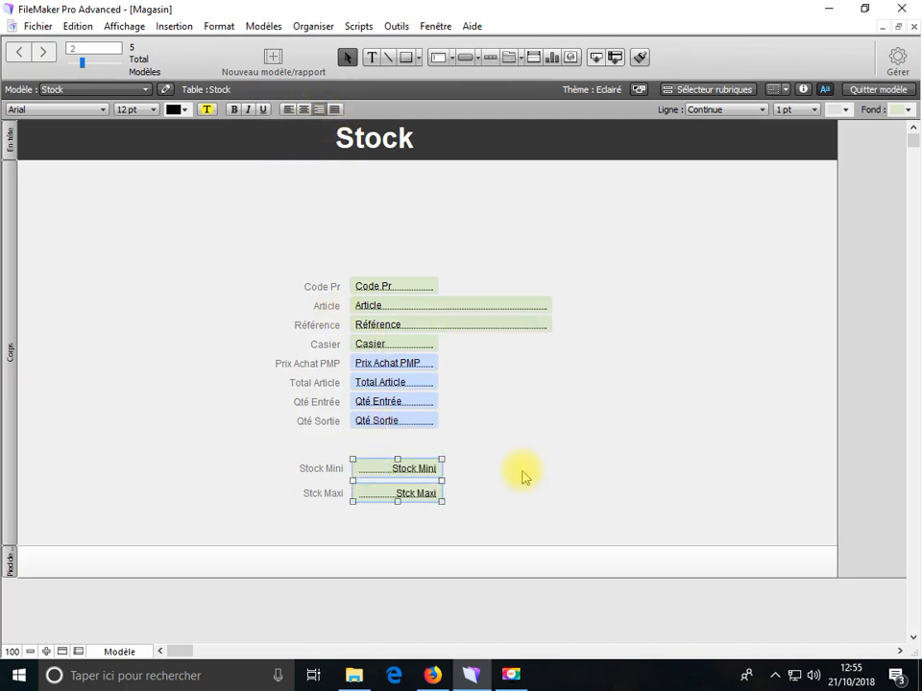
# - Right-align the text in the Qté Entrée, Qté Sortie, Prix Achat PMP and Total Article field boxes
pyautogui.click(396, 406)
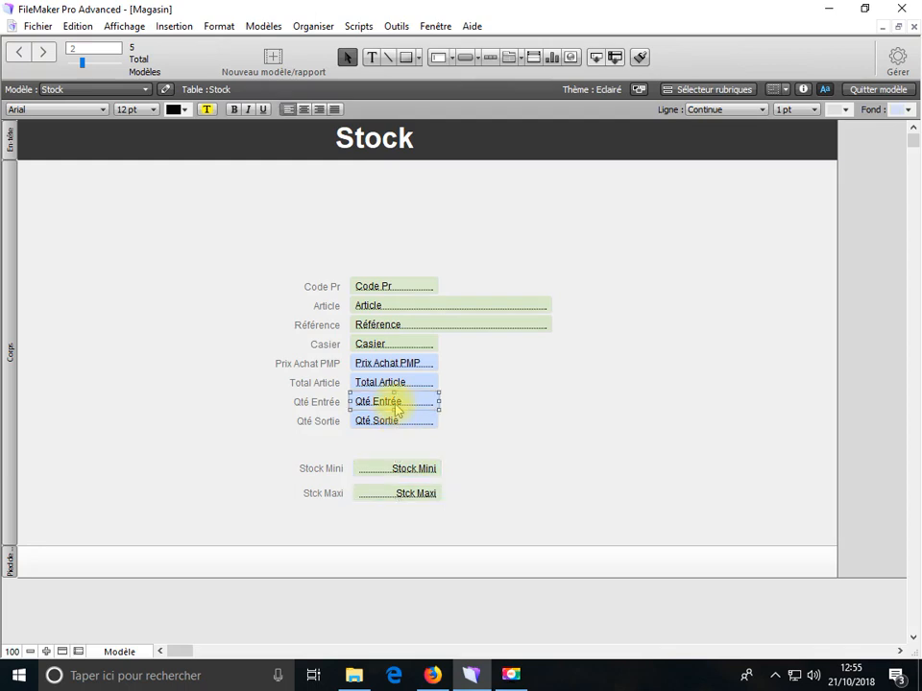
pyautogui.click(318, 109)
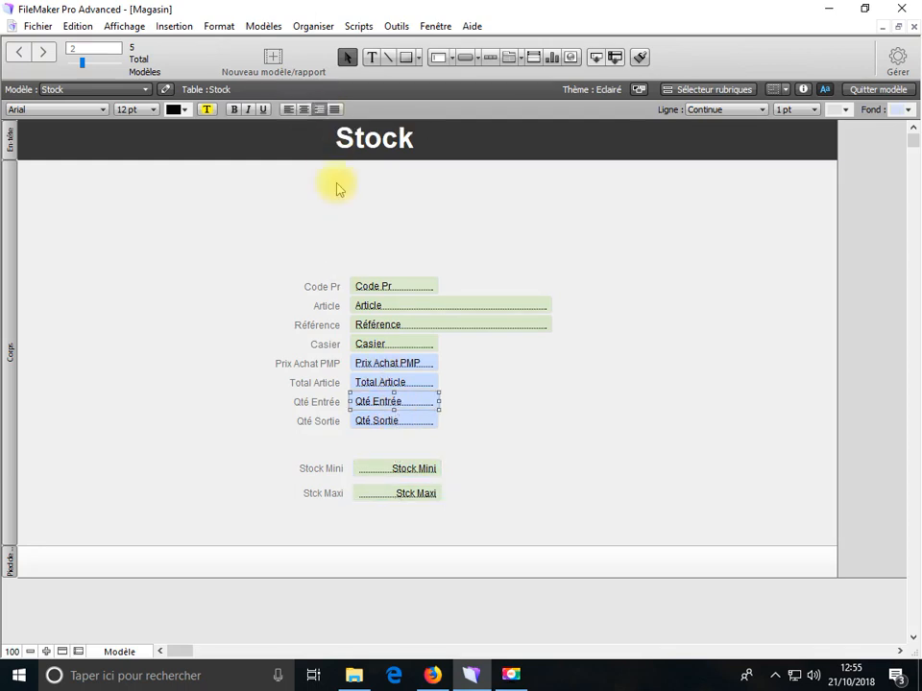
pyautogui.click(408, 423)
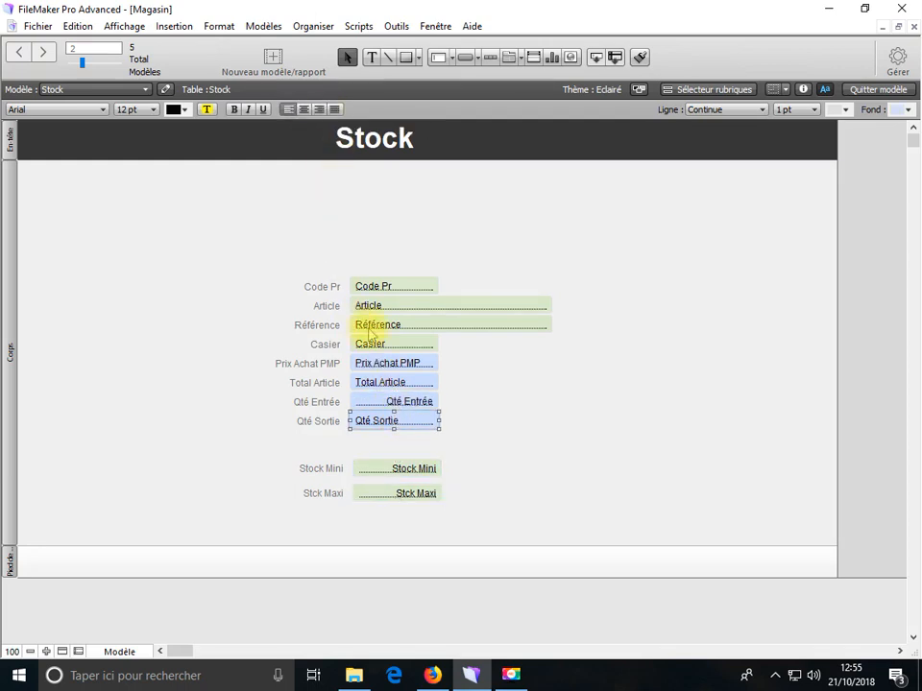
pyautogui.click(318, 109)
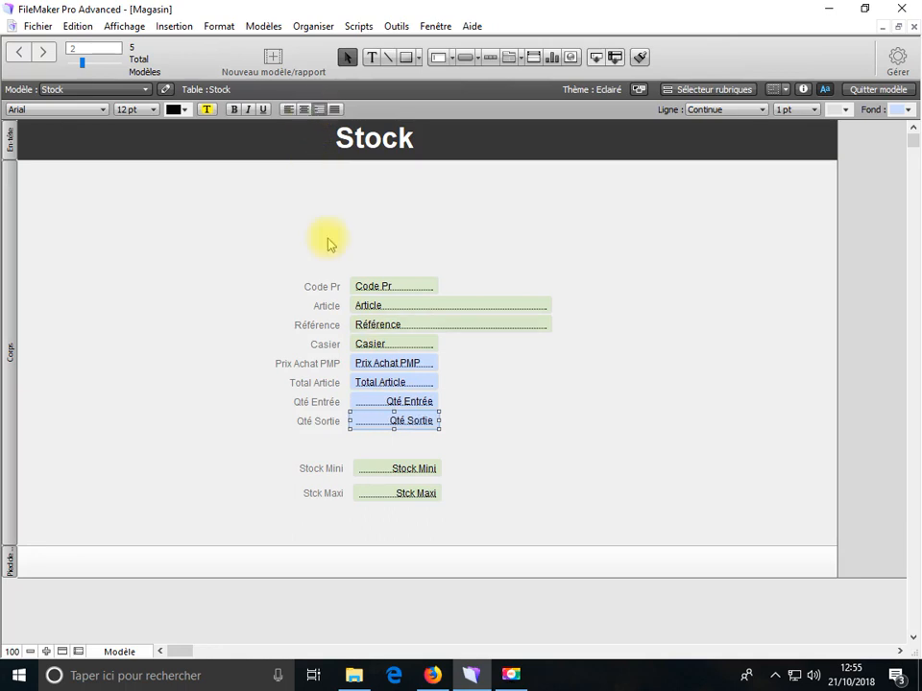
pyautogui.click(401, 371)
pyautogui.click(318, 110)
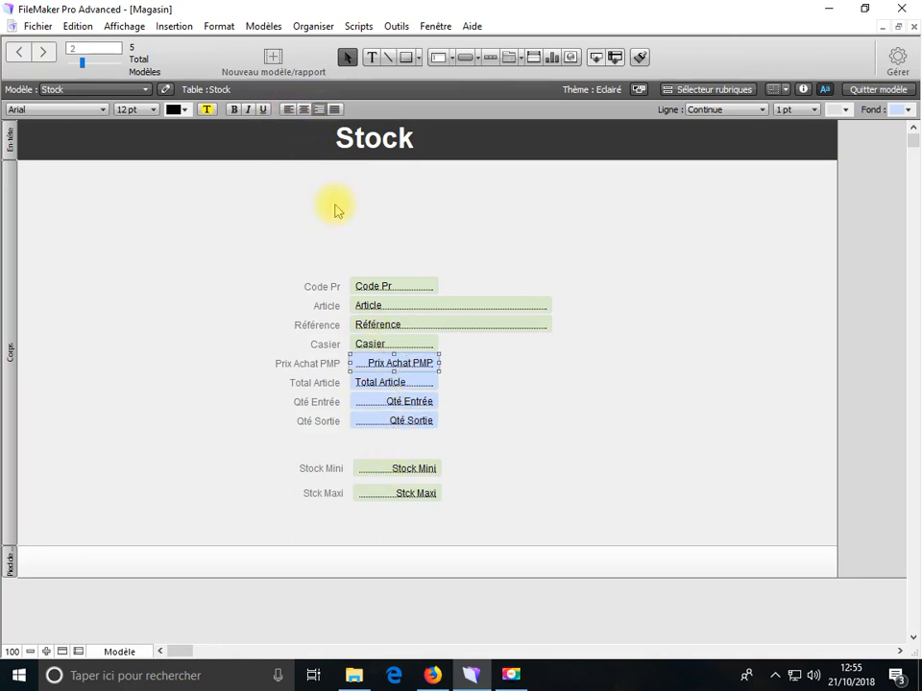
pyautogui.click(384, 384)
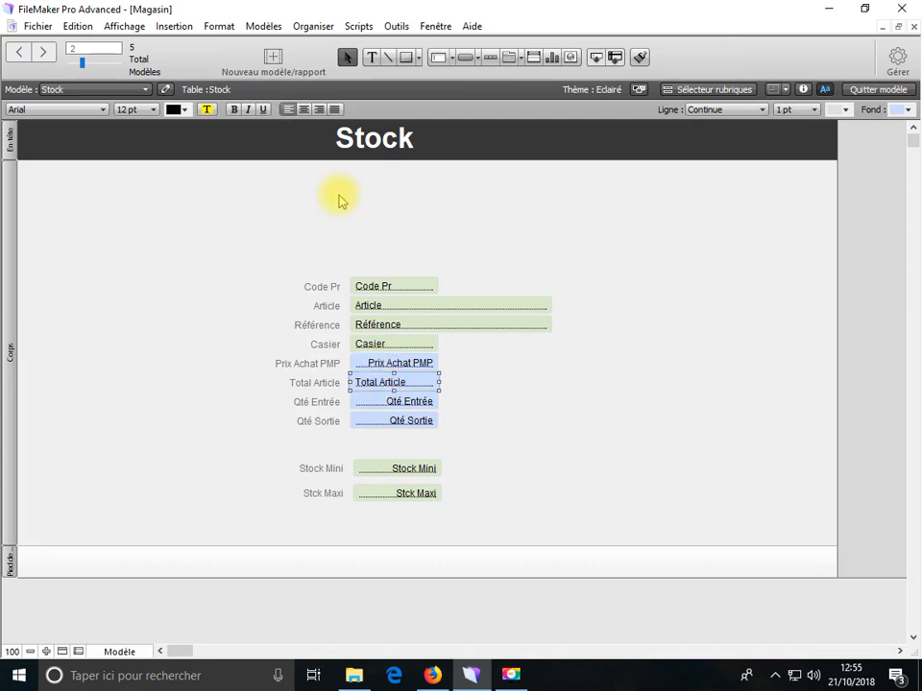
pyautogui.click(318, 109)
# - Select the six field boxes from Prix Achat PMP to Stck Maxi together and bring up their data formatting options in the Inspector
pyautogui.click(409, 494)
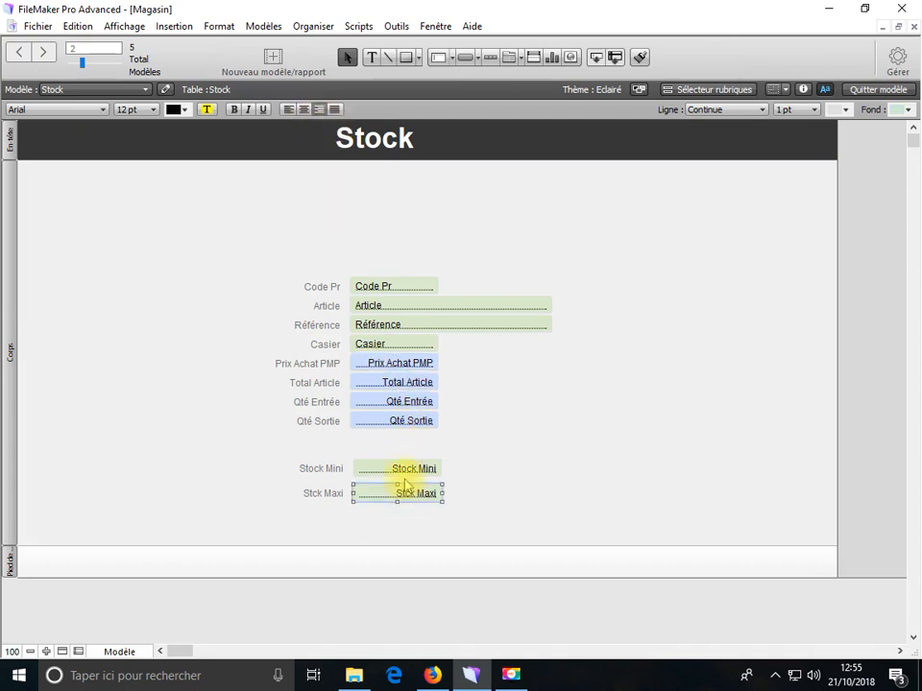
pyautogui.click(404, 470)
pyautogui.click(402, 424)
pyautogui.click(406, 403)
pyautogui.click(415, 384)
pyautogui.click(399, 365)
pyautogui.keyDown('shift'); pyautogui.click(413, 384); pyautogui.keyUp('shift')
pyautogui.keyDown('shift'); pyautogui.click(411, 403); pyautogui.keyUp('shift')
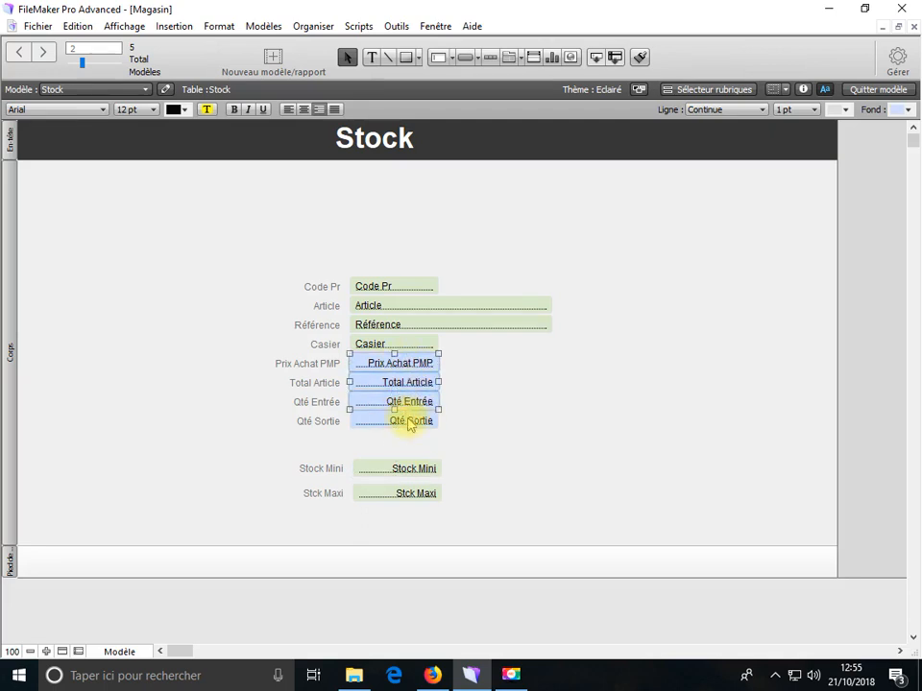
pyautogui.keyDown('shift'); pyautogui.click(410, 422); pyautogui.keyUp('shift')
pyautogui.keyDown('shift'); pyautogui.click(416, 475); pyautogui.keyUp('shift')
pyautogui.keyDown('shift'); pyautogui.click(422, 492); pyautogui.keyUp('shift')
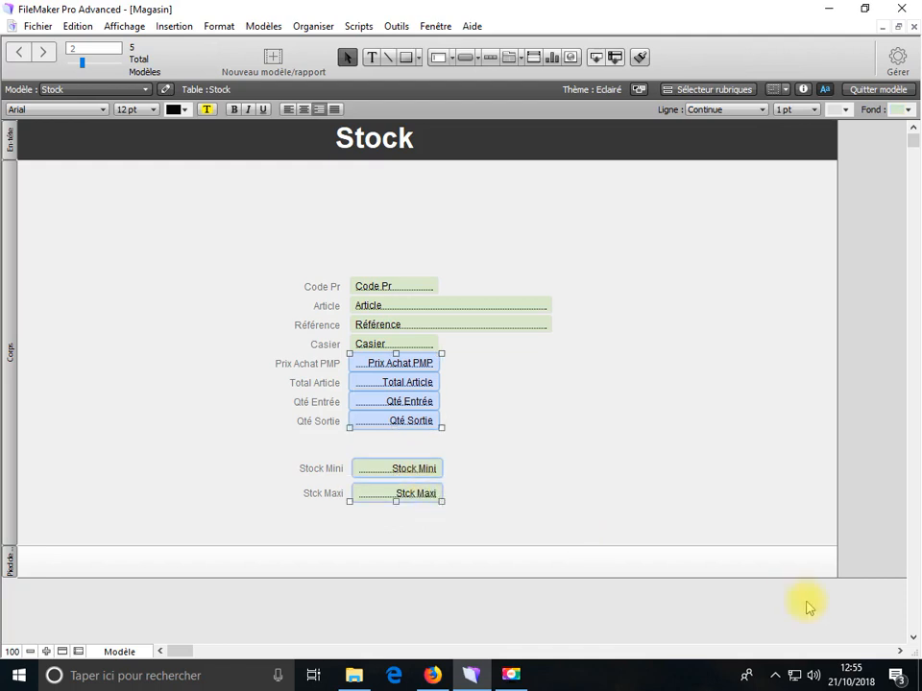
pyautogui.doubleClick(411, 425)
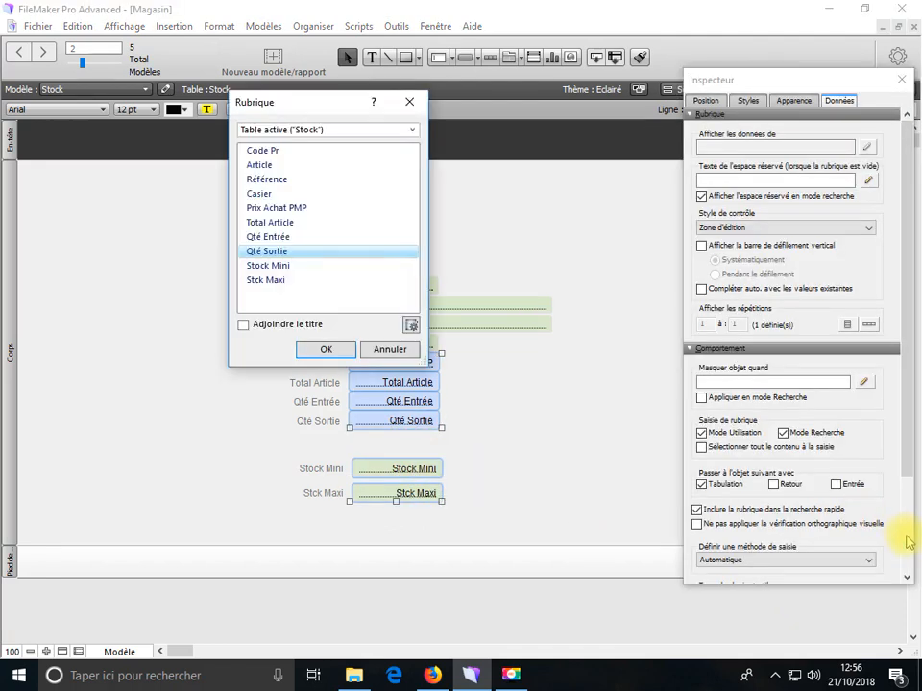
pyautogui.click(388, 350)
pyautogui.scroll(-3, 908, 558)
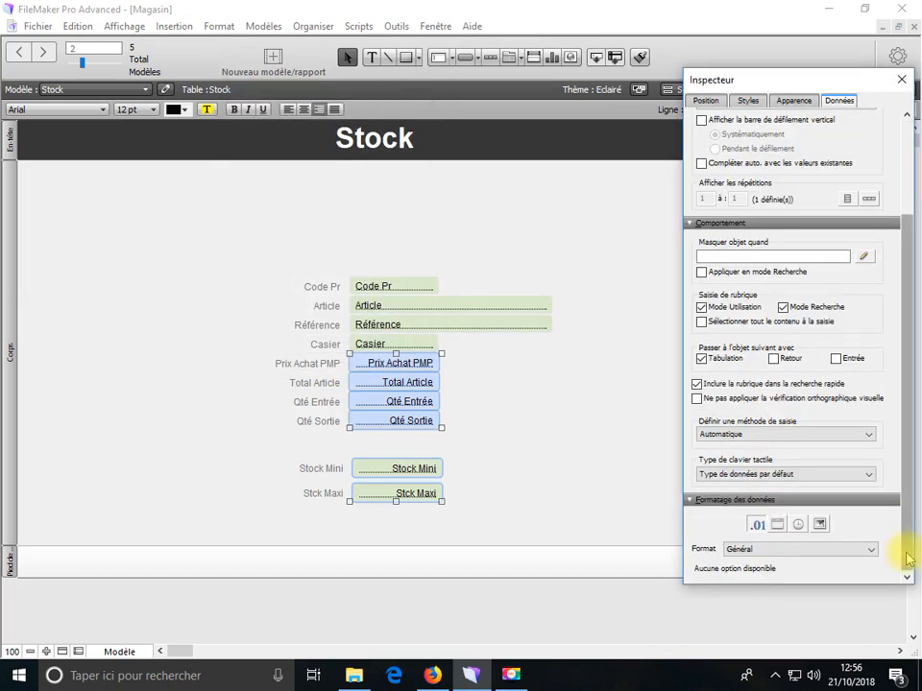
# - Set the number format to Décimal with a fixed count of 2 decimals and the thousands separator enabled
pyautogui.click(734, 551)
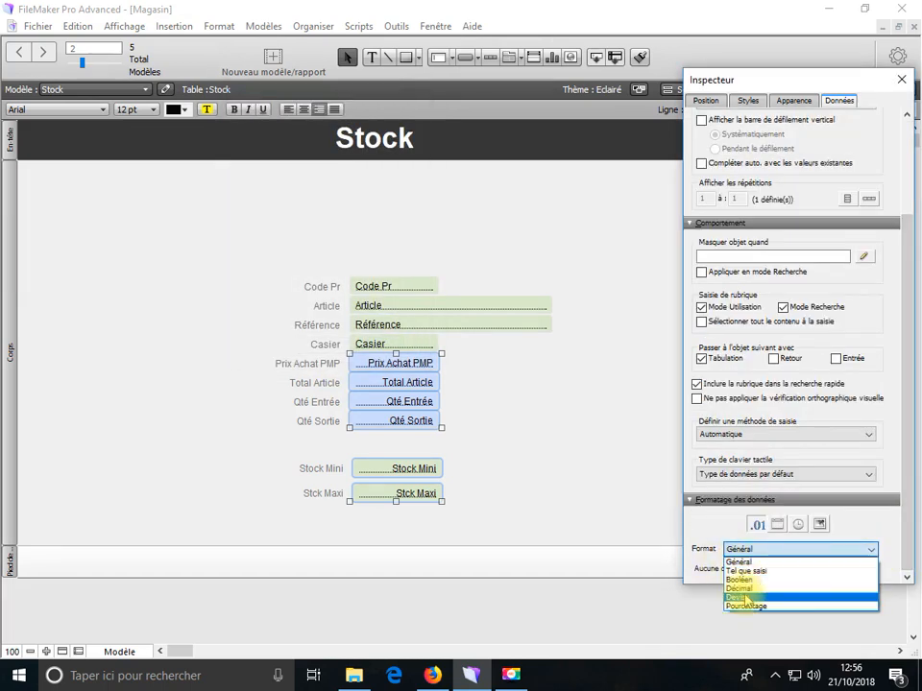
pyautogui.click(746, 598)
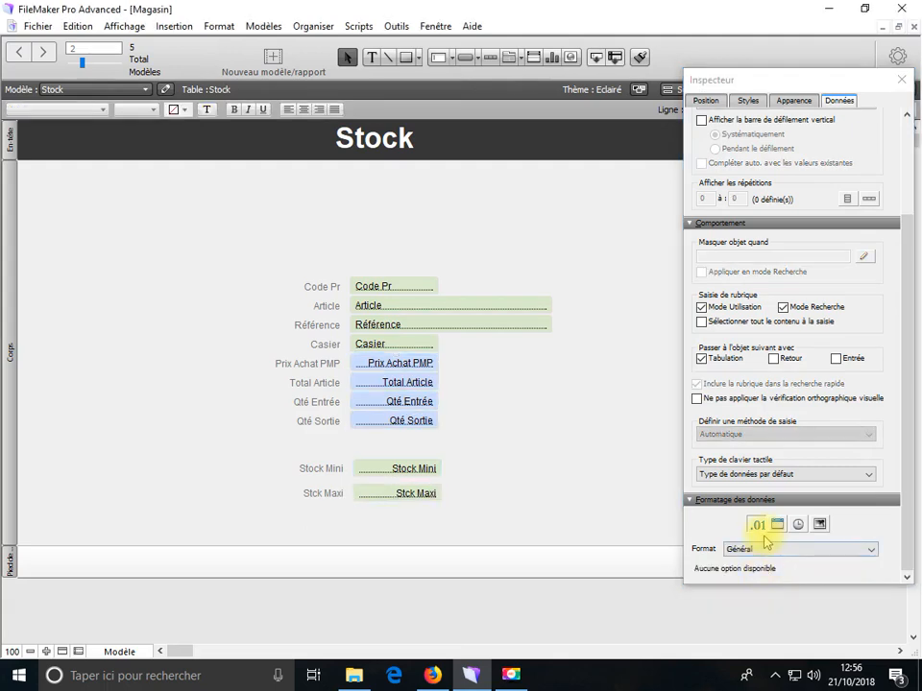
pyautogui.click(770, 550)
pyautogui.click(748, 589)
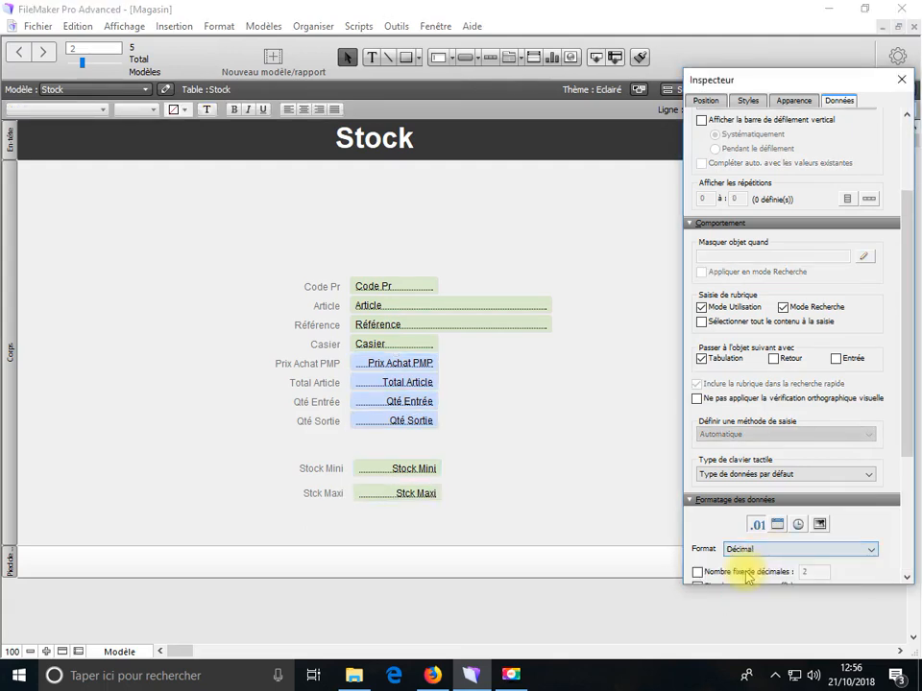
pyautogui.scroll(-4, 696, 571)
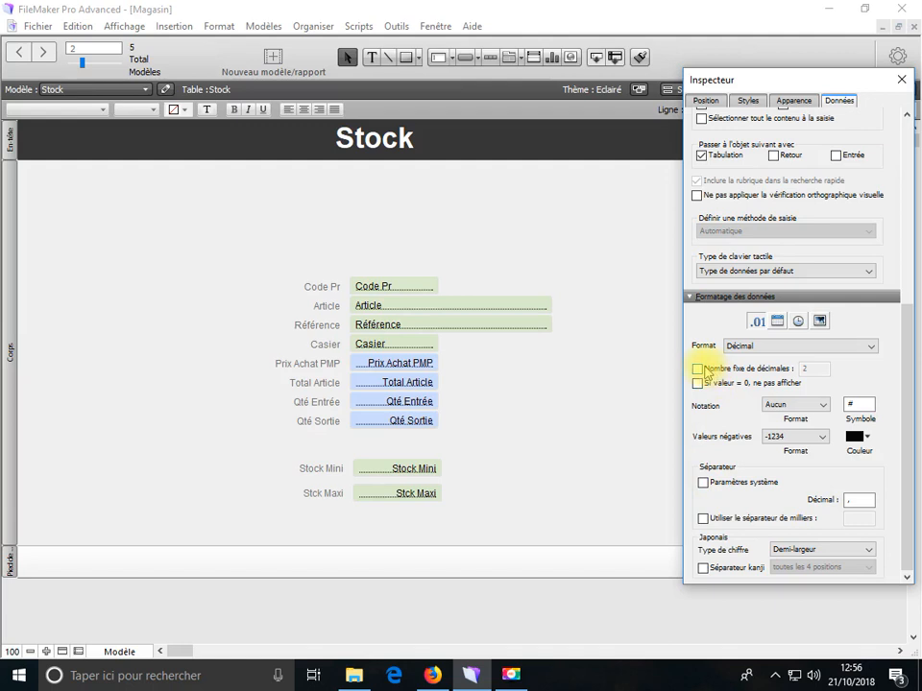
pyautogui.click(697, 369)
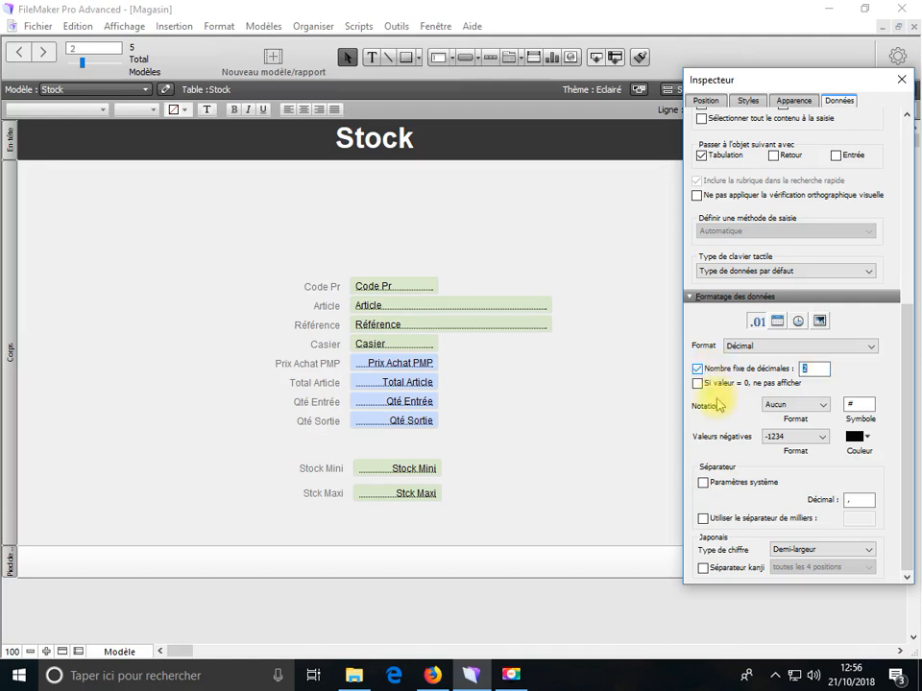
pyautogui.click(703, 520)
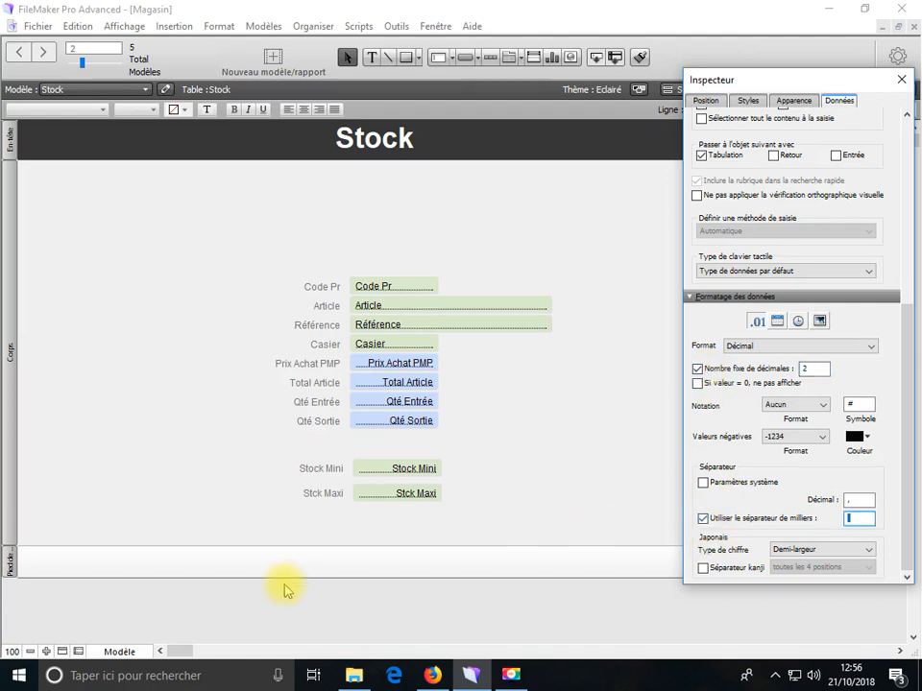
# - Save the Stock layout changes and switch to Utilisation mode to view the record
pyautogui.click(119, 657)
pyautogui.click(119, 654)
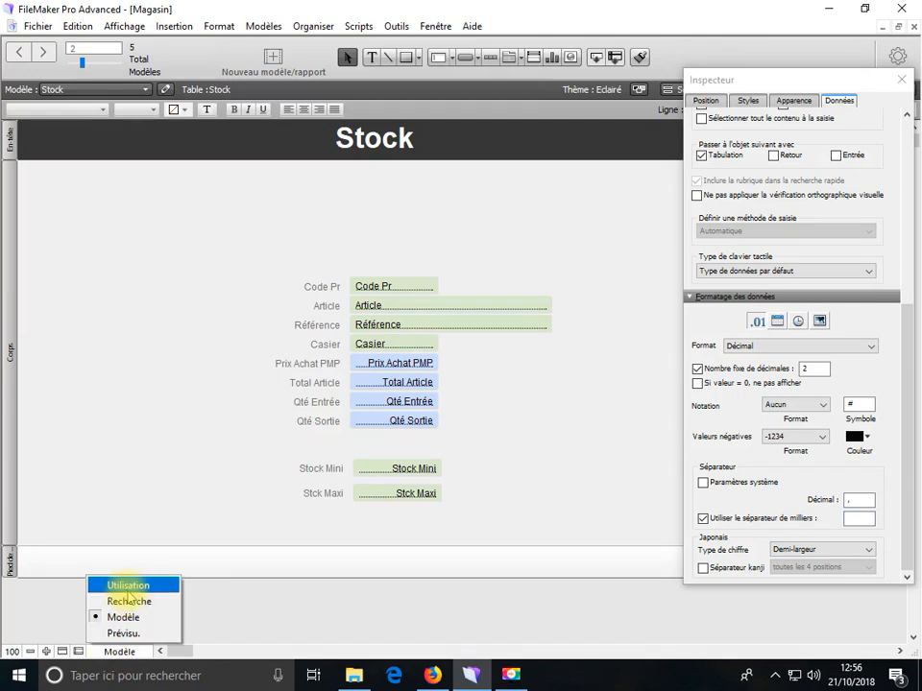
pyautogui.click(129, 587)
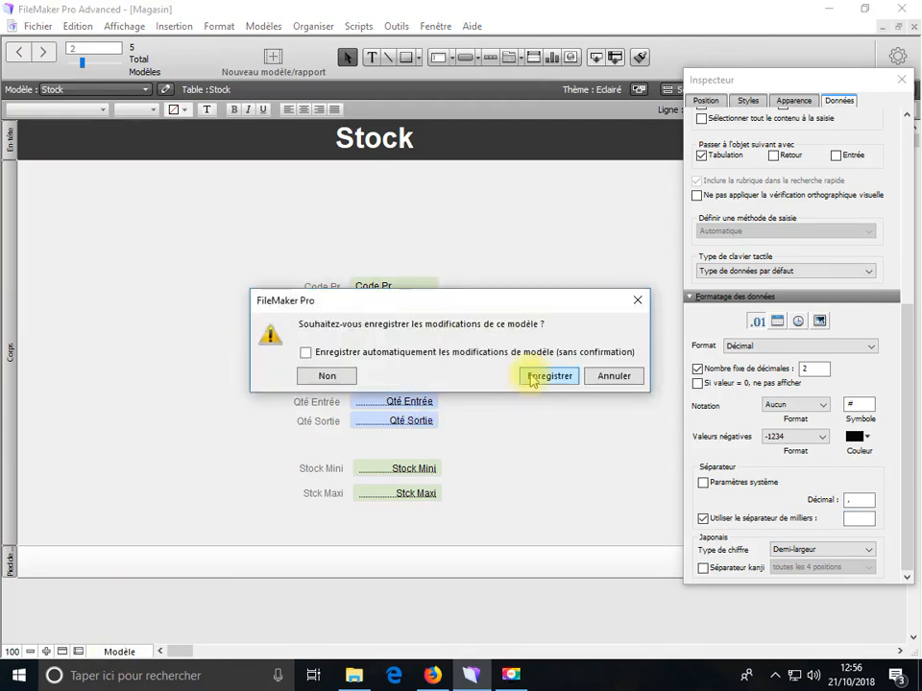
pyautogui.click(533, 376)
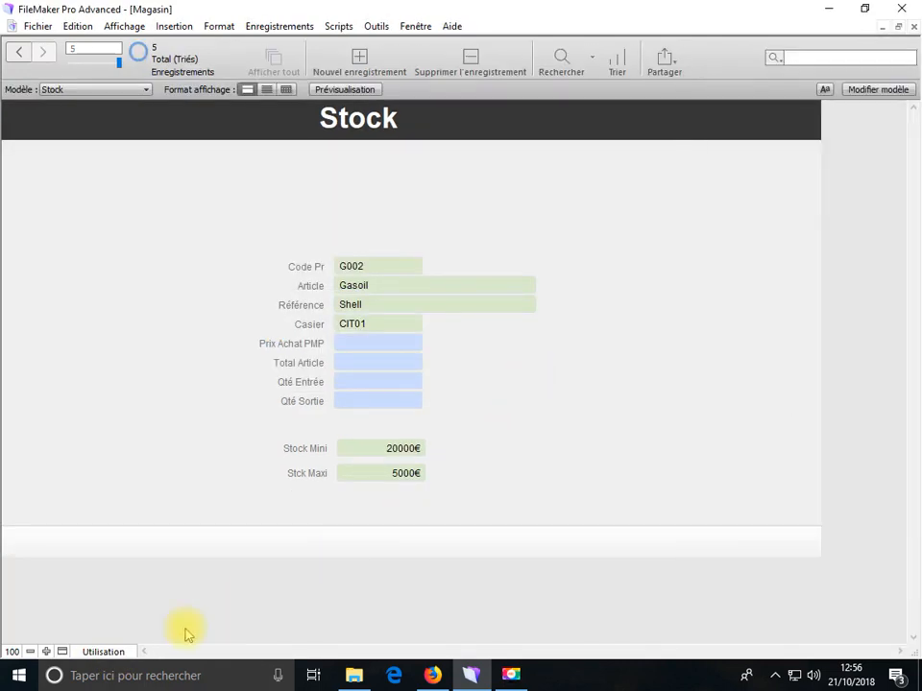
# - Return to the Stock layout in Modèle mode and select Stock Mini with the four blue field boxes, showing their data formatting options
pyautogui.click(119, 654)
pyautogui.click(117, 615)
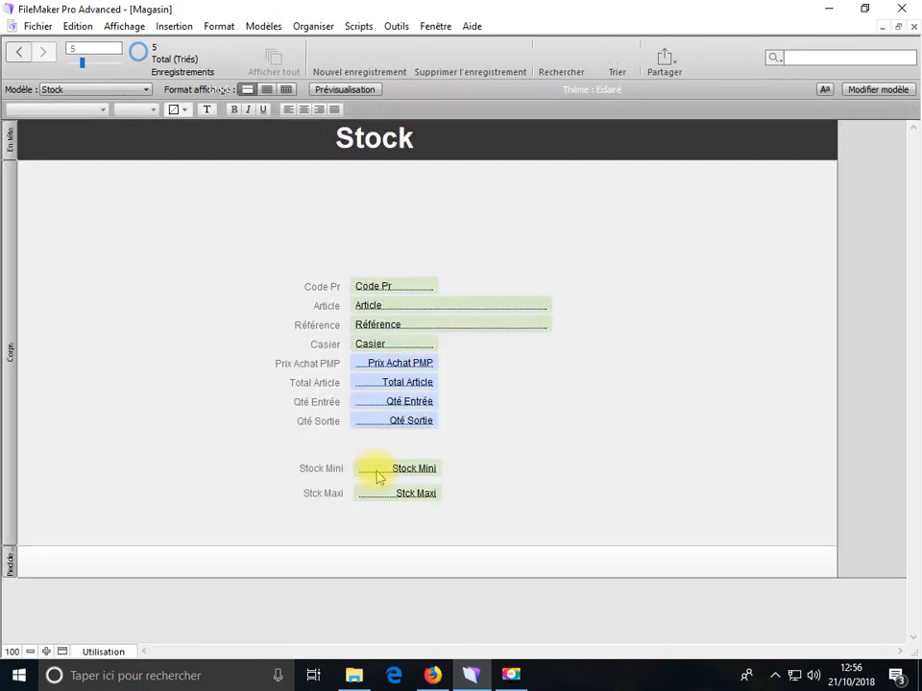
pyautogui.click(379, 472)
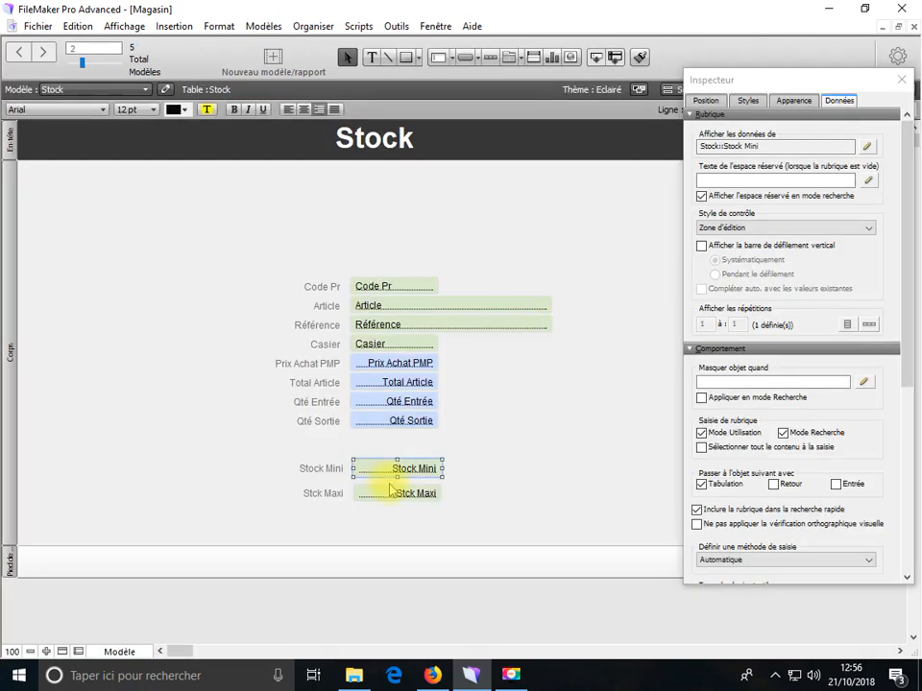
pyautogui.keyDown('shift'); pyautogui.click(399, 429); pyautogui.keyUp('shift')
pyautogui.keyDown('shift'); pyautogui.click(401, 402); pyautogui.keyUp('shift')
pyautogui.keyDown('shift'); pyautogui.click(414, 384); pyautogui.keyUp('shift')
pyautogui.keyDown('shift'); pyautogui.click(405, 365); pyautogui.keyUp('shift')
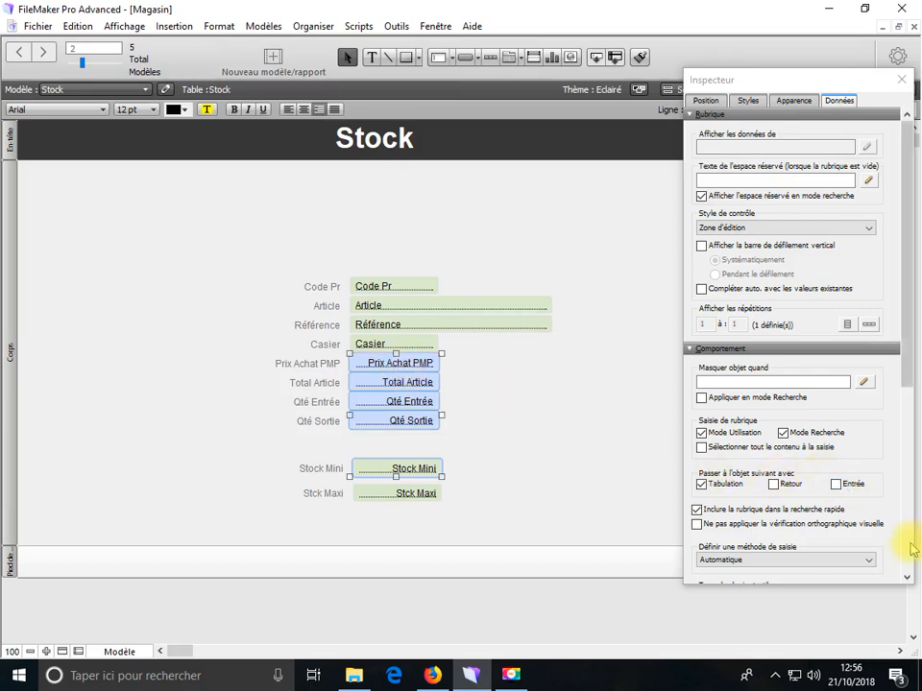
pyautogui.click(909, 549)
# - Clear the currency symbol and choose the -1234 currency notation for the selected field boxes
pyautogui.click(795, 407)
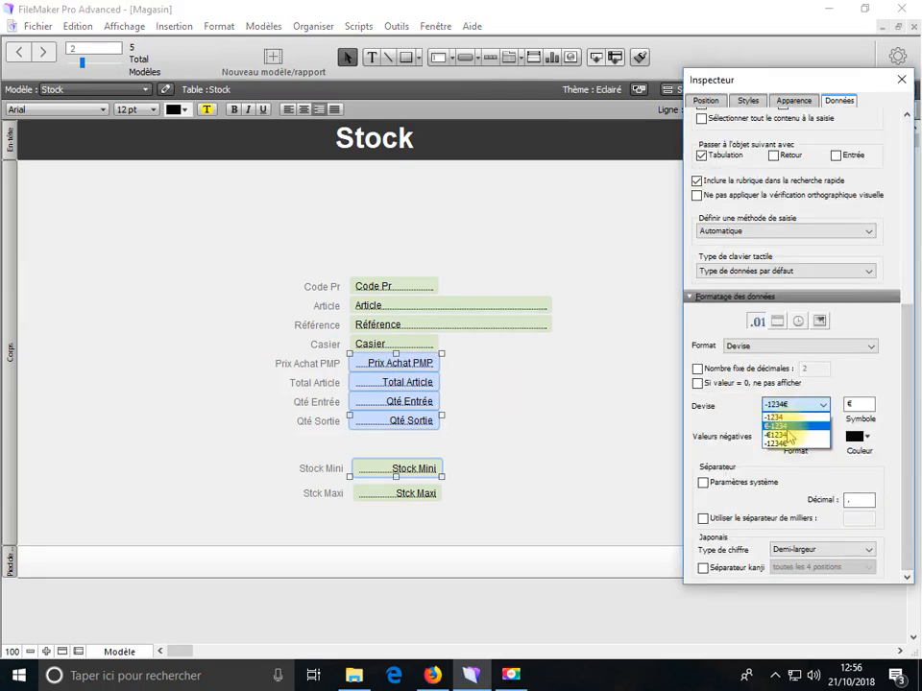
pyautogui.click(819, 408)
pyautogui.click(825, 408)
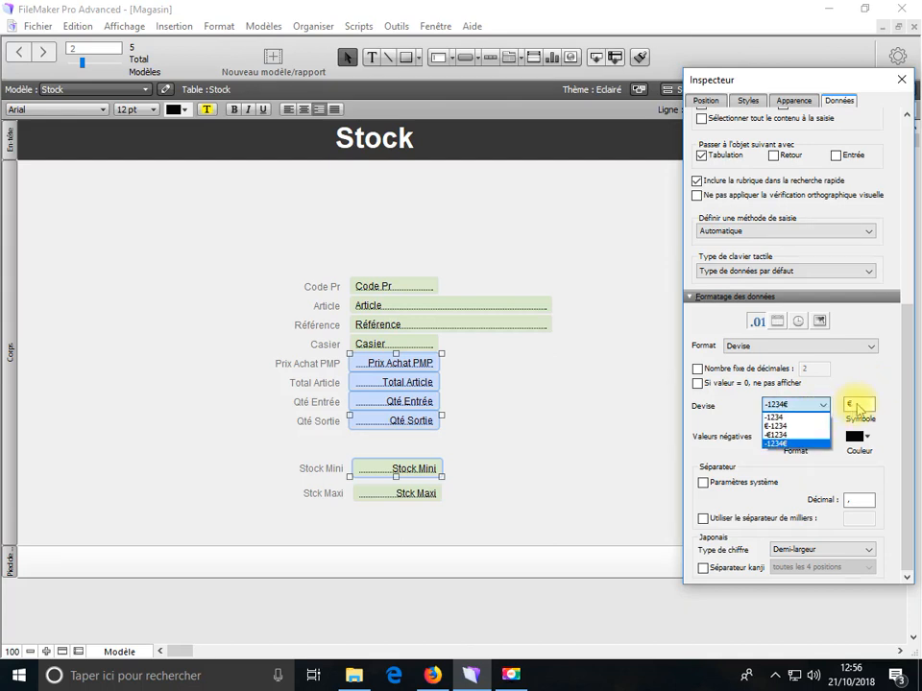
pyautogui.click(849, 405)
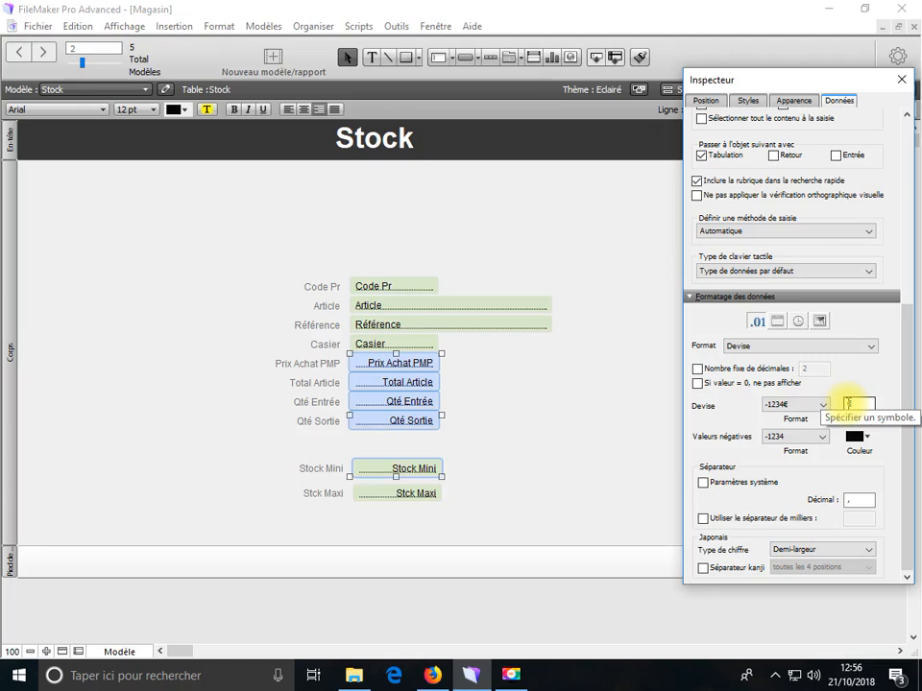
pyautogui.write('€')
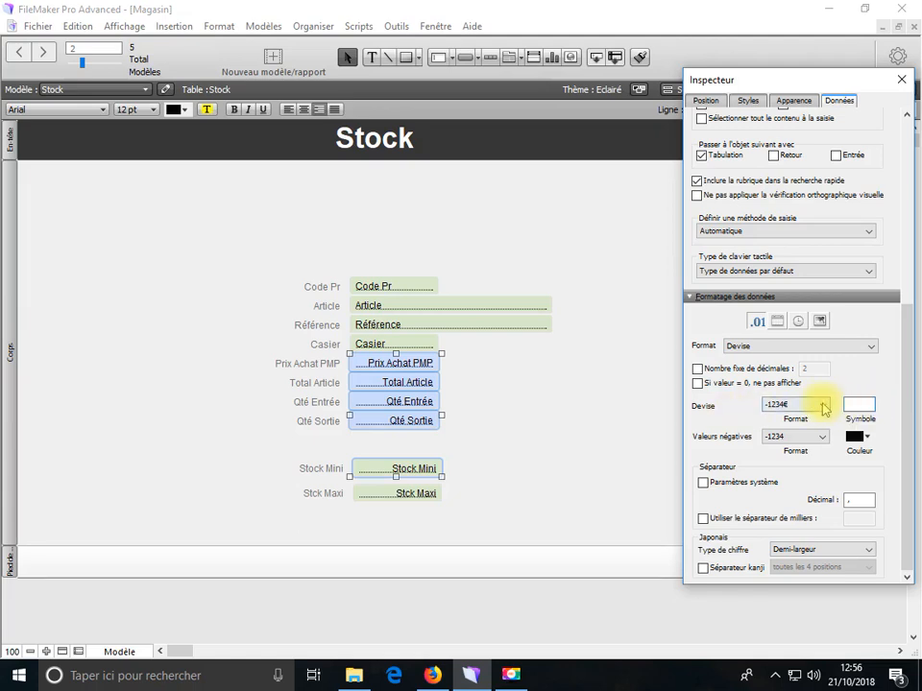
pyautogui.click(823, 408)
pyautogui.click(823, 407)
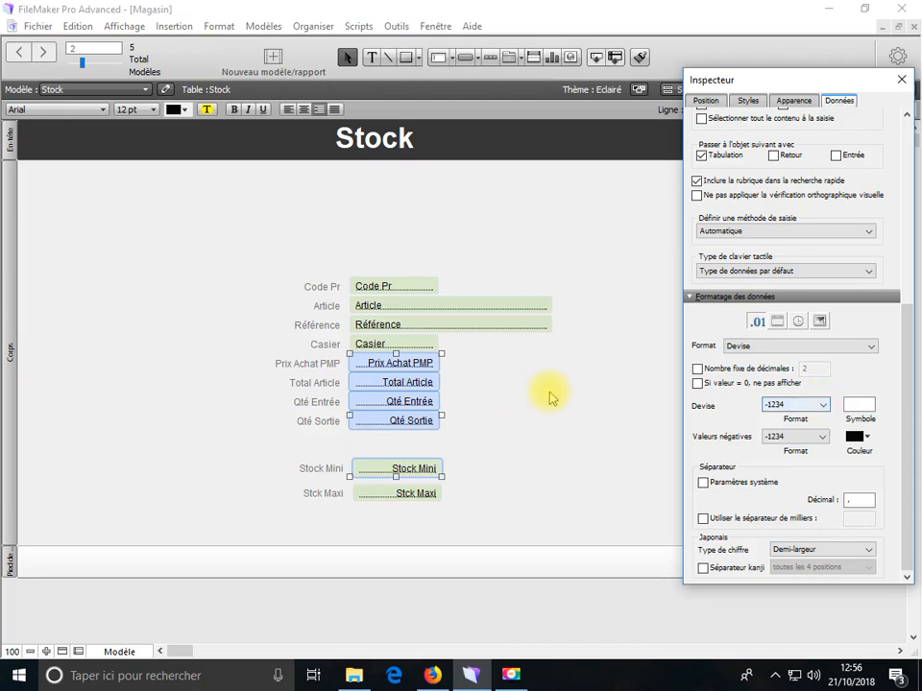
# - Format the selected field boxes as Décimal with a fixed count of 2 decimals and the thousands separator enabled
pyautogui.click(696, 369)
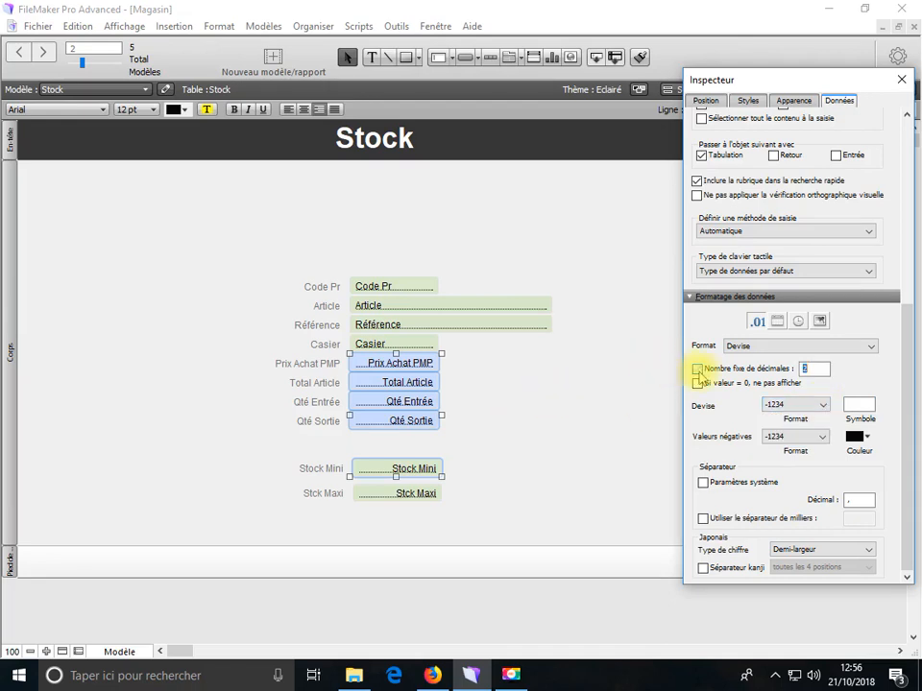
pyautogui.click(760, 347)
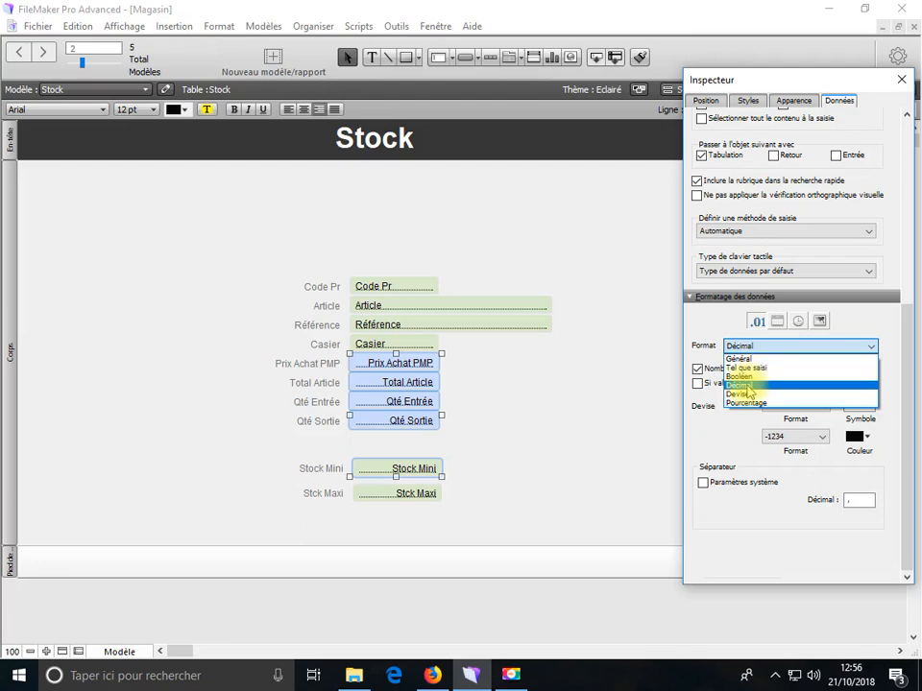
pyautogui.click(739, 385)
pyautogui.click(703, 520)
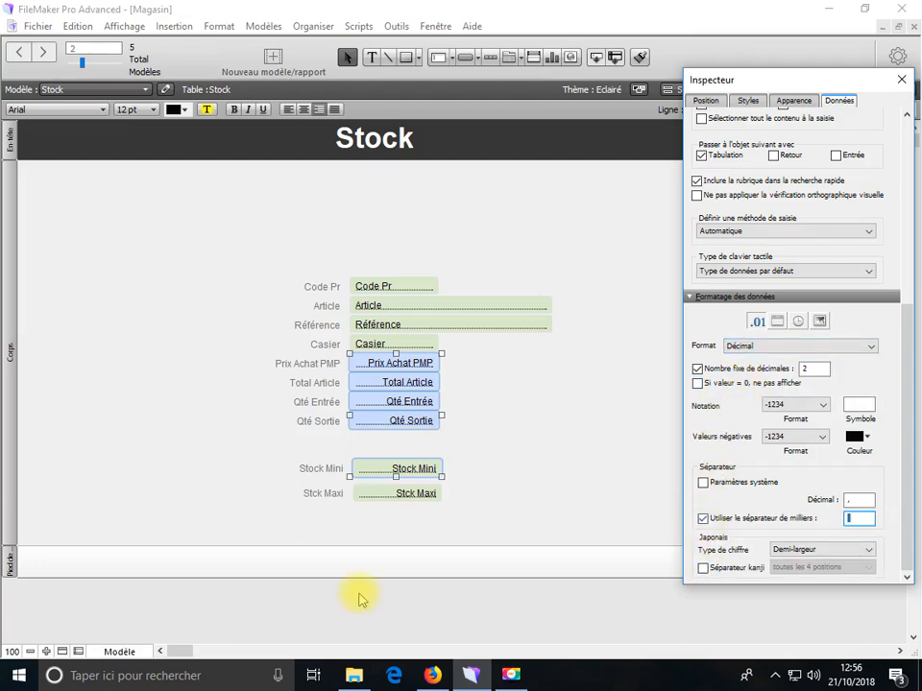
# - Save the reformatted layout and check the Stock Mini and Stck Maxi values in Utilisation mode
pyautogui.click(113, 654)
pyautogui.click(125, 583)
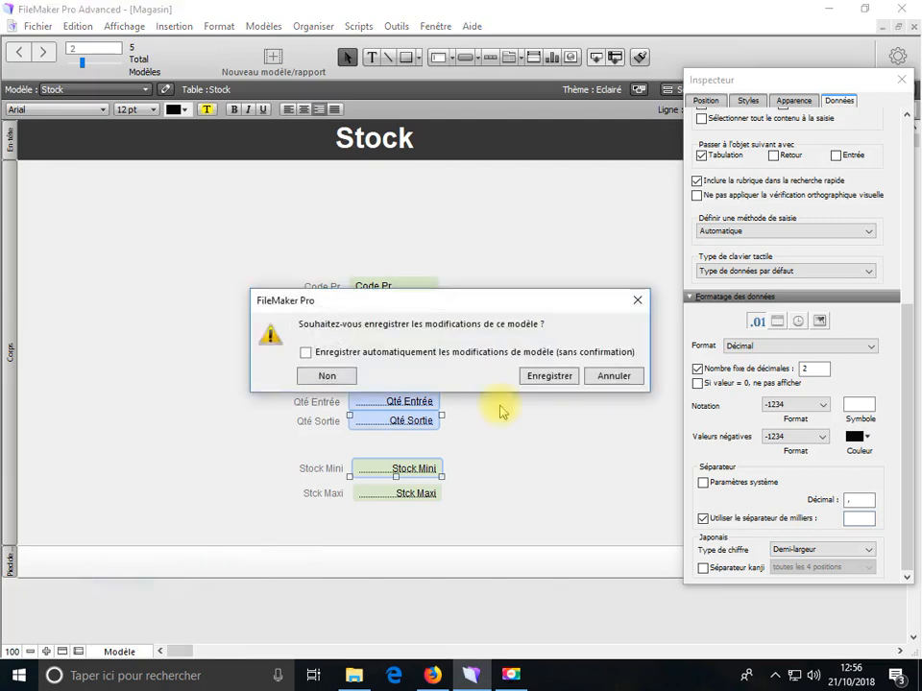
pyautogui.click(539, 377)
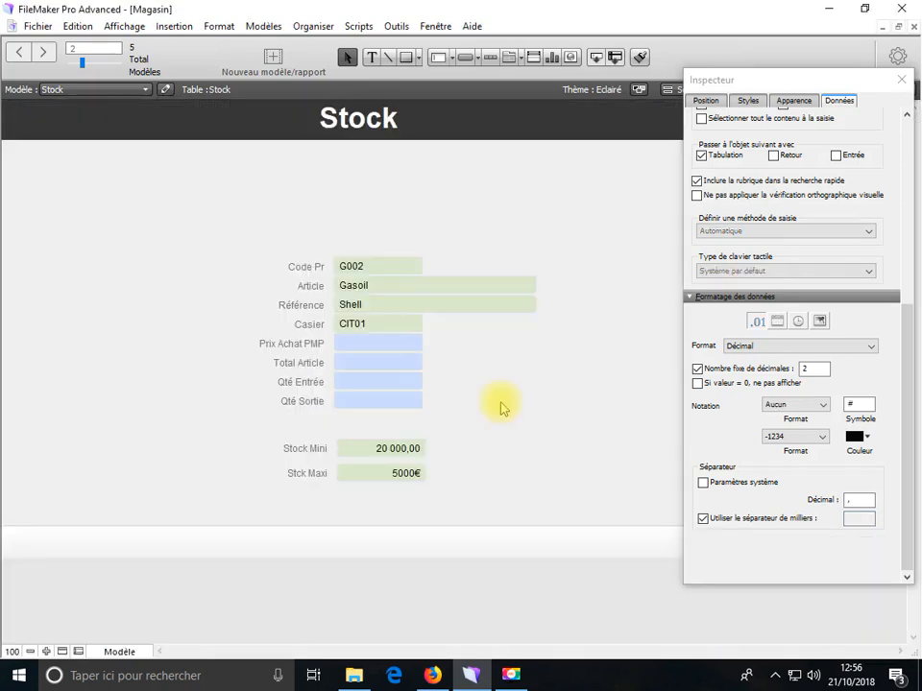
pyautogui.click(412, 471)
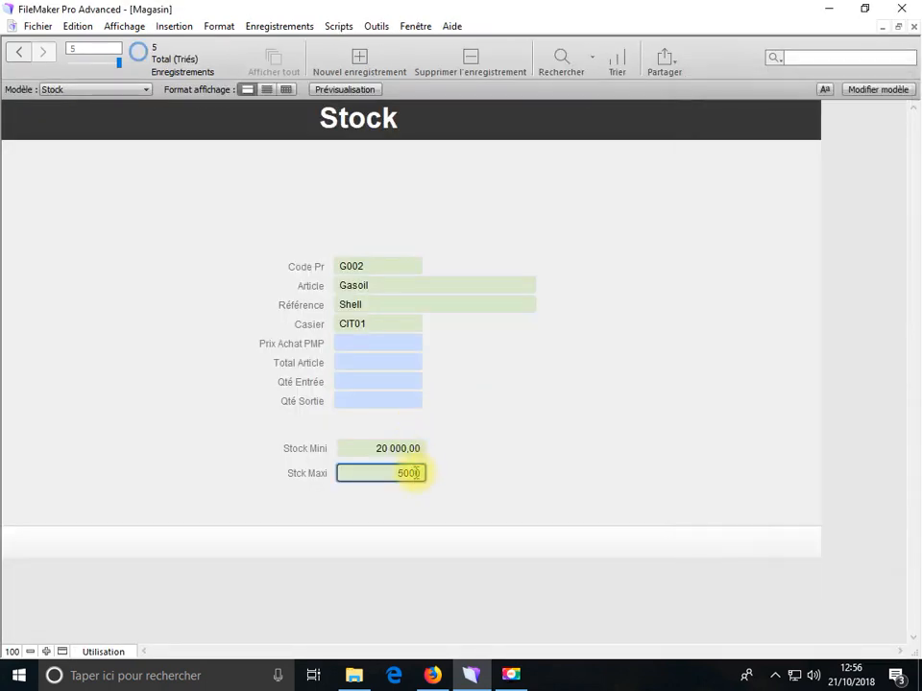
# - Back in Modèle mode, format the Stck Maxi field box as Décimal with 2 fixed decimals and the thousands separator enabled
pyautogui.click(115, 652)
pyautogui.click(117, 616)
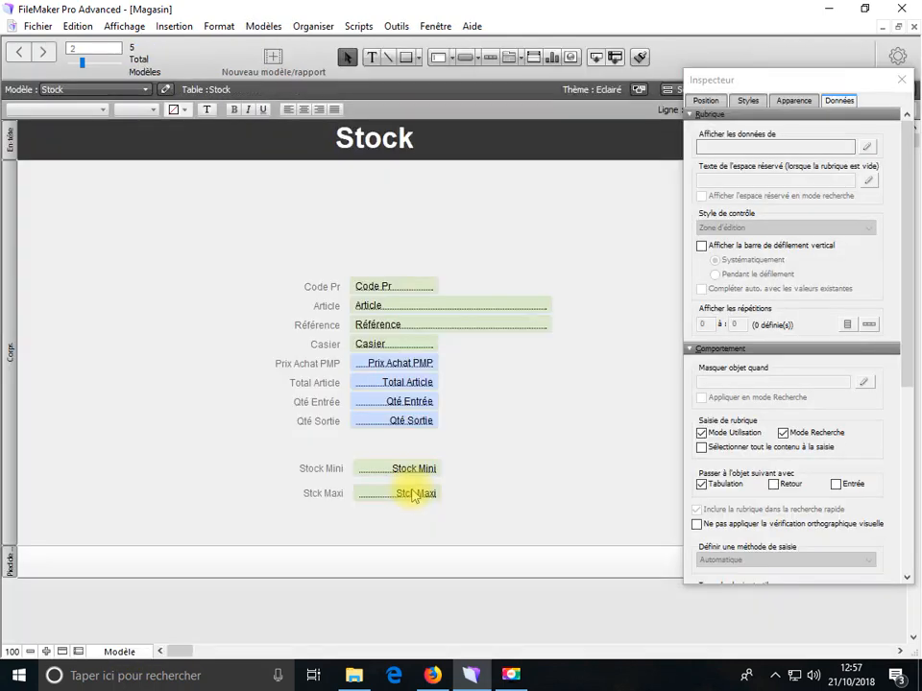
pyautogui.click(417, 494)
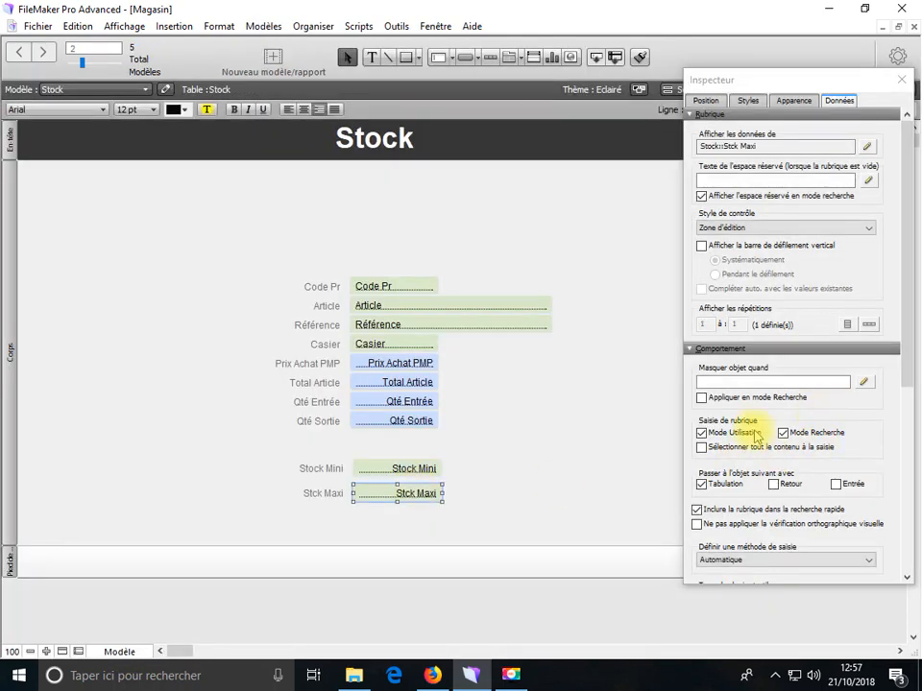
pyautogui.scroll(-3, 768, 393)
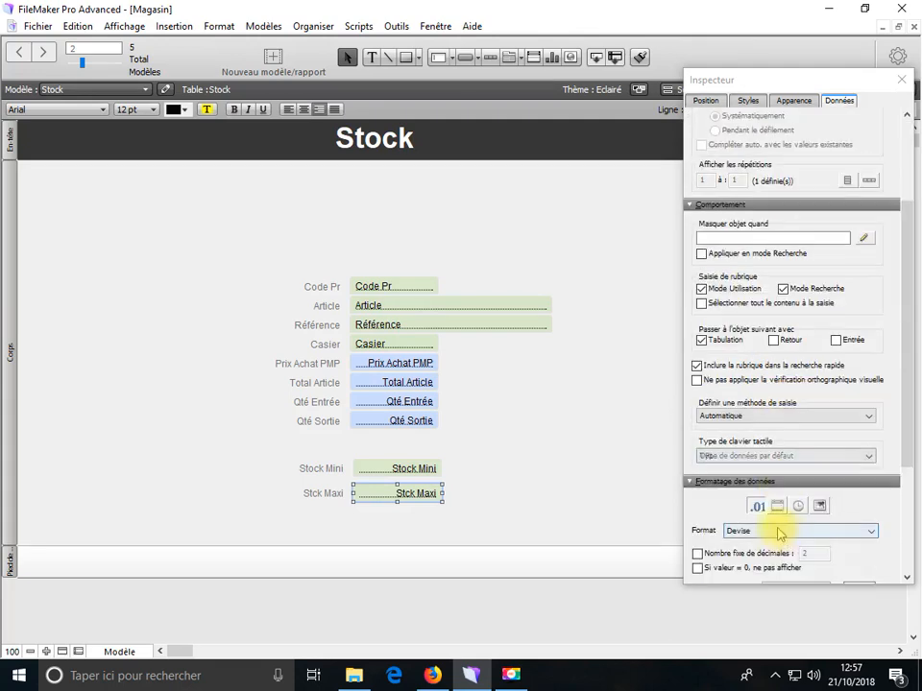
pyautogui.click(776, 534)
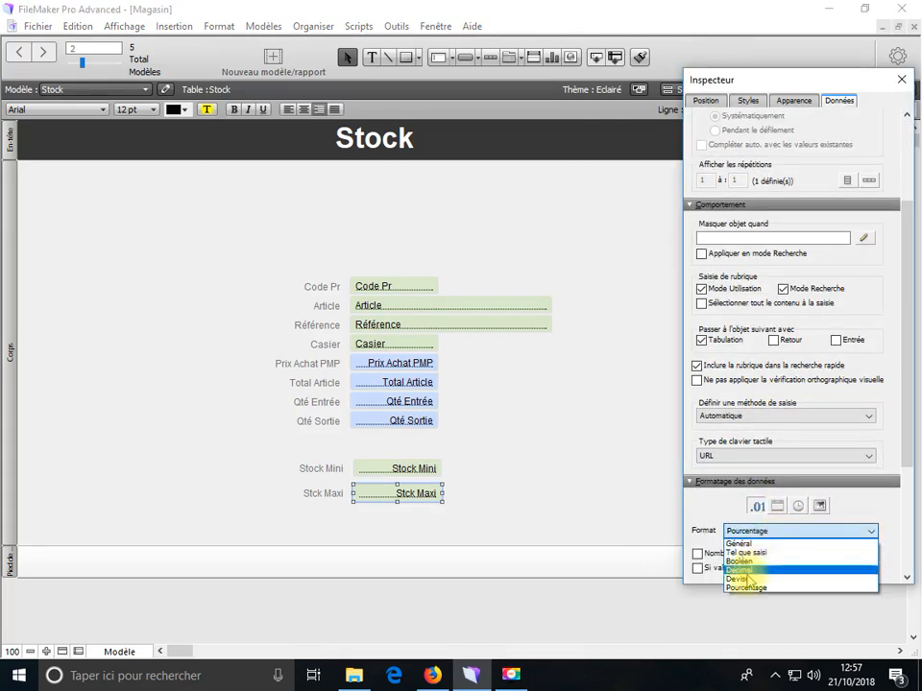
pyautogui.click(740, 579)
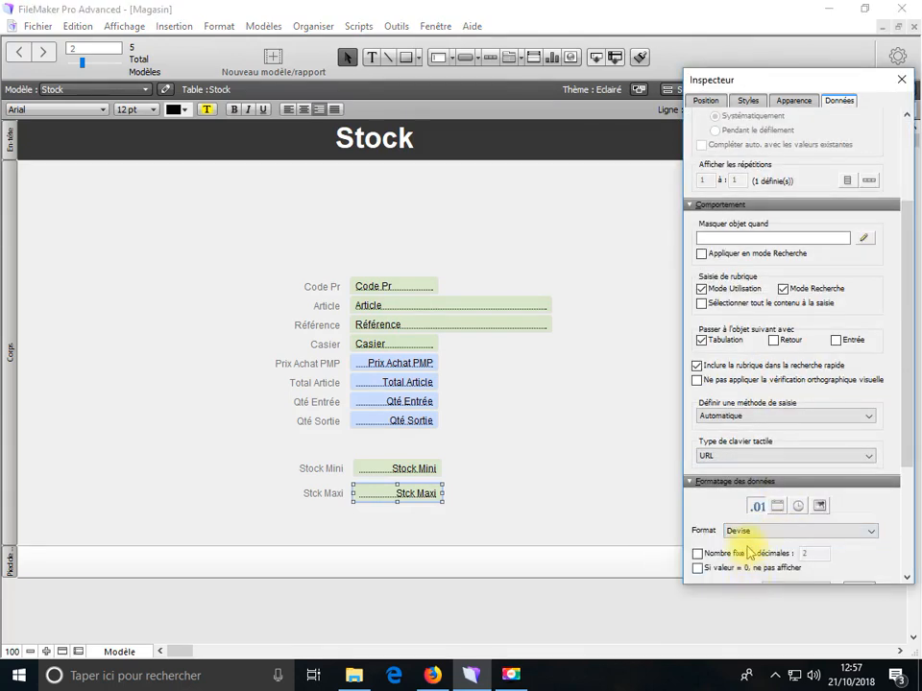
pyautogui.click(754, 531)
pyautogui.click(743, 571)
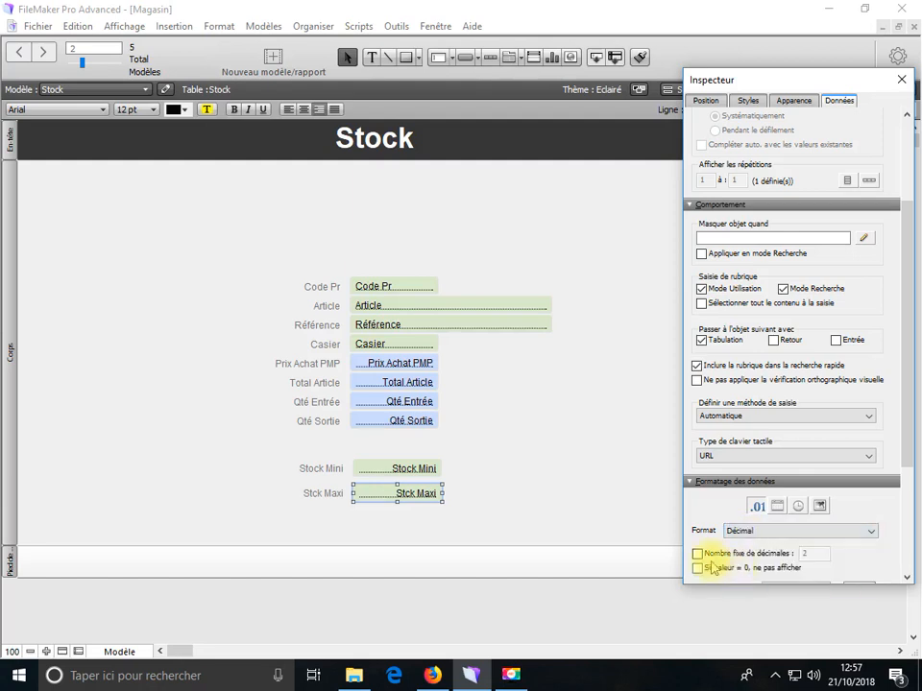
pyautogui.click(697, 554)
pyautogui.scroll(-3, 706, 549)
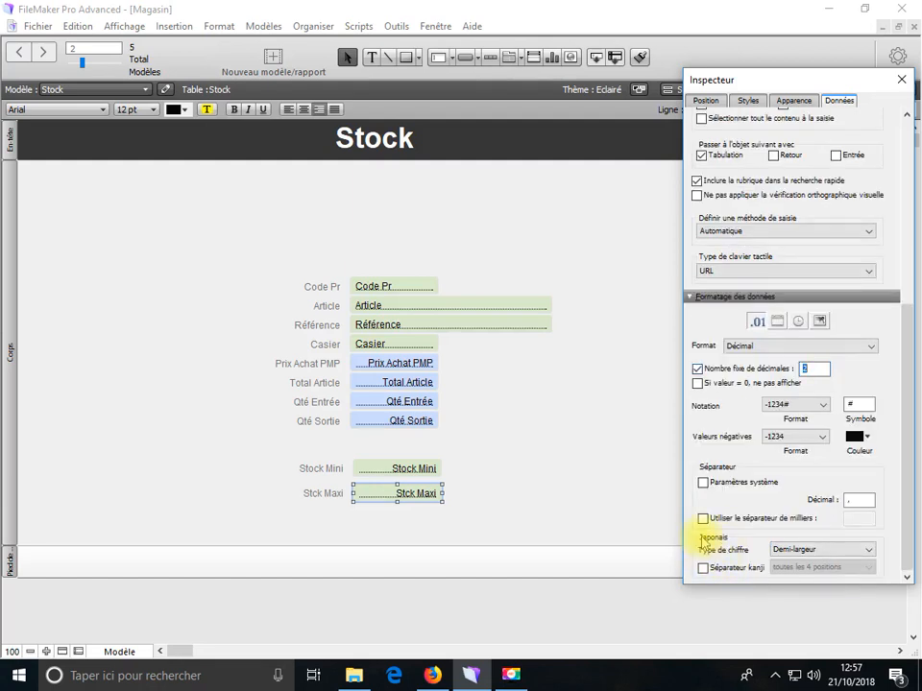
pyautogui.click(704, 519)
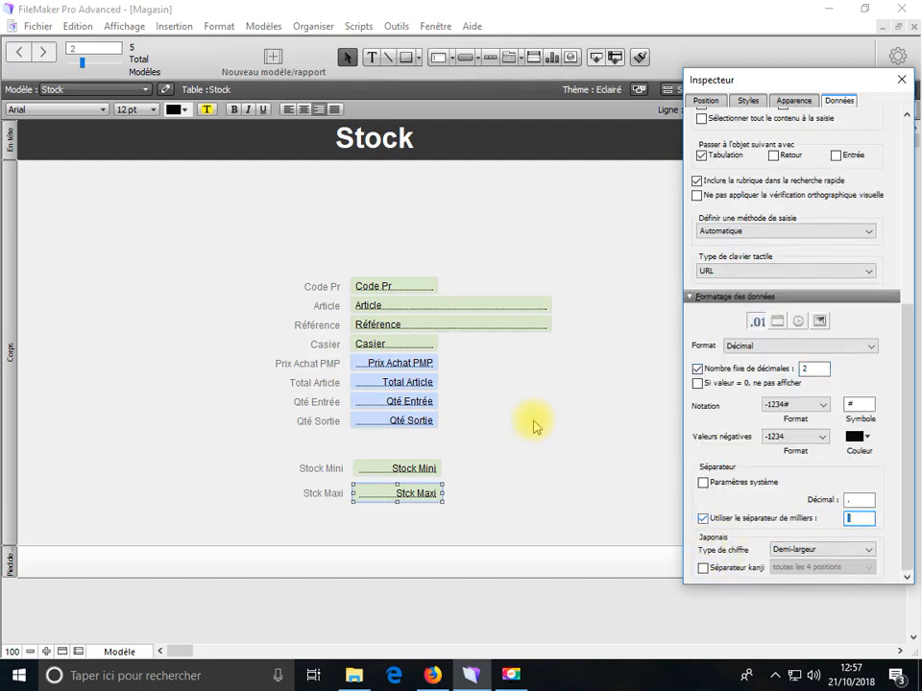
# - Examine the data formatting options of the Prix Achat PMP, Total Article, Qté Entrée and Qté Sortie field boxes one by one
pyautogui.click(402, 372)
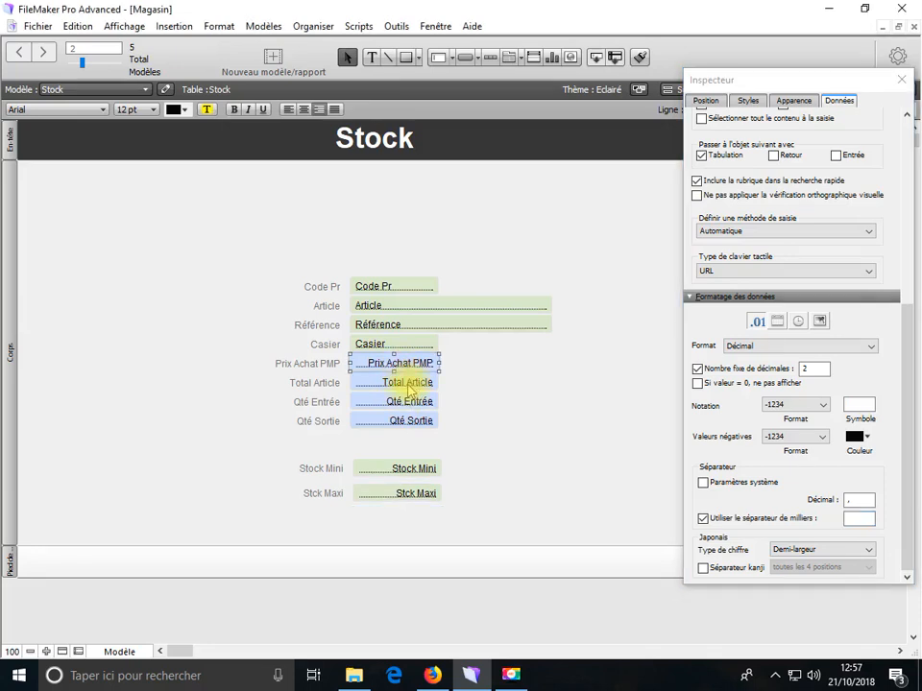
pyautogui.click(408, 384)
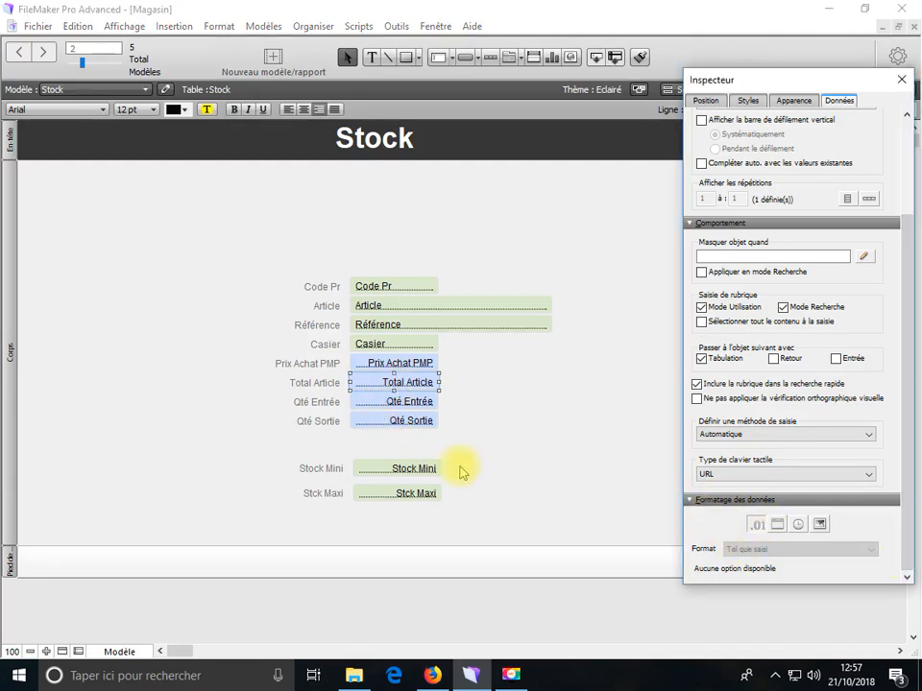
pyautogui.click(419, 408)
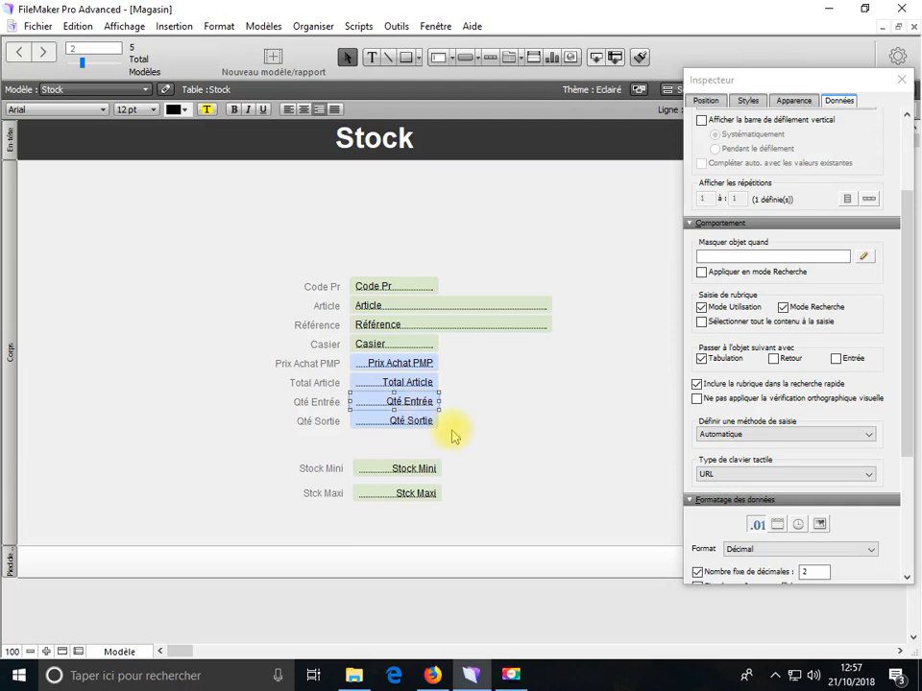
pyautogui.scroll(-2, 738, 540)
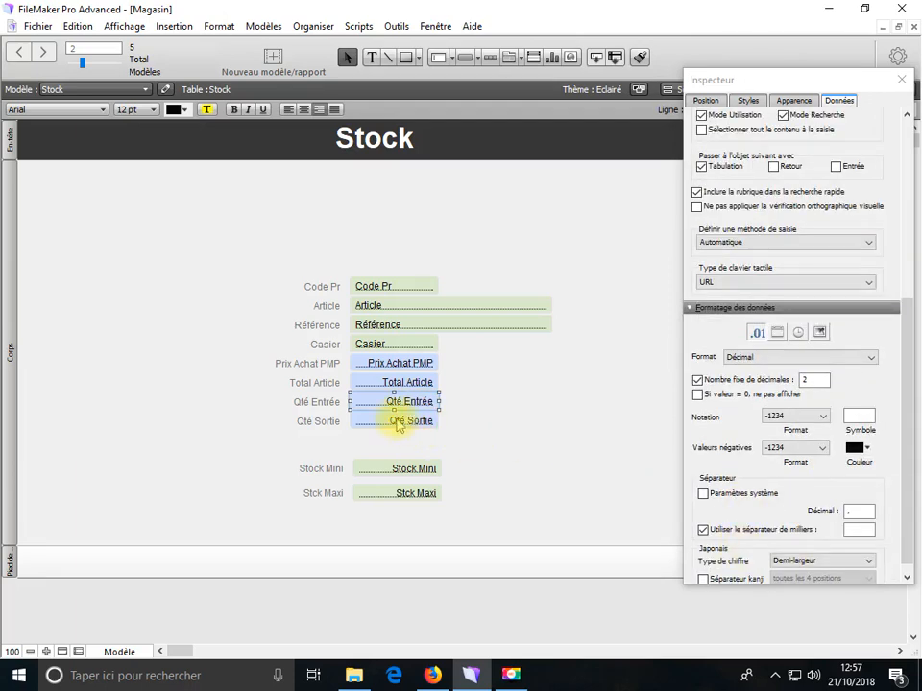
pyautogui.click(398, 423)
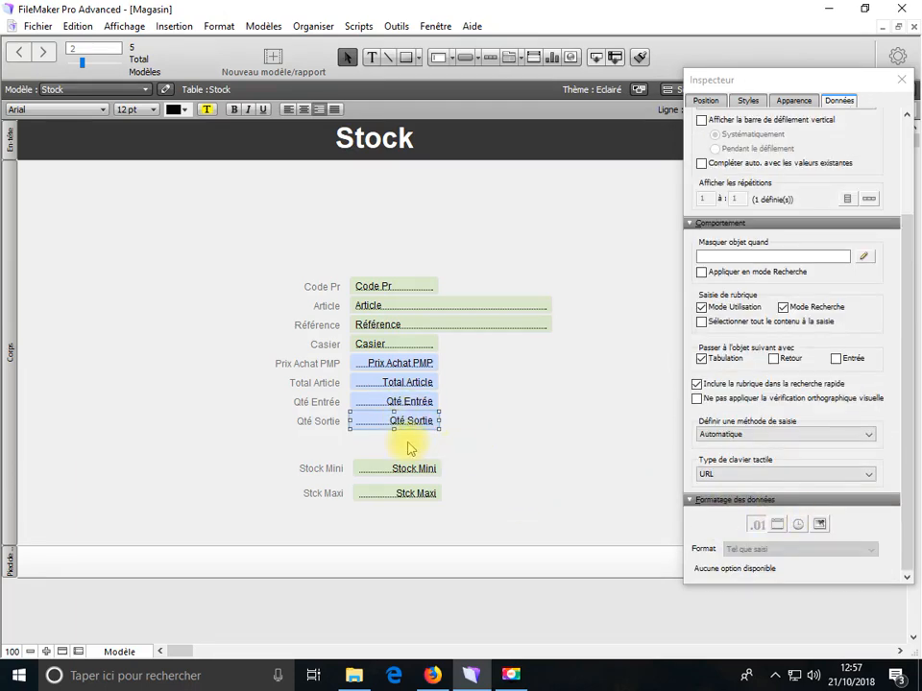
pyautogui.click(769, 552)
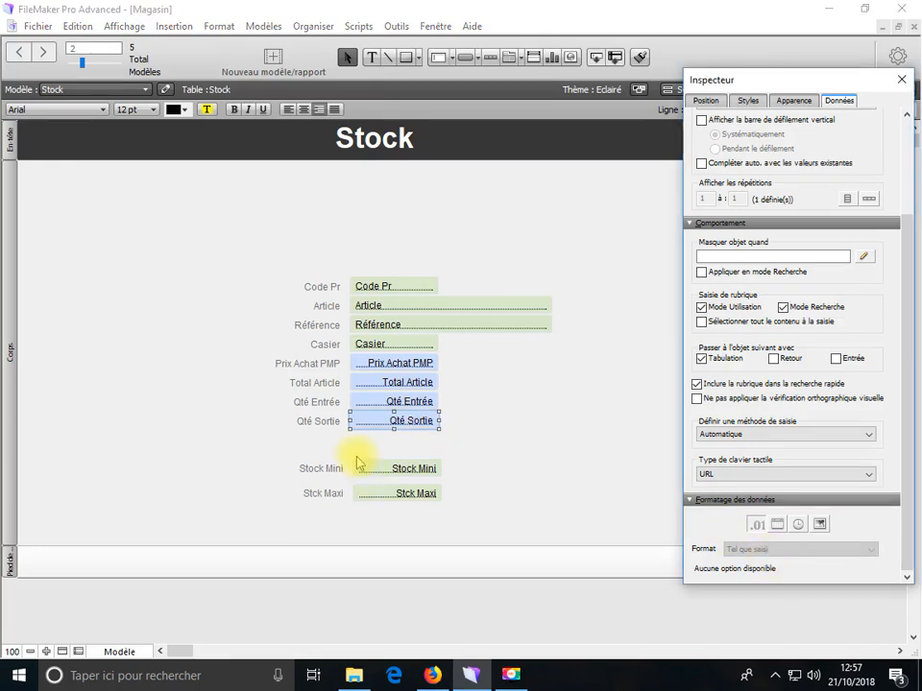
pyautogui.click(757, 525)
pyautogui.scroll(-3, 906, 562)
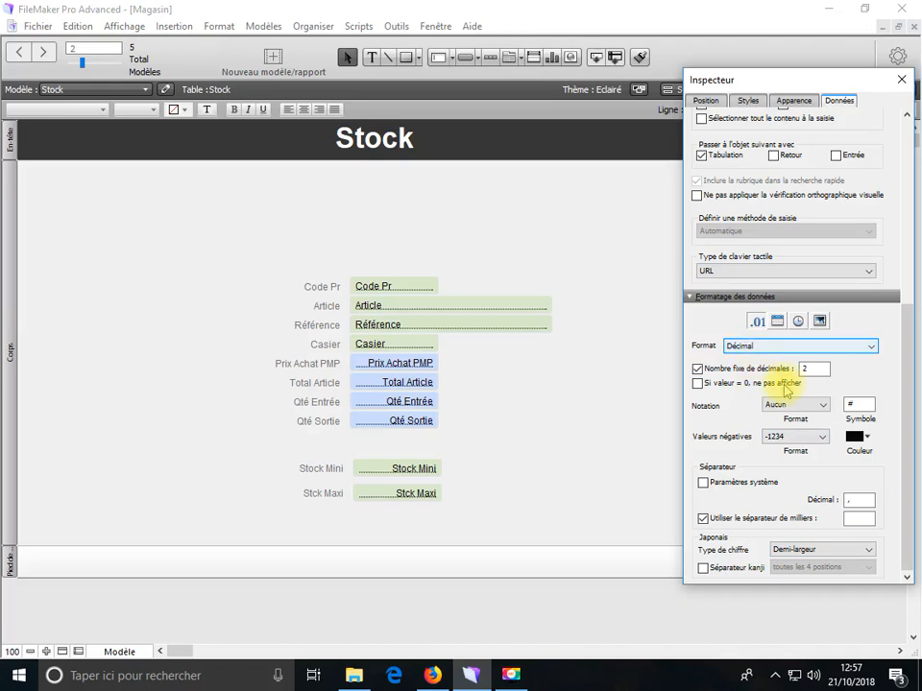
# - Save the Stck Maxi formatting and display the Gasoil record in Utilisation mode
pyautogui.click(125, 651)
pyautogui.click(130, 586)
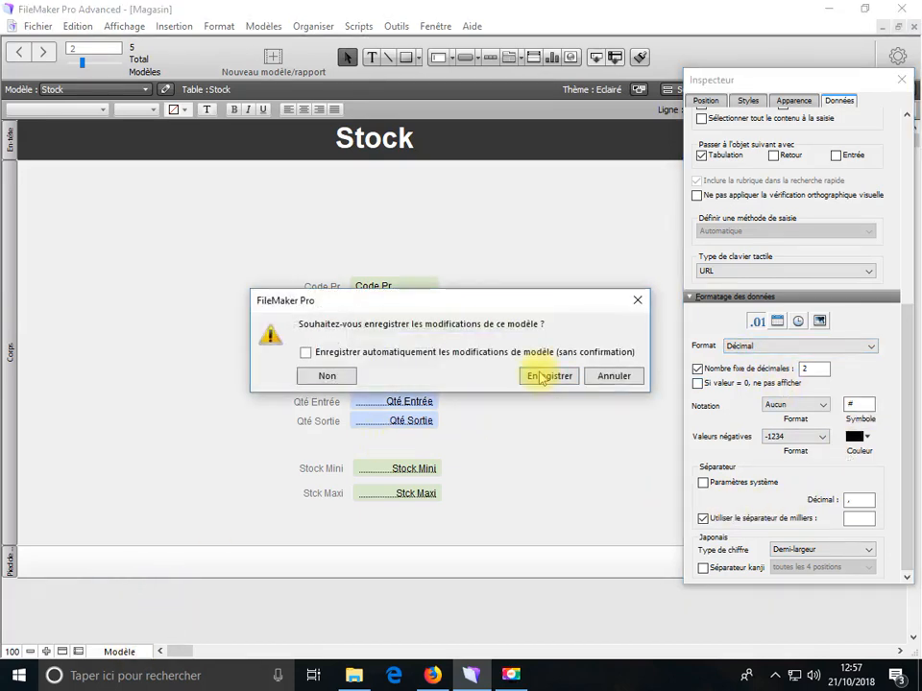
pyautogui.click(545, 374)
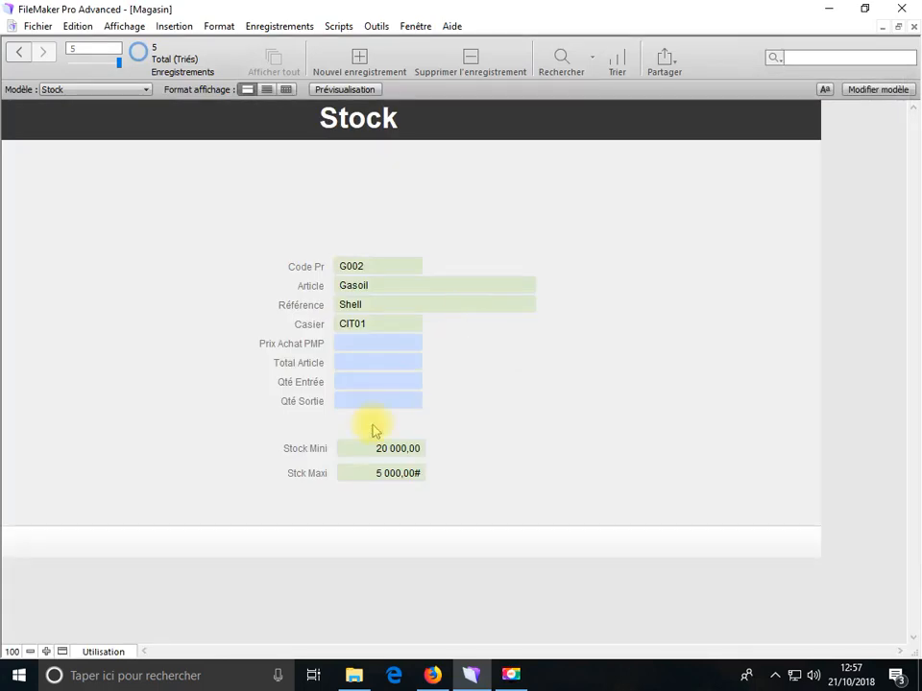
# - In Modèle mode, set the notation format of the Stck Maxi field box to Aucun
pyautogui.click(120, 652)
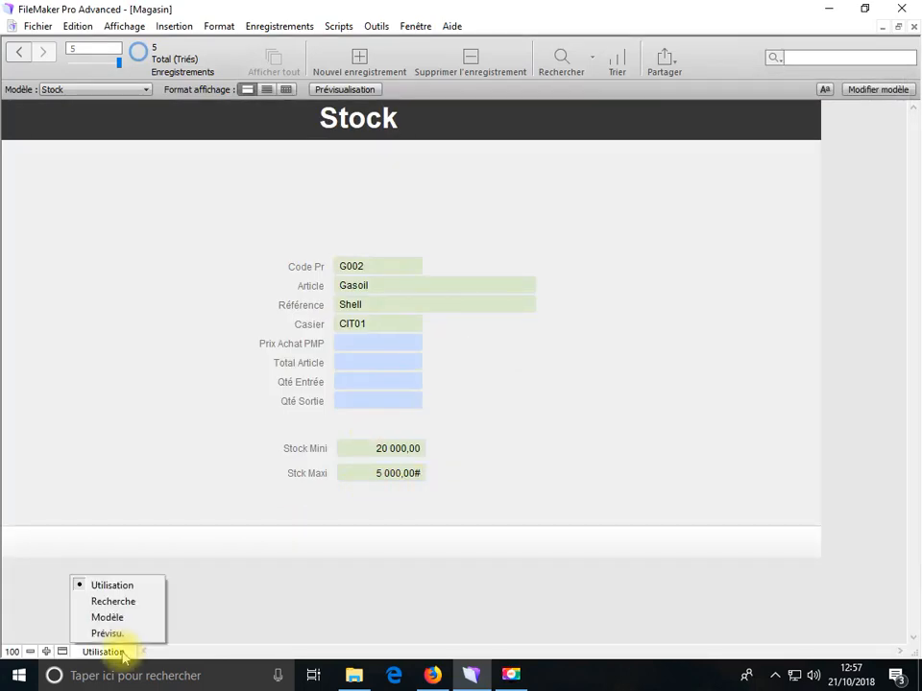
pyautogui.click(128, 622)
pyautogui.click(419, 496)
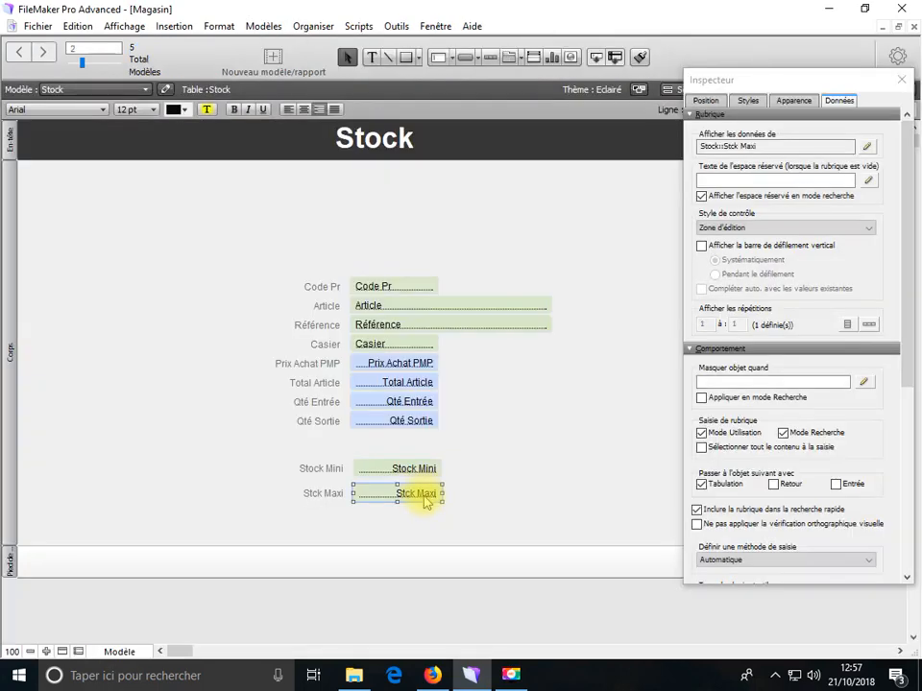
pyautogui.doubleClick(425, 499)
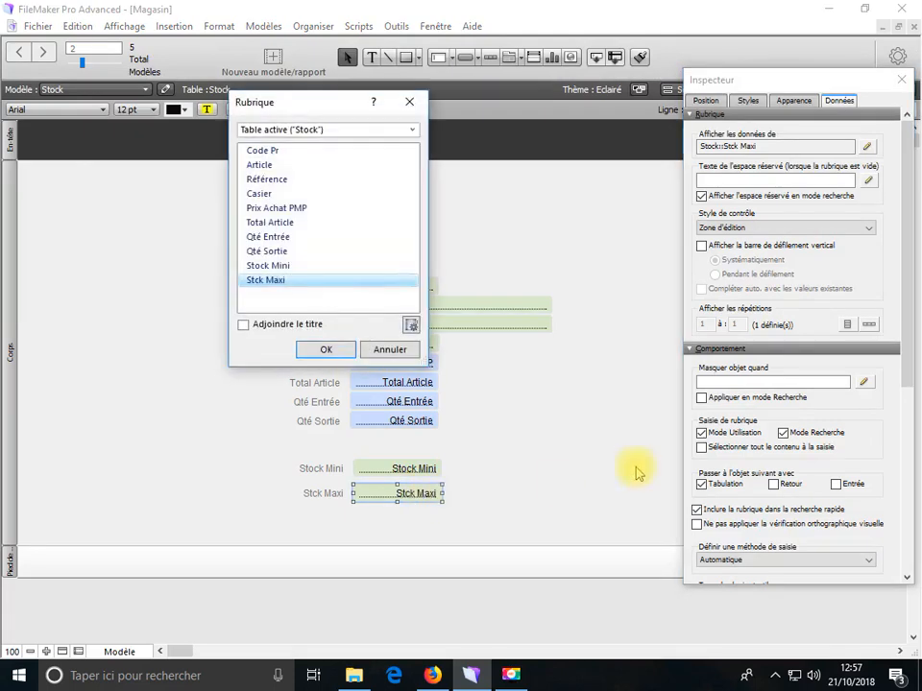
pyautogui.click(380, 354)
pyautogui.click(907, 541)
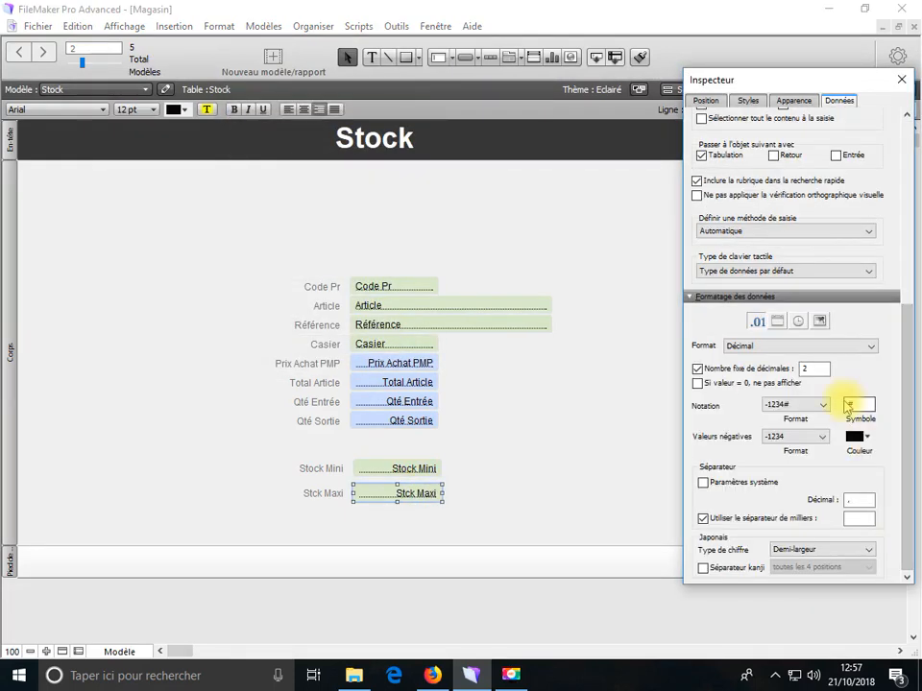
pyautogui.click(821, 405)
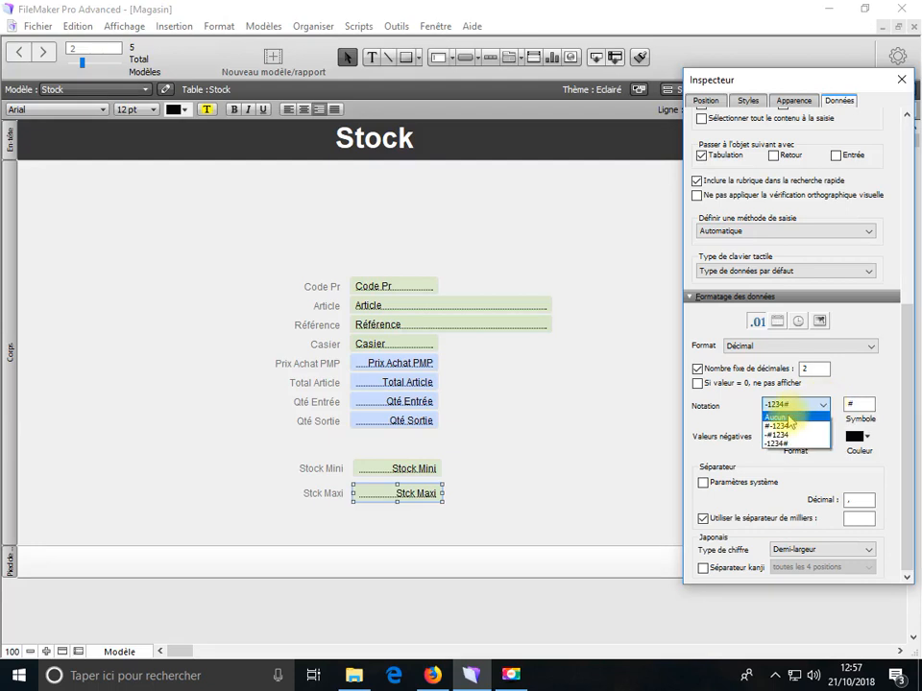
pyautogui.click(791, 421)
pyautogui.click(543, 471)
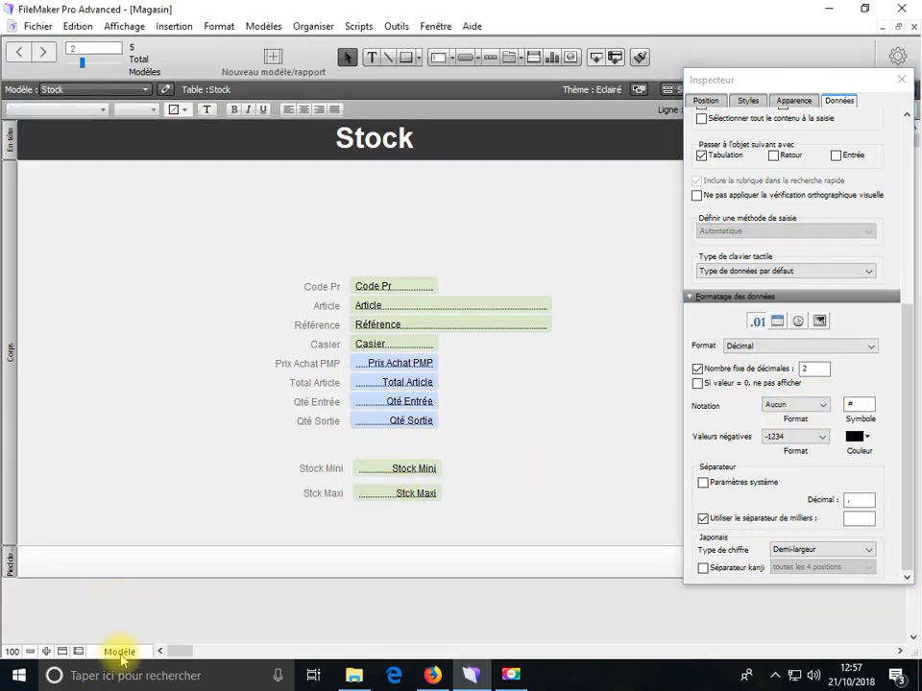
# - Save the Stock layout changes and check the stock limits across the records in Utilisation mode
pyautogui.click(118, 652)
pyautogui.click(128, 585)
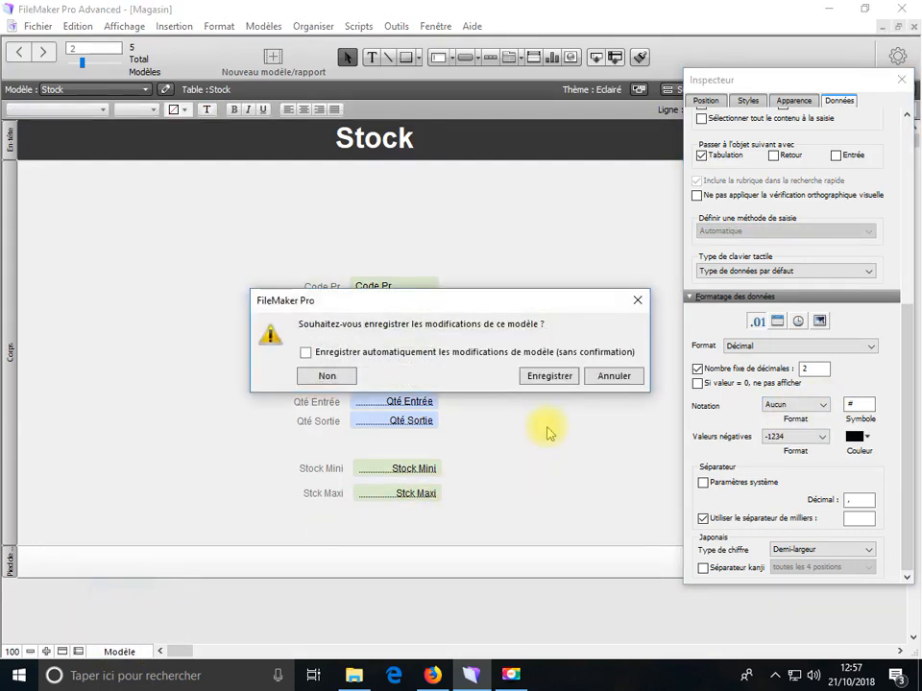
pyautogui.click(550, 376)
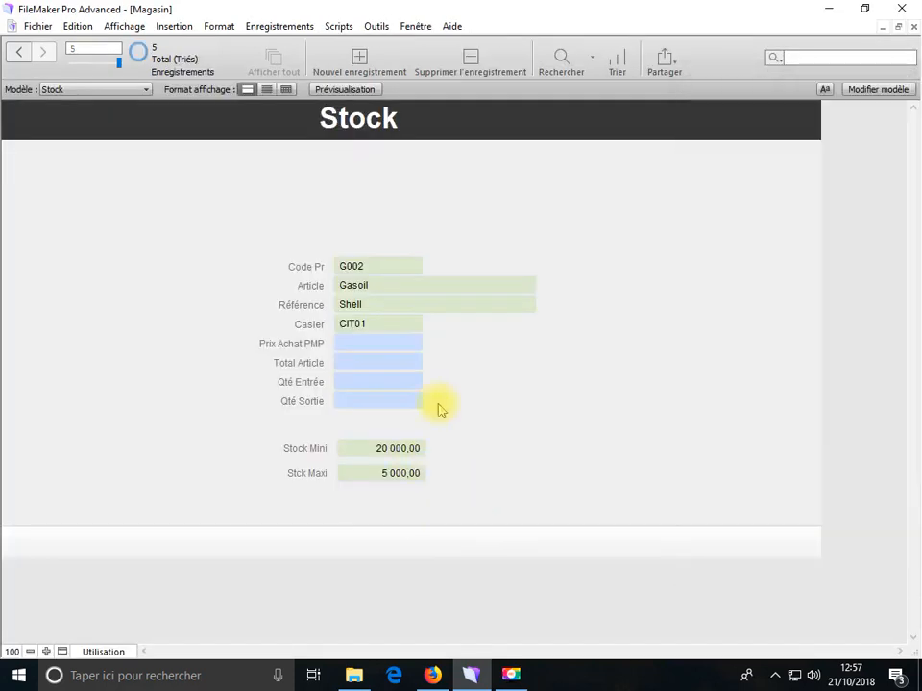
pyautogui.scroll(4, 490, 372)
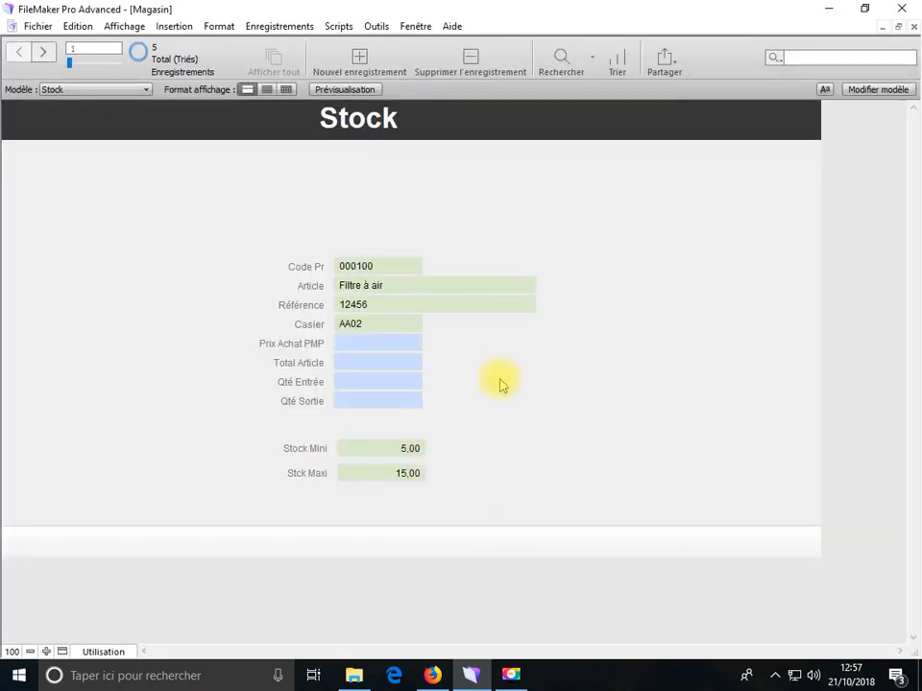
# - Open the Entrées layout in Modèle mode and move all its fields and labels together toward the middle of the body
pyautogui.click(123, 89)
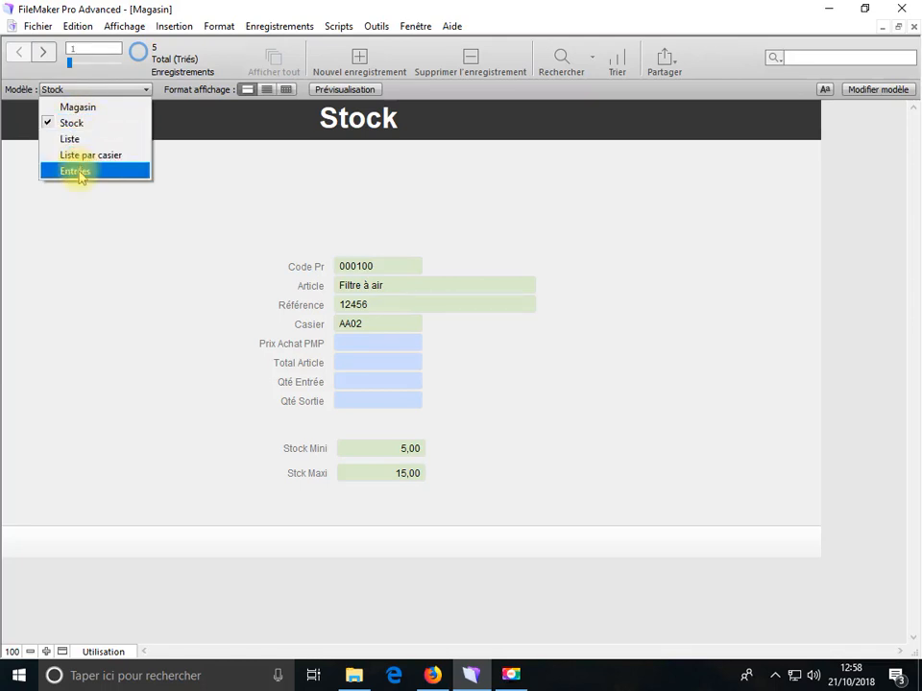
pyautogui.click(106, 171)
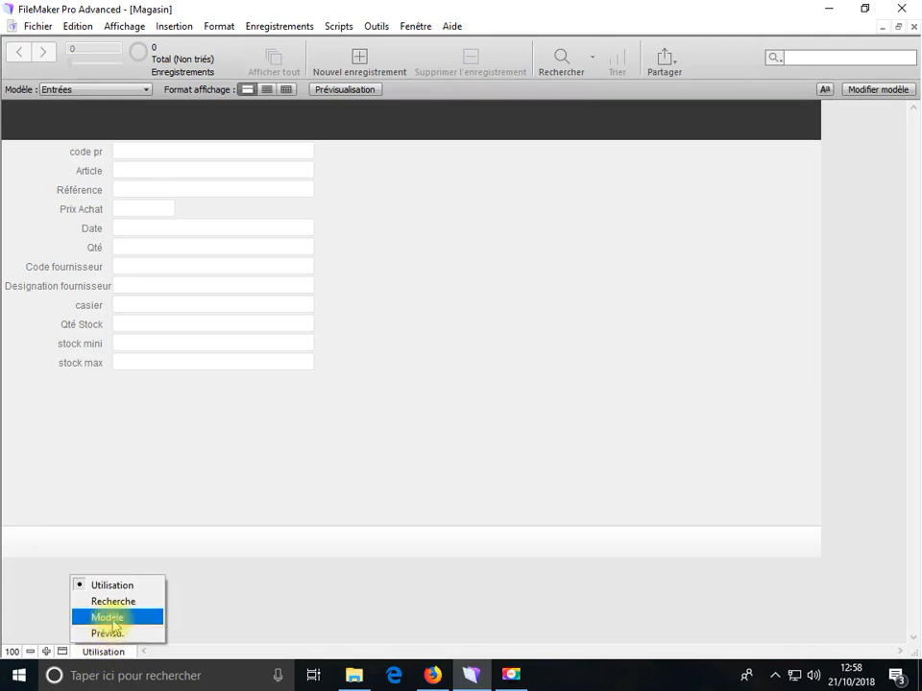
pyautogui.click(107, 617)
pyautogui.moveTo(390, 456); pyautogui.dragTo(73, 163)
pyautogui.moveTo(142, 195); pyautogui.dragTo(364, 266)
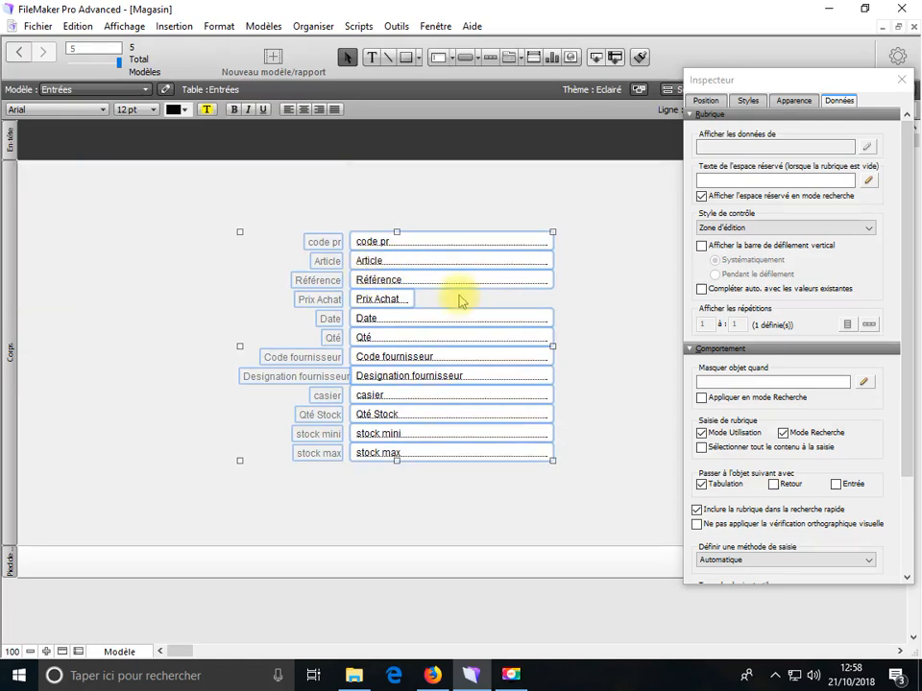
pyautogui.click(644, 294)
# - Narrow the code pr, Qté, Code fournisseur, casier, Qté Stock, stock mini and stock max boxes together to slightly under half their width
pyautogui.click(486, 245)
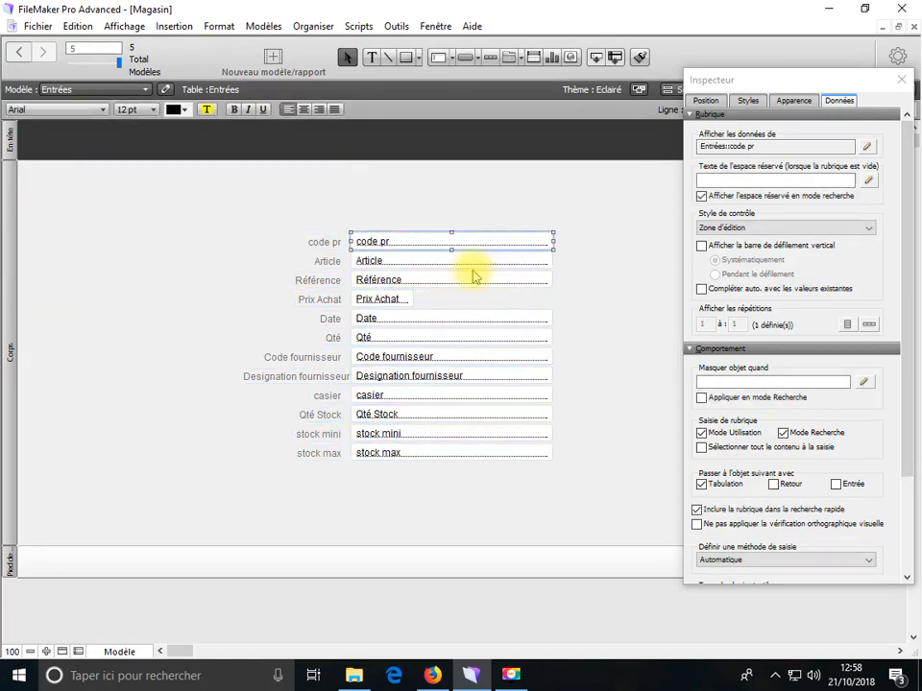
pyautogui.click(420, 326)
pyautogui.click(420, 339)
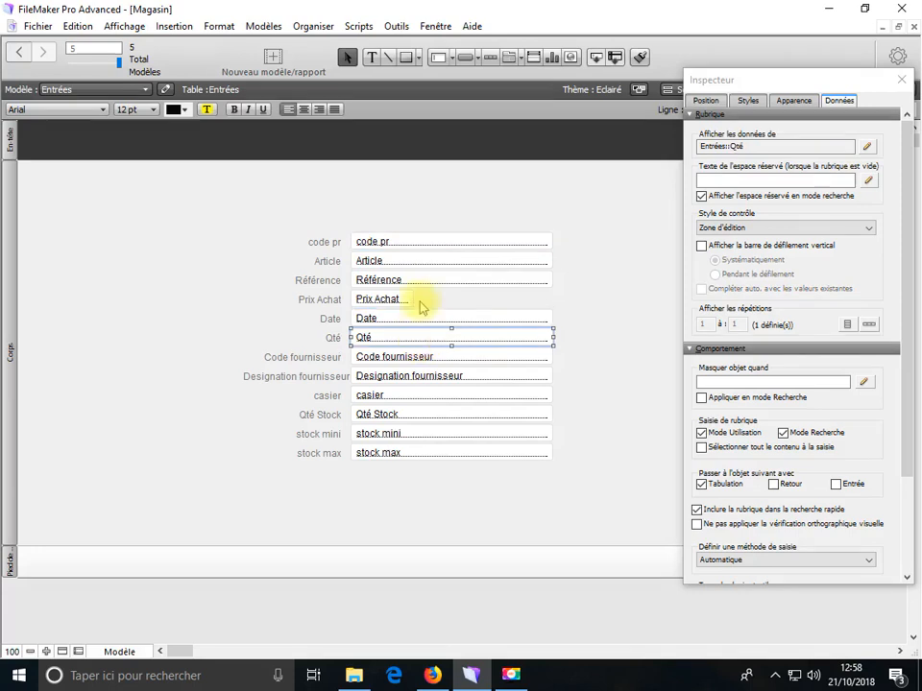
pyautogui.keyDown('shift'); pyautogui.click(420, 245); pyautogui.keyUp('shift')
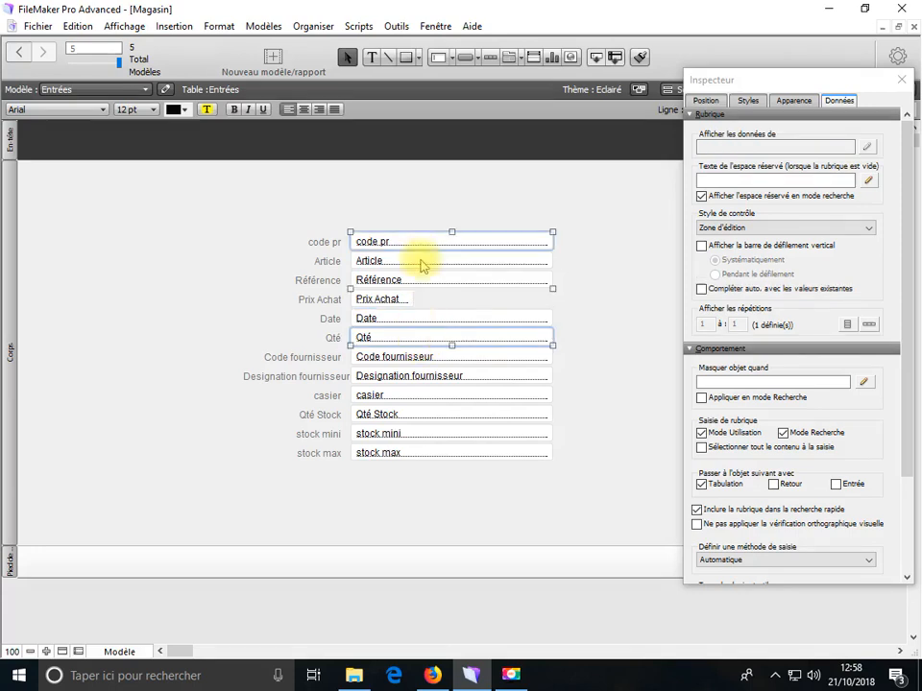
pyautogui.keyDown('shift'); pyautogui.click(412, 356); pyautogui.keyUp('shift')
pyautogui.keyDown('shift'); pyautogui.click(414, 397); pyautogui.keyUp('shift')
pyautogui.keyDown('shift'); pyautogui.click(413, 420); pyautogui.keyUp('shift')
pyautogui.keyDown('shift'); pyautogui.click(418, 436); pyautogui.keyUp('shift')
pyautogui.keyDown('shift'); pyautogui.click(424, 452); pyautogui.keyUp('shift')
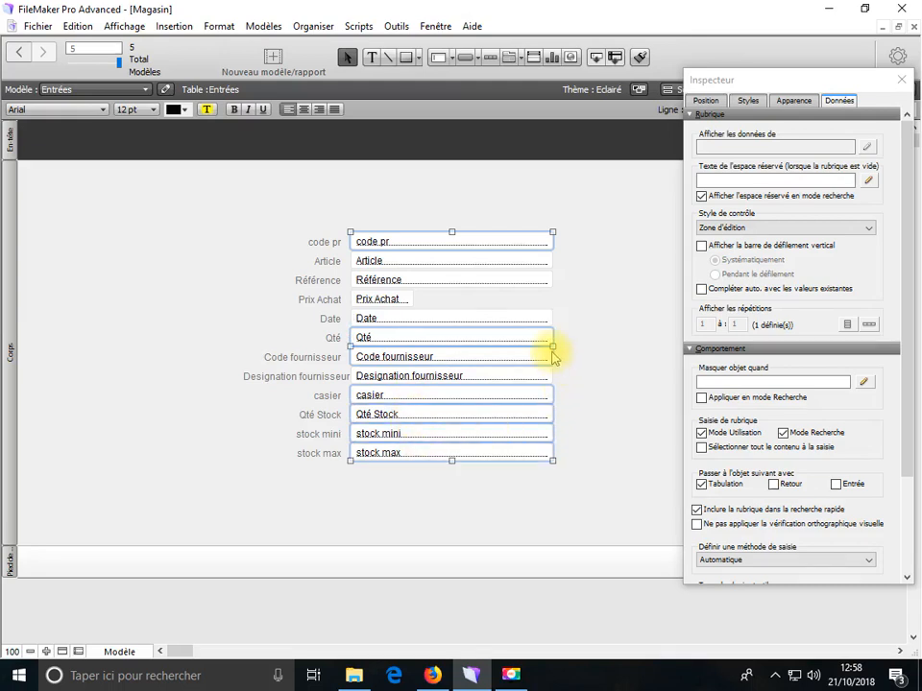
pyautogui.moveTo(553, 347); pyautogui.dragTo(437, 347)
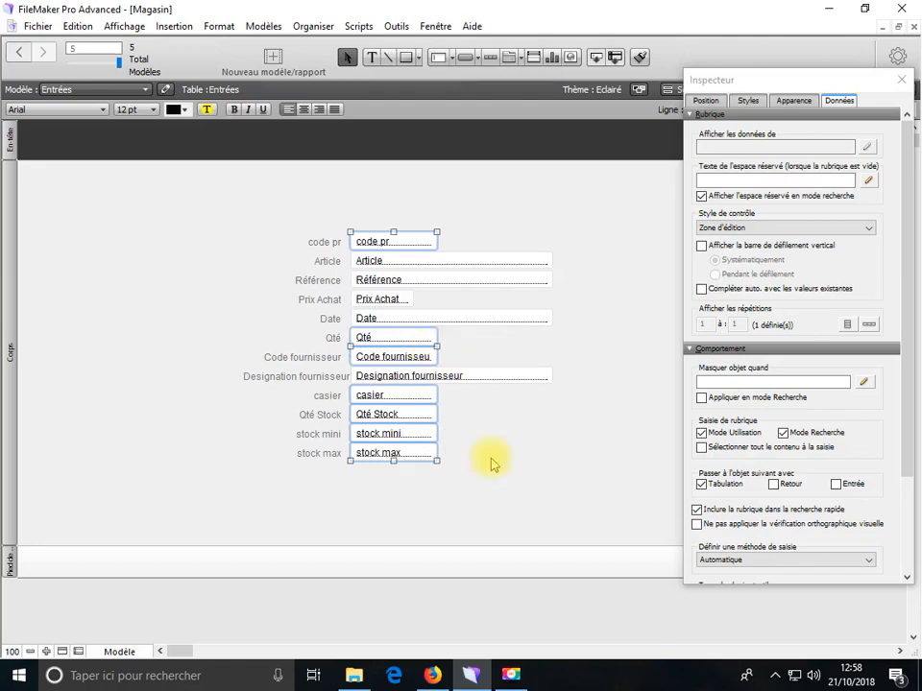
# - Fill all the field boxes of the Entrées layout with a light green background colour
pyautogui.moveTo(423, 500); pyautogui.dragTo(397, 241)
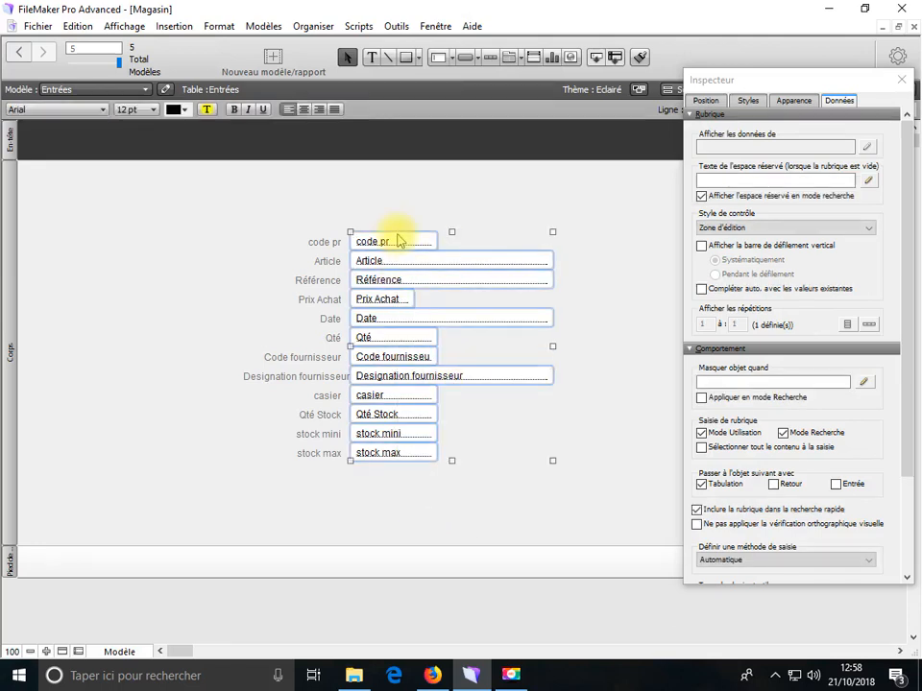
pyautogui.rightClick(398, 241)
pyautogui.moveTo(490, 413)
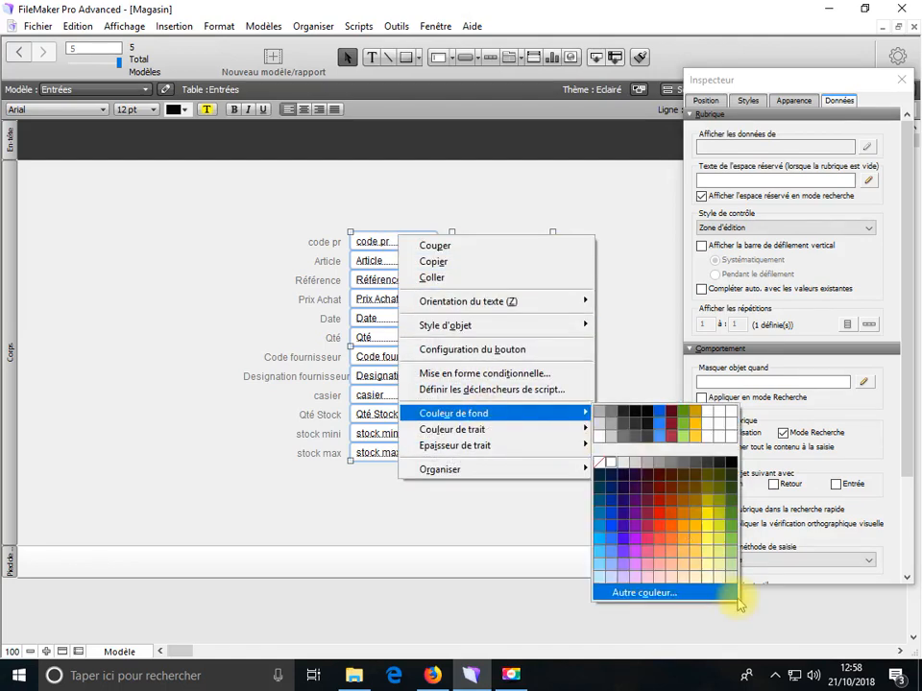
pyautogui.click(734, 578)
pyautogui.click(528, 488)
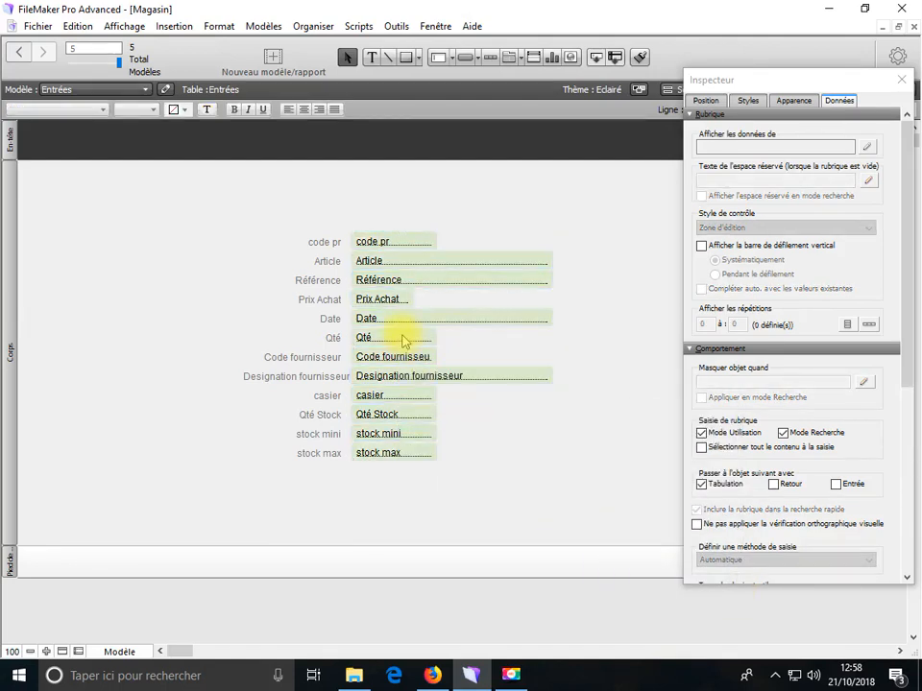
# - Fill the Article, Référence, Designation fournisseur, casier, Qté Stock, stock mini and stock max boxes with a light blue background colour
pyautogui.click(400, 265)
pyautogui.click(402, 283)
pyautogui.keyDown('shift'); pyautogui.click(404, 267); pyautogui.keyUp('shift')
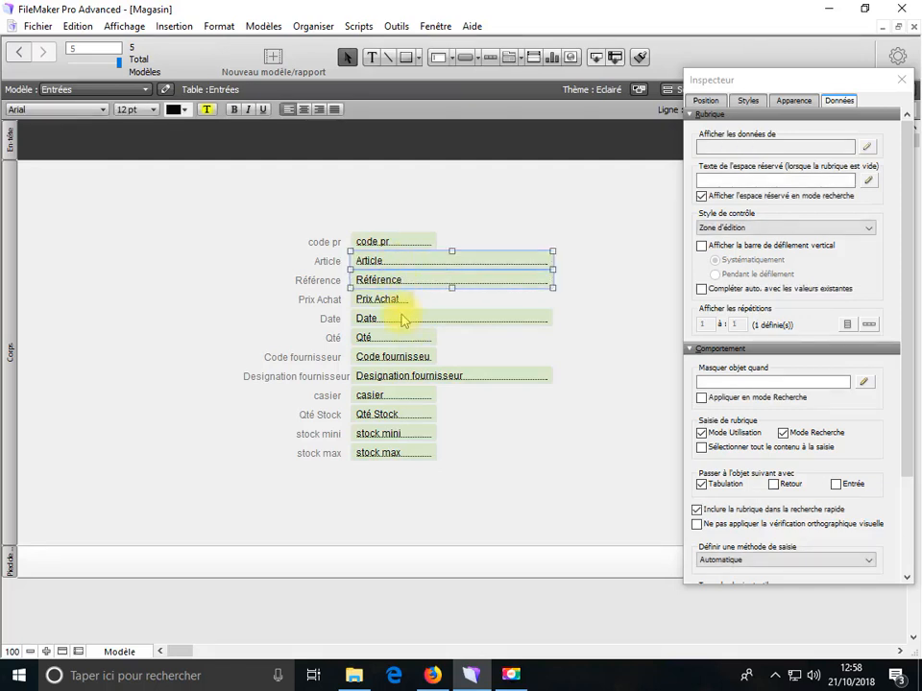
pyautogui.keyDown('shift'); pyautogui.click(397, 305); pyautogui.keyUp('shift')
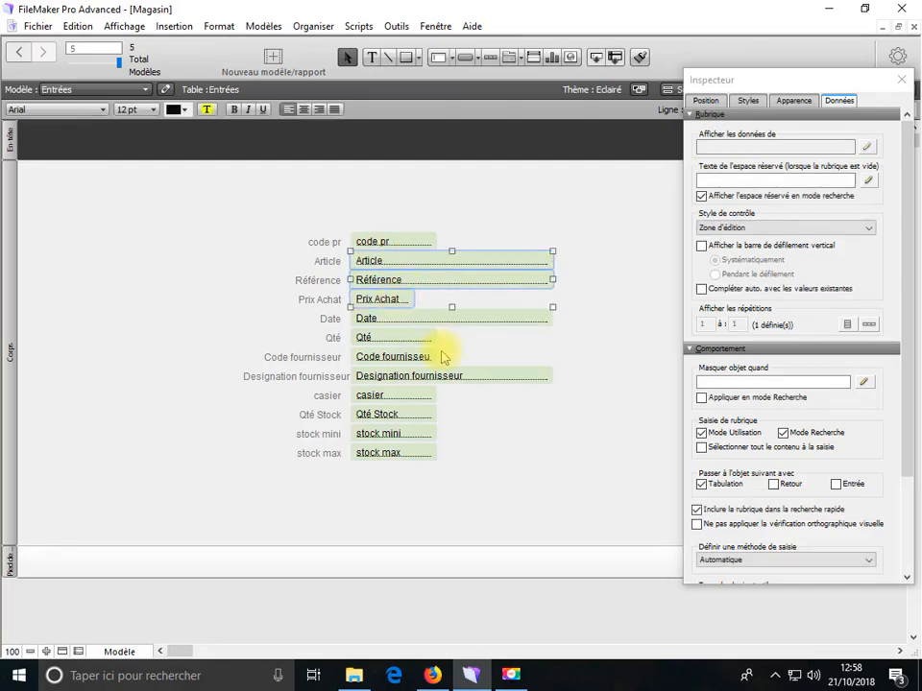
pyautogui.keyDown('shift'); pyautogui.click(402, 306); pyautogui.keyUp('shift')
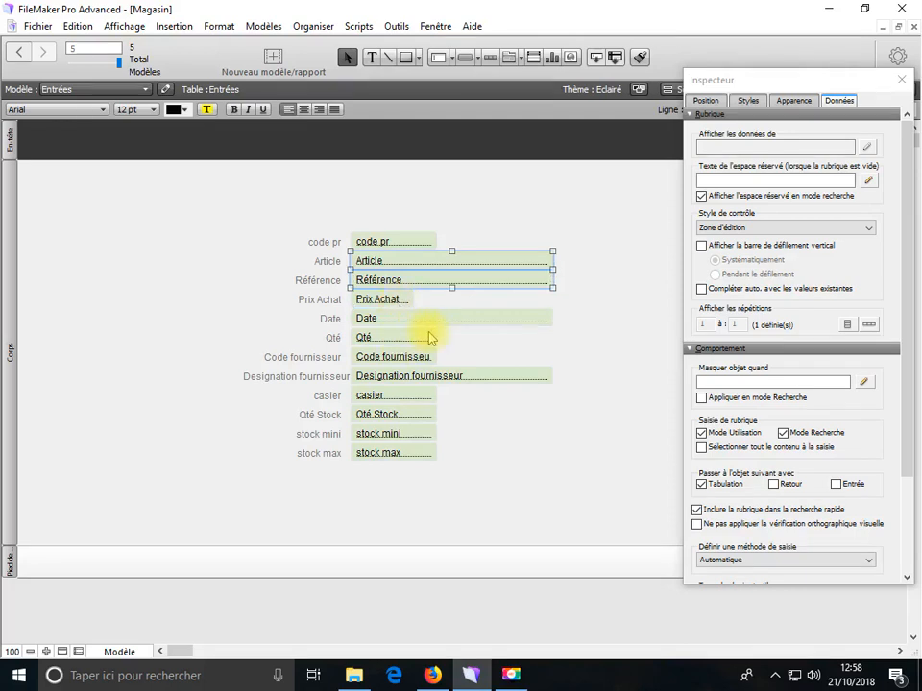
pyautogui.keyDown('shift'); pyautogui.click(413, 385); pyautogui.keyUp('shift')
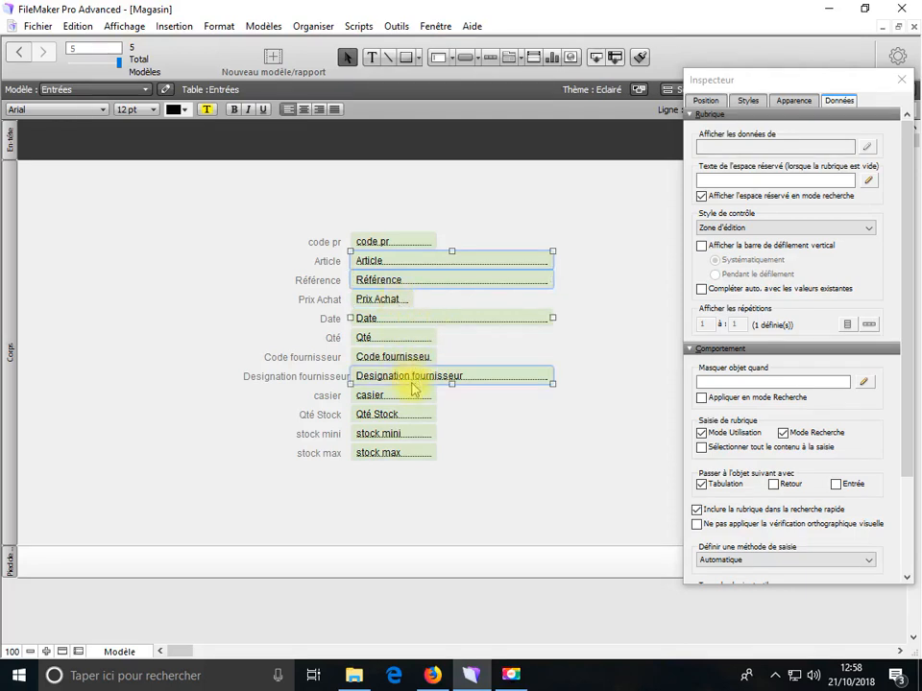
pyautogui.keyDown('shift'); pyautogui.click(390, 439); pyautogui.keyUp('shift')
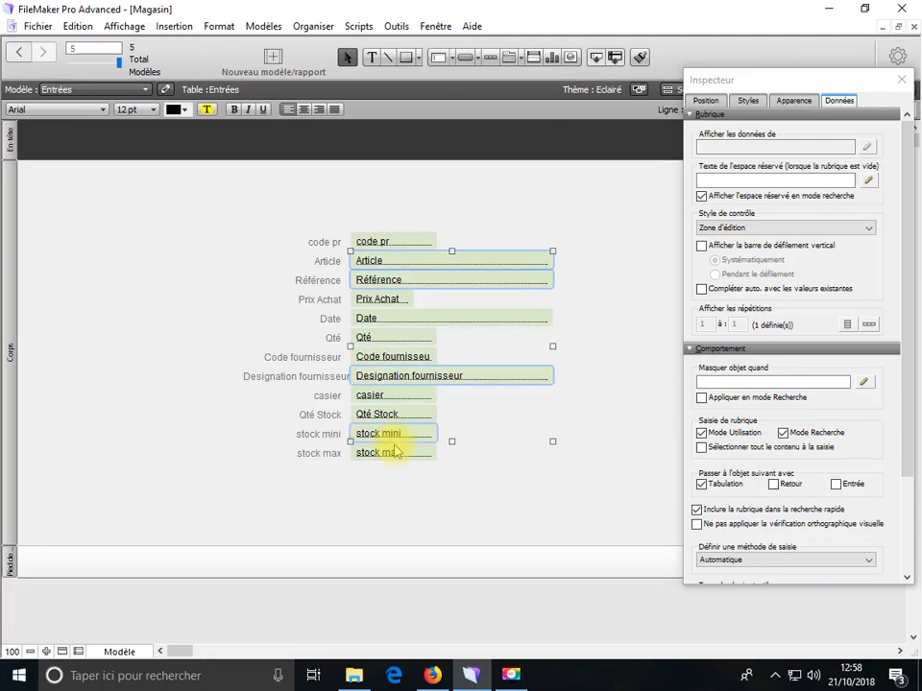
pyautogui.keyDown('shift'); pyautogui.click(396, 455); pyautogui.keyUp('shift')
pyautogui.keyDown('shift'); pyautogui.click(402, 416); pyautogui.keyUp('shift')
pyautogui.rightClick(402, 397)
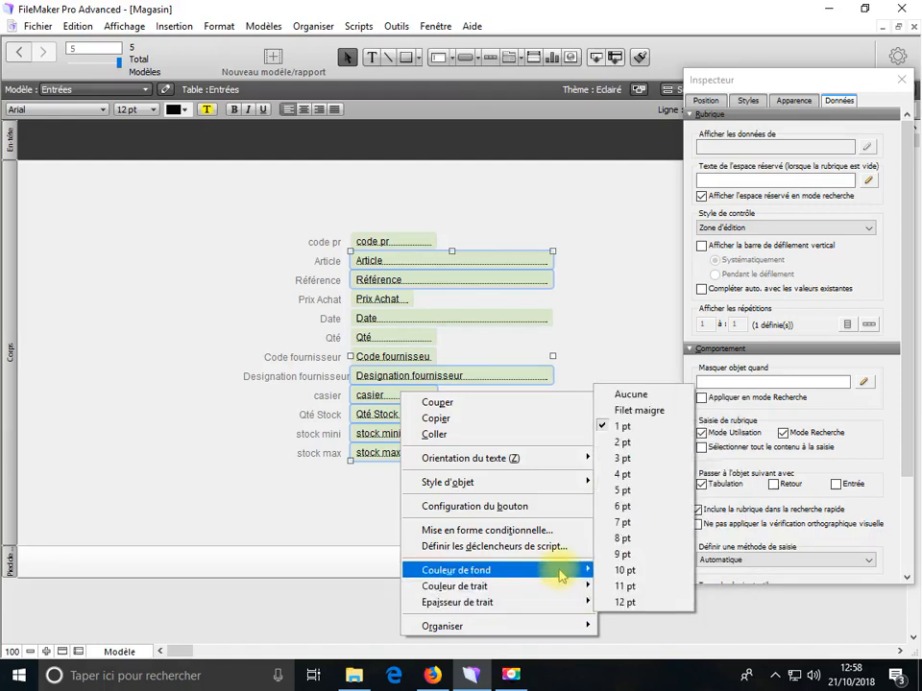
pyautogui.moveTo(562, 574)
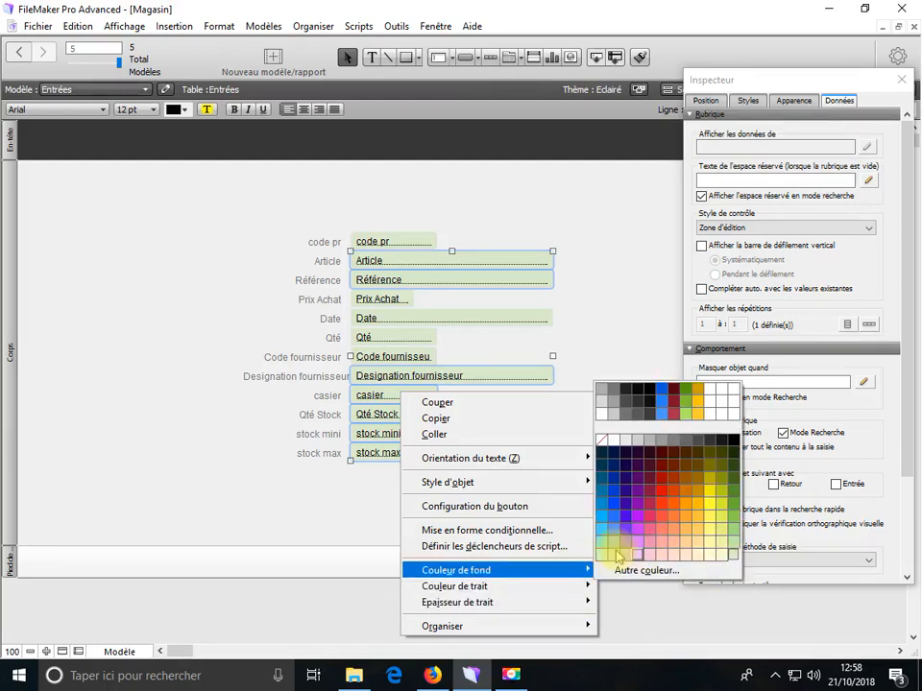
pyautogui.click(613, 556)
# - Narrow the Date box to about 4 cm and make it a Calendrier déroulant with the show/hide calendar icon included
pyautogui.click(457, 321)
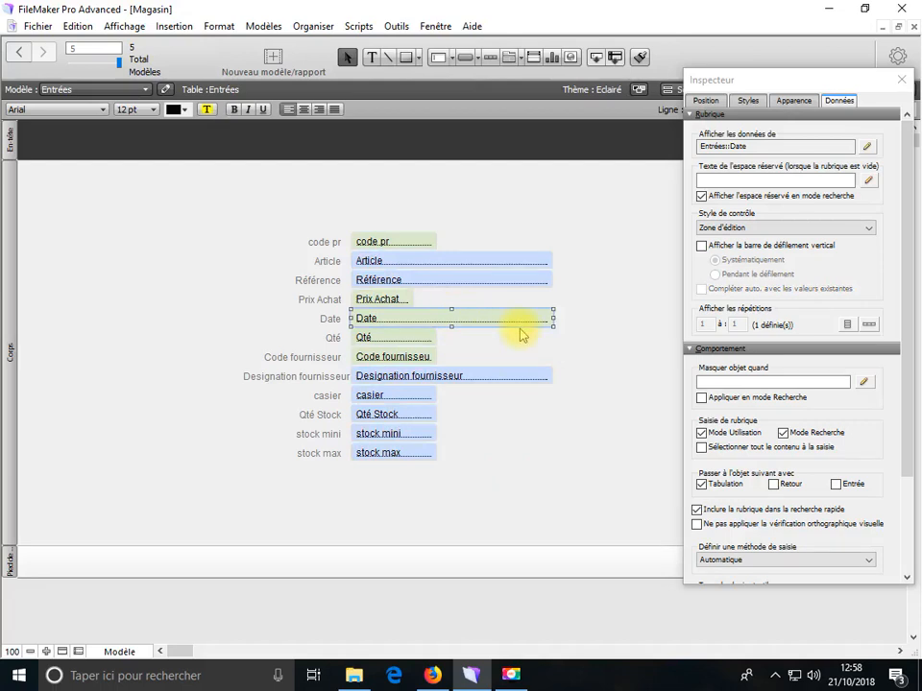
pyautogui.moveTo(554, 318); pyautogui.dragTo(442, 317)
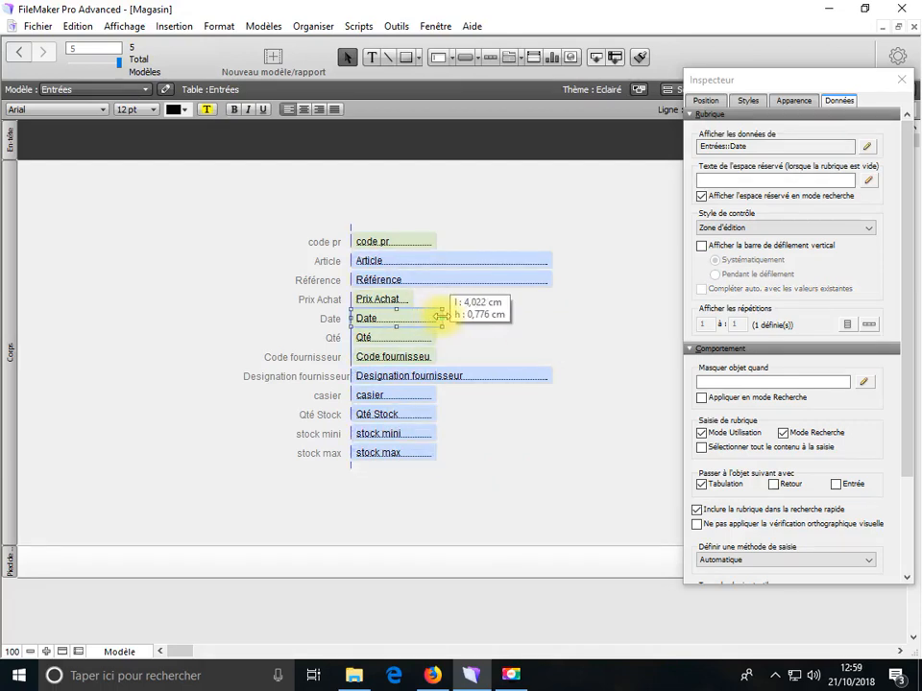
pyautogui.click(780, 229)
pyautogui.click(758, 284)
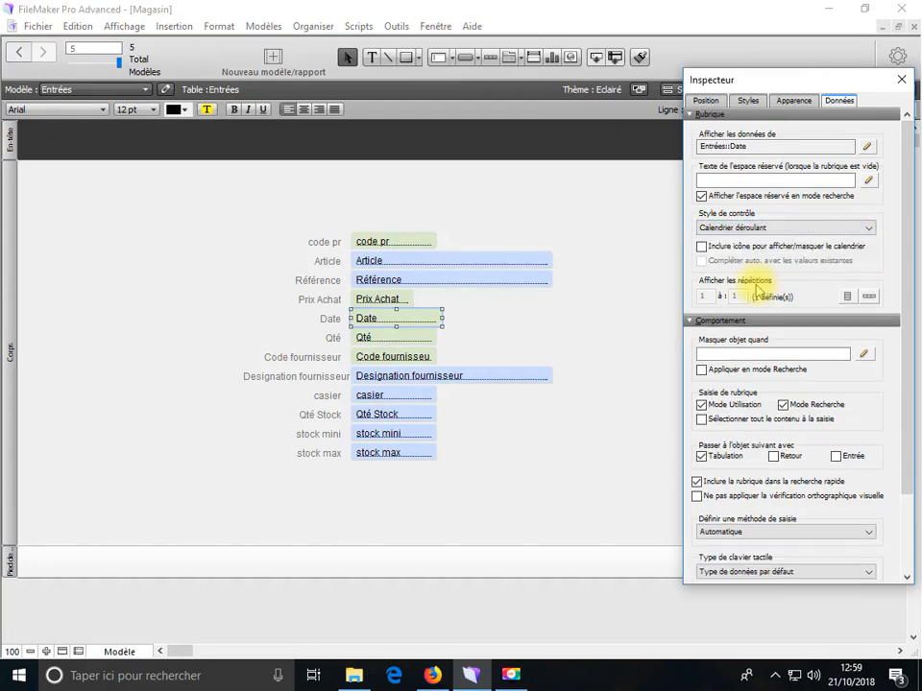
pyautogui.click(702, 247)
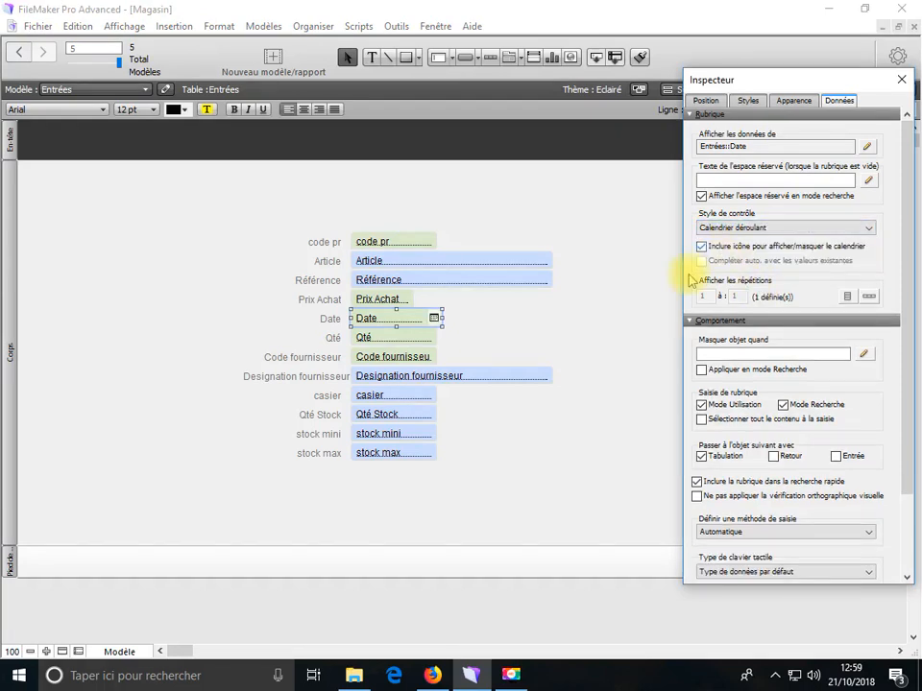
# - Save the Entrées layout changes and create a new record in Utilisation mode
pyautogui.click(119, 650)
pyautogui.click(169, 583)
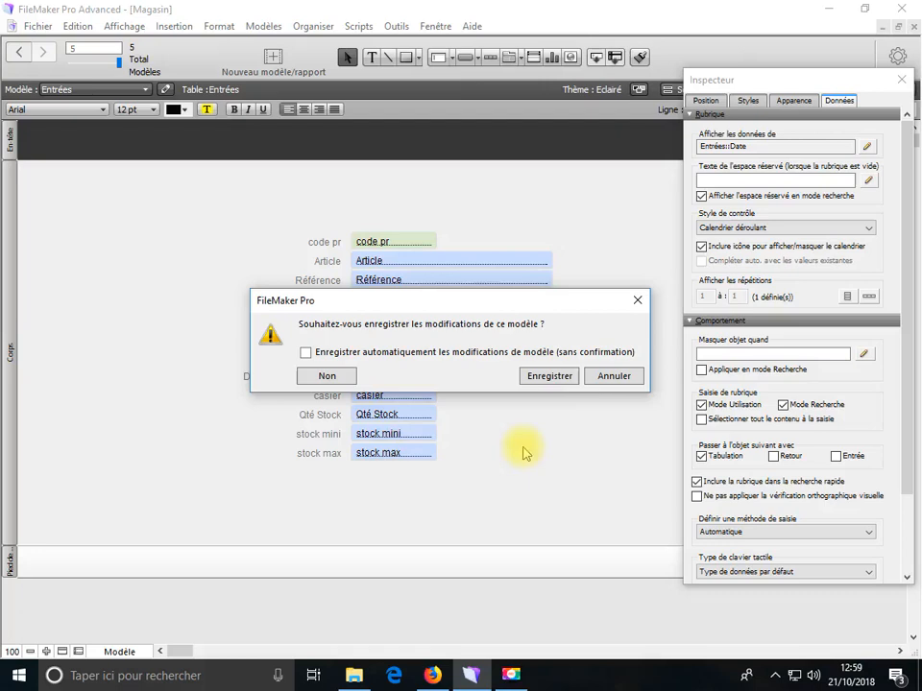
pyautogui.click(552, 381)
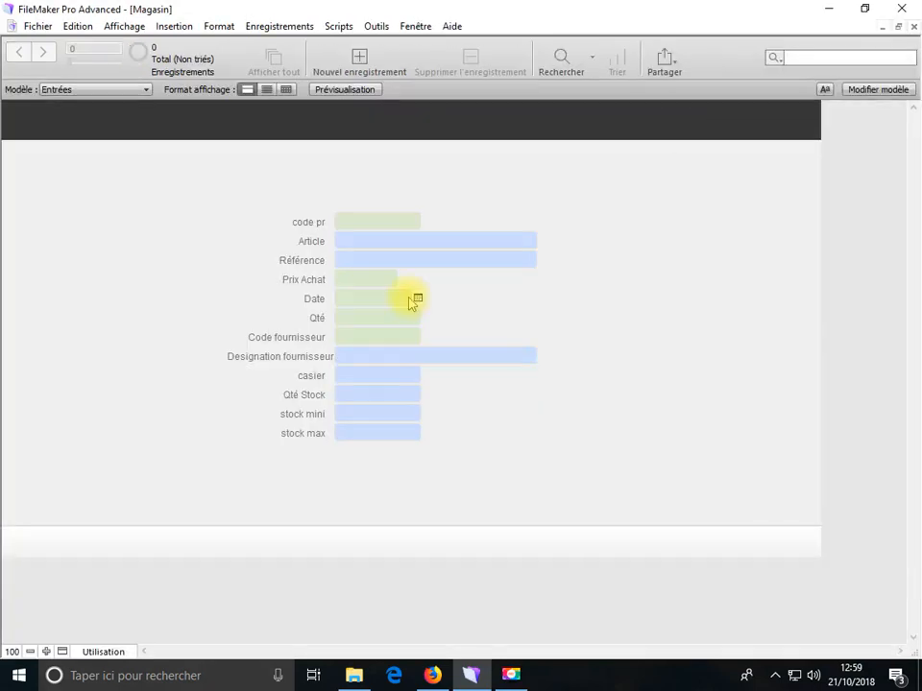
pyautogui.click(358, 59)
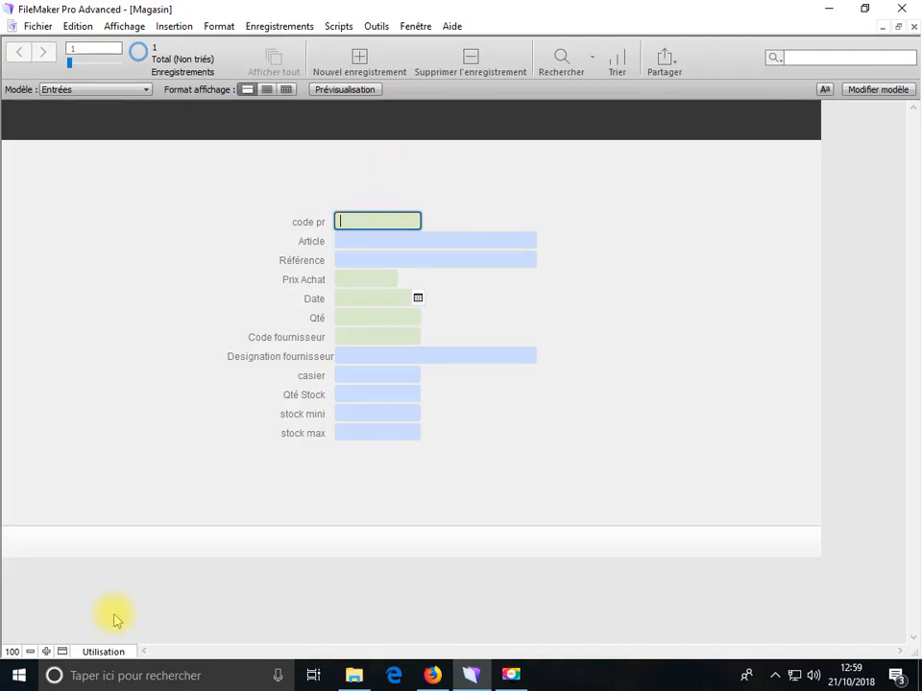
# - Return the Entrées layout to Modèle mode and set the code pr box's control style to Liste déroulante
pyautogui.click(103, 652)
pyautogui.click(105, 616)
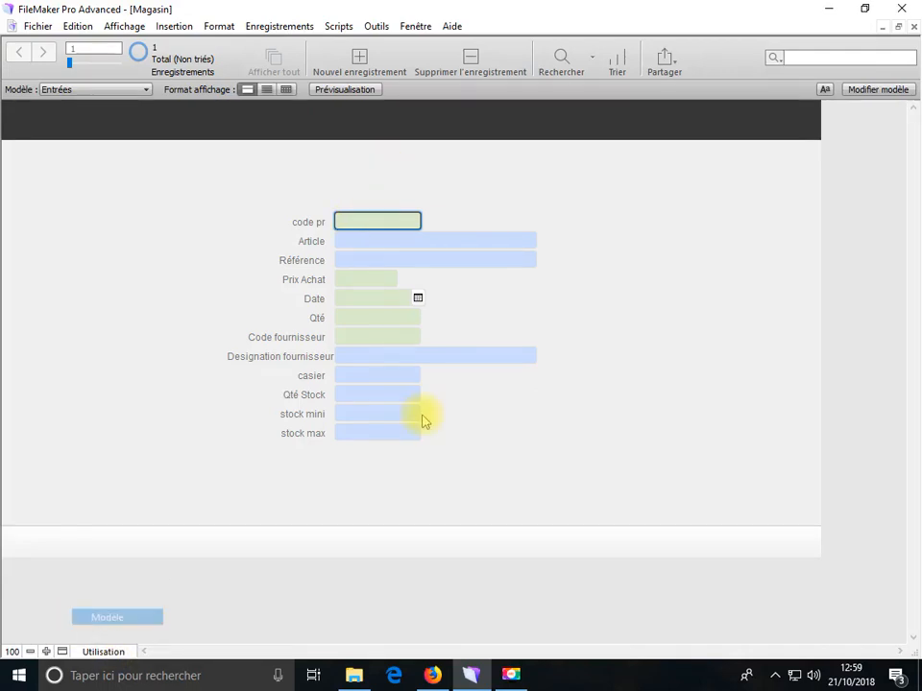
pyautogui.doubleClick(413, 244)
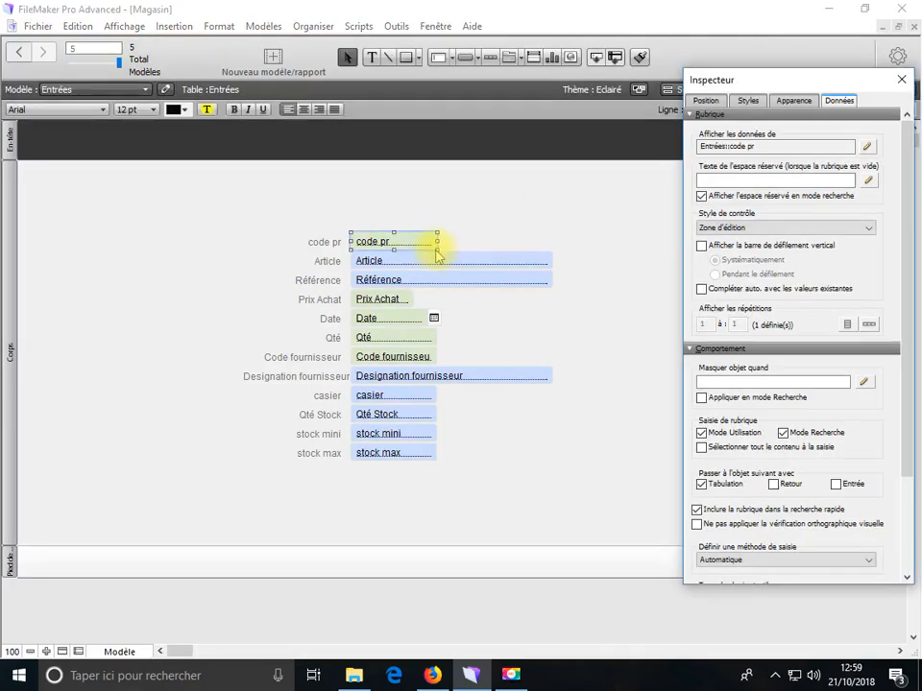
pyautogui.press('Return')
pyautogui.click(726, 230)
pyautogui.click(725, 243)
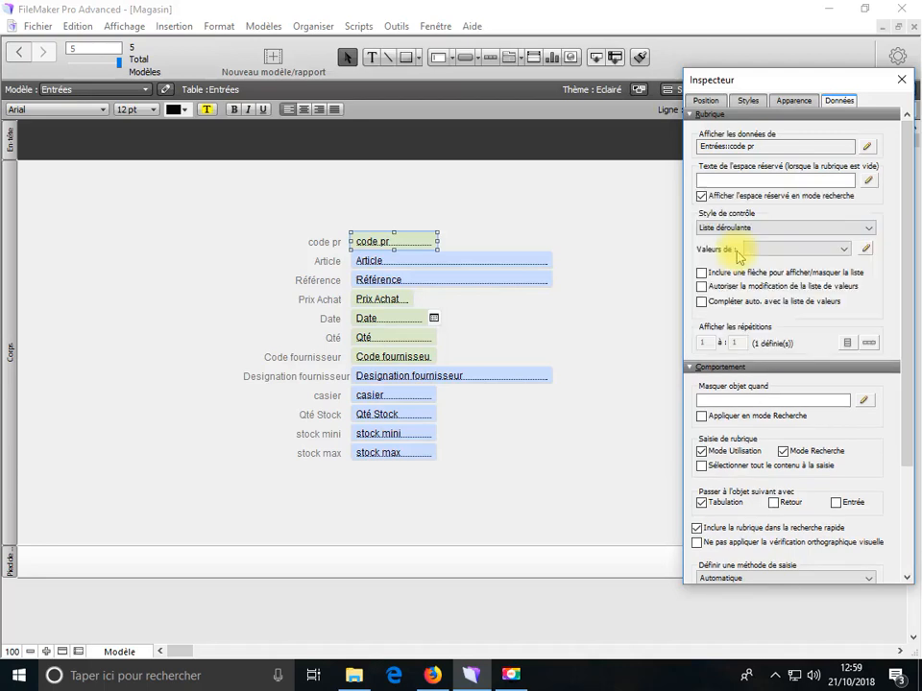
# - Create a value list named produit from Stock's Code Pr, also showing Article as second field, and assign it to the code pr box
pyautogui.click(868, 251)
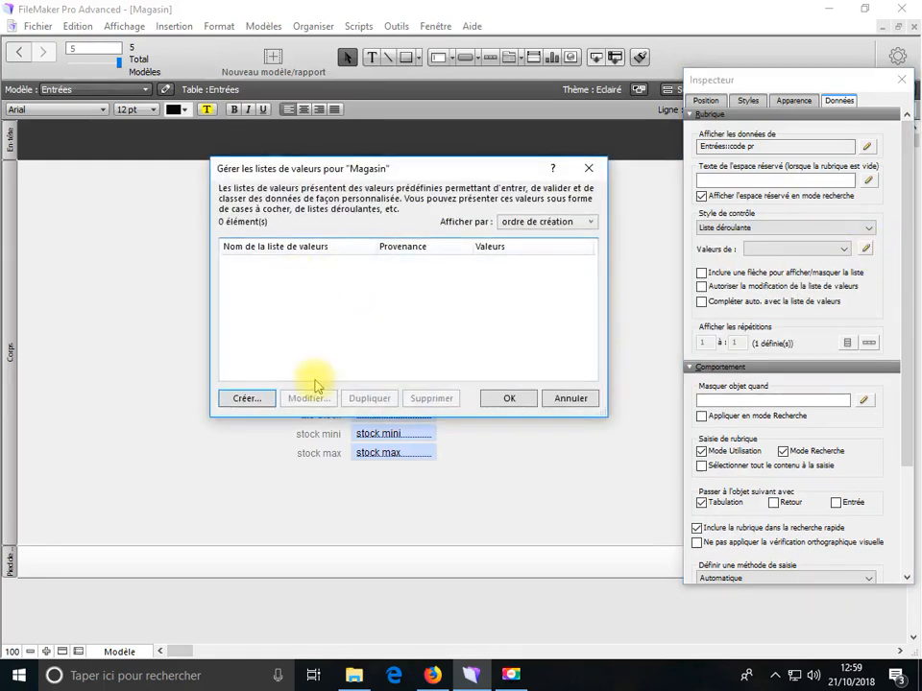
pyautogui.click(246, 399)
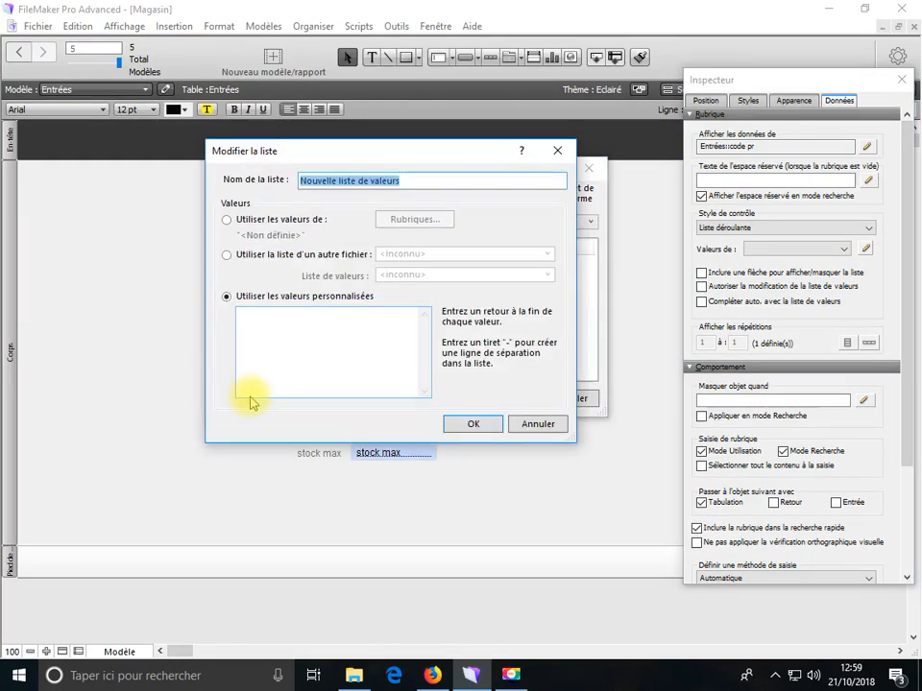
pyautogui.write('produ')
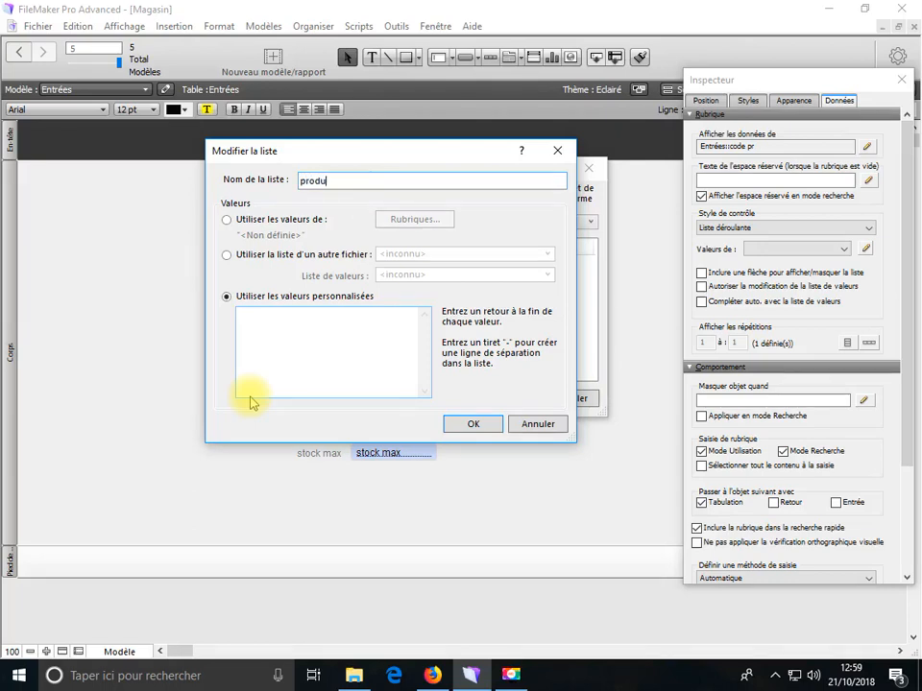
pyautogui.click(247, 223)
pyautogui.click(274, 189)
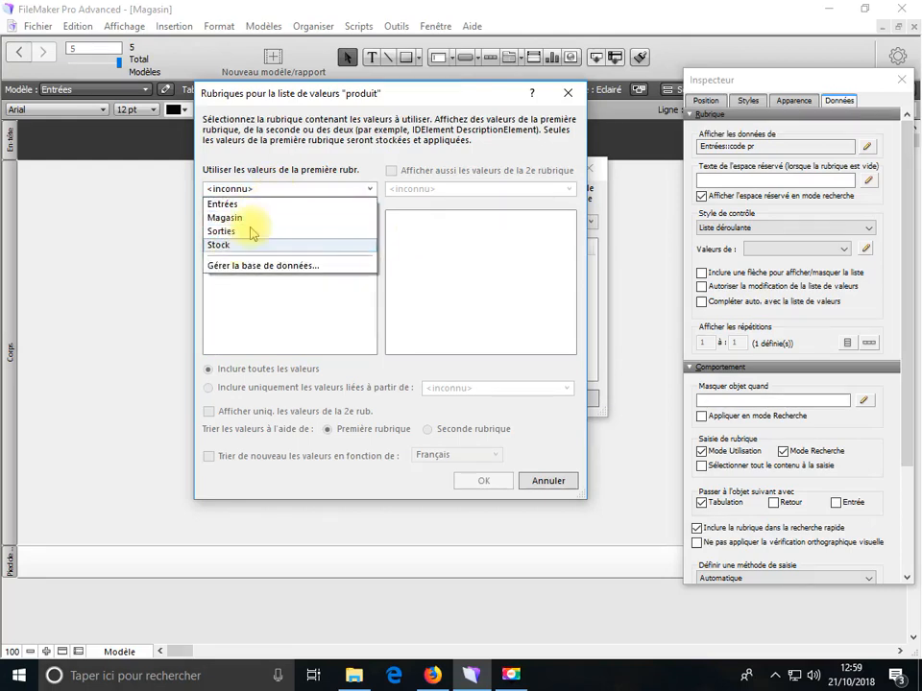
pyautogui.click(240, 245)
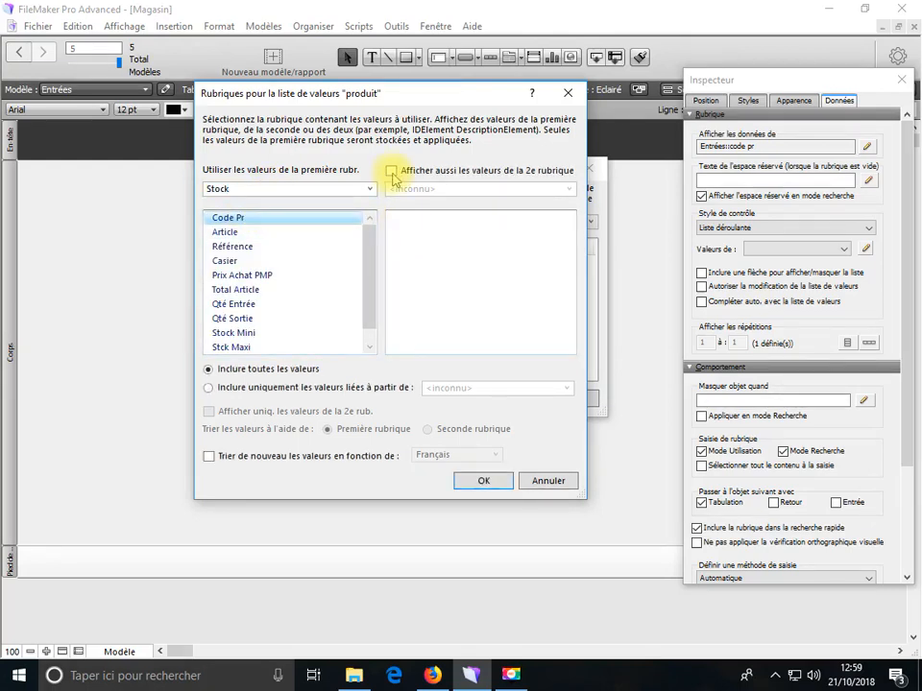
pyautogui.click(391, 171)
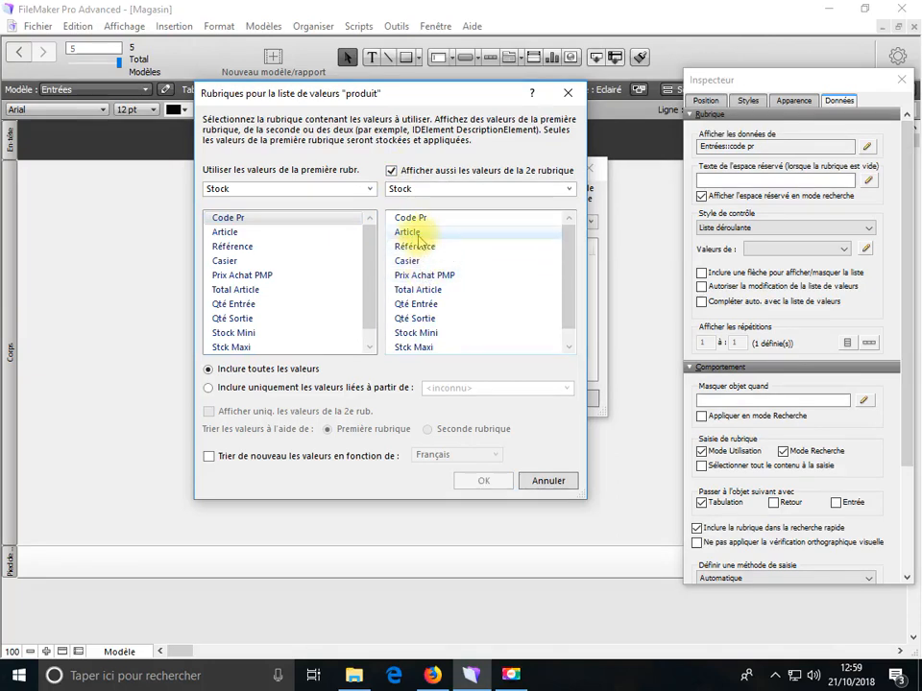
pyautogui.click(417, 234)
pyautogui.click(483, 480)
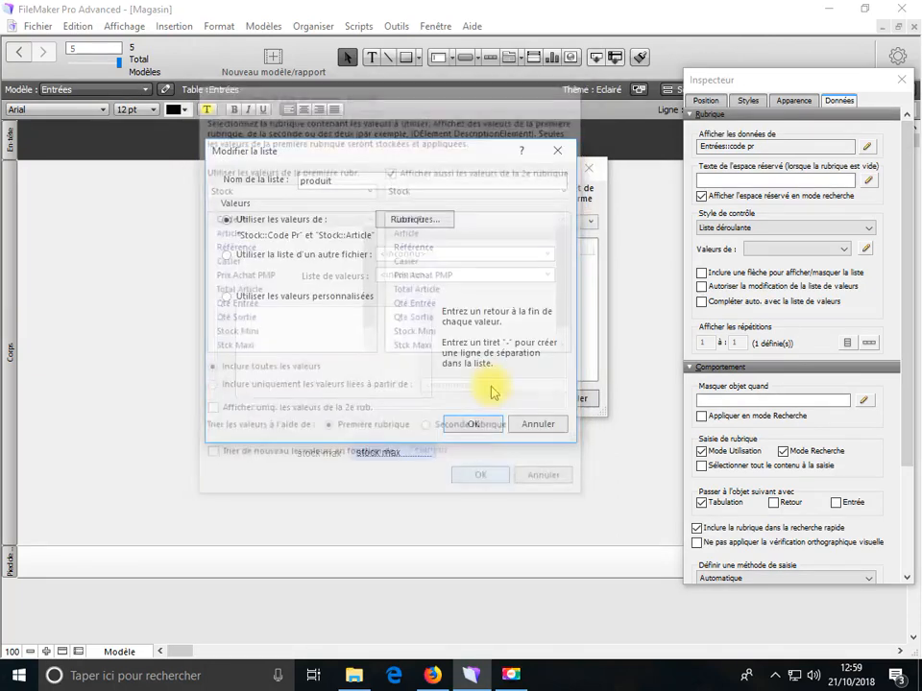
pyautogui.click(480, 424)
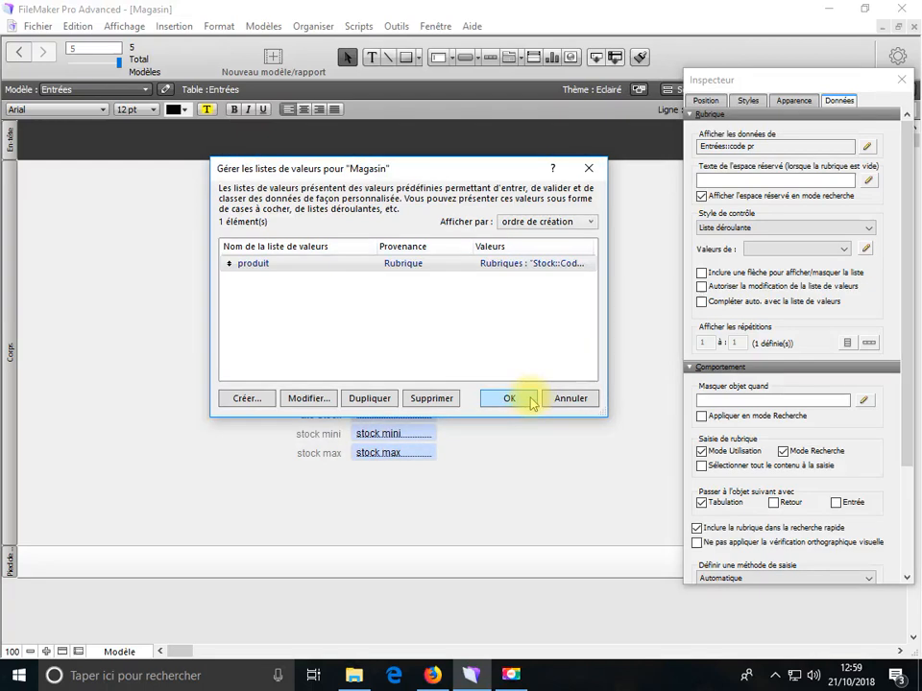
pyautogui.click(530, 400)
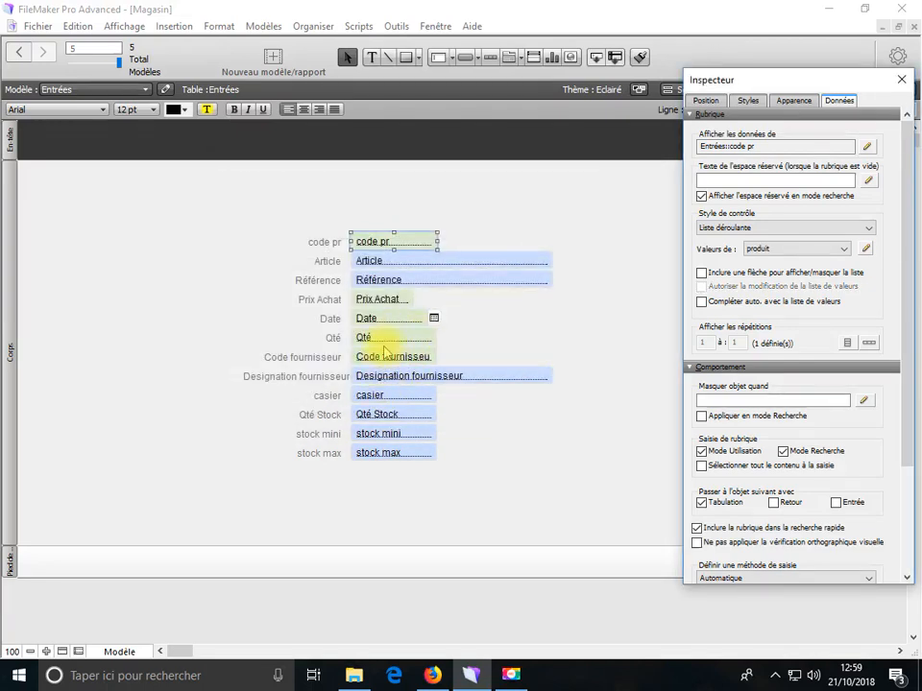
# - Set the Code fournisseur box's control style to Liste déroulante
pyautogui.click(392, 359)
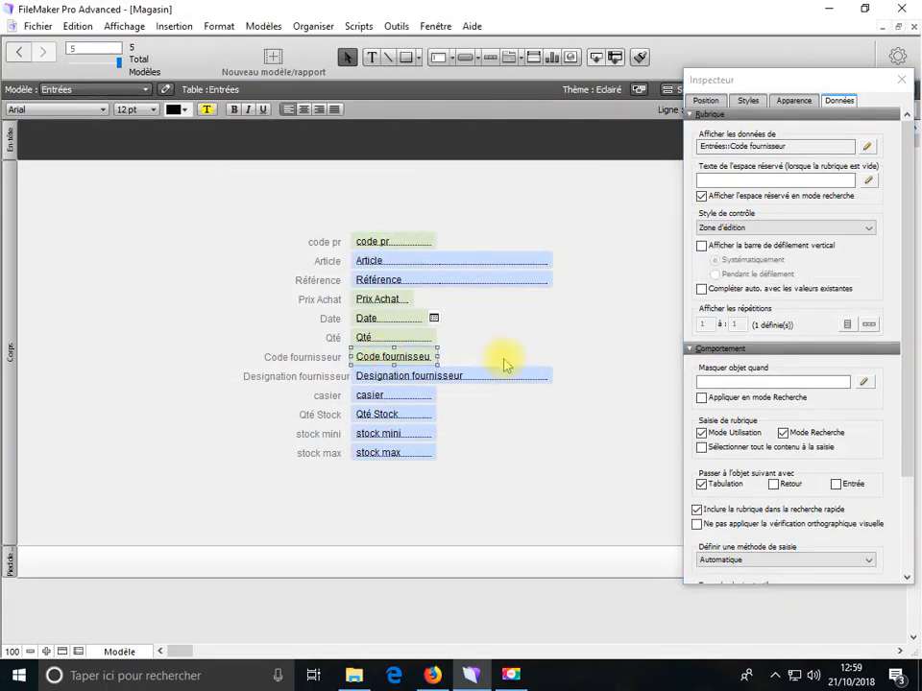
pyautogui.click(869, 227)
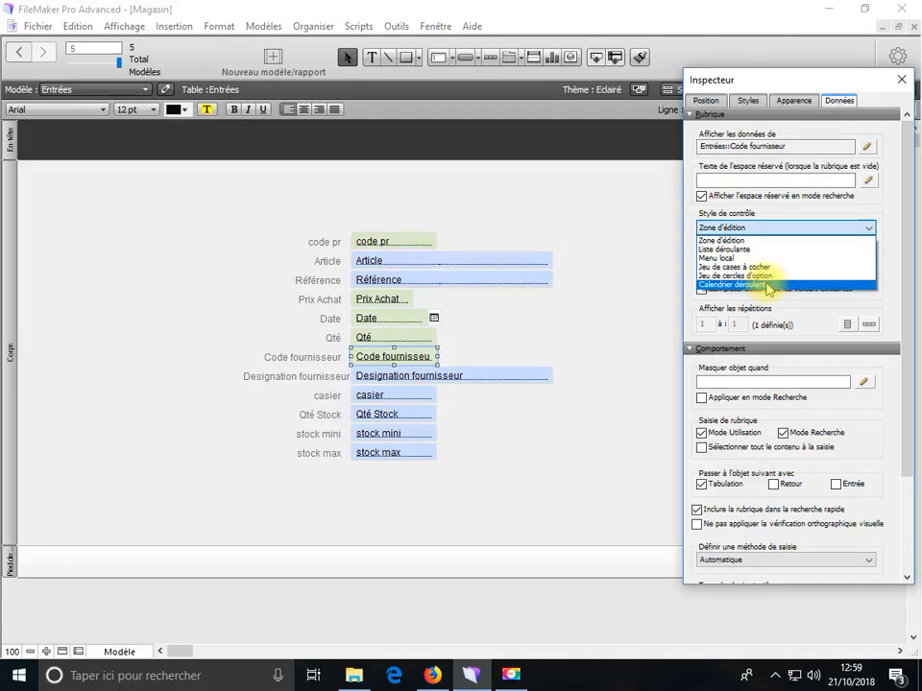
pyautogui.click(739, 249)
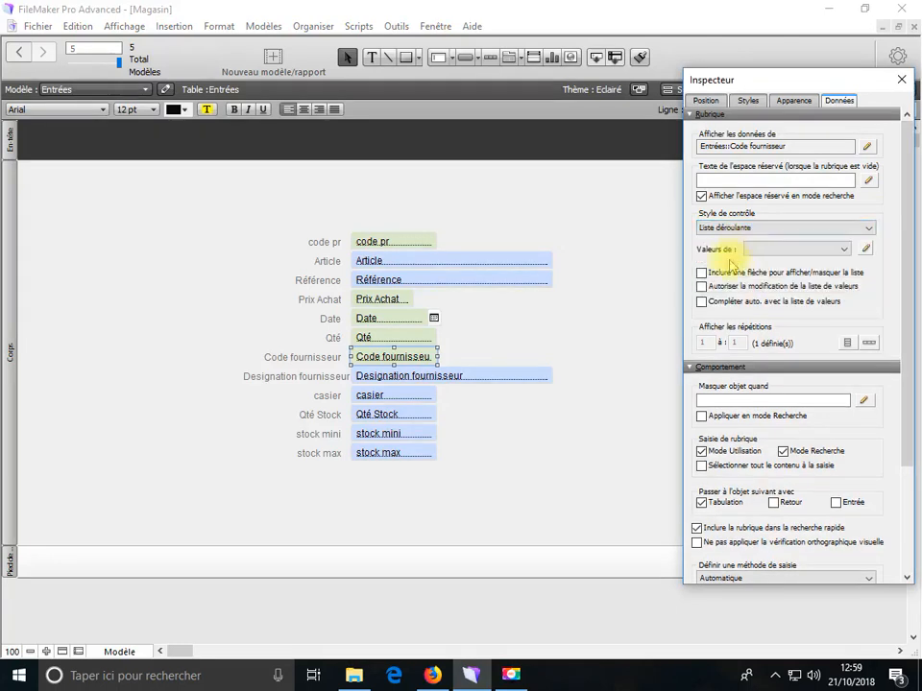
pyautogui.click(865, 252)
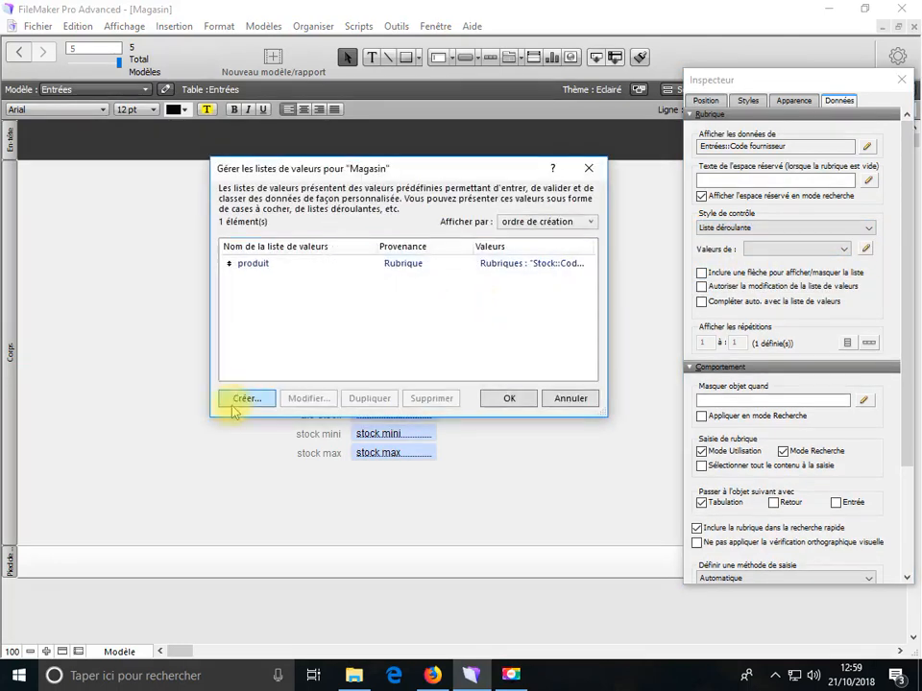
pyautogui.click(246, 399)
pyautogui.write('fournisseur')
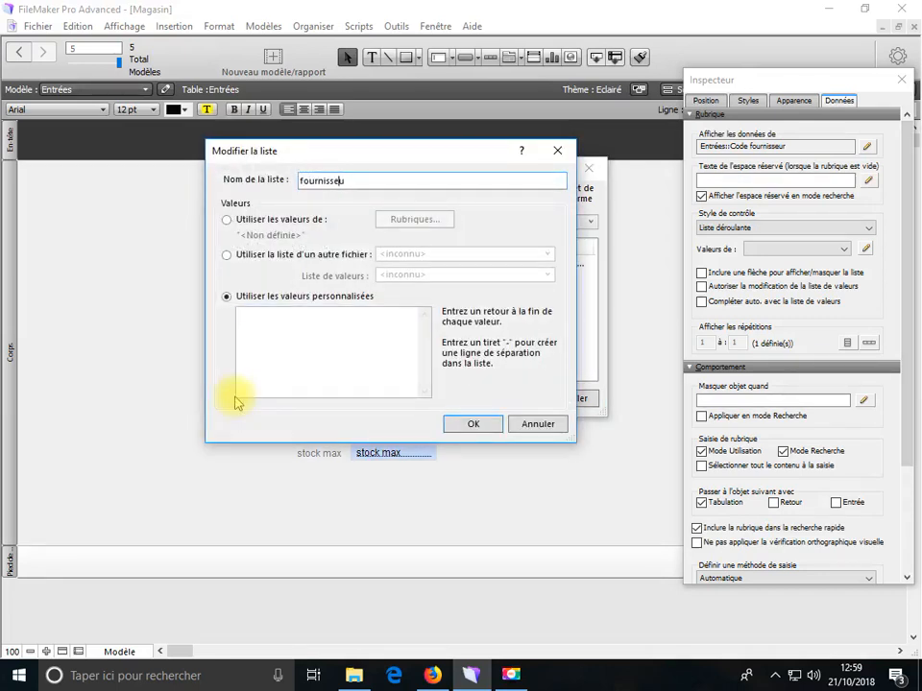
pyautogui.click(261, 223)
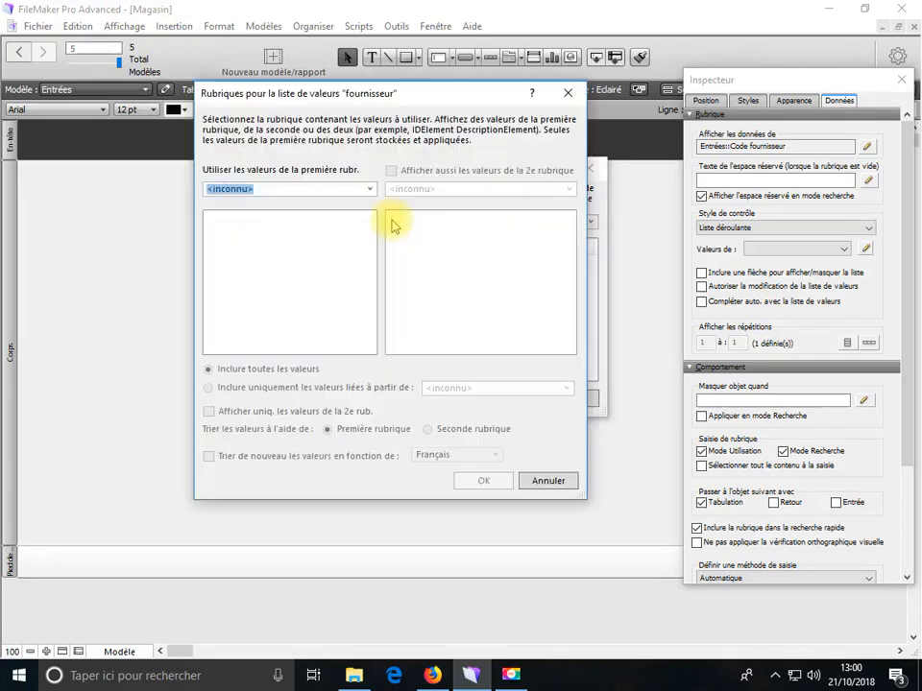
pyautogui.click(301, 189)
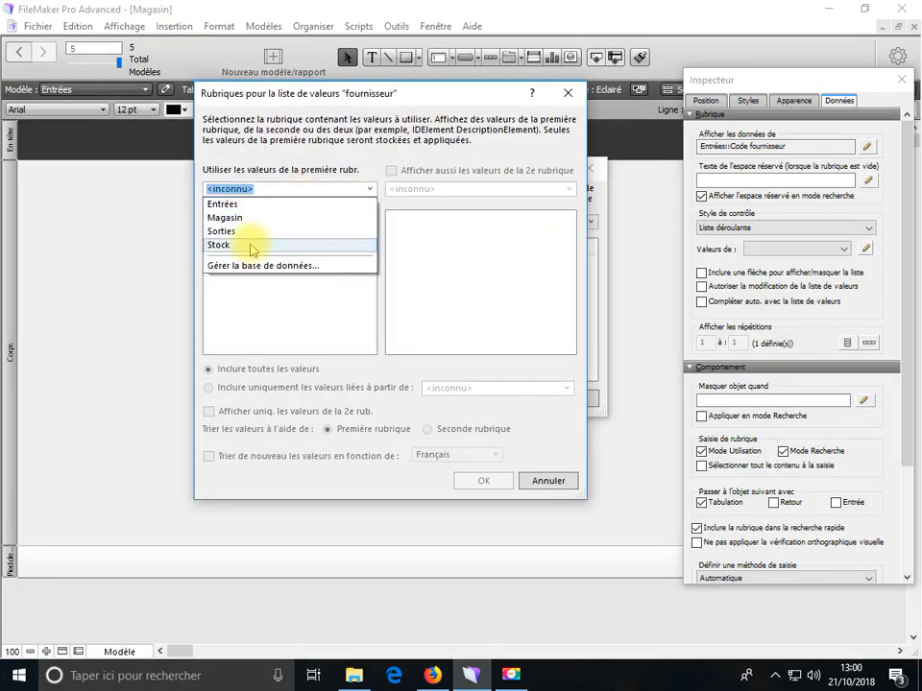
pyautogui.click(544, 488)
pyautogui.click(545, 483)
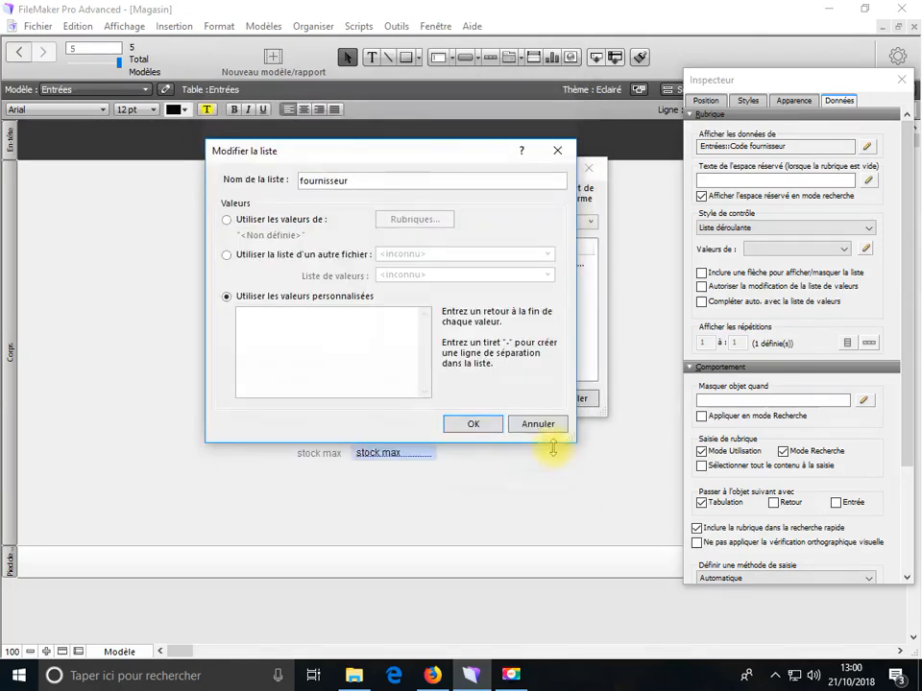
pyautogui.click(529, 428)
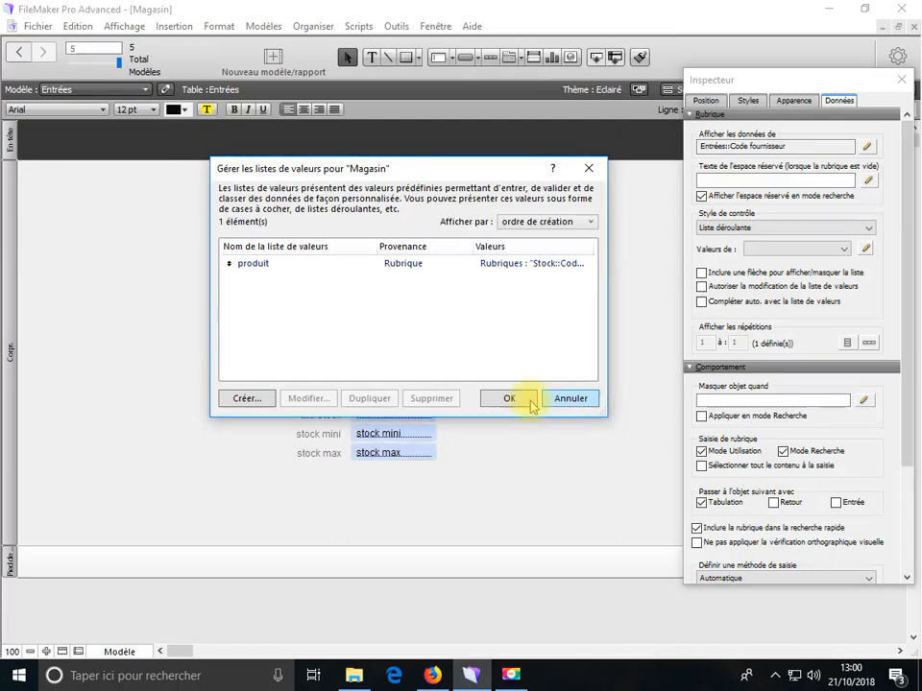
pyautogui.click(506, 401)
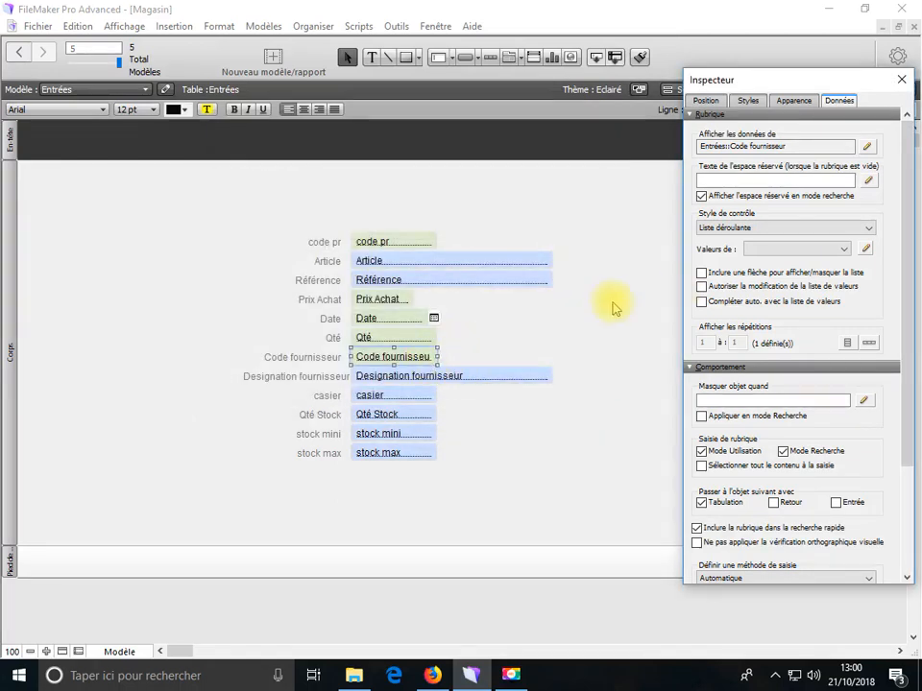
# - Include the show/hide arrow on the code pr list and enable auto-completion with the value list
pyautogui.click(394, 242)
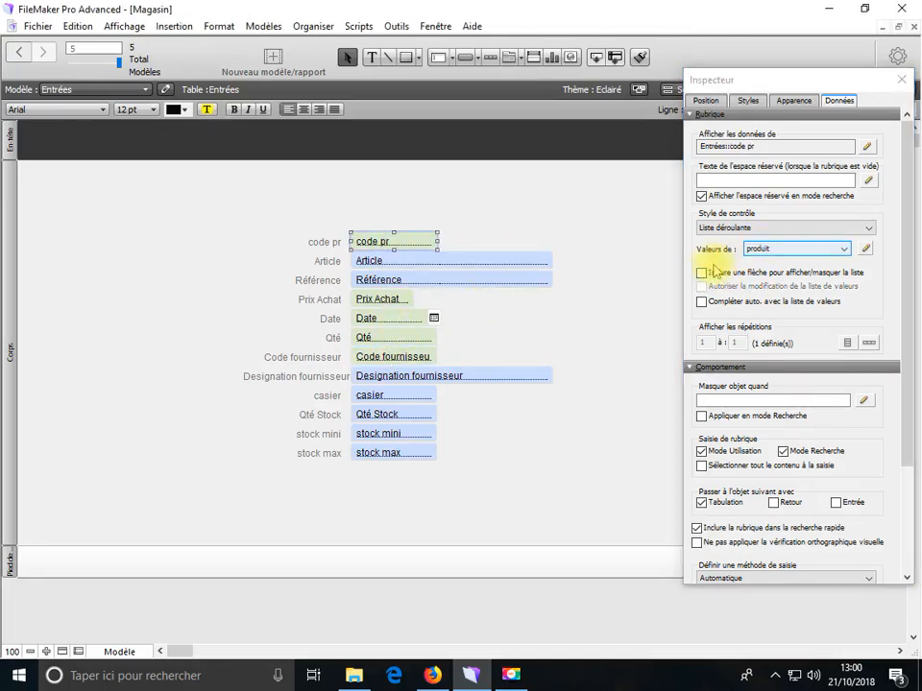
pyautogui.click(702, 272)
pyautogui.click(702, 302)
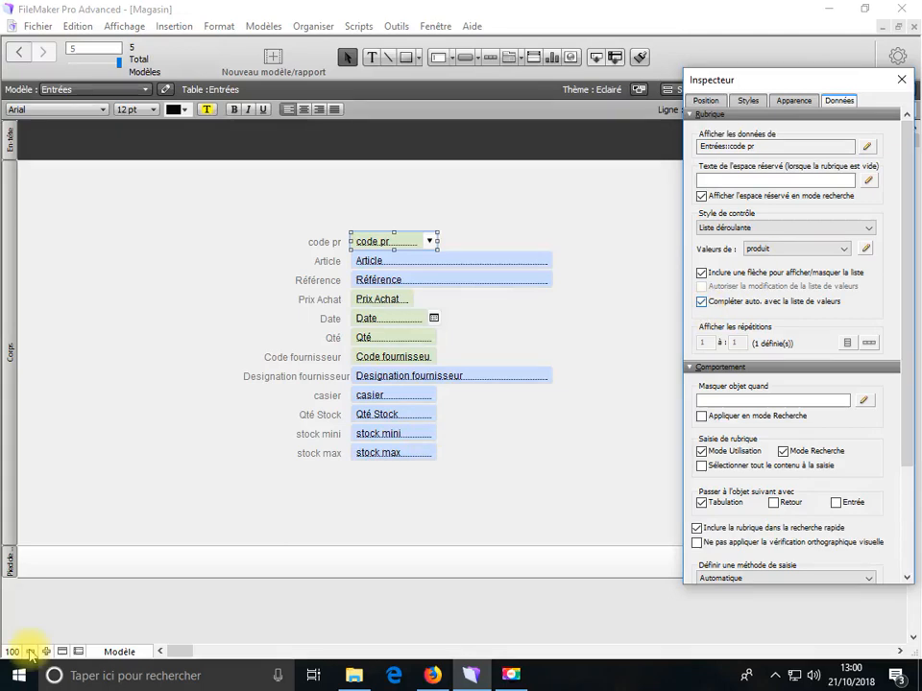
# - Switch to Utilisation mode, saving the layout, and choose 000100 Filtre à air as the record's code pr
pyautogui.click(119, 652)
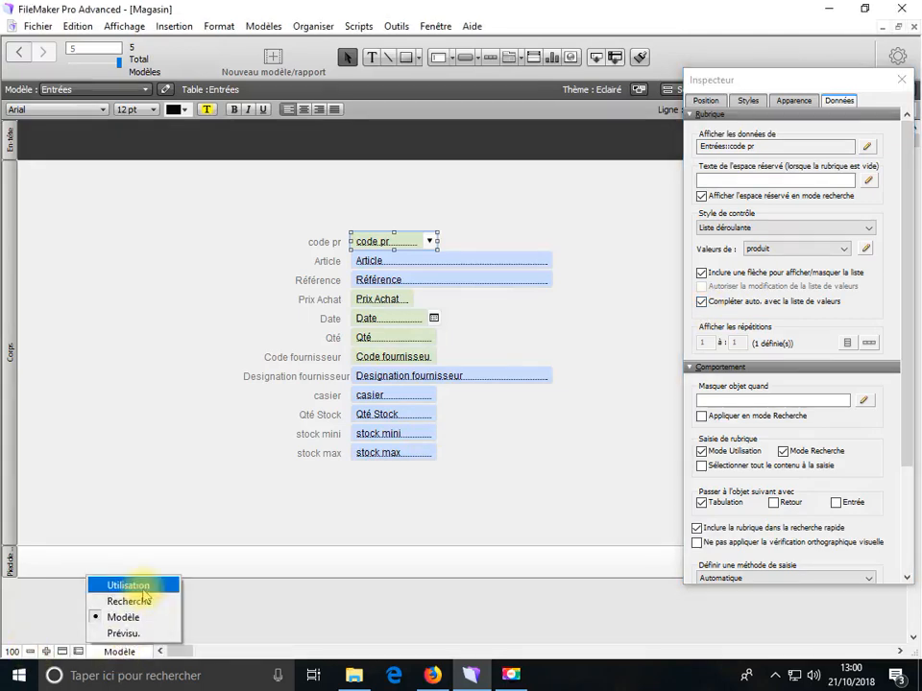
pyautogui.click(142, 588)
pyautogui.click(545, 376)
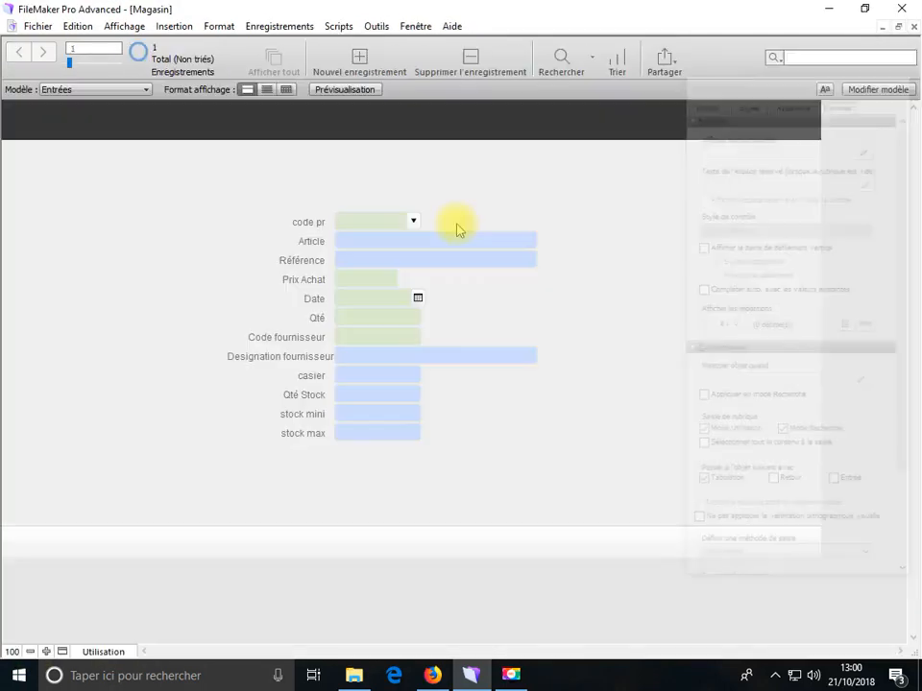
pyautogui.click(411, 225)
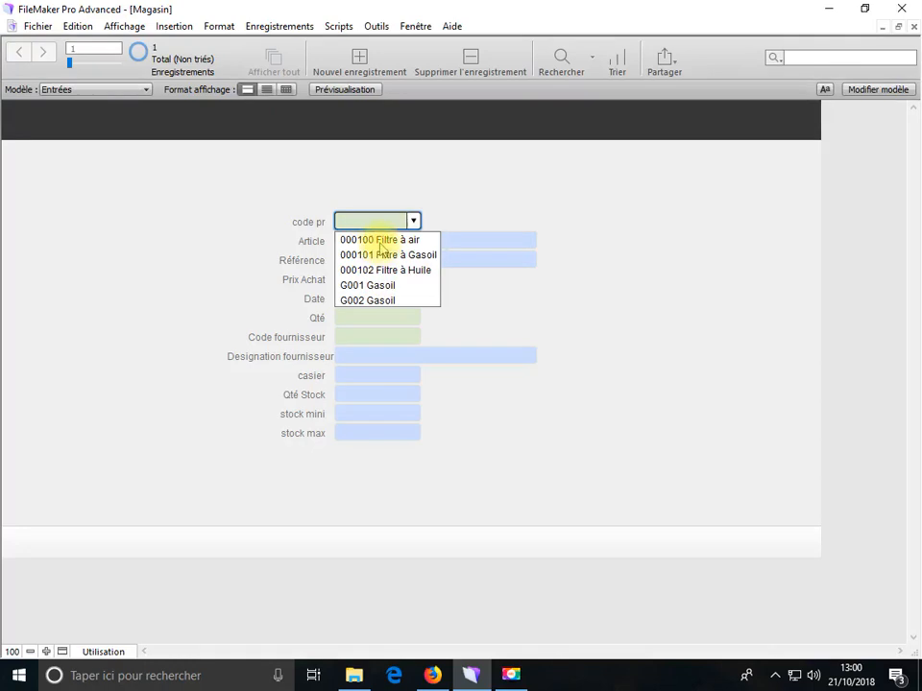
pyautogui.click(381, 240)
pyautogui.click(495, 291)
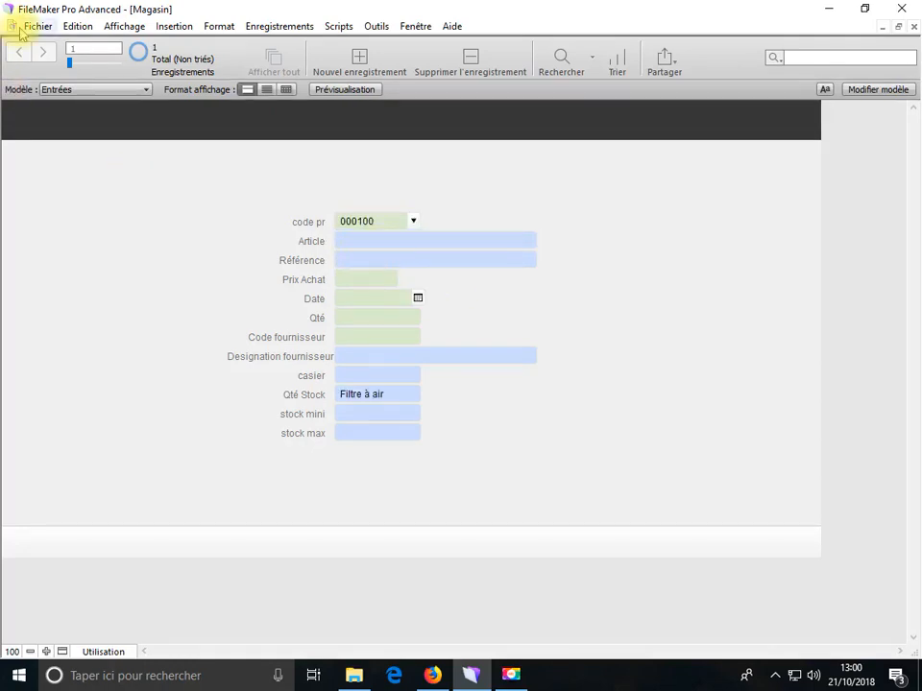
# - Change the Article field of the Entrées table to the Calcul type in the database definition
pyautogui.click(37, 26)
pyautogui.moveTo(61, 182)
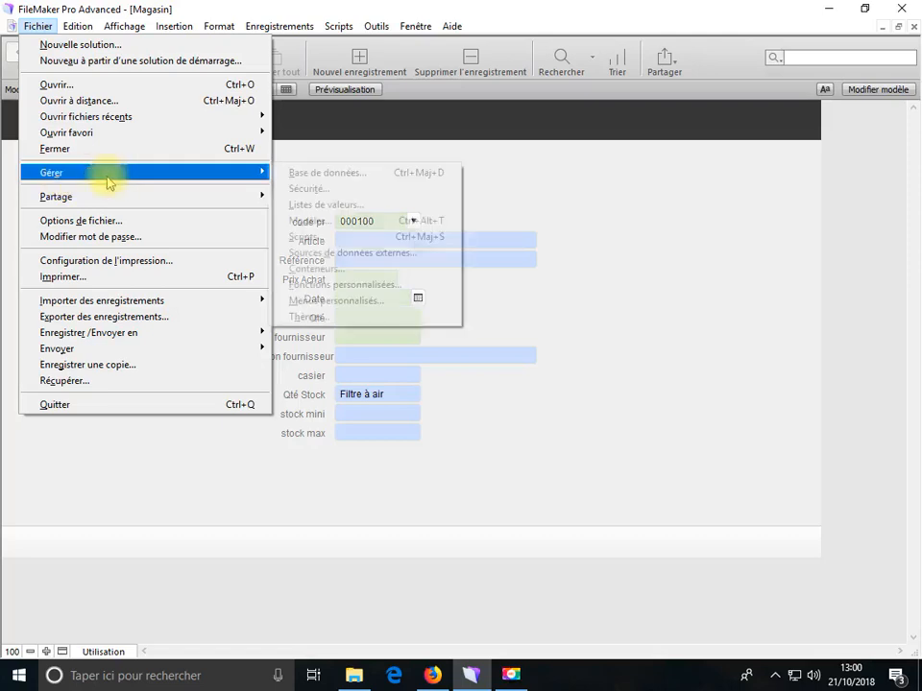
pyautogui.click(278, 176)
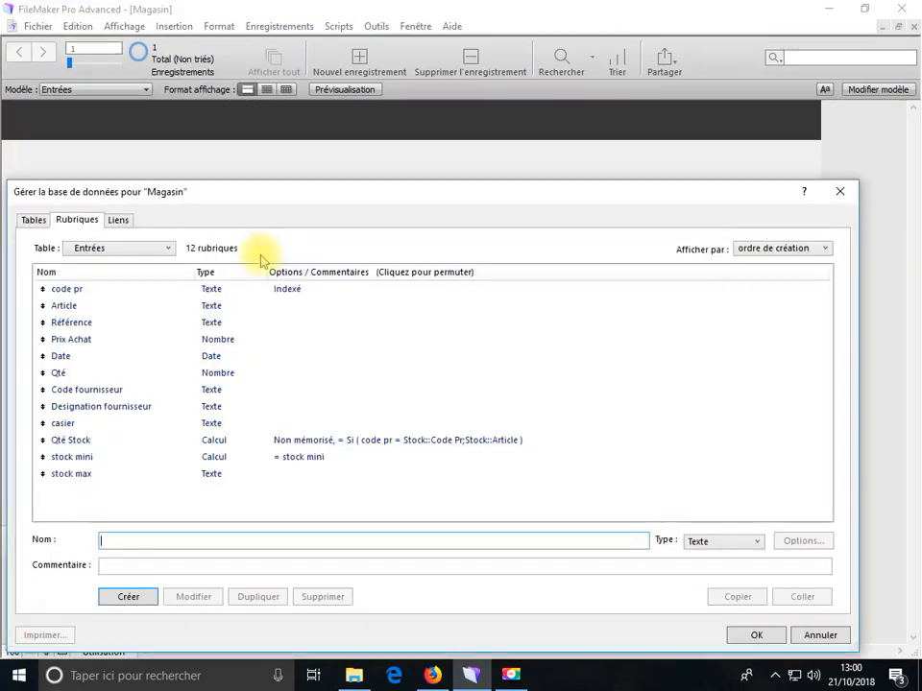
pyautogui.click(76, 306)
pyautogui.click(705, 543)
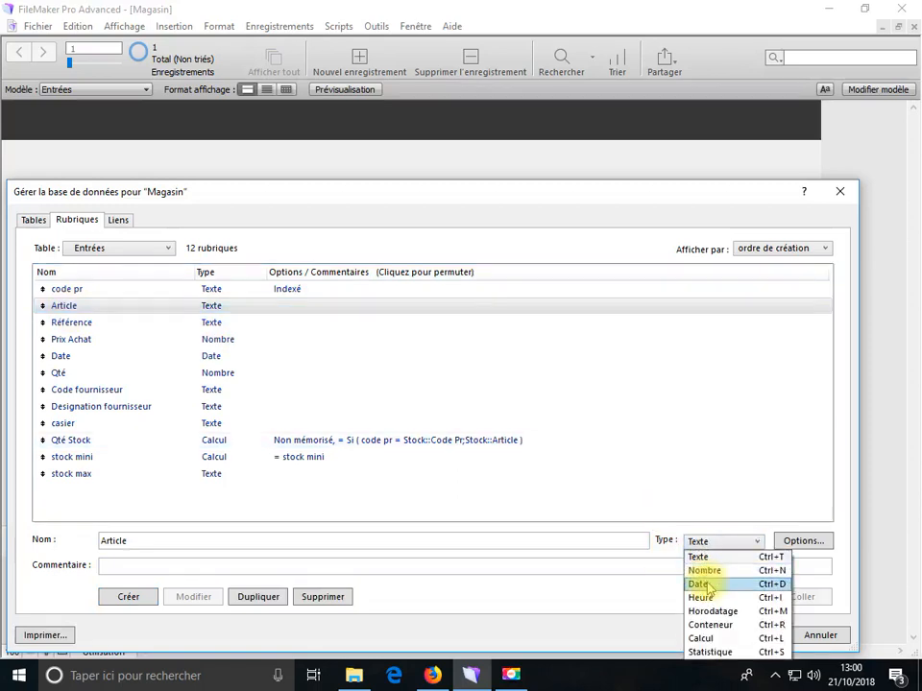
pyautogui.click(706, 638)
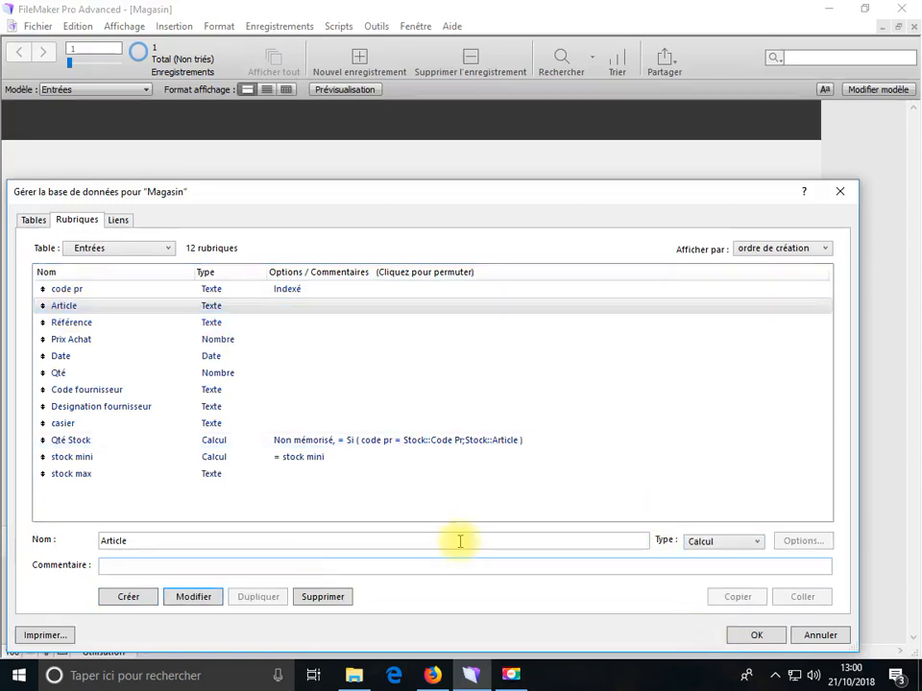
pyautogui.click(202, 605)
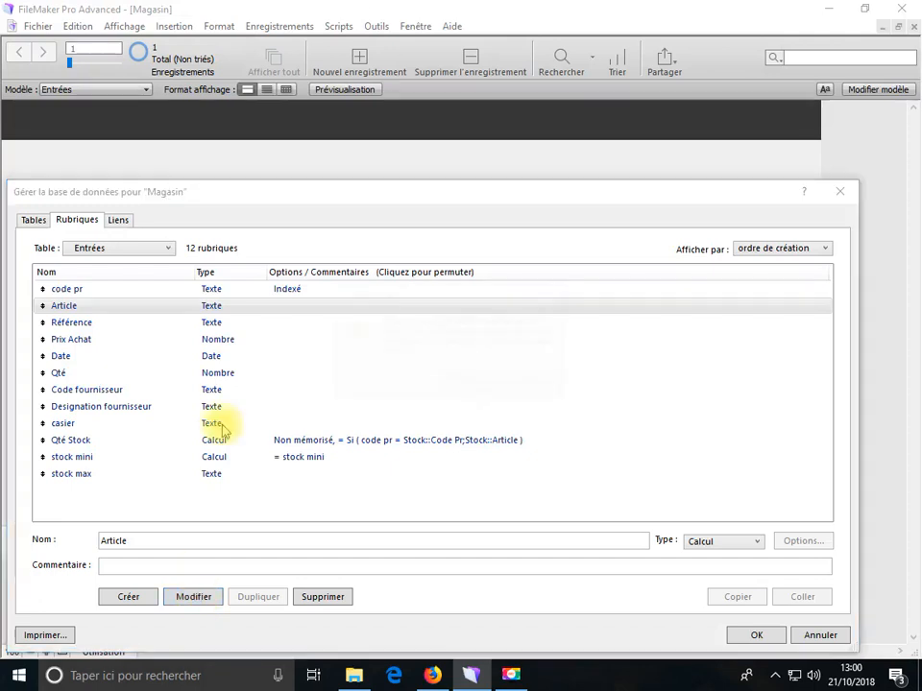
pyautogui.click(462, 388)
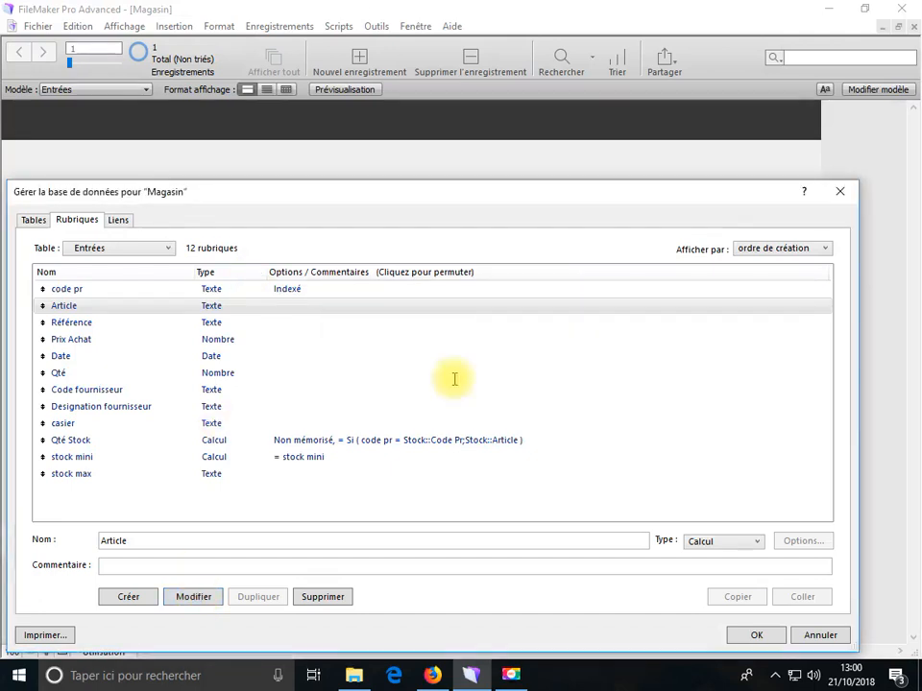
# - Define the Article calculation as Si ( code pr = Stock::Code Pr;Stock::Article ) with a Texte result
pyautogui.rightClick(398, 333)
pyautogui.click(440, 377)
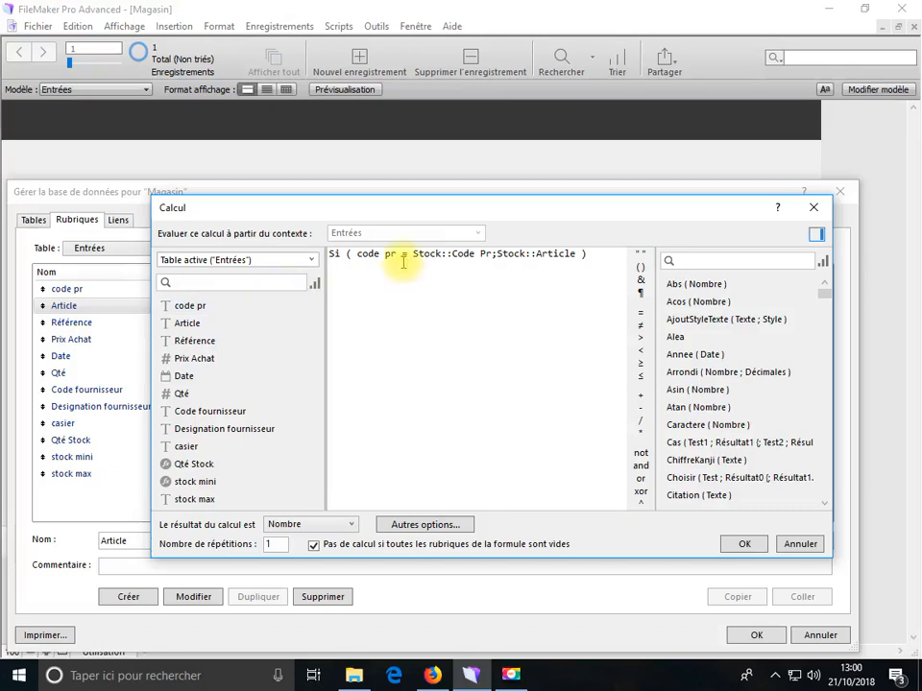
pyautogui.moveTo(397, 254); pyautogui.dragTo(322, 261)
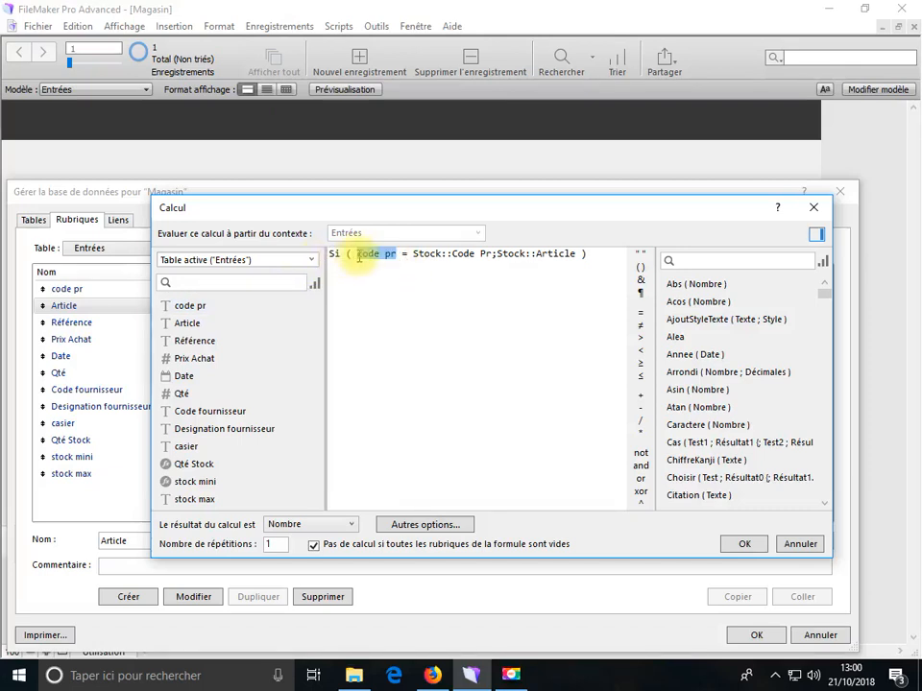
pyautogui.doubleClick(202, 307)
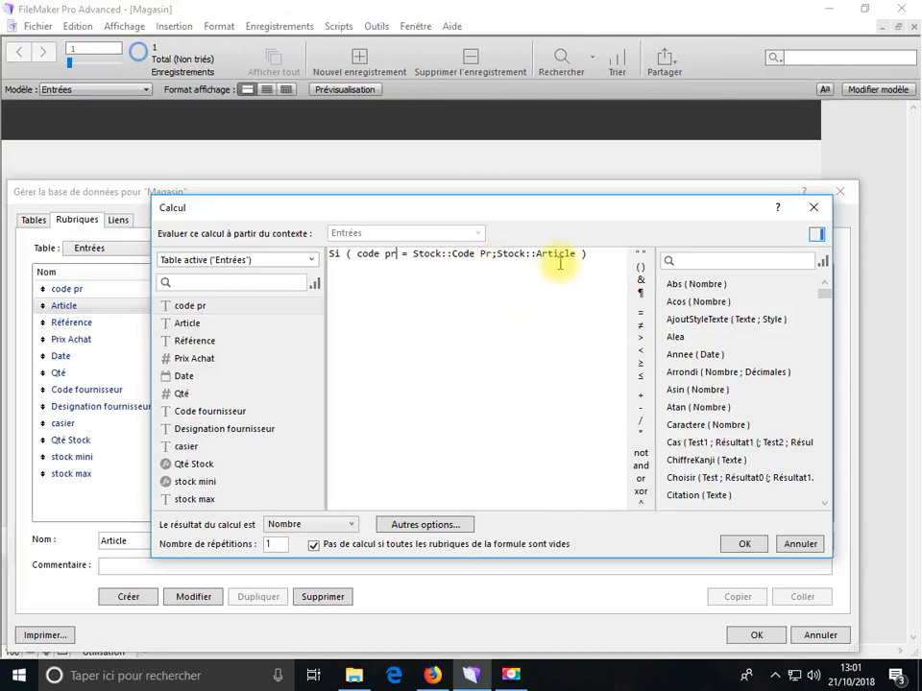
pyautogui.click(342, 530)
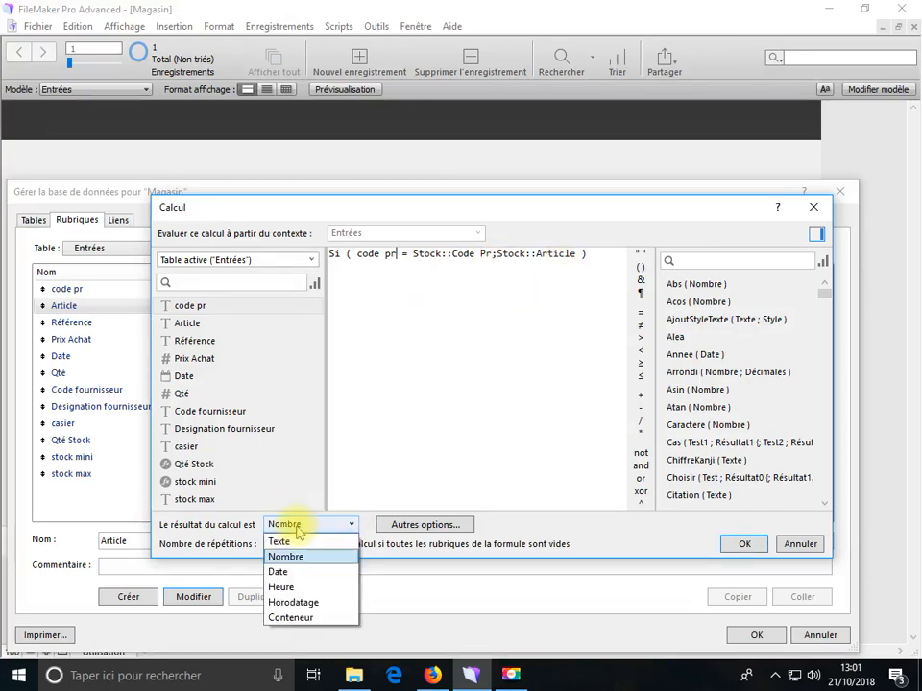
pyautogui.click(293, 539)
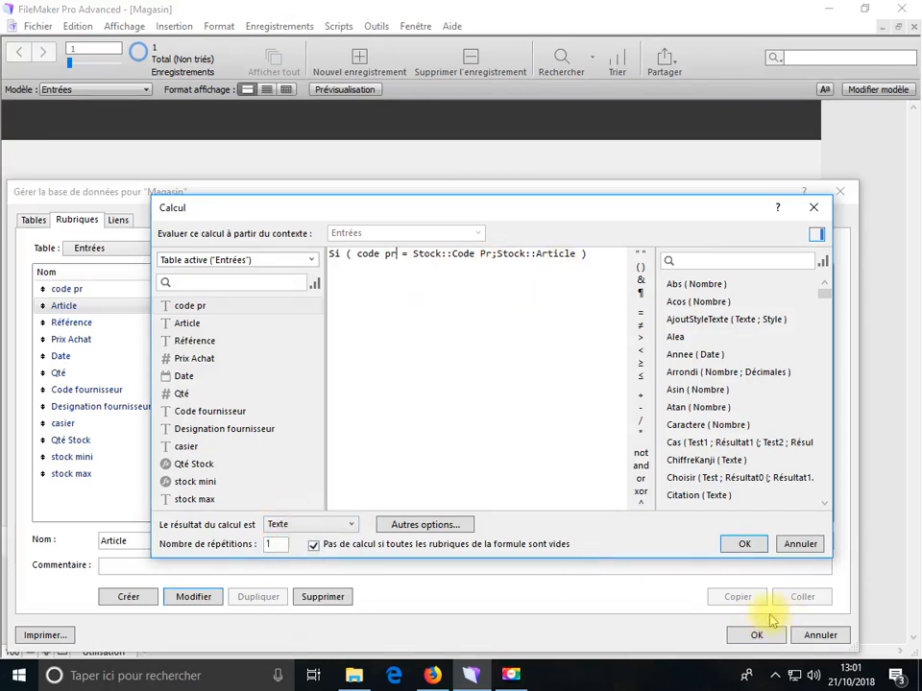
pyautogui.click(747, 544)
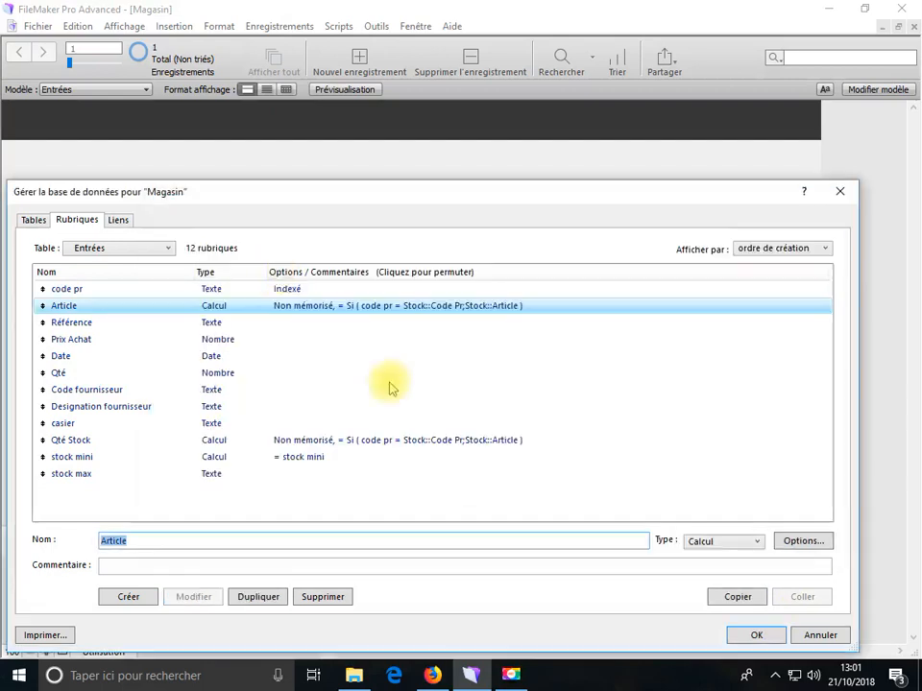
# - Change the Référence field of the Entrées table to the Calcul type and accept replacing its contents
pyautogui.click(211, 323)
pyautogui.click(730, 544)
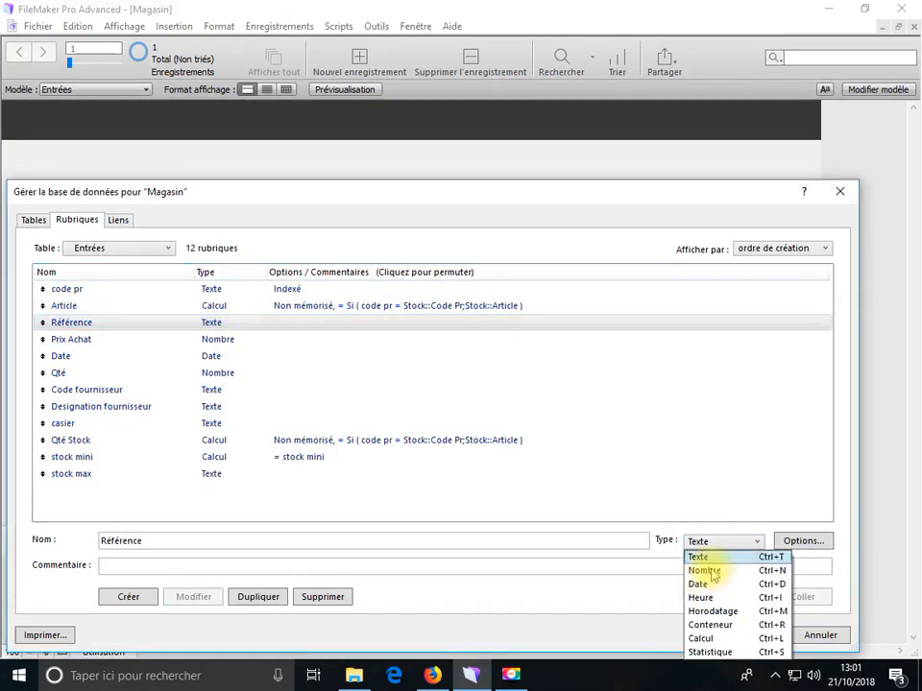
pyautogui.click(699, 643)
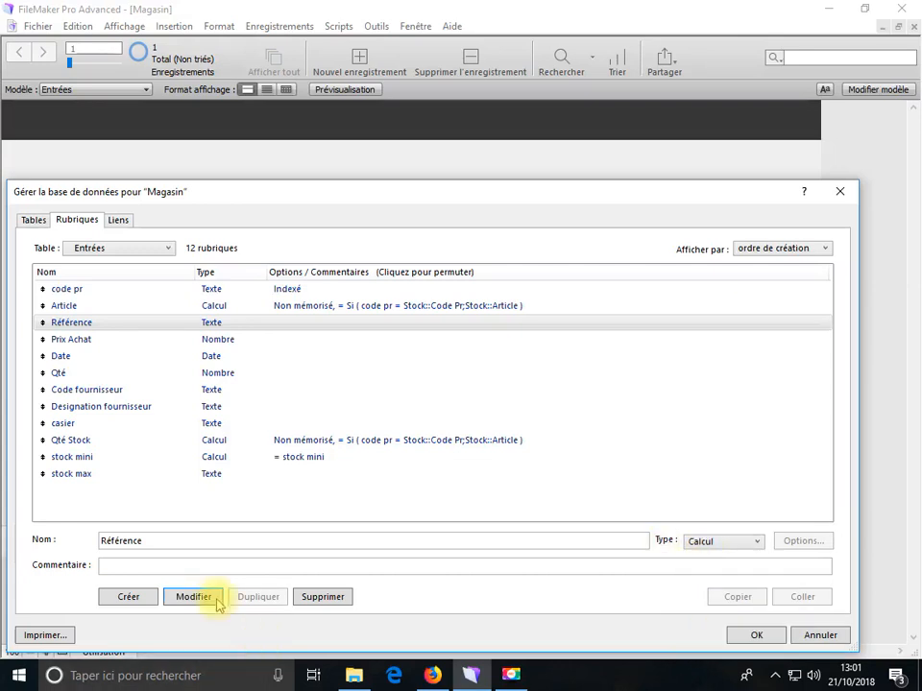
pyautogui.press('Return')
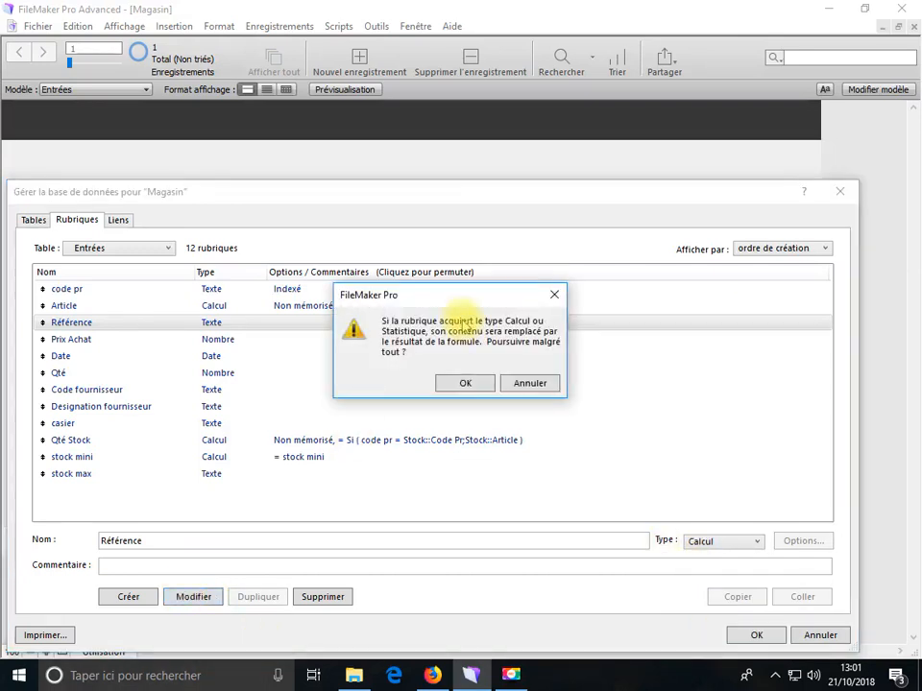
pyautogui.click(465, 379)
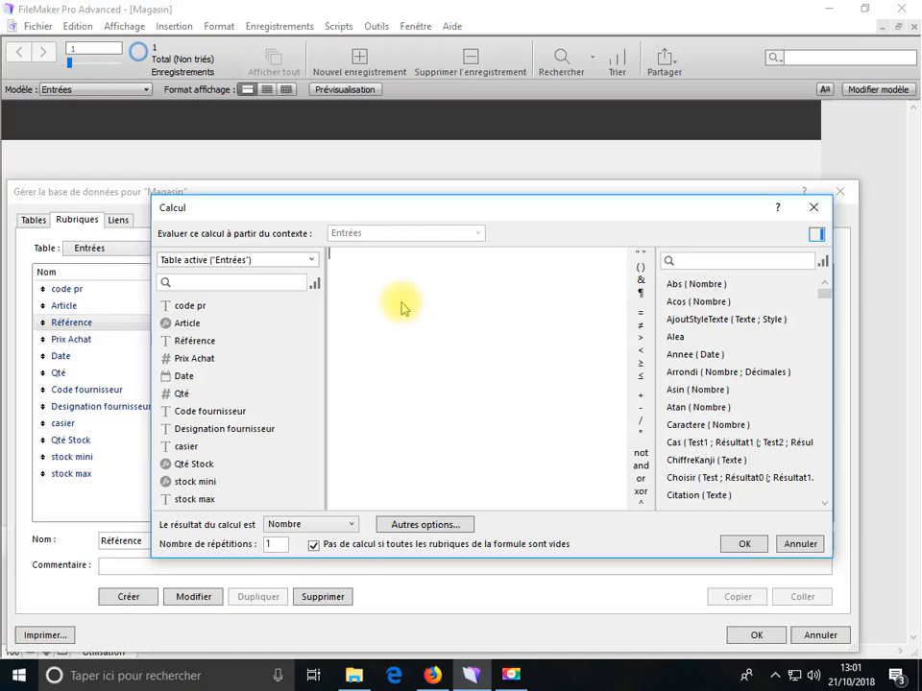
# - Paste the formula Si ( code pr = Stock::Code Pr;Stock::Article ) for Référence and reinsert its first code pr from the Entrées fields
pyautogui.rightClick(402, 308)
pyautogui.click(445, 345)
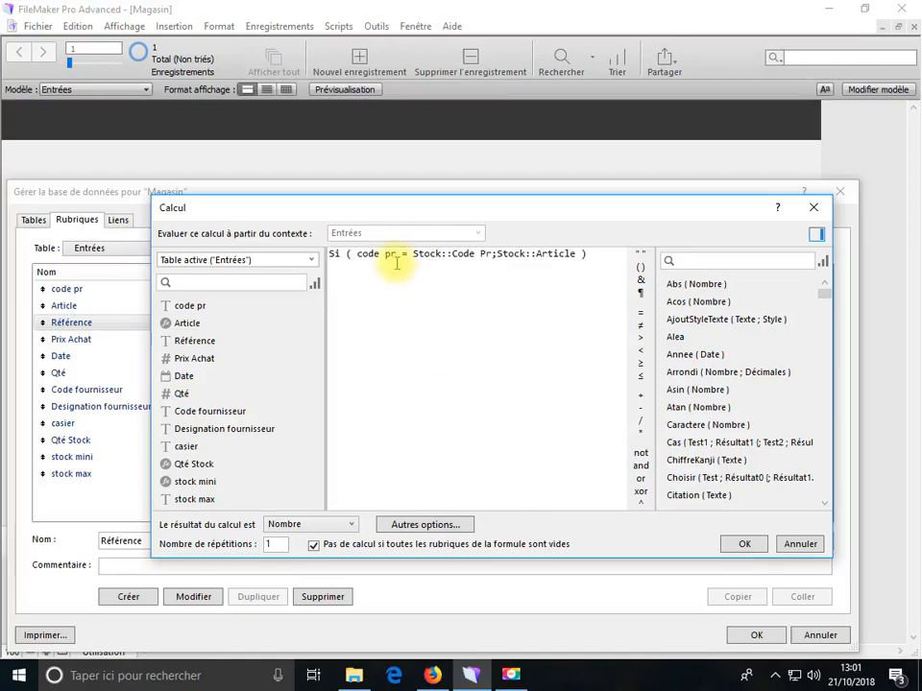
pyautogui.doubleClick(394, 254)
pyautogui.moveTo(368, 251)
pyautogui.mouseDown()
pyautogui.moveTo(397, 256)
pyautogui.moveTo(373, 255)
pyautogui.mouseUp()
pyautogui.doubleClick(369, 257)
pyautogui.moveTo(389, 253); pyautogui.dragTo(397, 255)
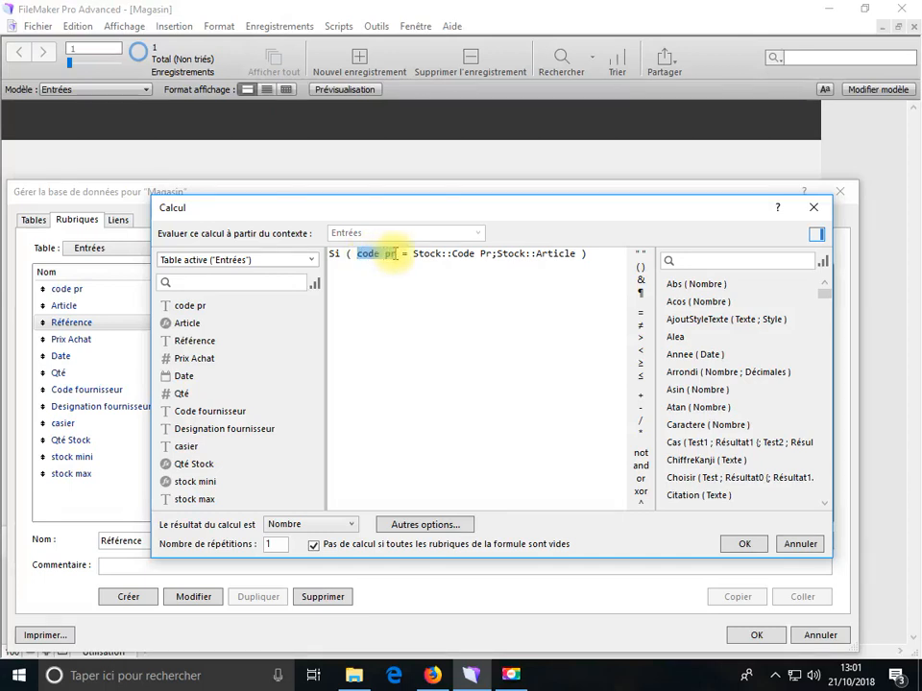
pyautogui.doubleClick(189, 305)
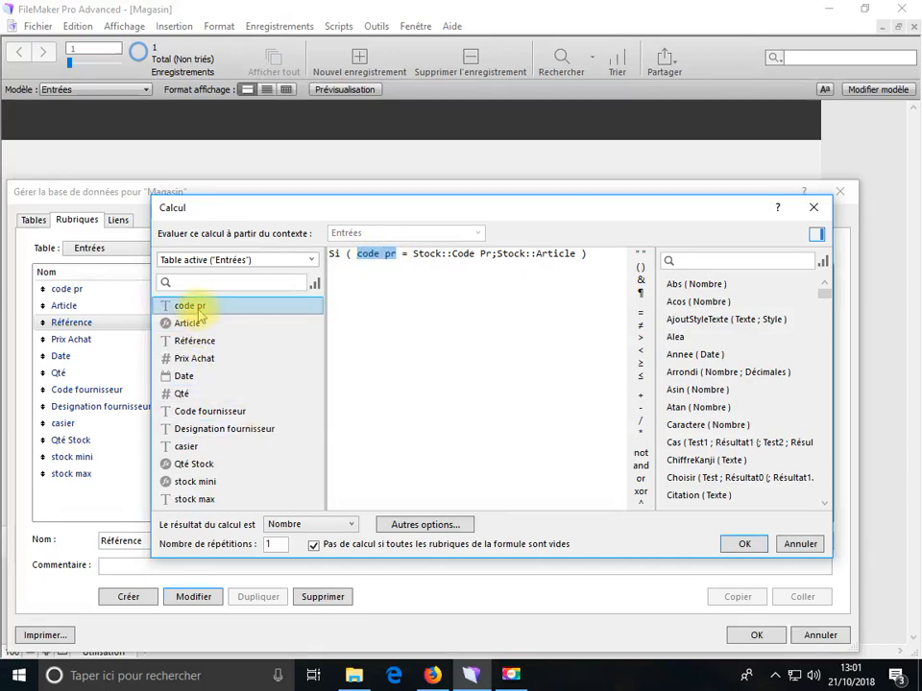
# - Set the Référence calculation's result type to Texte and save the database definition
pyautogui.click(276, 524)
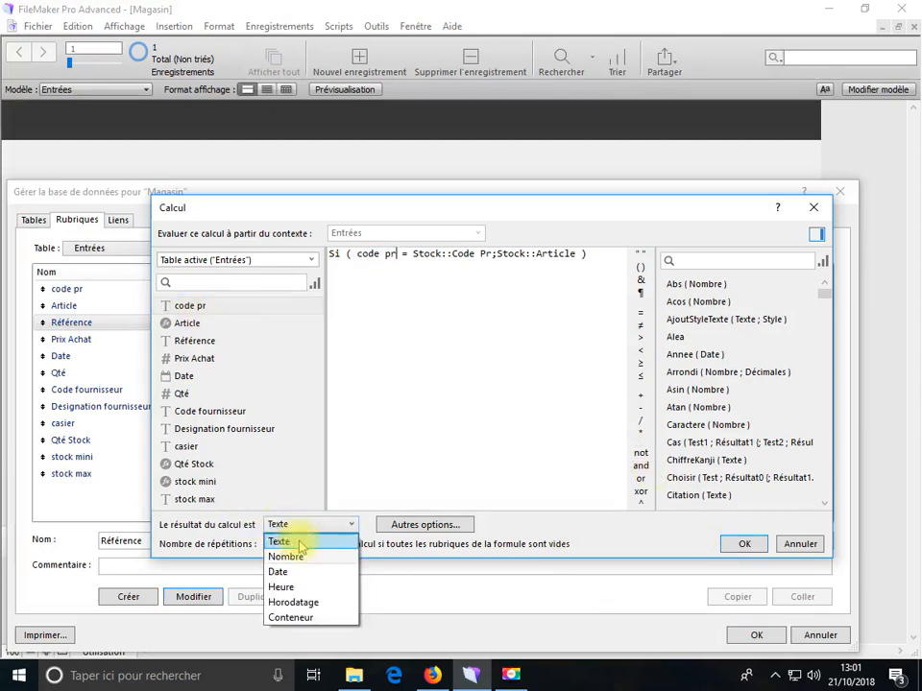
pyautogui.click(291, 543)
pyautogui.click(745, 544)
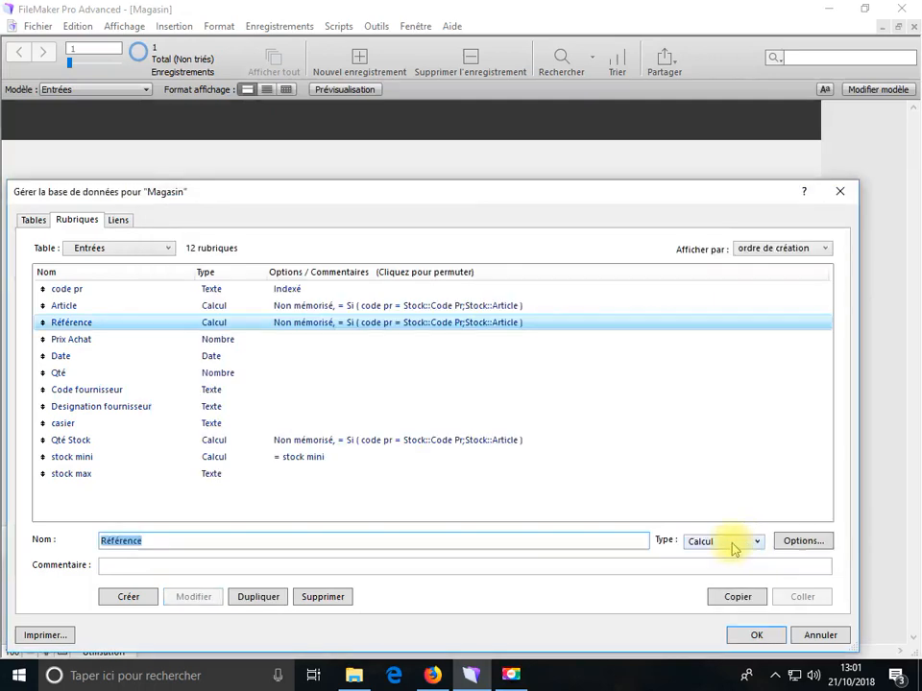
pyautogui.click(757, 636)
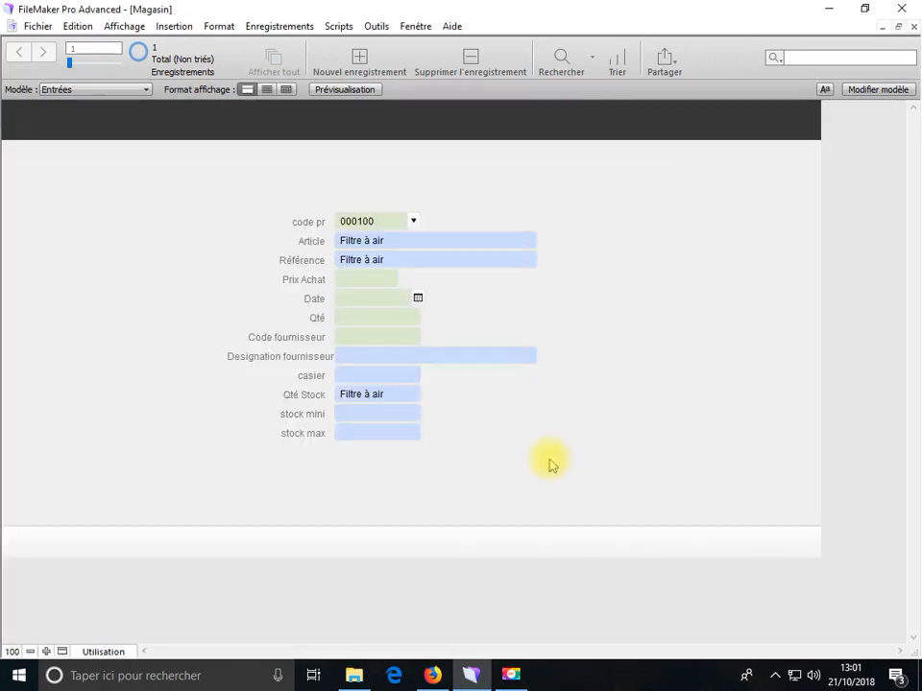
pyautogui.click(121, 652)
pyautogui.click(123, 622)
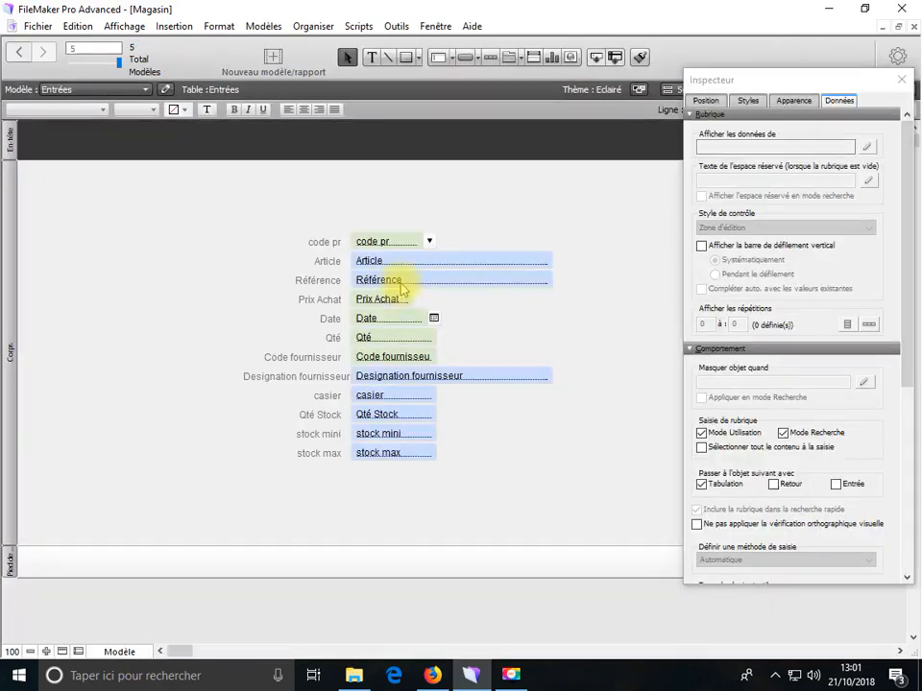
pyautogui.click(123, 652)
pyautogui.click(127, 585)
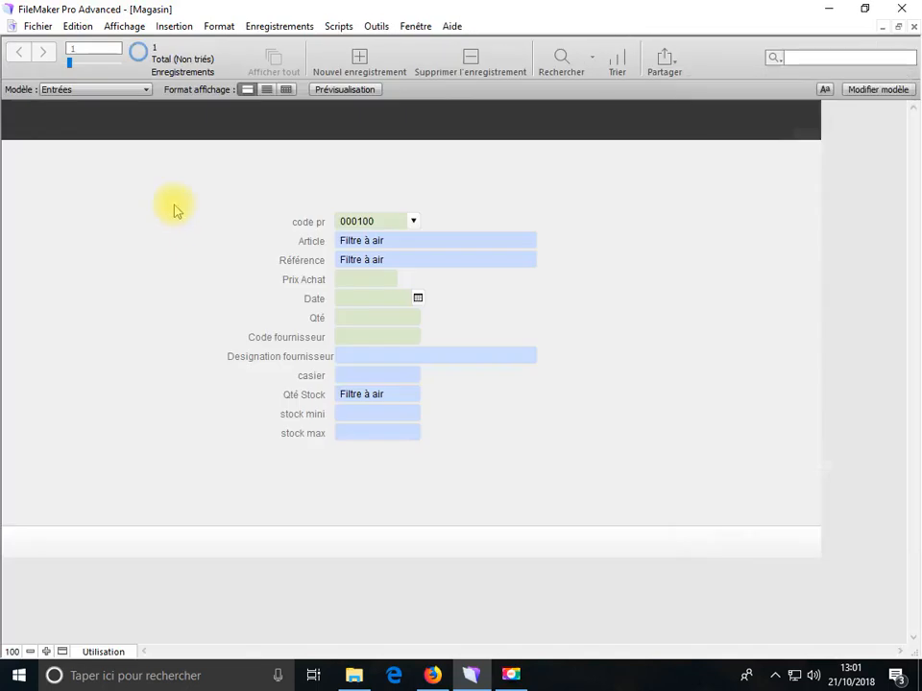
# - Replace Stock::Article with Stock::Référence in the formula of the Référence field and save the database definition
pyautogui.click(44, 27)
pyautogui.moveTo(70, 174)
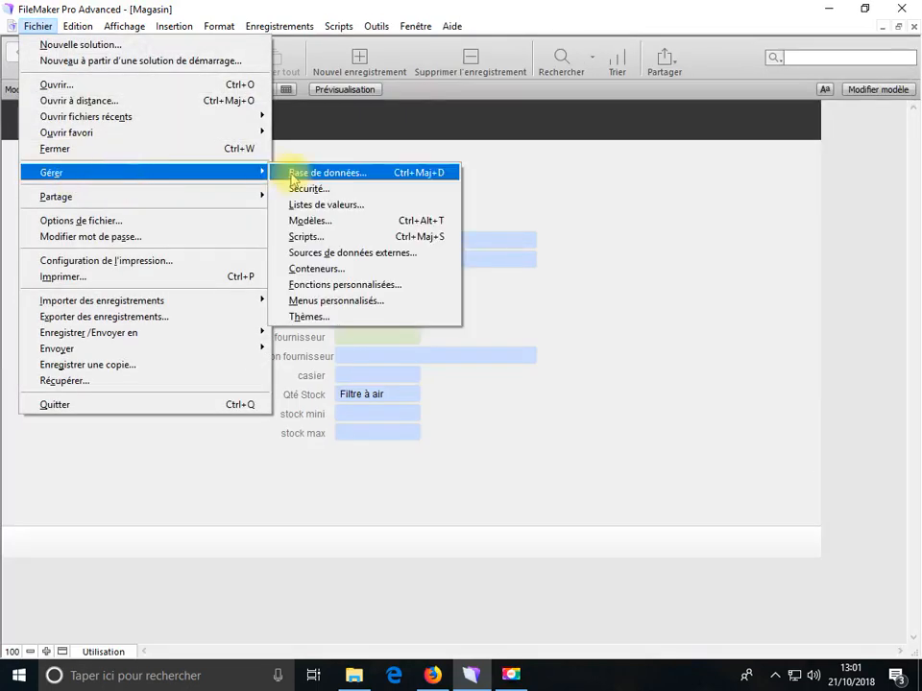
pyautogui.click(293, 175)
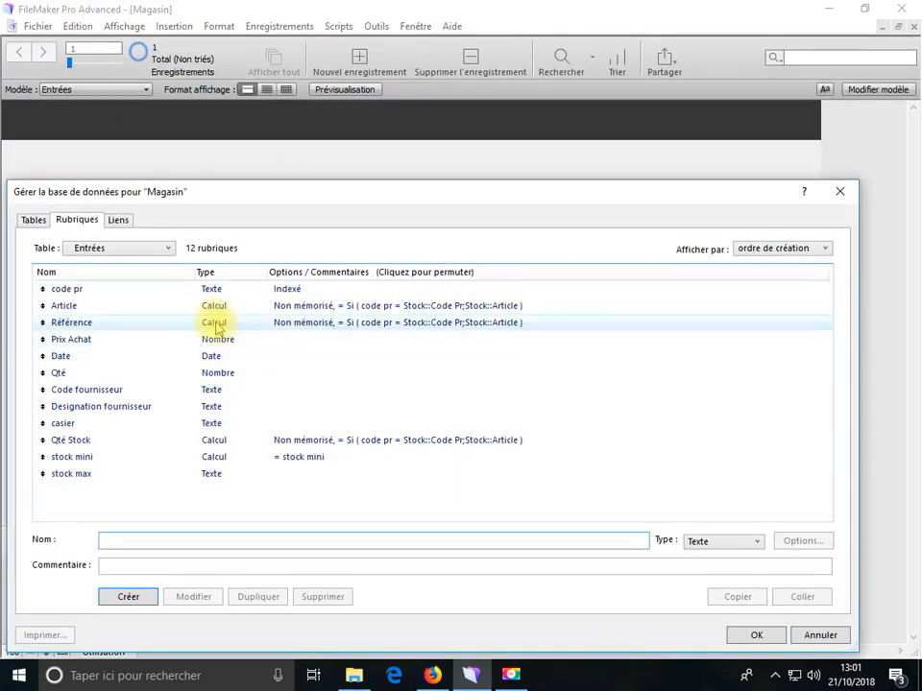
pyautogui.doubleClick(216, 326)
pyautogui.click(494, 256)
pyautogui.moveTo(498, 255); pyautogui.dragTo(563, 255)
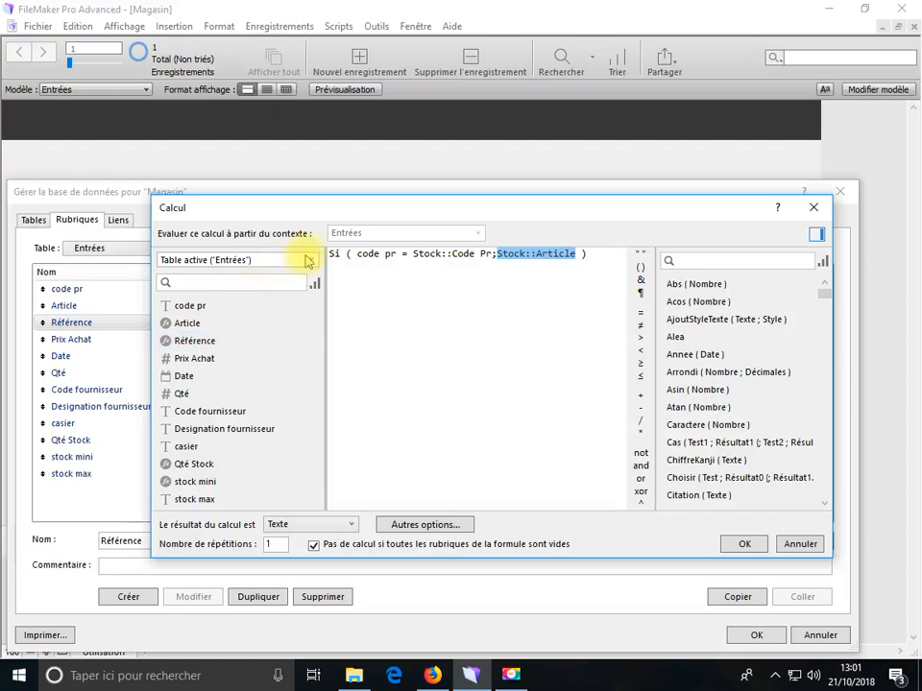
pyautogui.click(312, 260)
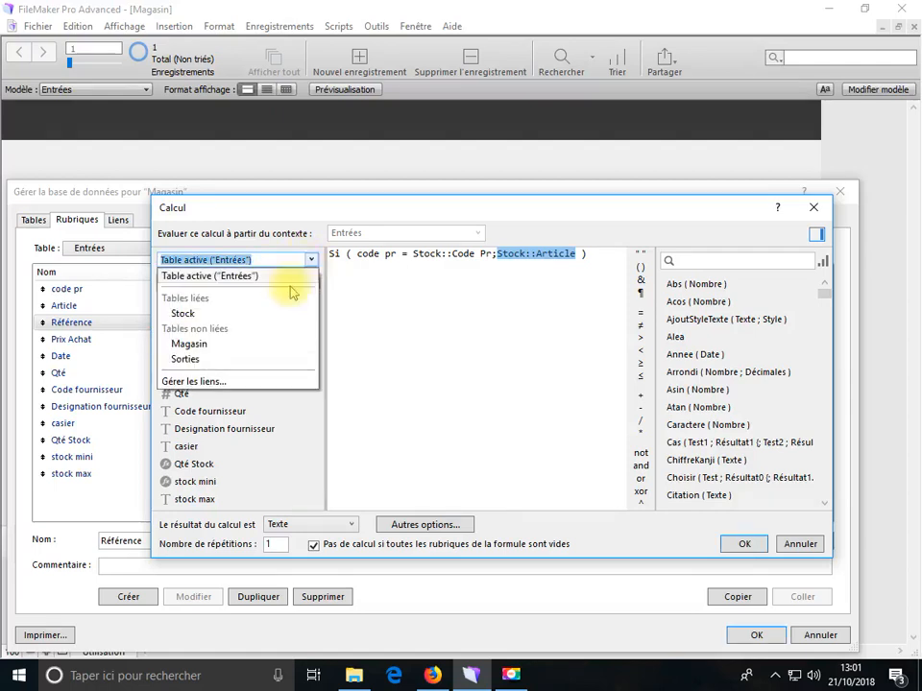
pyautogui.click(179, 311)
pyautogui.doubleClick(197, 341)
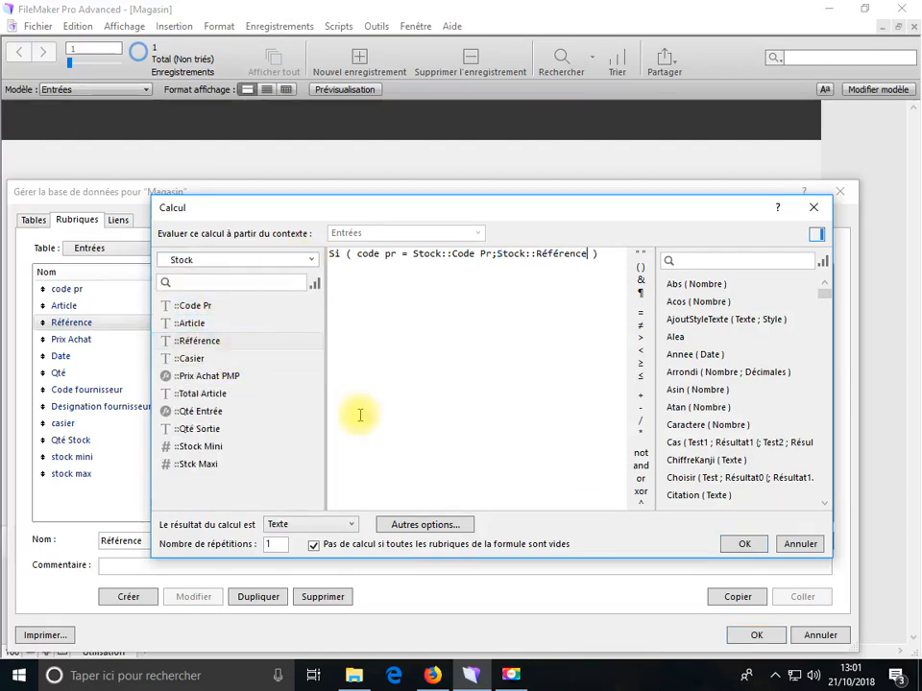
pyautogui.click(745, 545)
pyautogui.click(759, 633)
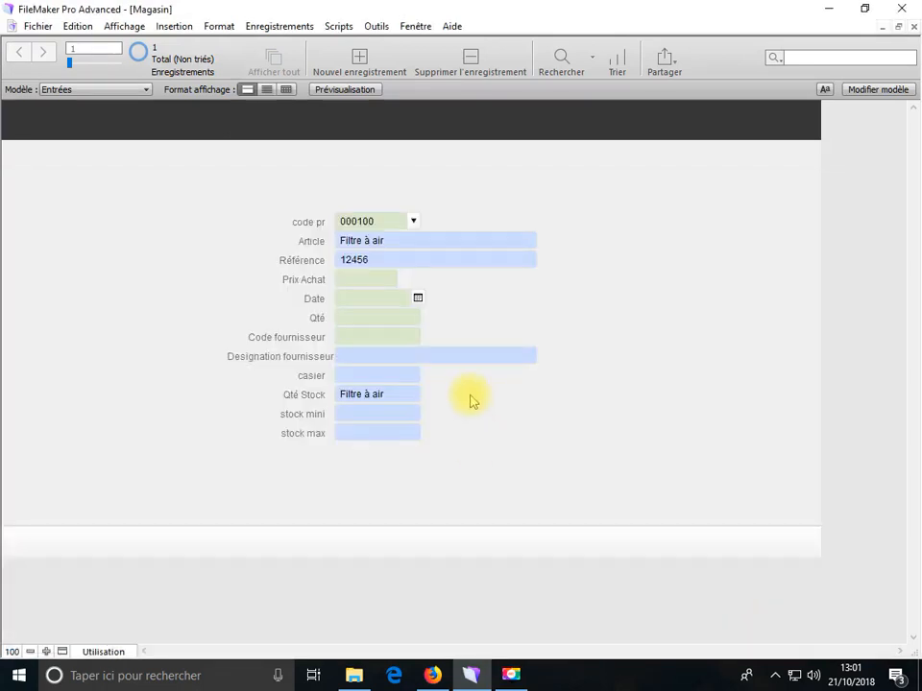
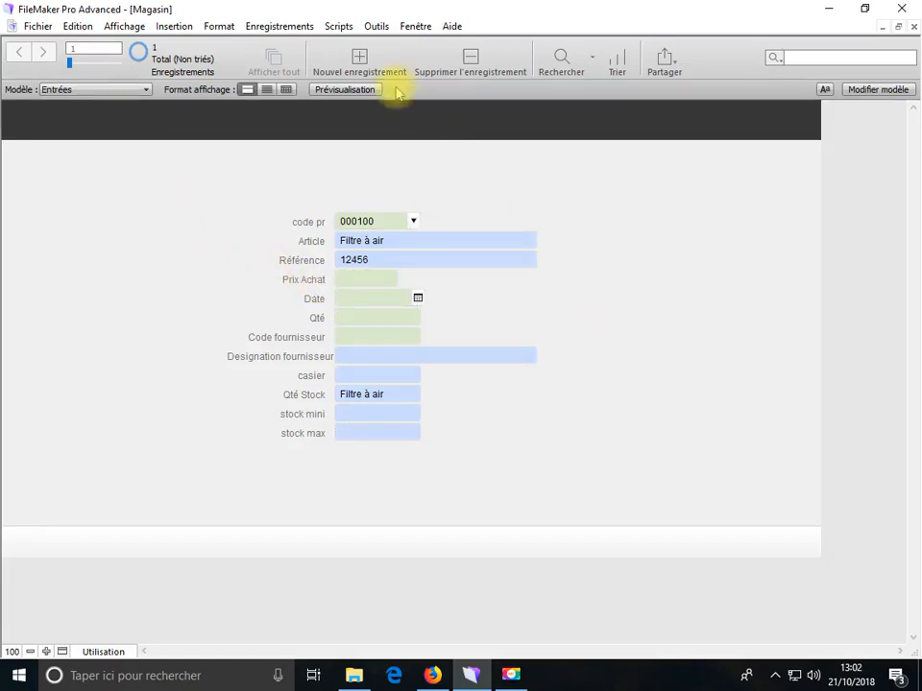
# - Duplicate the current Entrées record and set the copy's code pr to 000101 Filtre à Gasoil
pyautogui.click(268, 29)
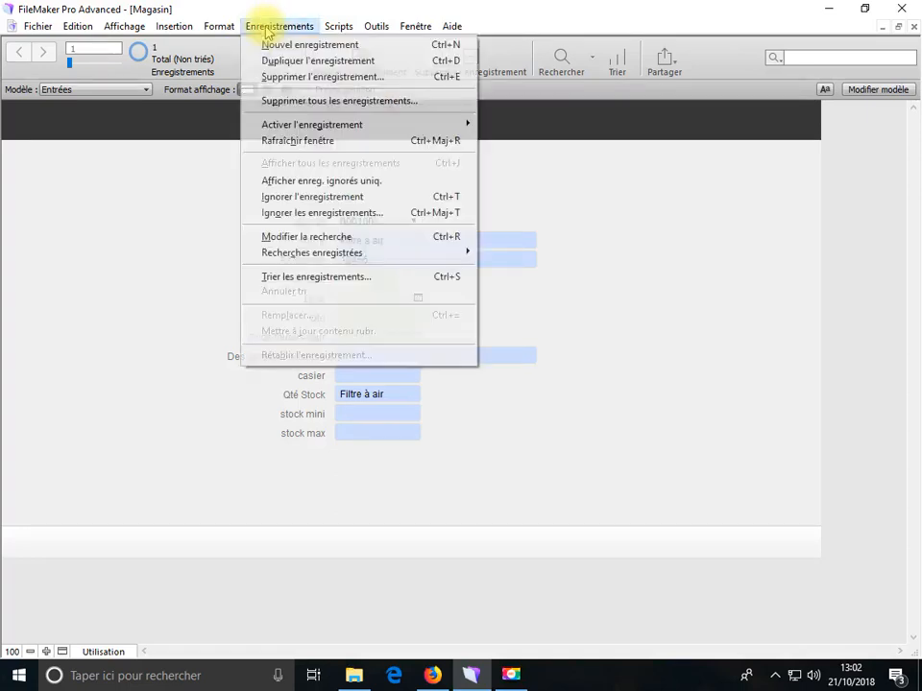
pyautogui.click(286, 62)
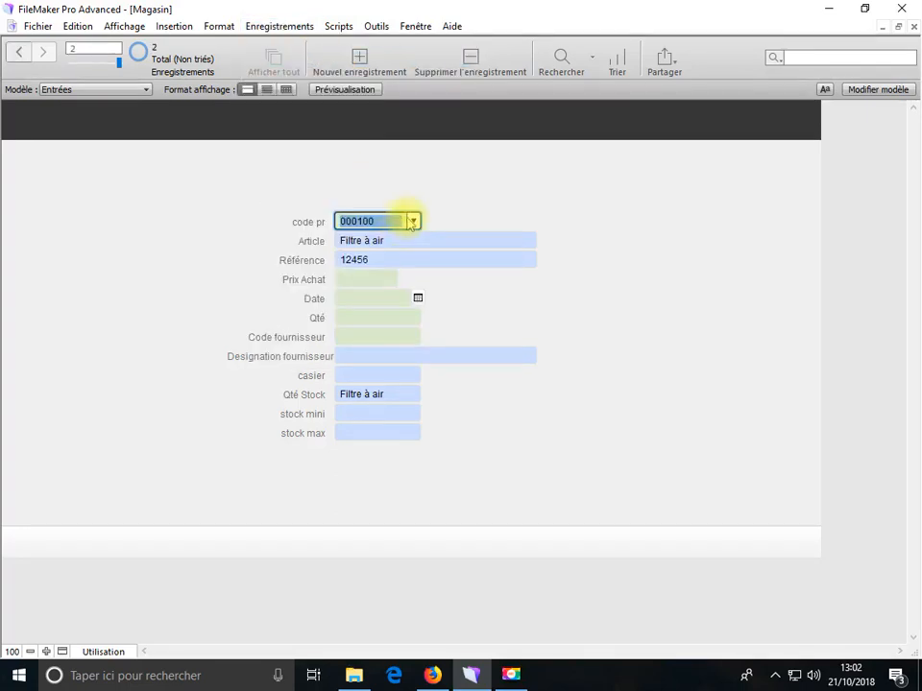
pyautogui.click(412, 221)
pyautogui.click(387, 261)
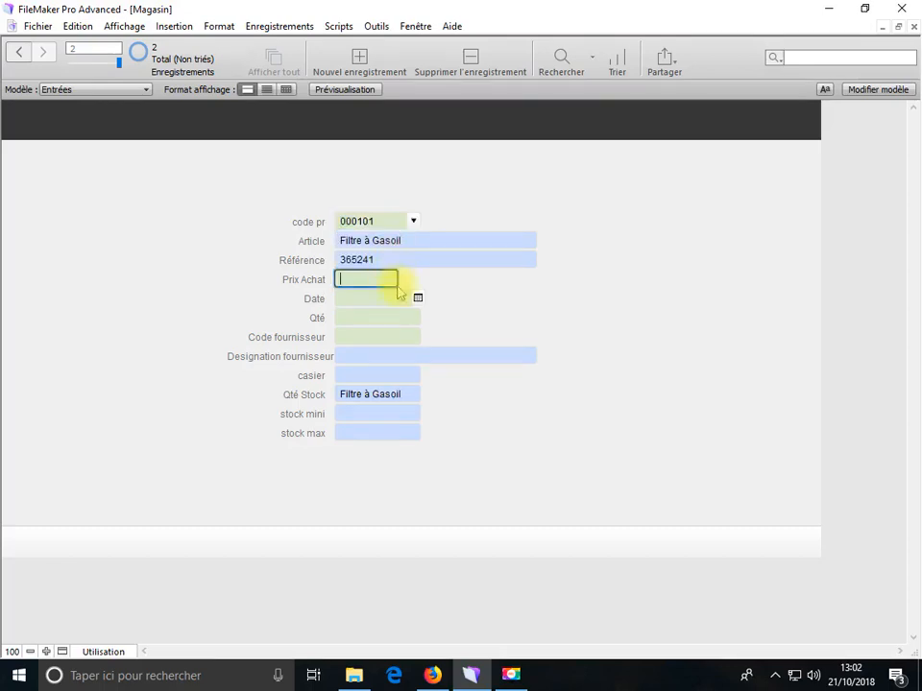
pyautogui.click(457, 283)
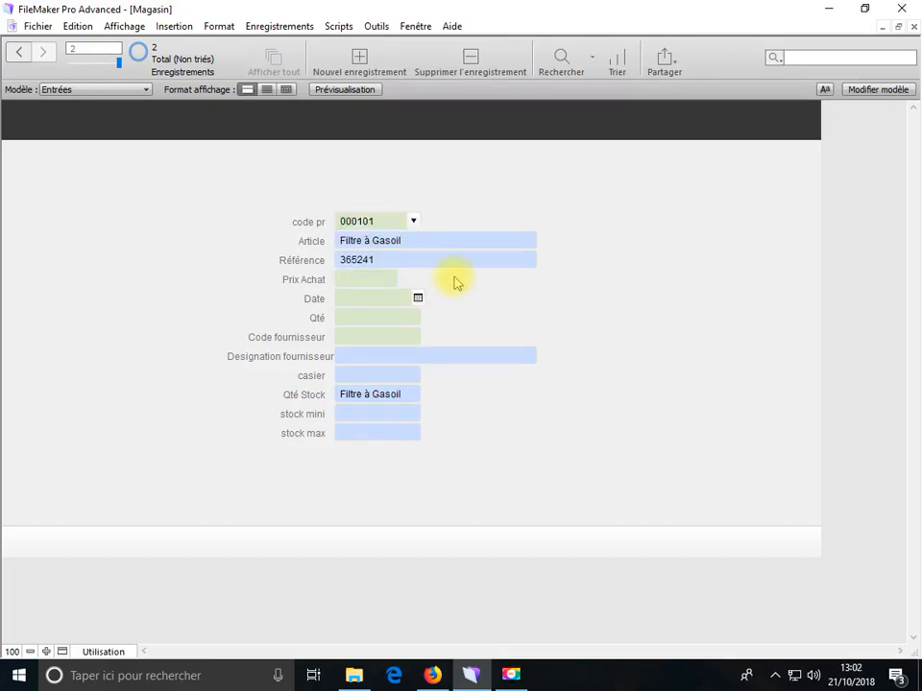
# - Duplicate the 000101 record and set the copy's code pr to 000102 Filtre à Huile
pyautogui.click(289, 27)
pyautogui.click(291, 61)
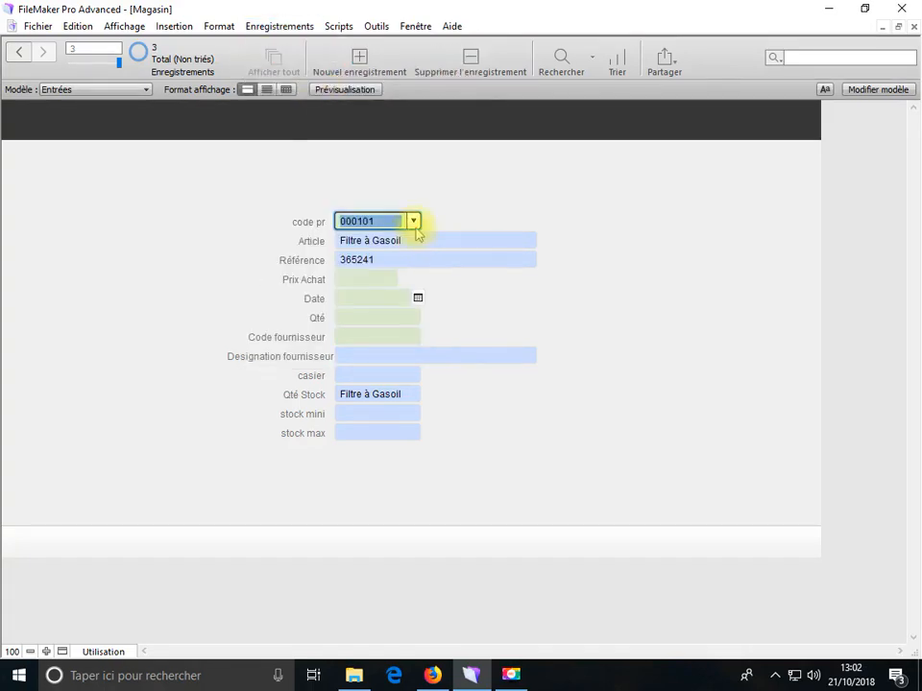
pyautogui.click(413, 222)
pyautogui.click(385, 270)
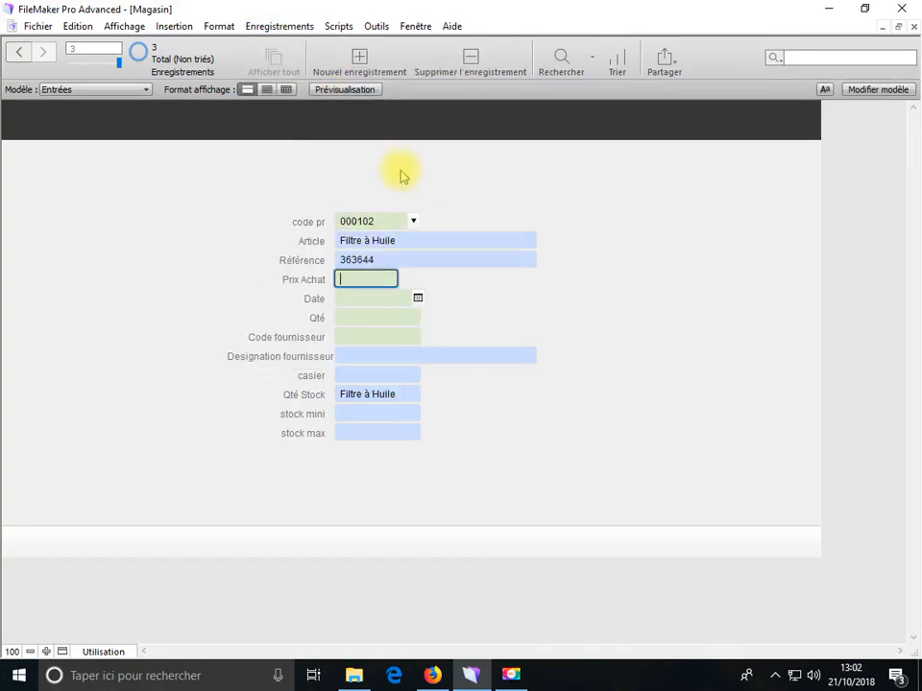
# - Duplicate the 000102 record and set the copy's code pr to G001 Gasoil
pyautogui.click(294, 26)
pyautogui.click(293, 60)
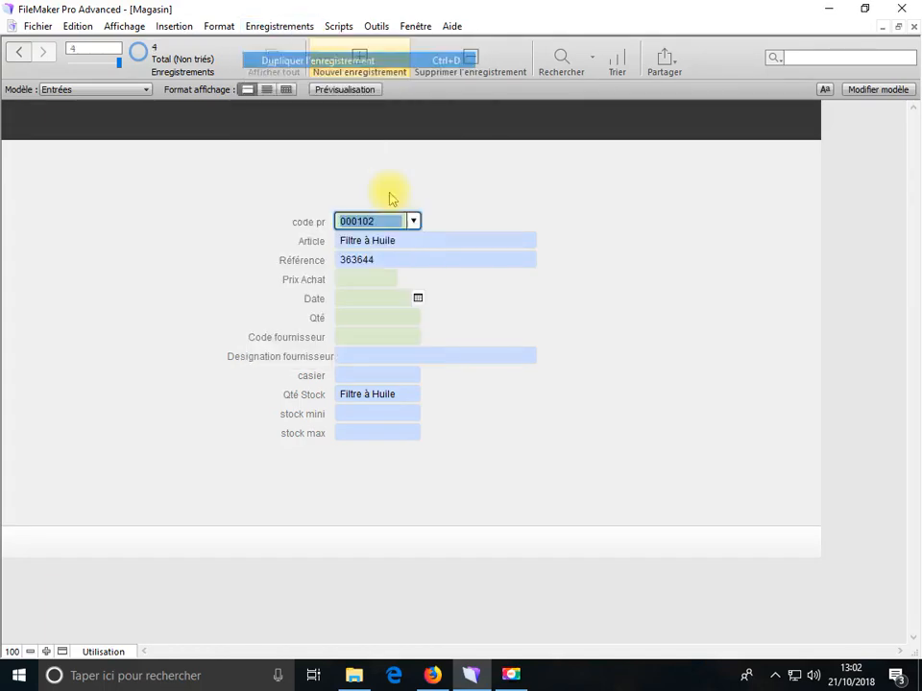
pyautogui.click(413, 222)
pyautogui.click(365, 283)
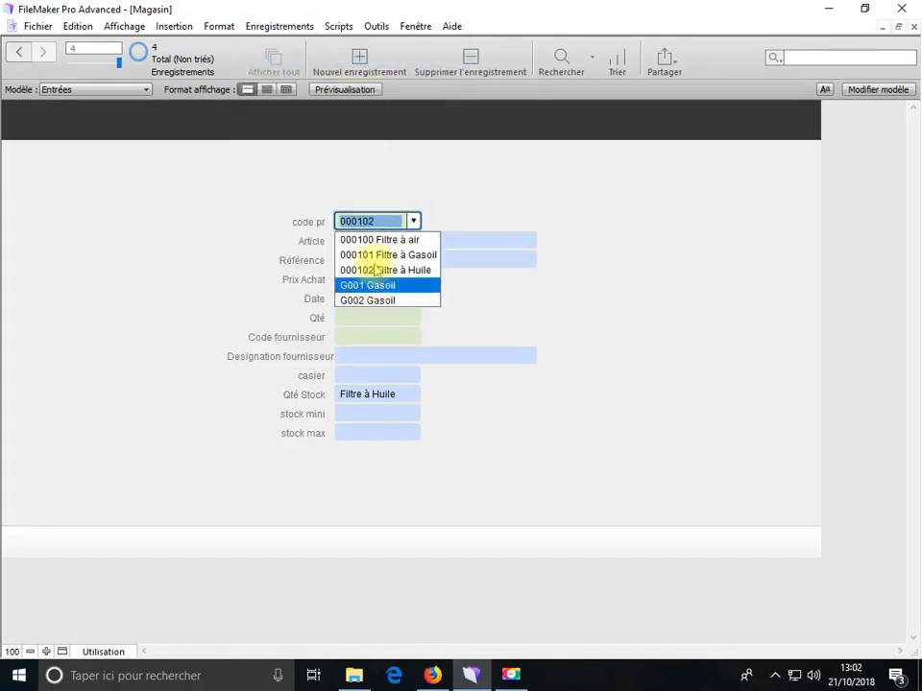
# - Duplicate the G001 record, setting the copy's code pr to G002 Gasoil and its Prix Achat to 15000
pyautogui.click(294, 26)
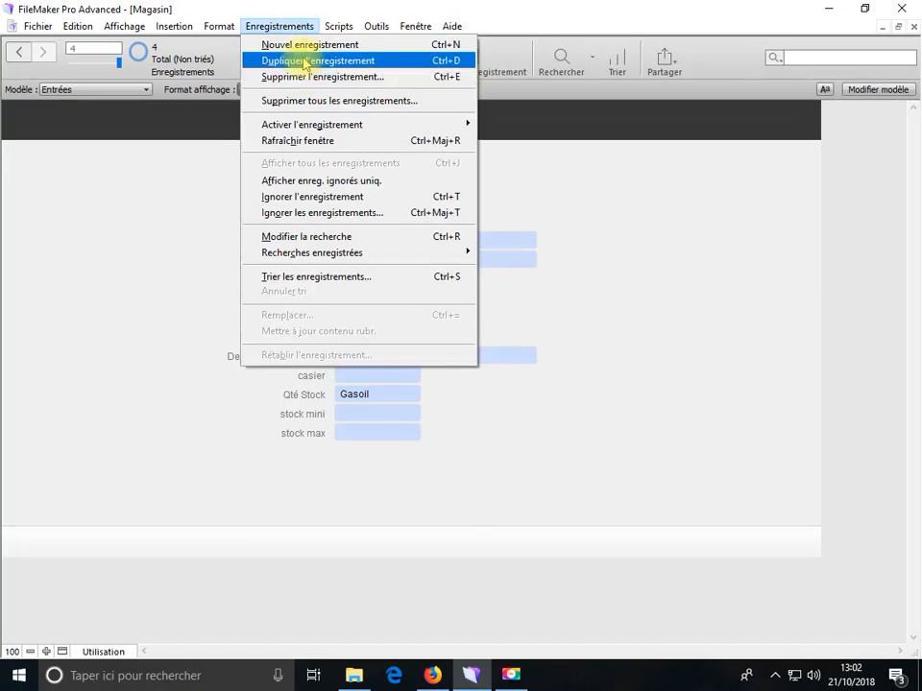
pyautogui.click(293, 59)
pyautogui.click(413, 221)
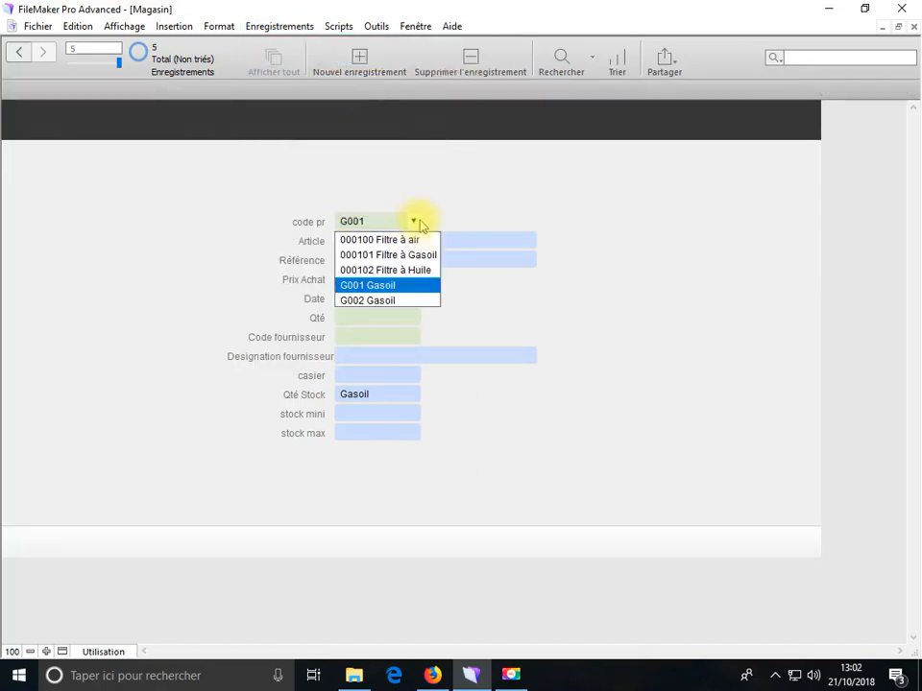
pyautogui.click(388, 301)
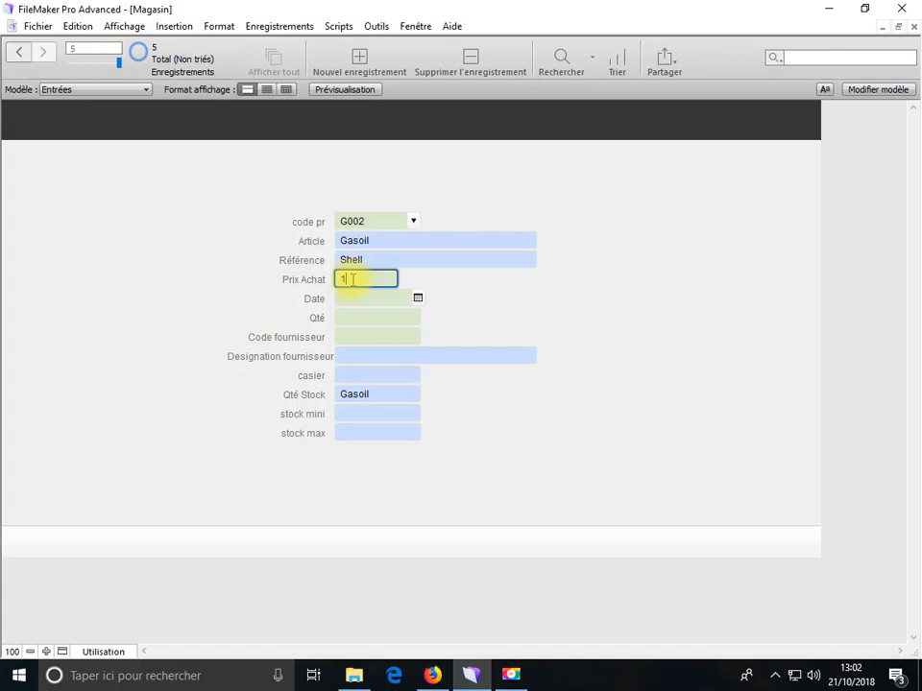
pyautogui.click(453, 312)
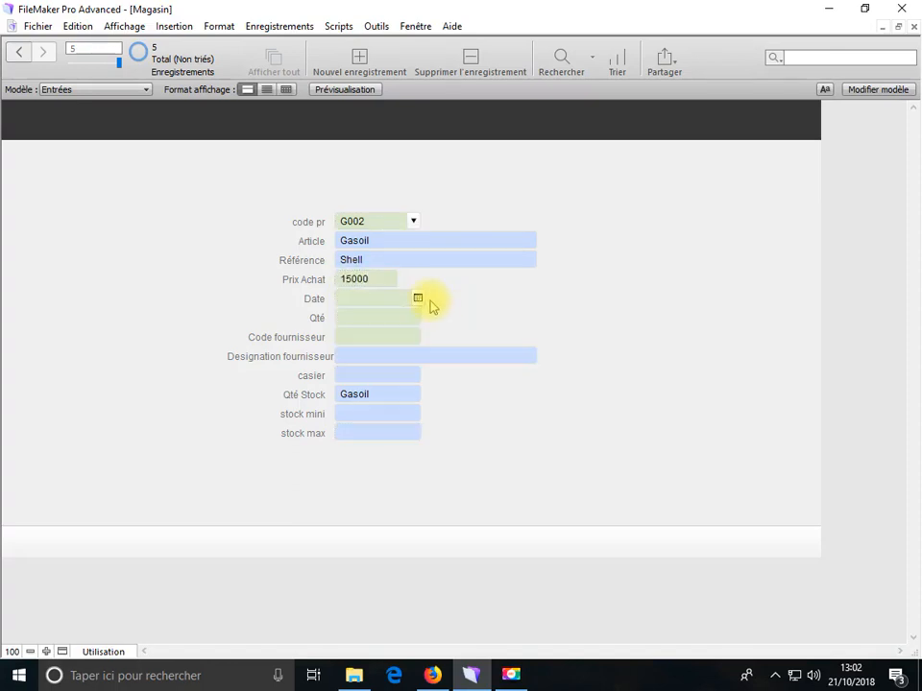
# - Go back to the G001 Gasoil record and set its Prix Achat to 20000
pyautogui.click(19, 52)
pyautogui.click(366, 279)
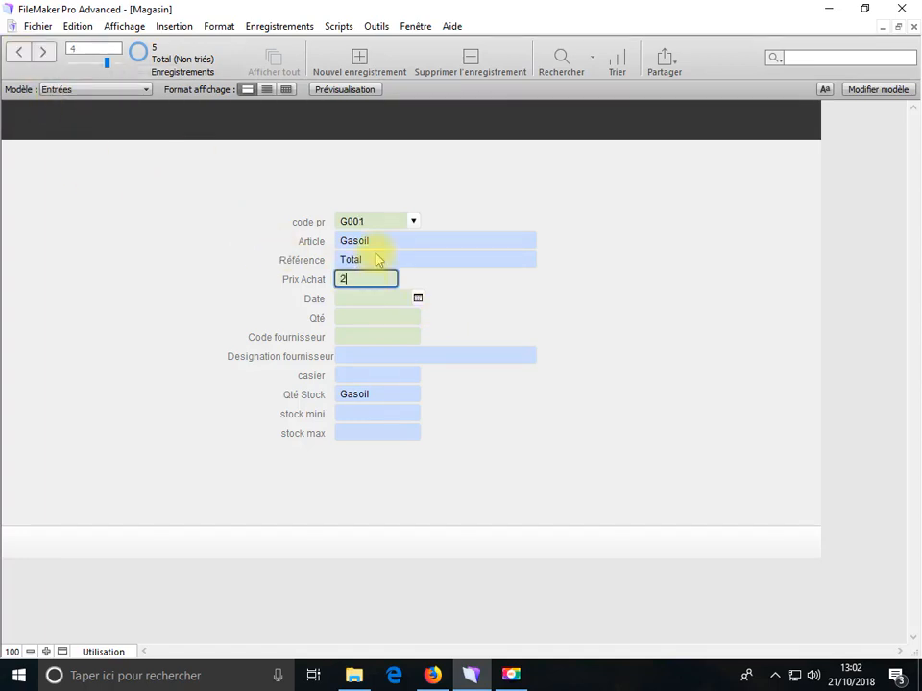
pyautogui.click(484, 311)
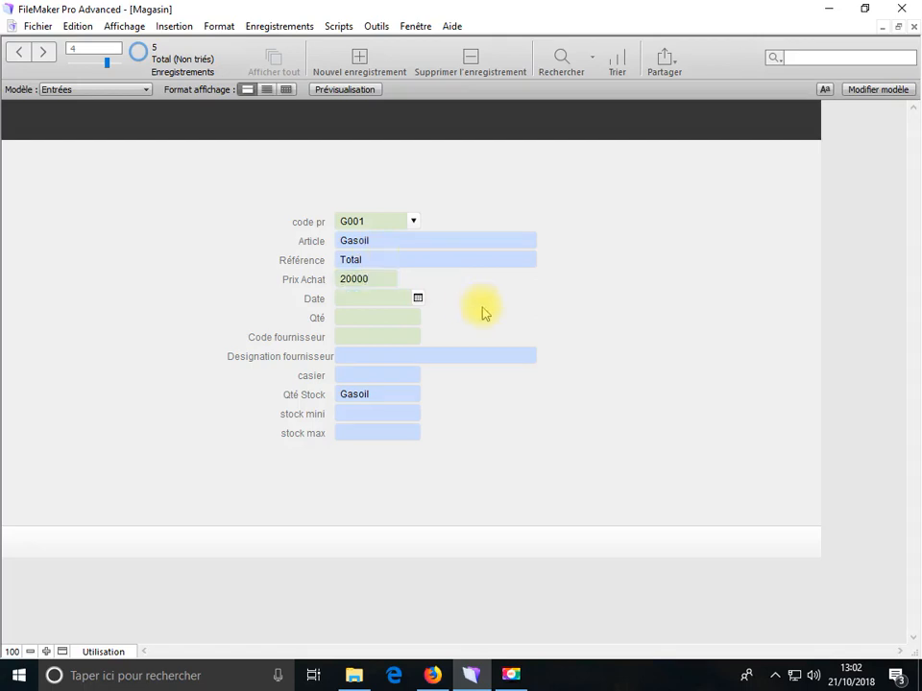
pyautogui.click(21, 53)
pyautogui.click(363, 279)
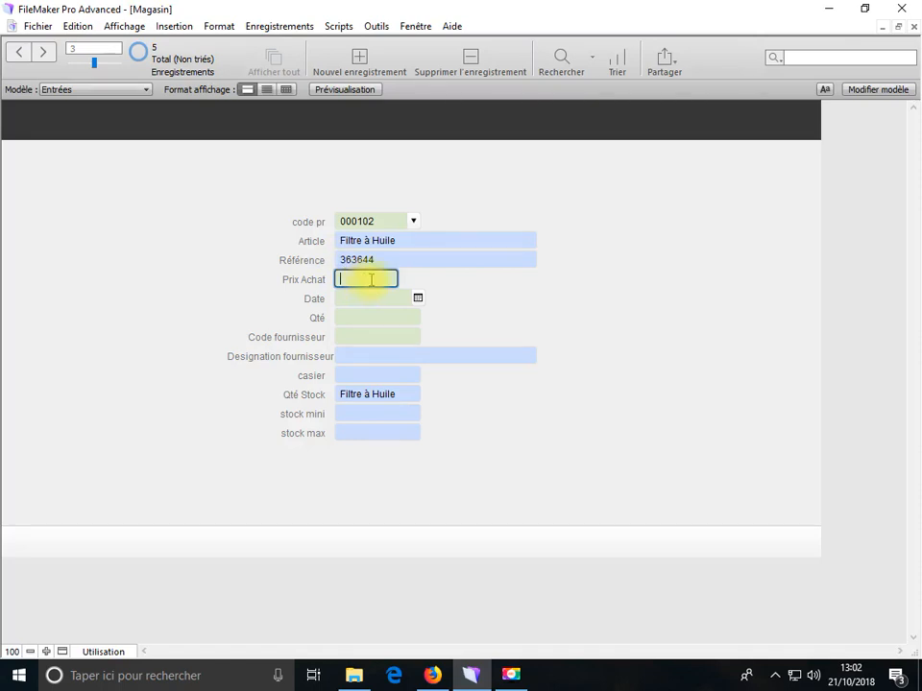
pyautogui.click(120, 202)
pyautogui.click(43, 52)
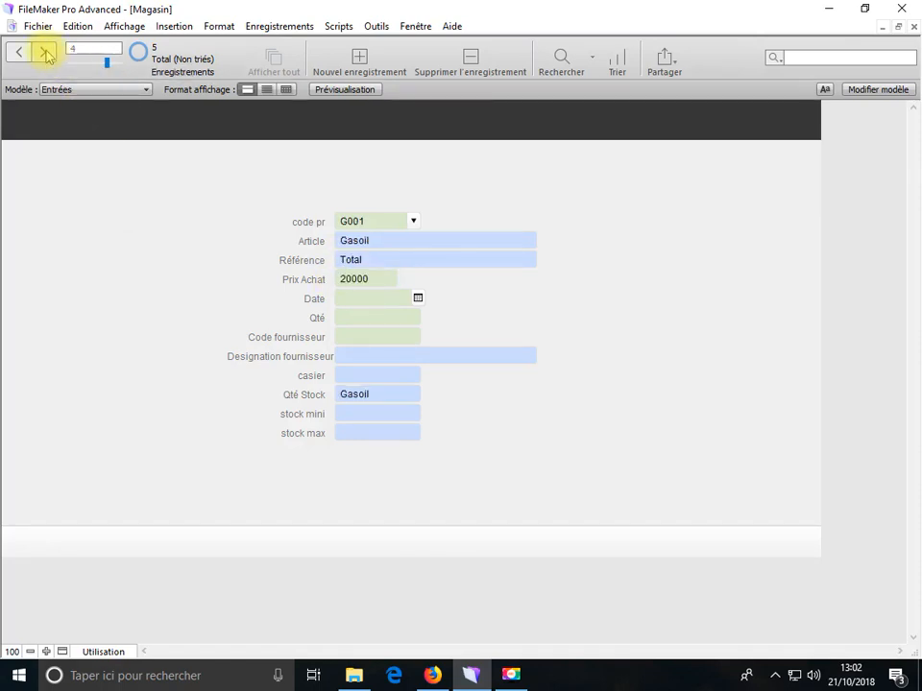
# - In the G002 Gasoil record, set Qté to 15000, Prix Achat to 10 and Date to 20/10/2018
pyautogui.click(43, 52)
pyautogui.click(361, 321)
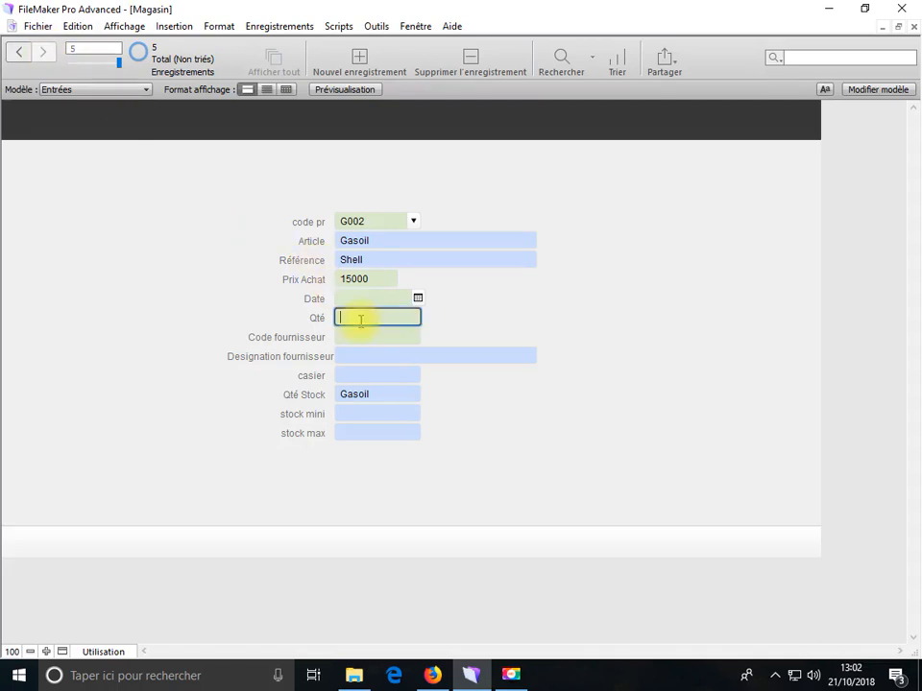
pyautogui.write('15000')
pyautogui.click(485, 453)
pyautogui.click(375, 278)
pyautogui.moveTo(376, 278); pyautogui.dragTo(348, 279)
pyautogui.press('BackSpace')
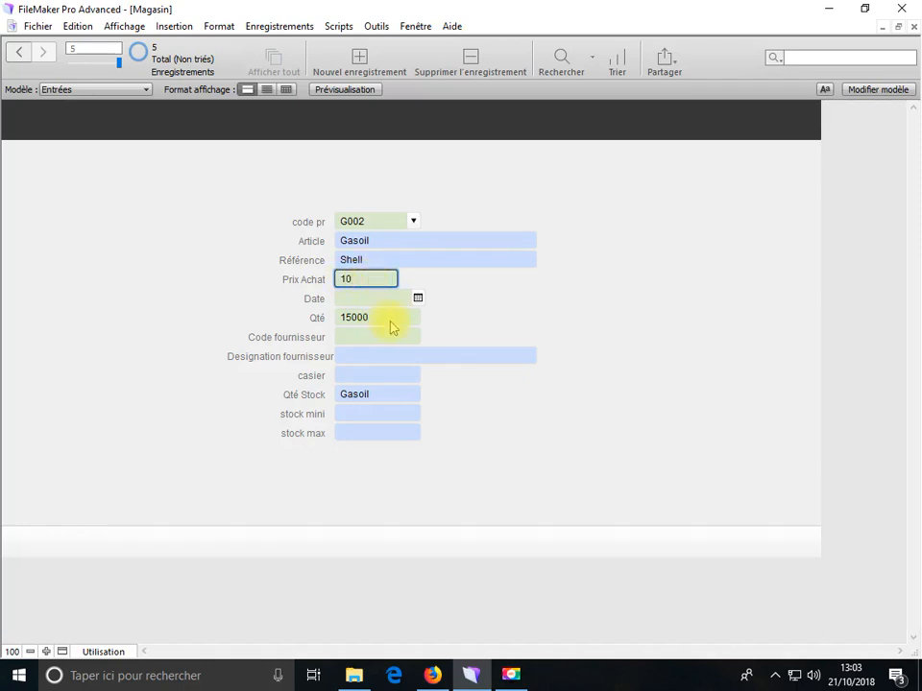
pyautogui.click(418, 301)
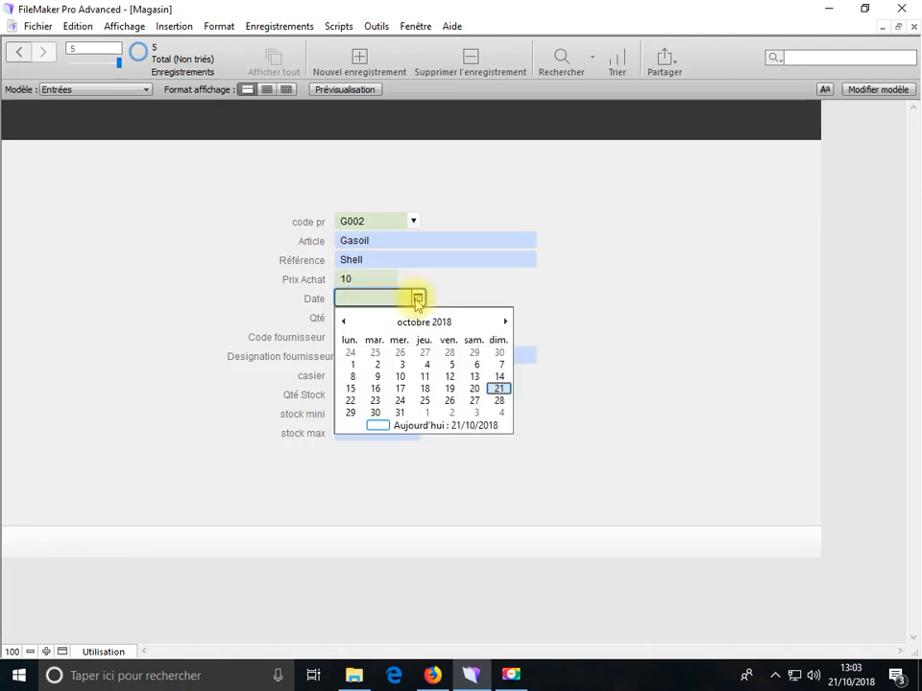
pyautogui.click(475, 388)
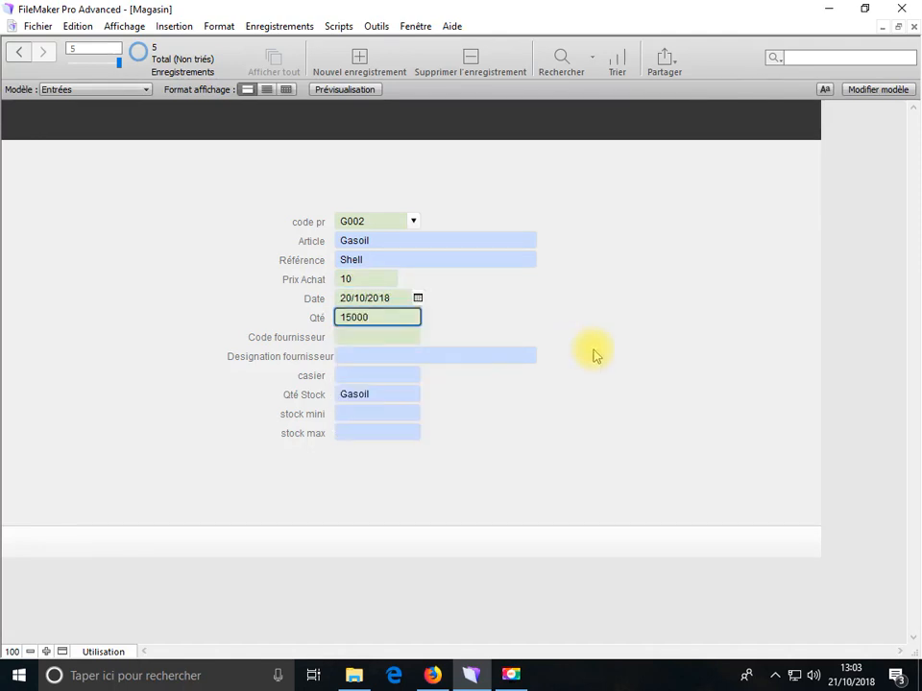
# - In the G001 Gasoil record, set Prix Achat to 10 and Date to 18/10/2018, and fill in Qté
pyautogui.hotkey('ctrl', 'Up')
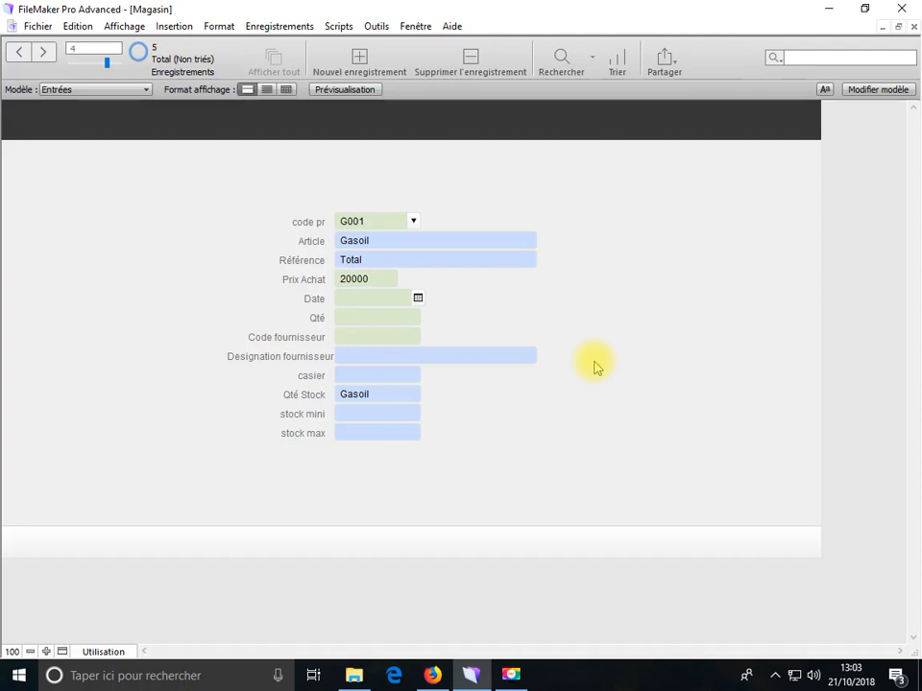
pyautogui.click(380, 284)
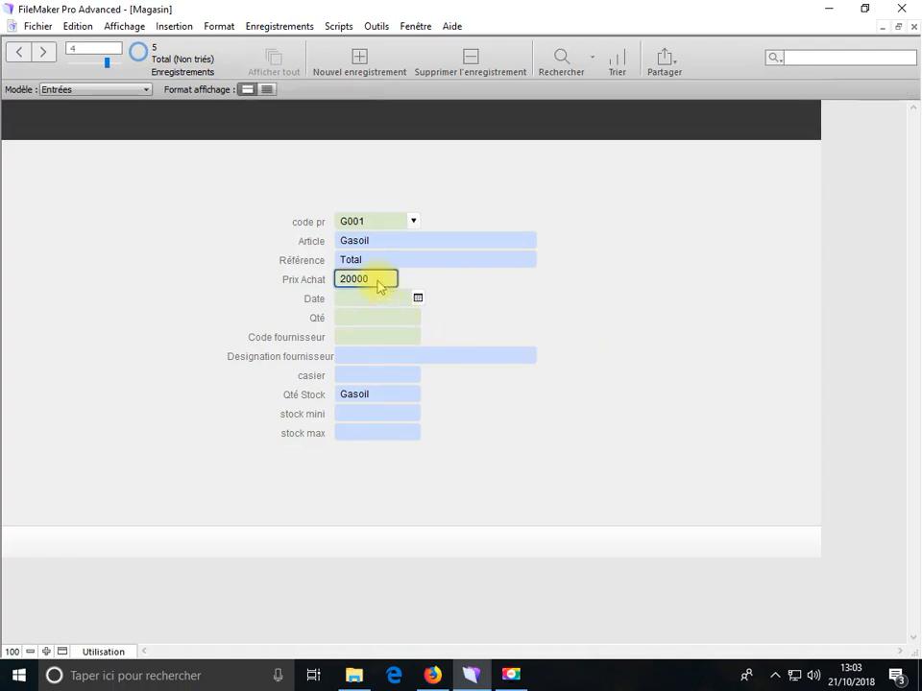
pyautogui.moveTo(376, 283); pyautogui.dragTo(301, 285)
pyautogui.write('10')
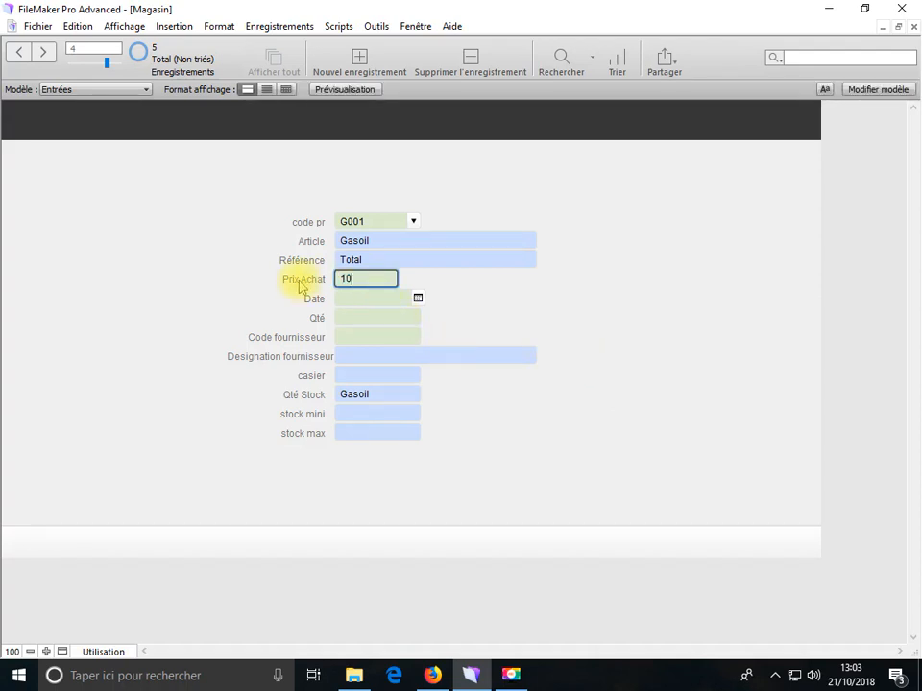
pyautogui.click(365, 300)
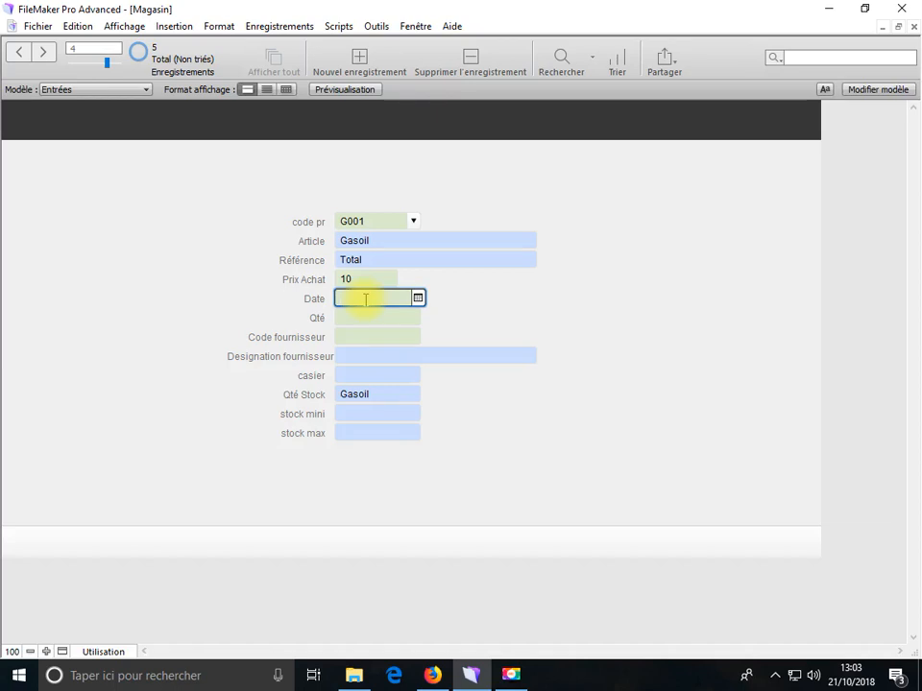
pyautogui.click(418, 298)
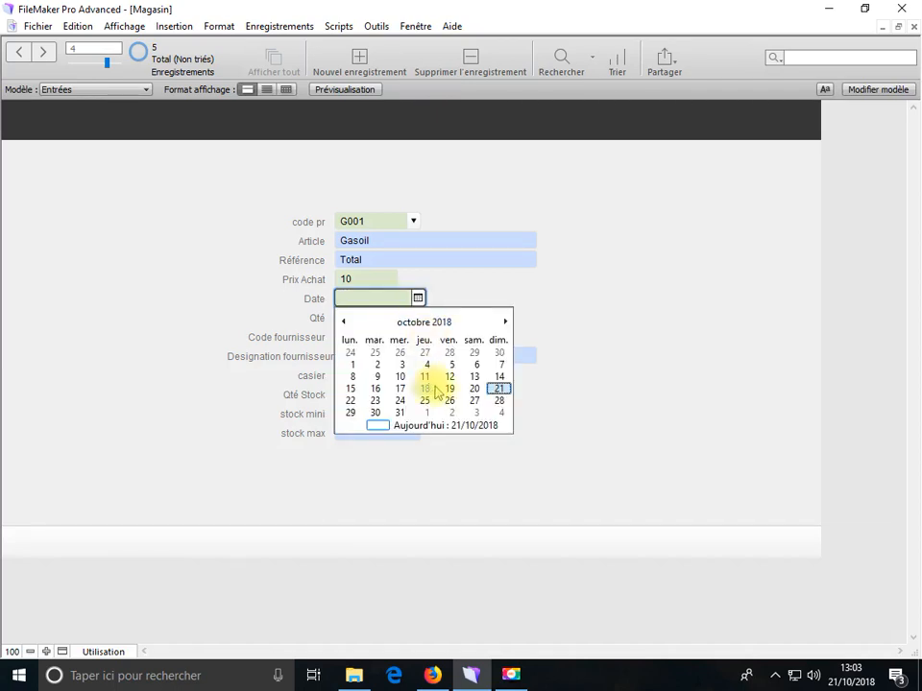
pyautogui.click(425, 389)
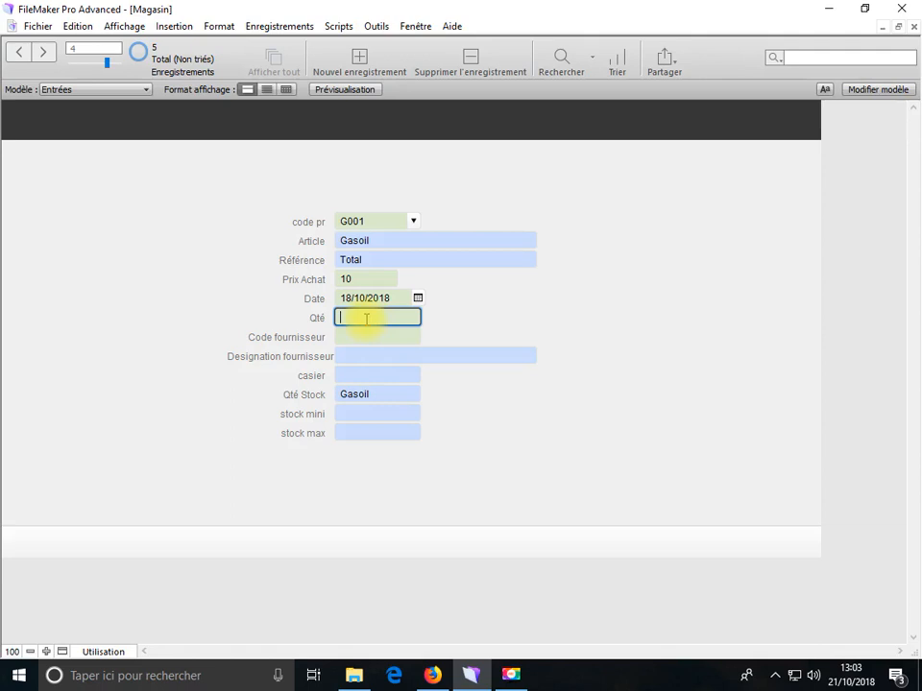
pyautogui.click(501, 429)
# - In the 000102 Filtre à Huile record, set Prix Achat to 125, Qté to 10 and Date to 17/10/2018
pyautogui.hotkey('ctrl', 'Up')
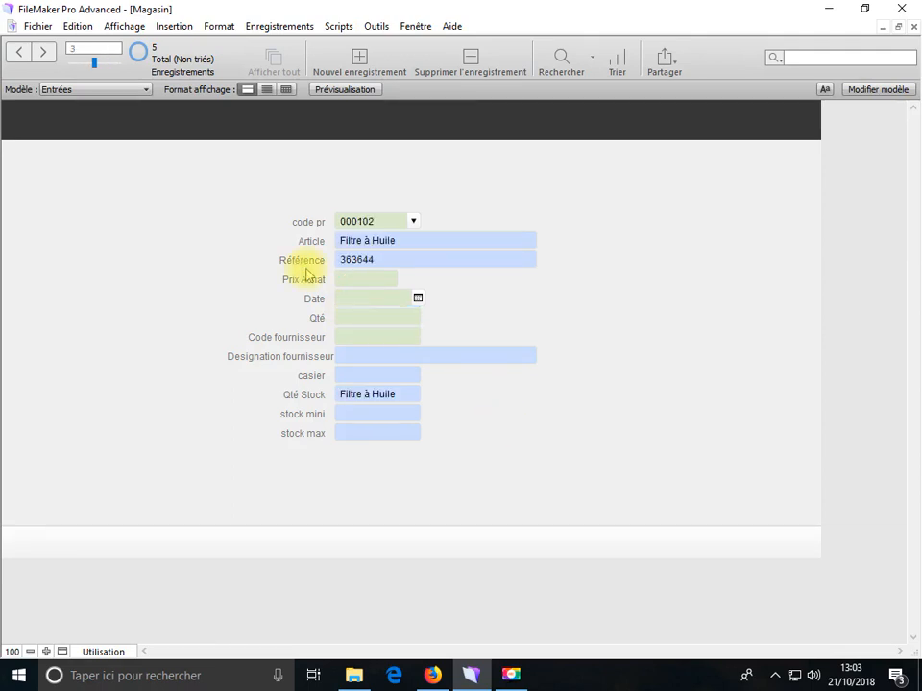
pyautogui.click(375, 279)
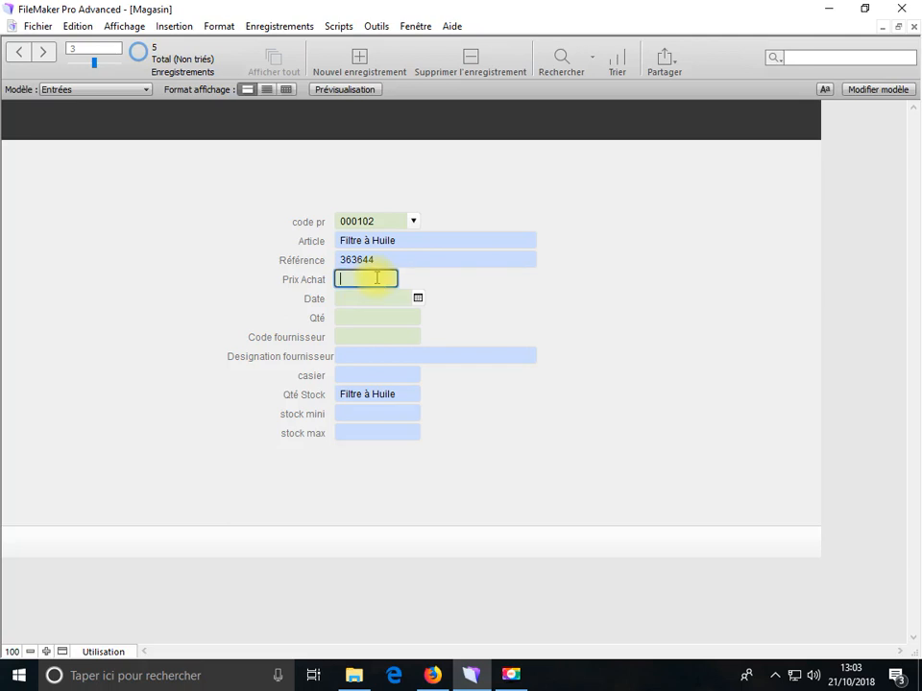
pyautogui.write('1')
pyautogui.click(374, 316)
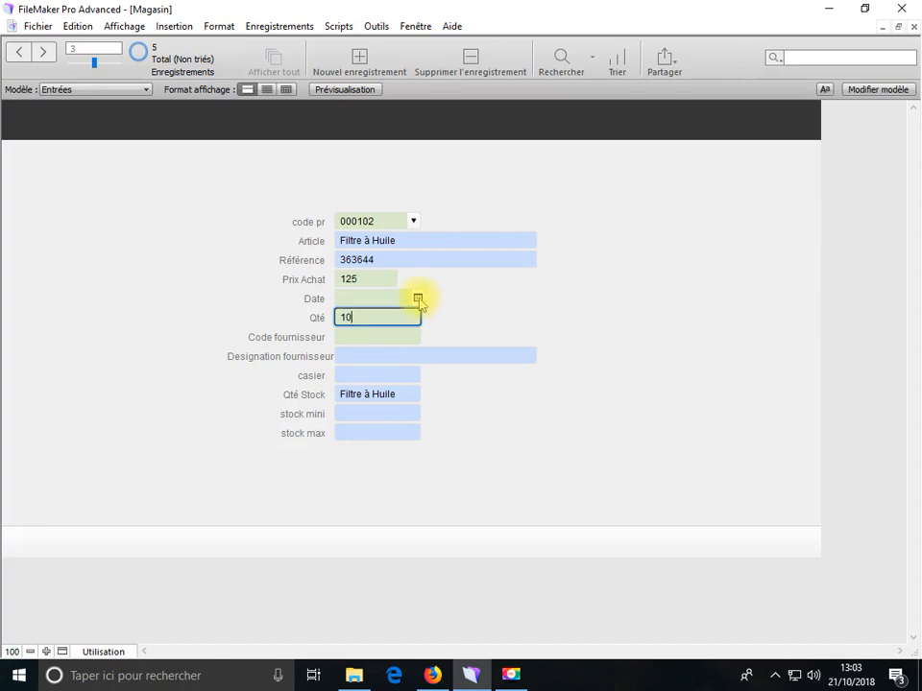
pyautogui.click(417, 298)
pyautogui.click(419, 389)
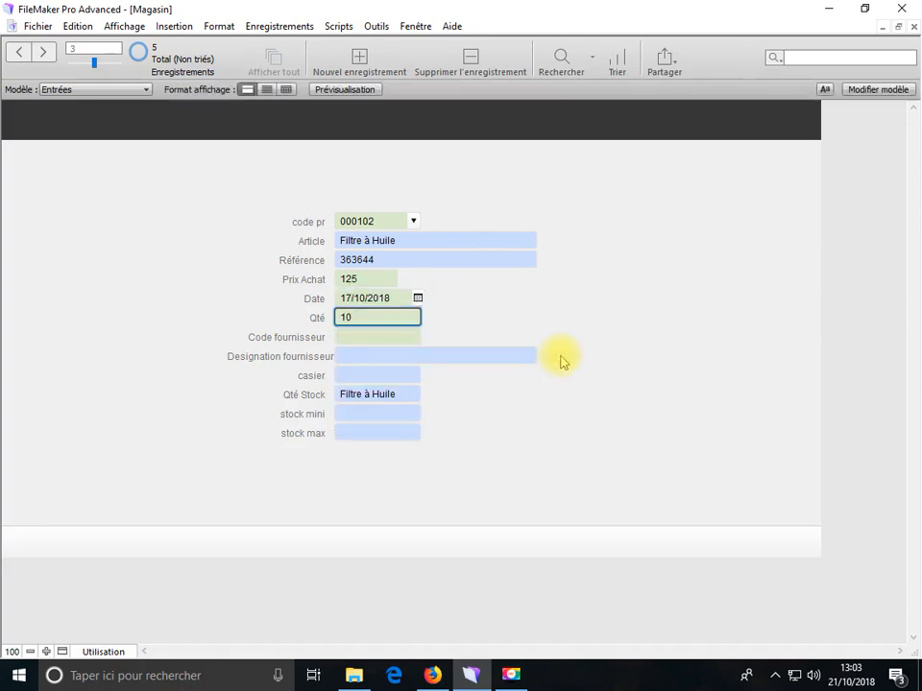
# - In the 000101 Filtre à Gasoil record, set Prix Achat to 136, Date to 10/10/2018 and Qté to 15
pyautogui.hotkey('ctrl', 'Up')
pyautogui.click(380, 279)
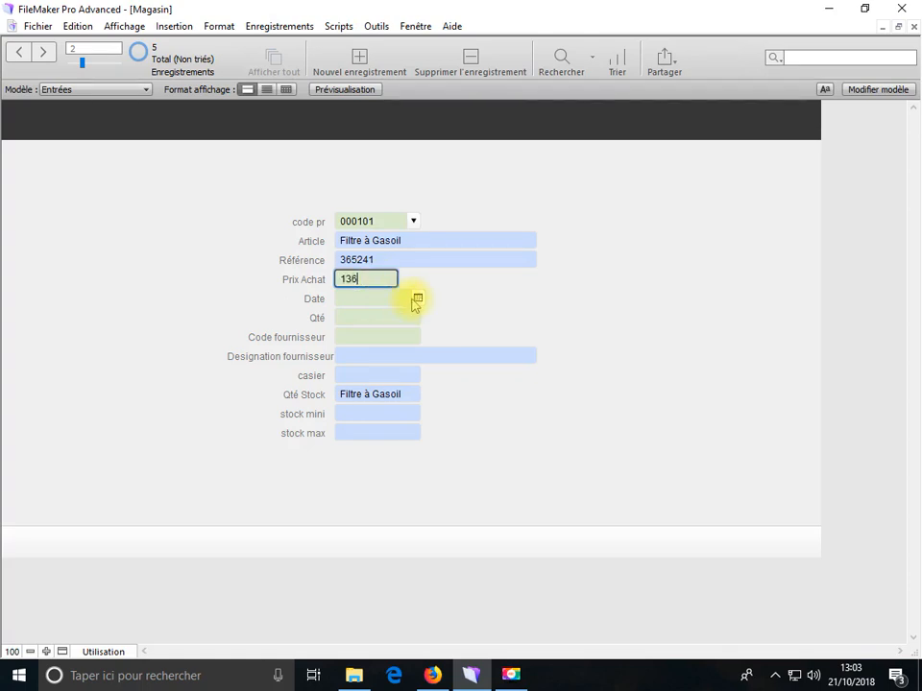
pyautogui.click(418, 298)
pyautogui.click(377, 317)
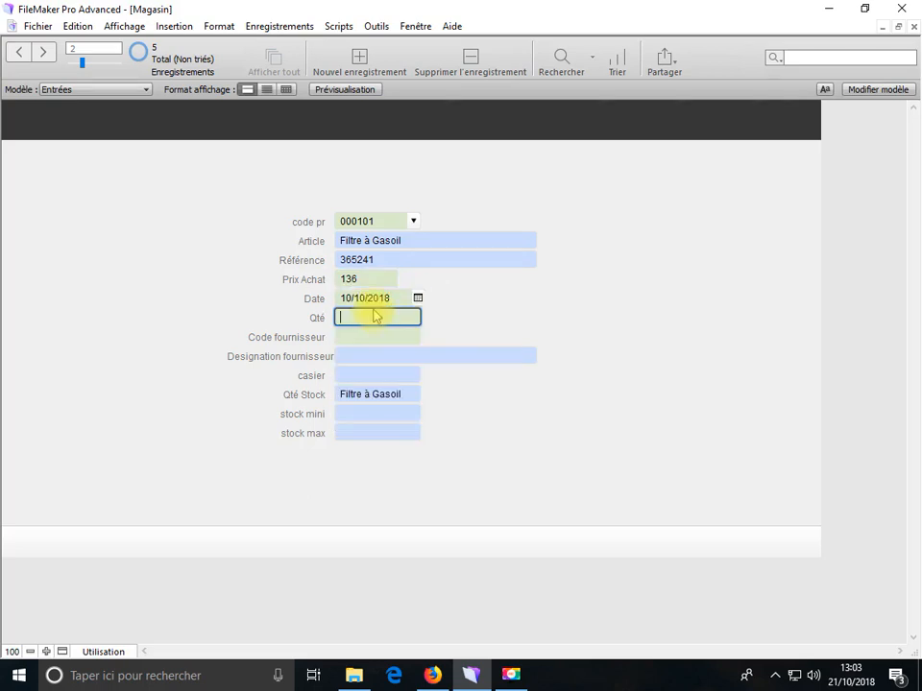
pyautogui.write('15')
pyautogui.click(533, 409)
# - In the 000100 Filtre à air record, set Prix Achat to 123, Date to 10/10/2018 and Qté to 10
pyautogui.hotkey('ctrl', 'Up')
pyautogui.click(373, 278)
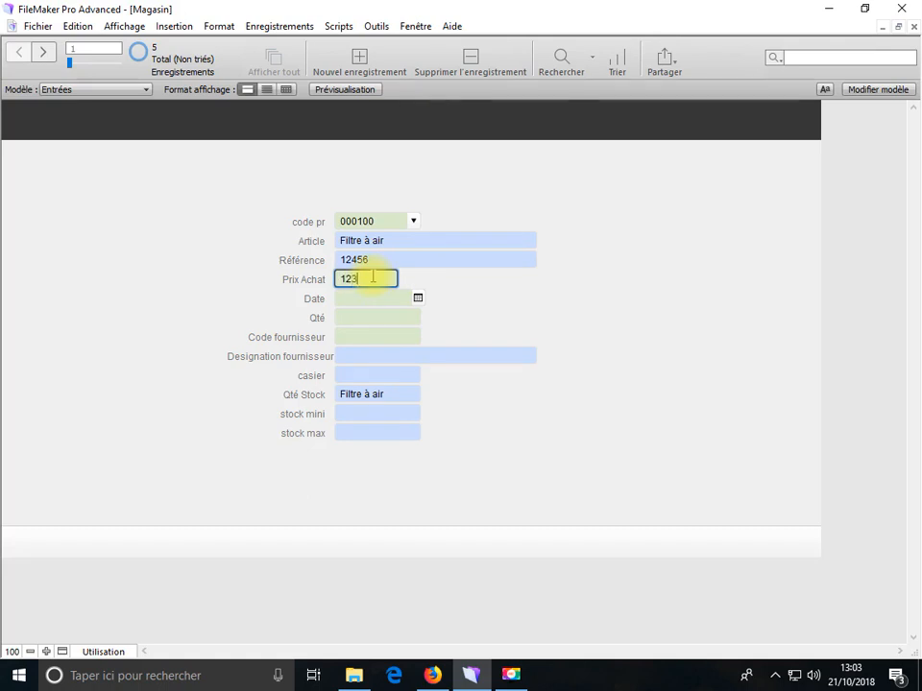
pyautogui.click(418, 299)
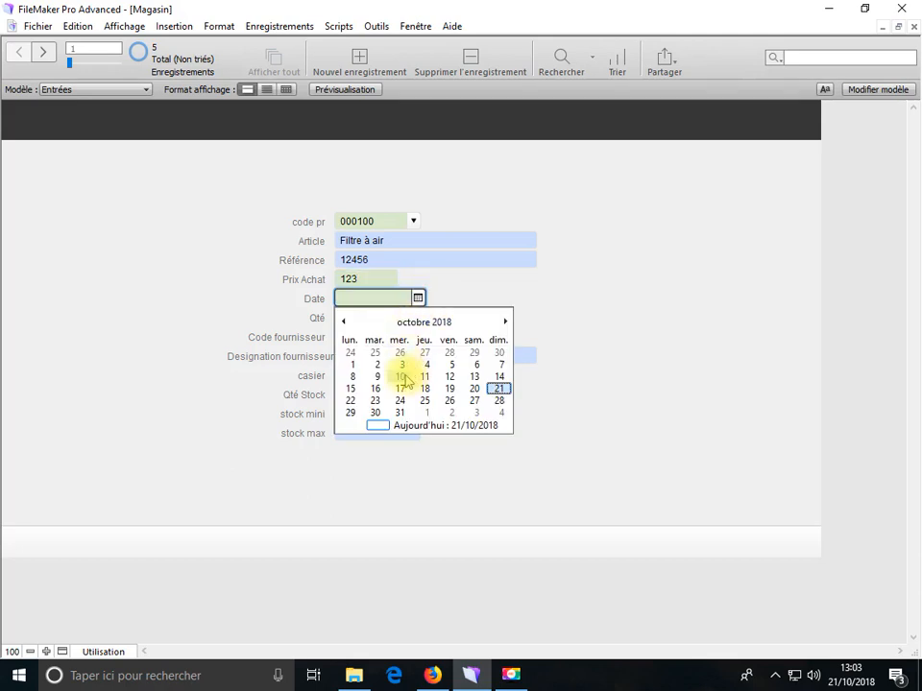
pyautogui.click(402, 377)
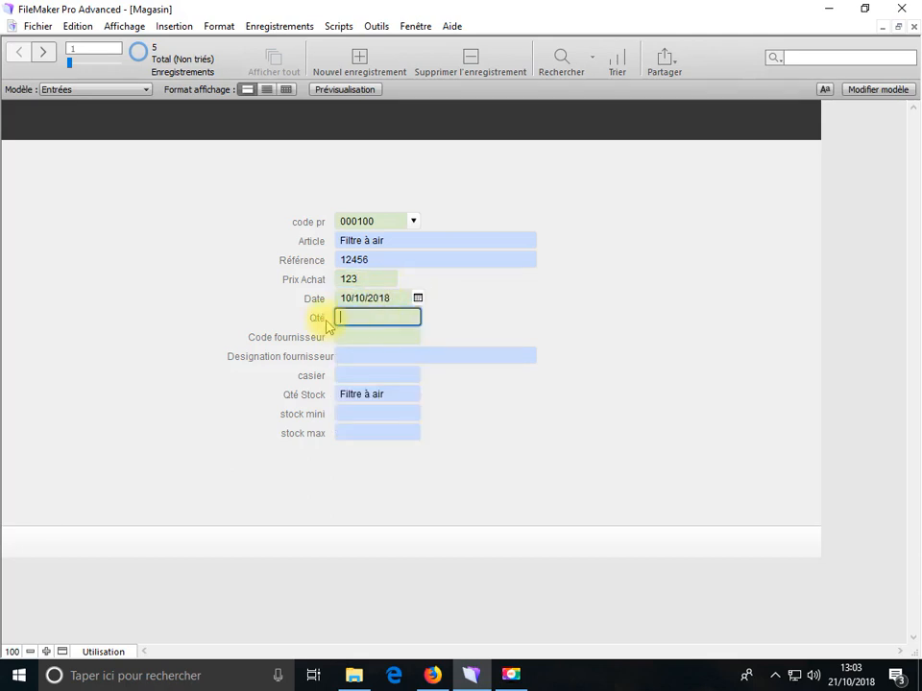
pyautogui.click(641, 388)
pyautogui.scroll(-4, 477, 344)
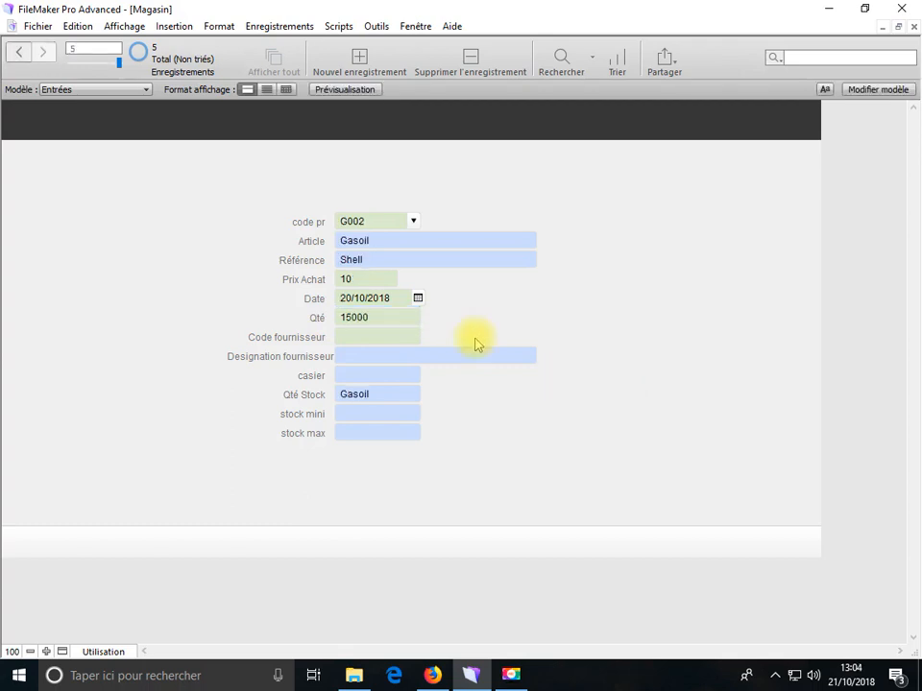
pyautogui.scroll(4, 472, 341)
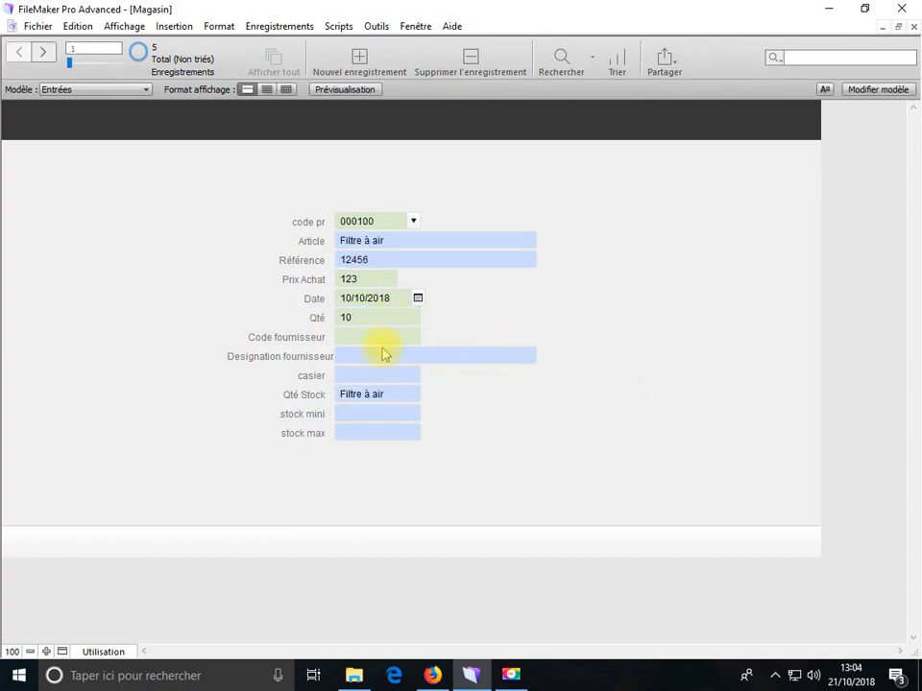
# - Open the relationship graph of the Magasin database
pyautogui.click(39, 25)
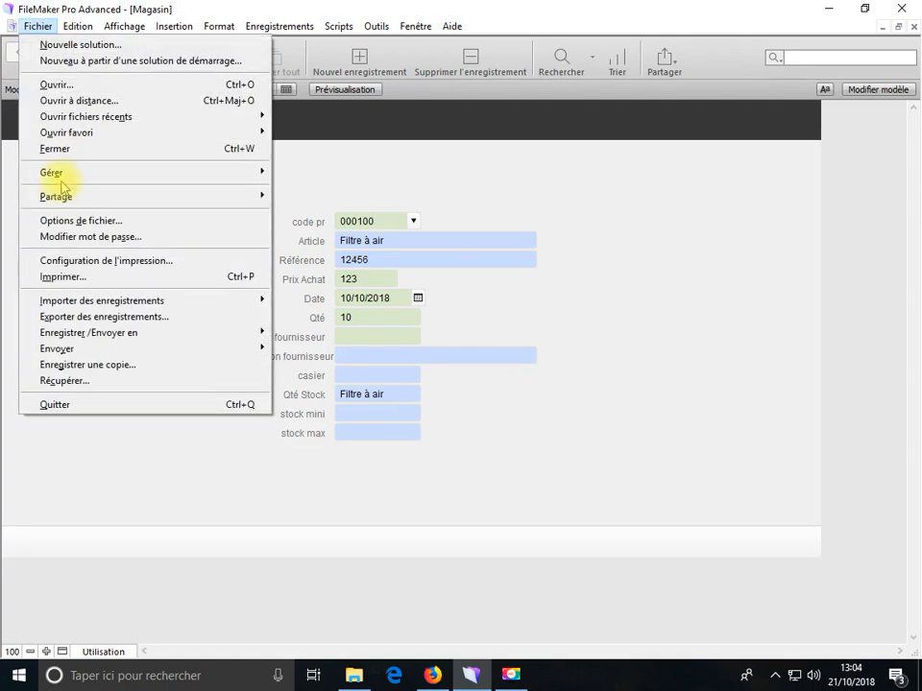
pyautogui.moveTo(259, 174)
pyautogui.click(304, 177)
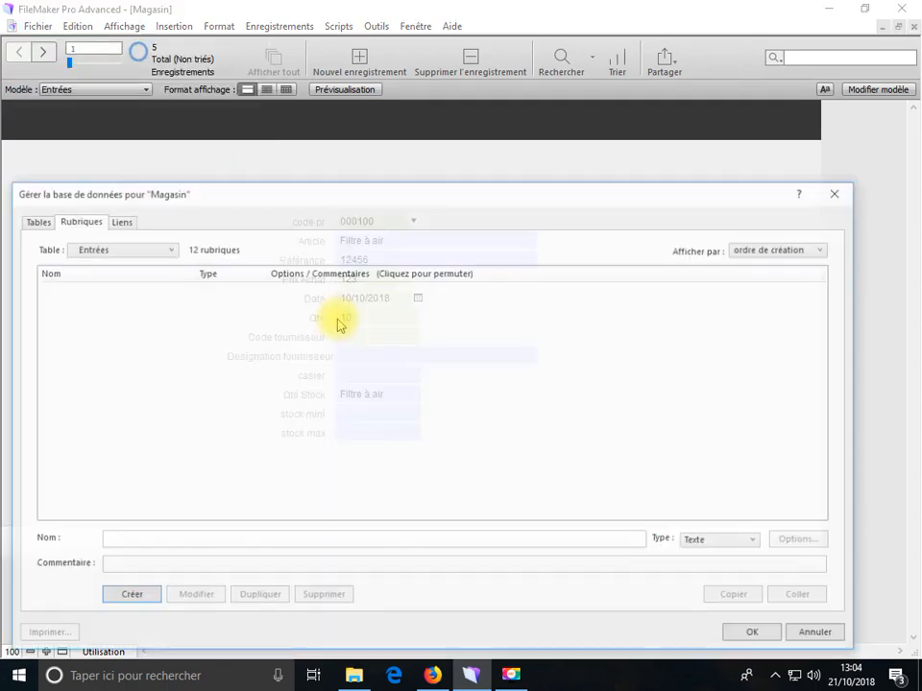
pyautogui.click(118, 220)
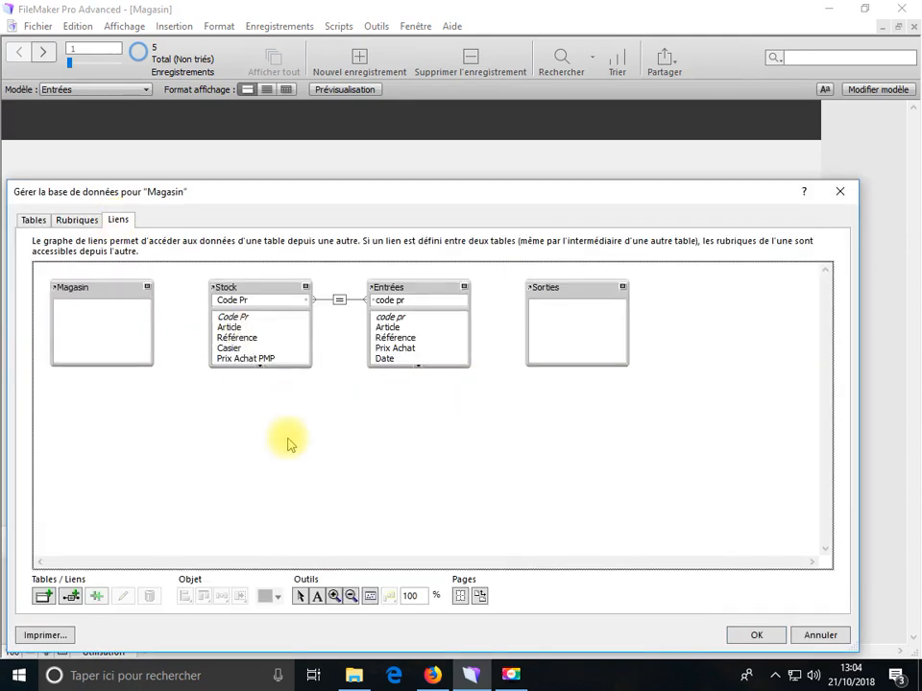
# - Add the Fournisseur table from the Fournisseur groupe file in the BDD folder as a FileMaker data source, entering the account password
pyautogui.click(42, 596)
pyautogui.click(720, 300)
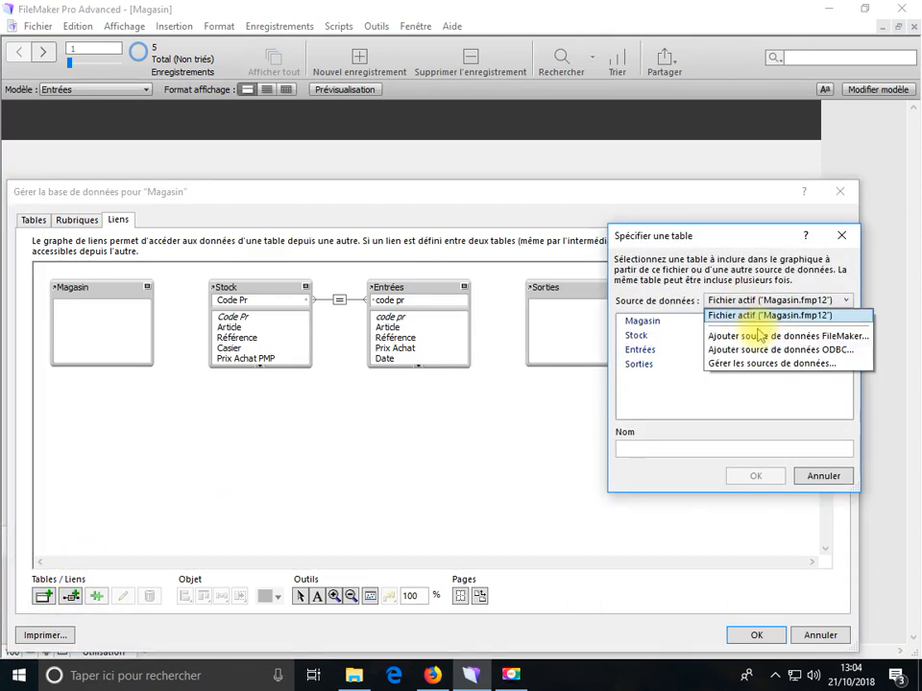
pyautogui.click(752, 340)
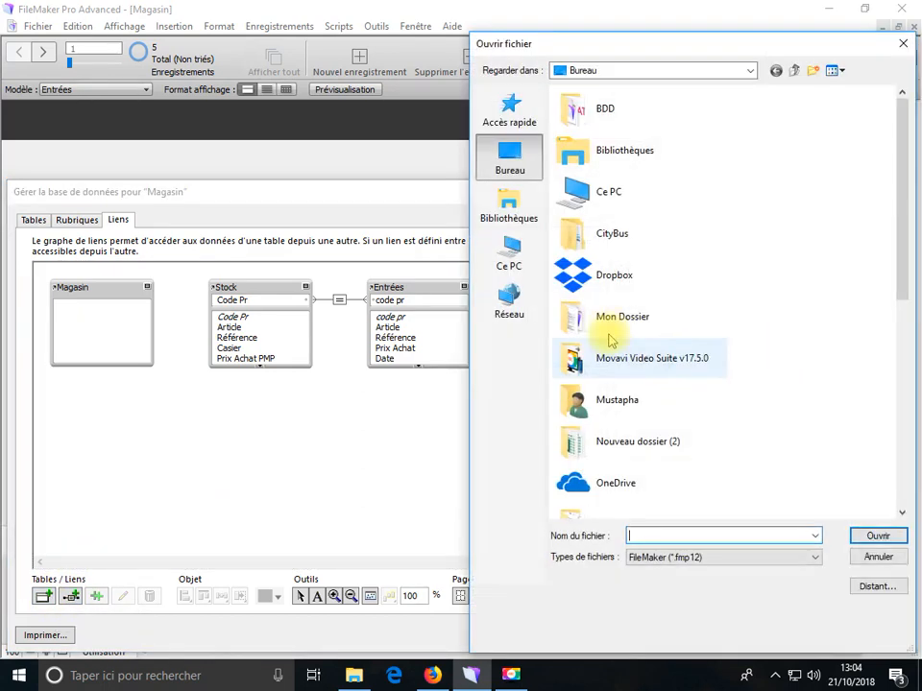
pyautogui.doubleClick(594, 107)
pyautogui.click(602, 142)
pyautogui.doubleClick(602, 143)
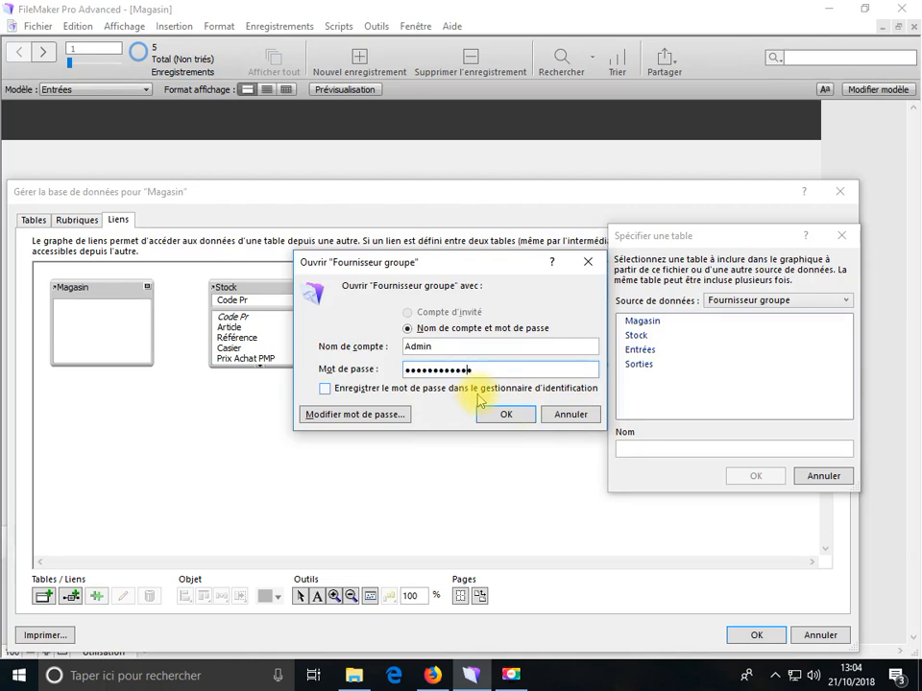
pyautogui.click(488, 412)
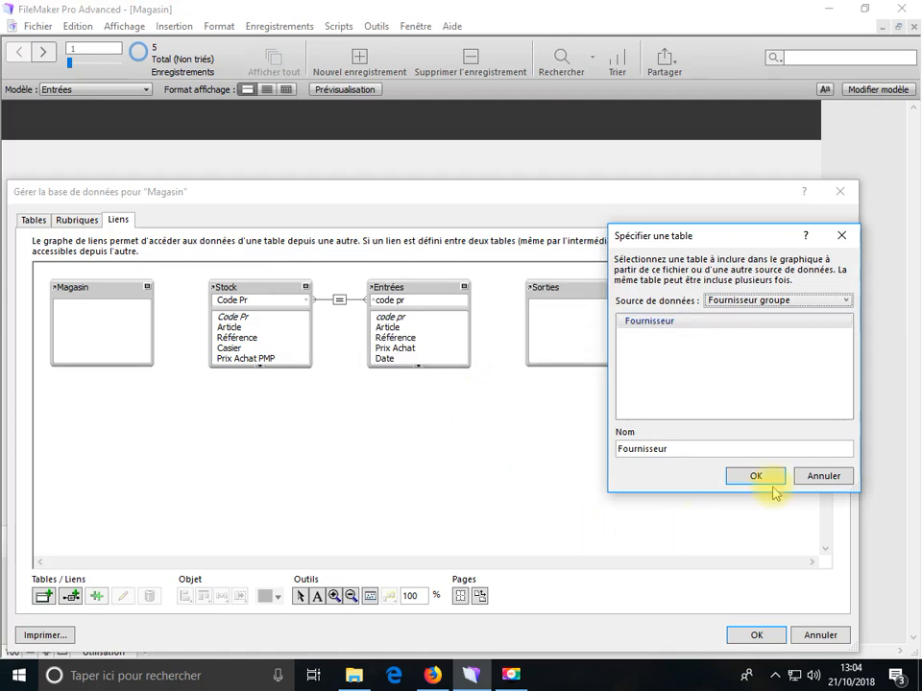
pyautogui.click(763, 477)
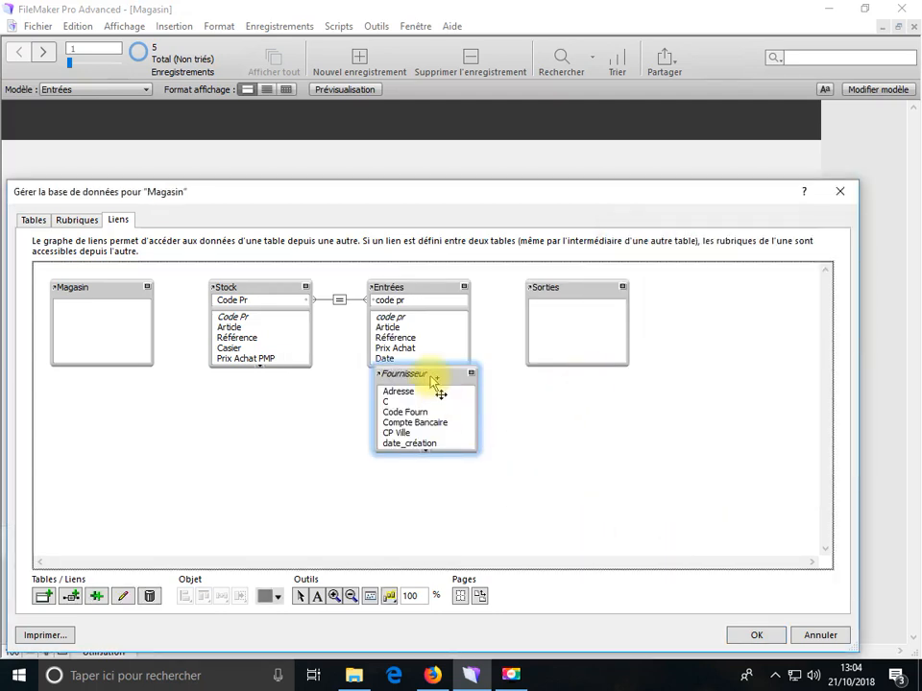
# - Place the Fournisseur table below an enlarged Entrées table and link the two by supplier code
pyautogui.moveTo(432, 382); pyautogui.dragTo(514, 426)
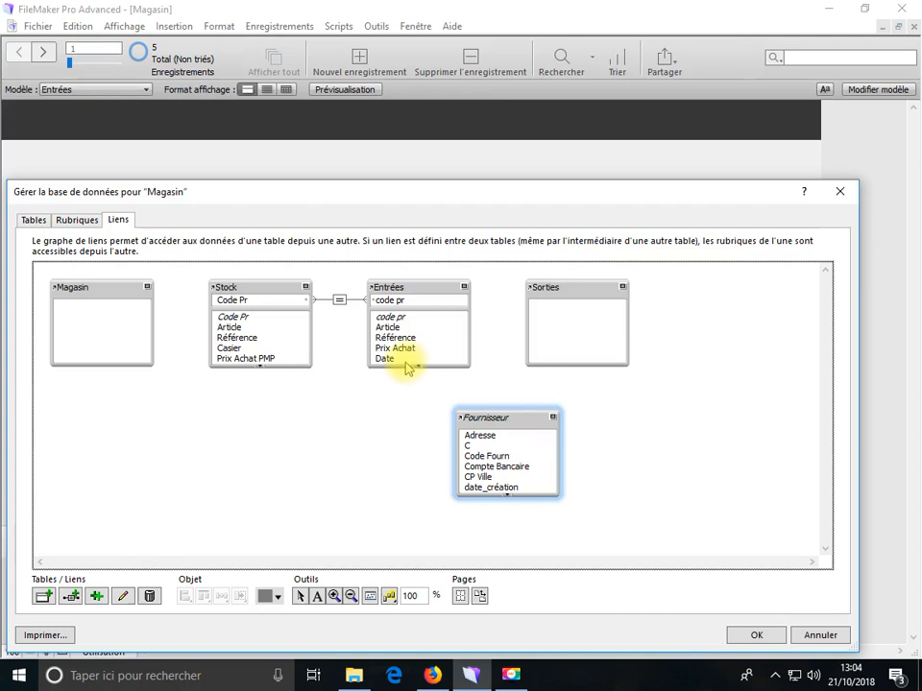
pyautogui.moveTo(406, 366); pyautogui.dragTo(411, 497)
pyautogui.moveTo(510, 441)
pyautogui.mouseDown()
pyautogui.moveTo(593, 425)
pyautogui.moveTo(481, 394)
pyautogui.moveTo(434, 355)
pyautogui.moveTo(434, 404)
pyautogui.moveTo(431, 385)
pyautogui.mouseUp()
# - Change the Designation fournisseur field of the Entrées table from text to a Calcul field
pyautogui.click(72, 220)
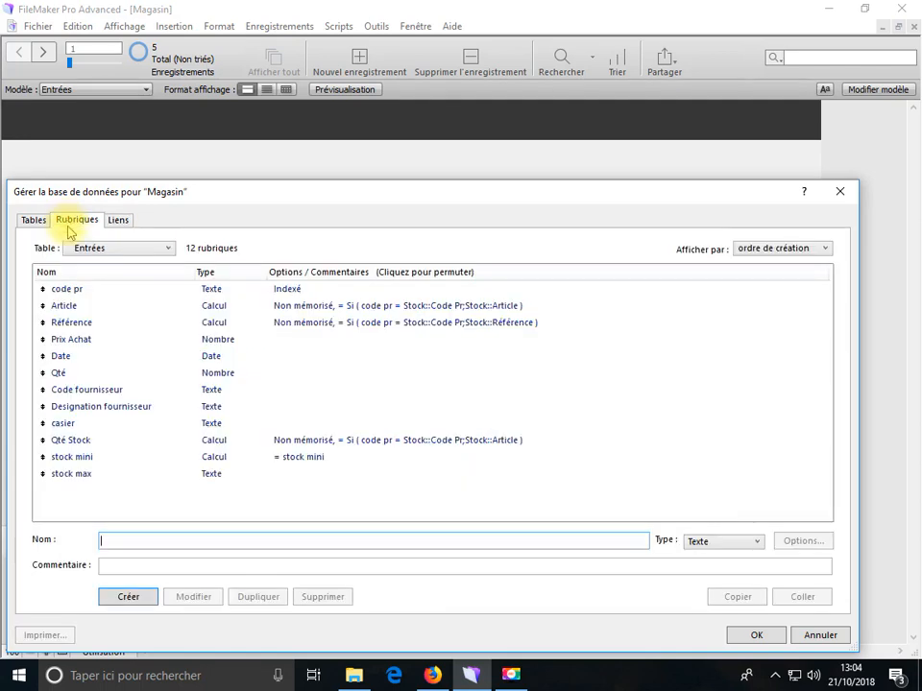
pyautogui.click(144, 408)
pyautogui.click(696, 541)
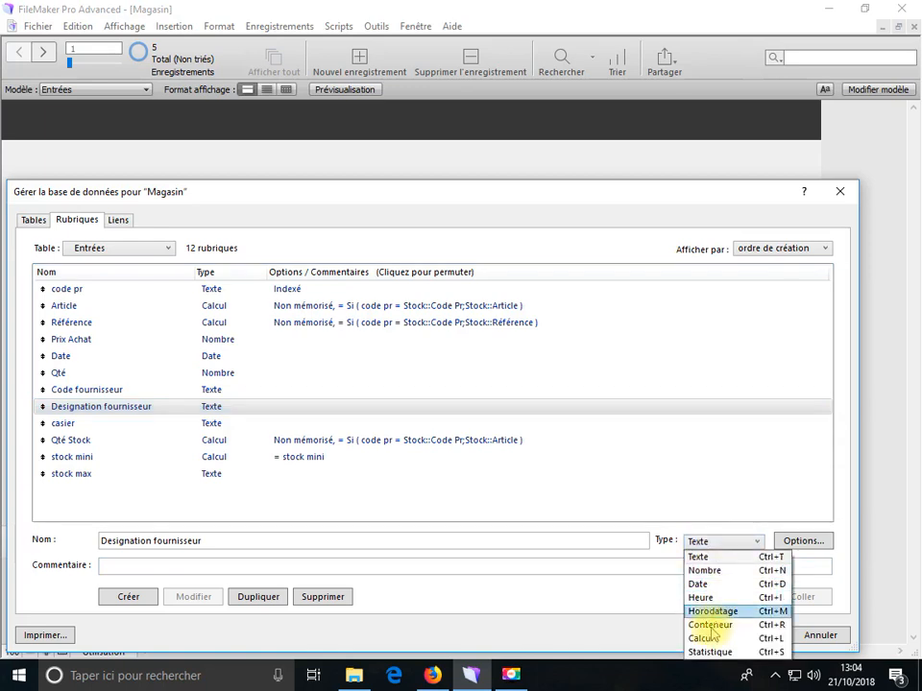
pyautogui.click(730, 638)
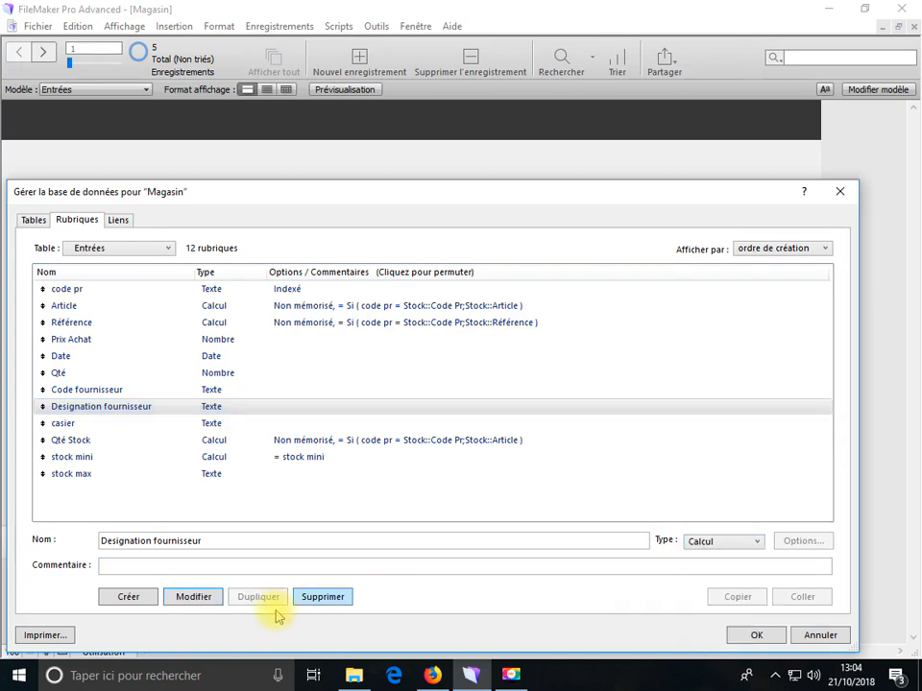
pyautogui.click(191, 597)
# - Write the field's formula as Si ( Code fournisseur = Fournisseur::Code Fourn;Fournisseur::Société )
pyautogui.click(466, 383)
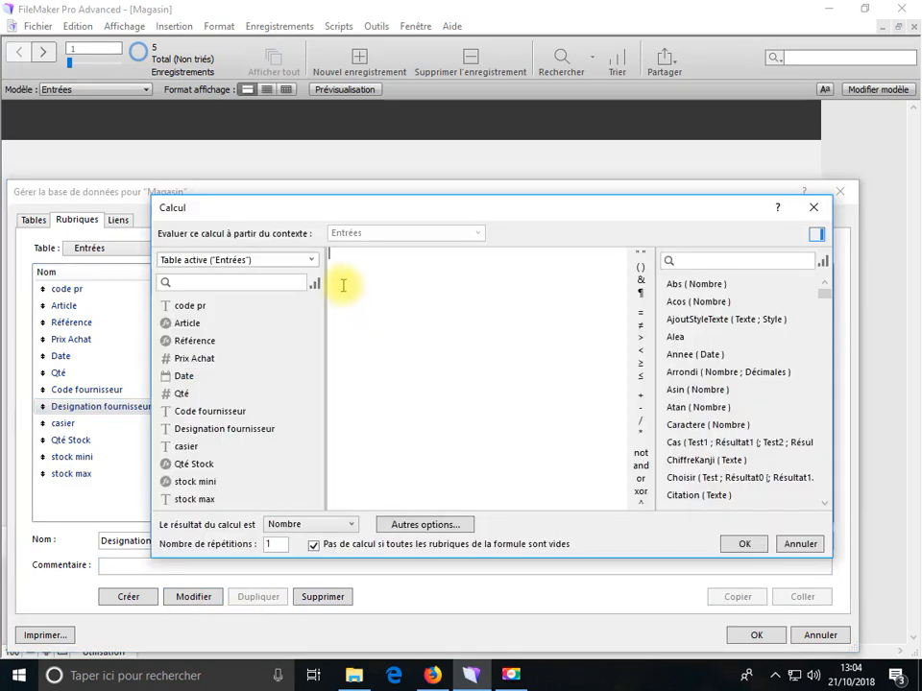
pyautogui.click(387, 260)
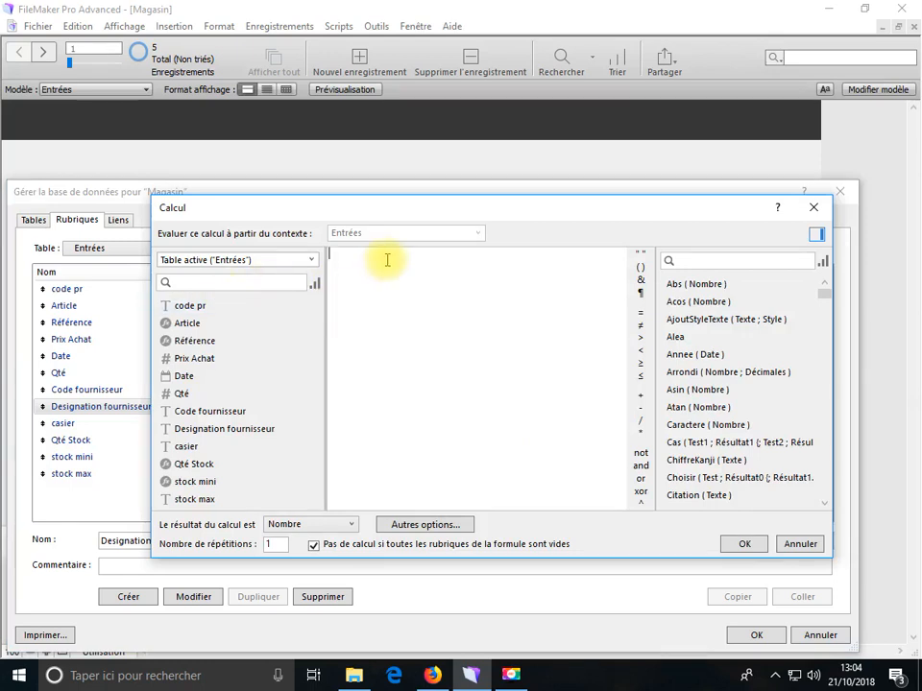
pyautogui.write('si')
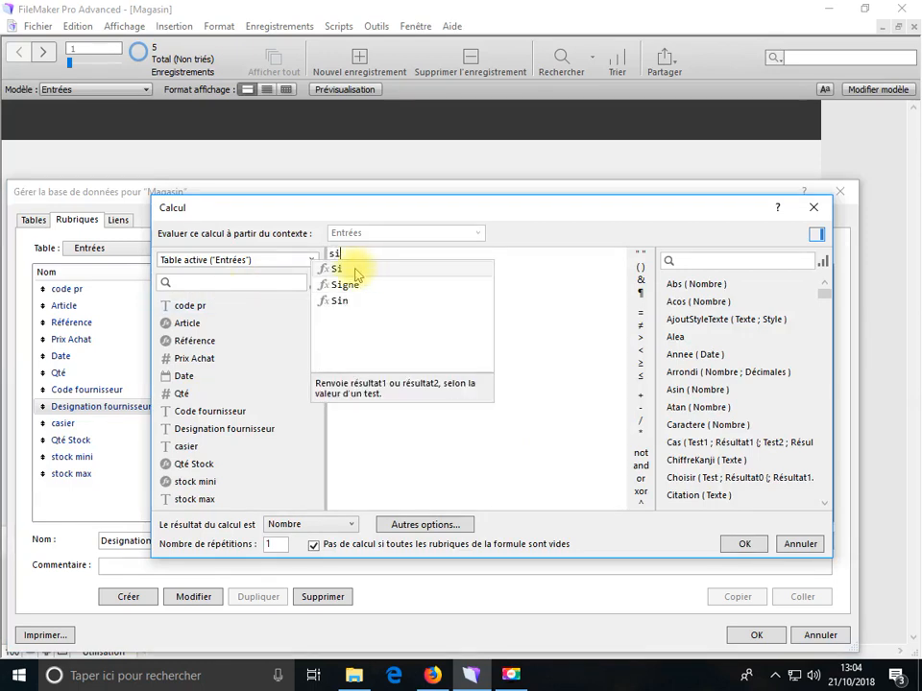
pyautogui.click(354, 269)
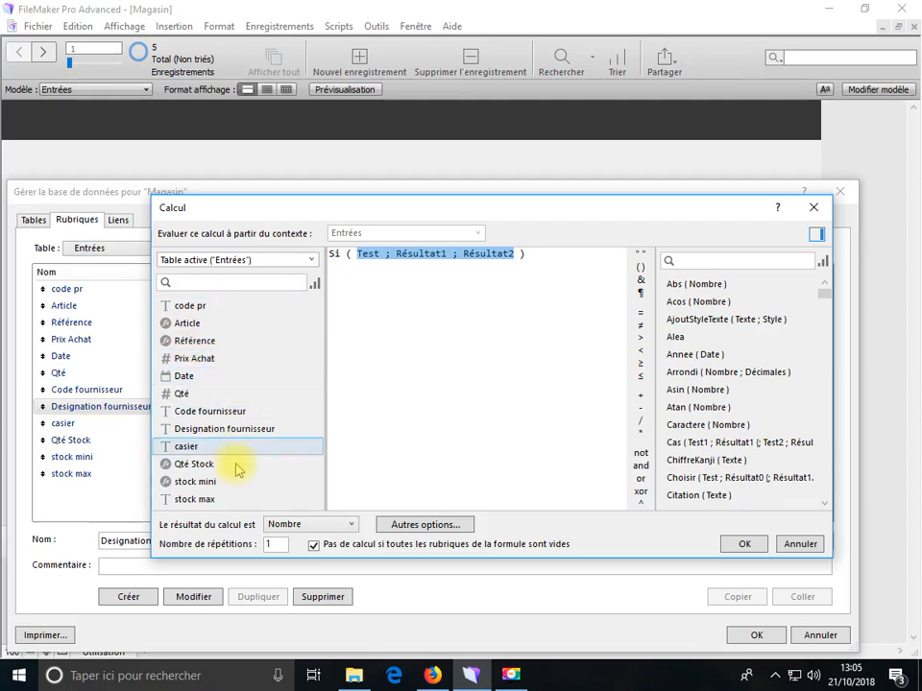
pyautogui.doubleClick(215, 413)
pyautogui.click(639, 312)
pyautogui.click(245, 260)
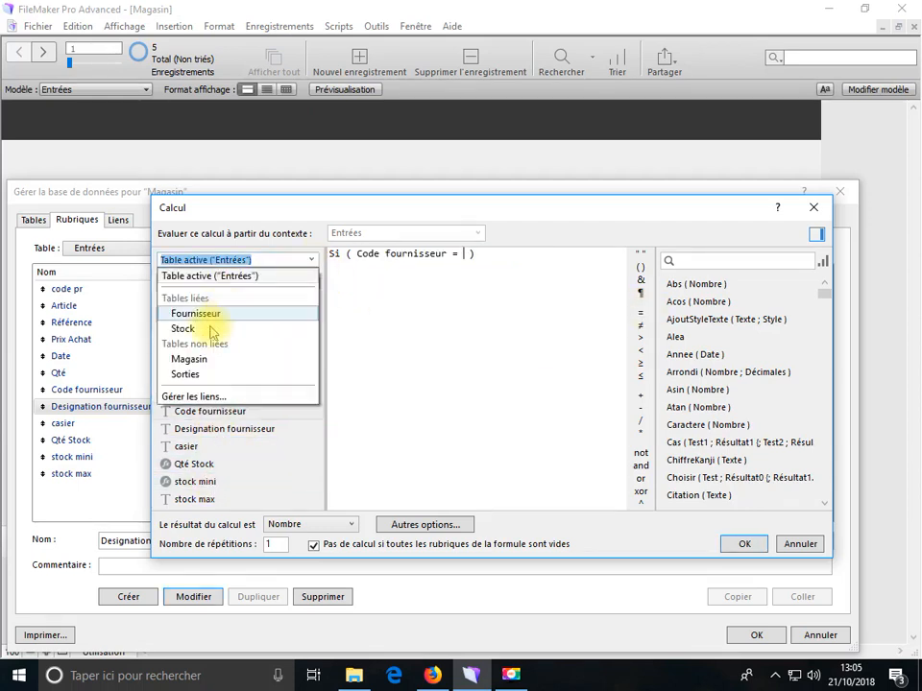
pyautogui.click(202, 314)
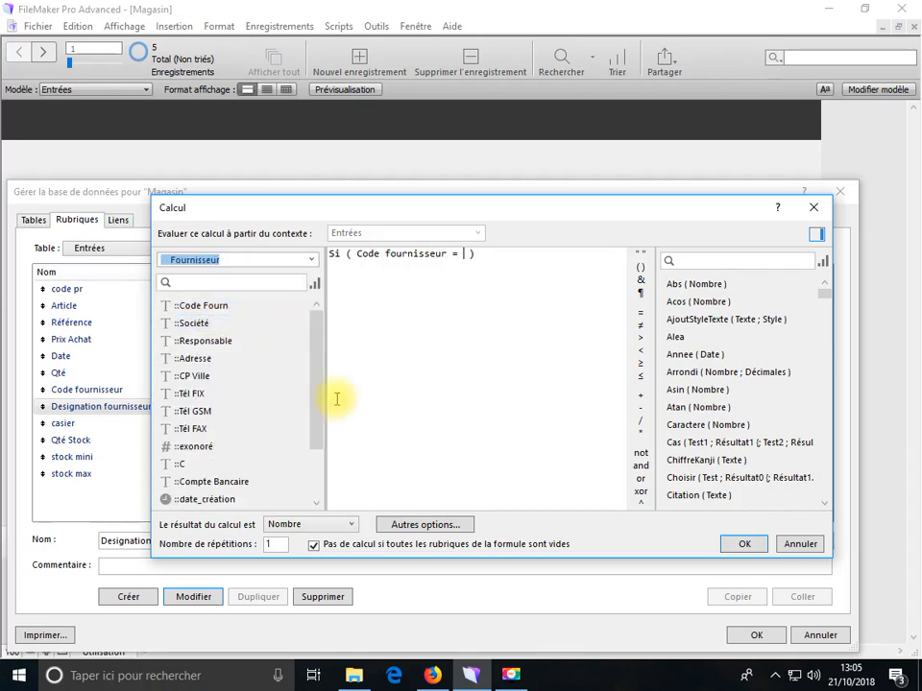
pyautogui.doubleClick(197, 307)
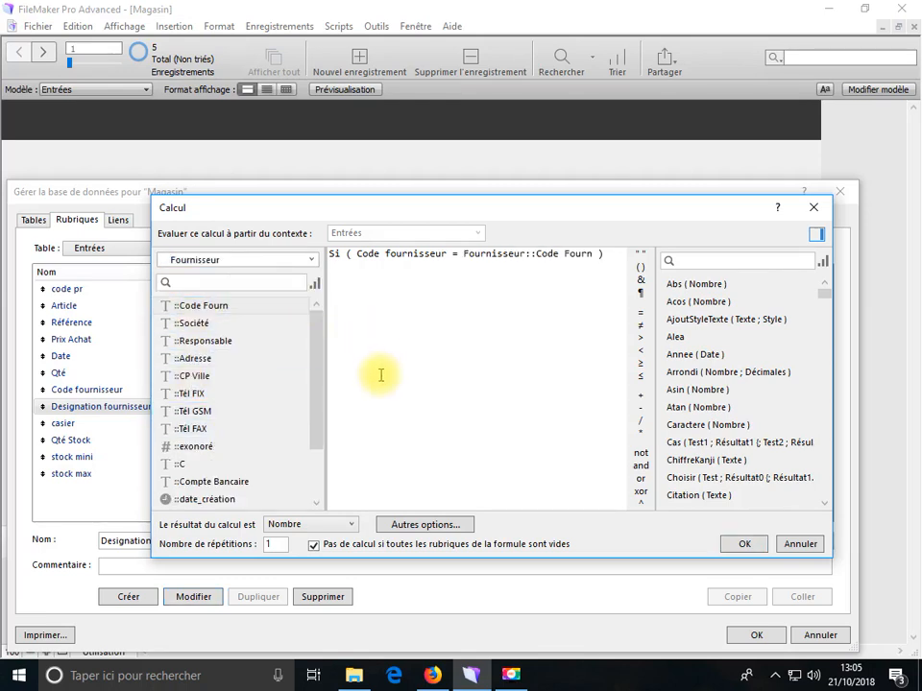
pyautogui.click(216, 327)
pyautogui.doubleClick(215, 327)
# - Set the Designation fournisseur calculation result to Texte and save the database definition
pyautogui.click(294, 525)
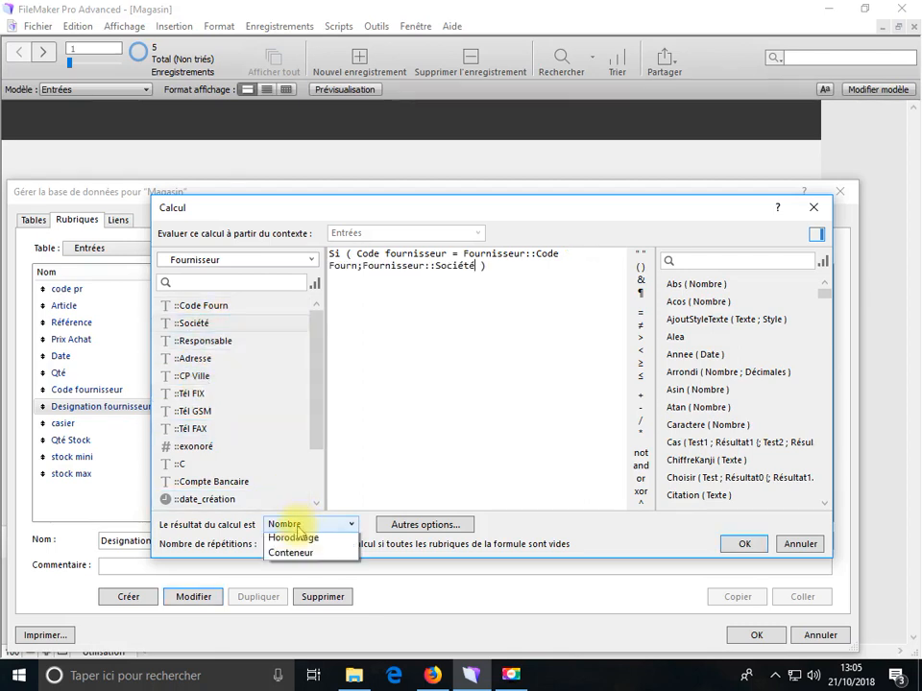
pyautogui.click(282, 541)
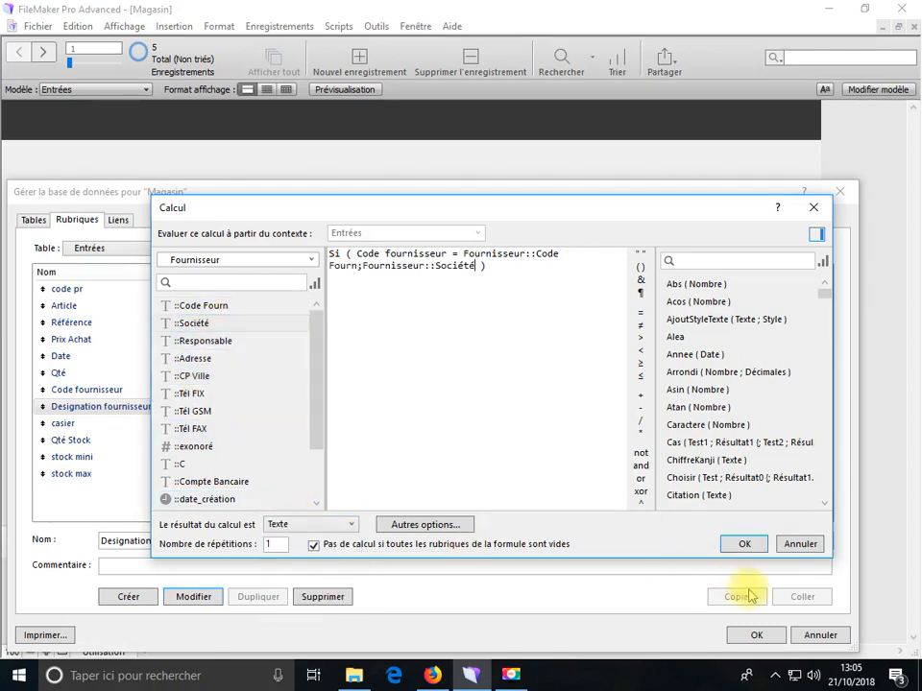
pyautogui.click(744, 543)
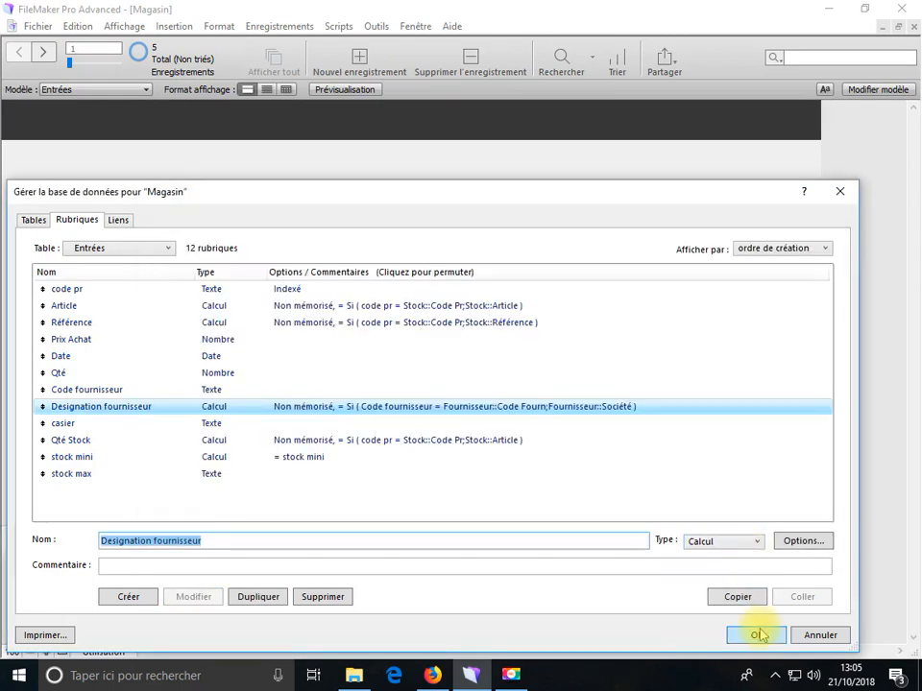
pyautogui.click(759, 635)
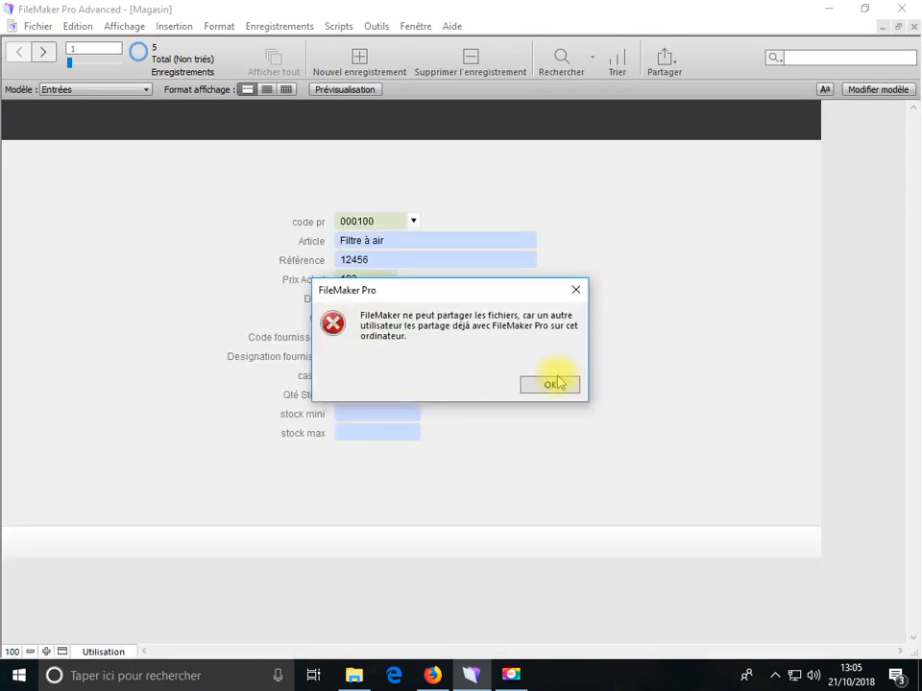
pyautogui.click(550, 385)
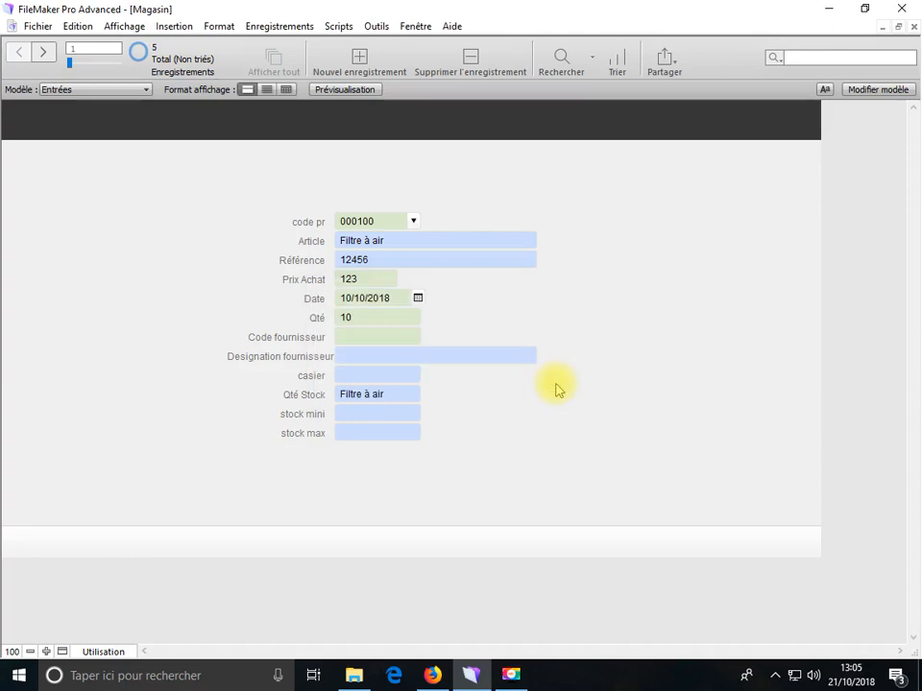
# - In the Entrées layout, create a value list named fournisseur for the Code fournisseur field, using values from a field
pyautogui.click(103, 651)
pyautogui.click(113, 618)
pyautogui.click(391, 355)
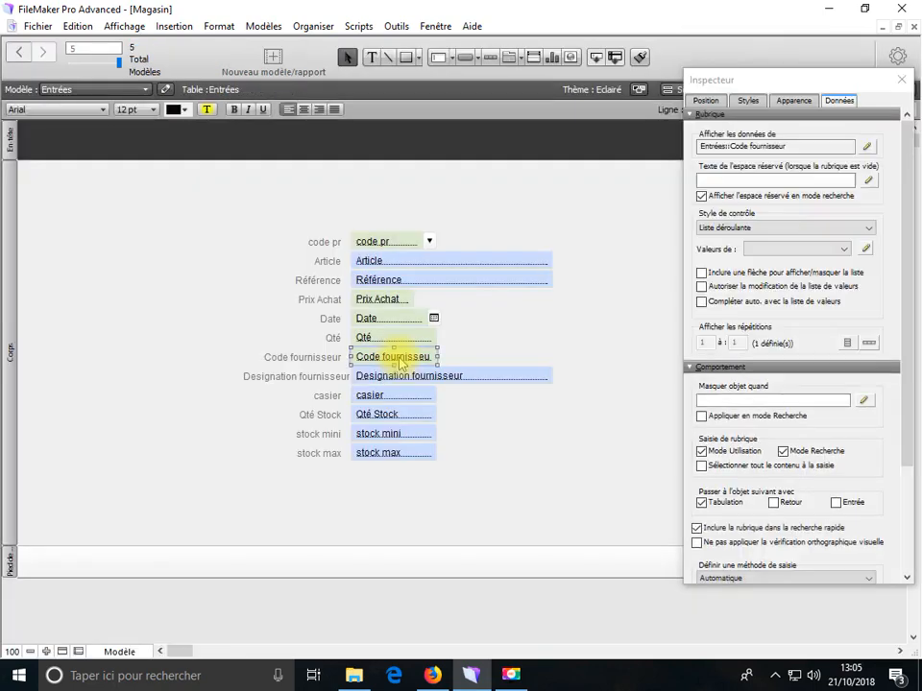
pyautogui.click(866, 248)
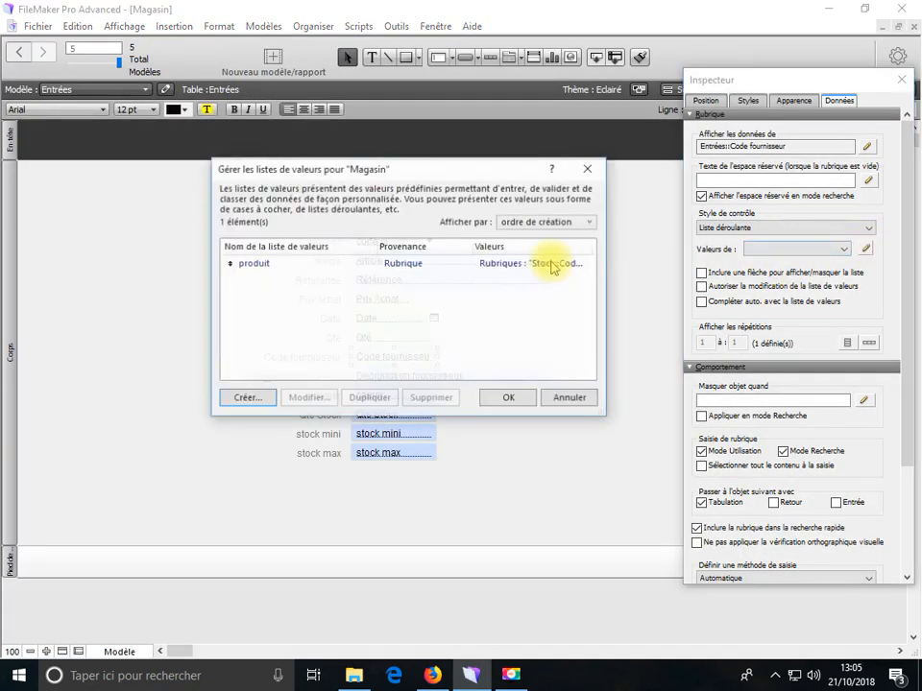
pyautogui.click(256, 398)
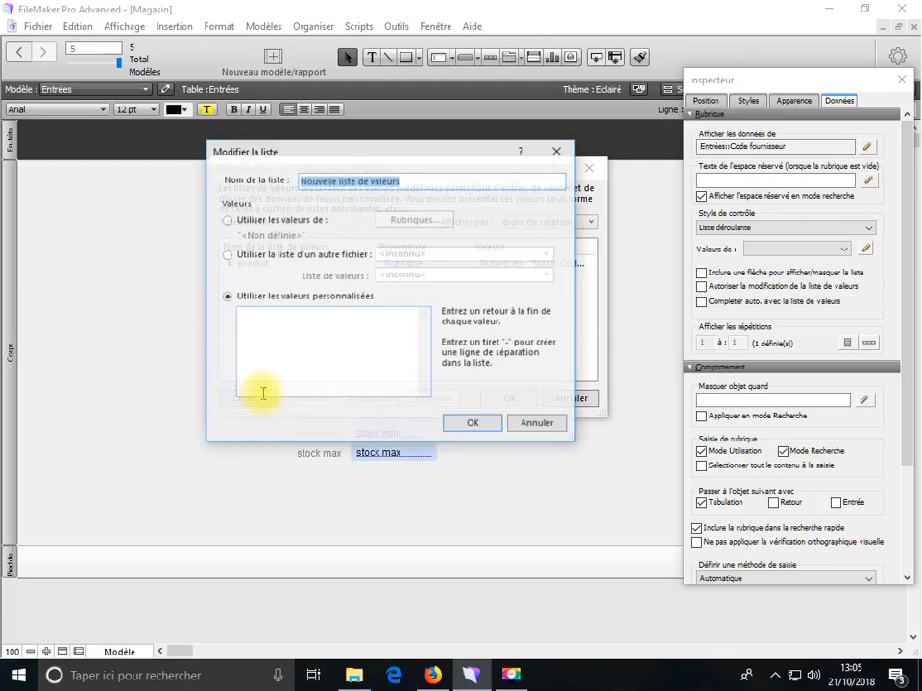
pyautogui.write('fournisseur')
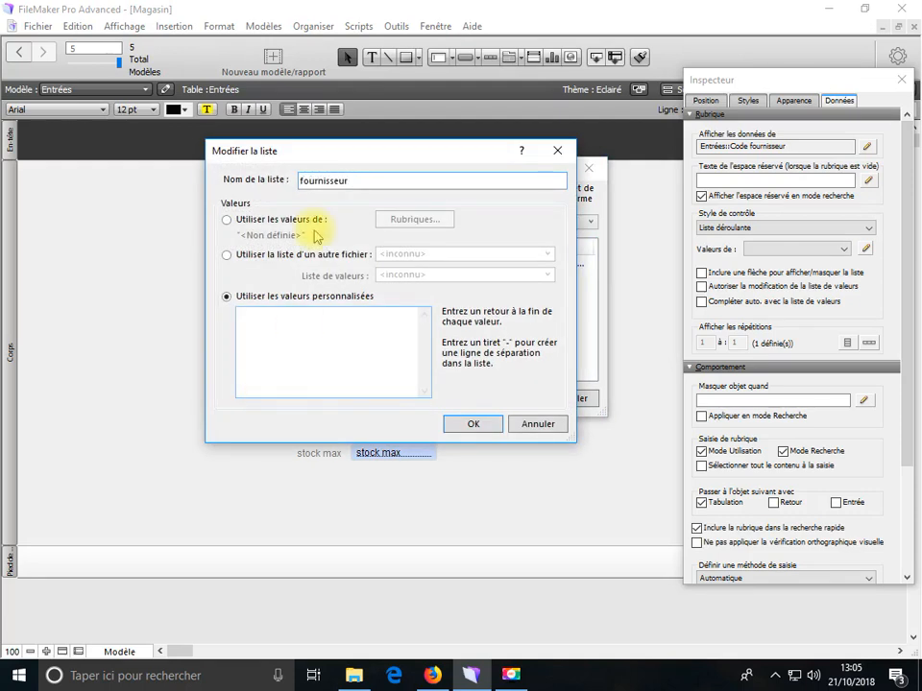
pyautogui.click(241, 220)
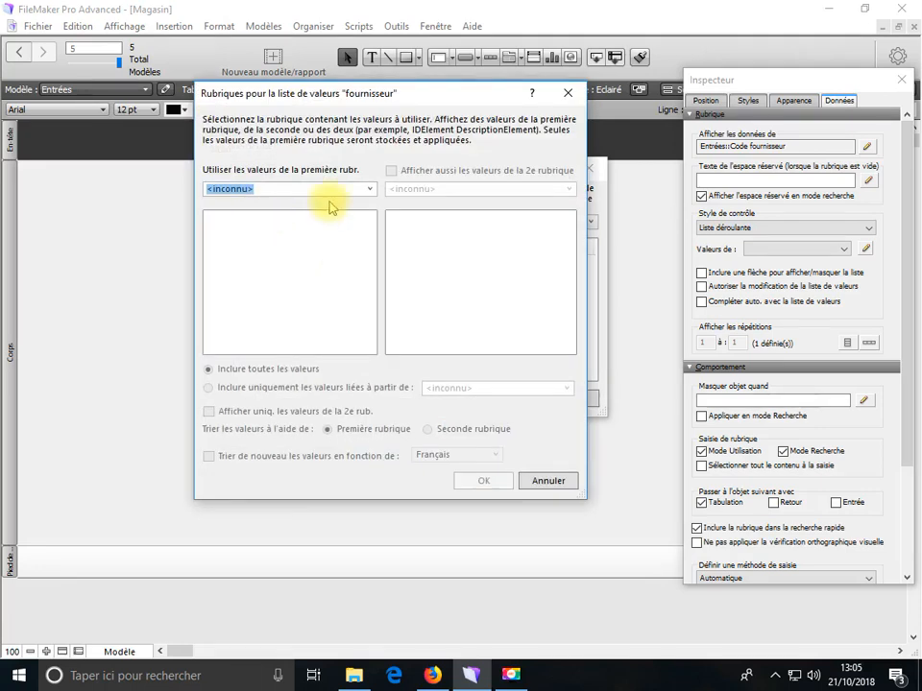
# - Base the fournisseur list on Code Fourn with Société as second field, both from the Fournisseur table, and save it
pyautogui.click(370, 189)
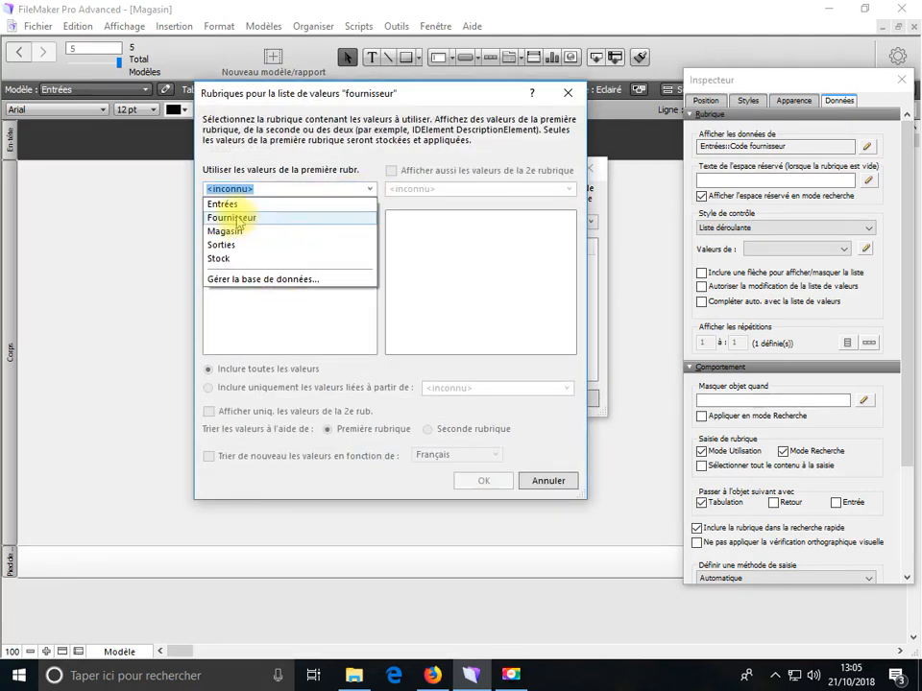
pyautogui.click(237, 217)
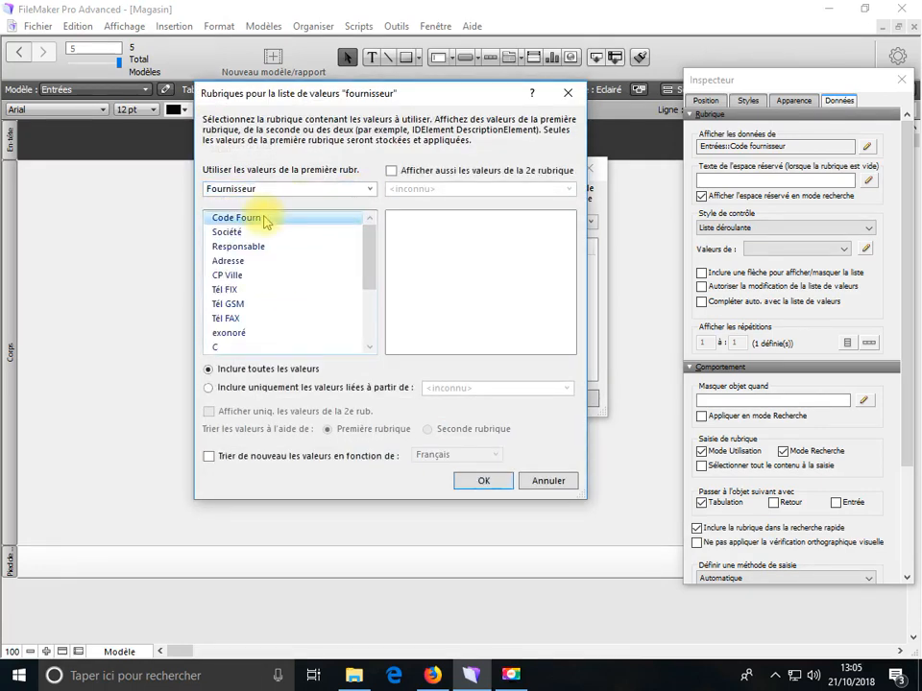
pyautogui.click(390, 171)
pyautogui.click(418, 234)
pyautogui.click(480, 481)
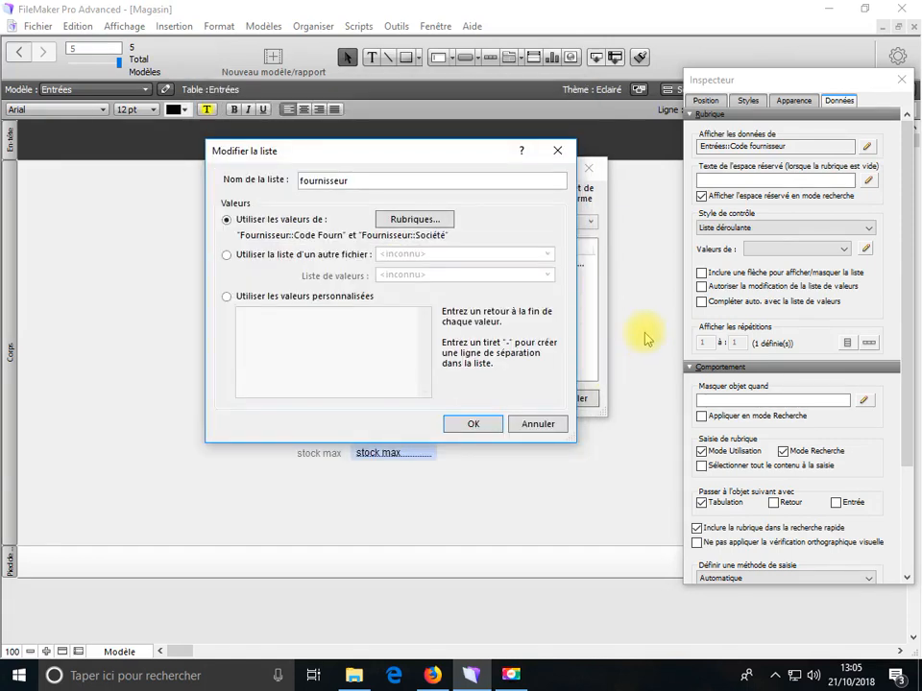
pyautogui.click(477, 424)
pyautogui.click(506, 399)
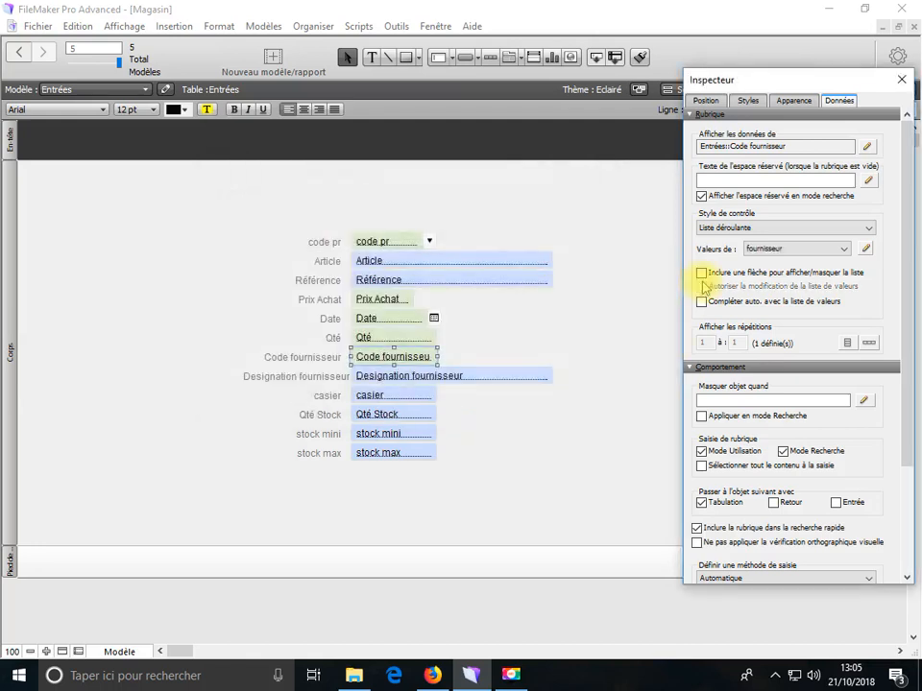
# - Give the Code fournisseur field a list arrow and auto-completion, and save the layout on returning to Utilisation mode
pyautogui.click(701, 273)
pyautogui.click(701, 302)
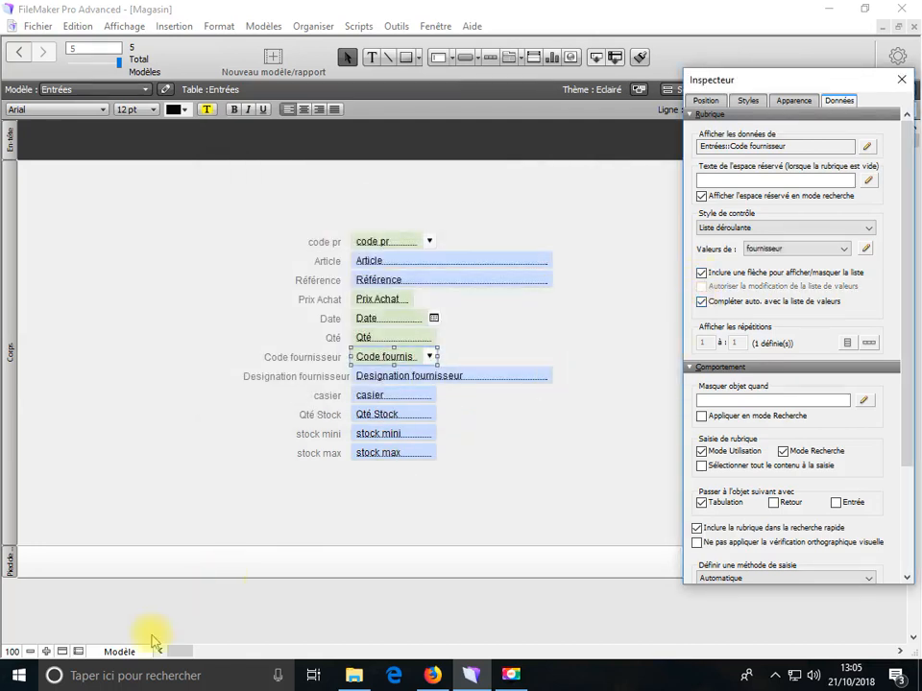
pyautogui.click(122, 651)
pyautogui.click(151, 588)
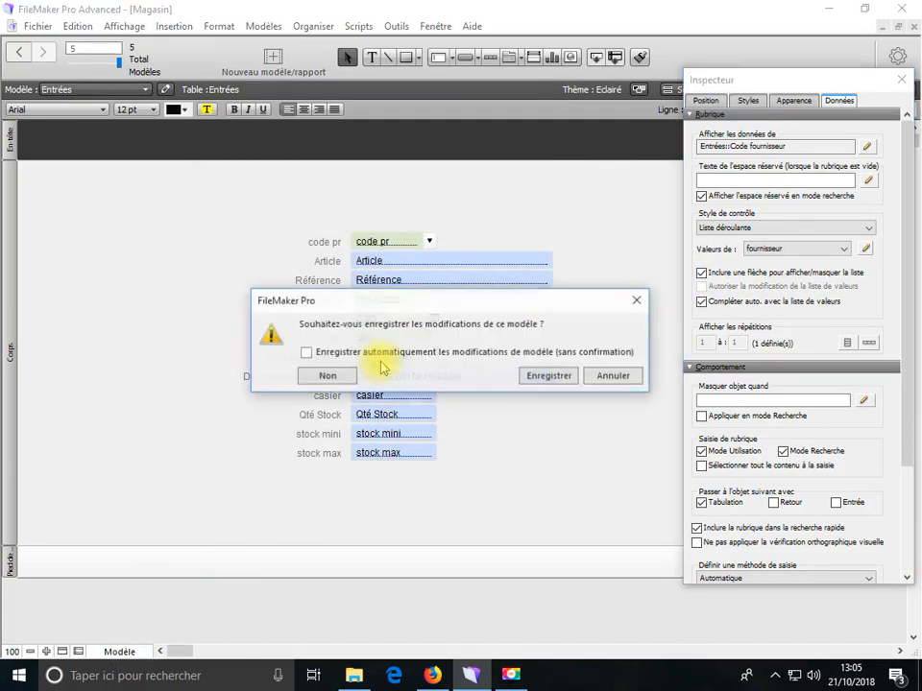
pyautogui.click(549, 377)
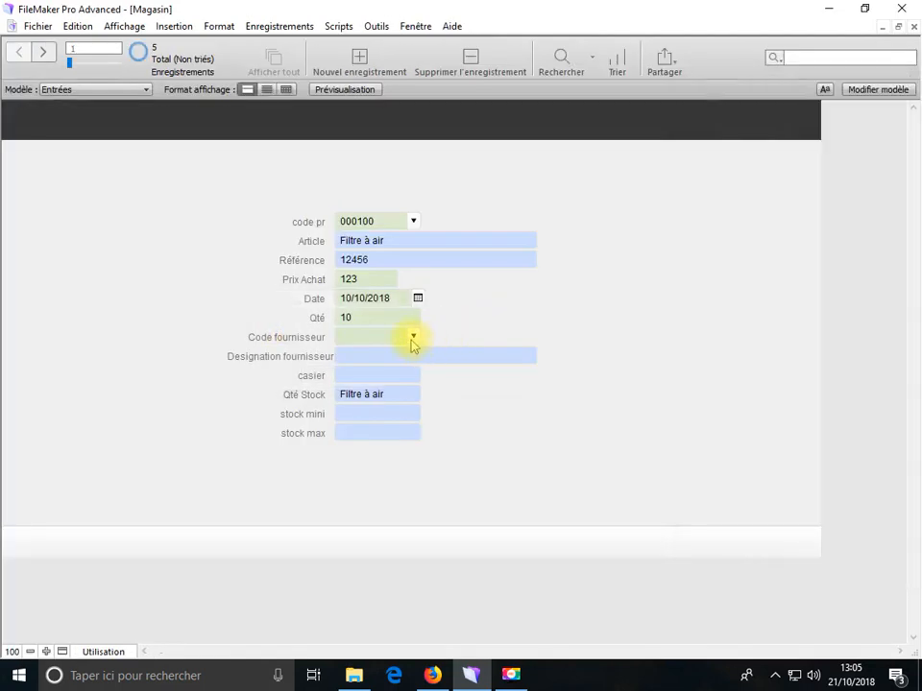
# - Set Code fournisseur to D001 Sté Dimanord in the 000100 and 000101 records
pyautogui.click(411, 337)
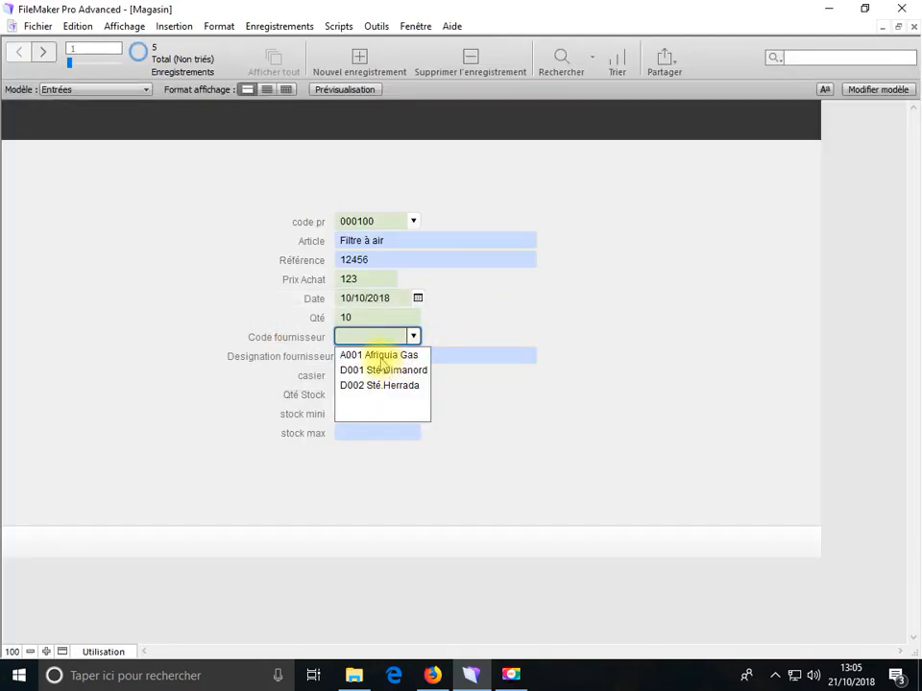
pyautogui.click(393, 374)
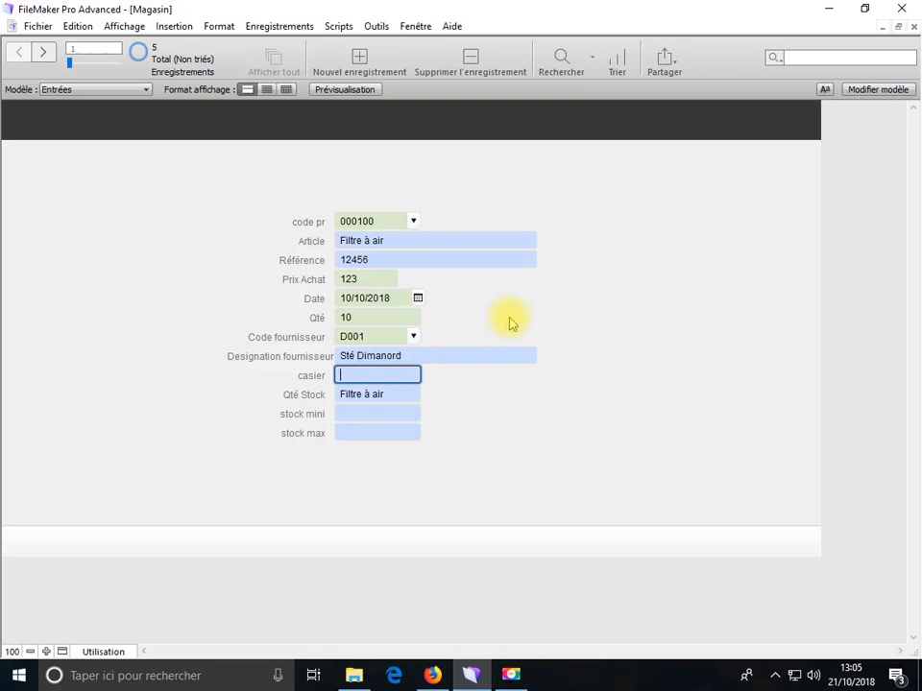
pyautogui.scroll(-1, 490, 339)
pyautogui.click(414, 337)
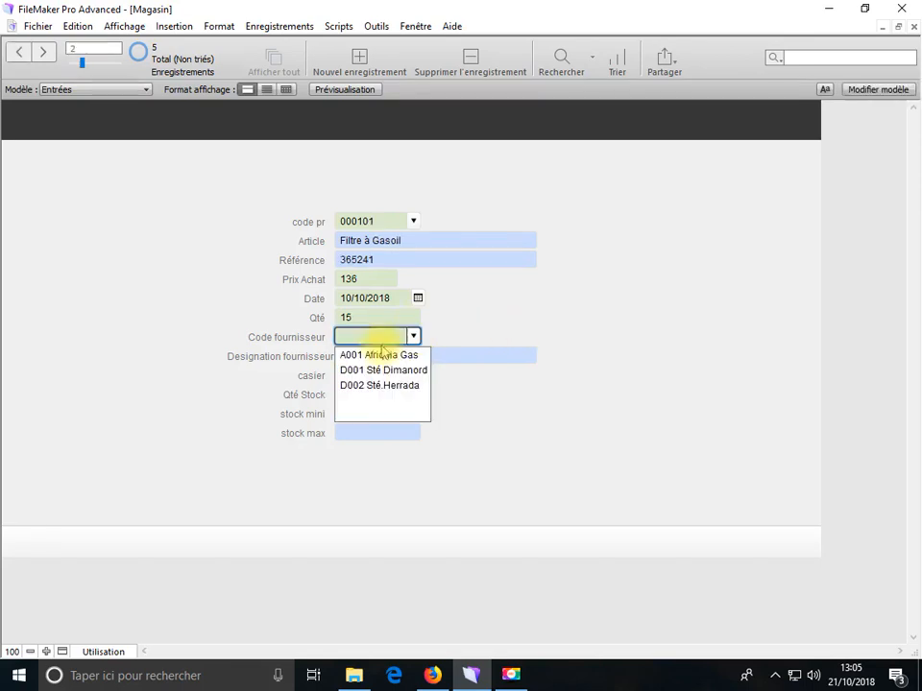
pyautogui.click(366, 371)
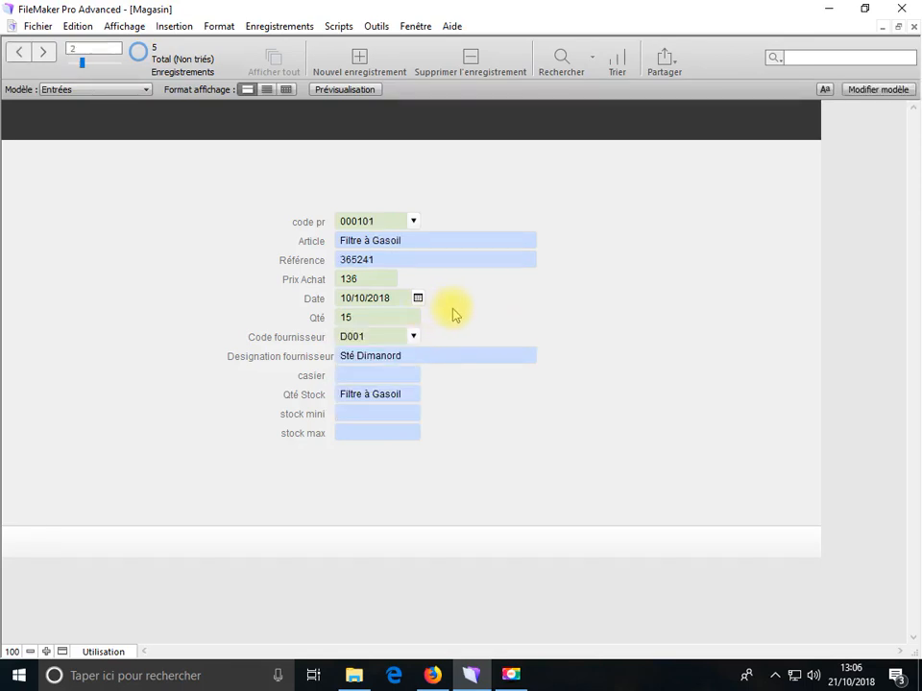
# - Set Code fournisseur to D002 Sté.Herrada in the 000102 record and to A001 Afriquia Gas in the G001 record
pyautogui.scroll(-1, 423, 331)
pyautogui.click(414, 337)
pyautogui.click(392, 386)
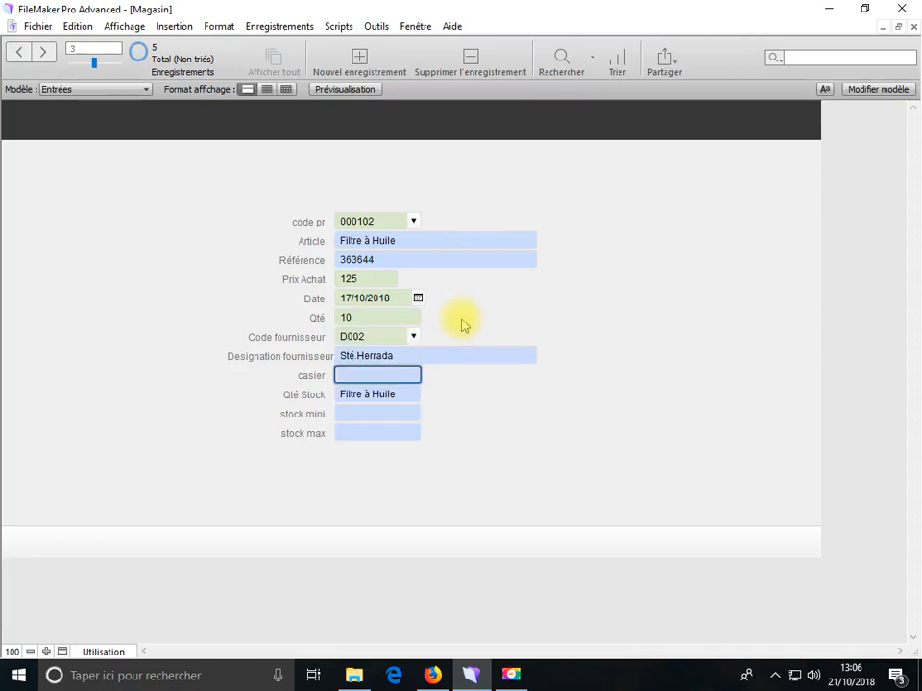
pyautogui.scroll(-1, 463, 324)
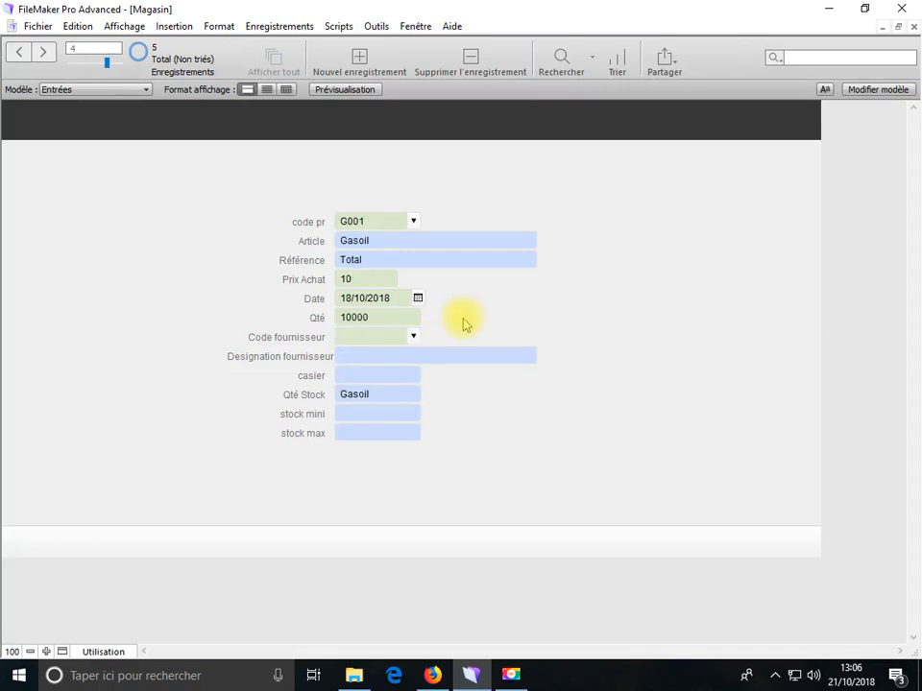
pyautogui.click(413, 337)
pyautogui.click(371, 356)
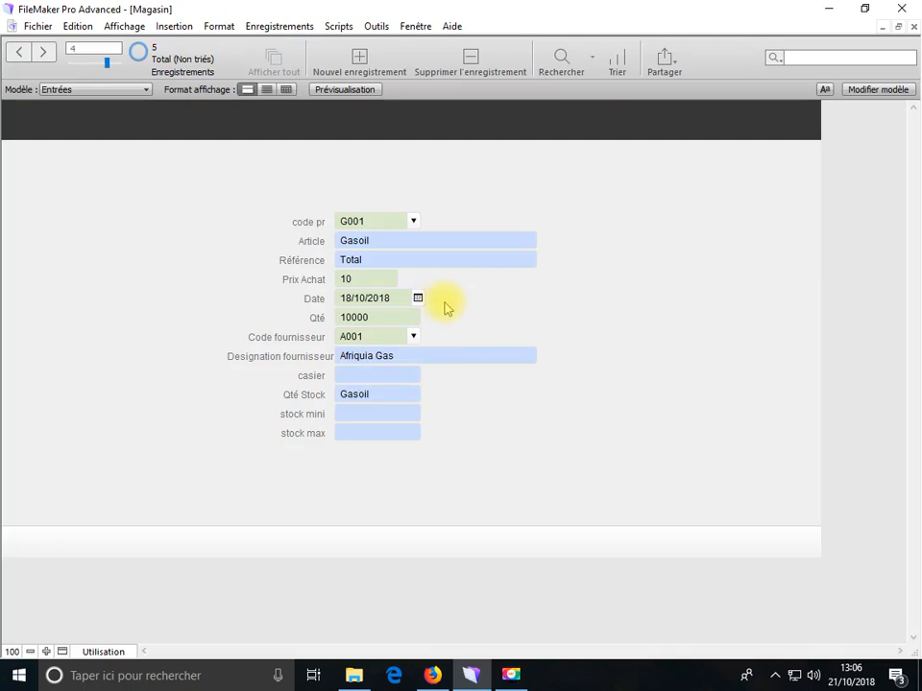
# - Set Code fournisseur to A001 Afriquia Gas in the G002 record and look through the Entrées records
pyautogui.scroll(-1, 444, 304)
pyautogui.click(411, 338)
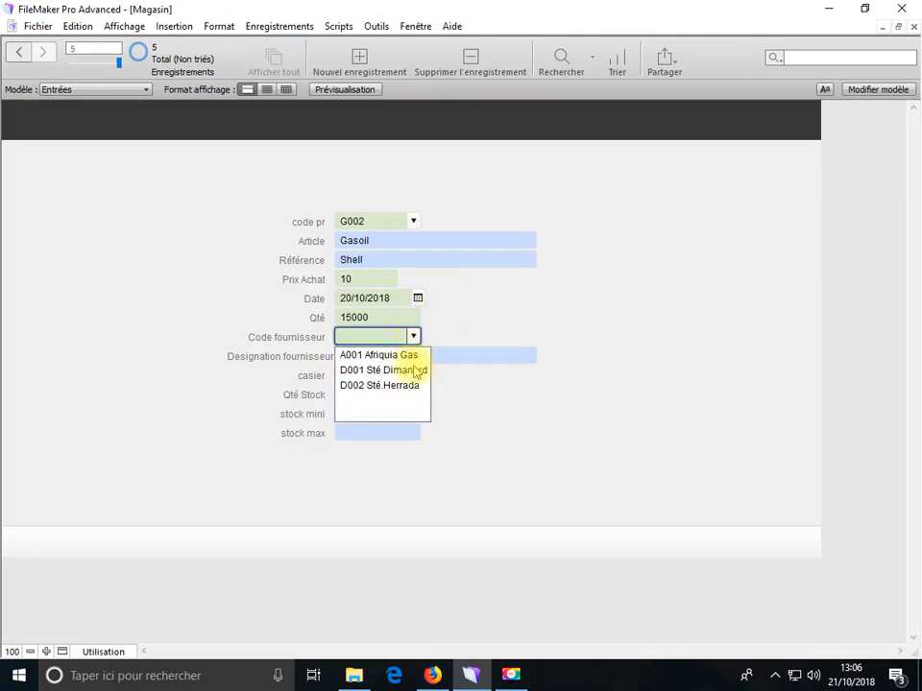
pyautogui.click(393, 355)
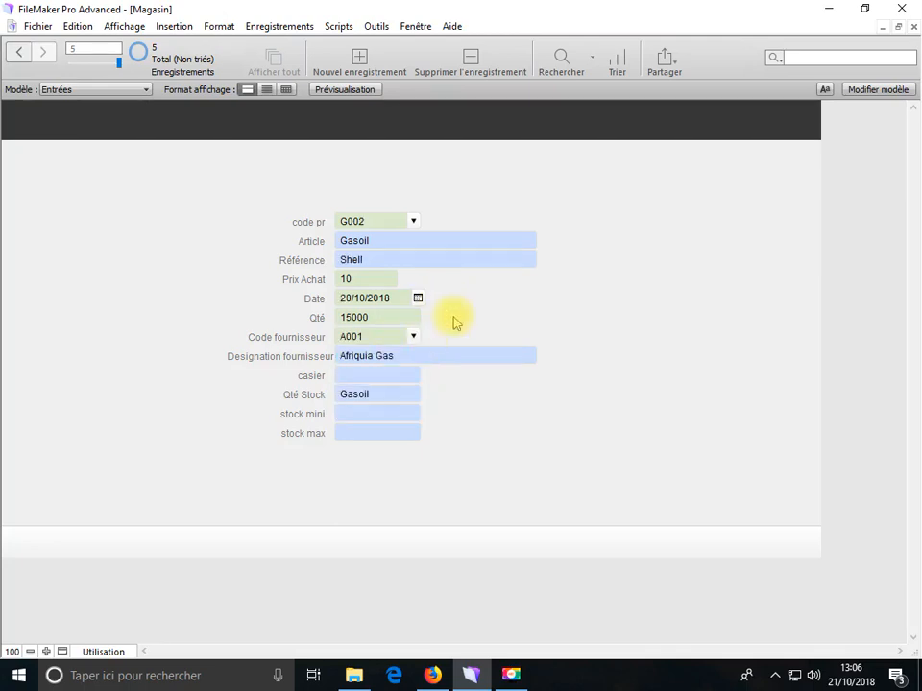
pyautogui.scroll(4, 470, 338)
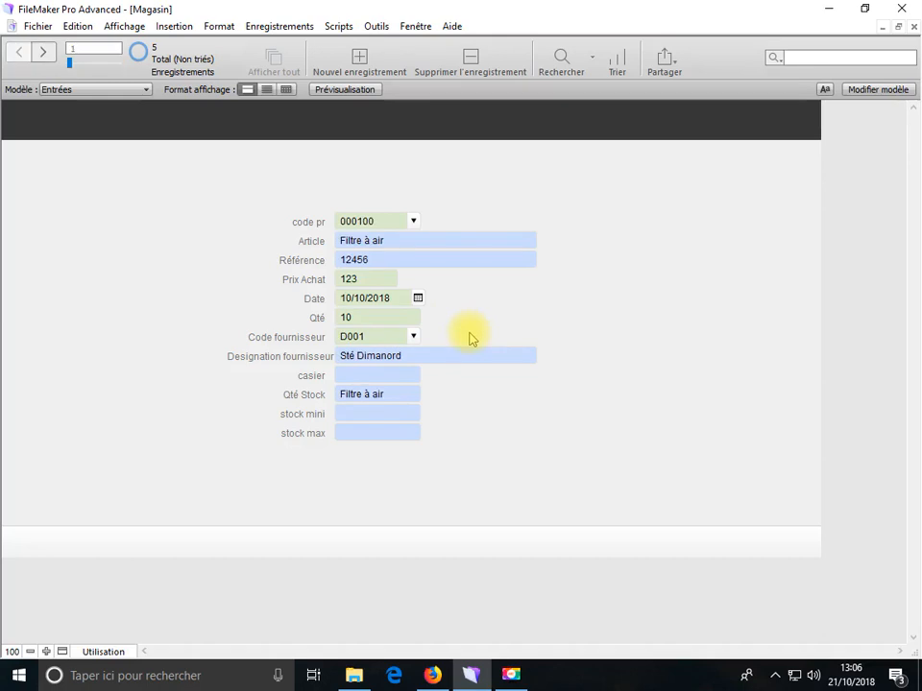
pyautogui.scroll(-4, 470, 336)
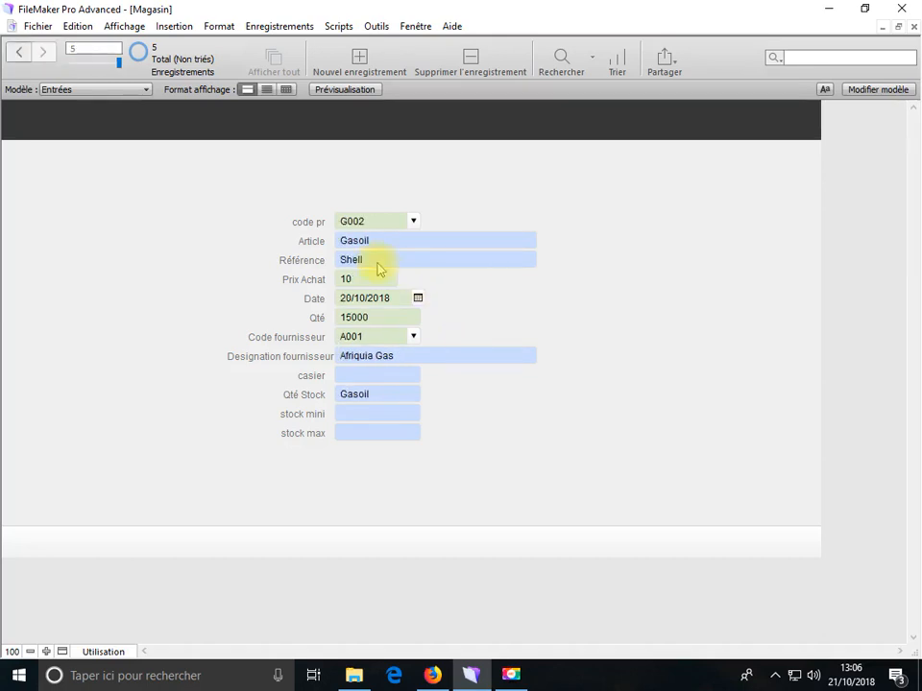
# - Try to clear the Référence field in the G002 record
pyautogui.click(388, 259)
pyautogui.moveTo(387, 259); pyautogui.dragTo(330, 258)
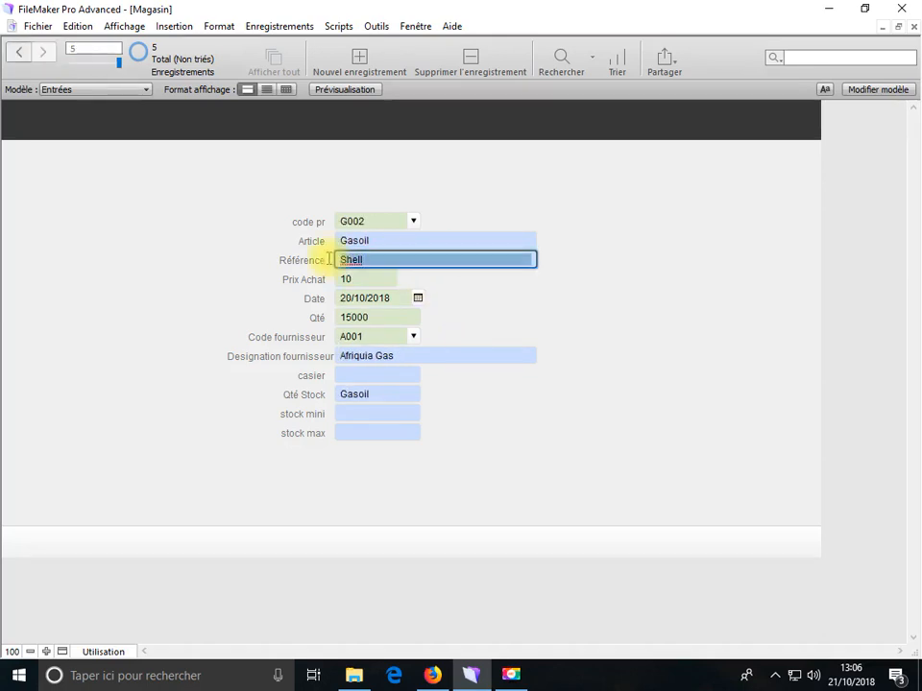
pyautogui.press('Delete')
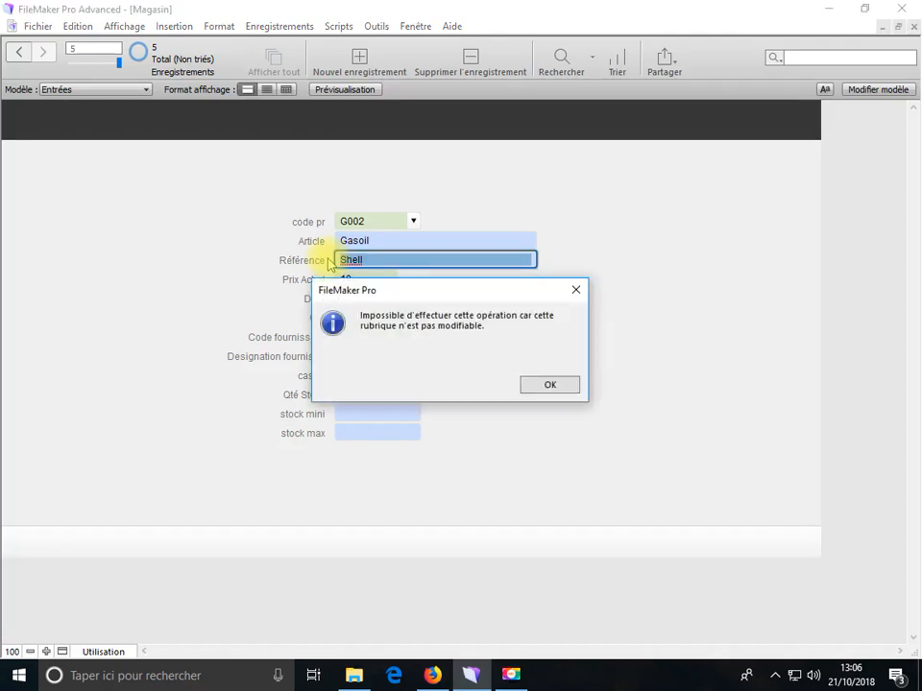
pyautogui.click(549, 384)
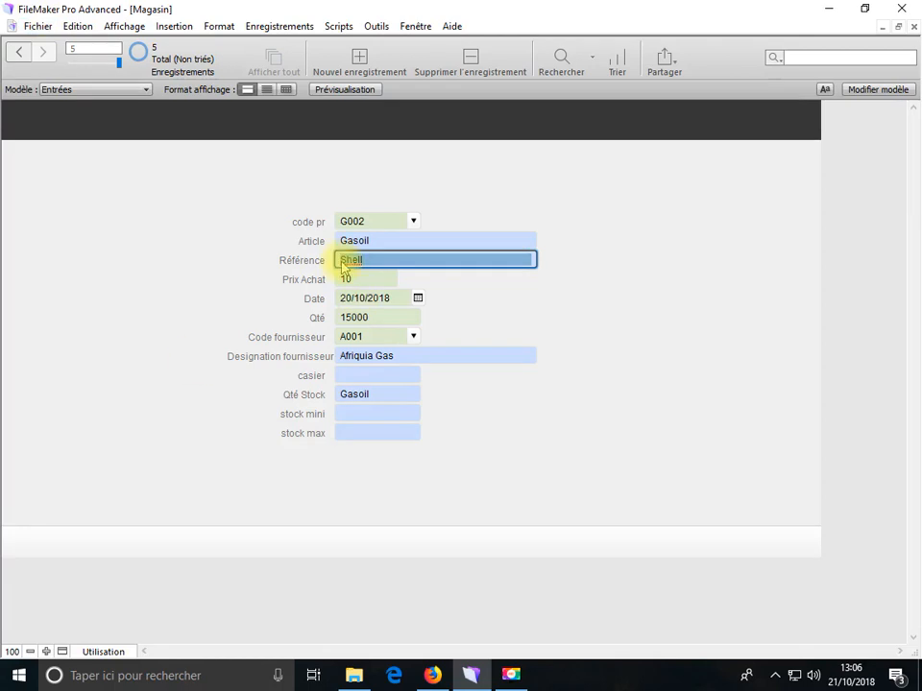
# - Look through all the records in the Stock layout and return to the Entrées layout
pyautogui.click(94, 90)
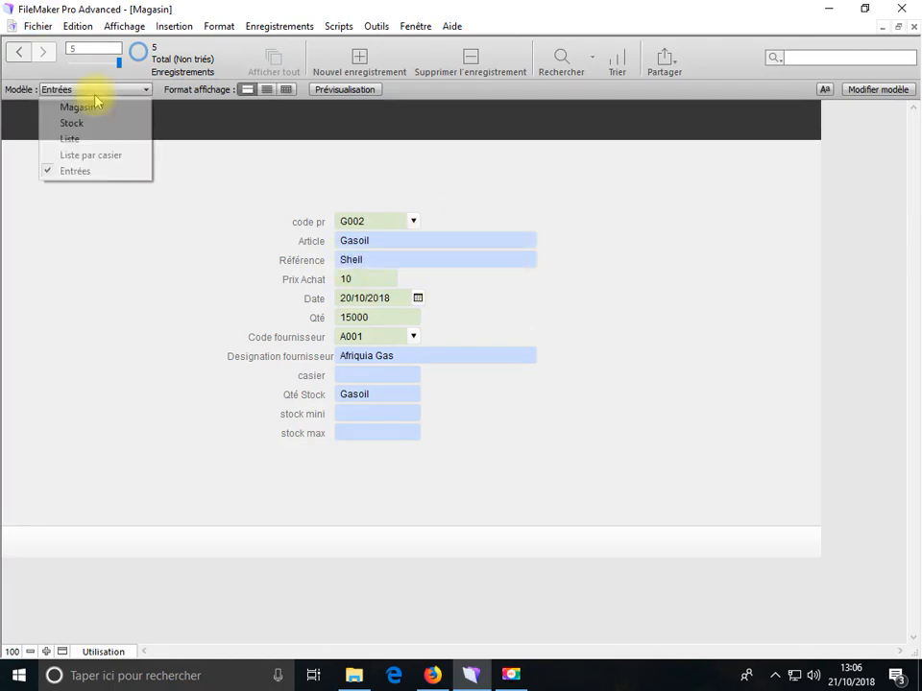
pyautogui.click(72, 124)
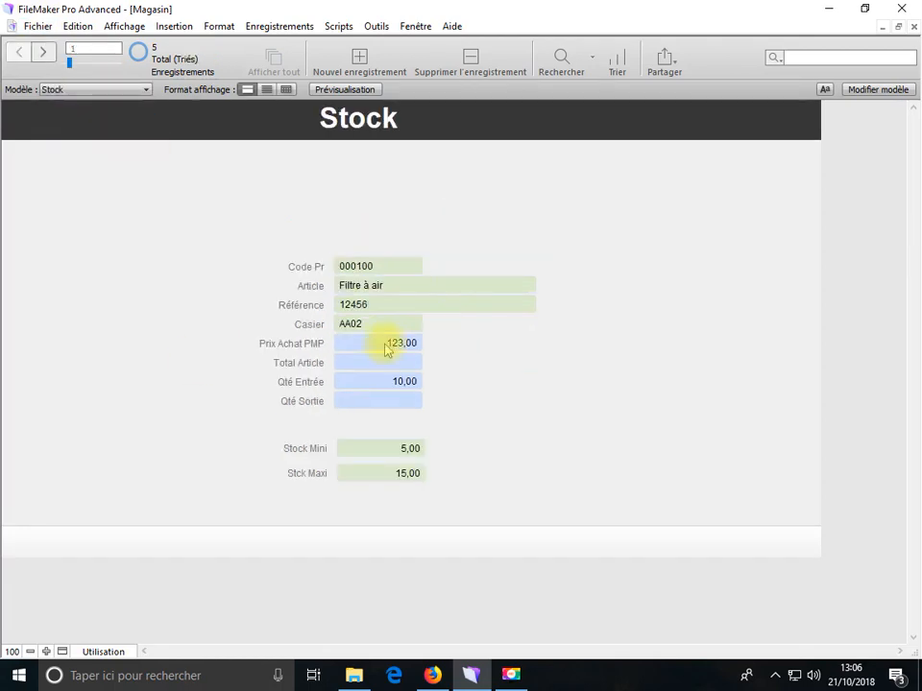
pyautogui.scroll(-4, 331, 301)
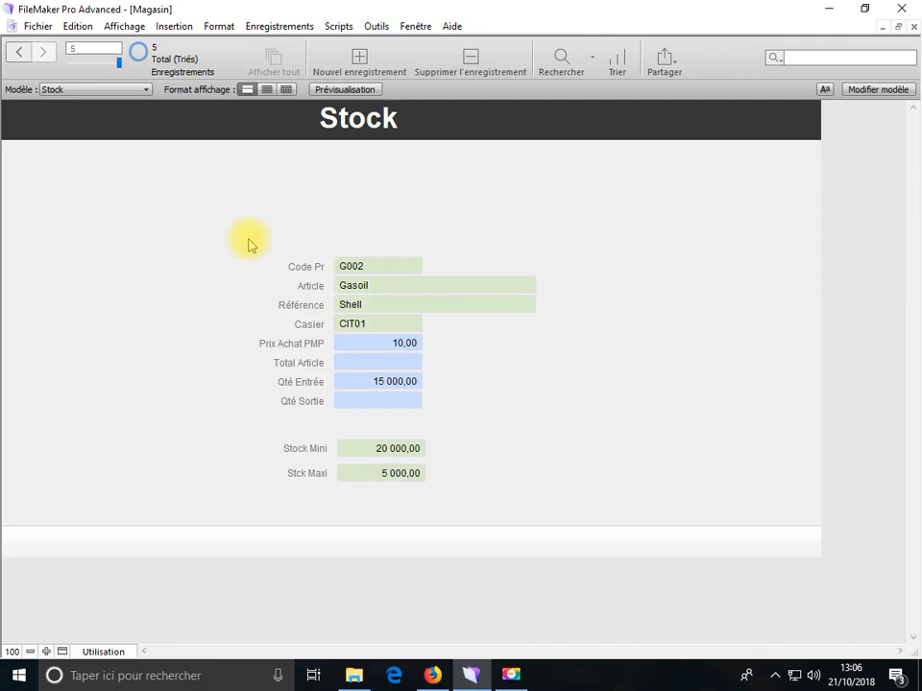
pyautogui.scroll(4, 241, 247)
pyautogui.click(91, 89)
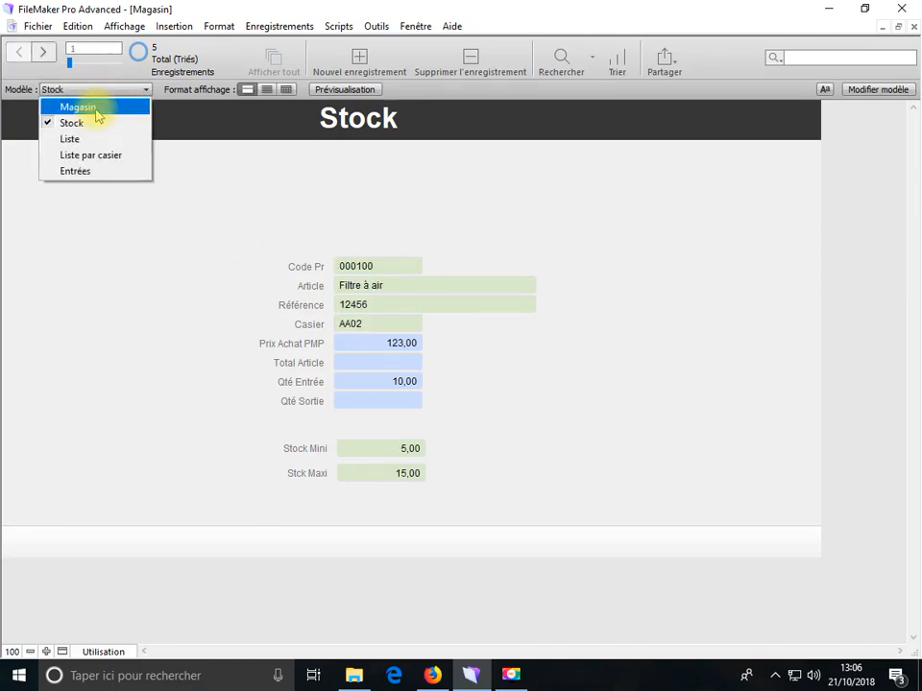
pyautogui.click(77, 171)
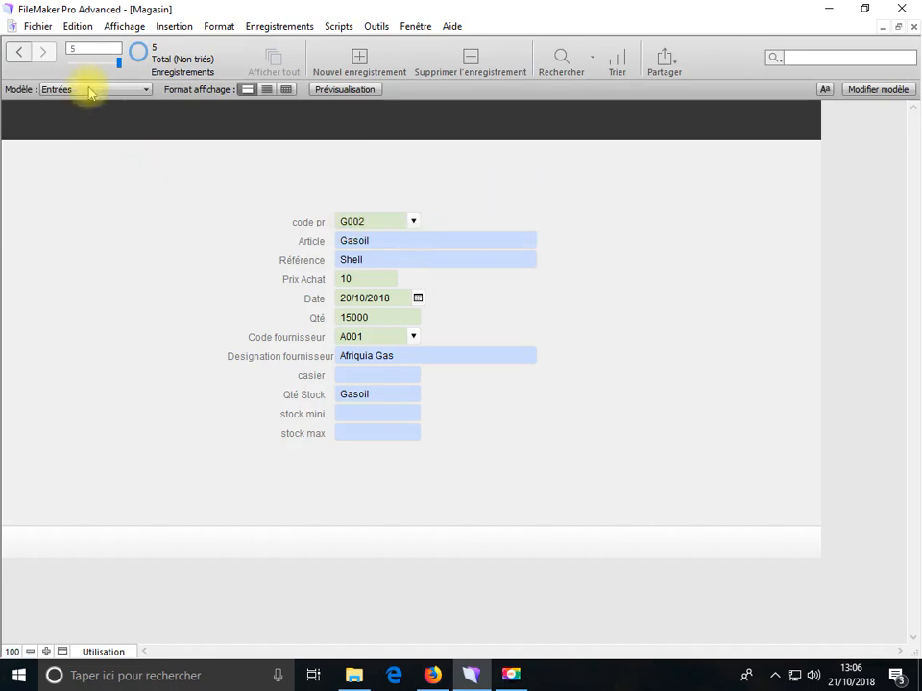
# - Open the Fournisseur groupe database and look through its supplier records
pyautogui.click(47, 27)
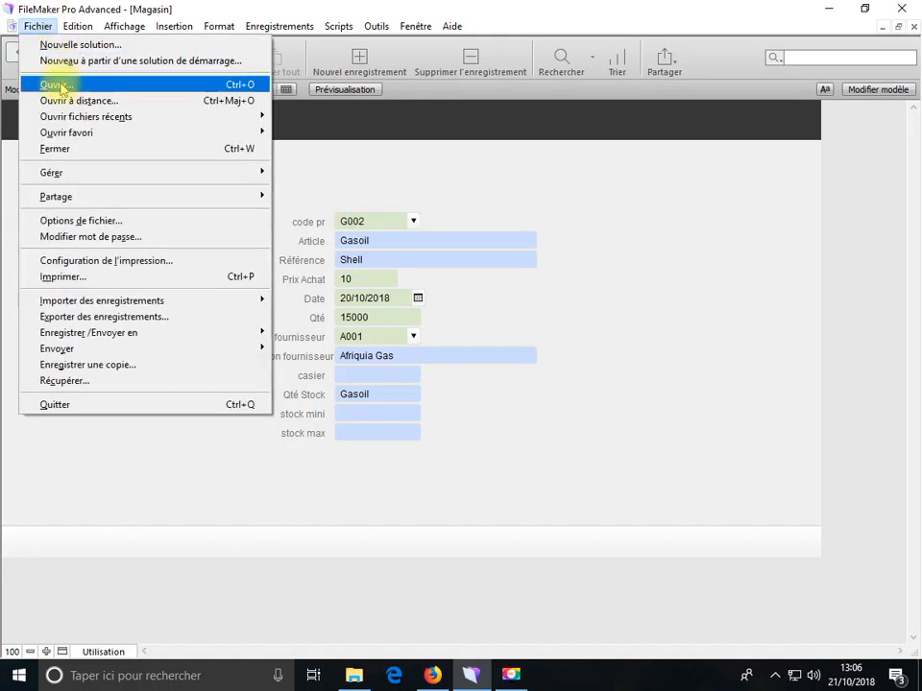
pyautogui.click(58, 84)
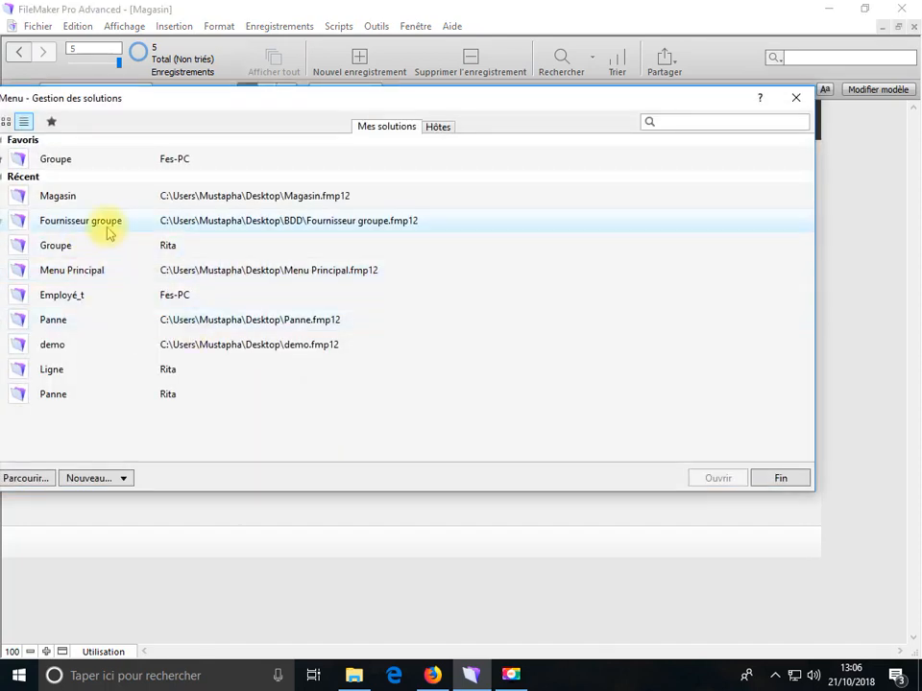
pyautogui.doubleClick(108, 223)
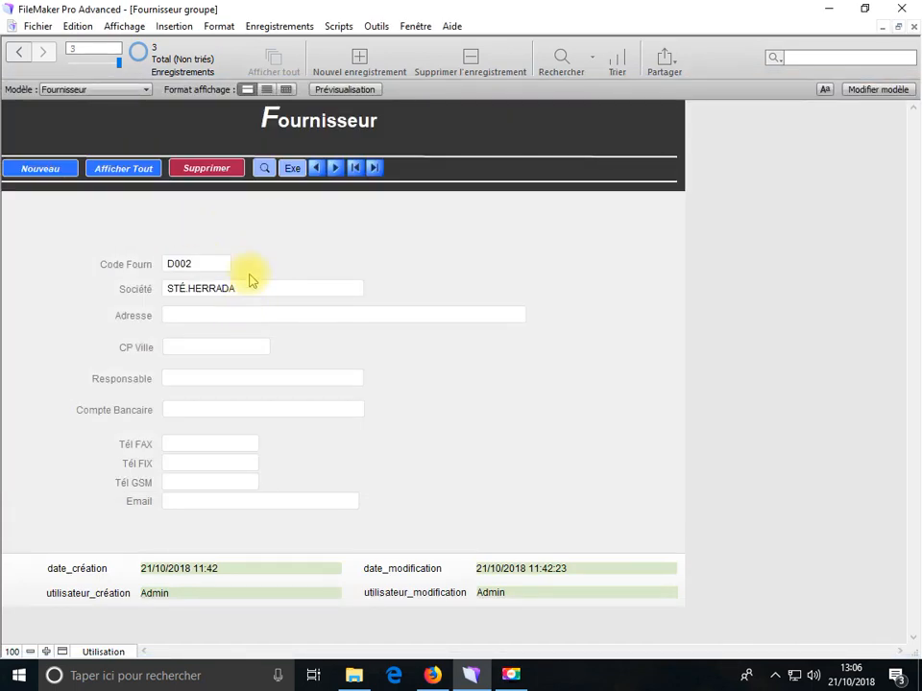
pyautogui.scroll(2, 249, 280)
pyautogui.scroll(-2, 249, 280)
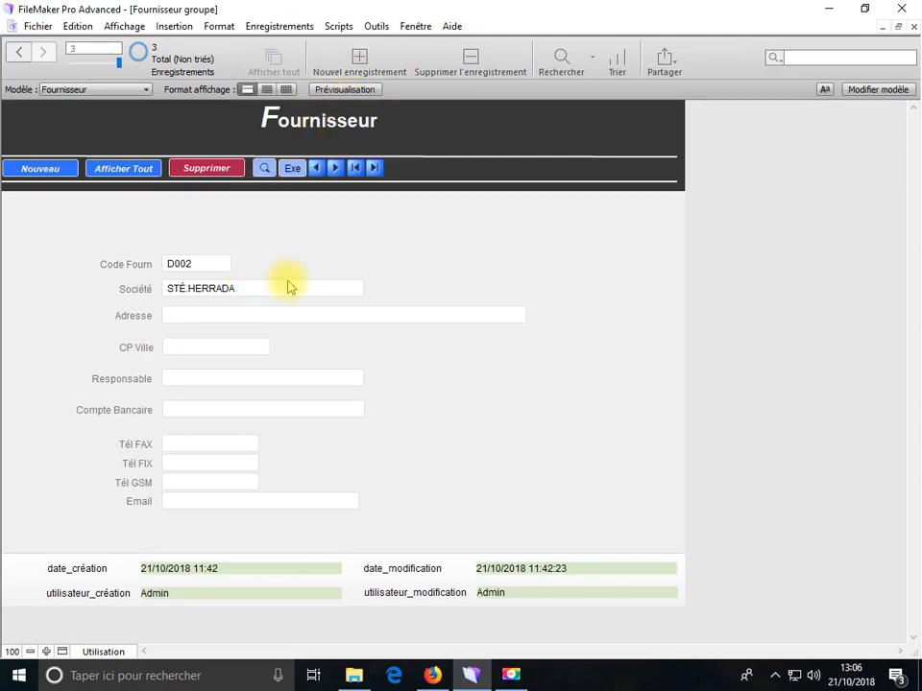
pyautogui.scroll(2, 288, 288)
# - Add a supplier record with Code Fourn A003 and Société SCHELL, and commit it
pyautogui.click(350, 66)
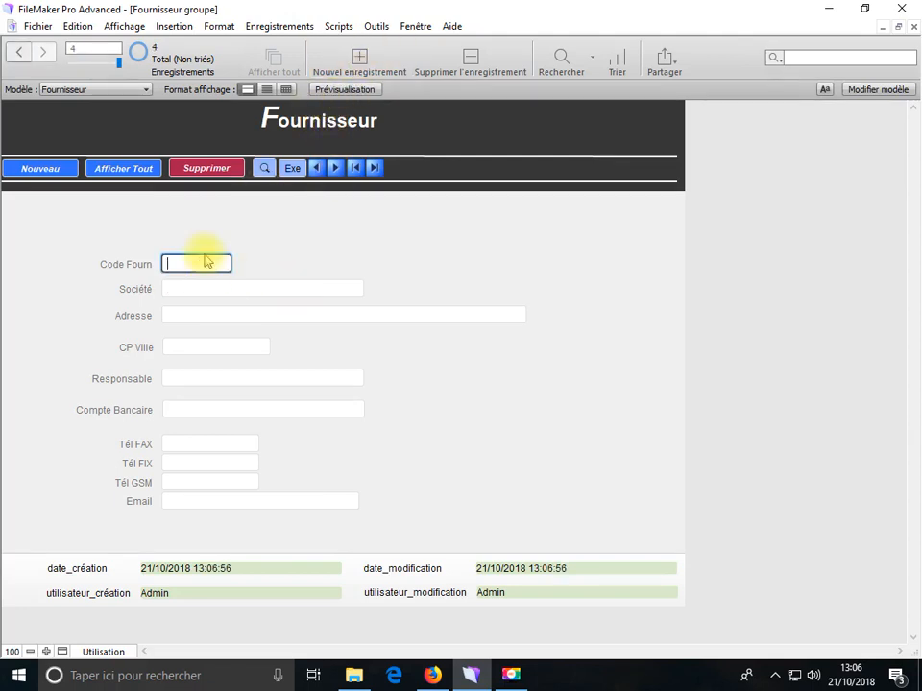
pyautogui.click(206, 262)
pyautogui.write('A003')
pyautogui.click(180, 289)
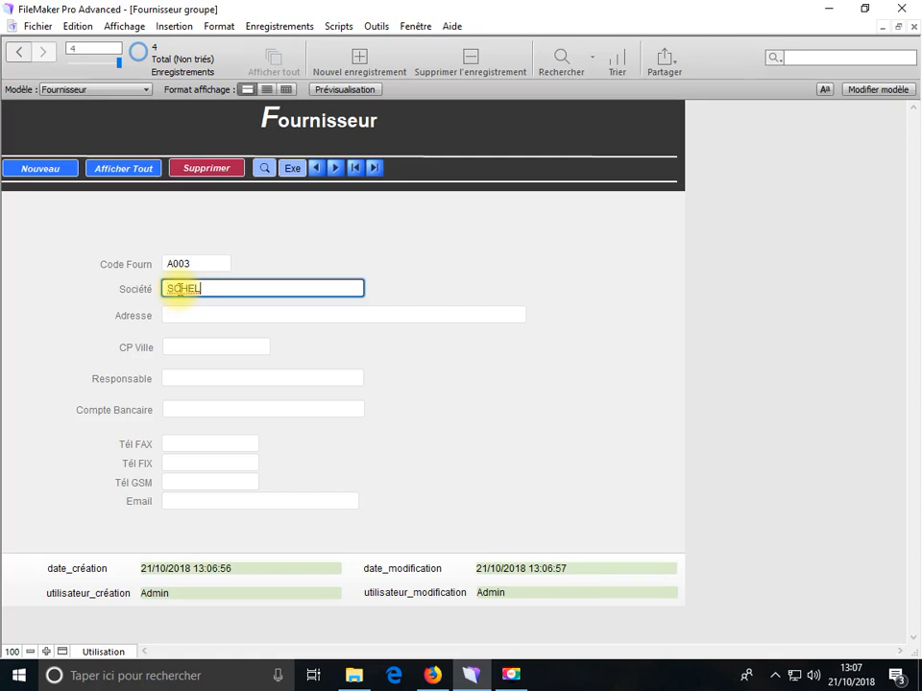
pyautogui.click(510, 370)
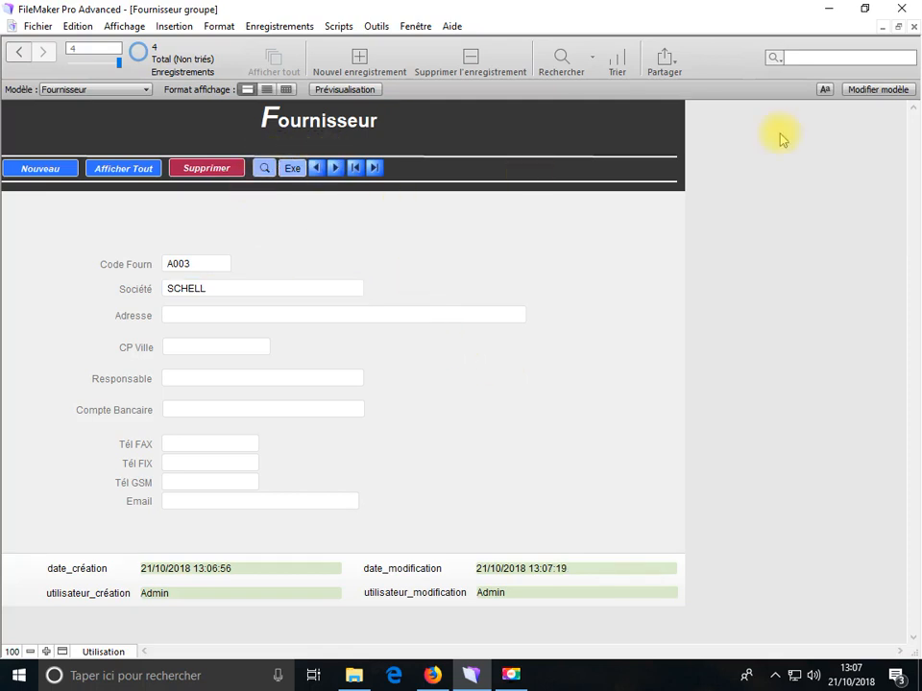
# - Close the Fournisseur groupe database and set Code fournisseur to a003 Schell in the G002 record of Entrées
pyautogui.click(913, 28)
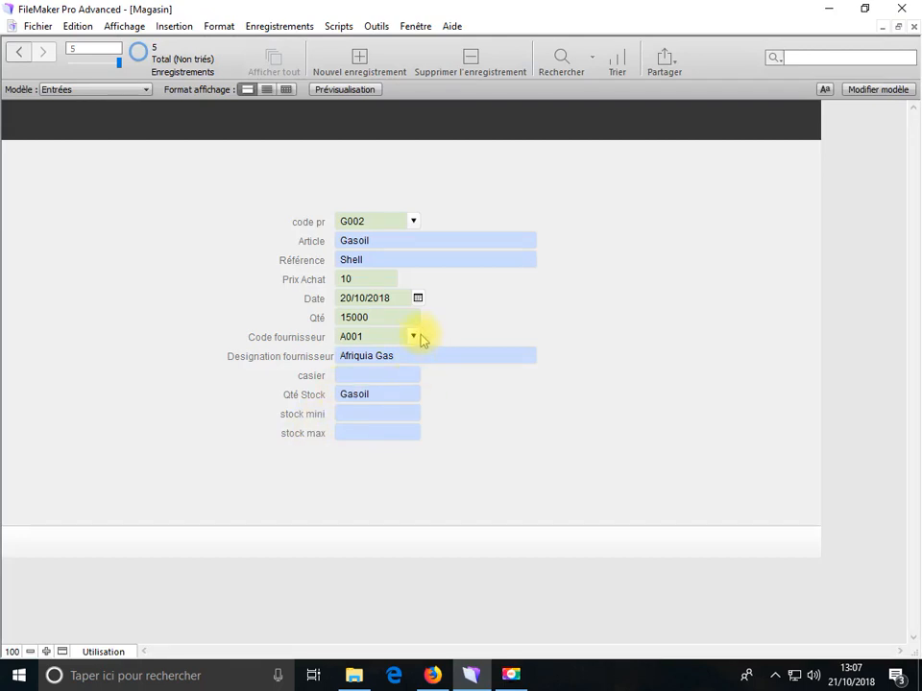
pyautogui.click(416, 338)
pyautogui.click(373, 369)
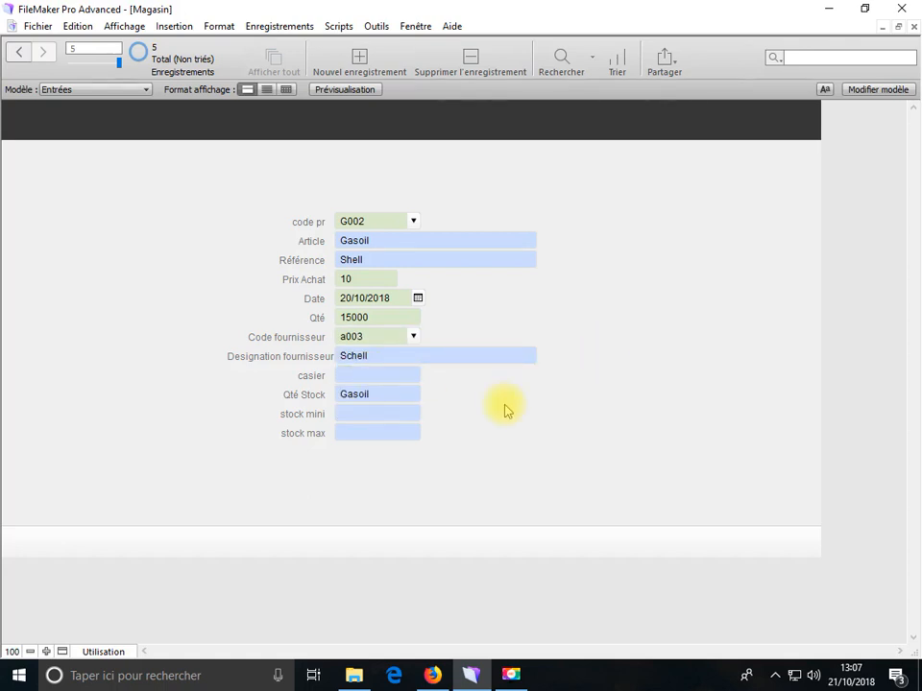
# - Check stock mini and stock max in the G002 record against its Stock Mini and Stck Maxi in the Stock layout
pyautogui.click(353, 416)
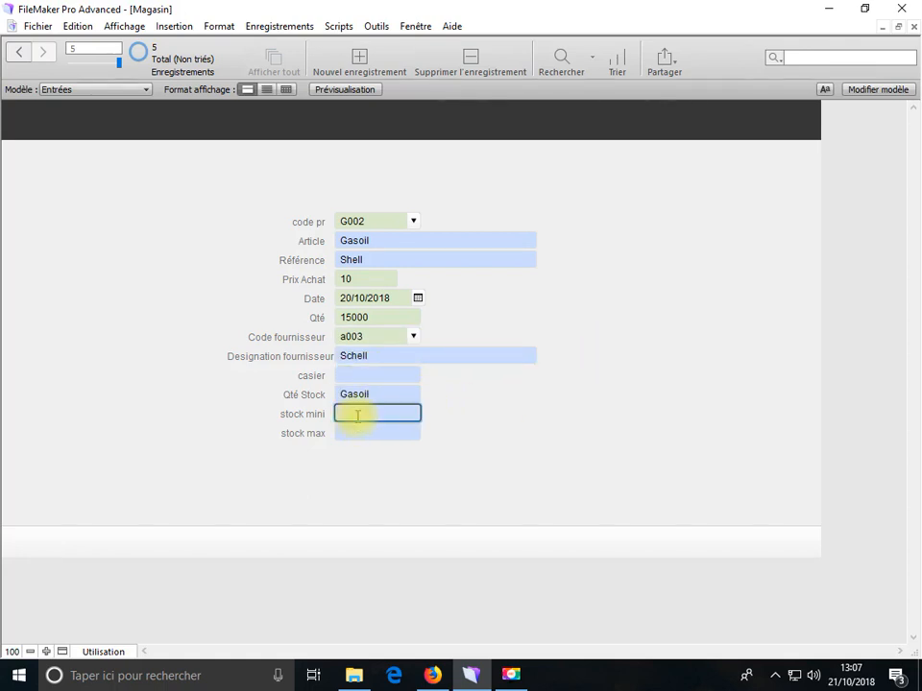
pyautogui.click(392, 435)
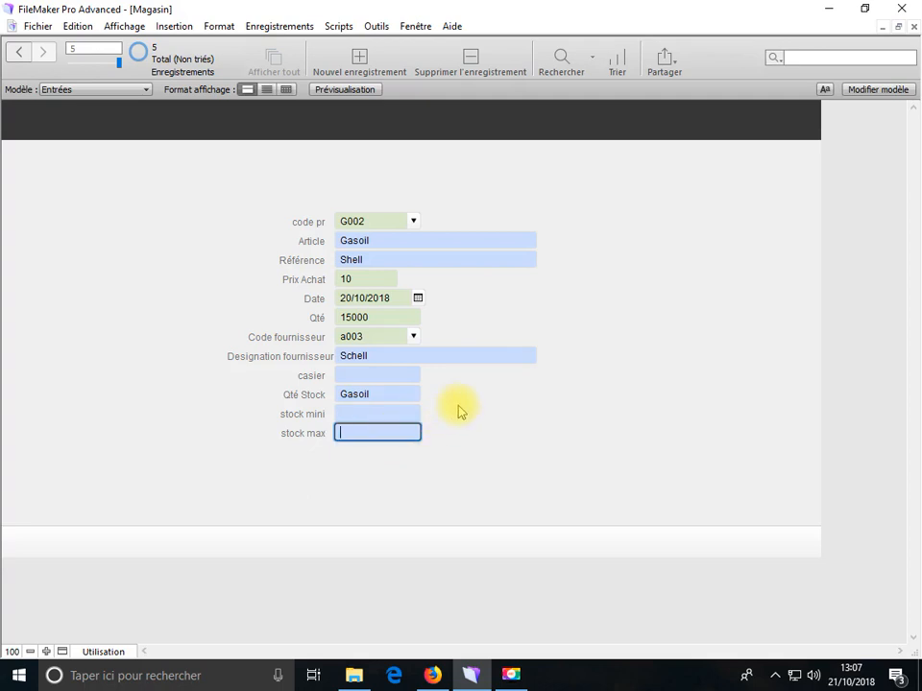
pyautogui.click(95, 90)
pyautogui.click(90, 127)
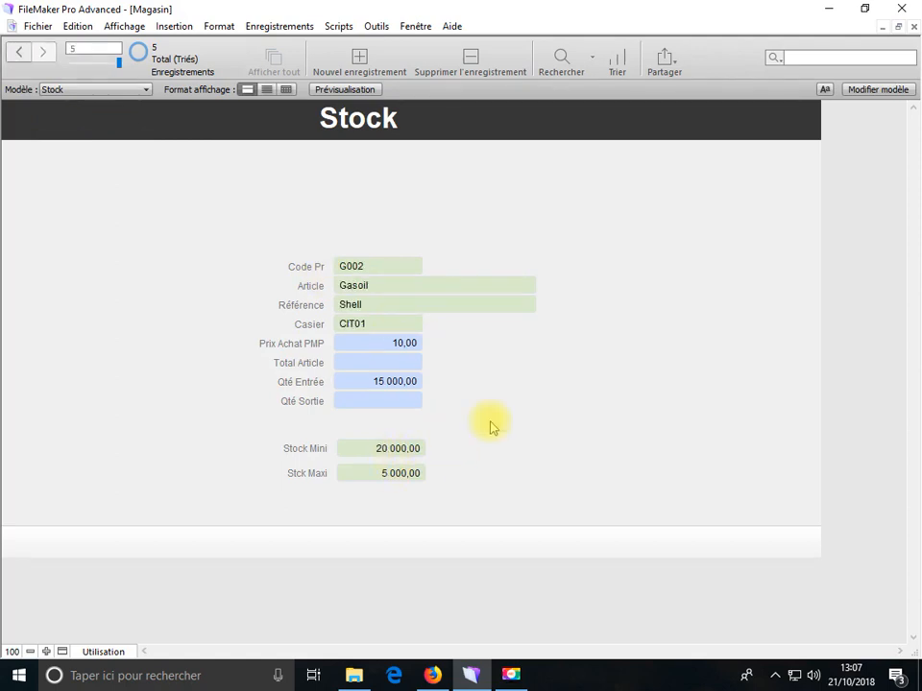
pyautogui.click(126, 92)
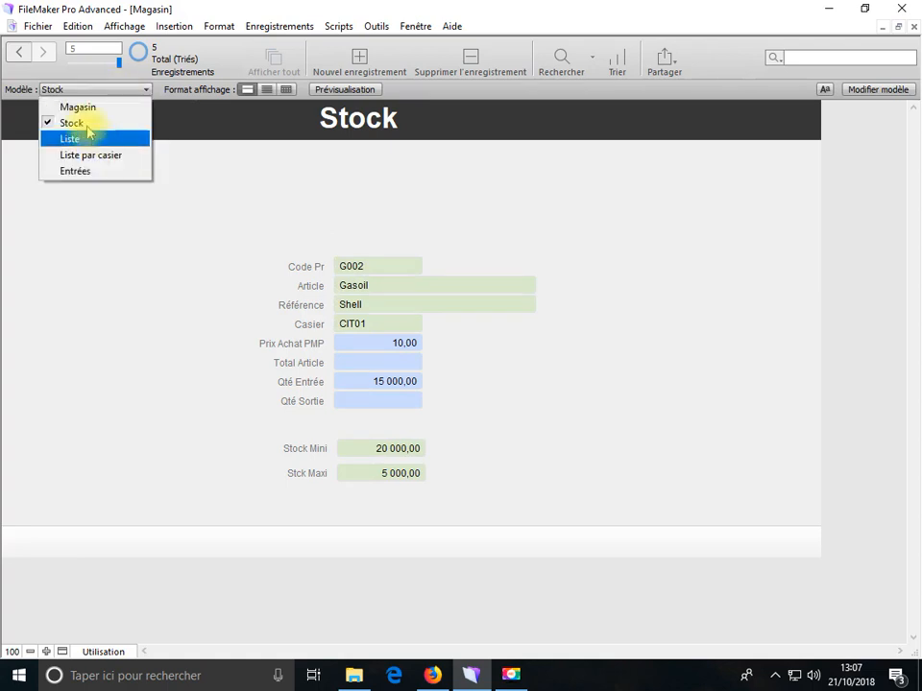
pyautogui.click(85, 171)
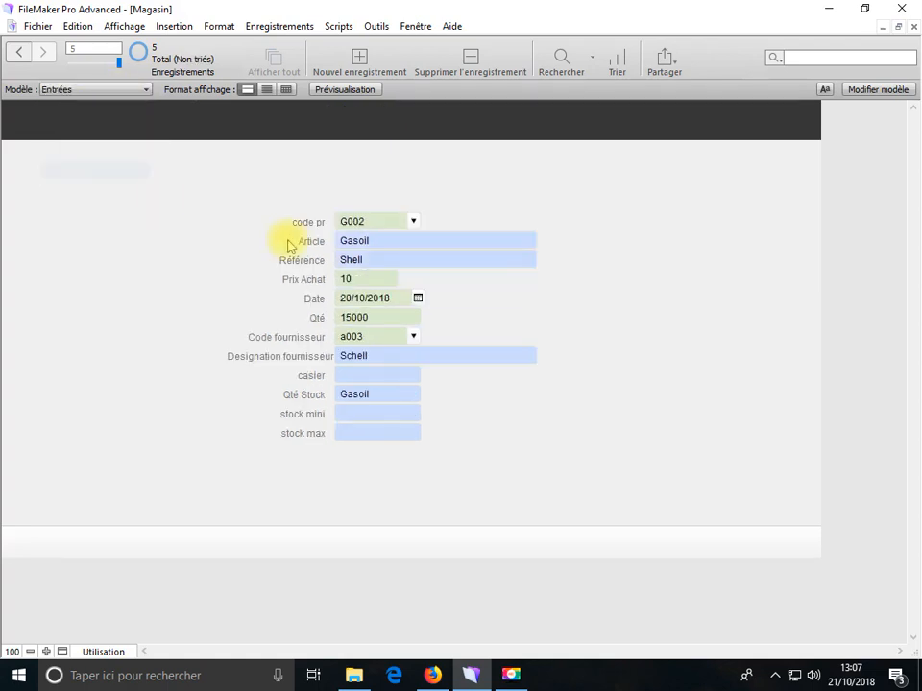
pyautogui.click(372, 413)
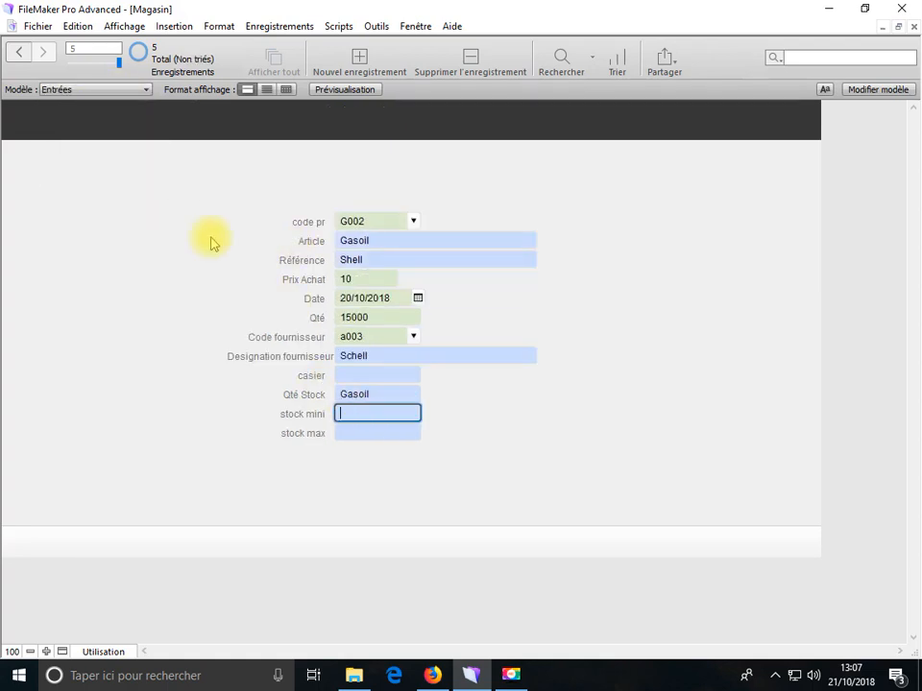
# - Open the calculation of the stock mini field in Entrées and replace its formula with a Si function
pyautogui.click(38, 26)
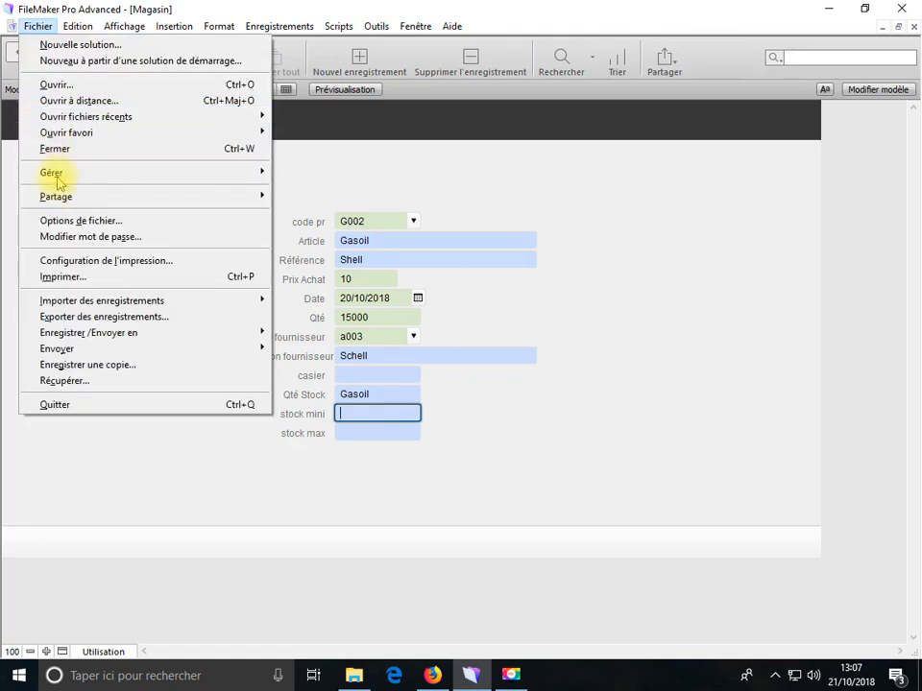
pyautogui.moveTo(59, 178)
pyautogui.click(294, 173)
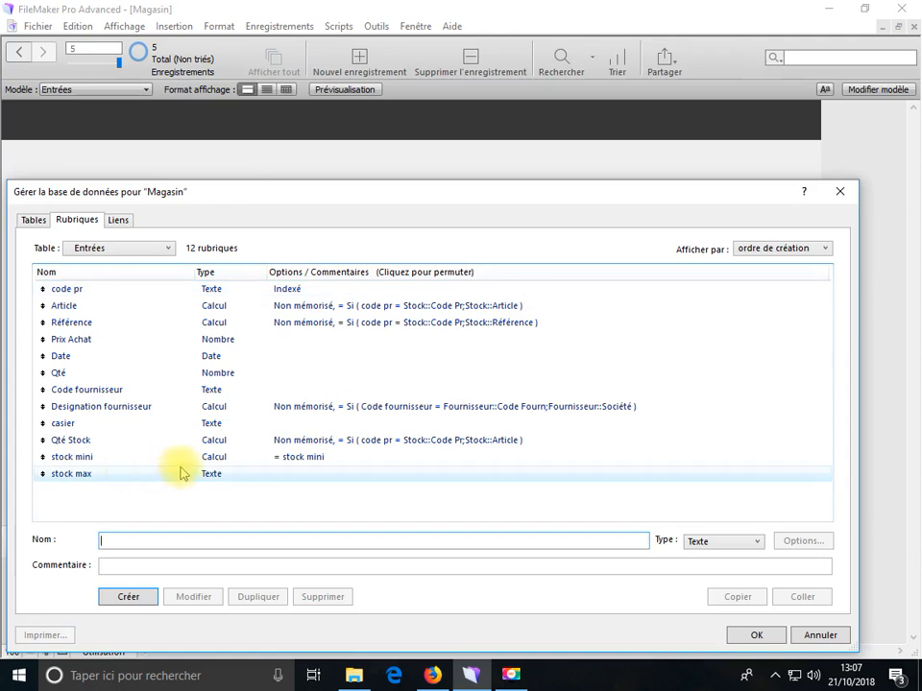
pyautogui.click(203, 460)
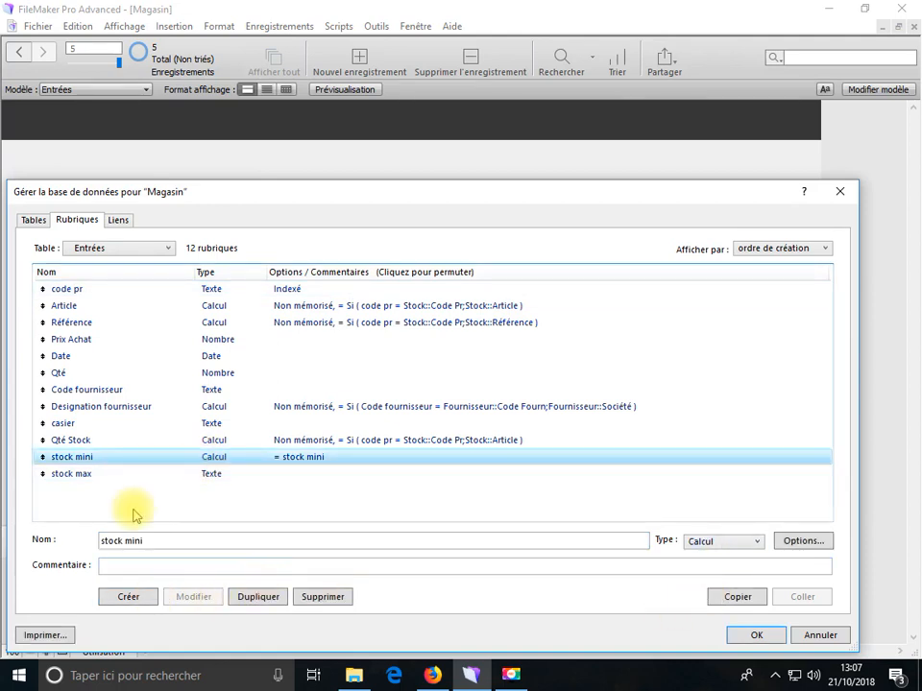
pyautogui.doubleClick(142, 470)
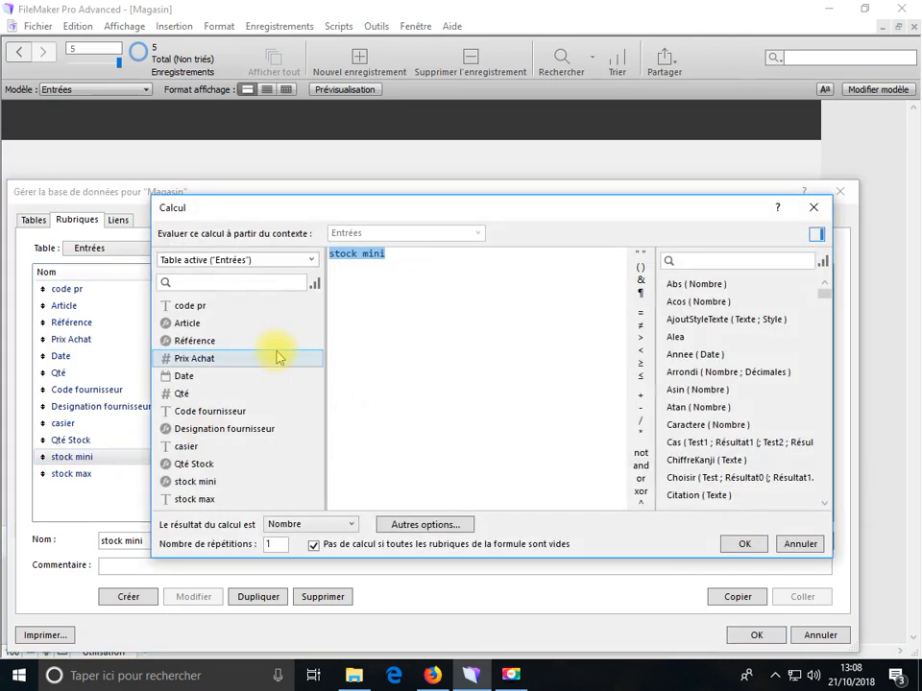
pyautogui.write('si')
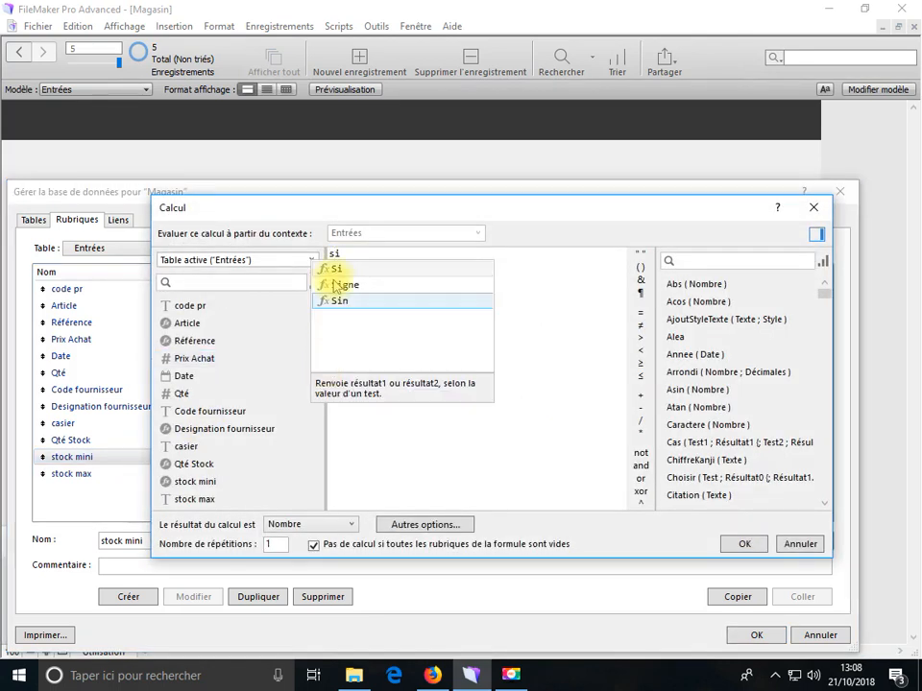
pyautogui.click(336, 270)
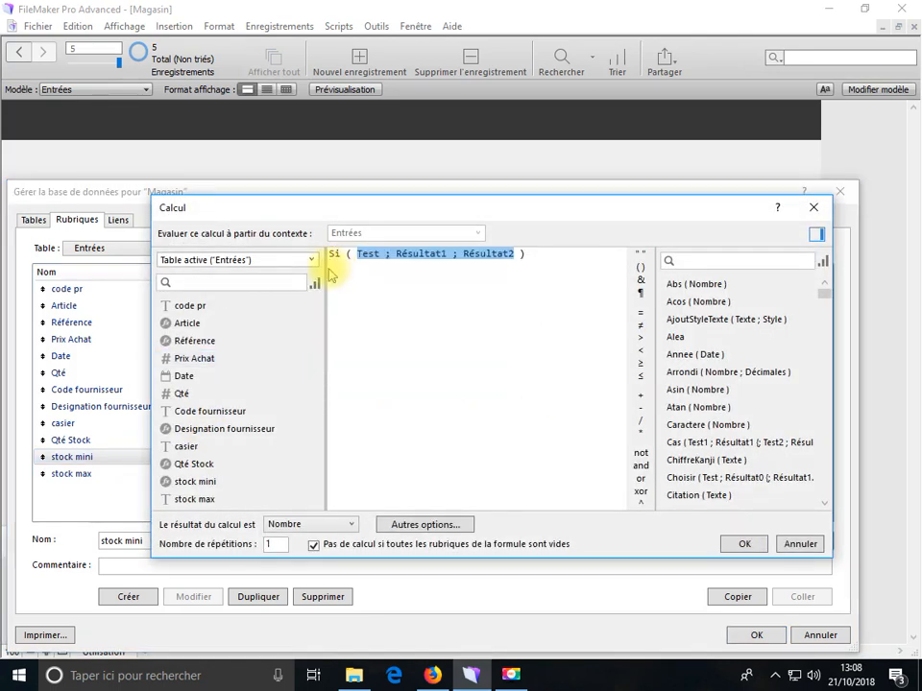
# - Complete the stock mini formula as Si ( code pr = Stock::Code Pr;Stock::Stock Mini )
pyautogui.doubleClick(175, 306)
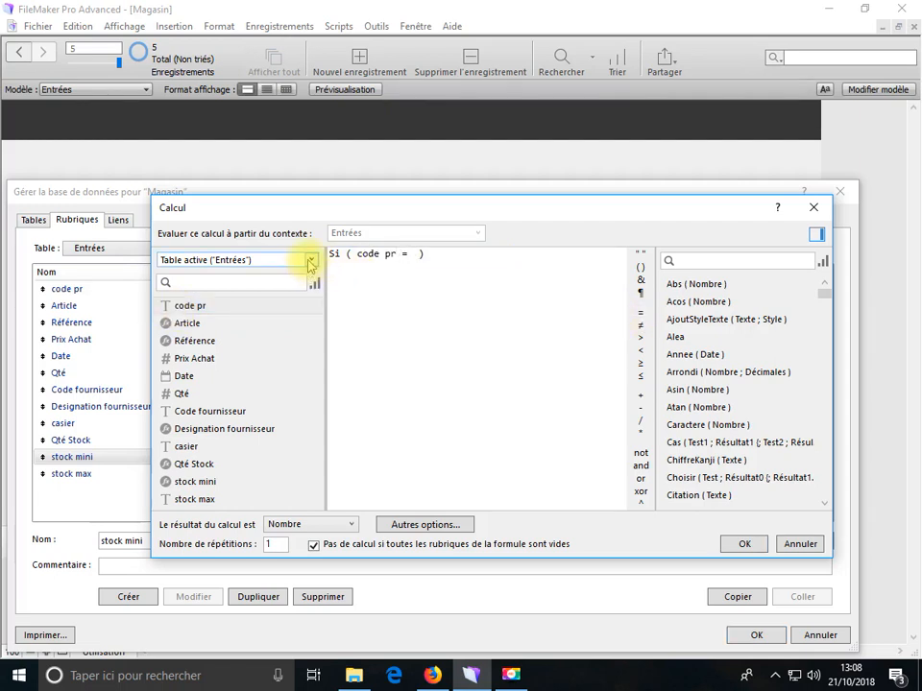
pyautogui.click(301, 267)
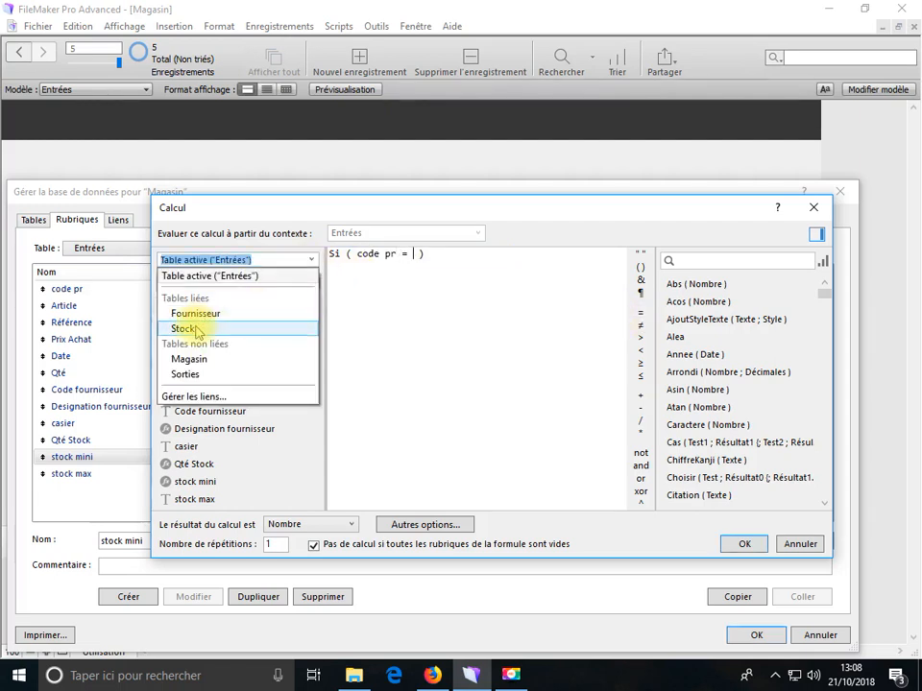
pyautogui.click(199, 329)
pyautogui.doubleClick(197, 306)
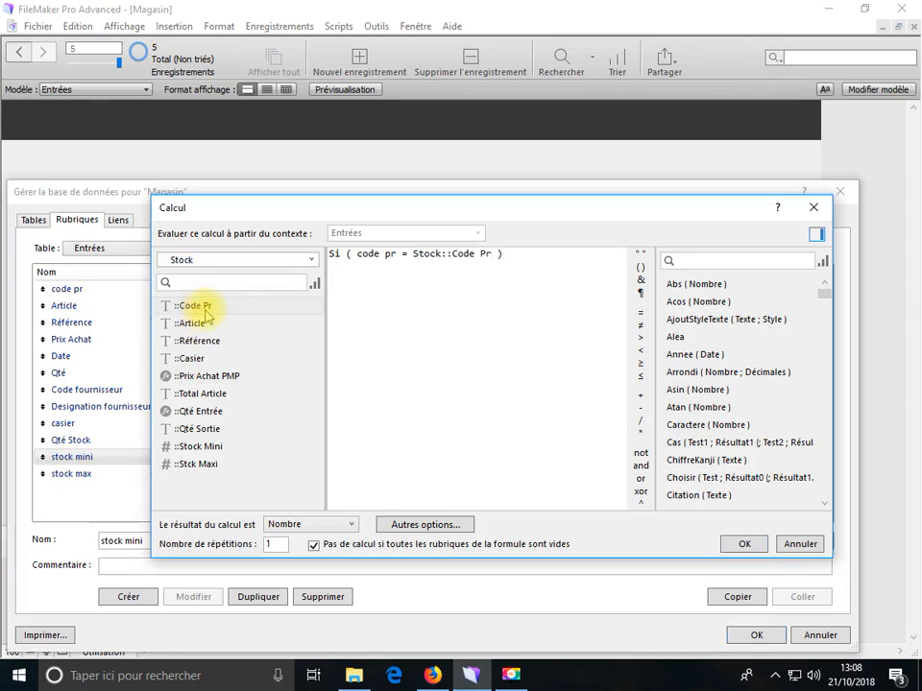
pyautogui.write(':')
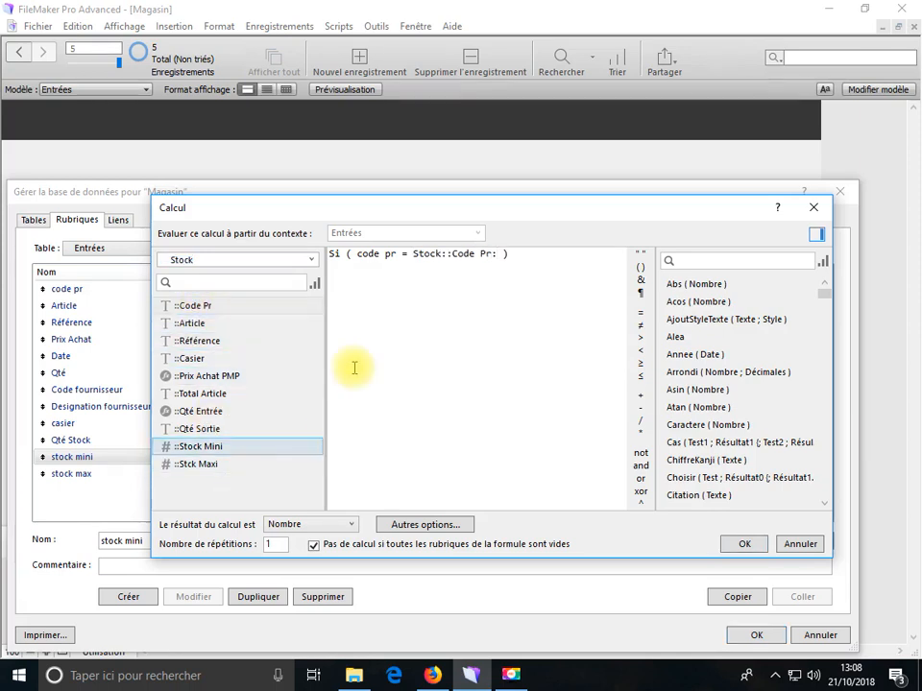
pyautogui.write(';')
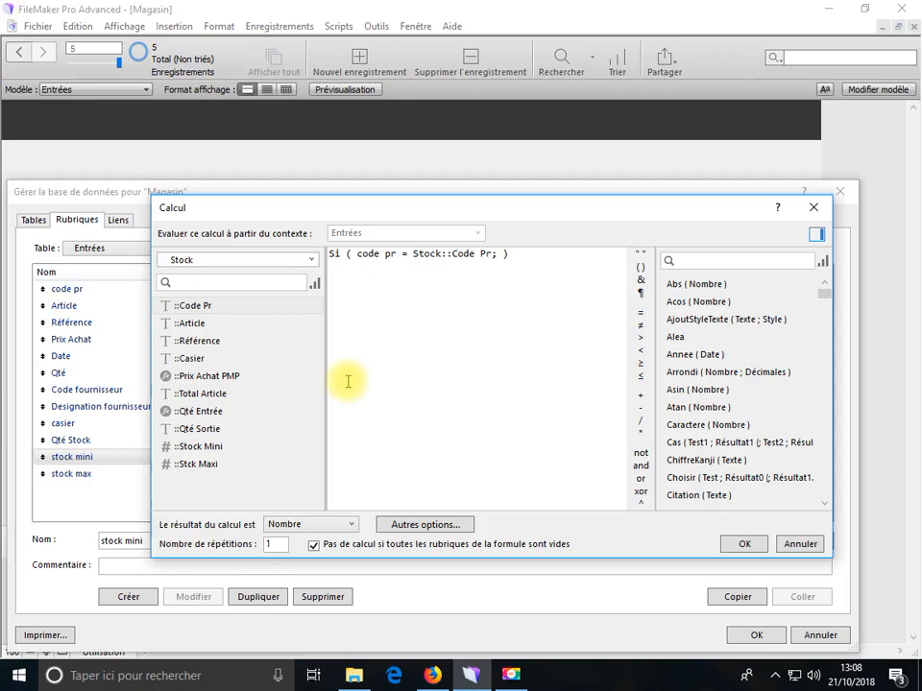
pyautogui.doubleClick(213, 449)
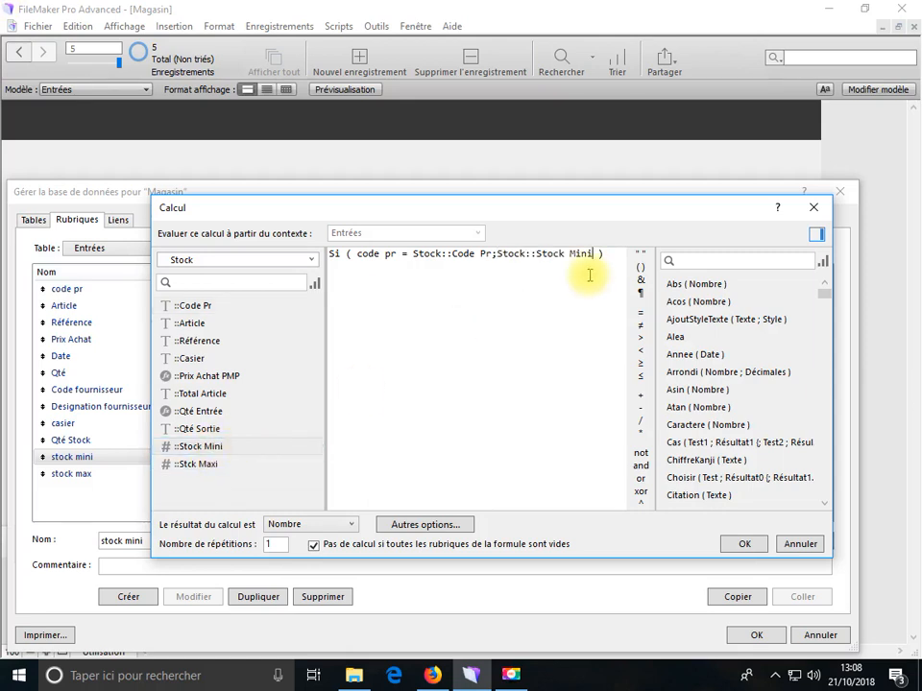
# - Copy the whole stock mini formula and accept the calculation
pyautogui.moveTo(607, 256); pyautogui.dragTo(319, 257)
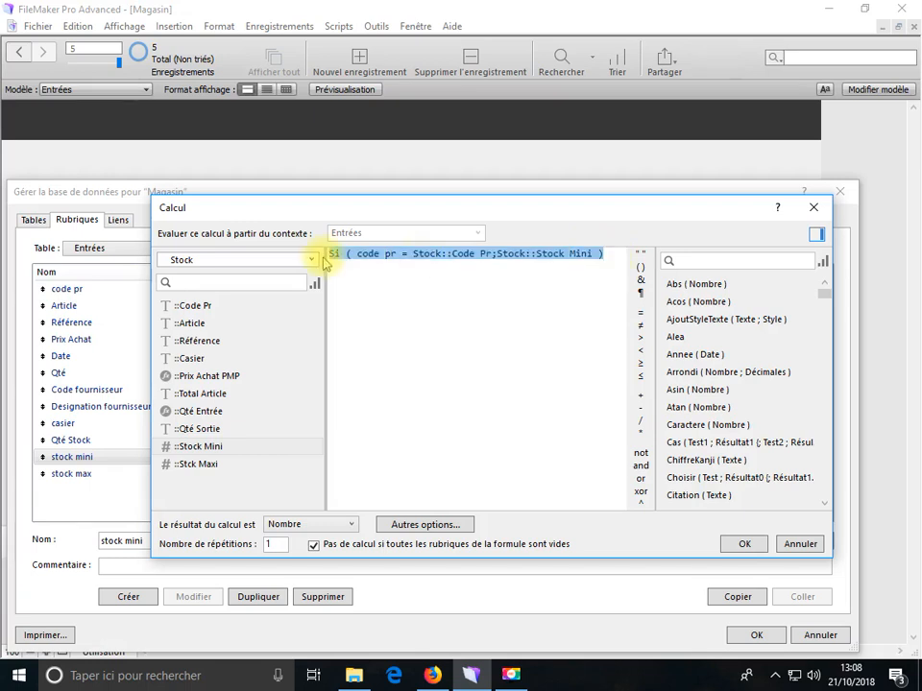
pyautogui.rightClick(366, 261)
pyautogui.click(393, 286)
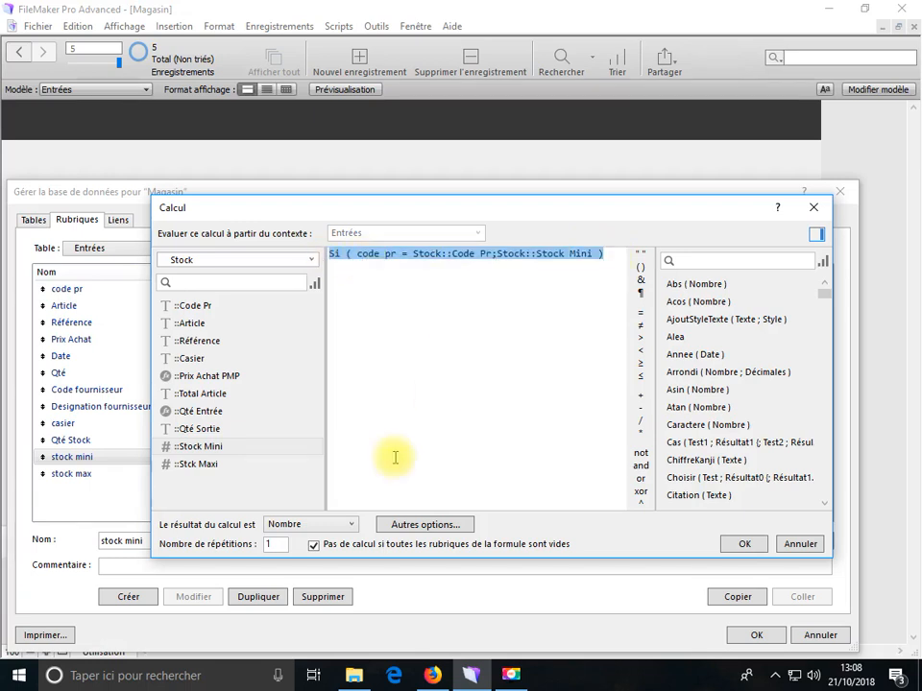
pyautogui.click(743, 544)
# - Convert the stock max field to type Calcul and paste the copied stock mini formula into it
pyautogui.click(212, 475)
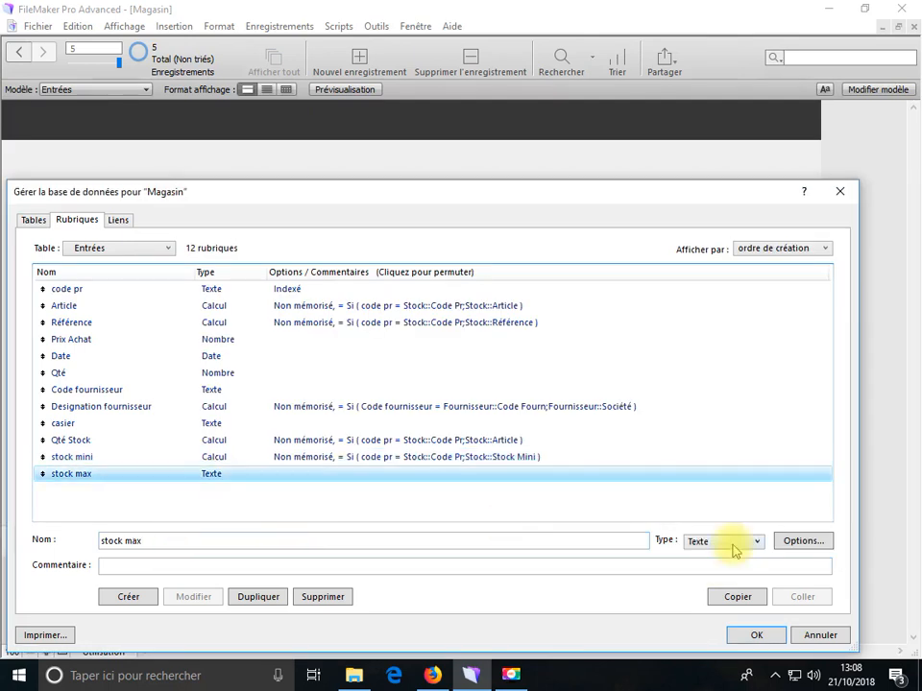
pyautogui.click(734, 542)
pyautogui.click(702, 640)
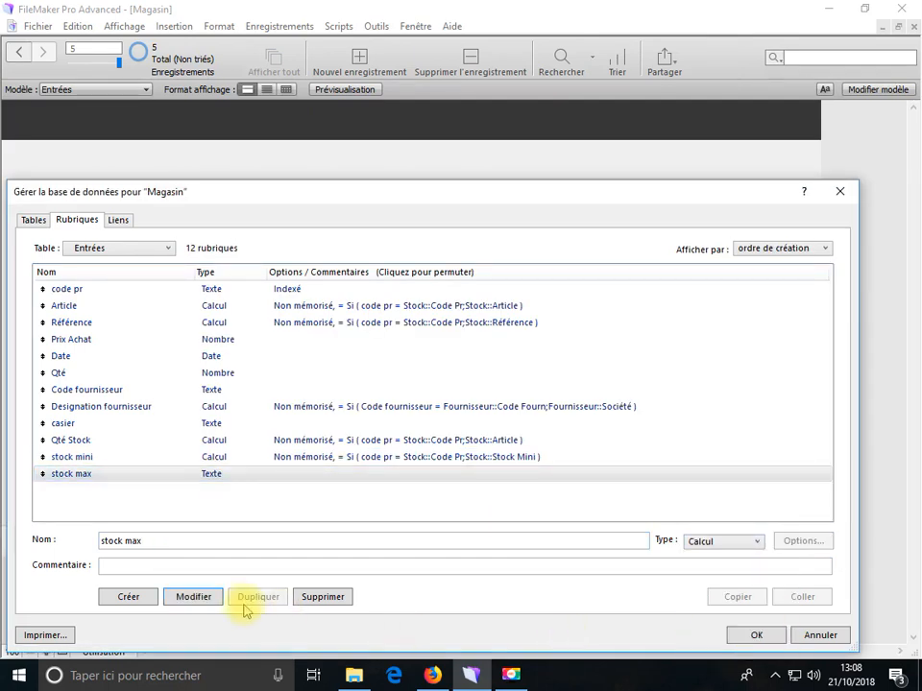
pyautogui.click(206, 595)
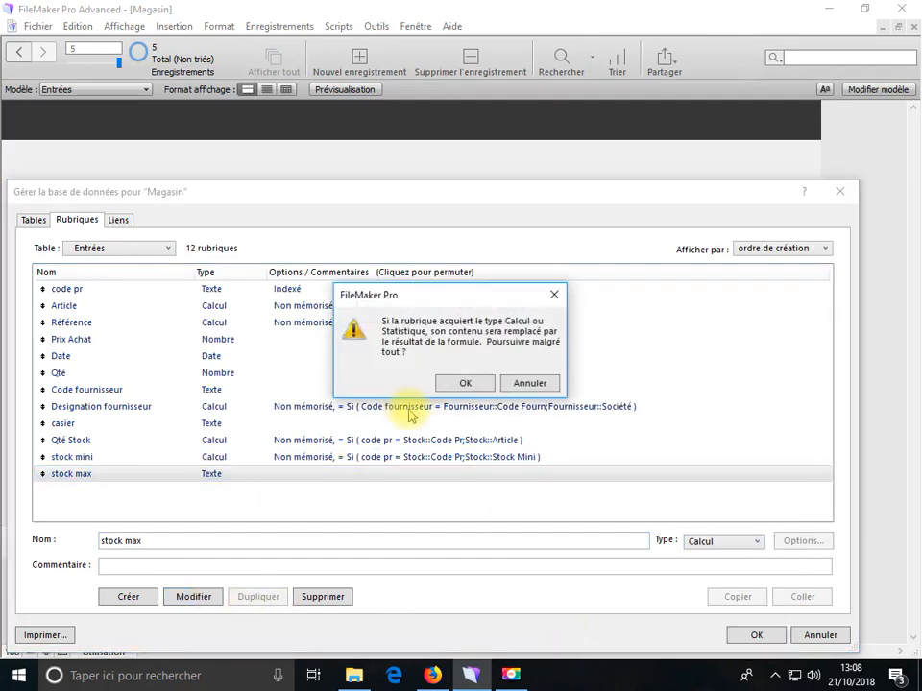
pyautogui.click(461, 383)
pyautogui.rightClick(459, 373)
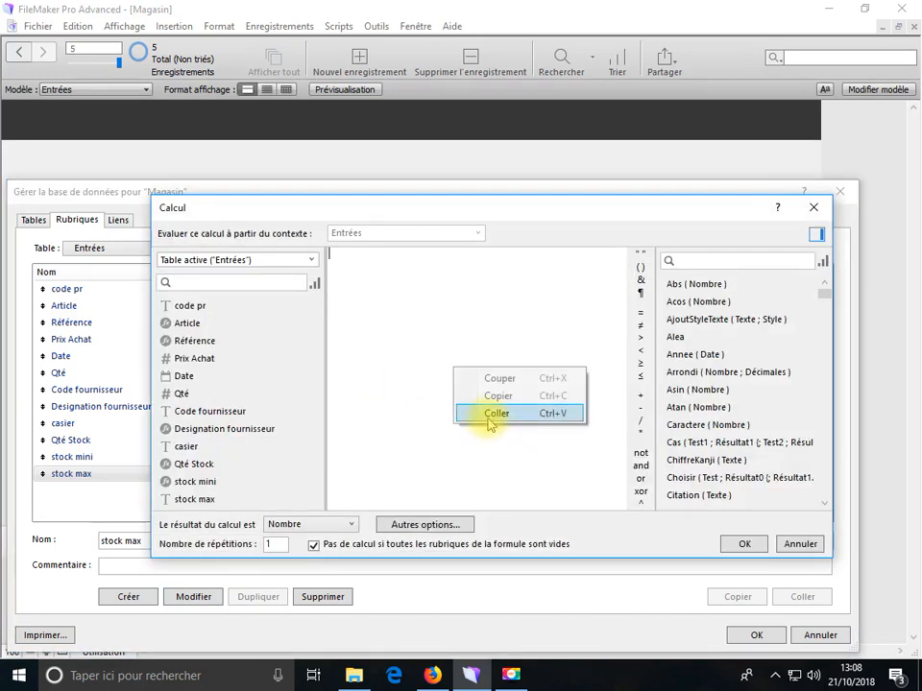
pyautogui.click(491, 412)
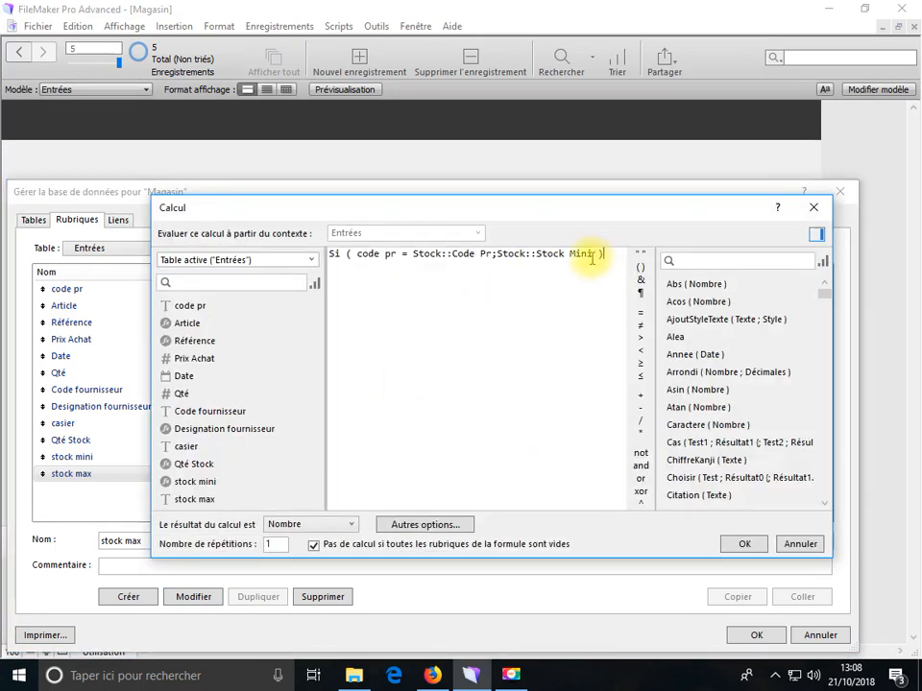
# - Try to replace Stock::Stock Mini with Stock::Stck Maxi in the stock max formula, and save the database definition
pyautogui.moveTo(587, 255); pyautogui.dragTo(482, 259)
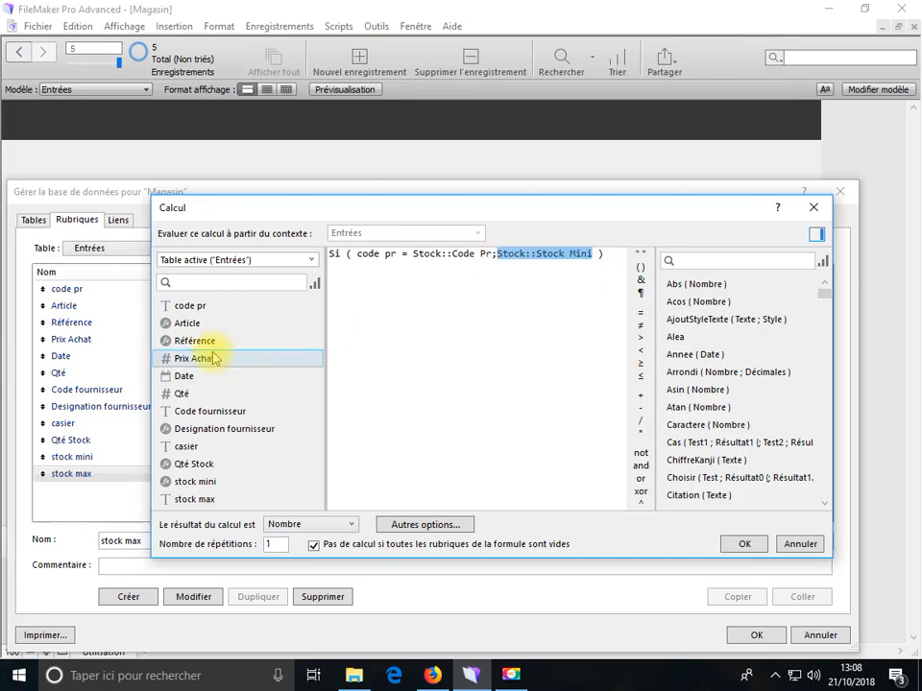
pyautogui.click(309, 259)
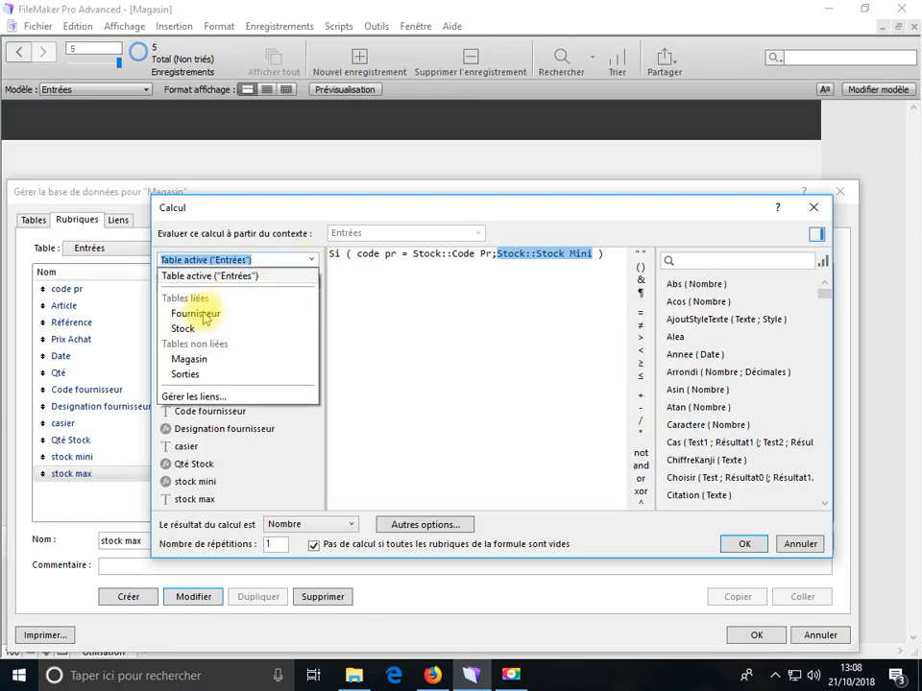
pyautogui.click(184, 328)
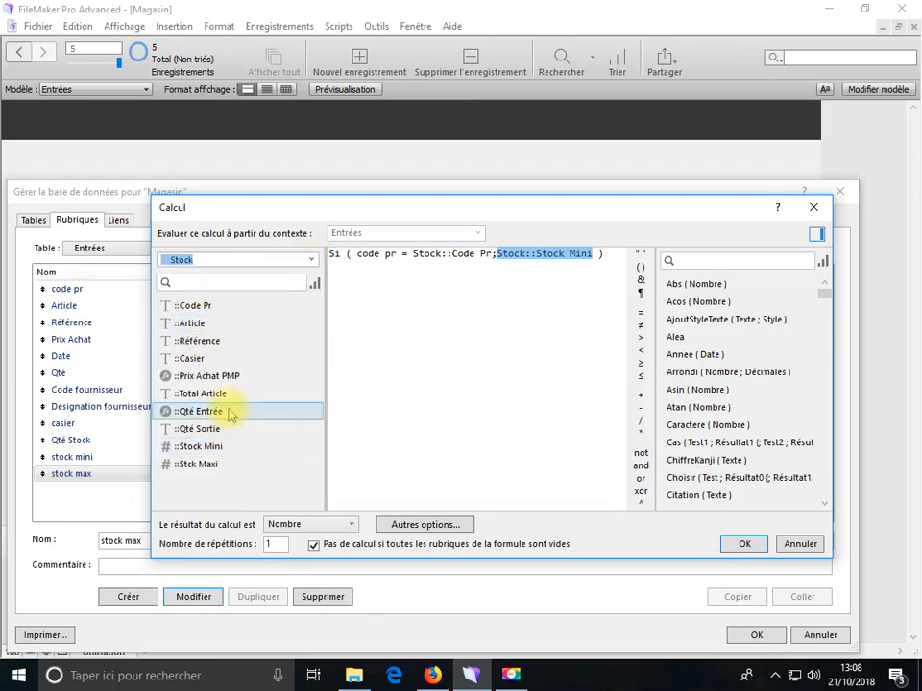
pyautogui.click(187, 464)
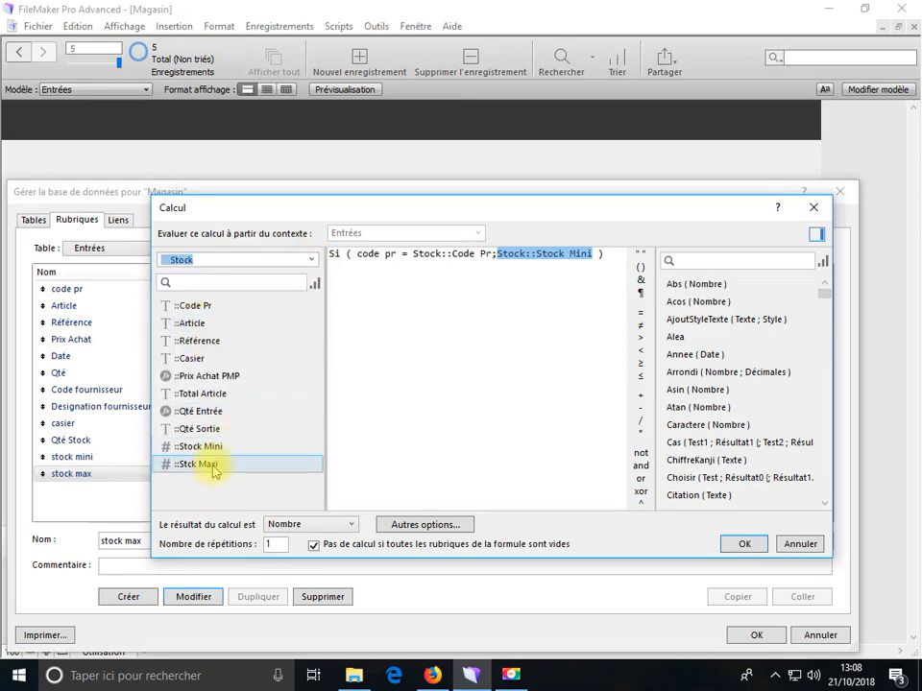
pyautogui.click(759, 544)
pyautogui.click(759, 635)
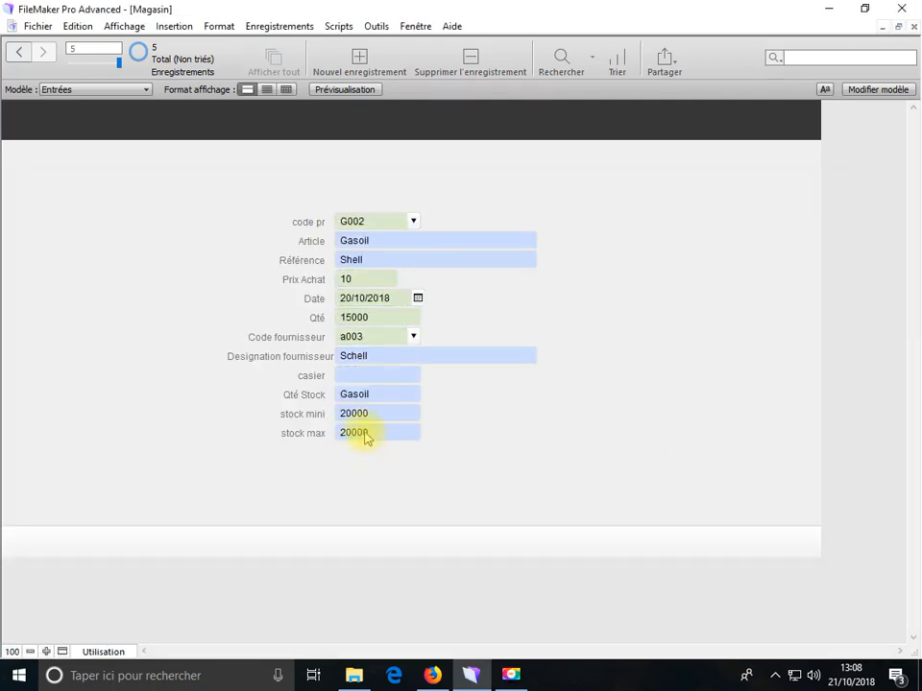
# - Check stock mini and stock max in the Entrées records and inspect their fields in layout mode
pyautogui.scroll(1, 366, 456)
pyautogui.scroll(-1, 369, 457)
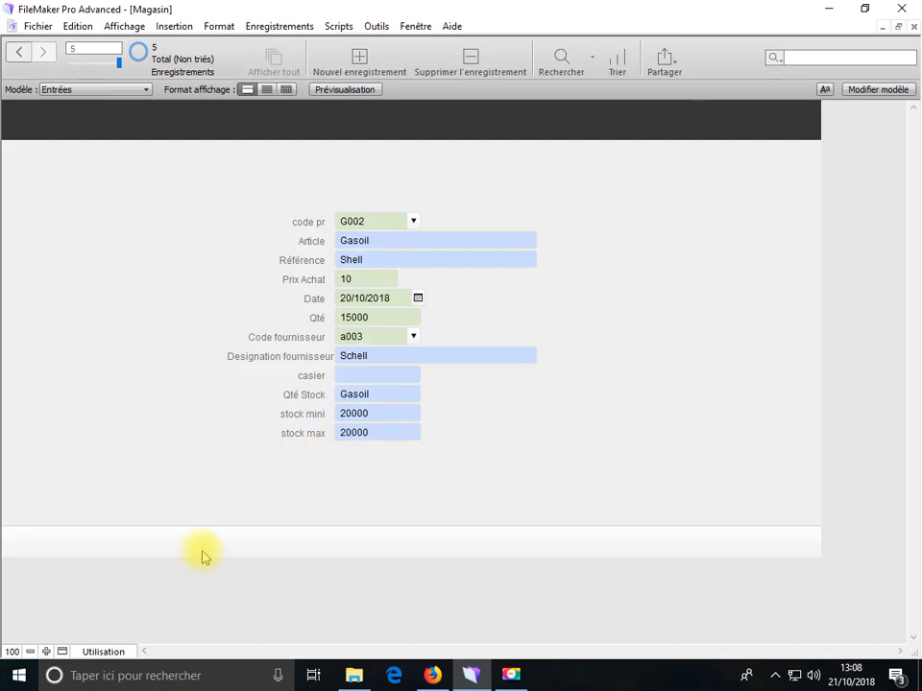
pyautogui.click(107, 652)
pyautogui.click(113, 618)
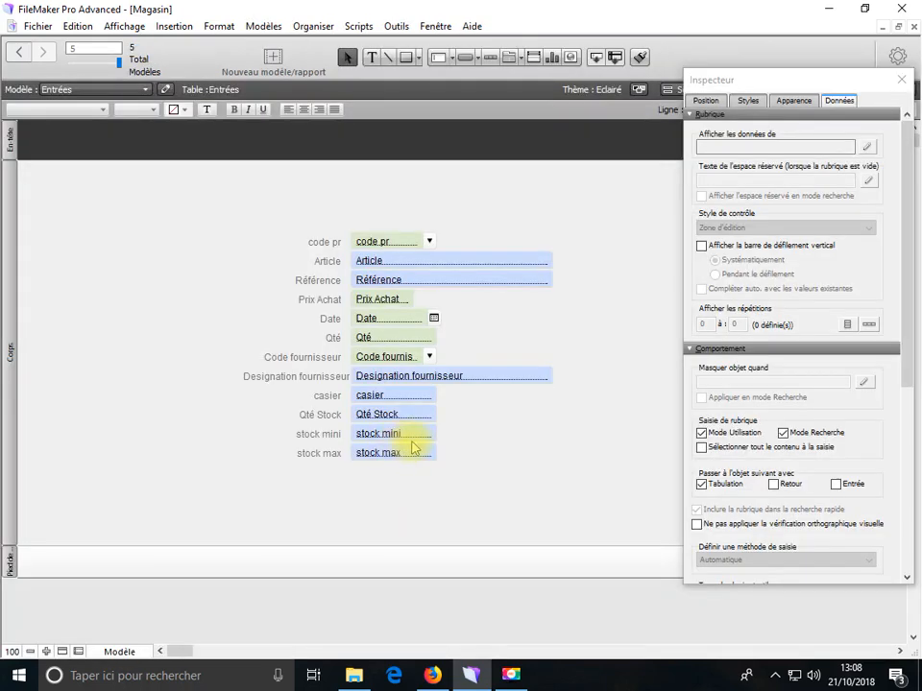
pyautogui.click(121, 652)
pyautogui.click(113, 584)
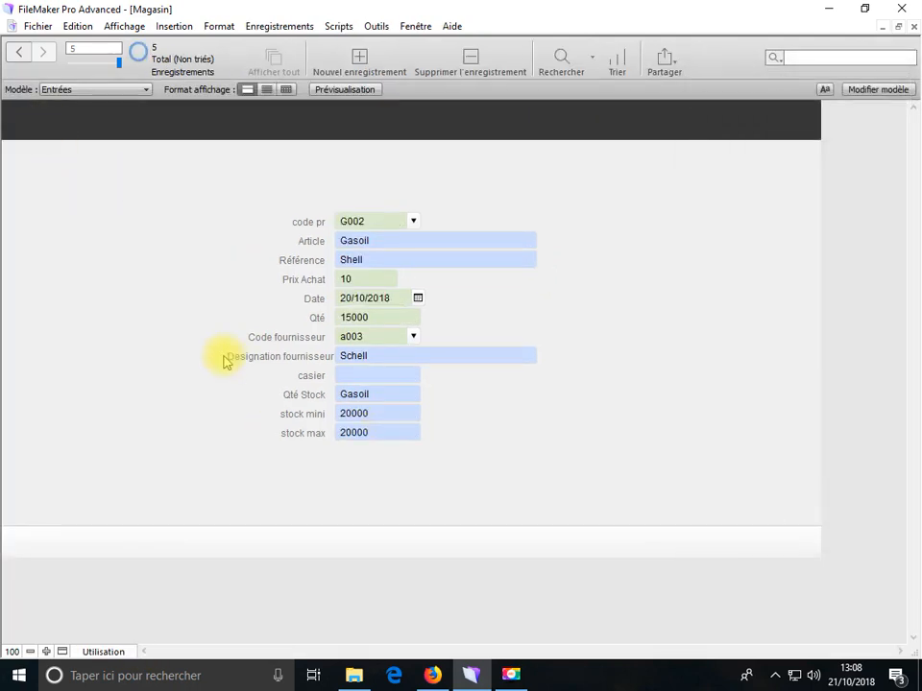
pyautogui.scroll(4, 223, 363)
# - Try to change Stock::Stock Mini to Stock::Stock maxi in the stock max formula of the Entrées table
pyautogui.click(37, 26)
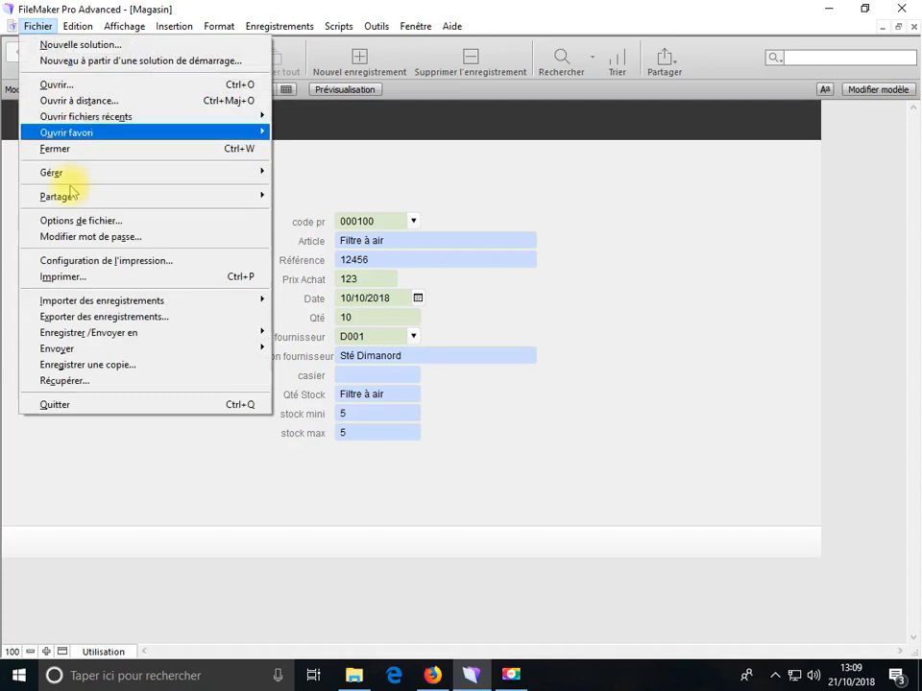
pyautogui.moveTo(58, 173)
pyautogui.click(294, 173)
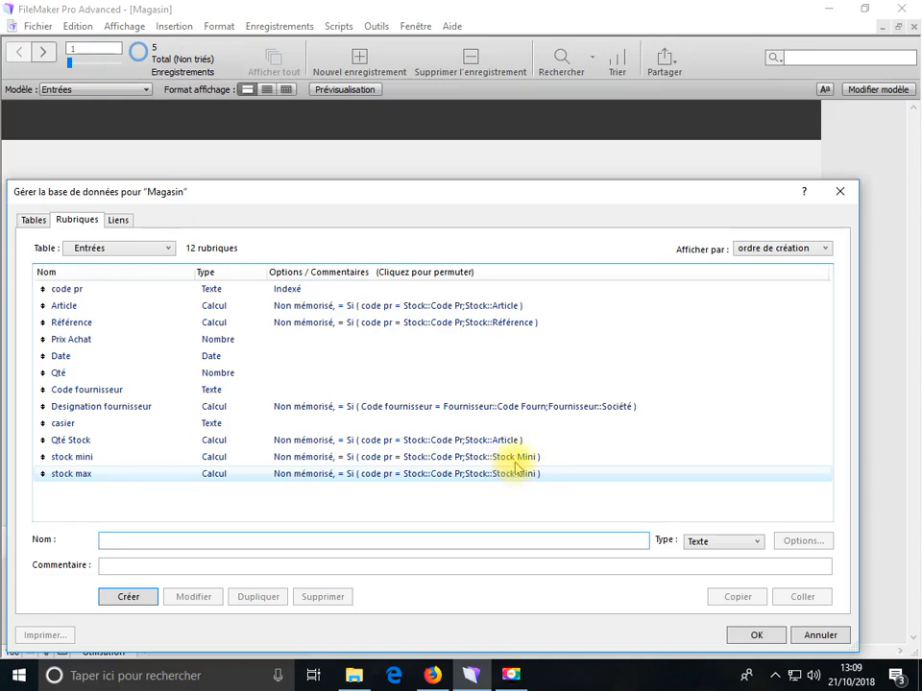
pyautogui.click(514, 475)
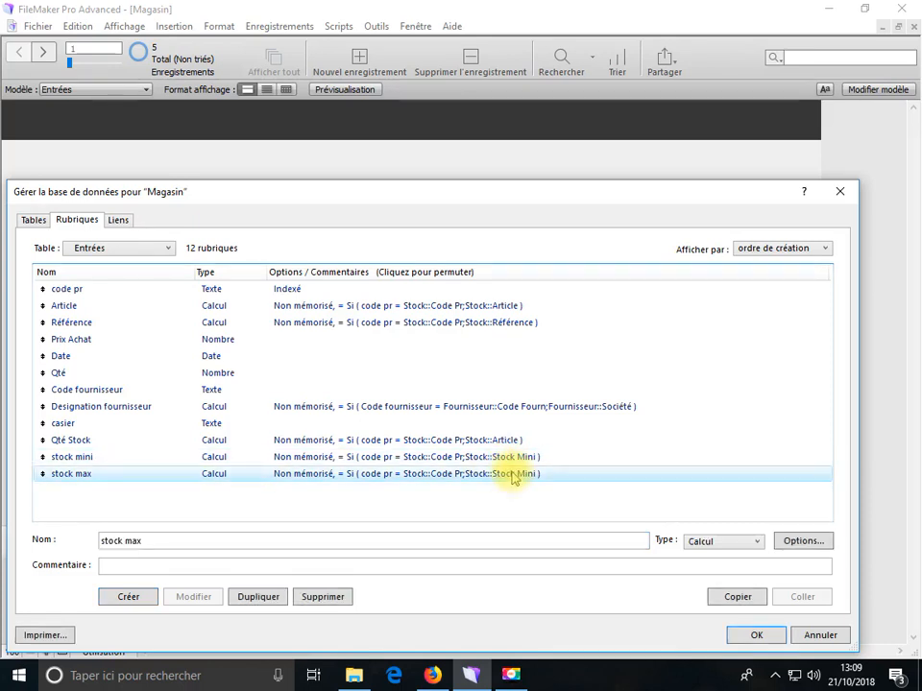
pyautogui.doubleClick(514, 474)
pyautogui.click(531, 254)
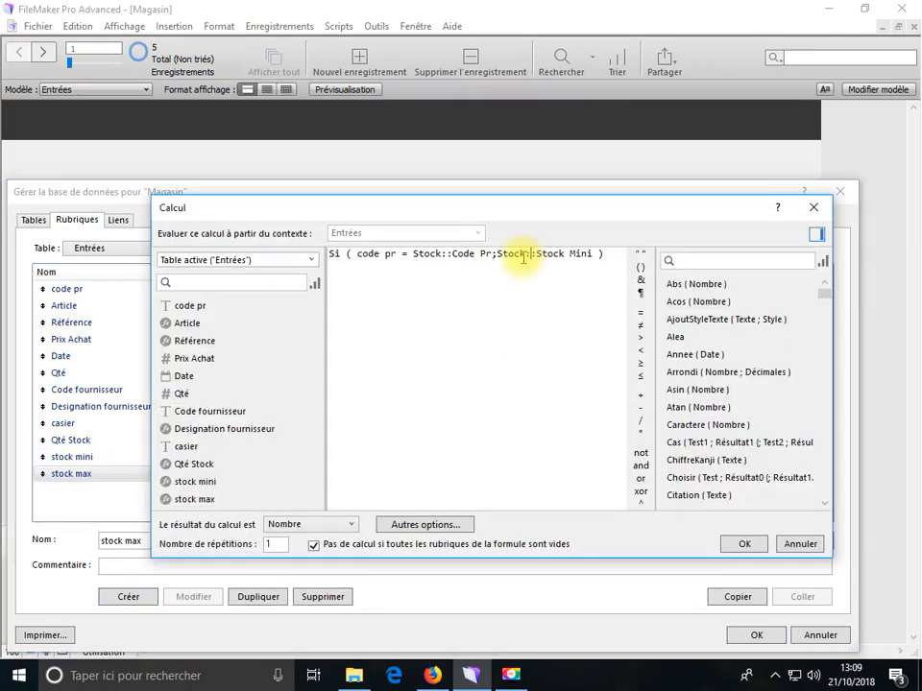
pyautogui.moveTo(509, 254); pyautogui.dragTo(576, 259)
pyautogui.click(576, 259)
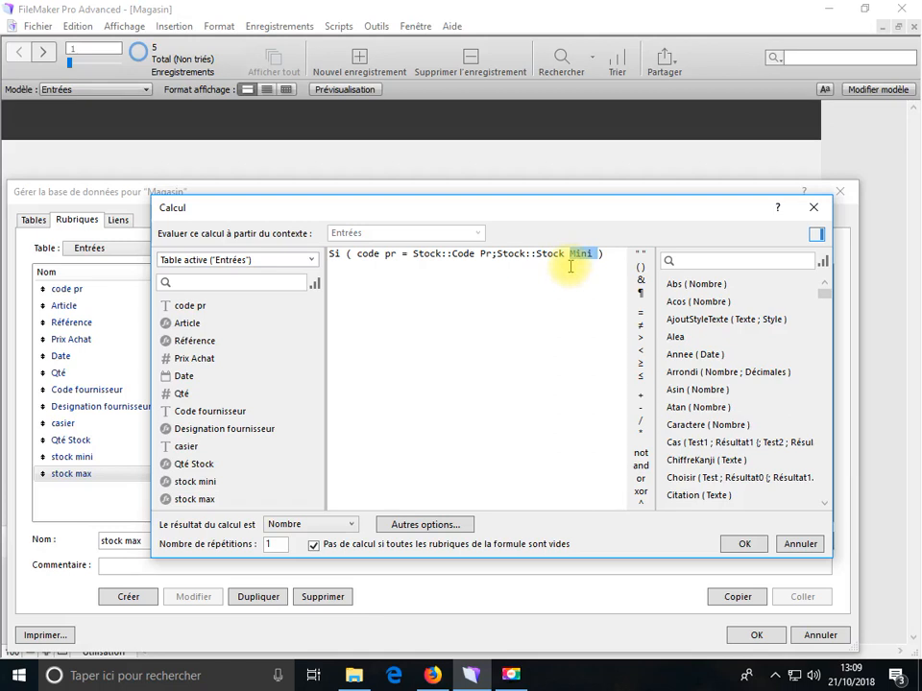
pyautogui.write('maxi')
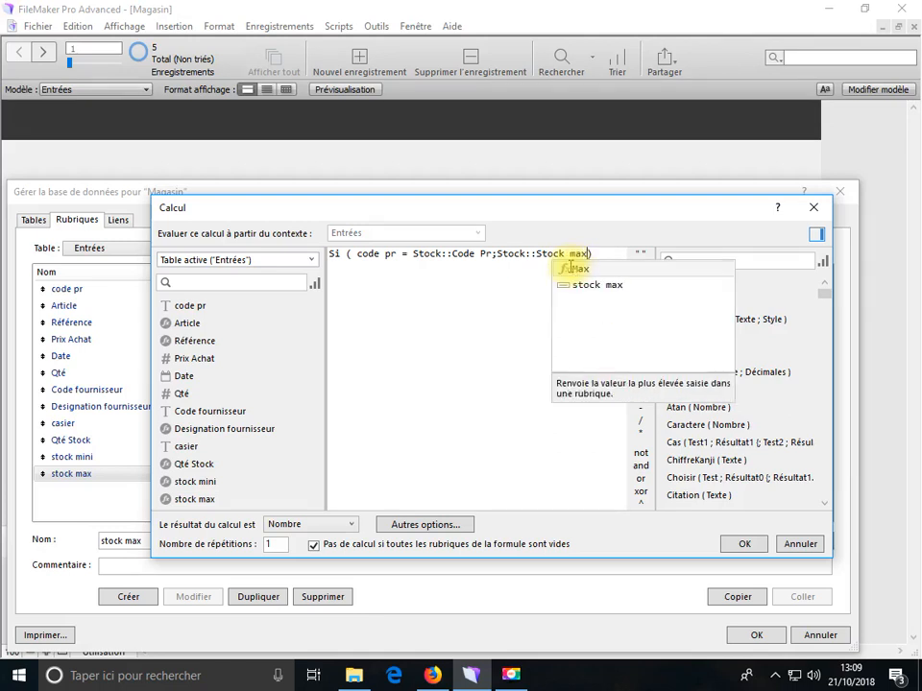
pyautogui.click(737, 546)
pyautogui.click(530, 384)
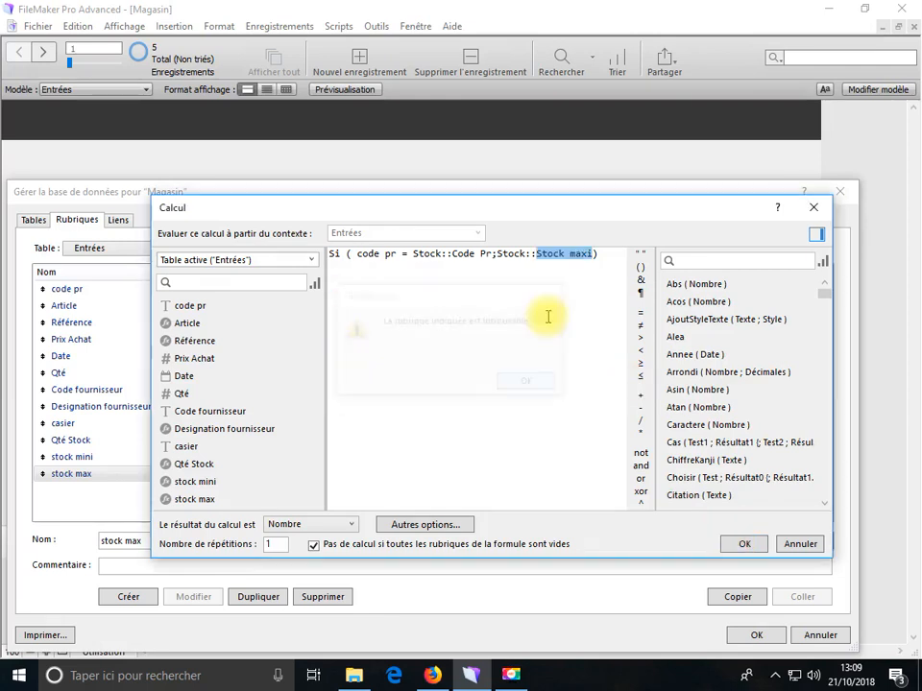
# - Replace Stock::Stock maxi in the formula with the Entrées table's own stock max field, and save the database definition
pyautogui.click(566, 272)
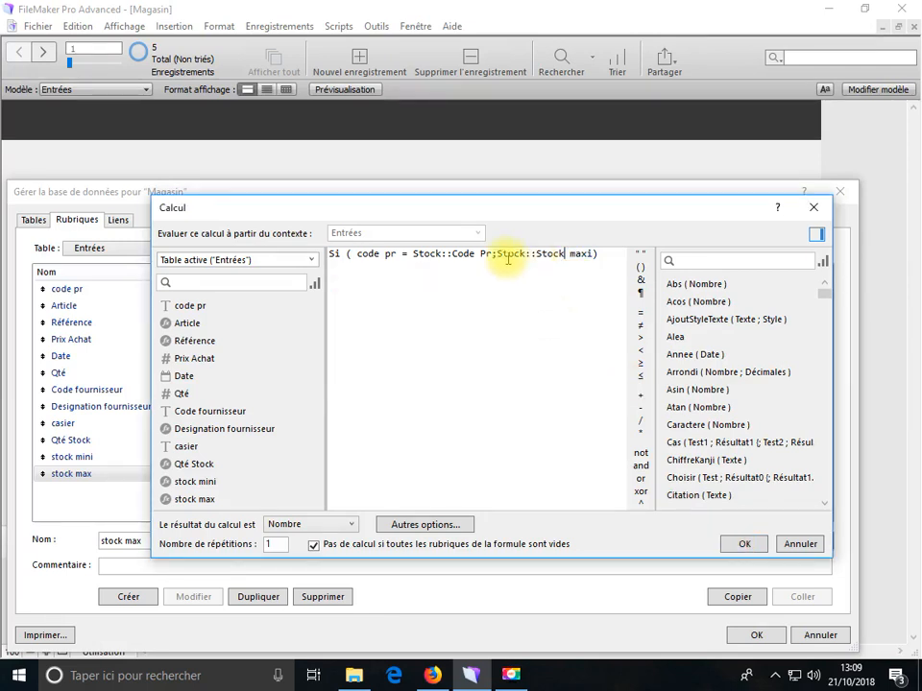
pyautogui.moveTo(498, 254); pyautogui.dragTo(593, 253)
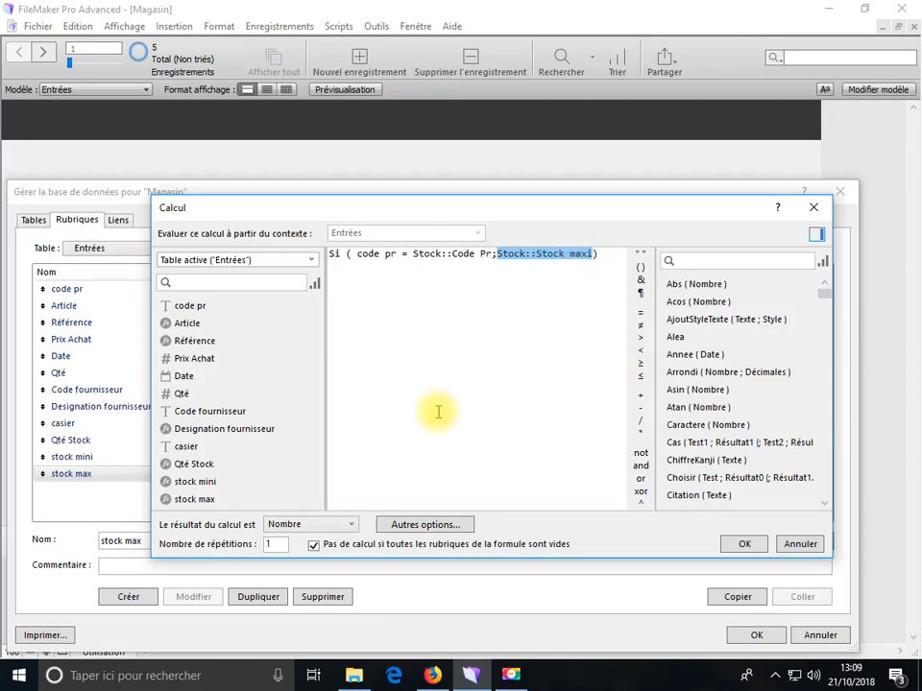
pyautogui.doubleClick(195, 499)
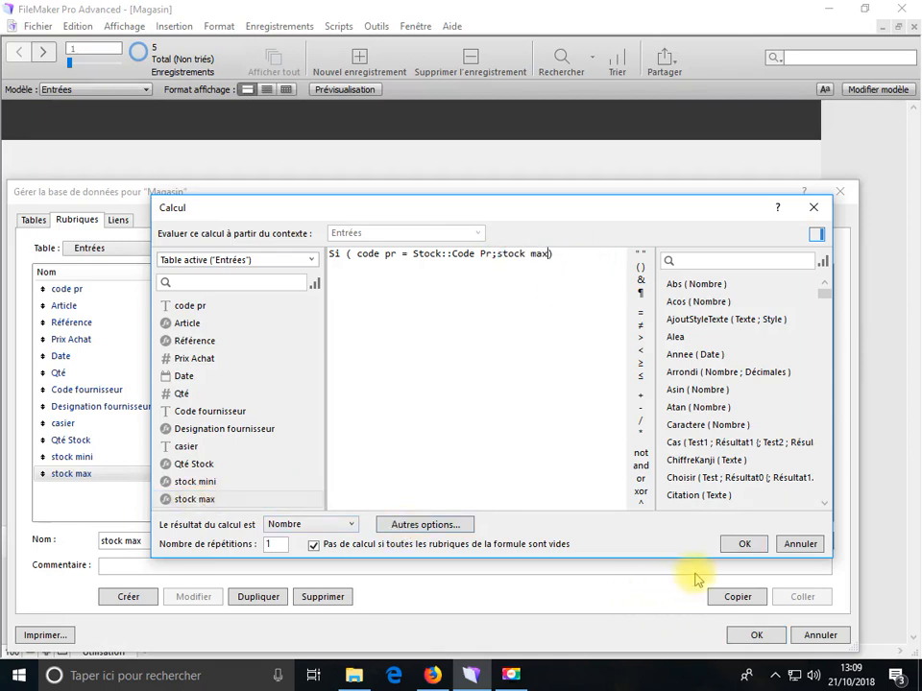
pyautogui.click(743, 545)
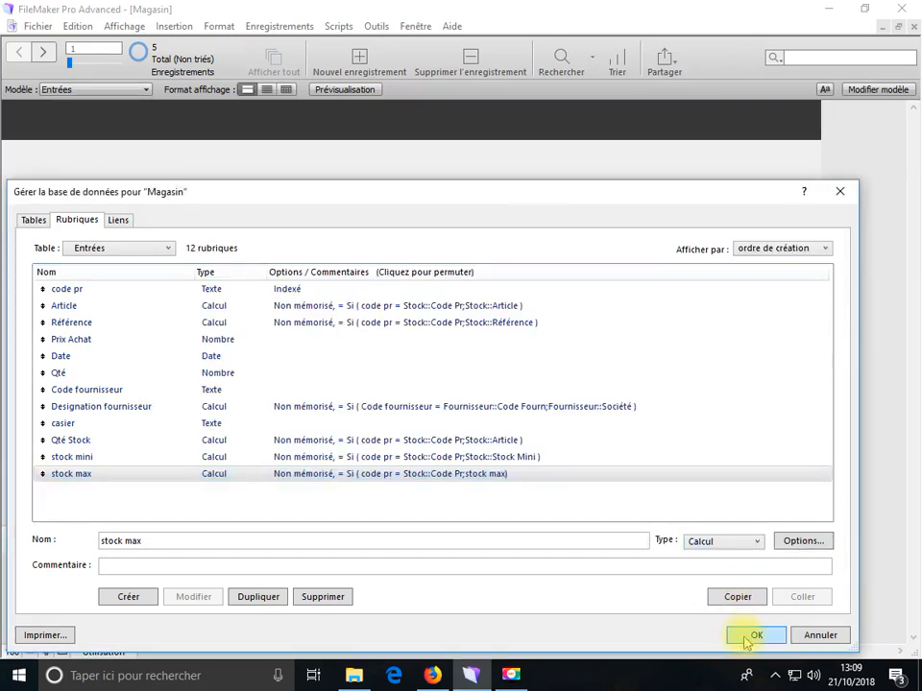
pyautogui.click(753, 636)
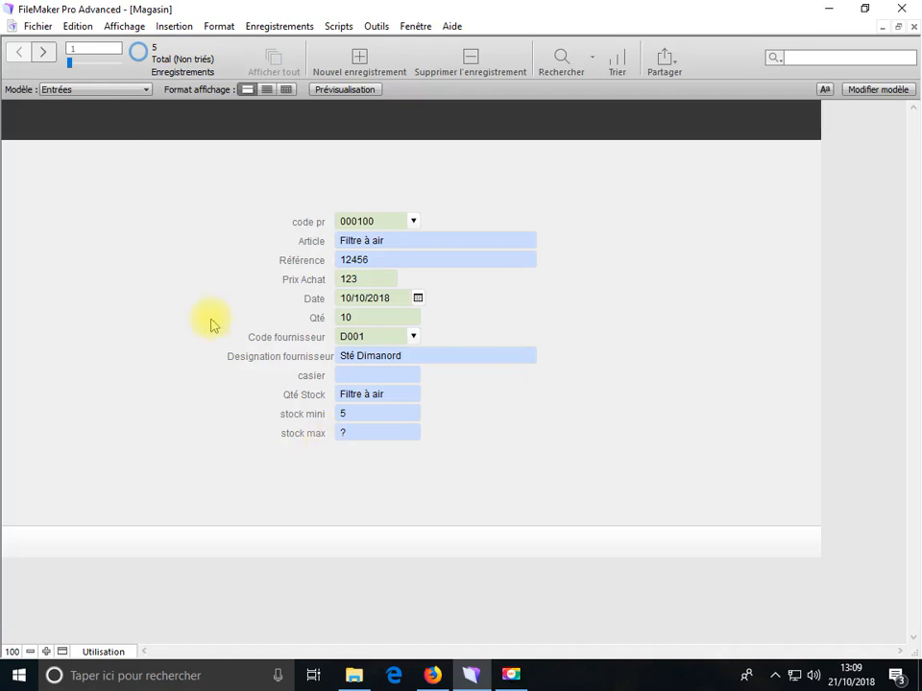
pyautogui.click(39, 26)
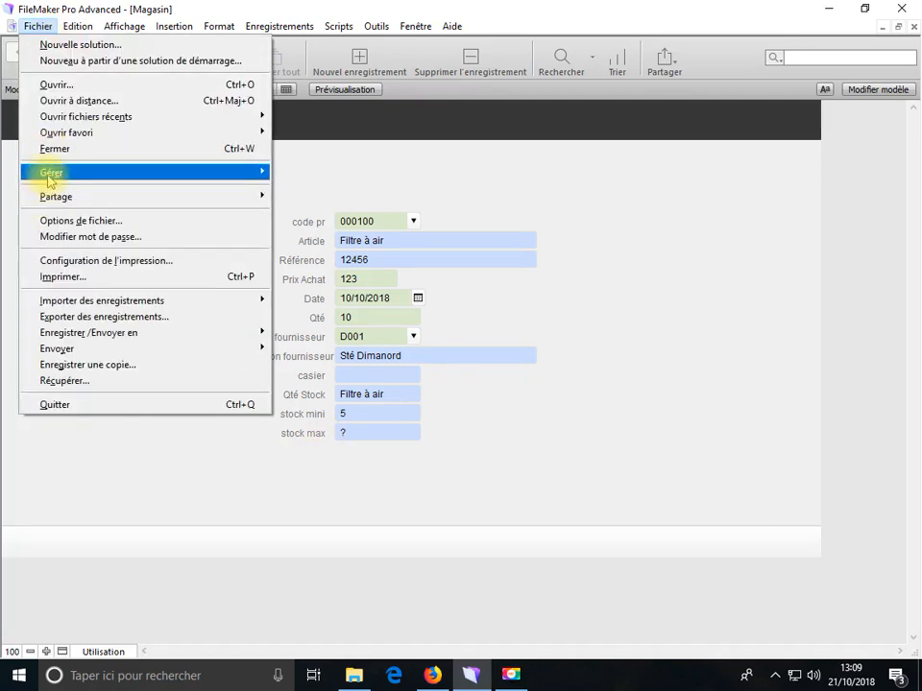
pyautogui.click(122, 111)
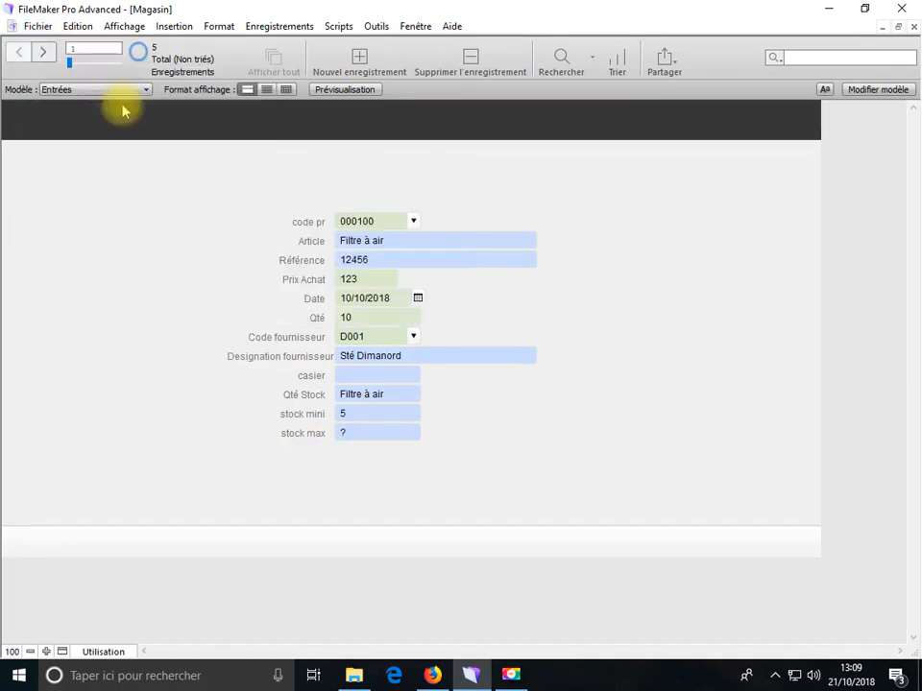
pyautogui.click(38, 26)
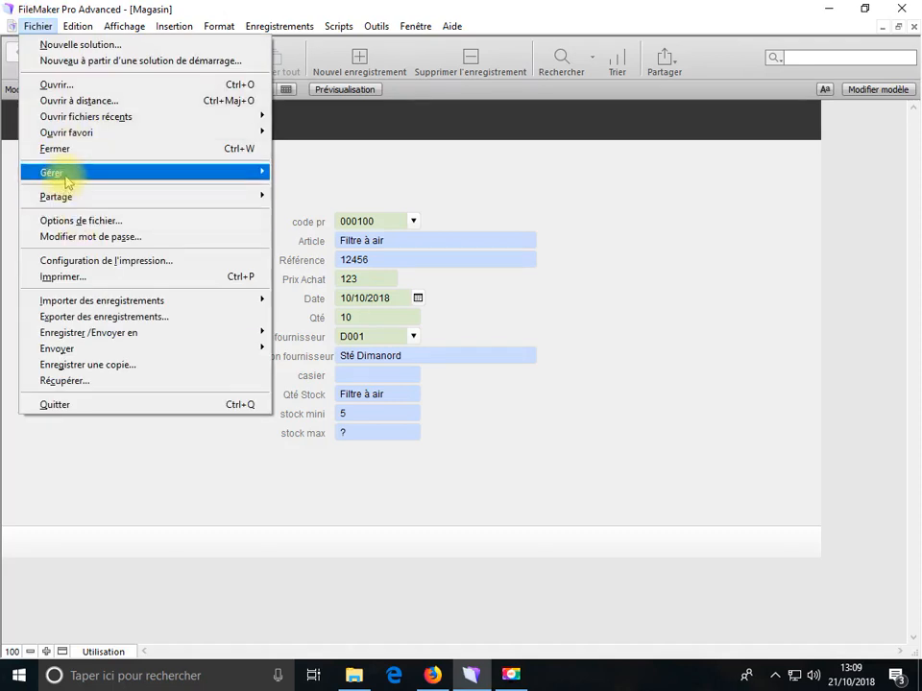
pyautogui.moveTo(68, 182)
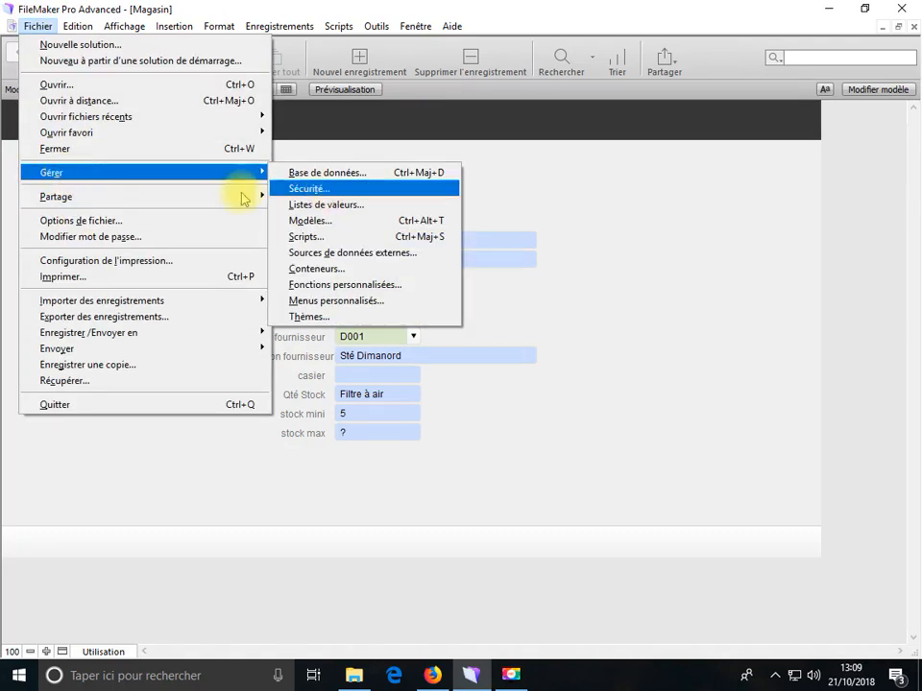
pyautogui.click(679, 267)
# - Switch to the Stock layout and examine the Stock table's fields and the table links in the database definition
pyautogui.click(91, 90)
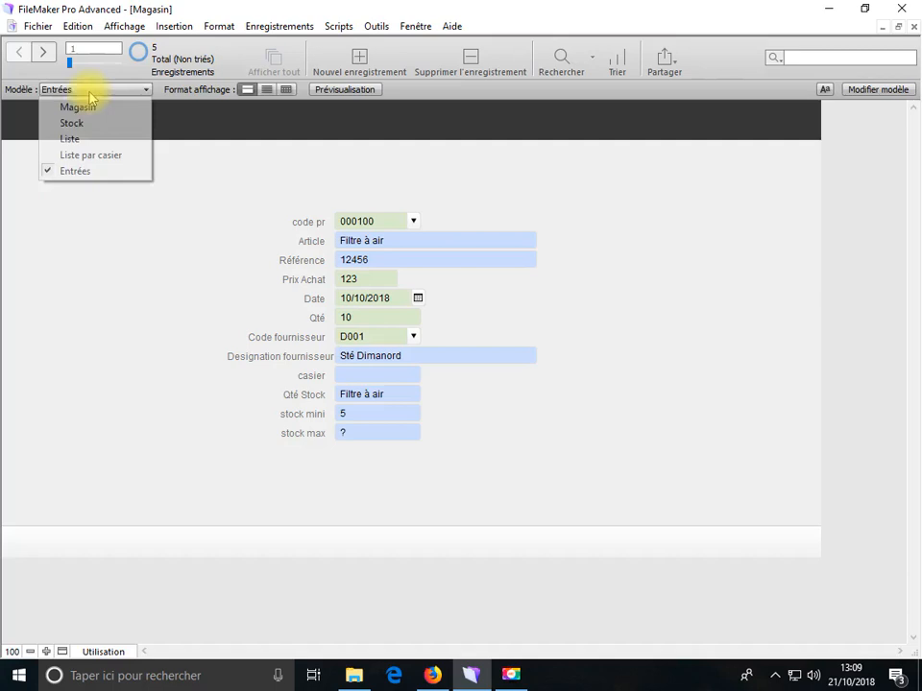
pyautogui.click(70, 123)
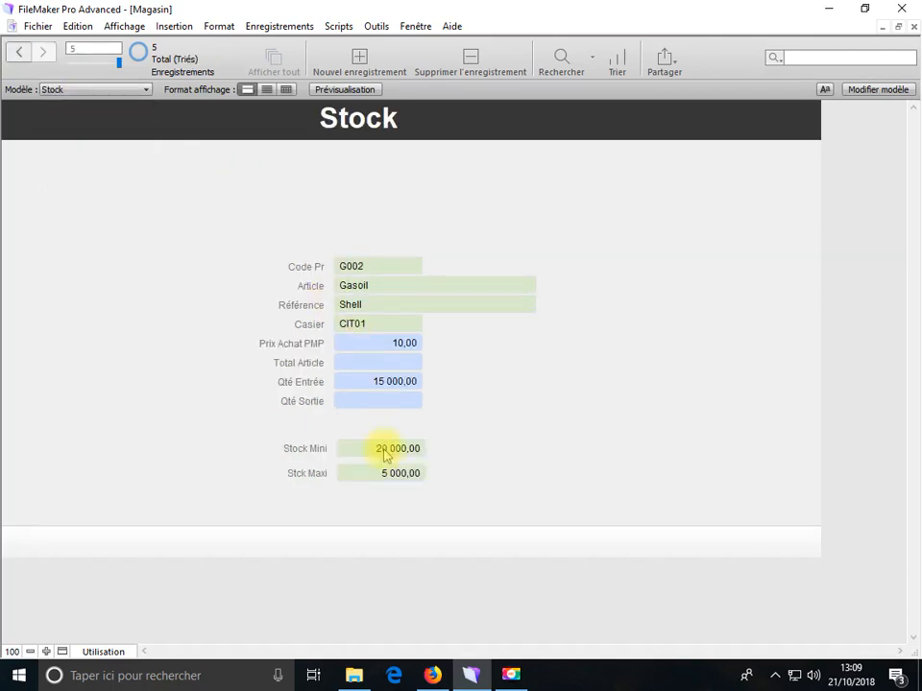
pyautogui.click(36, 26)
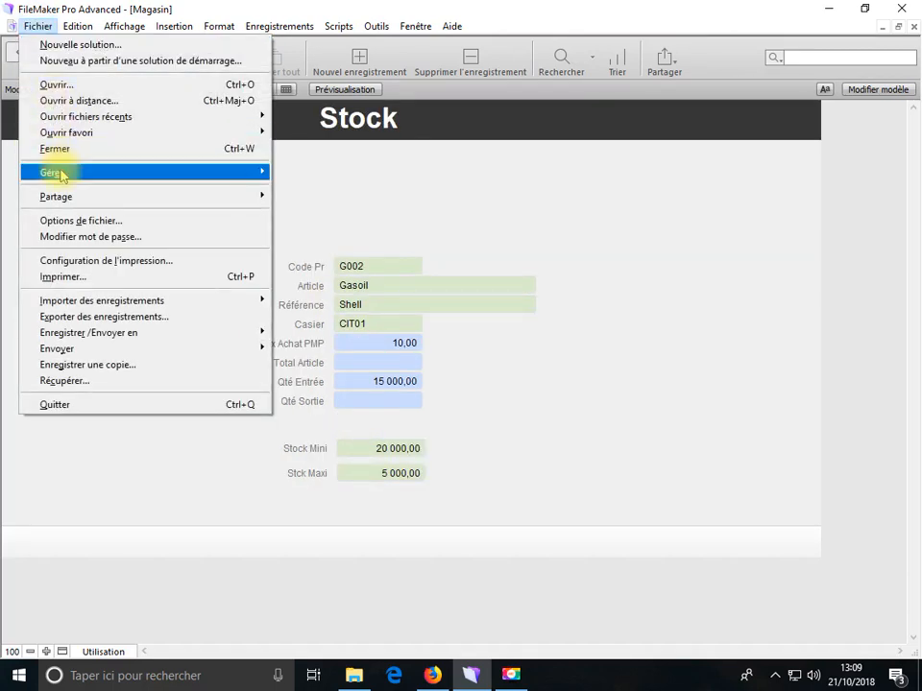
pyautogui.moveTo(60, 174)
pyautogui.click(374, 174)
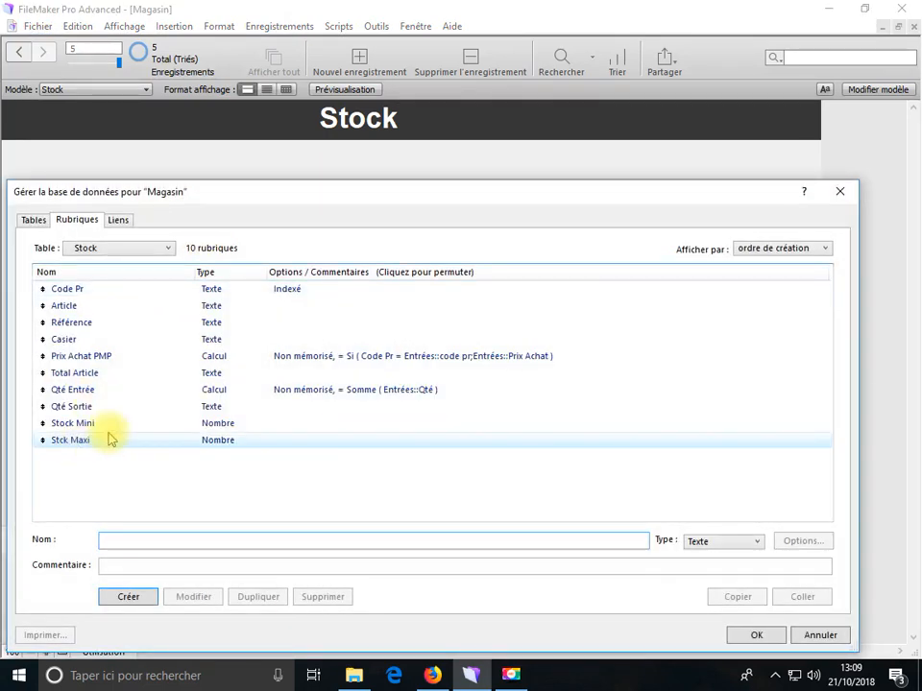
pyautogui.click(116, 221)
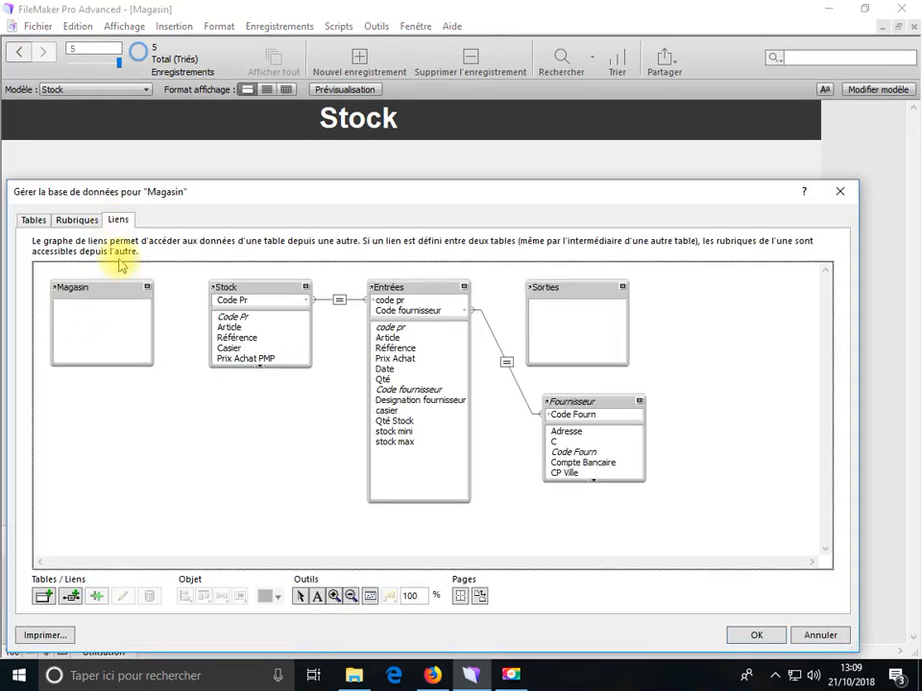
# - In the Entrées table's stock max formula, replace stock max with Stock::Stck Maxi, and save the database definition
pyautogui.click(76, 220)
pyautogui.click(100, 250)
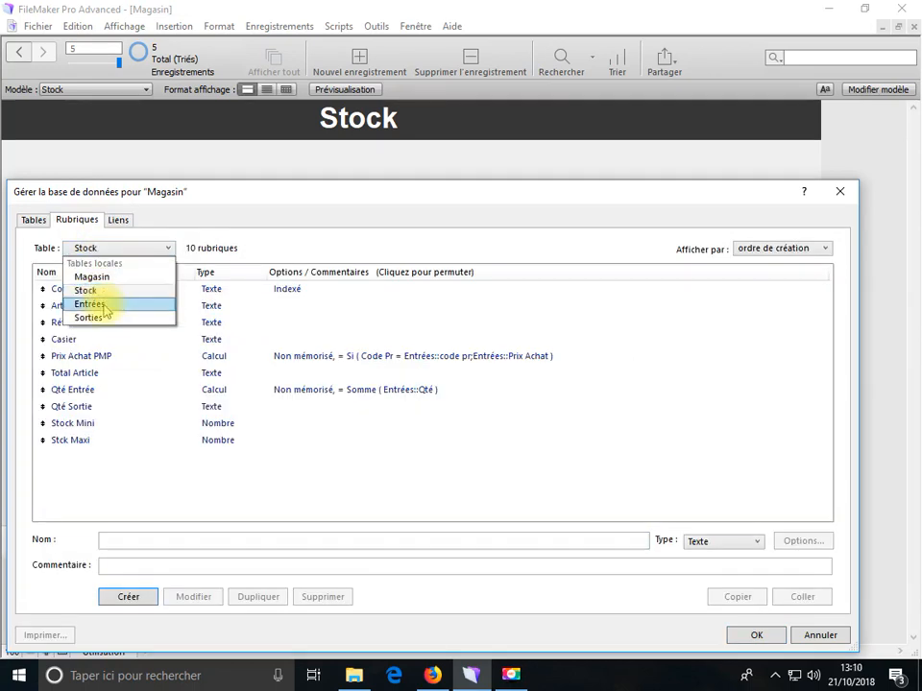
pyautogui.click(104, 305)
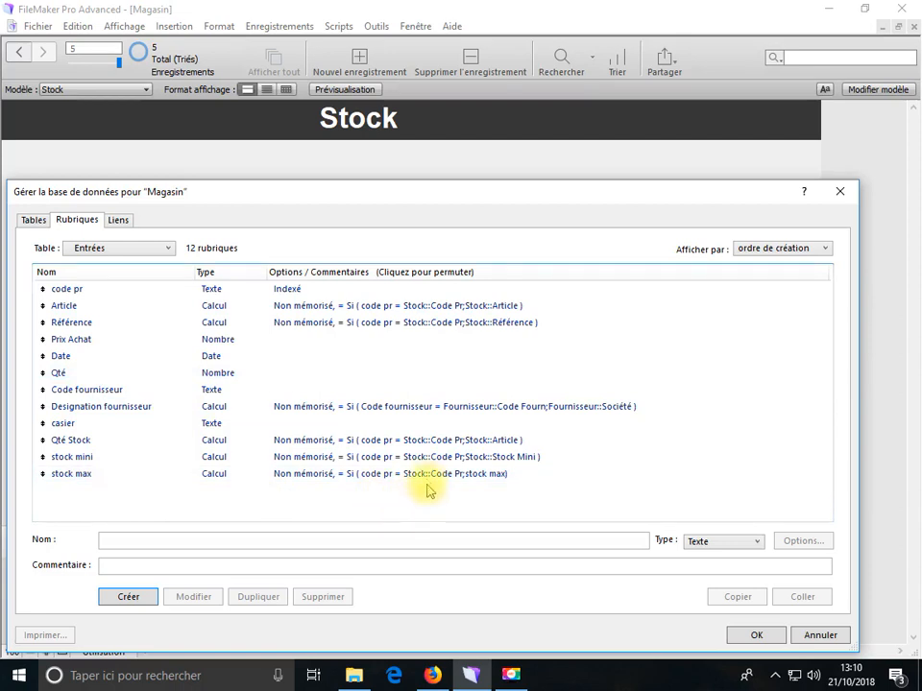
pyautogui.doubleClick(424, 474)
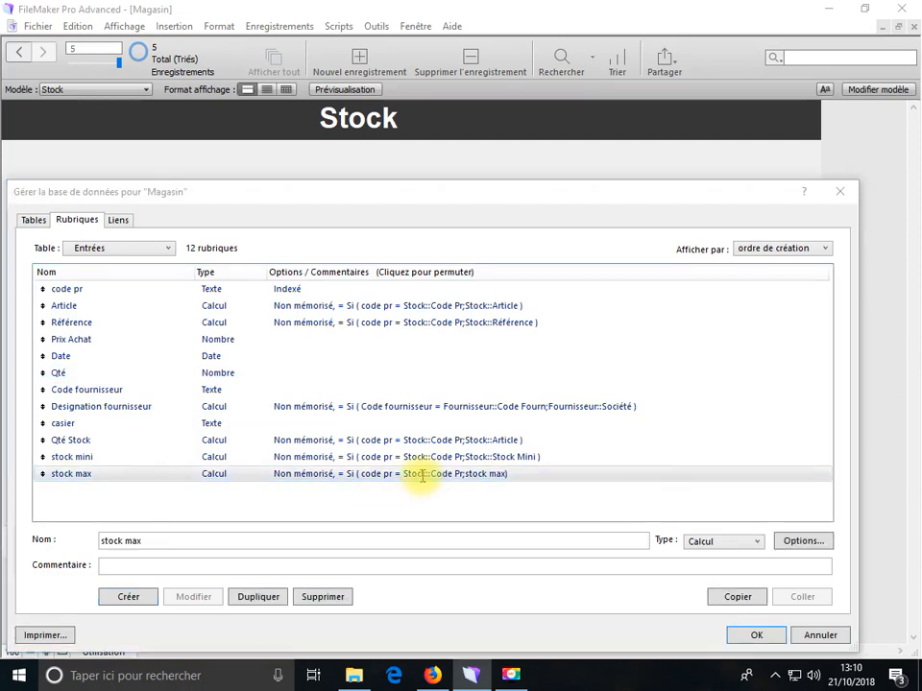
pyautogui.click(501, 263)
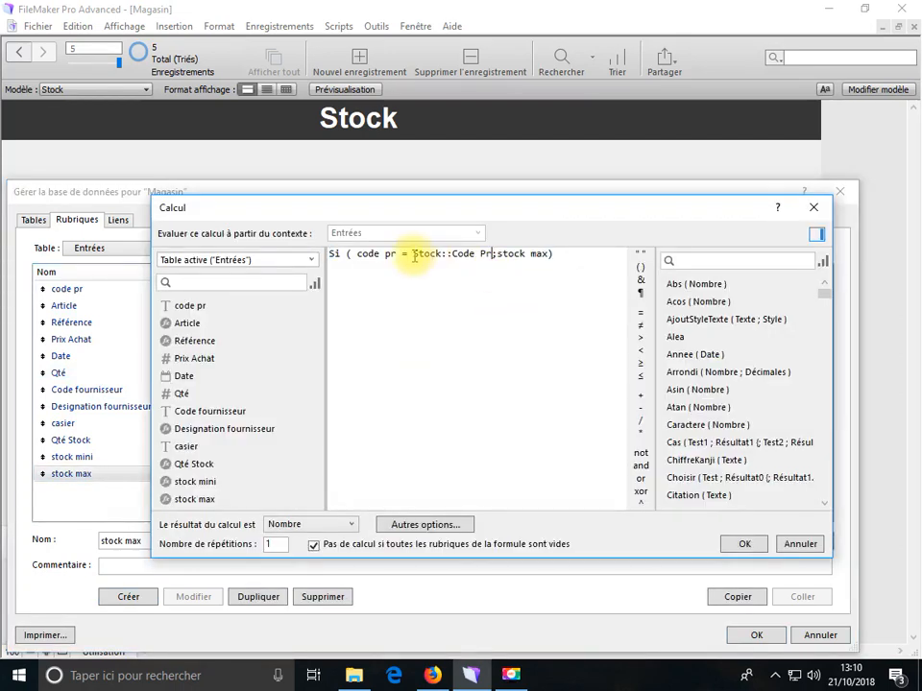
pyautogui.moveTo(498, 255); pyautogui.dragTo(549, 256)
pyautogui.click(314, 260)
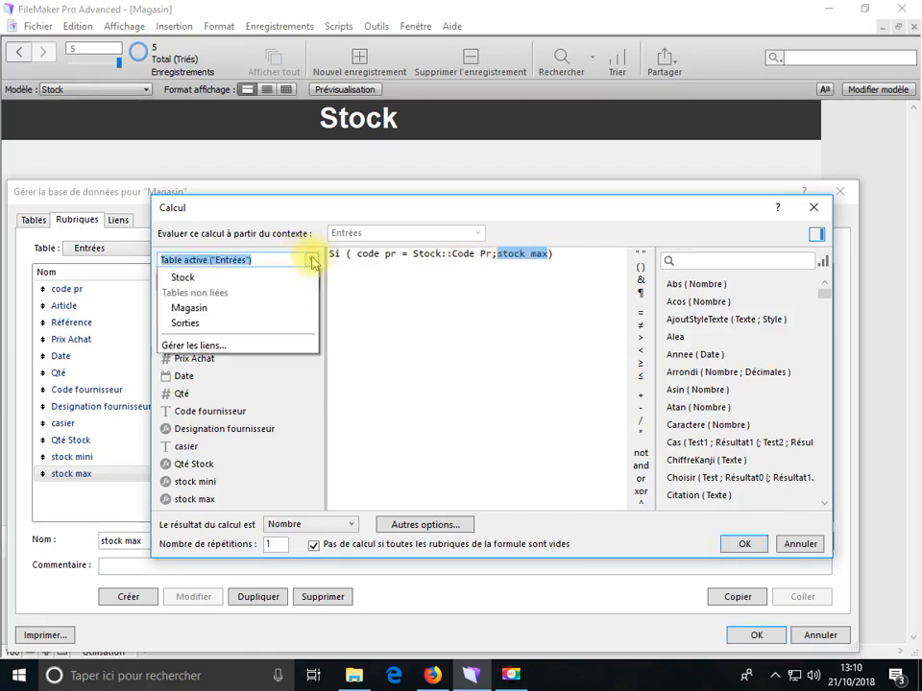
pyautogui.click(183, 328)
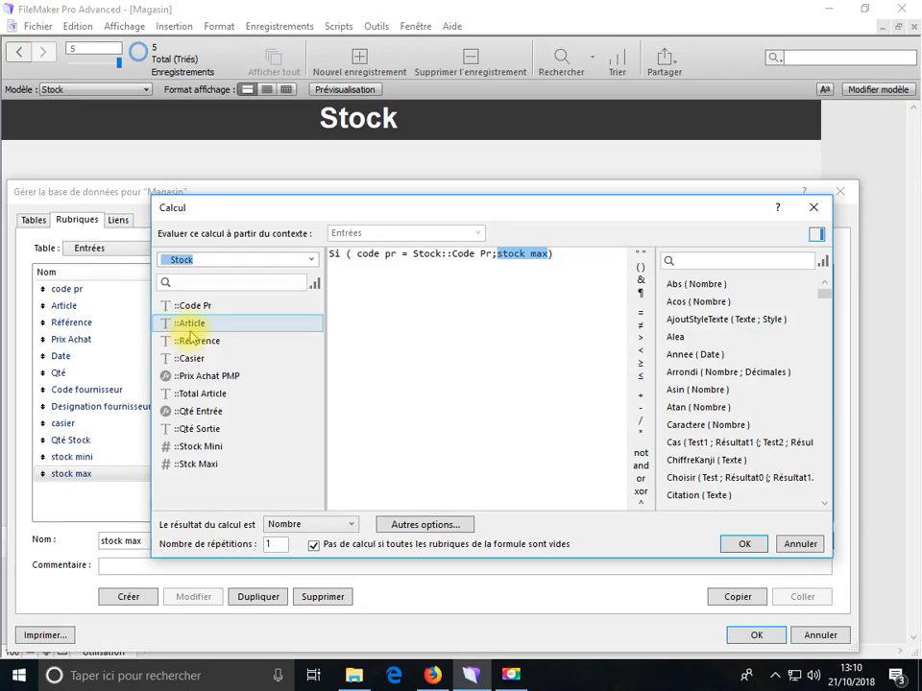
pyautogui.doubleClick(198, 465)
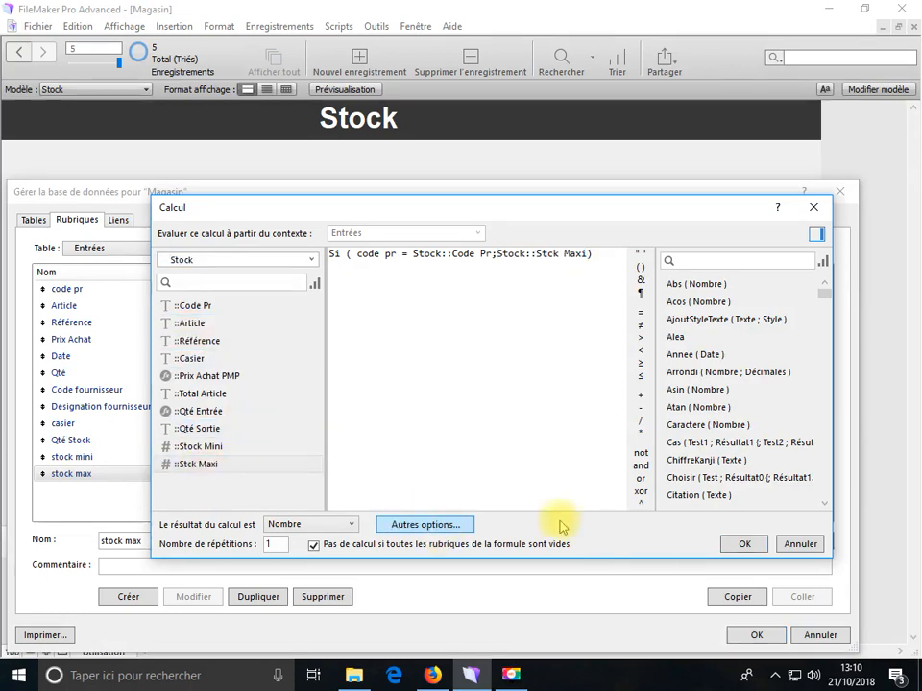
pyautogui.write(')')
pyautogui.click(742, 544)
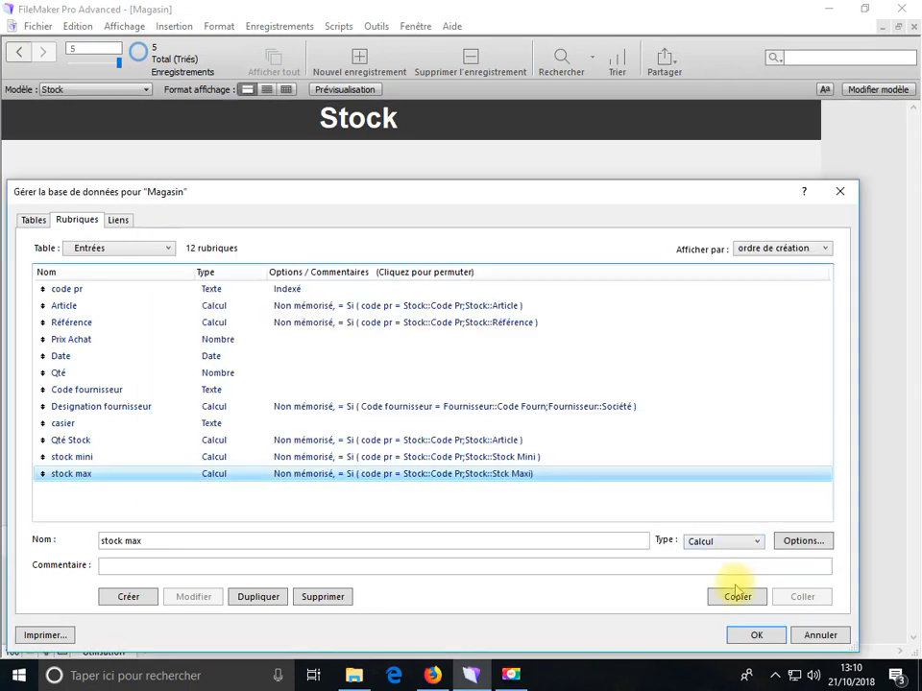
pyautogui.click(755, 635)
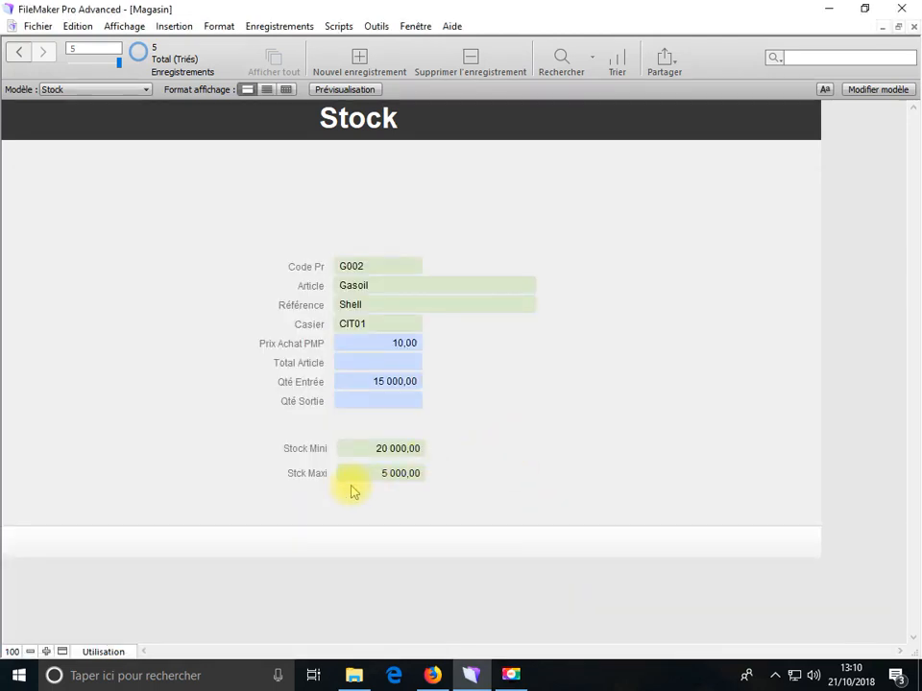
# - Check Stock Mini and Stck Maxi across the Stock records and inspect both fields in layout mode
pyautogui.hotkey('ctrl', 'Up')
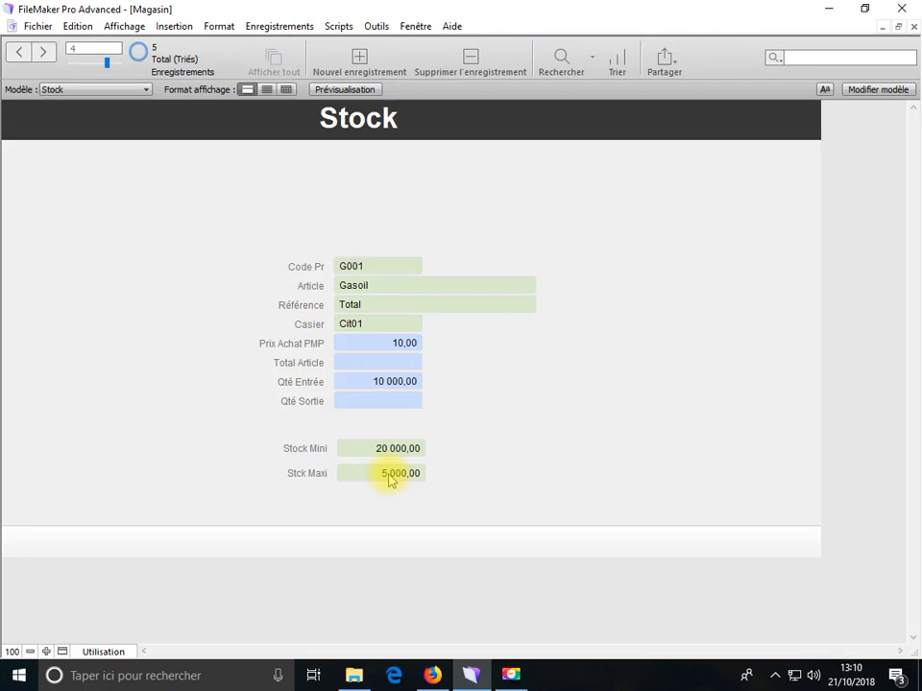
pyautogui.scroll(3, 420, 486)
pyautogui.scroll(-4, 420, 486)
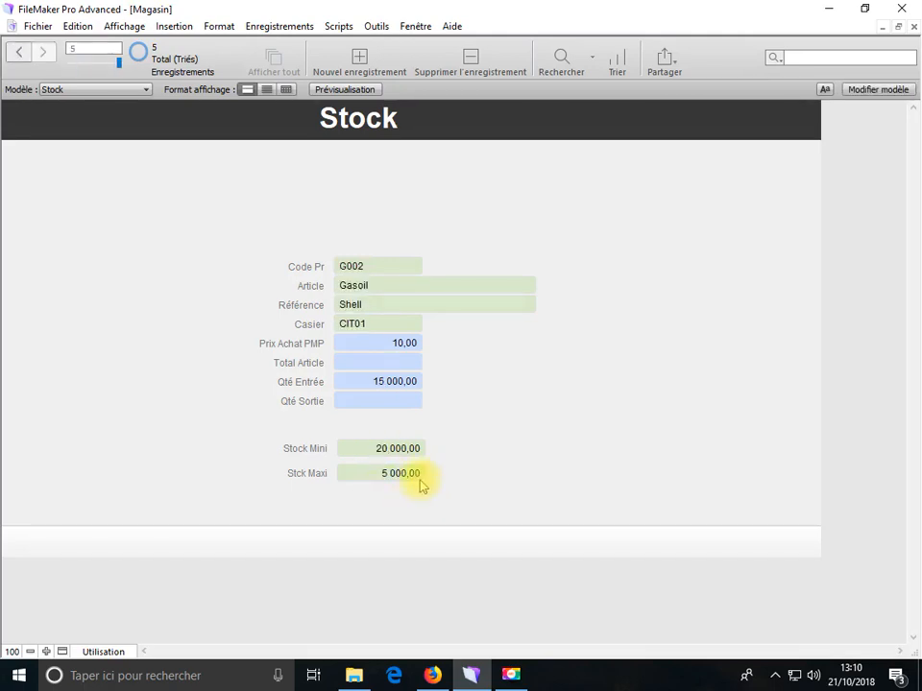
pyautogui.scroll(4, 420, 486)
pyautogui.scroll(-4, 428, 488)
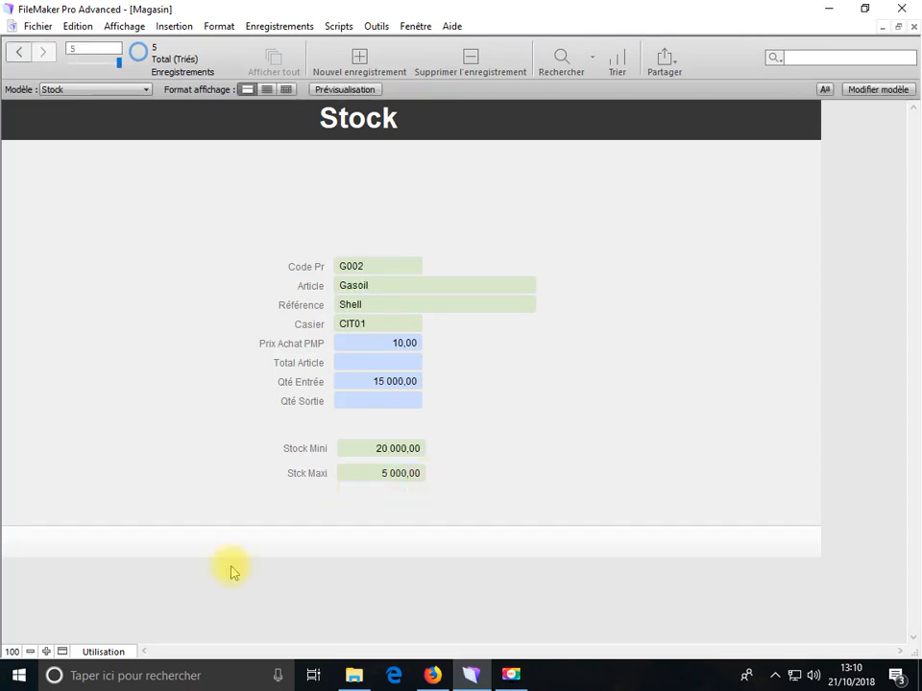
pyautogui.click(115, 651)
pyautogui.click(102, 616)
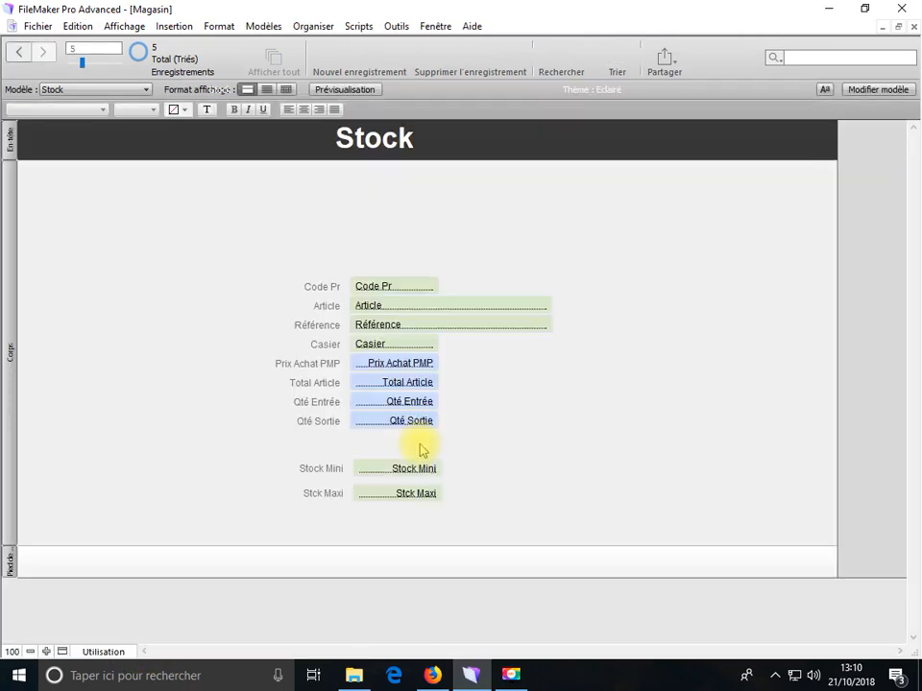
pyautogui.click(123, 651)
pyautogui.click(129, 586)
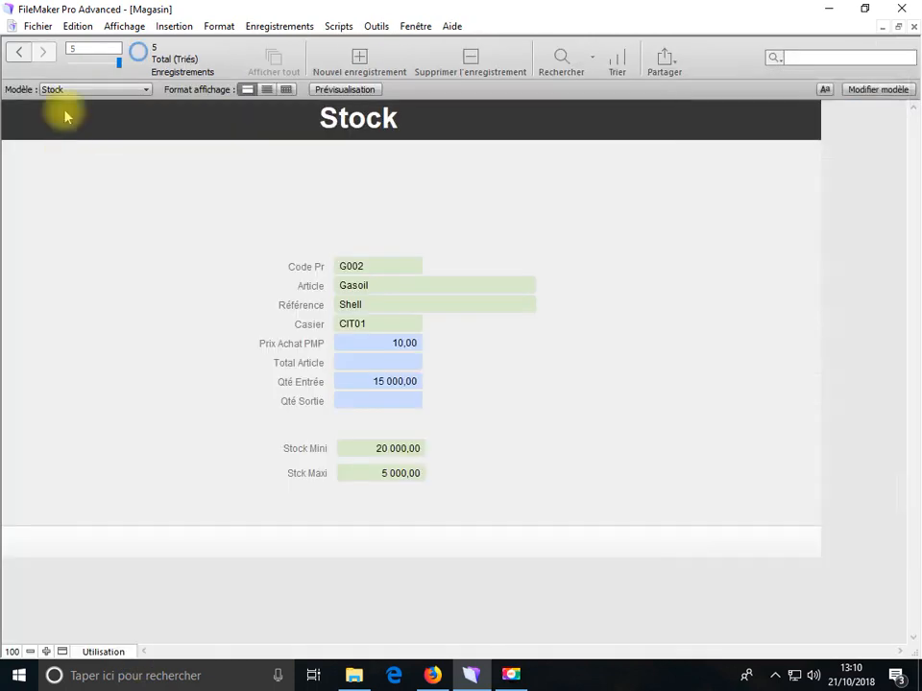
# - Review the Entrées table's stock mini and stock max formulas in the database definition, and look at the Stock layout in layout mode
pyautogui.click(38, 26)
pyautogui.moveTo(214, 171)
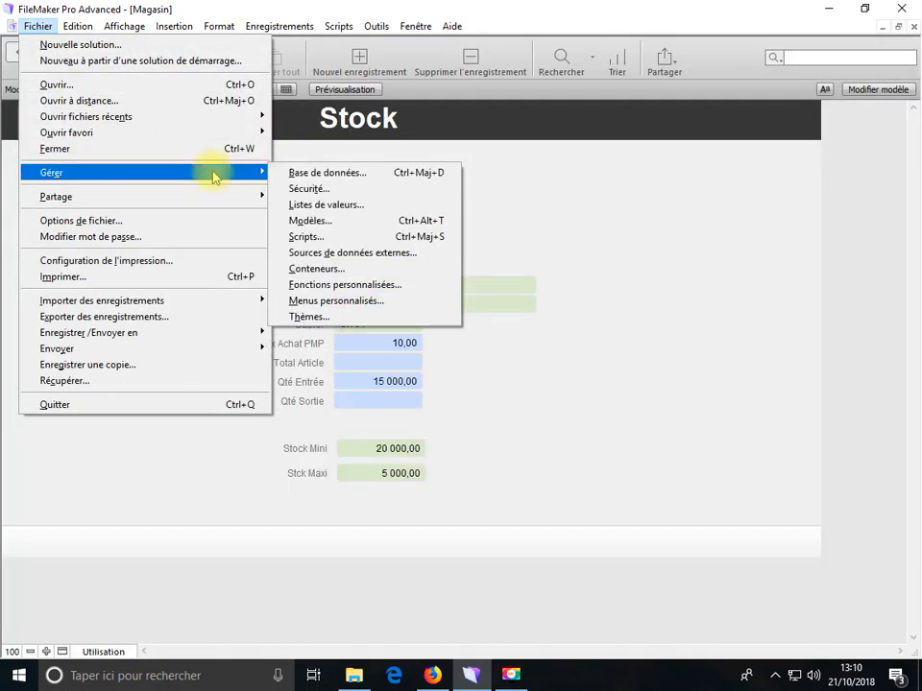
pyautogui.click(303, 176)
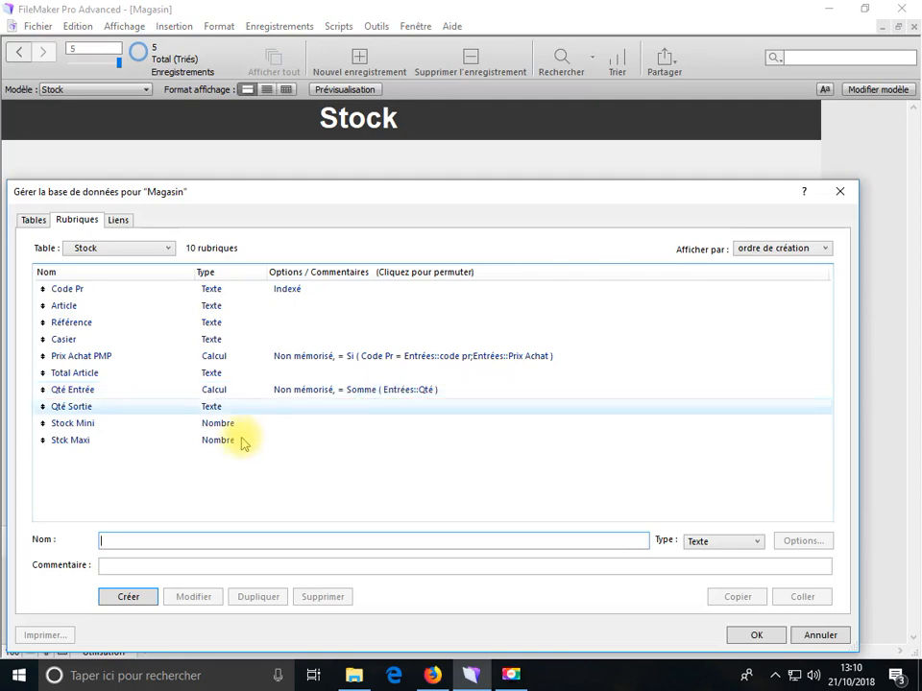
pyautogui.click(120, 250)
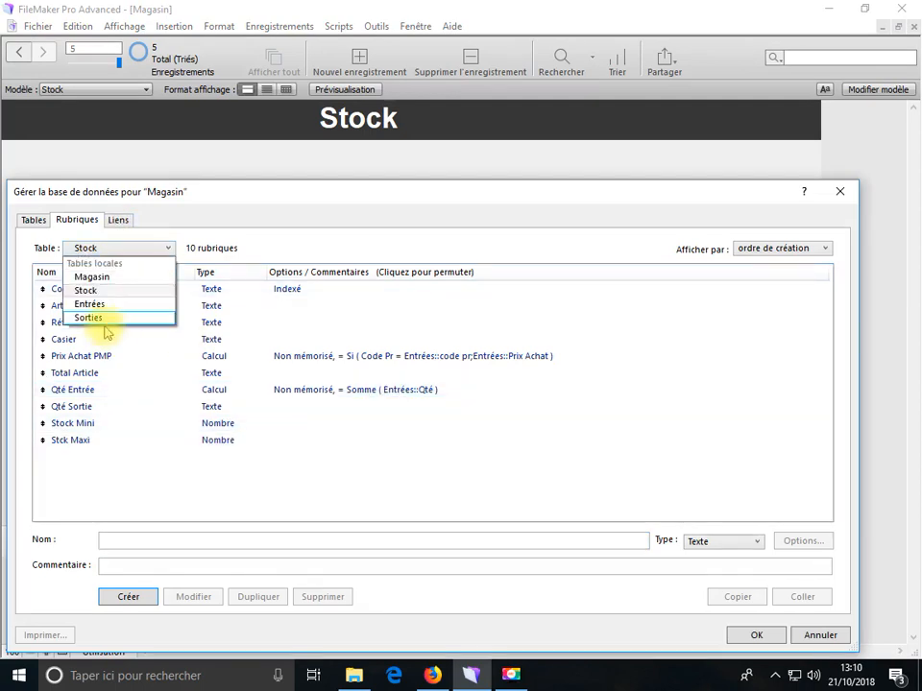
pyautogui.click(89, 303)
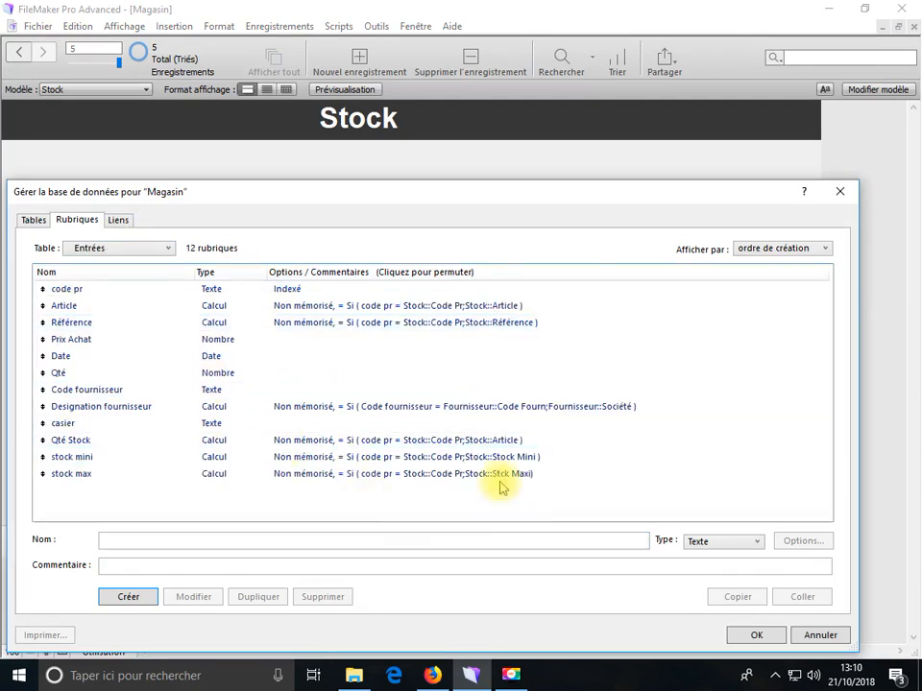
pyautogui.click(69, 463)
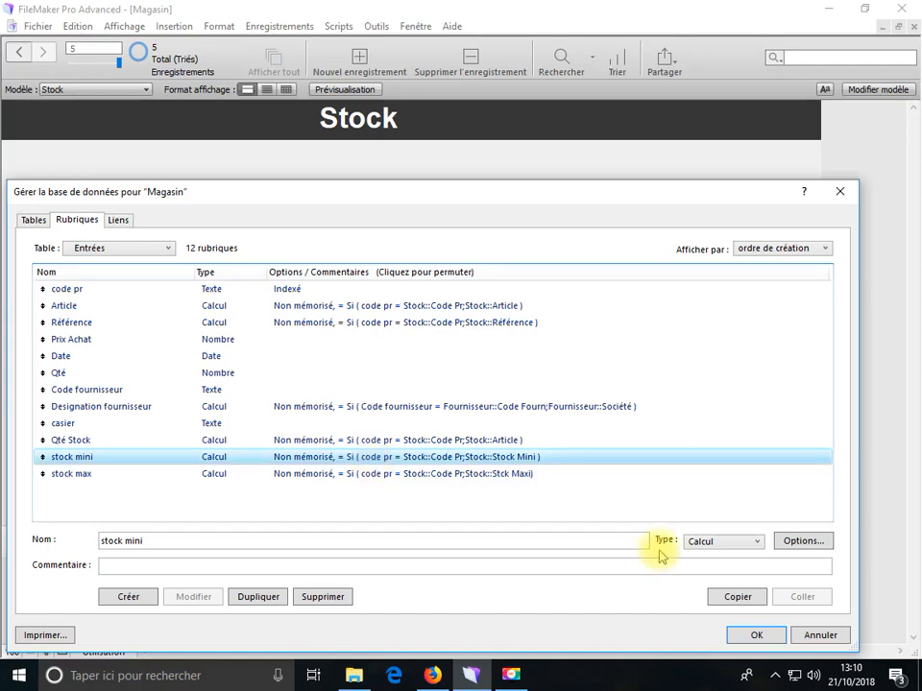
pyautogui.click(756, 636)
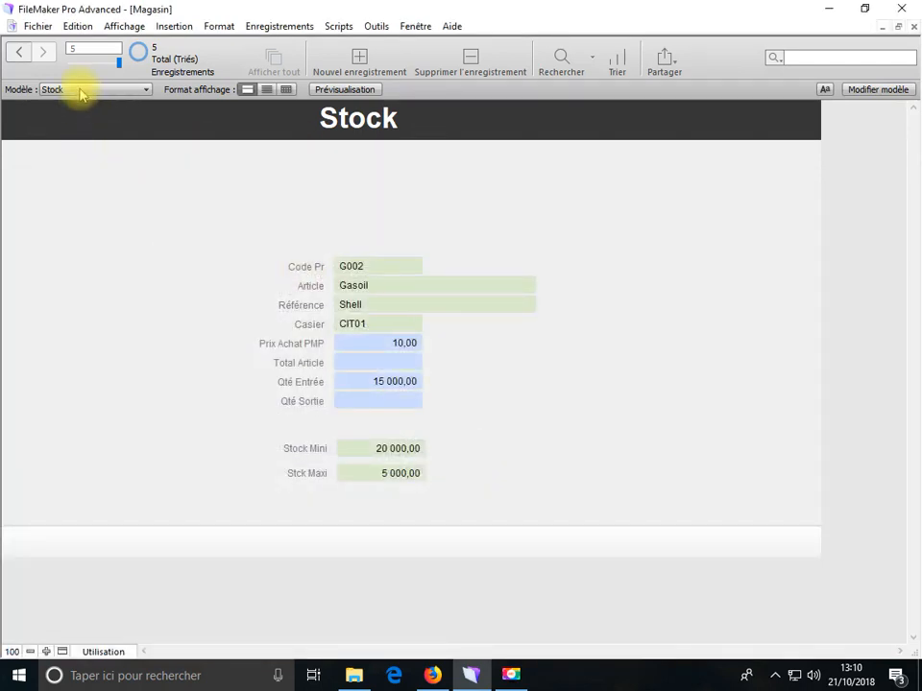
pyautogui.click(123, 654)
pyautogui.click(116, 619)
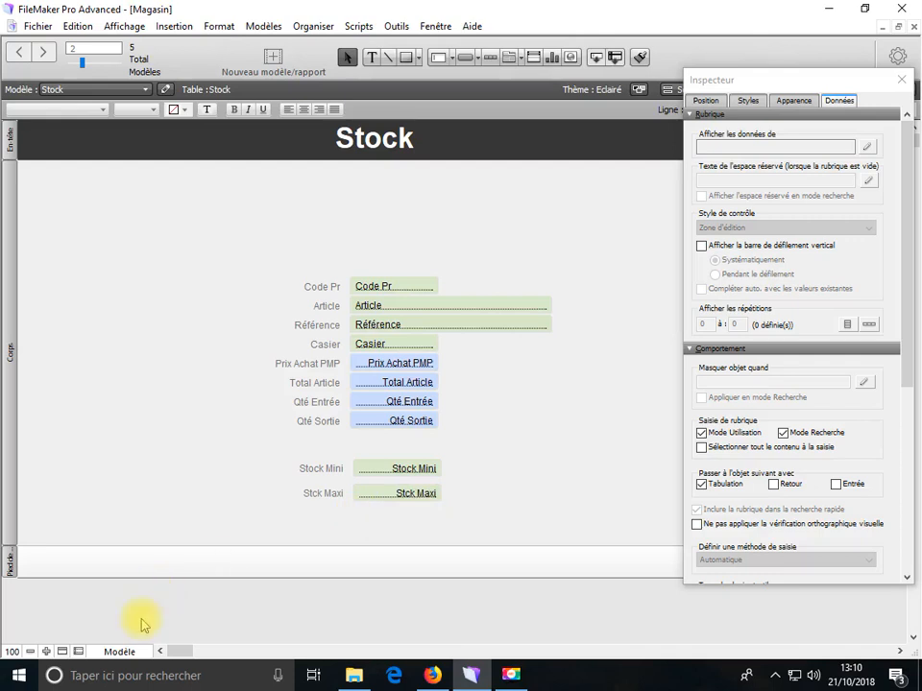
pyautogui.click(122, 652)
pyautogui.press('Return')
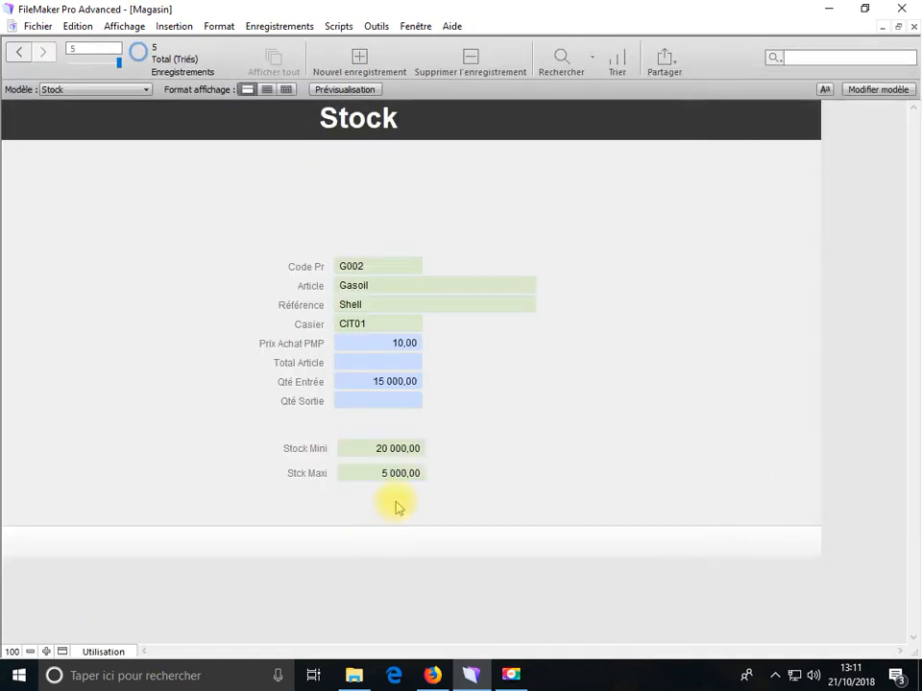
# - In the Stock record G002, set Stock Mini to 5000 and Stck Maxi to 20000
pyautogui.click(381, 450)
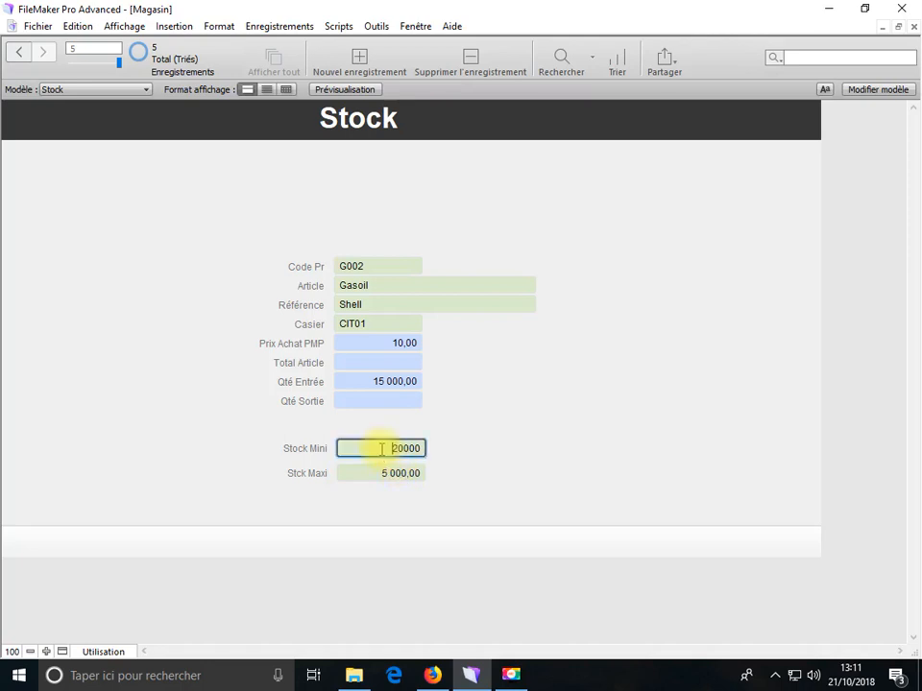
pyautogui.moveTo(381, 449); pyautogui.dragTo(431, 459)
pyautogui.write('50')
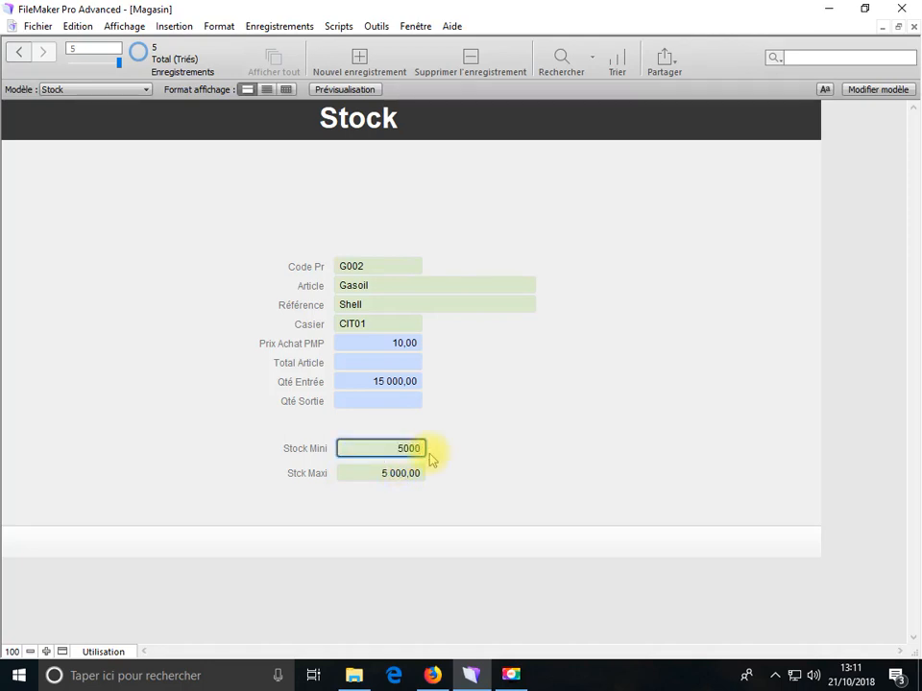
pyautogui.press('Tab')
pyautogui.moveTo(388, 473); pyautogui.dragTo(442, 480)
pyautogui.press('BackSpace')
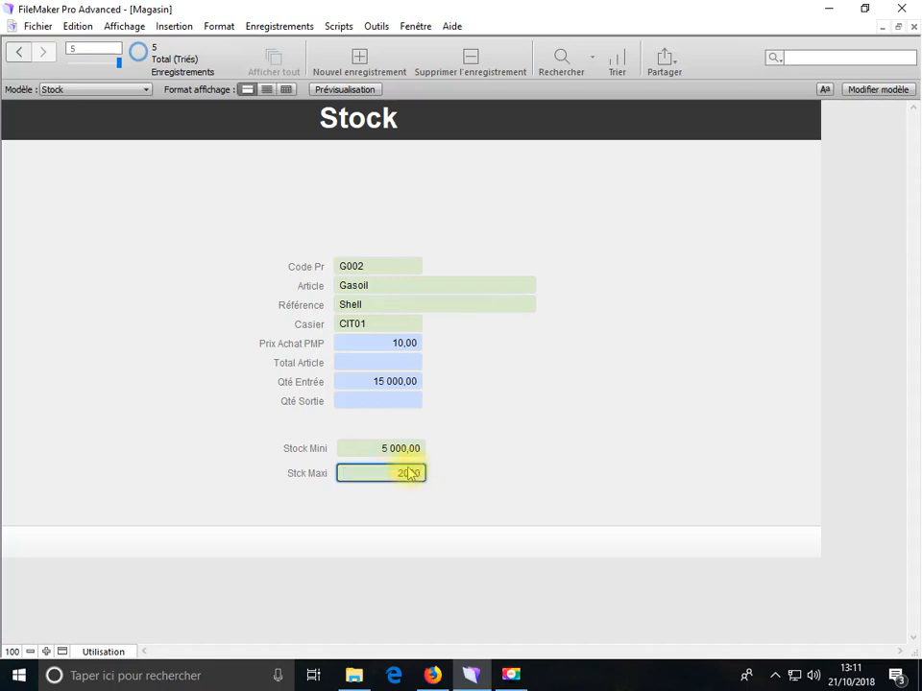
pyautogui.write('20000')
pyautogui.press('Return')
pyautogui.click(490, 465)
# - In the Stock record G001, set Stock Mini to 5000 and enter a new Stck Maxi quantity
pyautogui.scroll(1, 481, 464)
pyautogui.moveTo(364, 452); pyautogui.dragTo(482, 453)
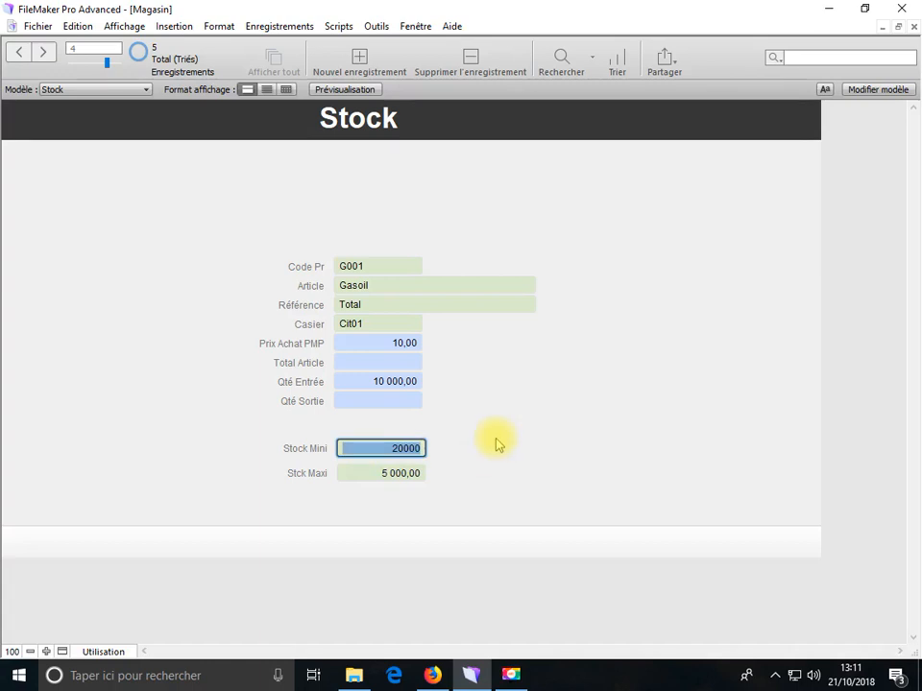
pyautogui.write('5000')
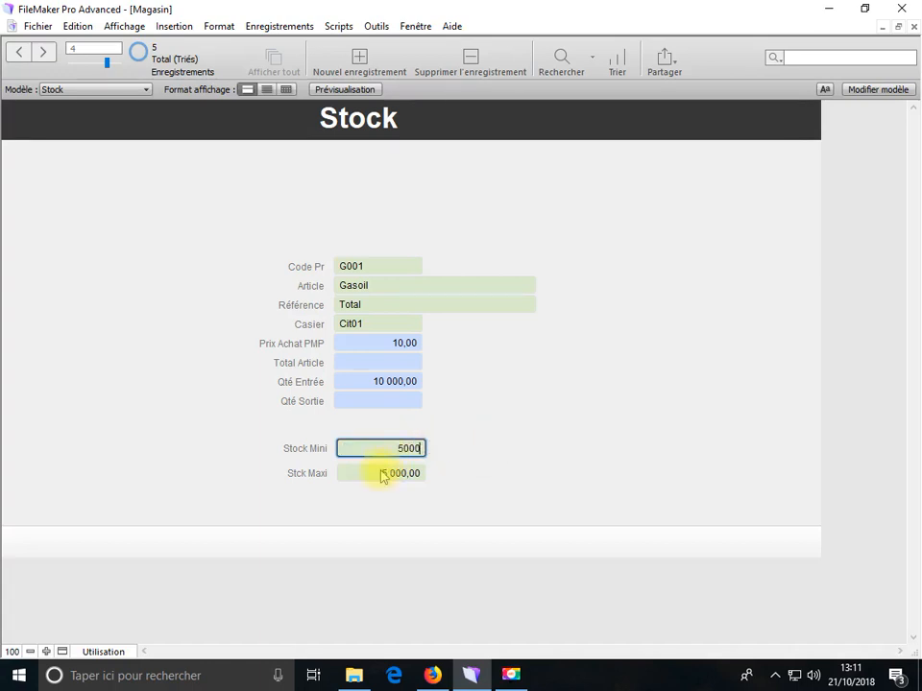
pyautogui.click(382, 475)
pyautogui.write('200')
pyautogui.click(512, 487)
# - Check the minimum and maximum stock of the remaining Stock records, and compare stock mini and stock max across the Entrées records
pyautogui.scroll(1, 511, 487)
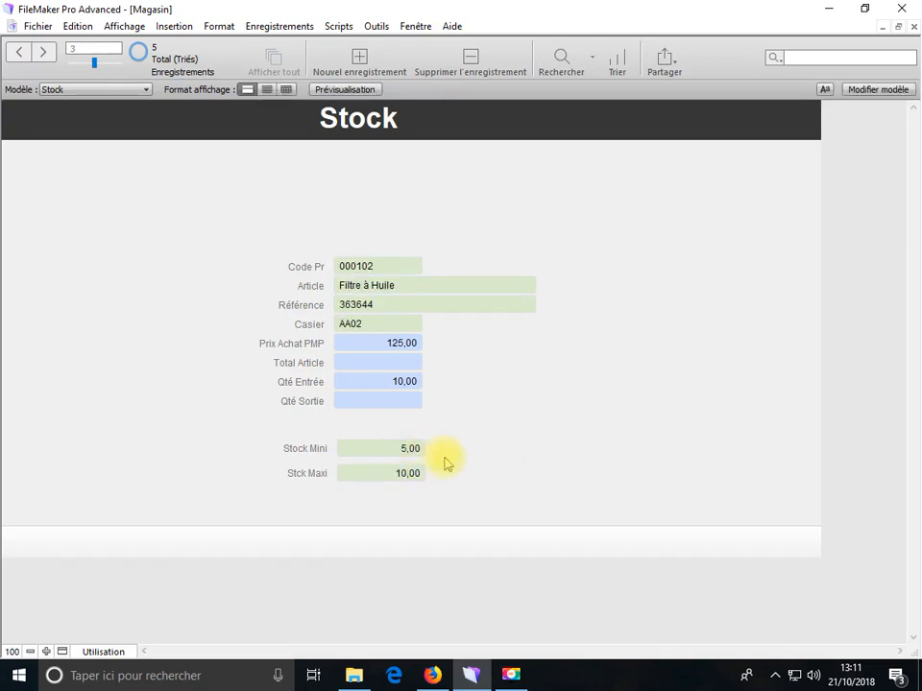
pyautogui.scroll(1, 444, 478)
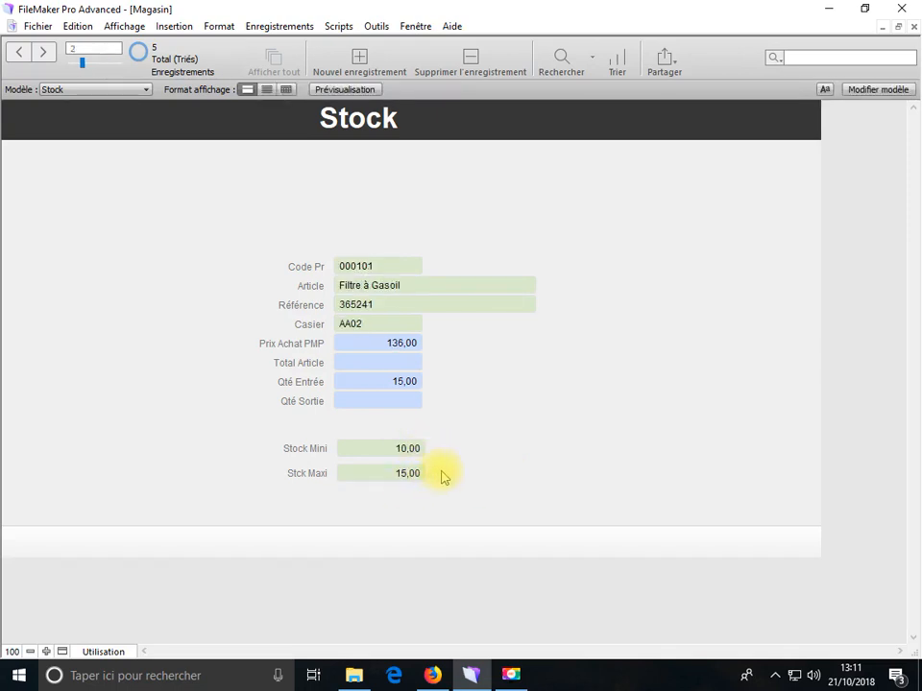
pyautogui.scroll(1, 439, 490)
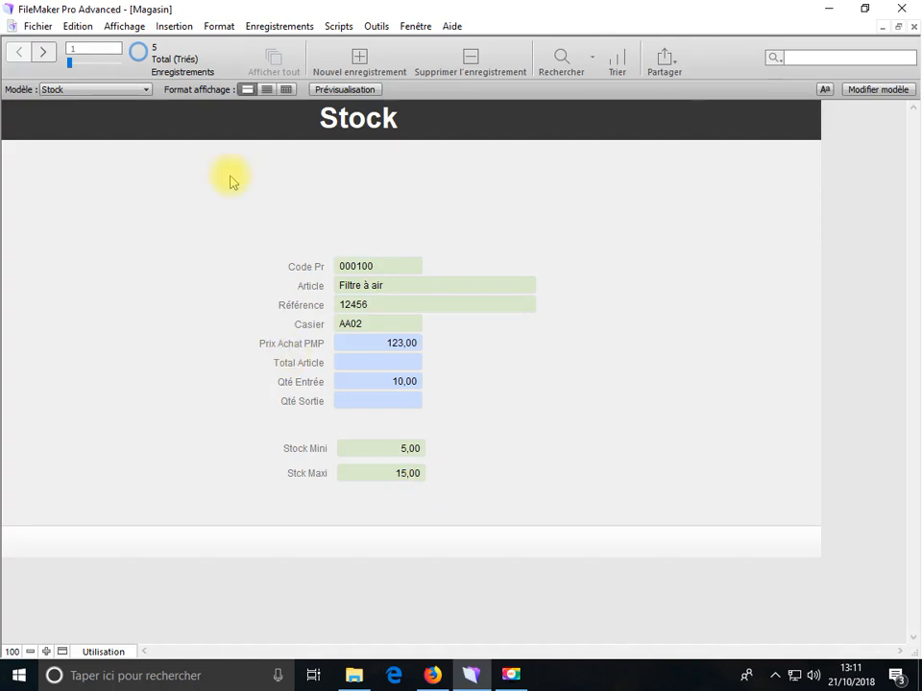
pyautogui.click(107, 92)
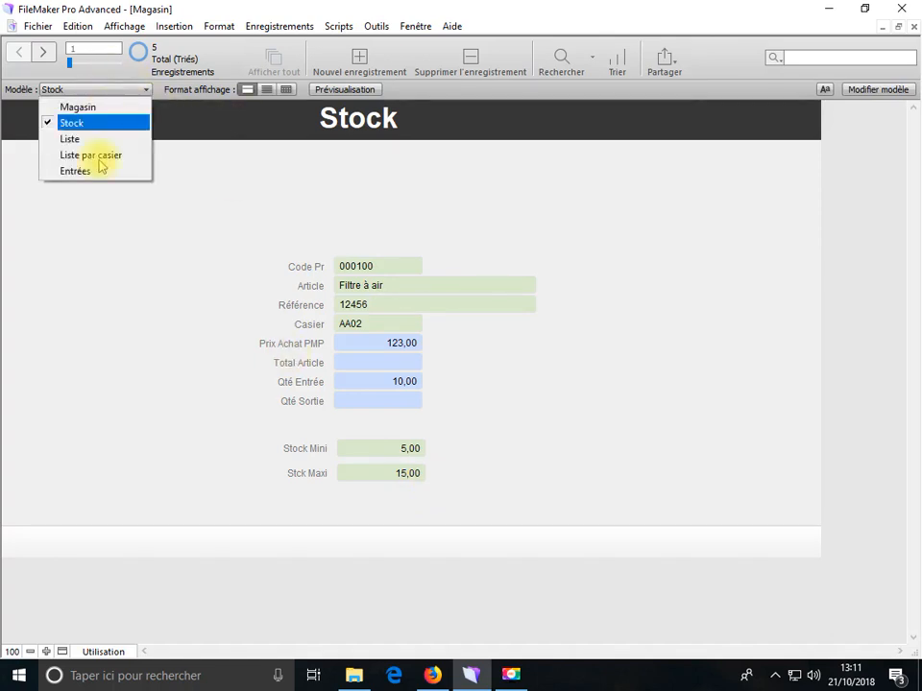
pyautogui.click(90, 172)
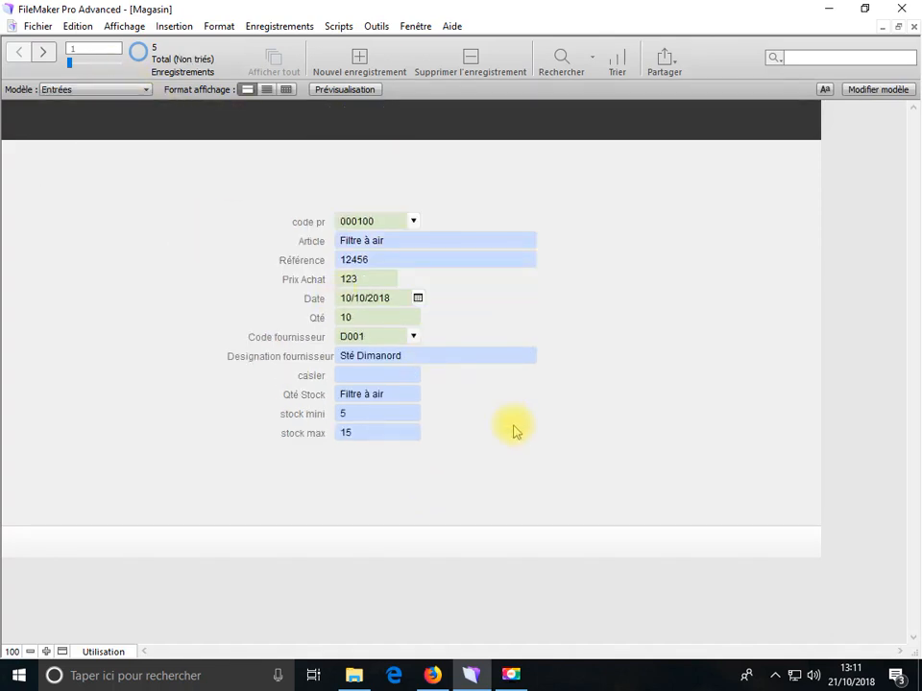
pyautogui.scroll(-4, 453, 454)
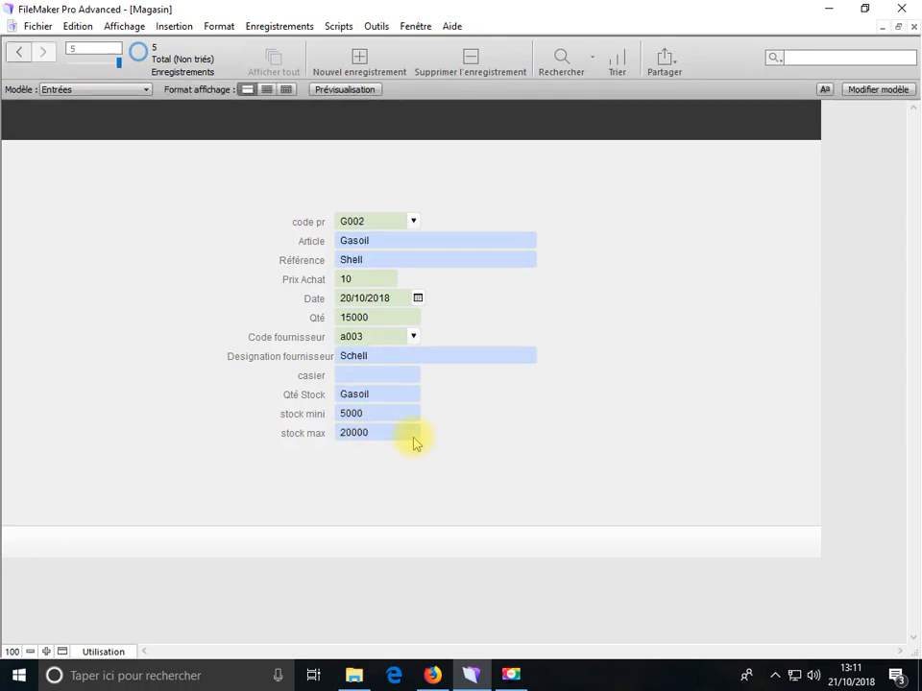
pyautogui.click(379, 375)
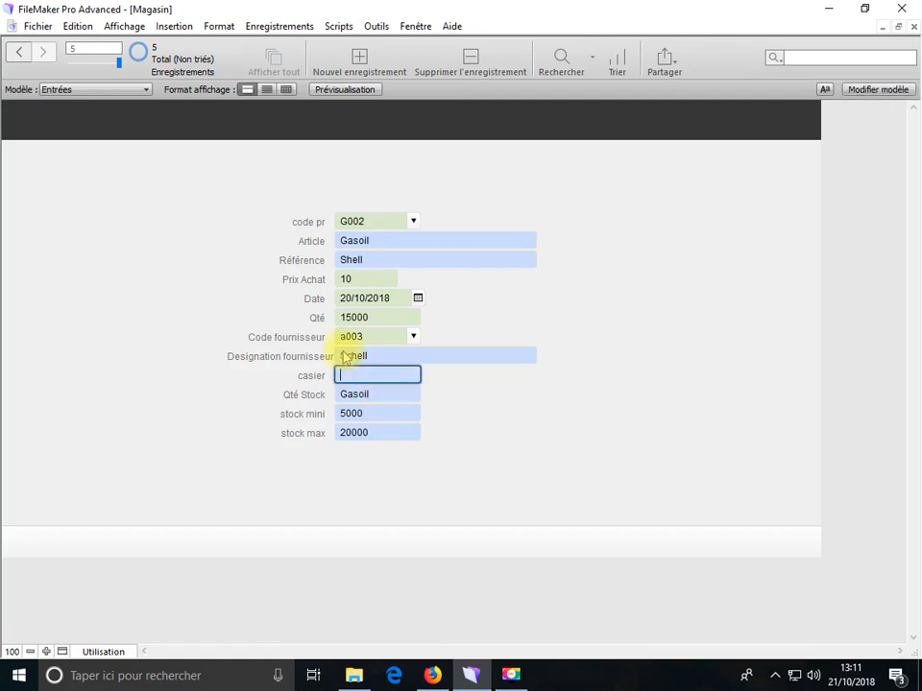
pyautogui.click(557, 437)
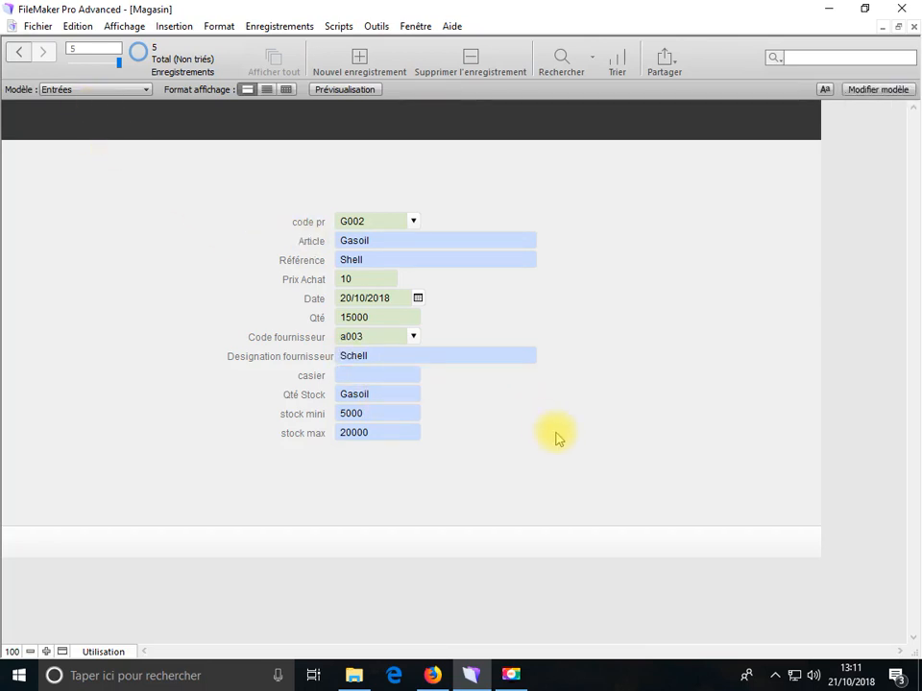
pyautogui.scroll(4, 557, 437)
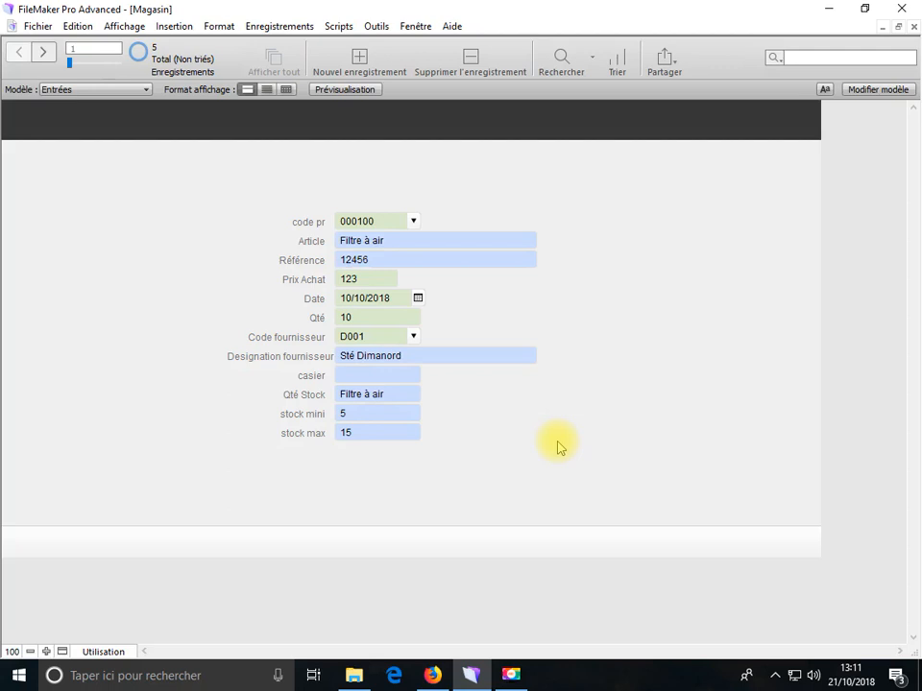
# - Change the Entrées table's casier field from text to the Calcul type, accepting the replacement of its contents
pyautogui.click(37, 26)
pyautogui.moveTo(49, 171)
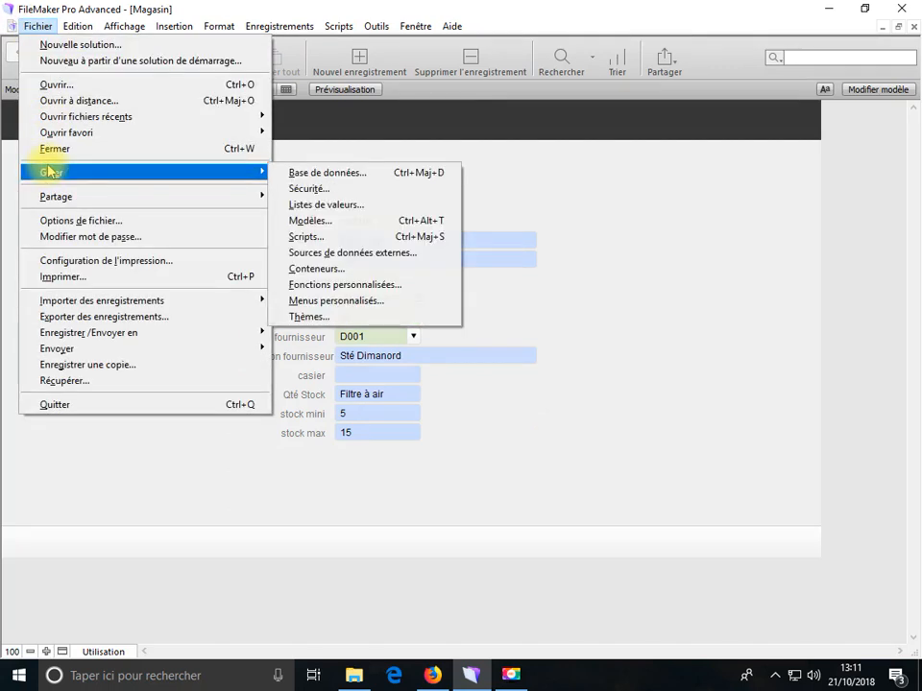
pyautogui.click(328, 173)
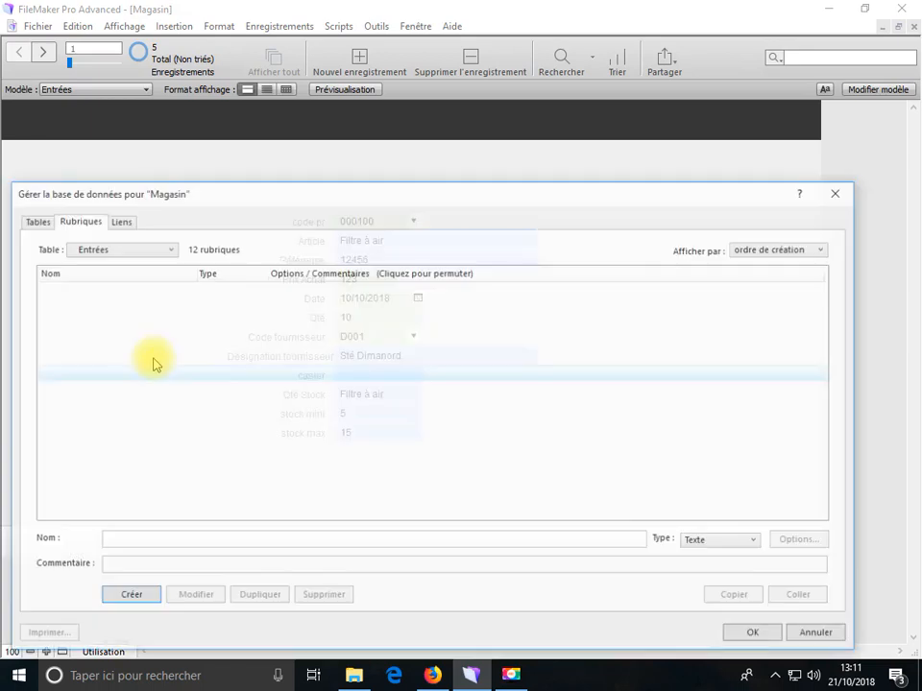
pyautogui.click(216, 425)
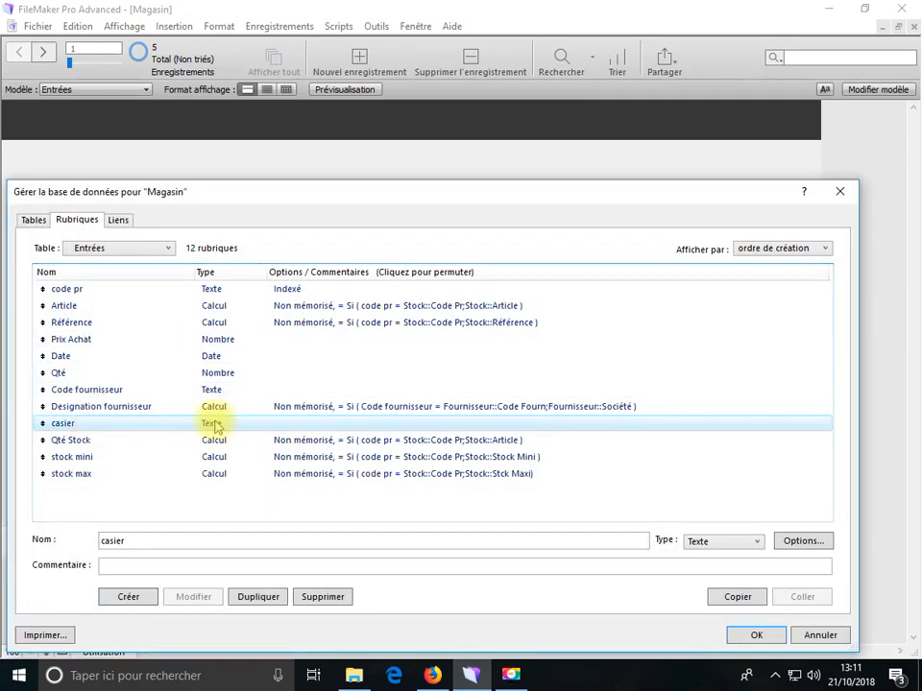
pyautogui.click(710, 548)
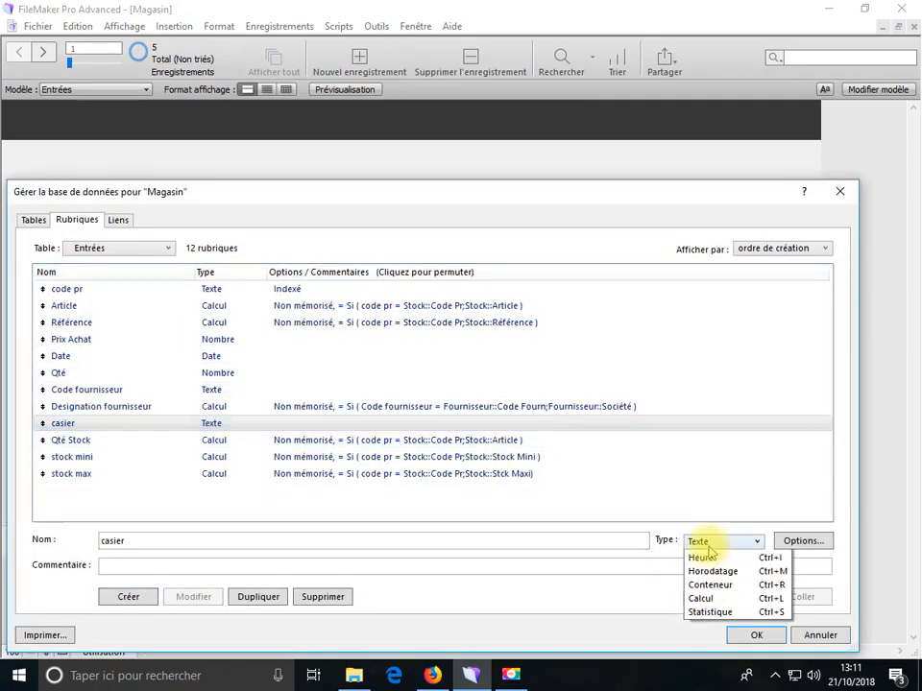
pyautogui.click(703, 640)
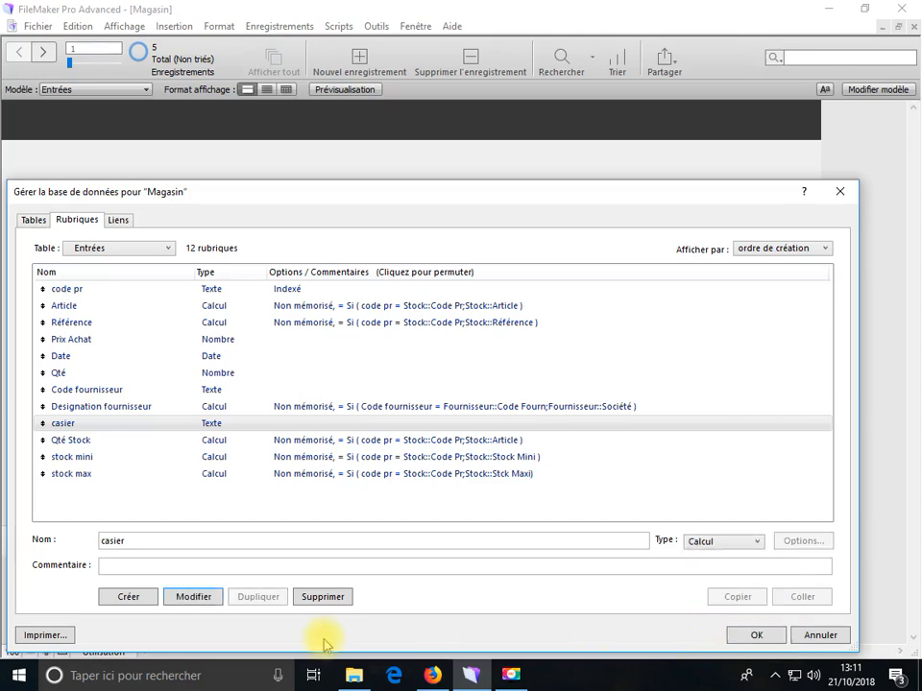
pyautogui.click(193, 599)
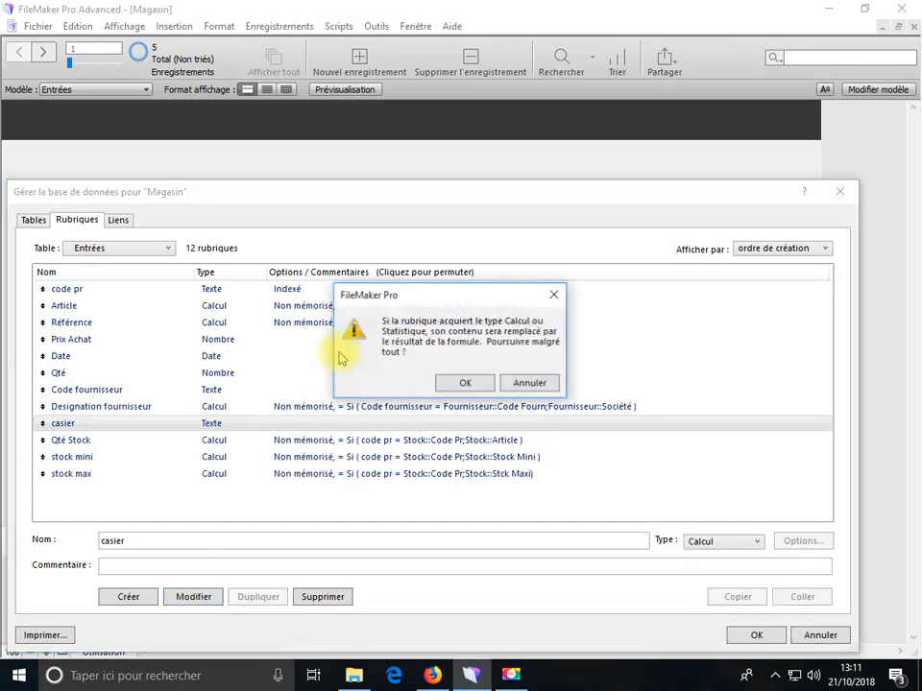
pyautogui.click(465, 383)
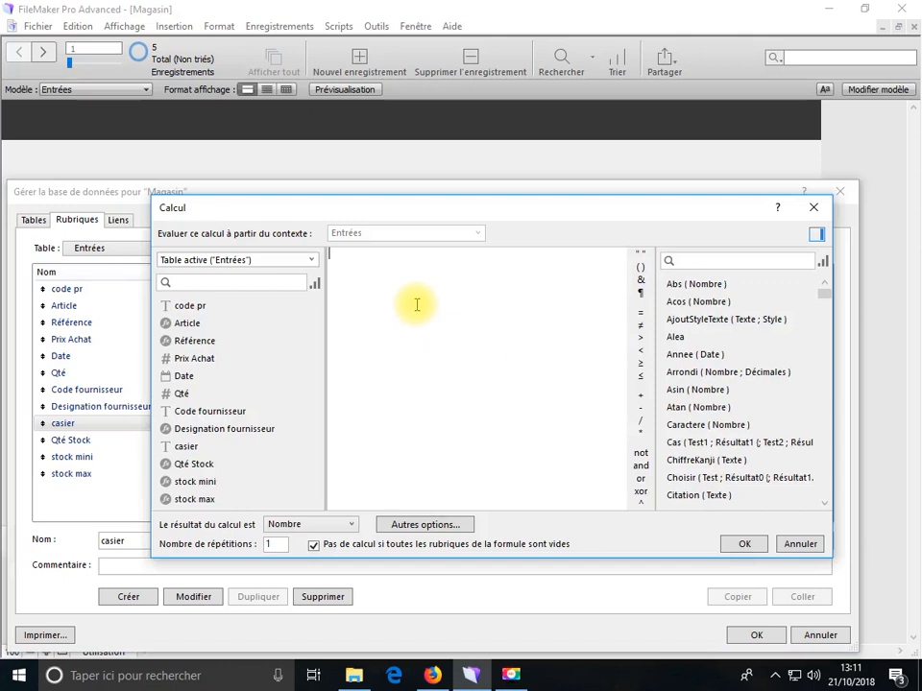
# - Enter the casier formula Si ( code pr = Stock::Code Pr;Stock::Casier ) for the Entrées table
pyautogui.write('si')
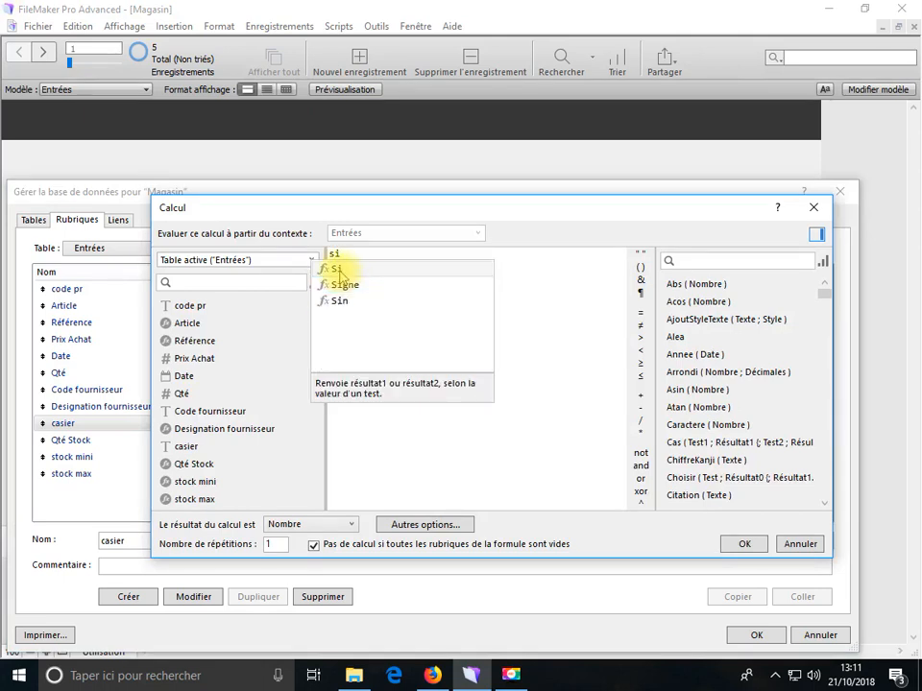
pyautogui.click(336, 270)
pyautogui.doubleClick(197, 305)
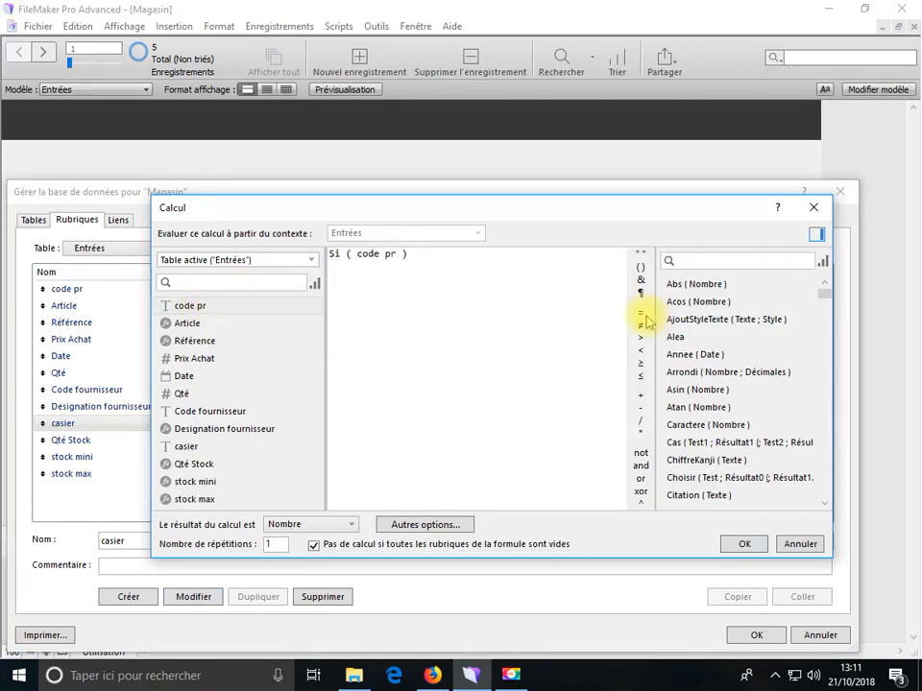
pyautogui.write('=')
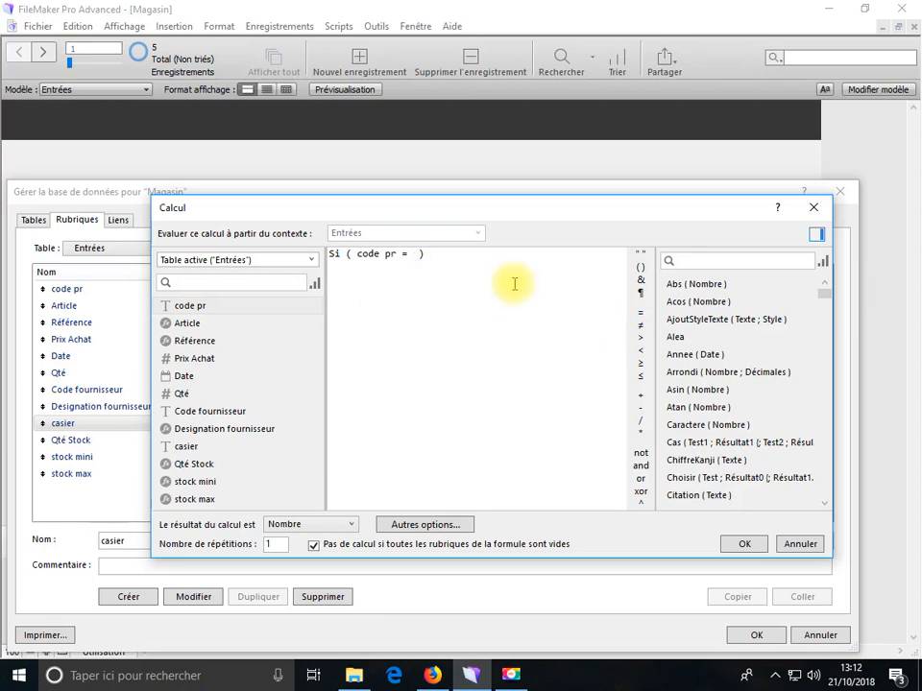
pyautogui.click(170, 259)
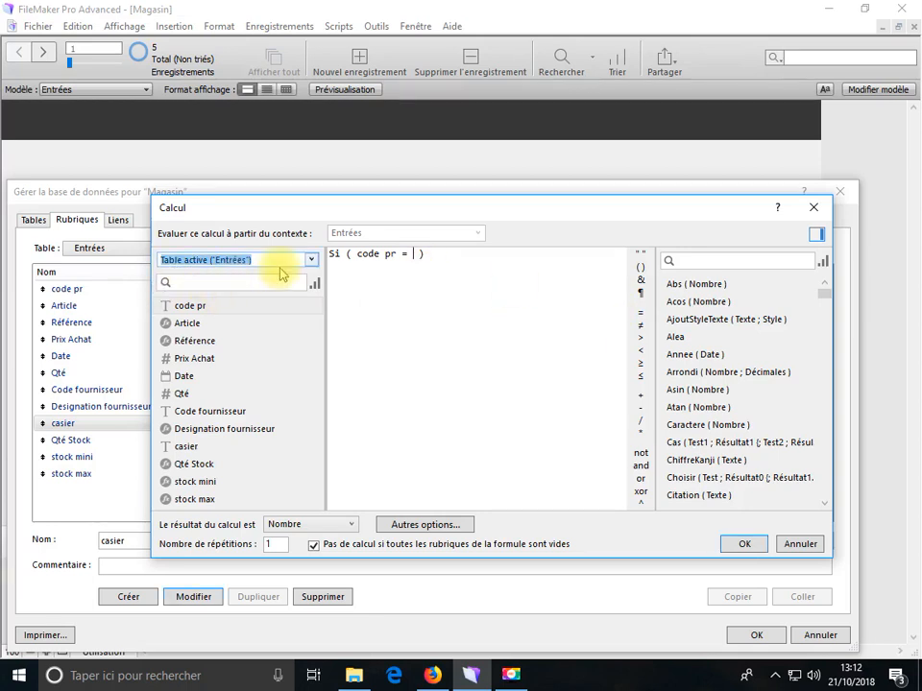
pyautogui.click(312, 262)
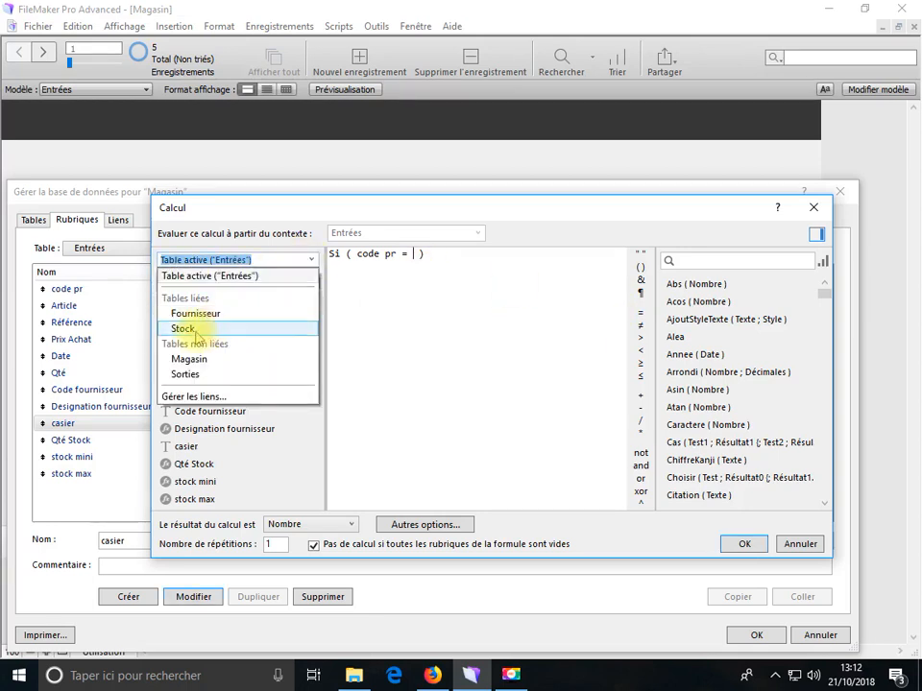
pyautogui.click(229, 328)
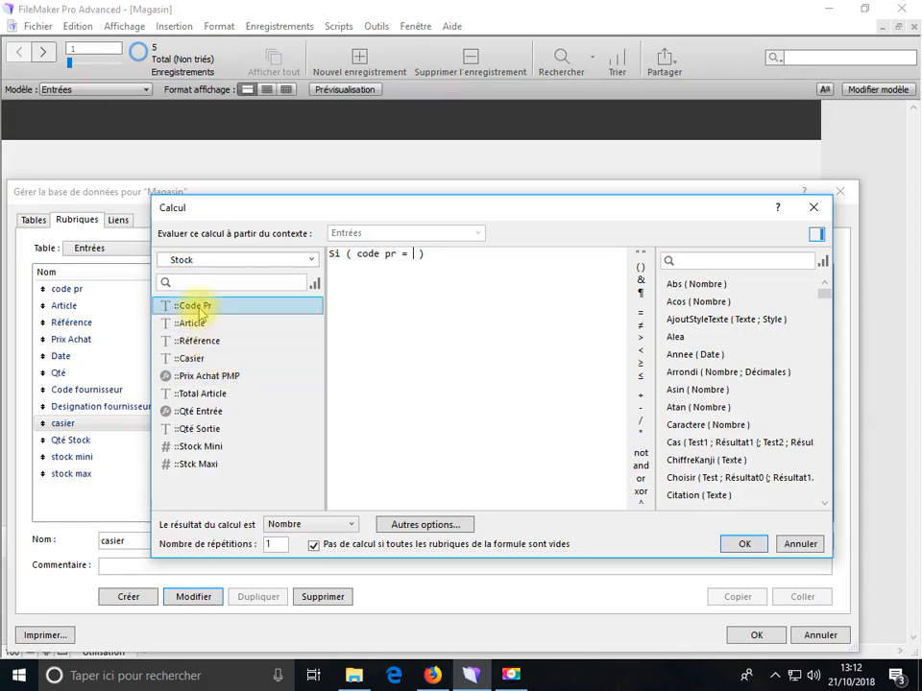
pyautogui.doubleClick(192, 306)
pyautogui.write(';')
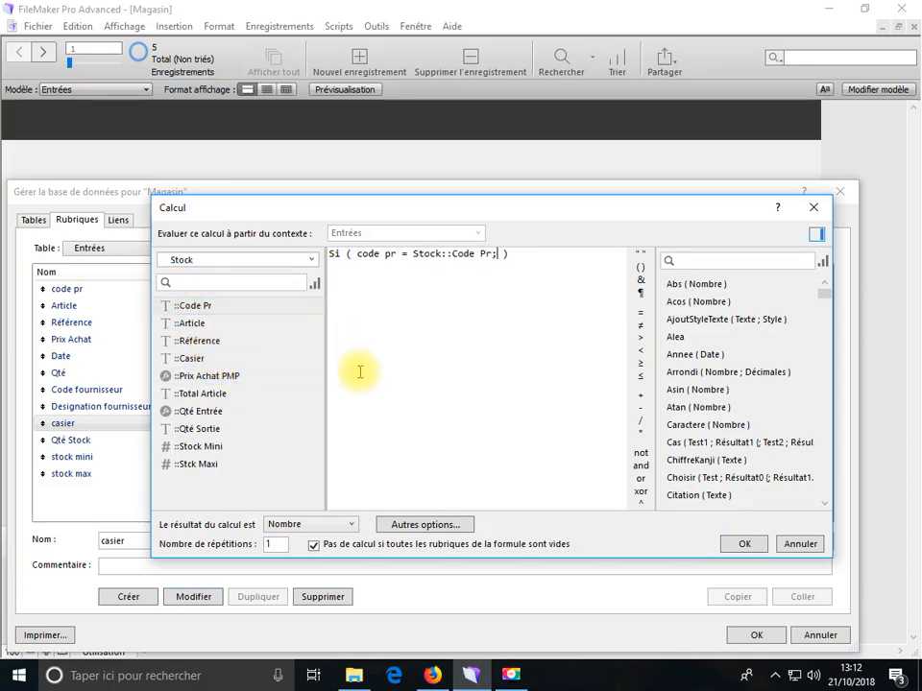
pyautogui.doubleClick(192, 358)
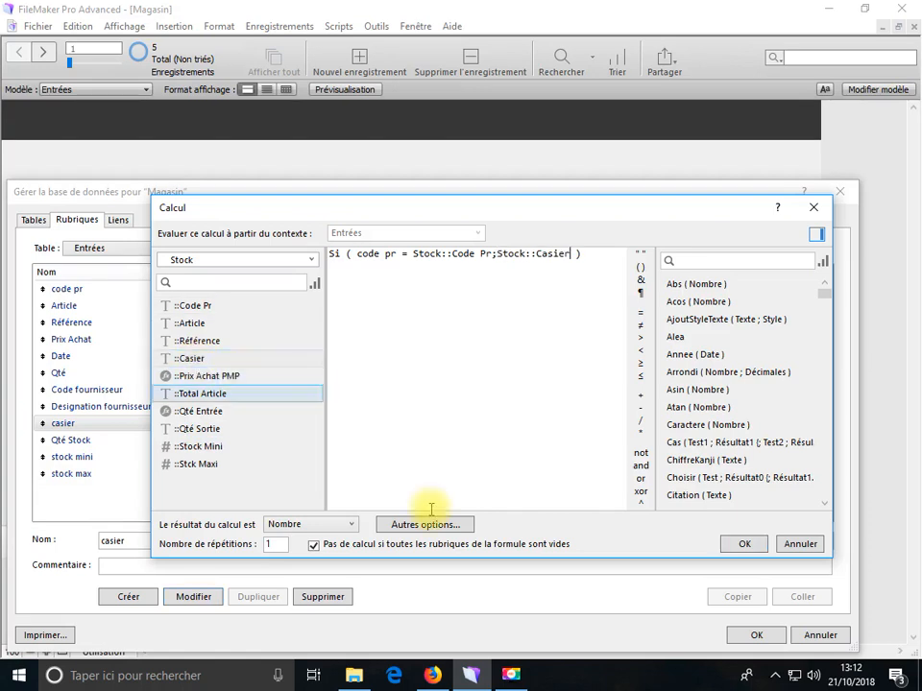
# - Set the casier calculation's result to Texte, save the field definitions and check casier across the Entrées records
pyautogui.click(286, 526)
pyautogui.click(288, 539)
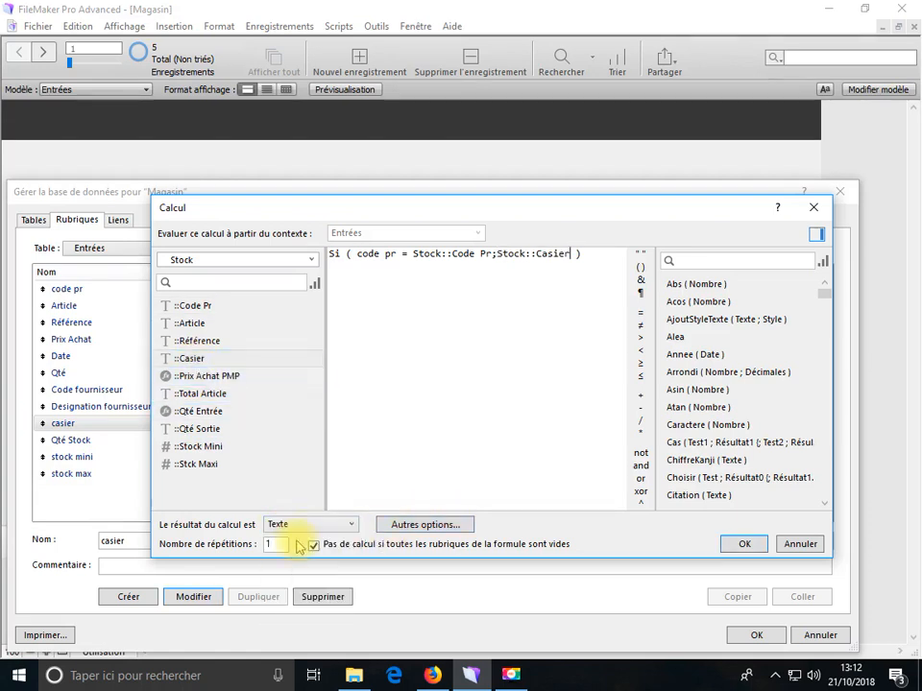
pyautogui.click(743, 545)
pyautogui.click(757, 635)
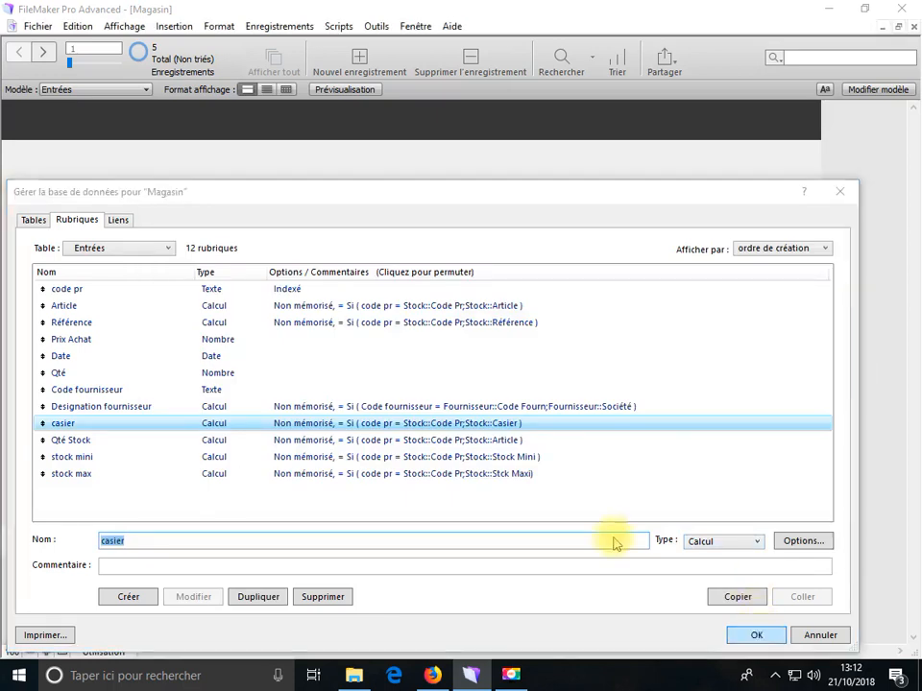
pyautogui.scroll(-3, 539, 402)
pyautogui.scroll(-1, 539, 402)
pyautogui.scroll(4, 539, 402)
pyautogui.scroll(-4, 538, 401)
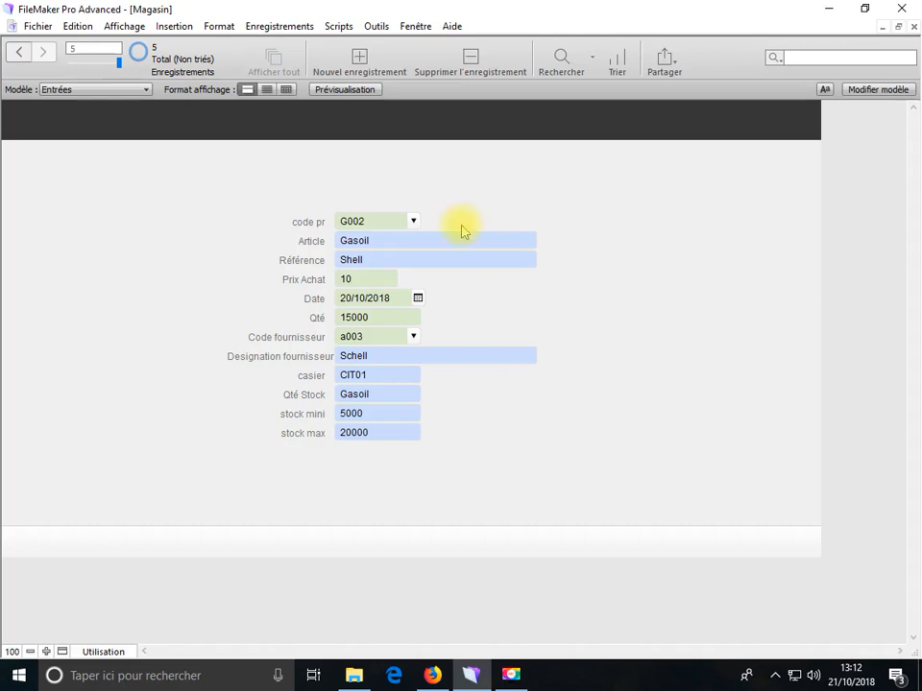
# - Open the Entrées layout for editing and add the title text "Entrée Magasin" in its header
pyautogui.click(125, 649)
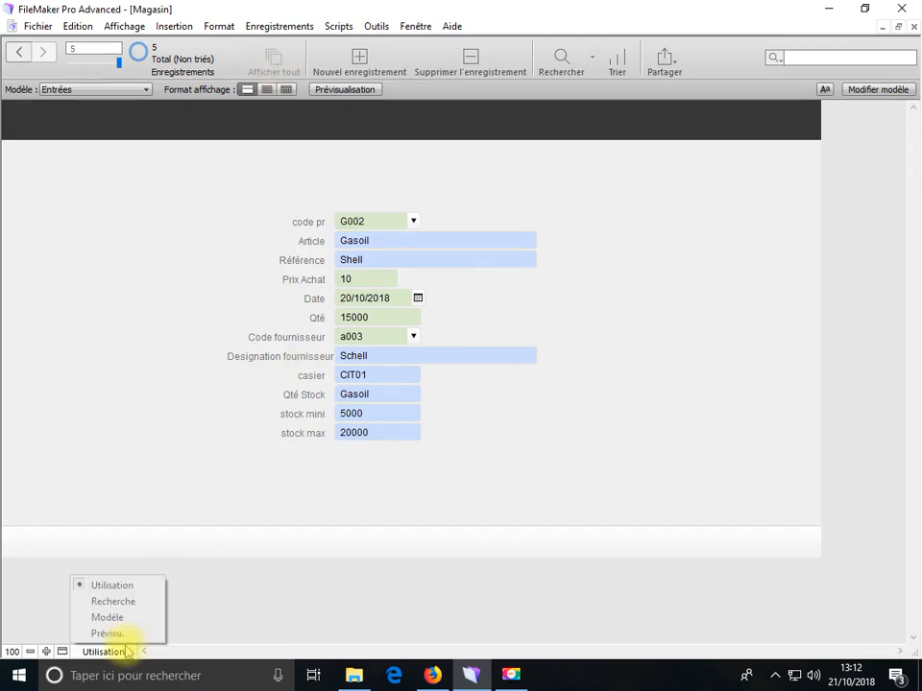
pyautogui.click(117, 616)
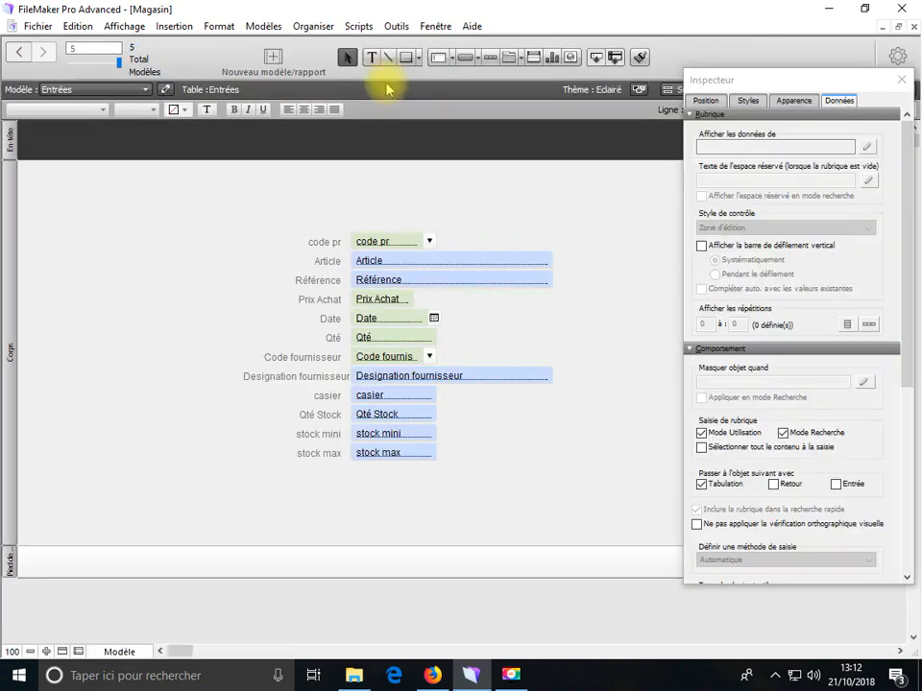
pyautogui.click(369, 135)
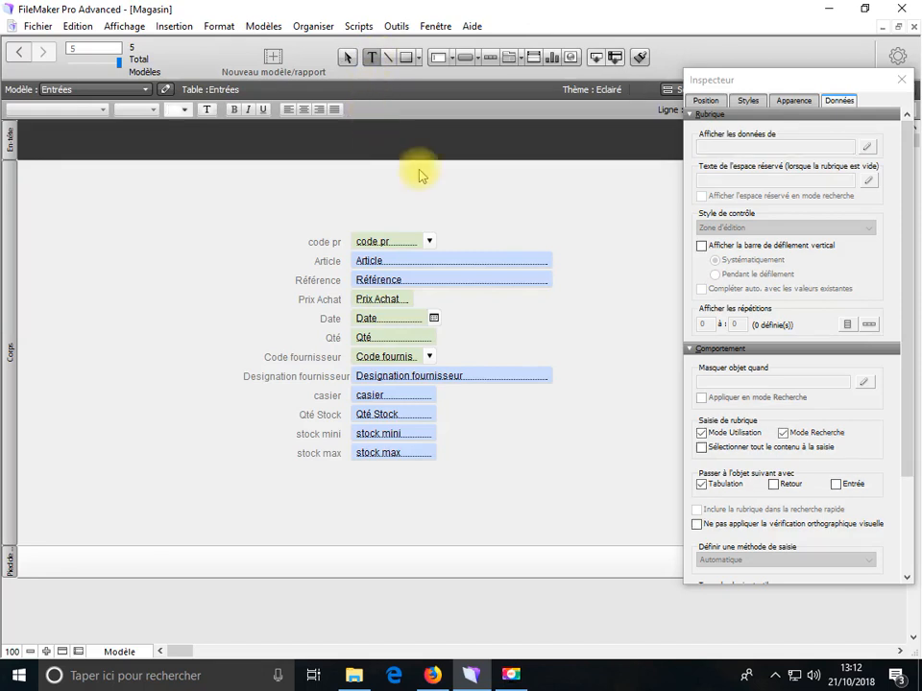
pyautogui.write('Entrée Magasin')
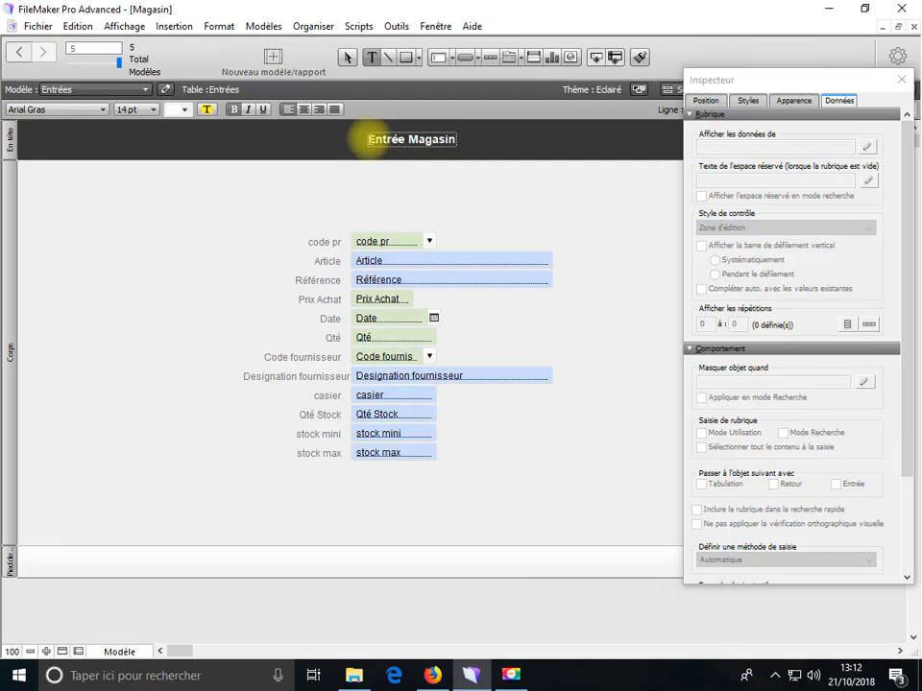
# - Set the "Entrée Magasin" title to 24 pt and reposition it within the header
pyautogui.moveTo(369, 140); pyautogui.dragTo(514, 147)
pyautogui.click(219, 26)
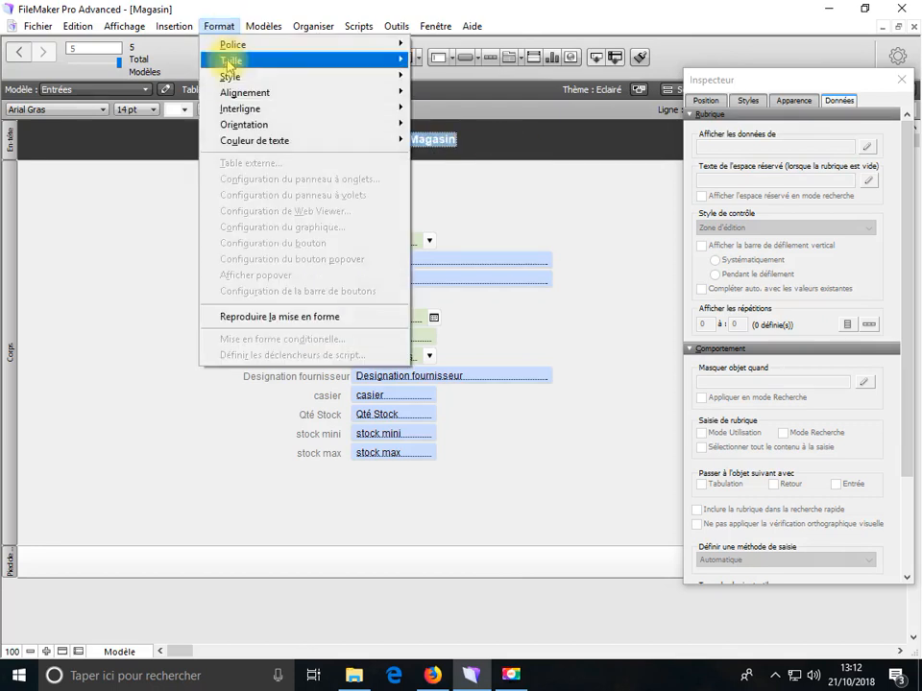
pyautogui.moveTo(227, 63)
pyautogui.click(434, 202)
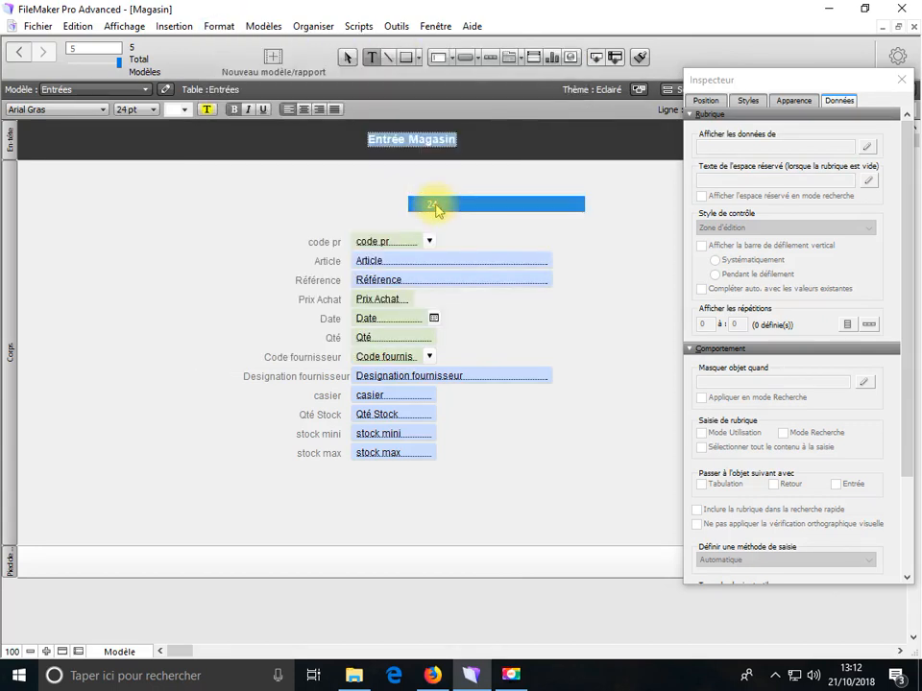
pyautogui.click(427, 165)
pyautogui.moveTo(427, 151); pyautogui.dragTo(390, 139)
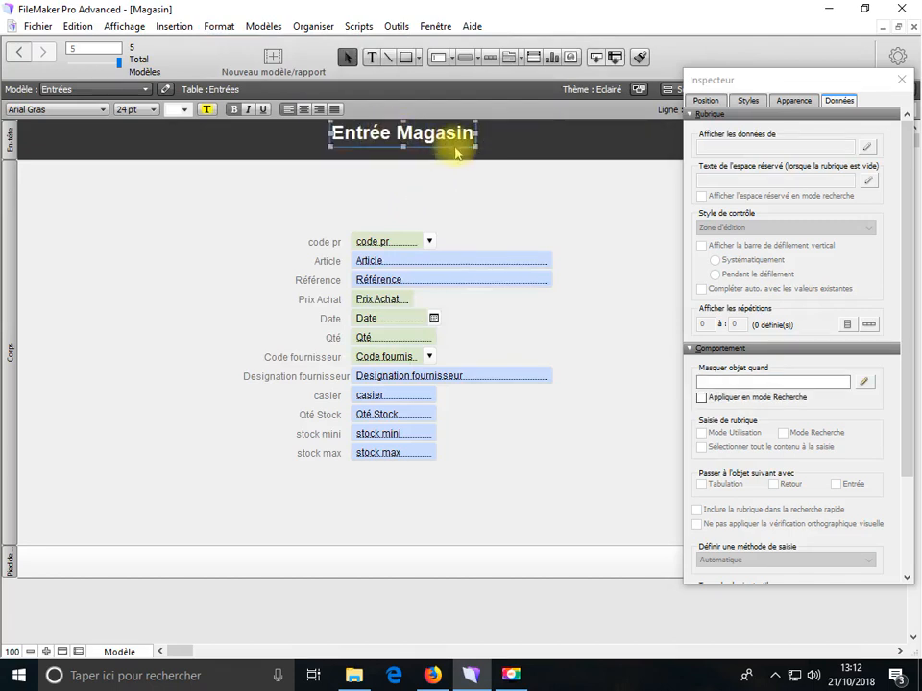
# - Move the Inspecteur out of the way and draw a button labelled Retour to the right of the header title
pyautogui.moveTo(812, 83); pyautogui.dragTo(885, 180)
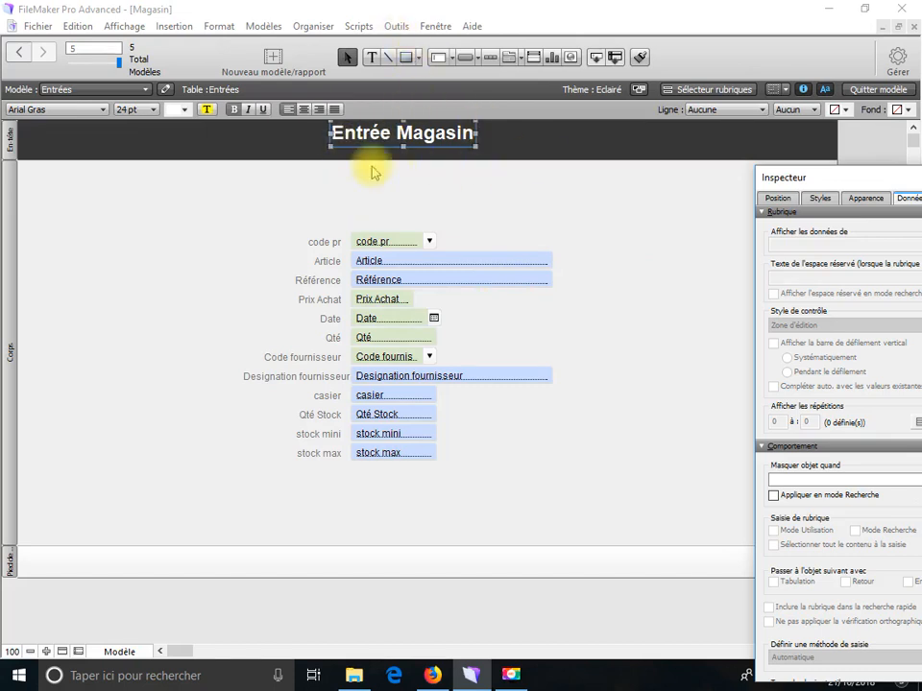
pyautogui.click(468, 58)
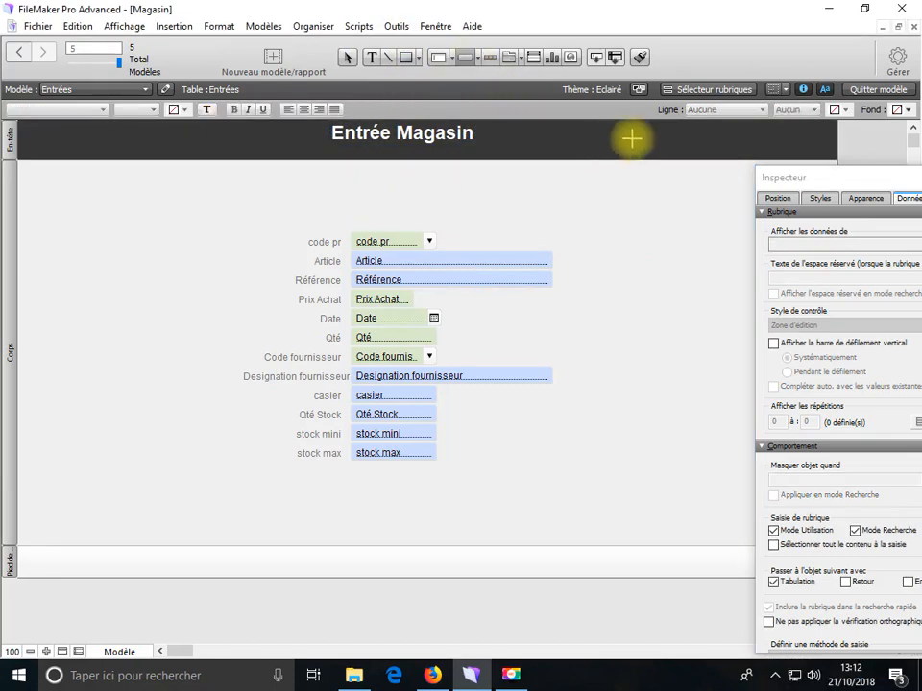
pyautogui.moveTo(632, 128)
pyautogui.mouseDown()
pyautogui.moveTo(749, 154)
pyautogui.moveTo(713, 151)
pyautogui.mouseUp()
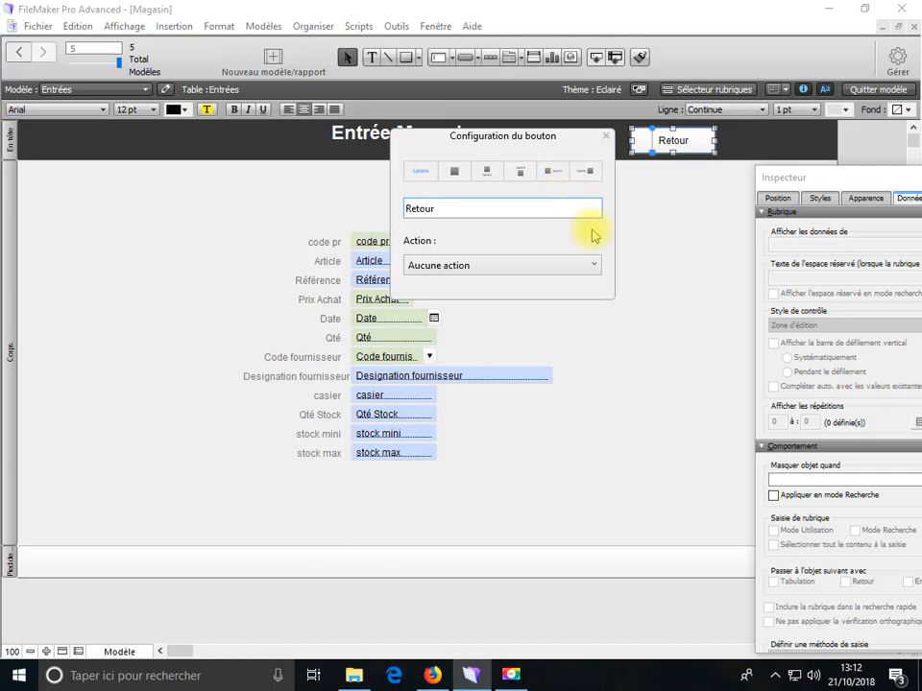
# - Give the Retour button the single action Activer modèle with the Magasin layout as its target
pyautogui.click(458, 268)
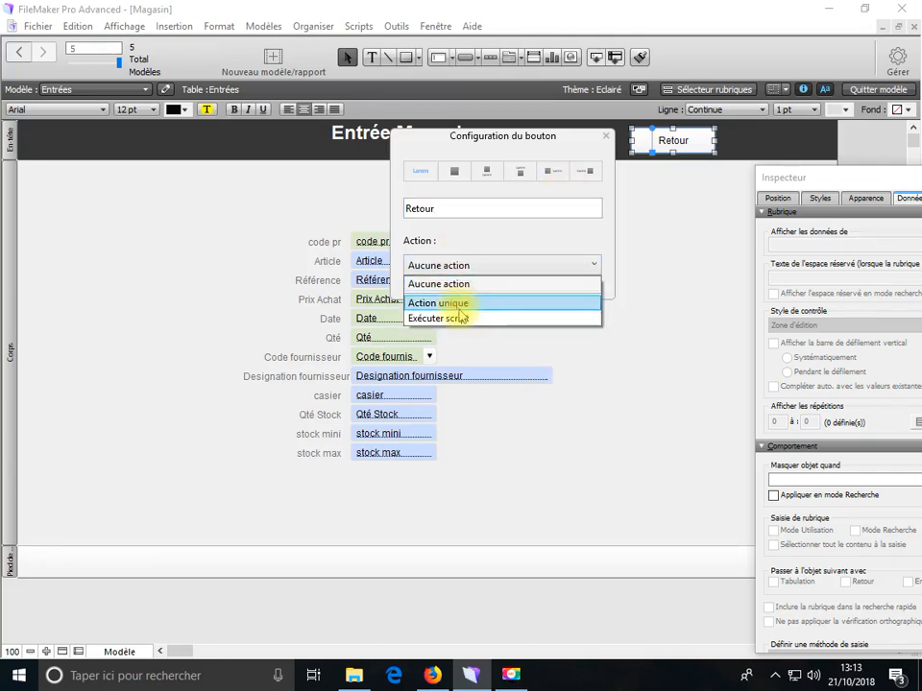
pyautogui.click(459, 305)
pyautogui.doubleClick(557, 229)
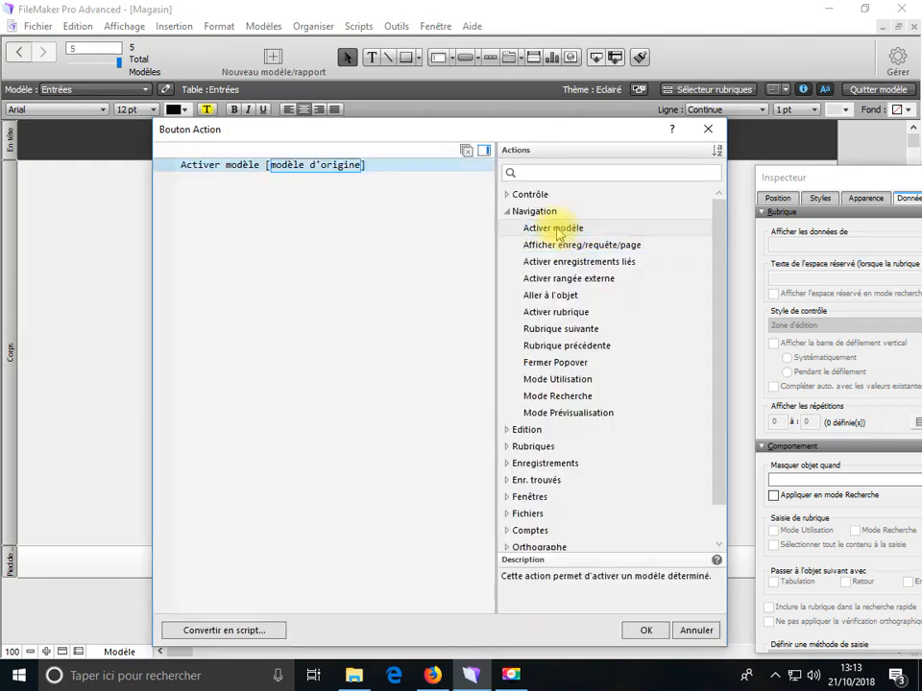
pyautogui.click(303, 169)
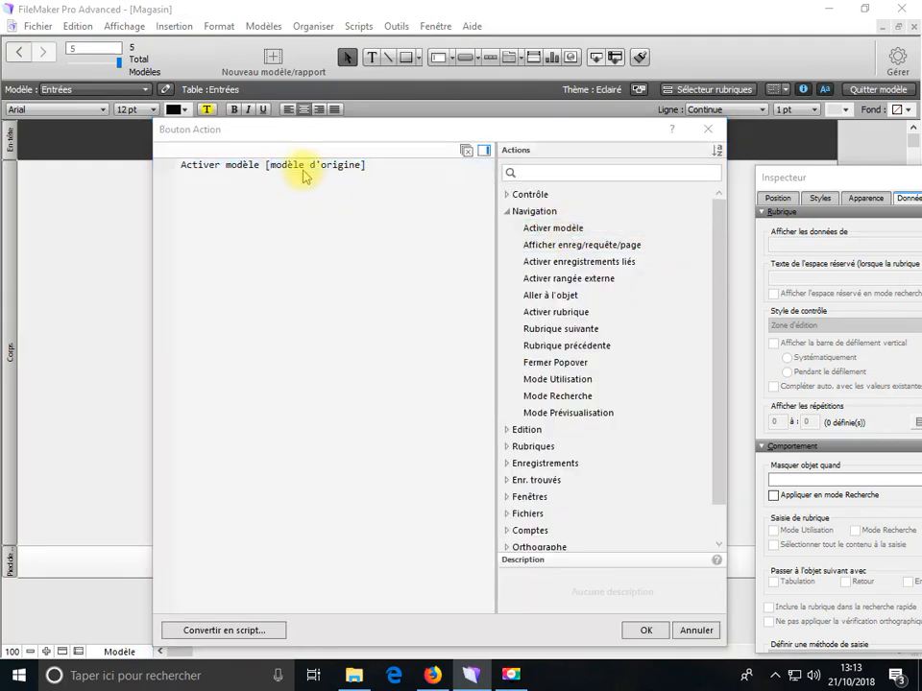
pyautogui.click(297, 170)
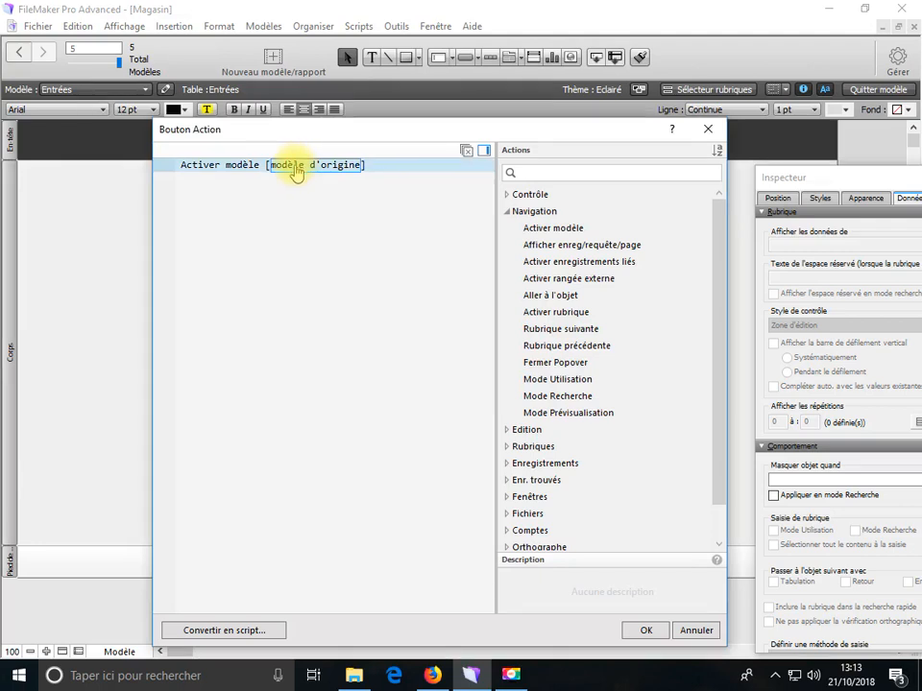
pyautogui.click(297, 170)
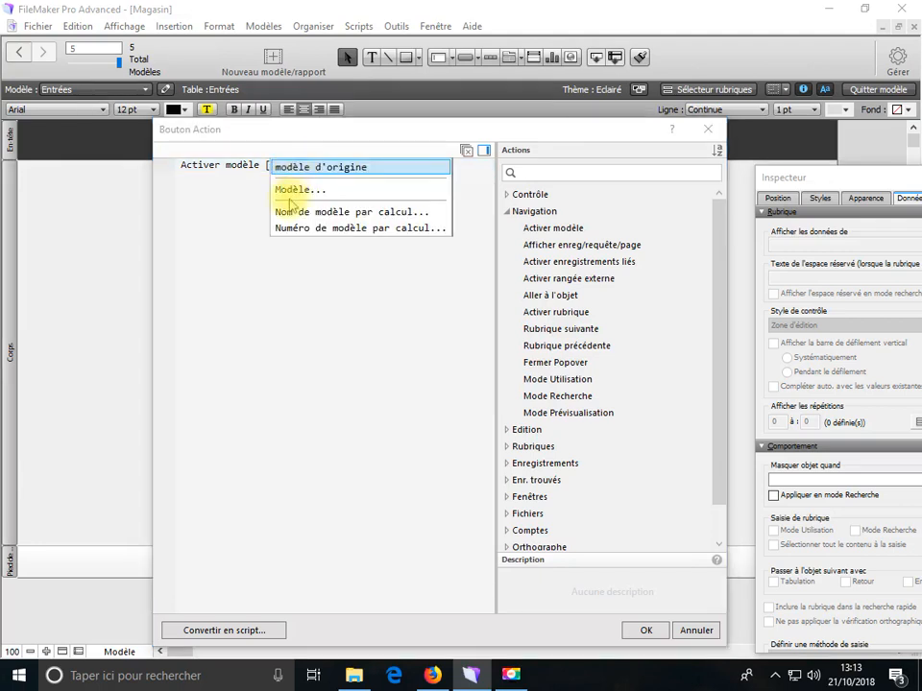
pyautogui.click(286, 190)
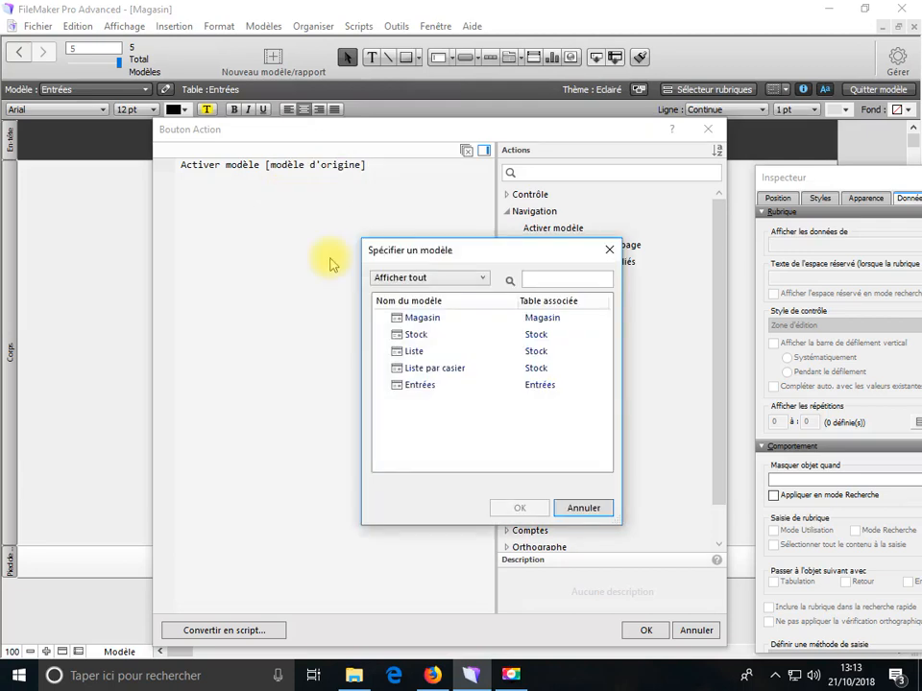
pyautogui.click(420, 319)
pyautogui.click(515, 511)
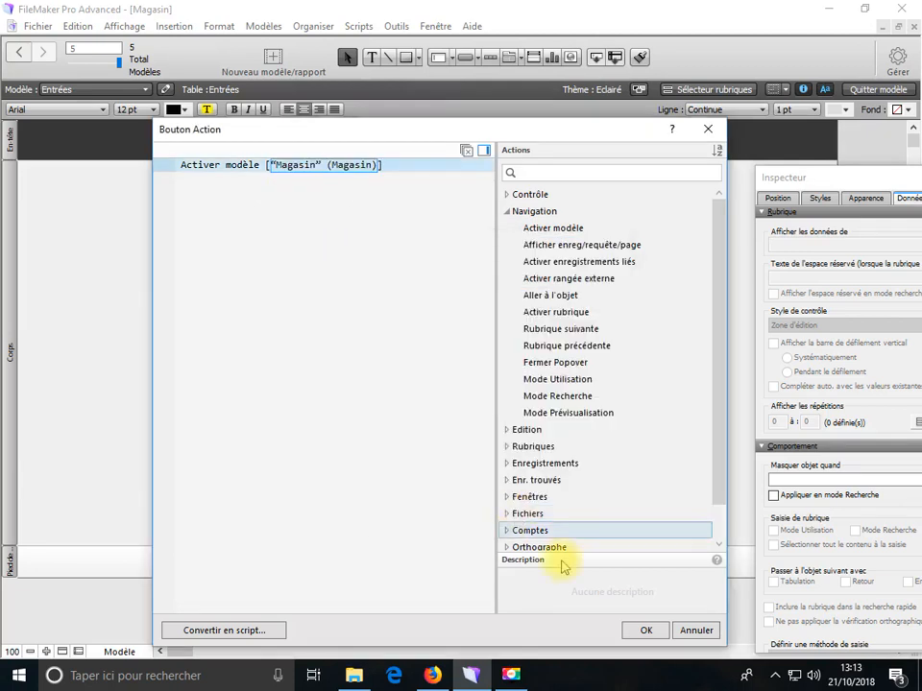
pyautogui.click(644, 629)
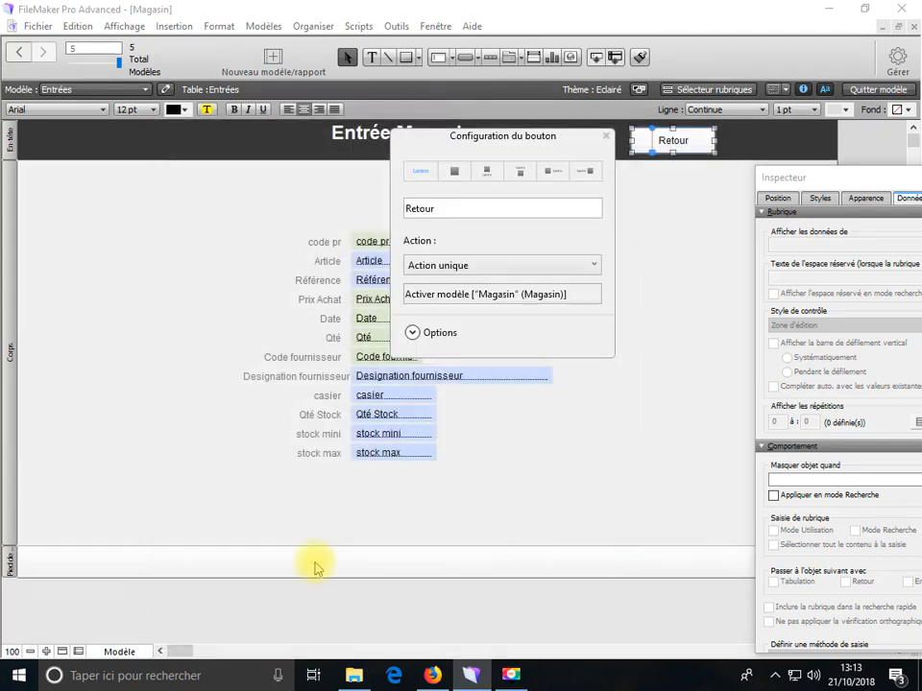
# - Save the Entrées layout changes and test the Retour button in Utilisation mode
pyautogui.click(116, 651)
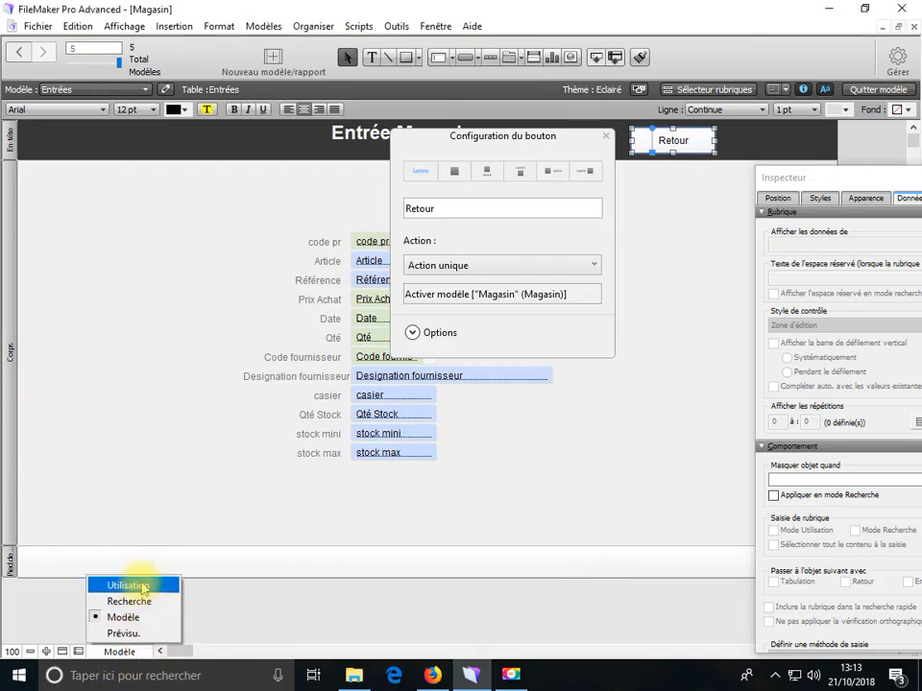
pyautogui.click(132, 586)
pyautogui.click(548, 376)
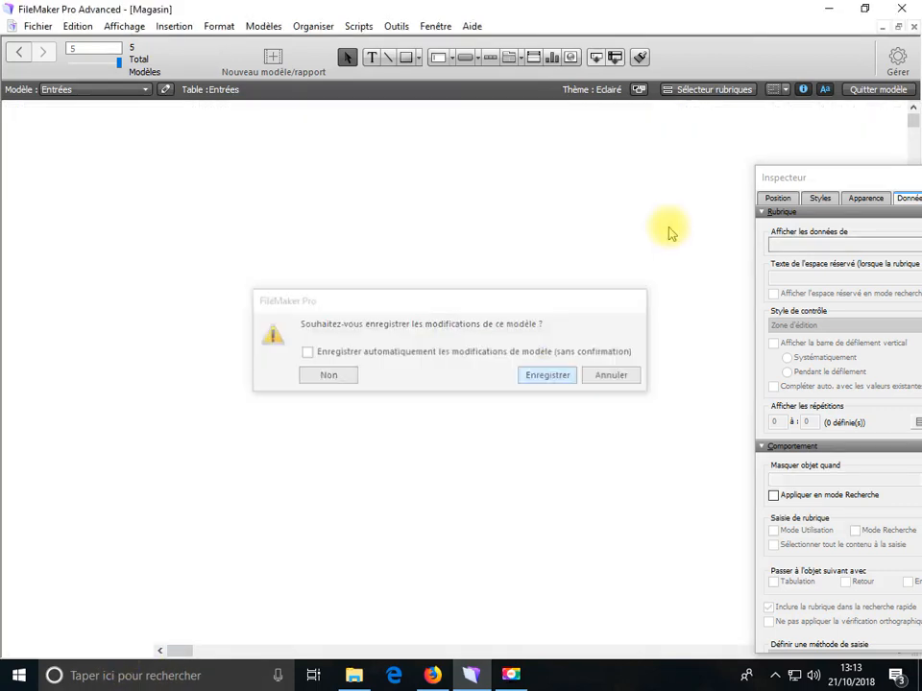
pyautogui.click(660, 125)
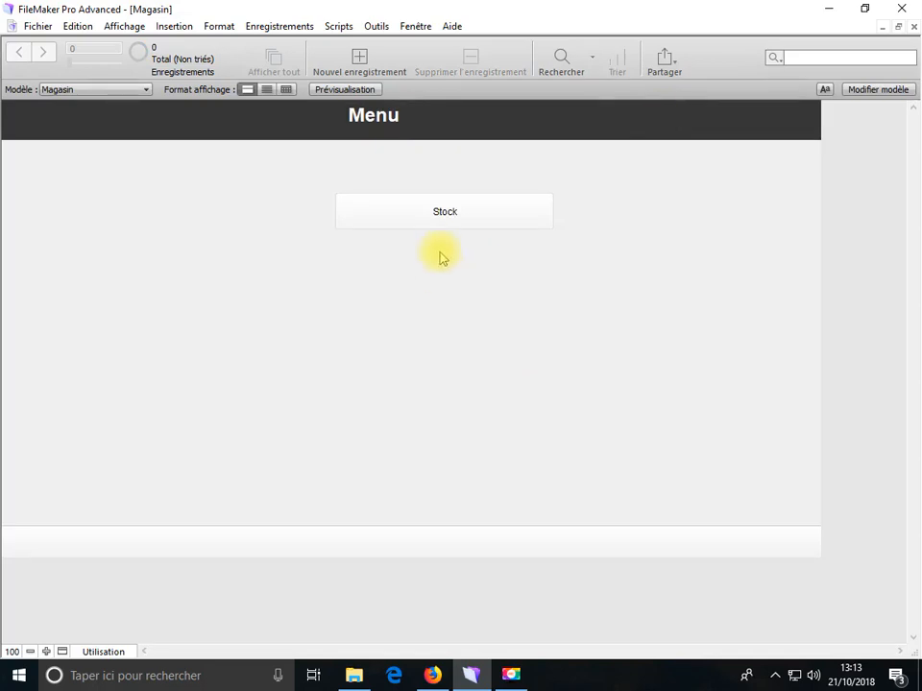
# - In the Magasin menu layout, shift the Stock button up and to the left and place a duplicate just below it
pyautogui.click(103, 651)
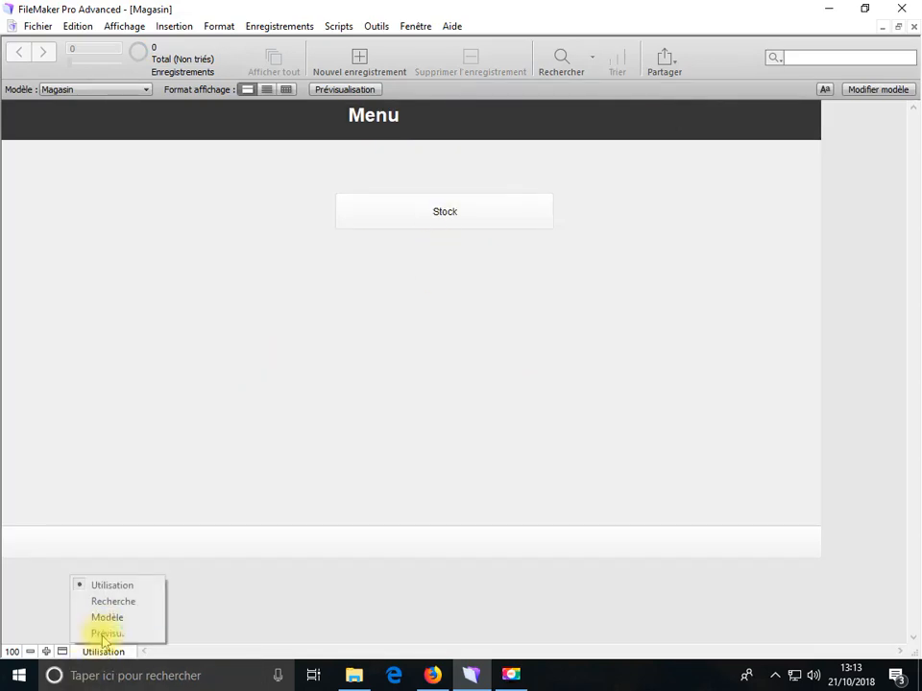
pyautogui.hotkey('ctrl', 'l')
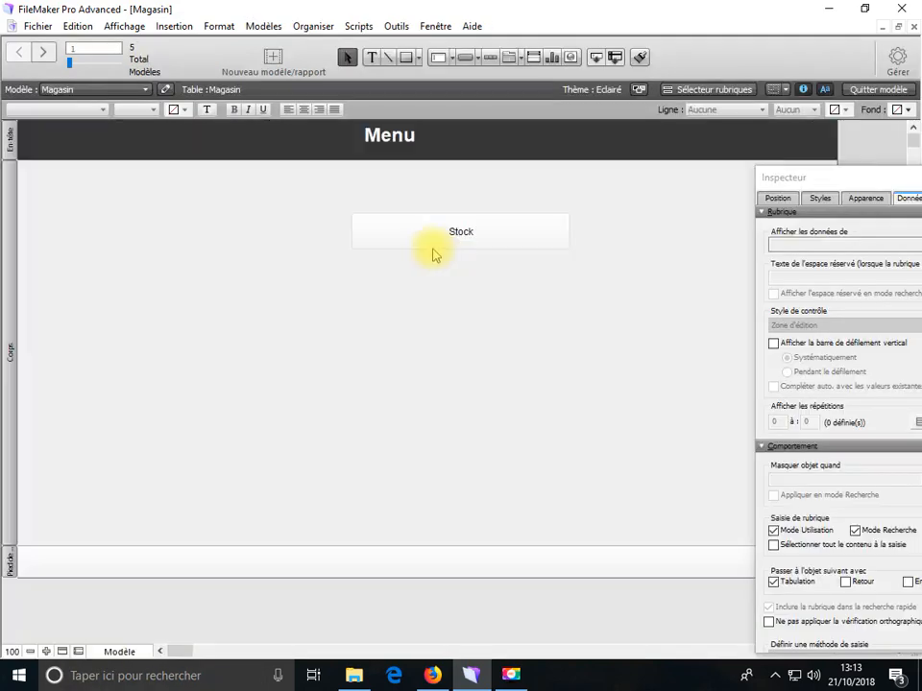
pyautogui.moveTo(442, 246); pyautogui.dragTo(362, 296)
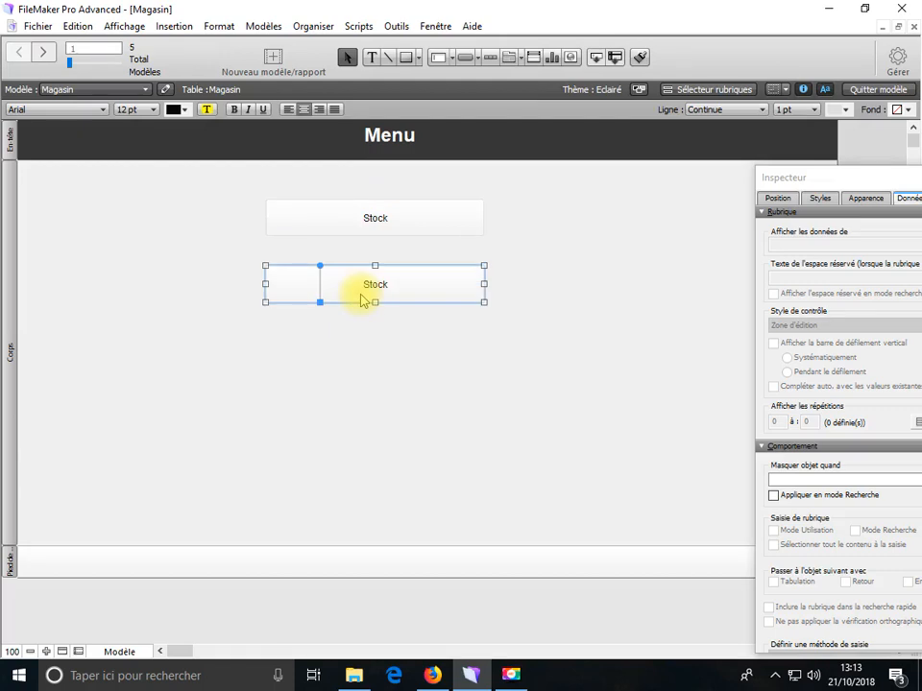
# - Relabel the duplicated Stock button in the menu as Entrées Magasin
pyautogui.doubleClick(415, 290)
pyautogui.click(567, 352)
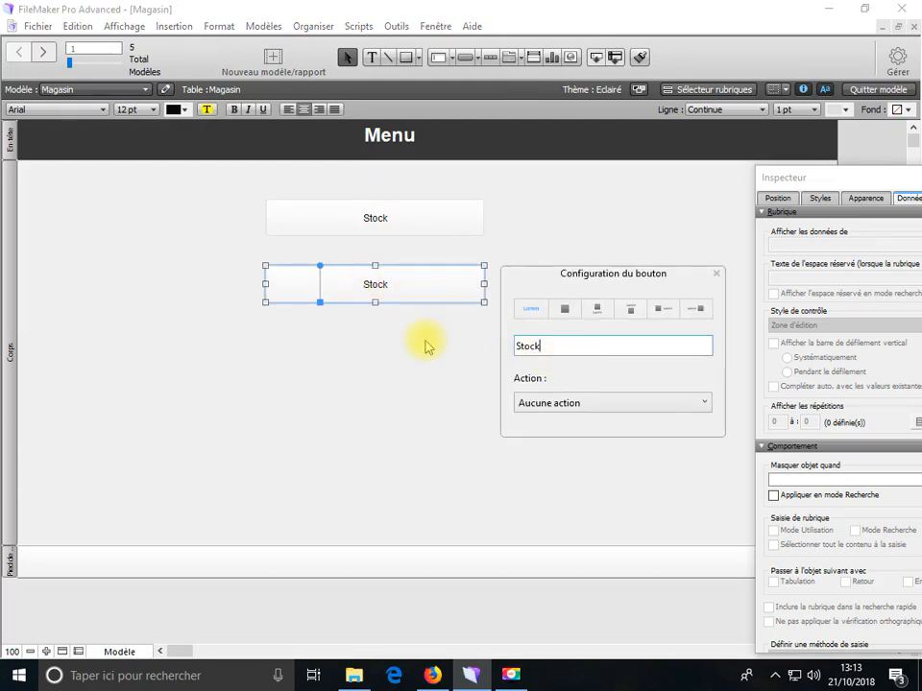
pyautogui.write('Entrées')
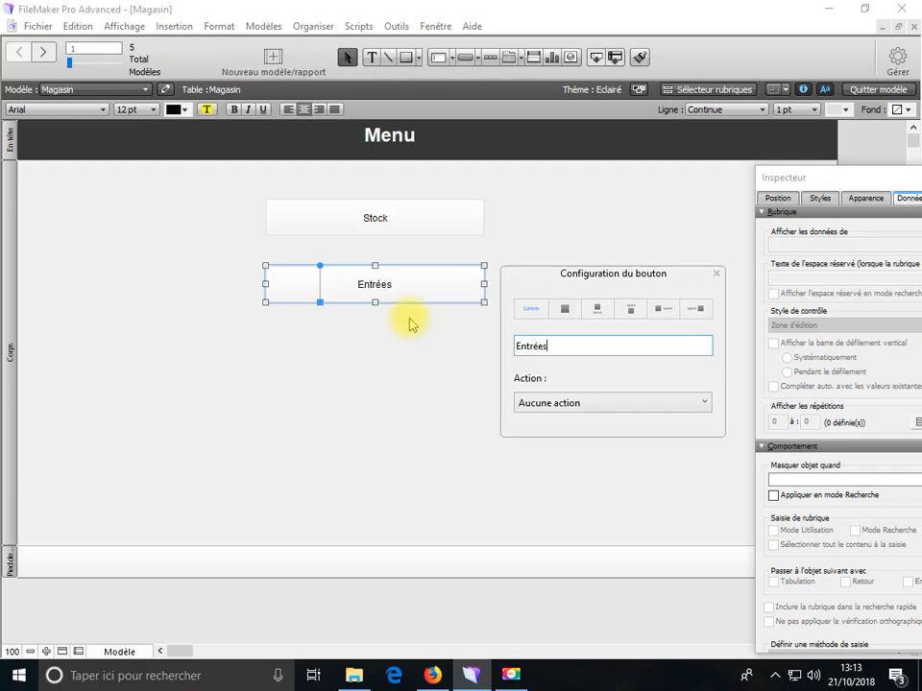
pyautogui.write(' Magasin')
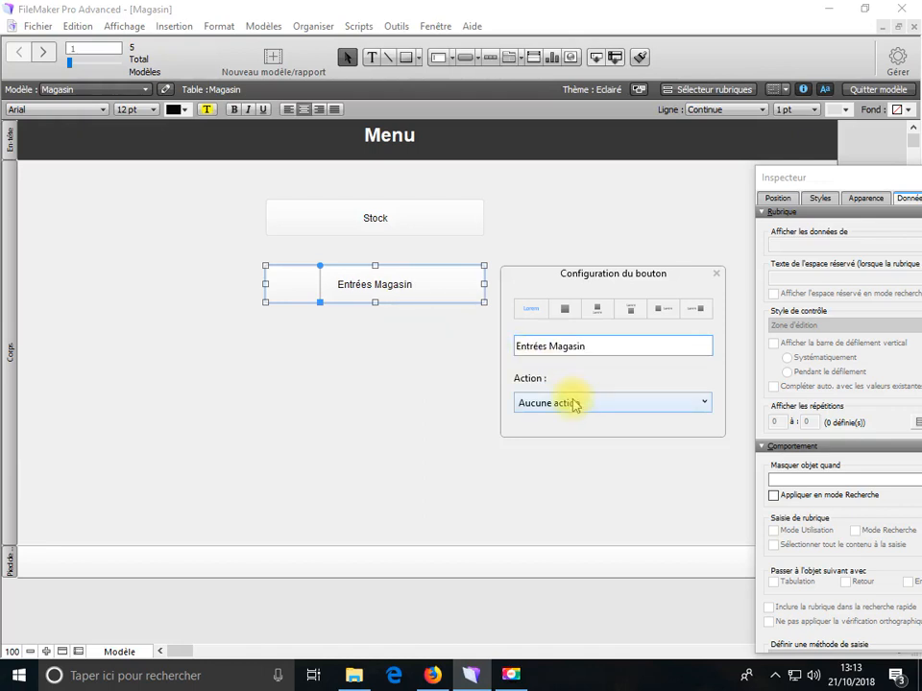
# - Give the Entrées Magasin button the single action Activer modèle with the Entrées layout as its target
pyautogui.click(573, 404)
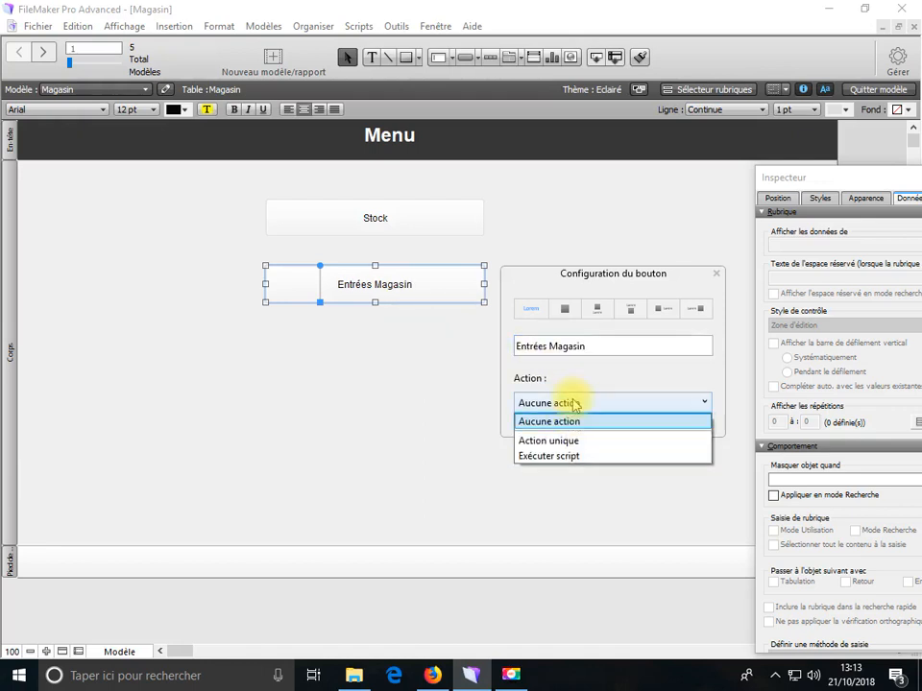
pyautogui.click(568, 441)
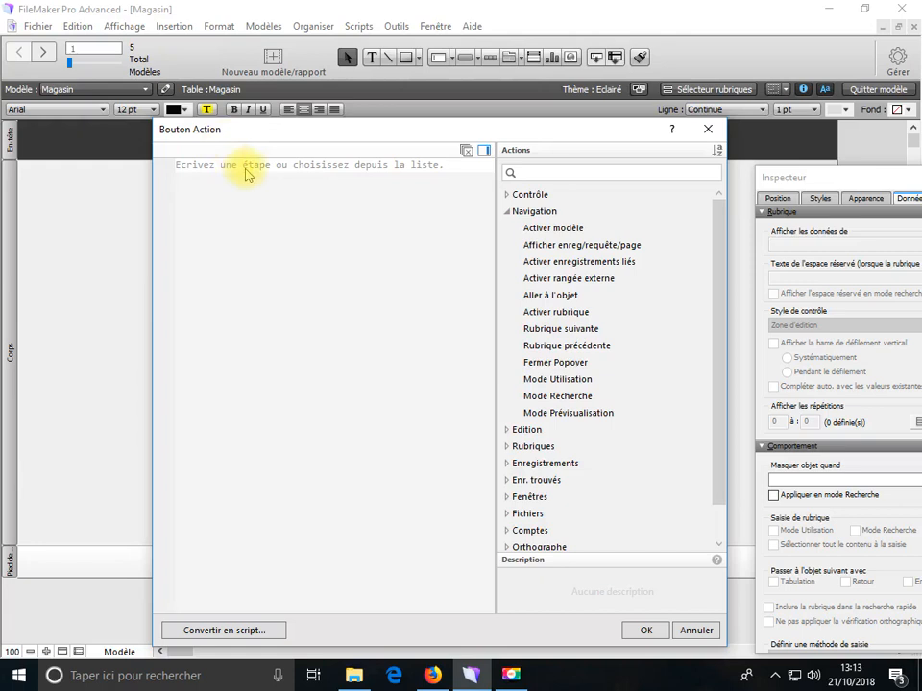
pyautogui.doubleClick(530, 228)
pyautogui.click(317, 169)
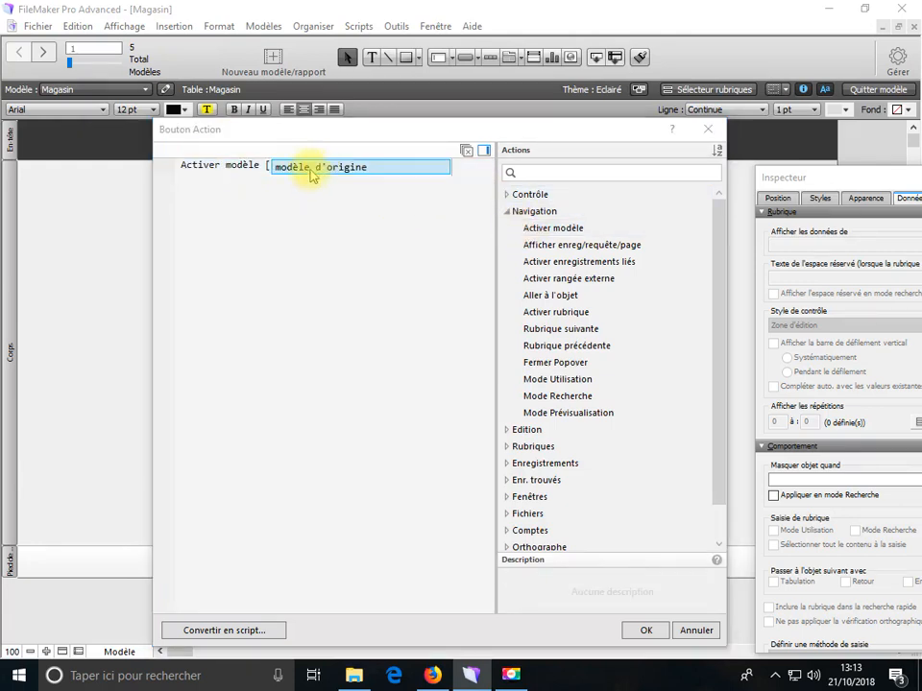
pyautogui.click(310, 175)
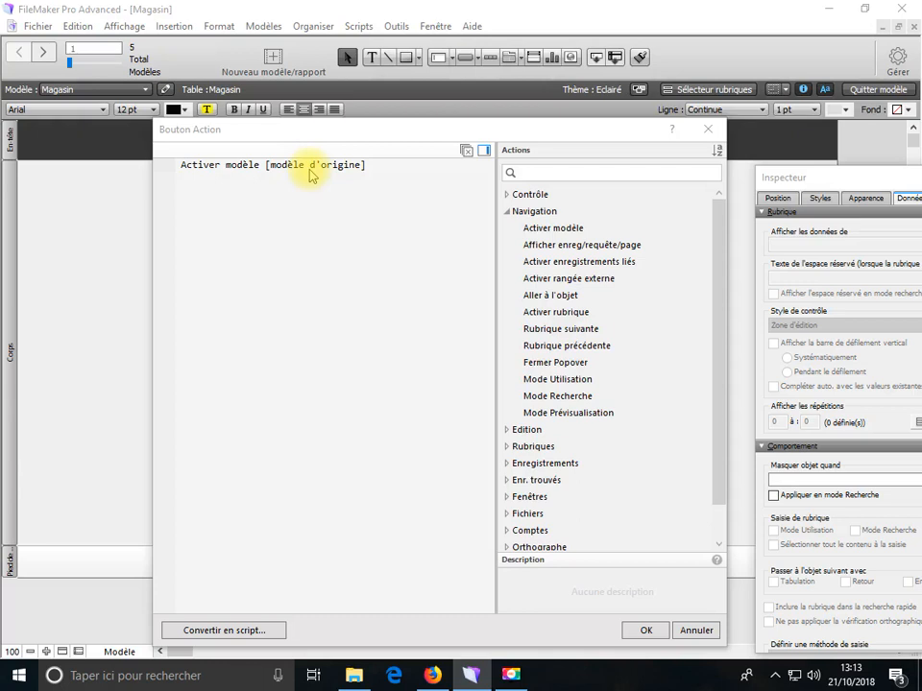
pyautogui.click(310, 173)
pyautogui.click(298, 190)
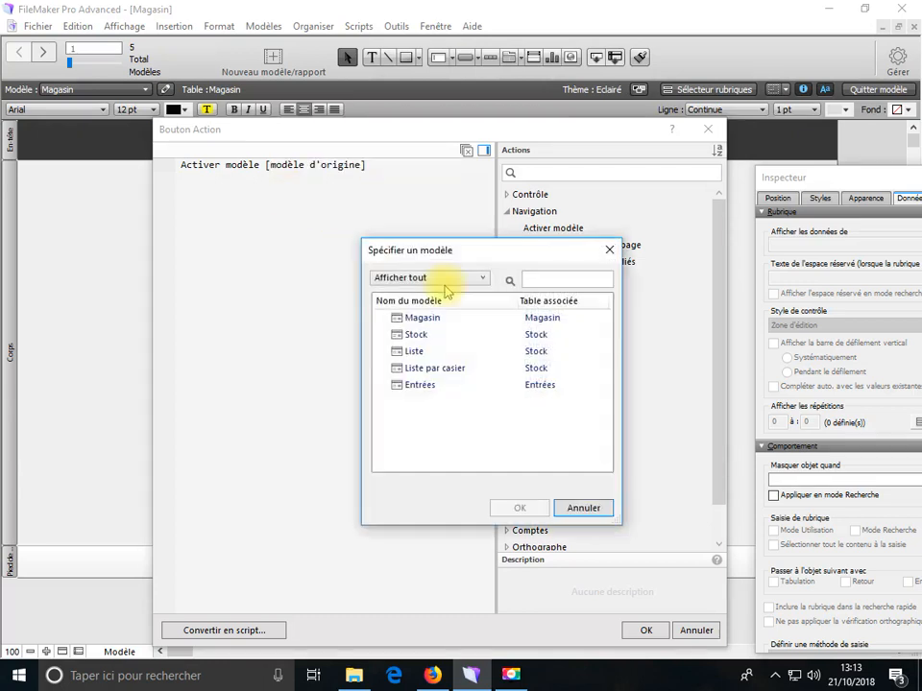
pyautogui.click(420, 386)
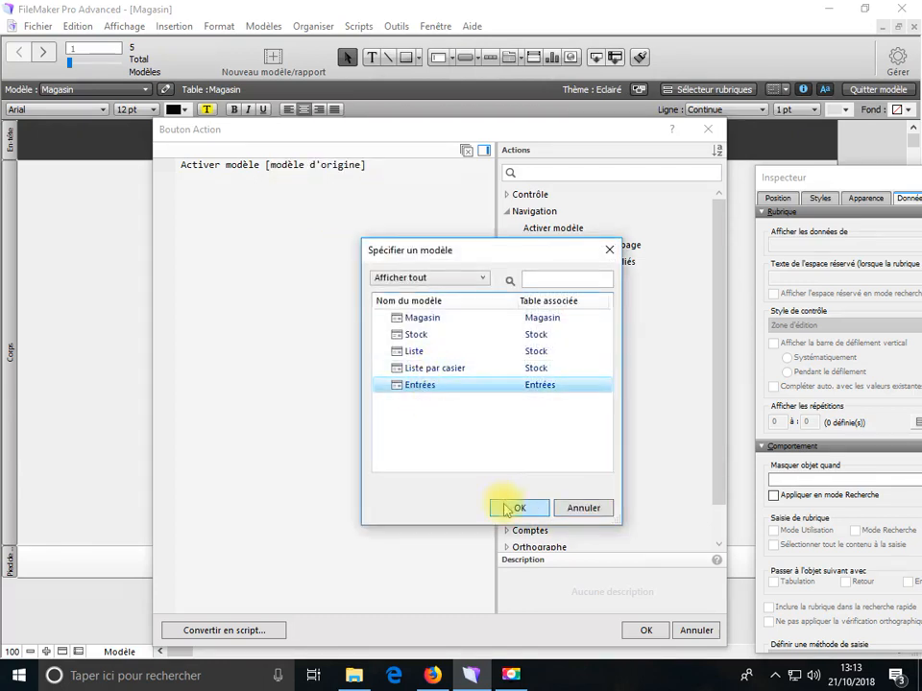
pyautogui.click(514, 508)
pyautogui.click(645, 631)
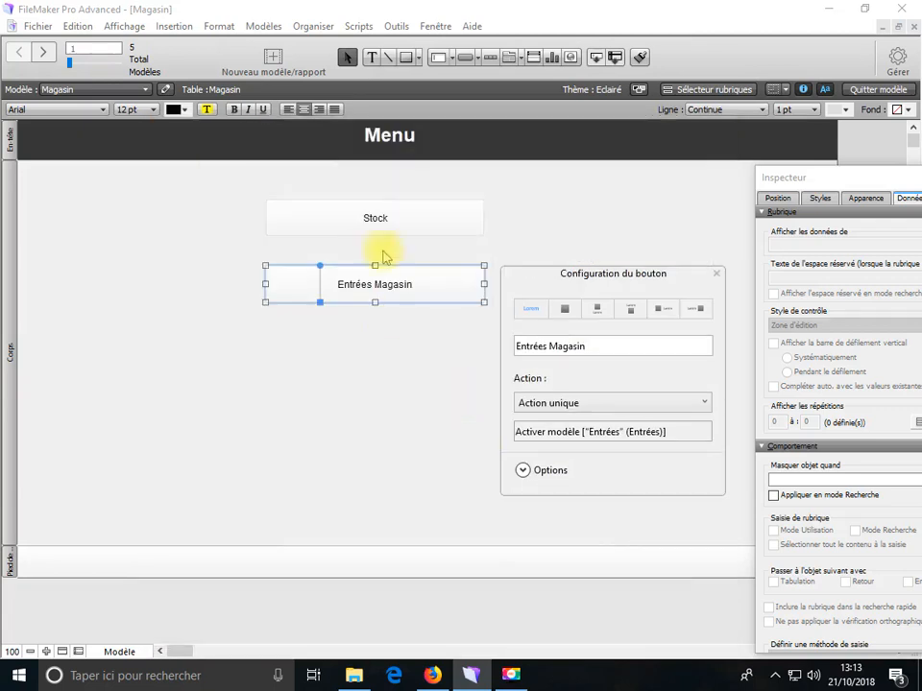
# - Give the Stock button the single action Activer modèle targeting the Stock layout, and relabel it Stock Magasin
pyautogui.click(375, 222)
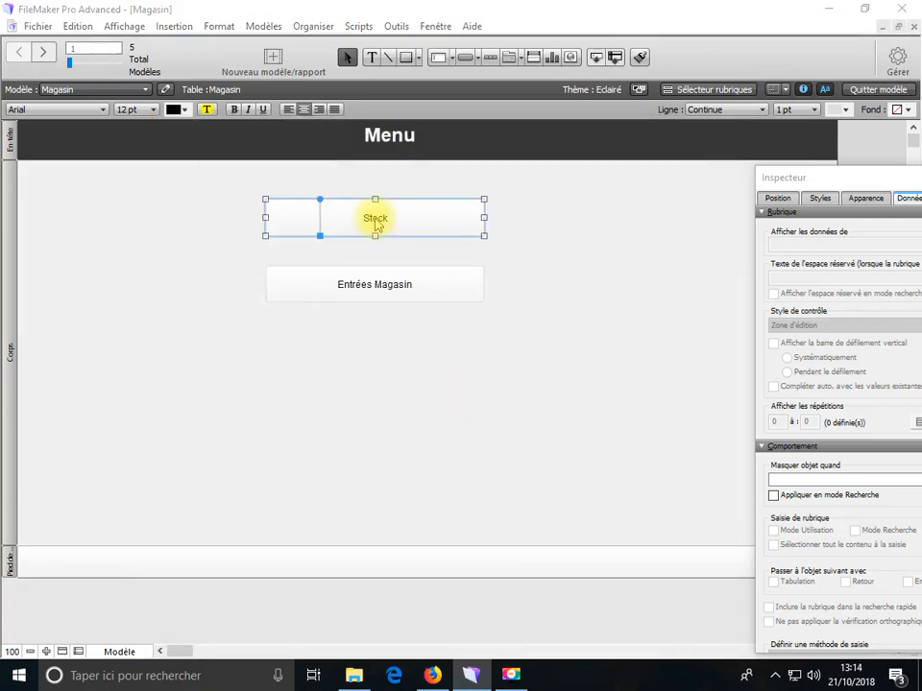
pyautogui.doubleClick(376, 220)
pyautogui.click(583, 346)
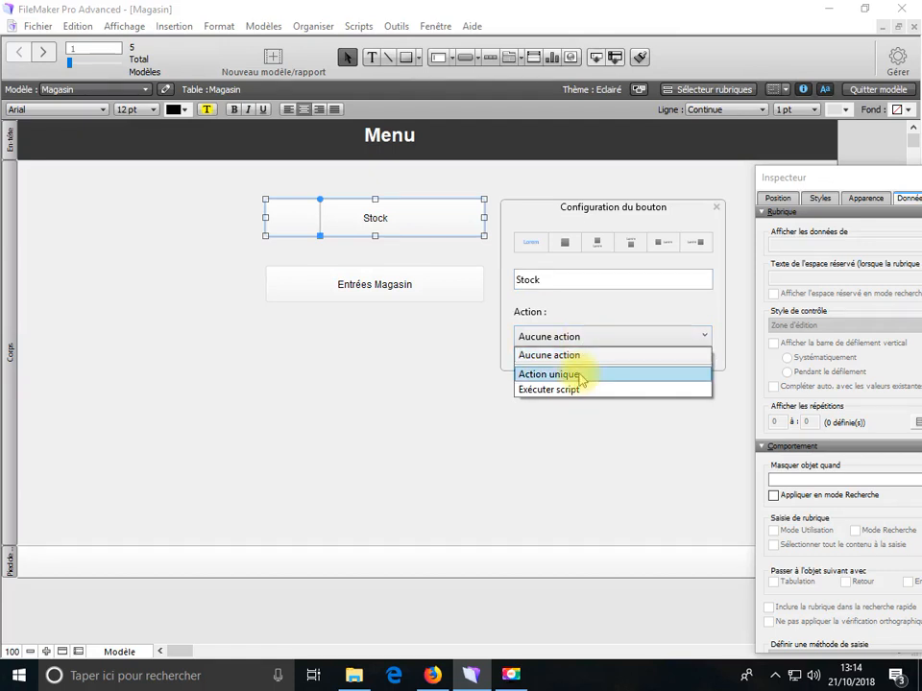
pyautogui.click(580, 374)
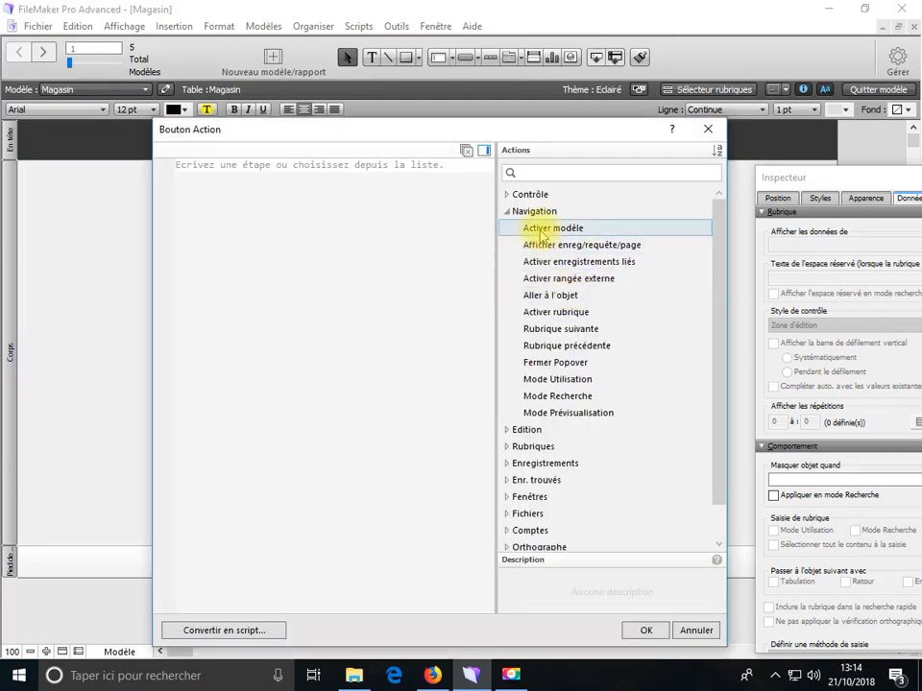
pyautogui.click(538, 230)
pyautogui.doubleClick(536, 230)
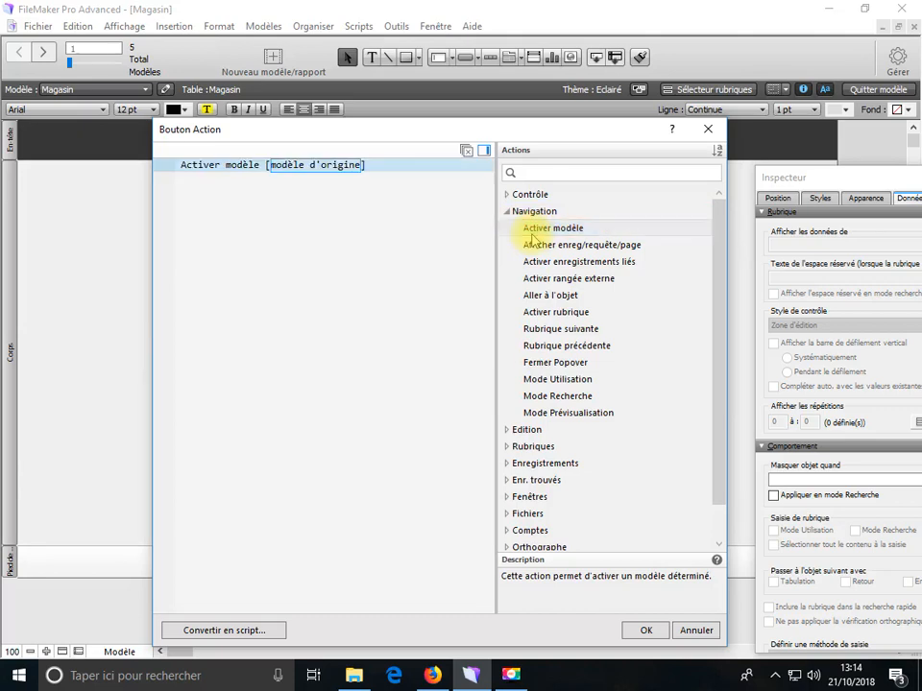
pyautogui.click(315, 190)
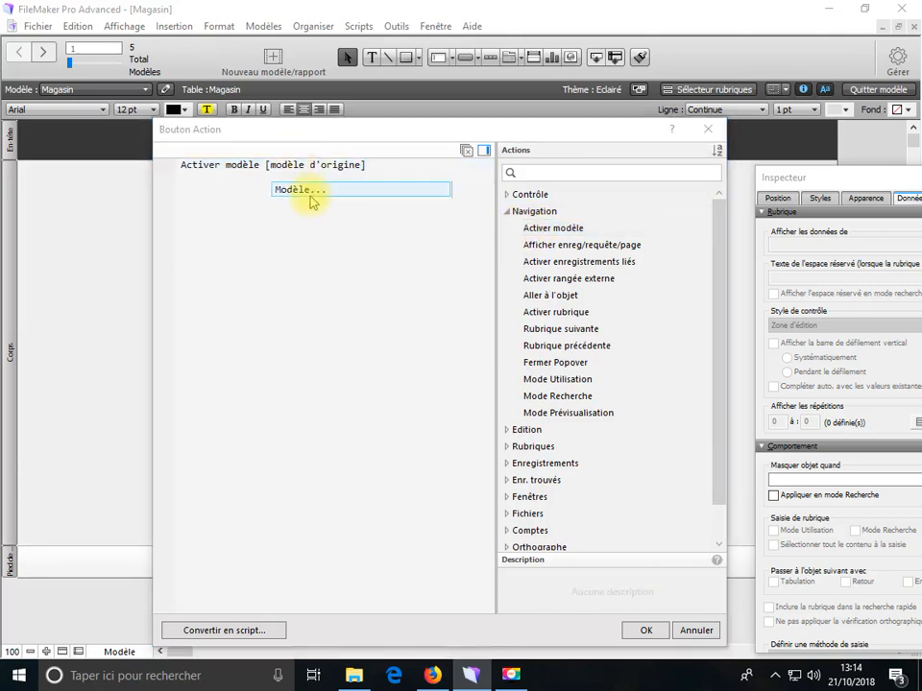
pyautogui.click(311, 199)
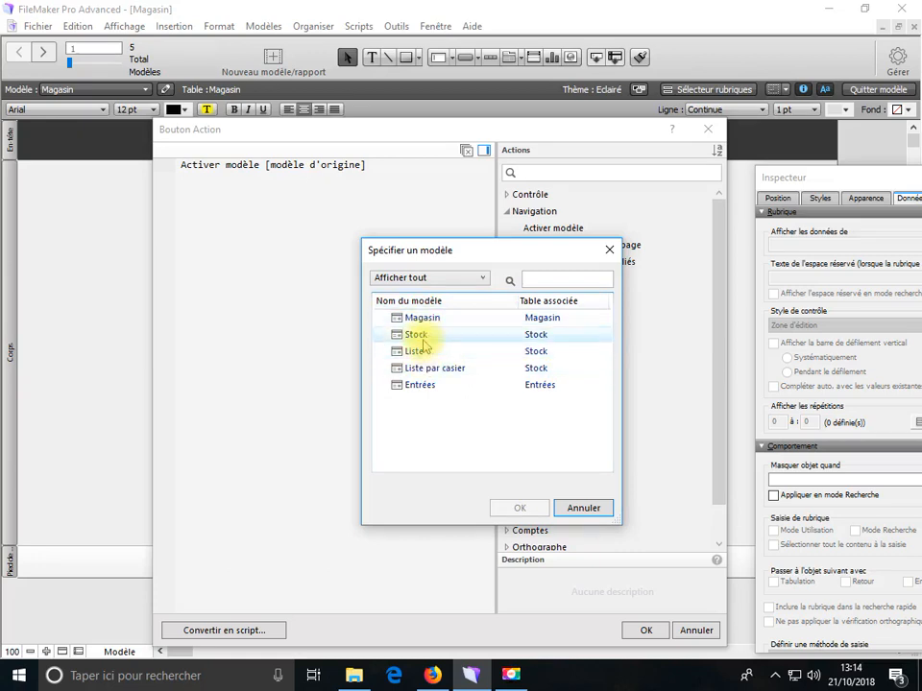
pyautogui.click(422, 337)
pyautogui.click(519, 507)
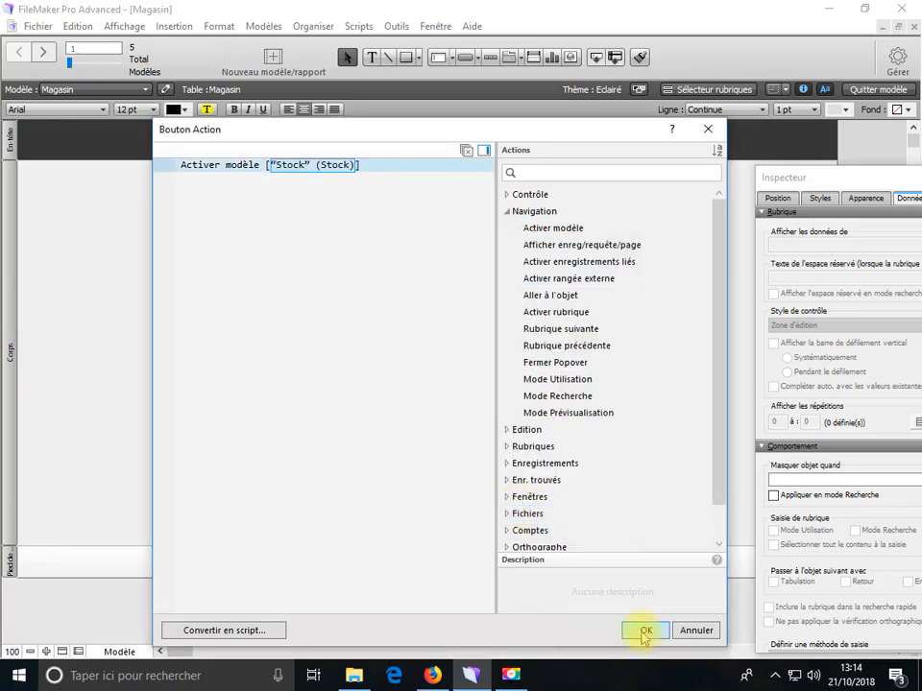
pyautogui.click(644, 631)
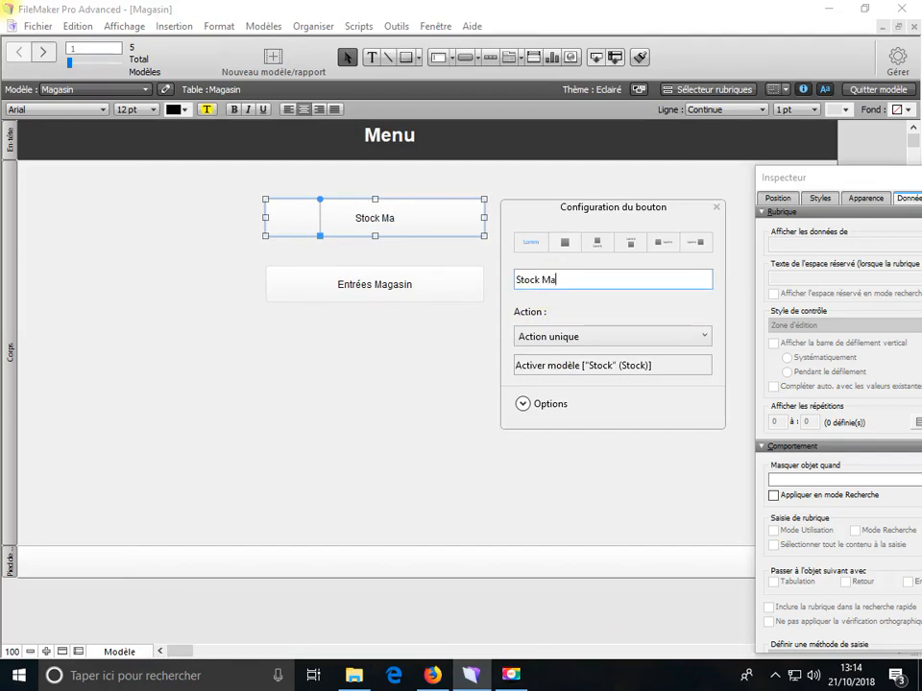
pyautogui.click(385, 362)
# - Select both menu buttons together and give them a pale green background colour
pyautogui.moveTo(375, 352); pyautogui.dragTo(363, 195)
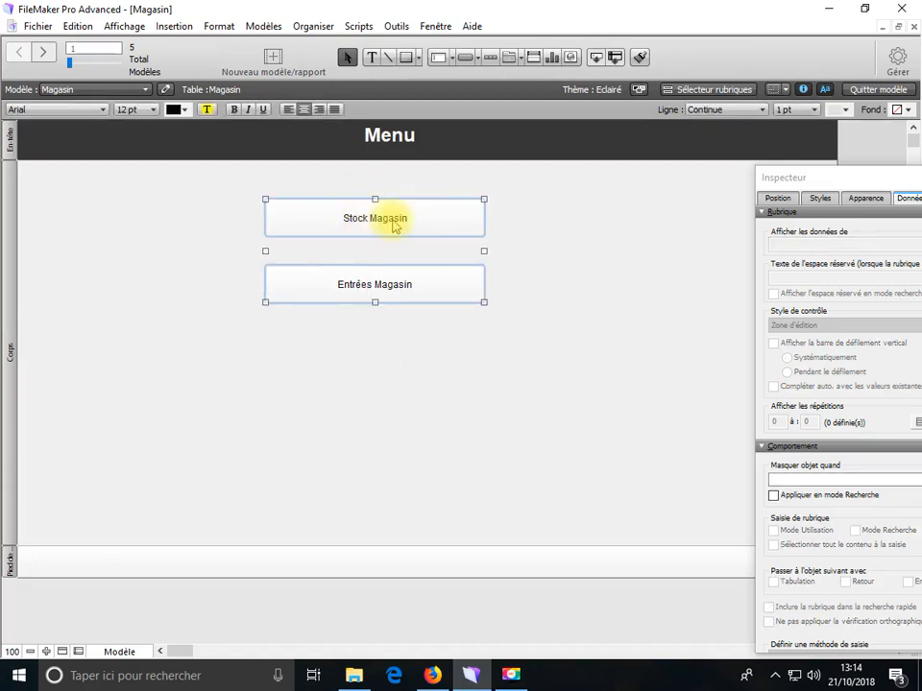
pyautogui.rightClick(393, 223)
pyautogui.moveTo(493, 377)
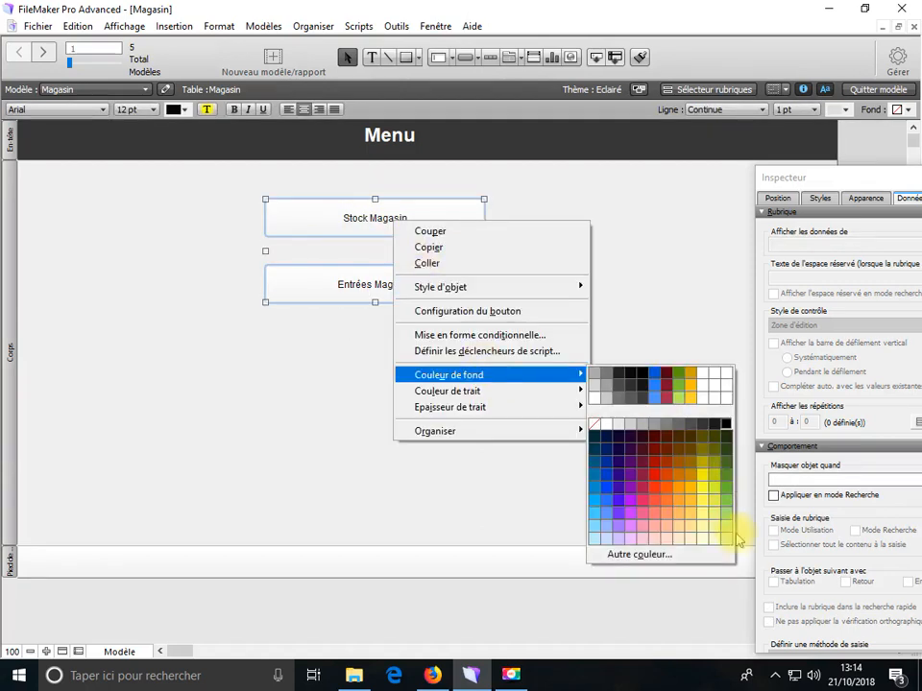
pyautogui.click(724, 539)
pyautogui.click(403, 403)
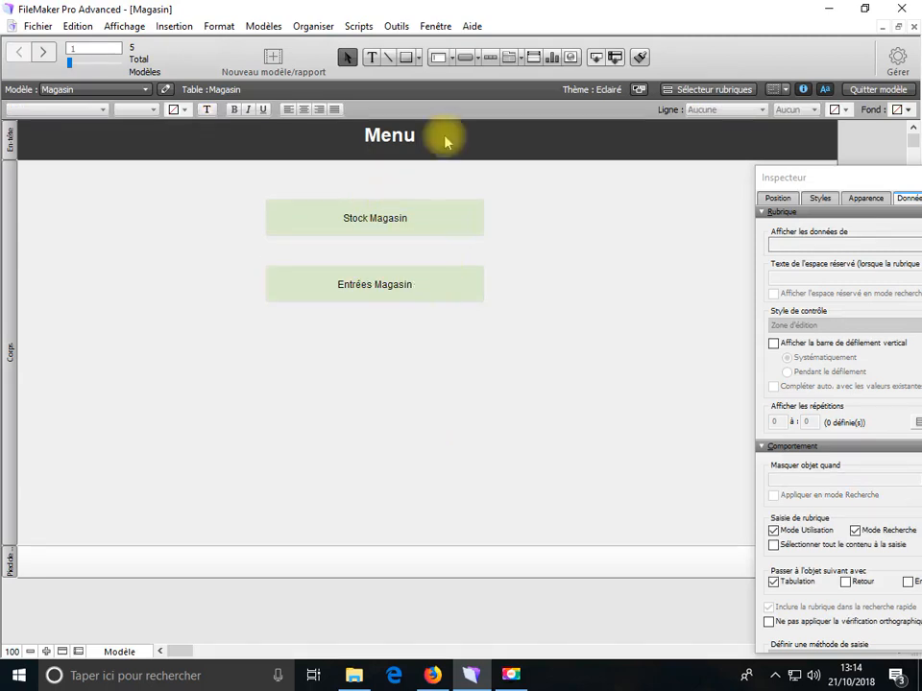
pyautogui.click(384, 288)
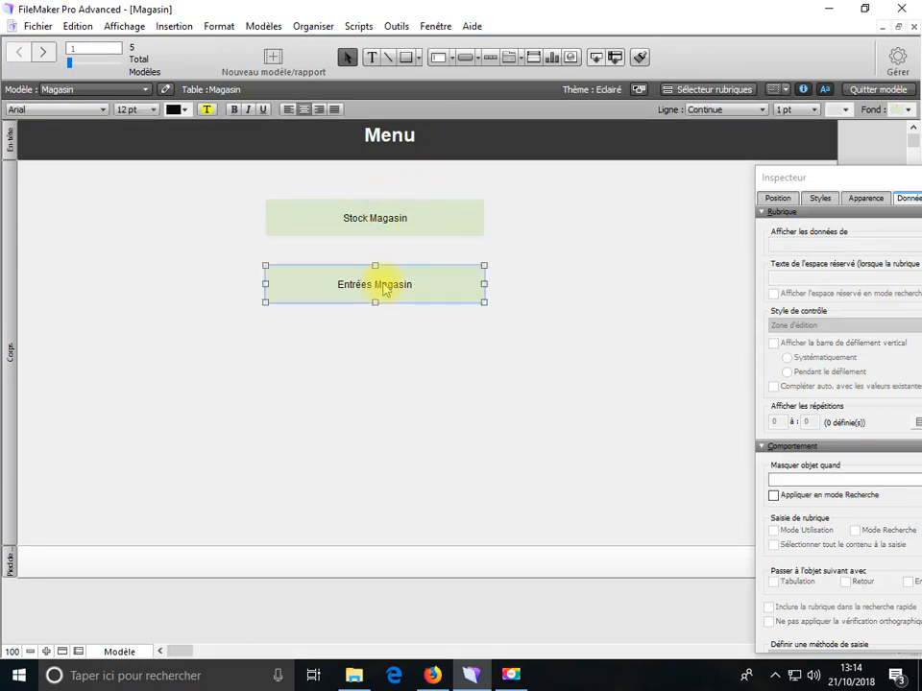
# - Leave layout editing, save the Magasin menu changes and test the Entrées Magasin button in Utilisation mode
pyautogui.click(869, 89)
pyautogui.click(547, 376)
pyautogui.click(391, 275)
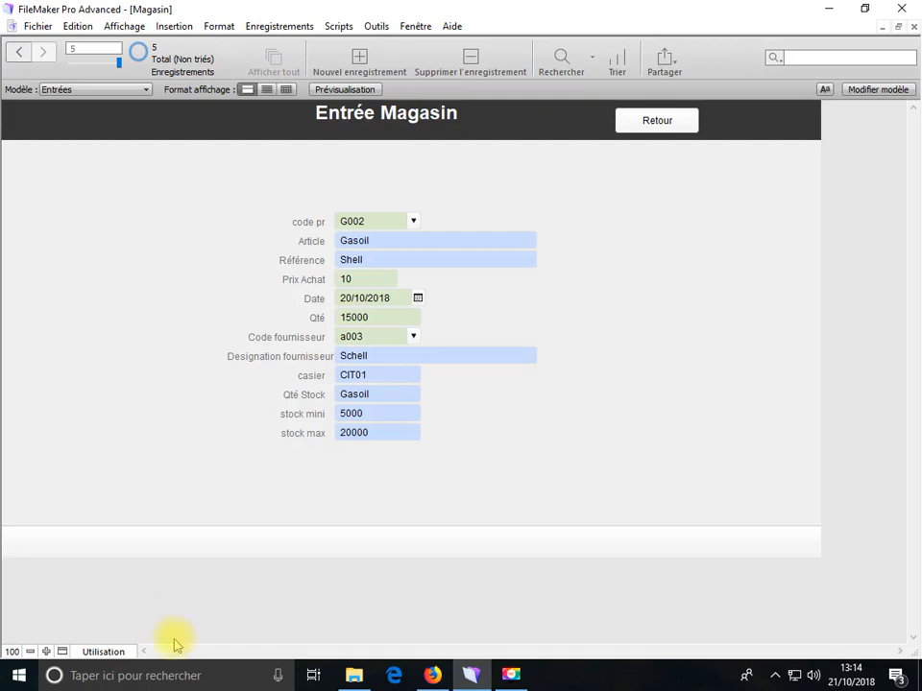
# - In layout editing mode, rename the Entrées layout as "Liste entrée par date"
pyautogui.click(105, 652)
pyautogui.click(111, 620)
pyautogui.click(83, 91)
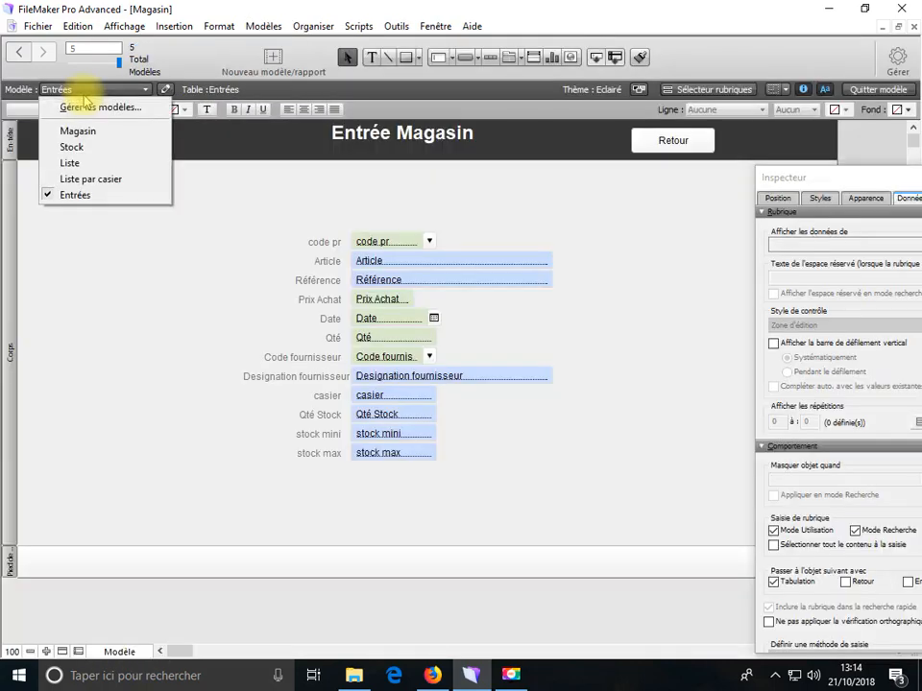
pyautogui.click(87, 107)
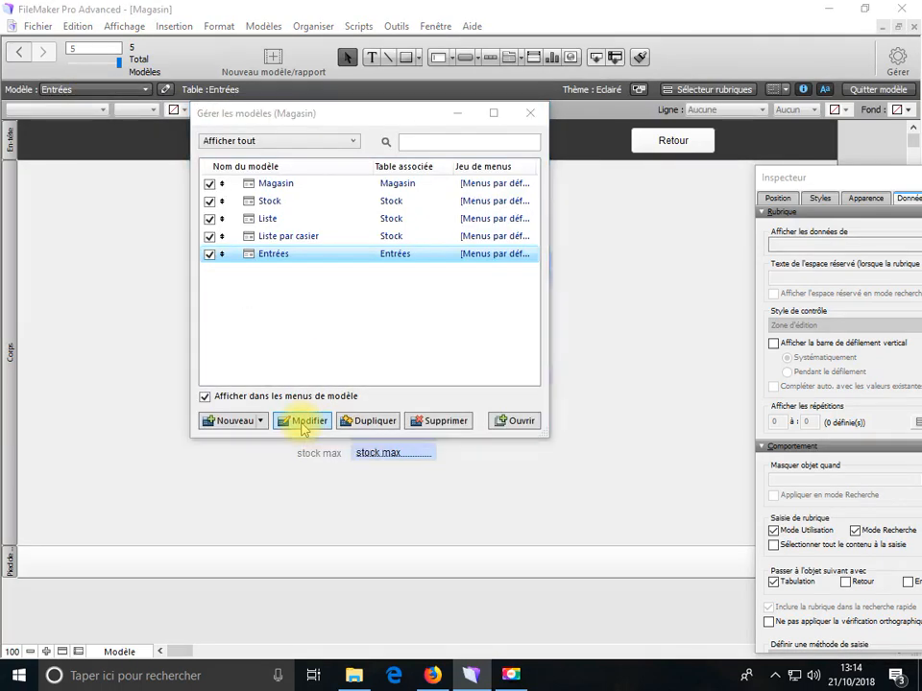
pyautogui.click(305, 422)
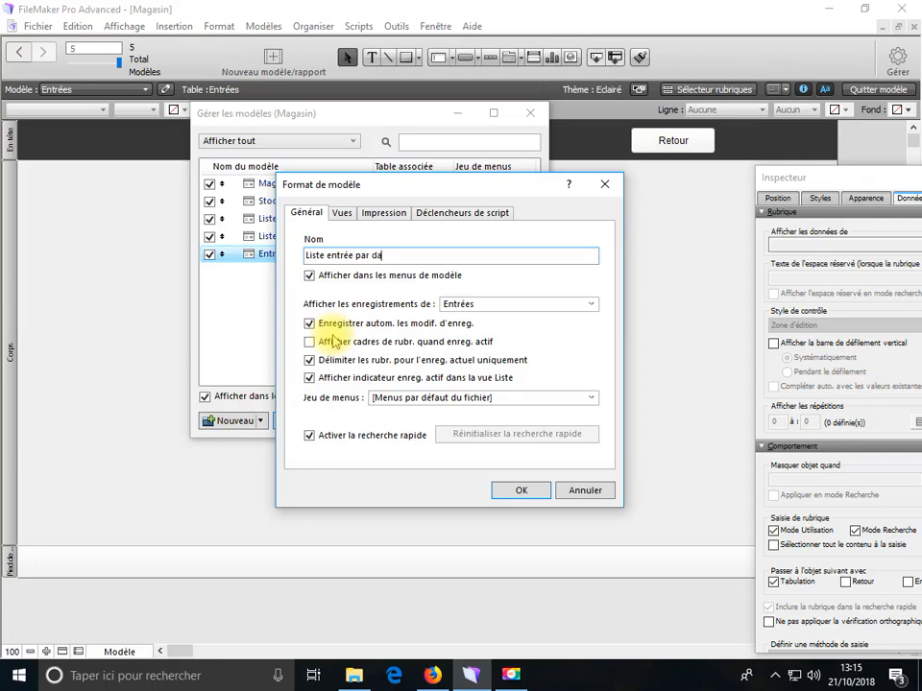
pyautogui.click(523, 492)
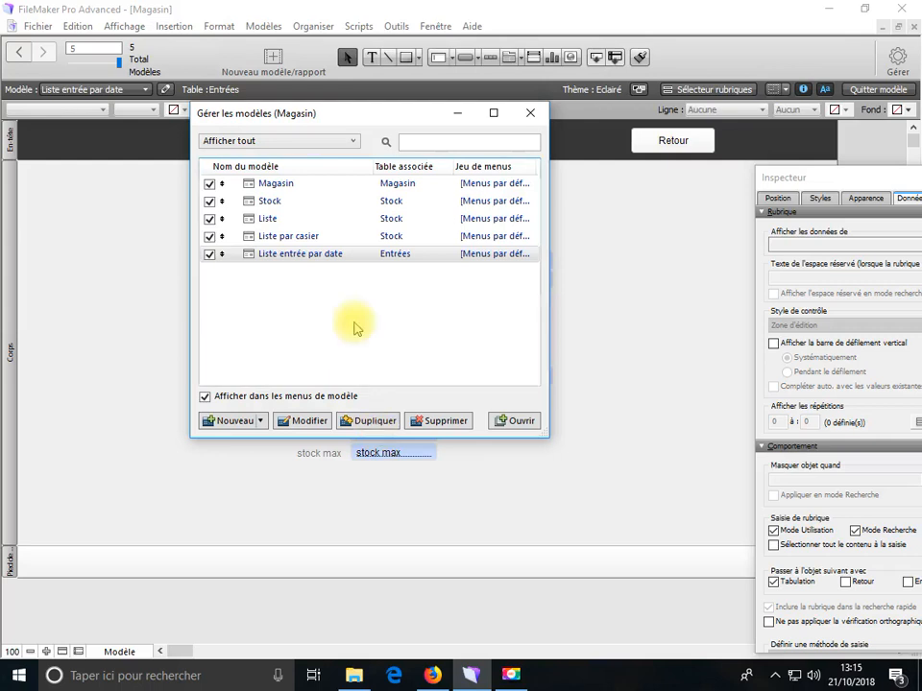
pyautogui.click(530, 113)
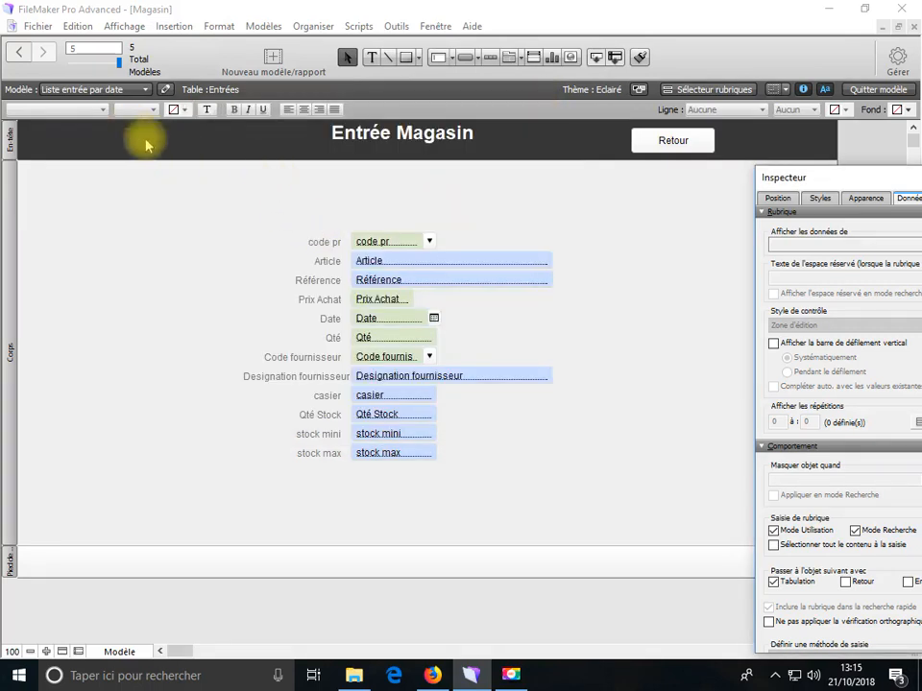
# - Copy all fields and their labels from the body of the Liste entrée par date layout
pyautogui.click(119, 651)
pyautogui.moveTo(587, 504); pyautogui.dragTo(278, 238)
pyautogui.rightClick(393, 263)
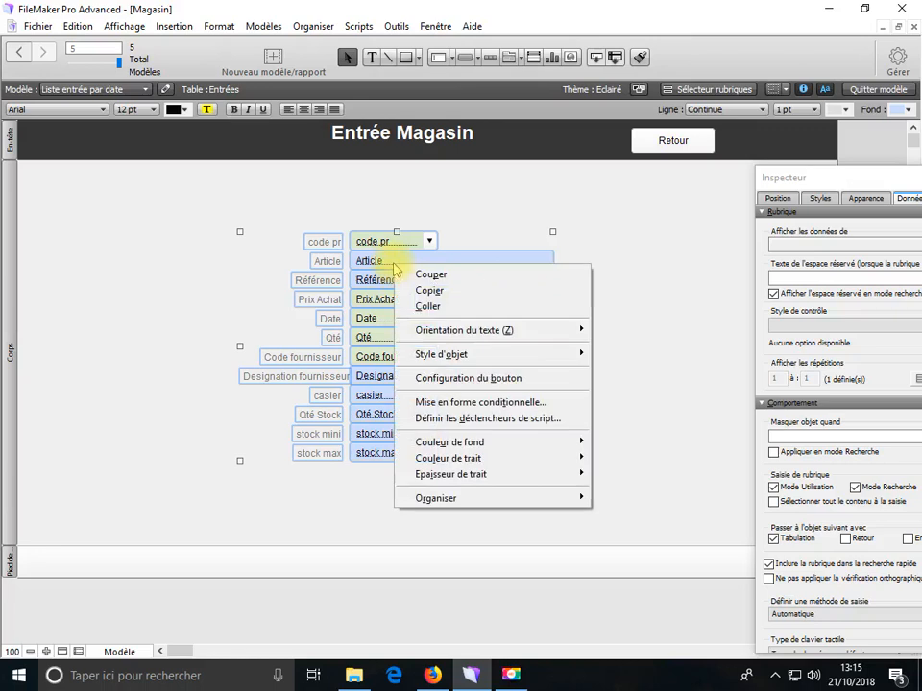
pyautogui.click(429, 290)
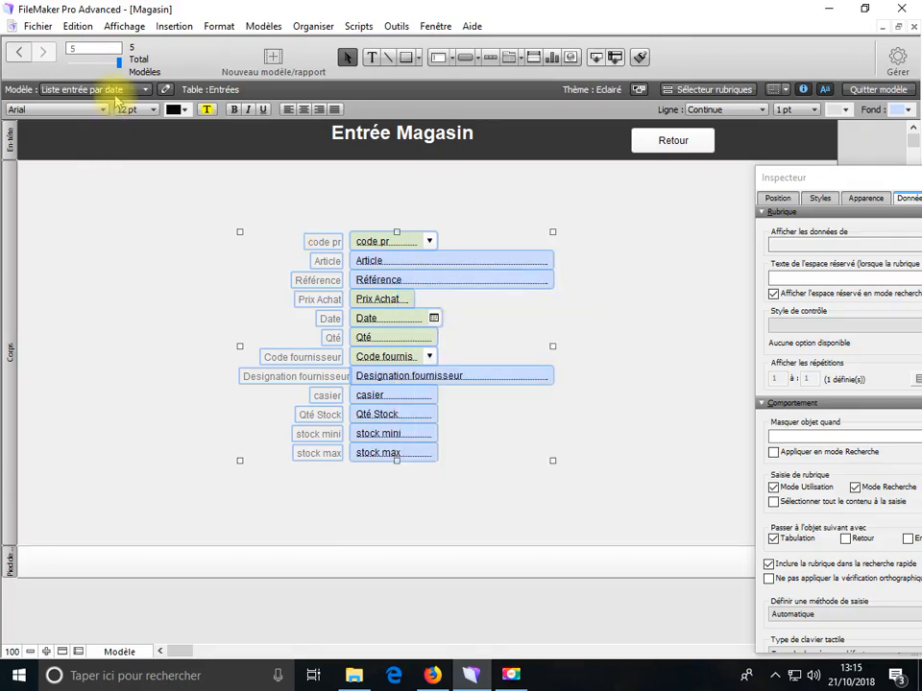
pyautogui.click(113, 91)
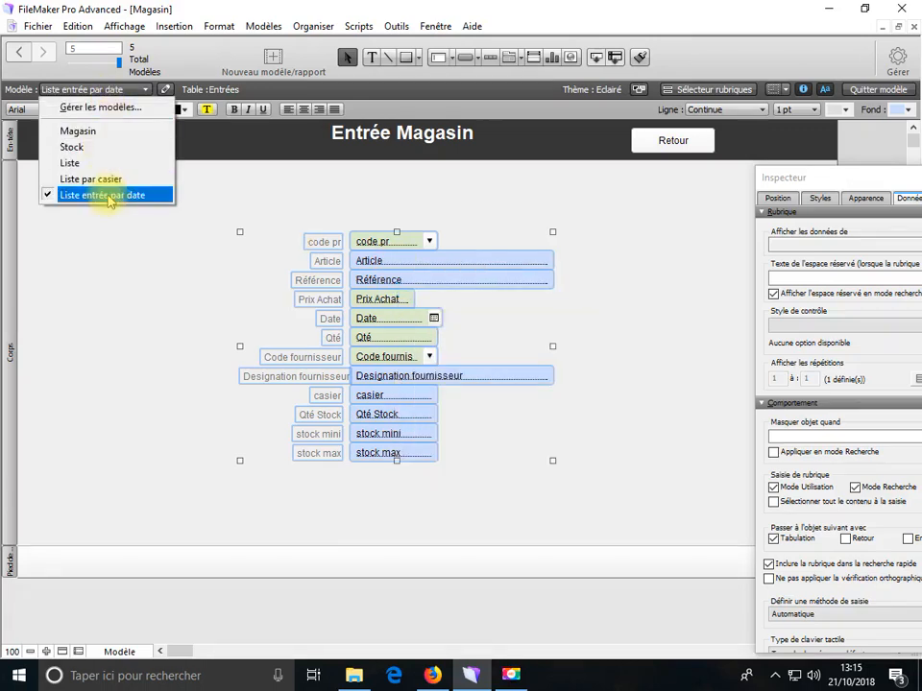
pyautogui.click(142, 257)
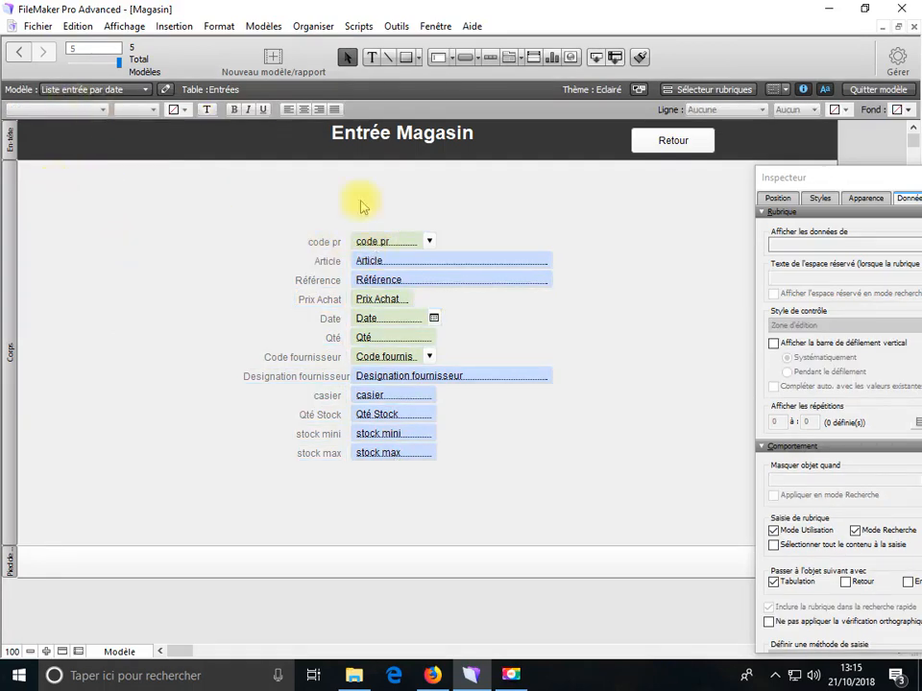
# - Enlarge the header part and insert a sub-summary part sorted by Date, printed above its records
pyautogui.moveTo(370, 160); pyautogui.dragTo(373, 188)
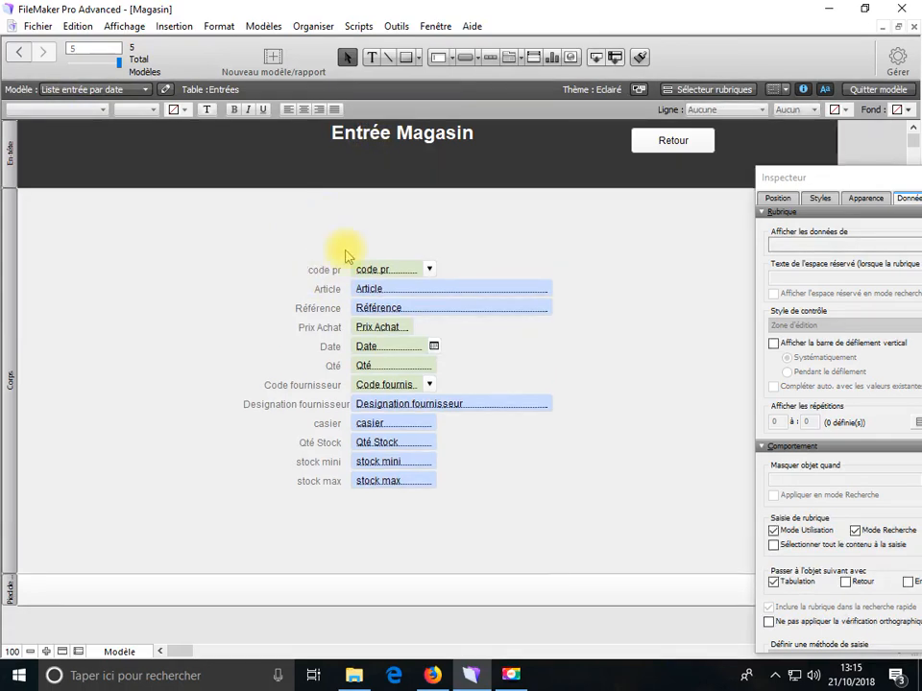
pyautogui.click(237, 26)
pyautogui.click(219, 28)
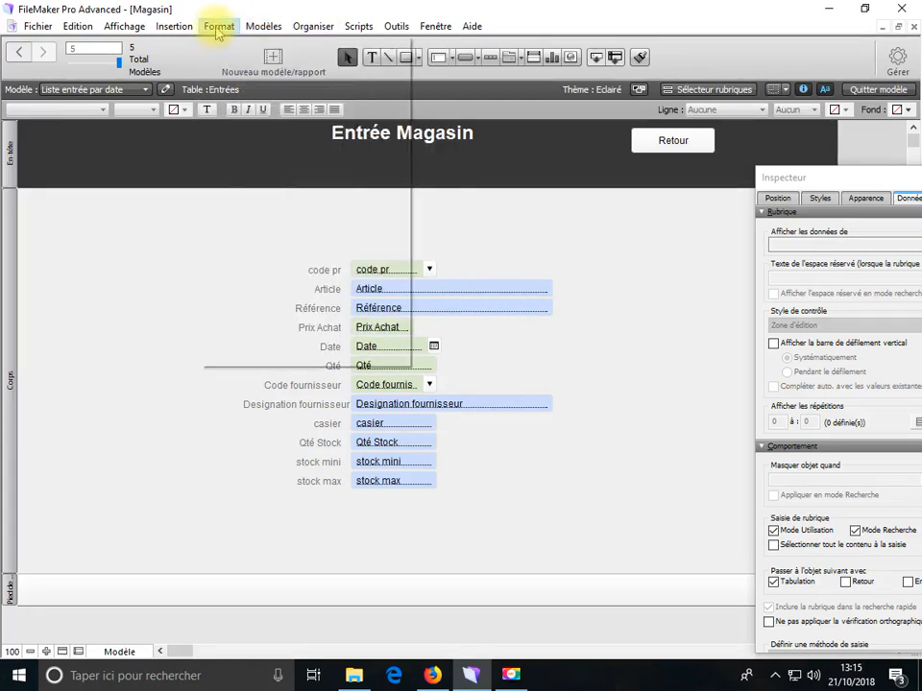
pyautogui.click(219, 28)
pyautogui.moveTo(237, 111)
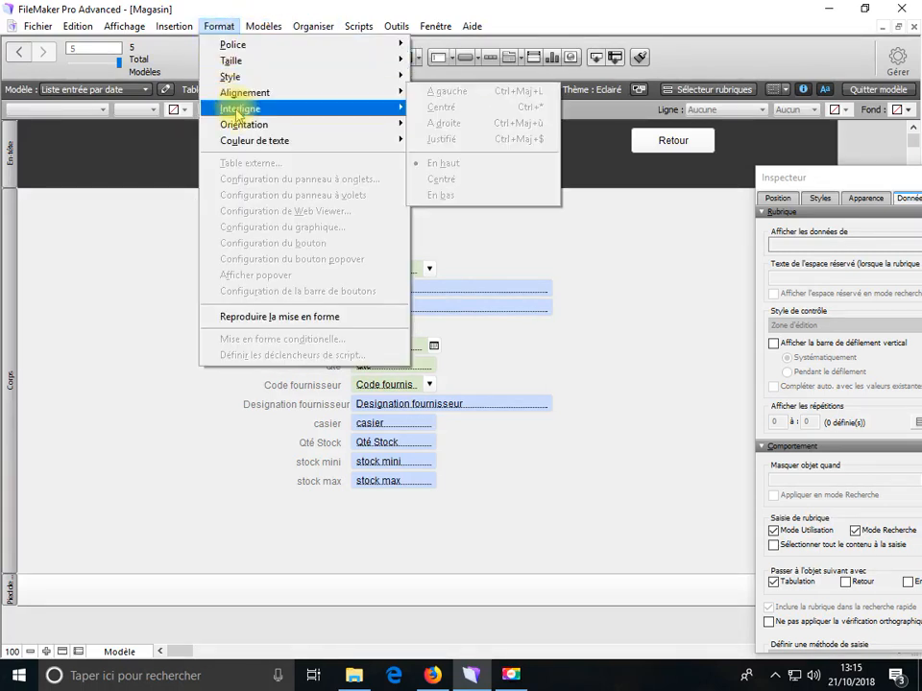
pyautogui.moveTo(171, 27)
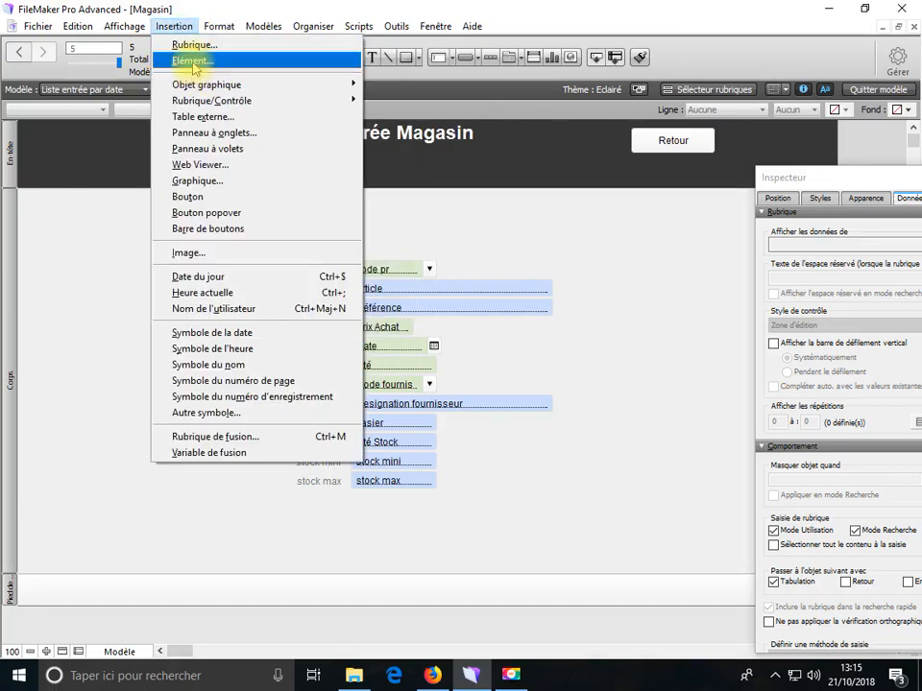
pyautogui.click(193, 62)
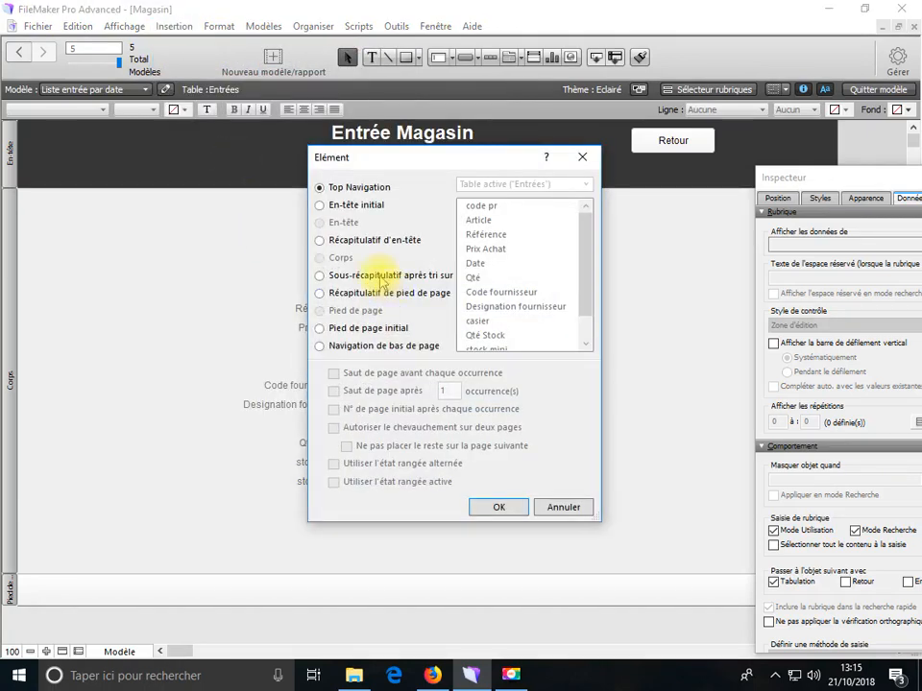
pyautogui.click(382, 276)
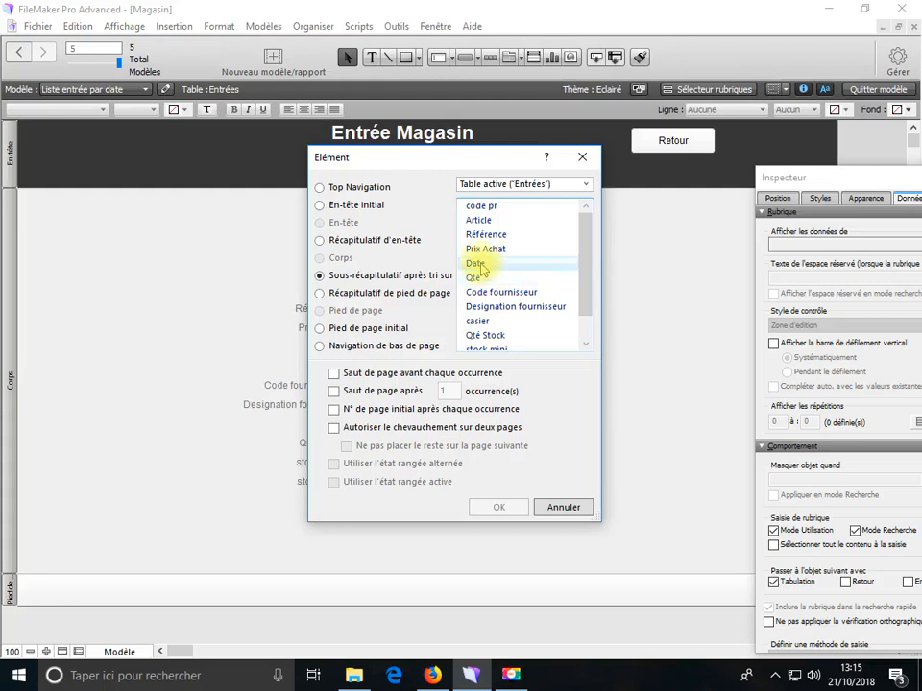
pyautogui.click(480, 265)
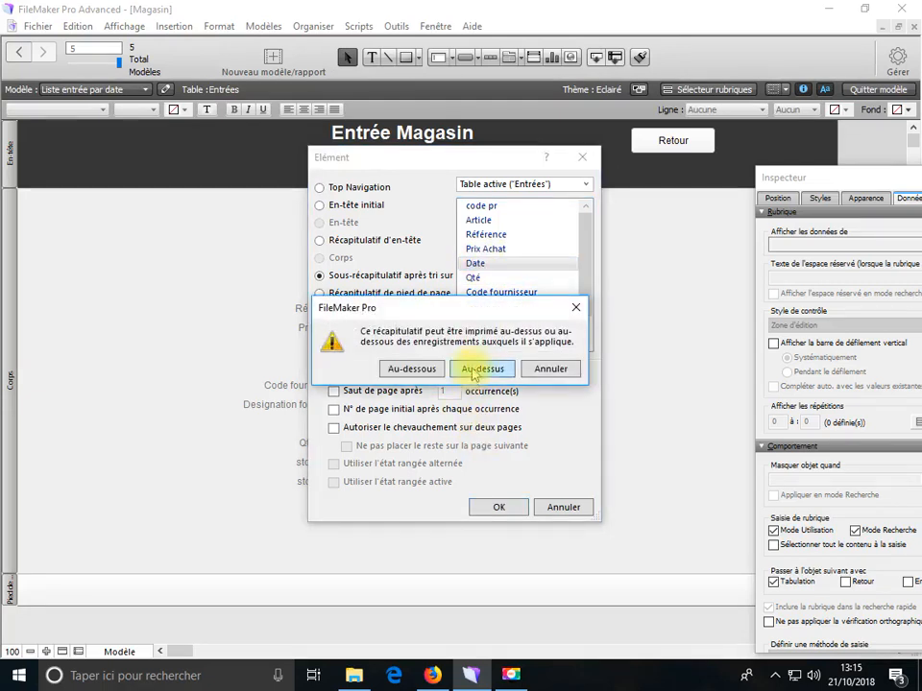
pyautogui.click(472, 370)
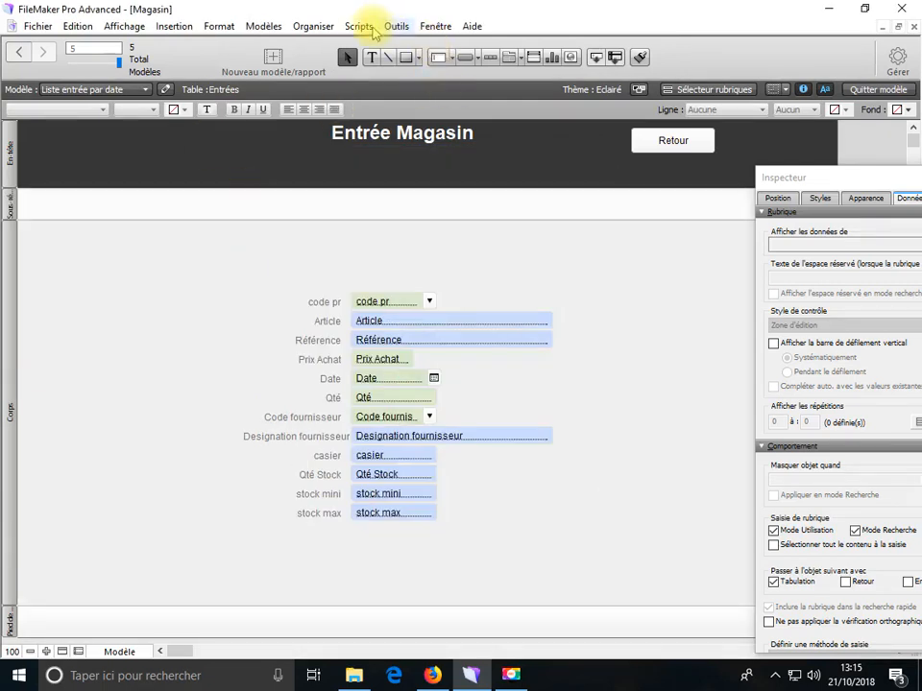
# - Create a new script named "Trier par Date"
pyautogui.click(373, 28)
pyautogui.click(387, 46)
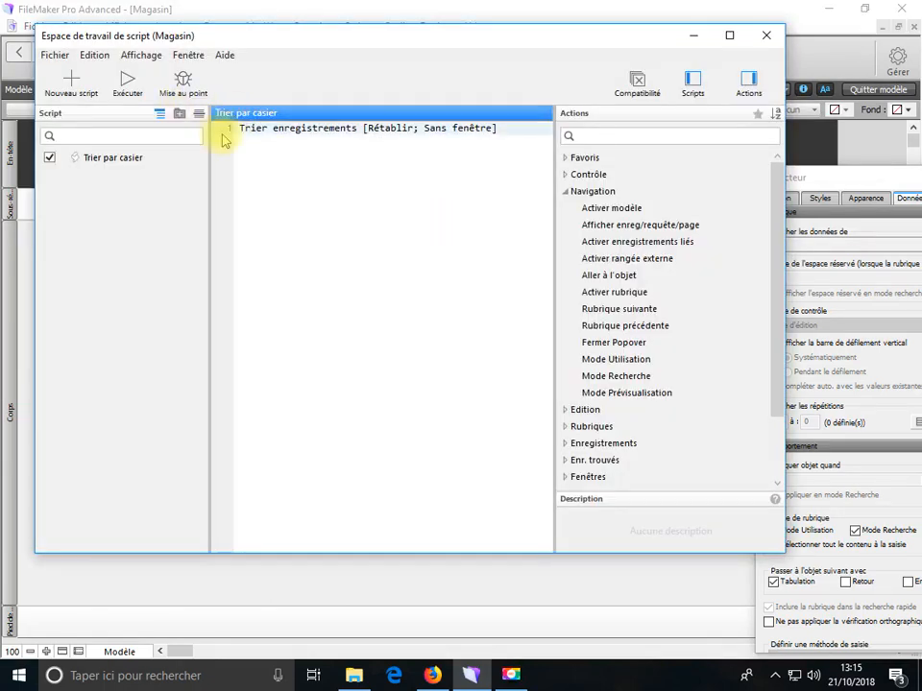
pyautogui.click(69, 80)
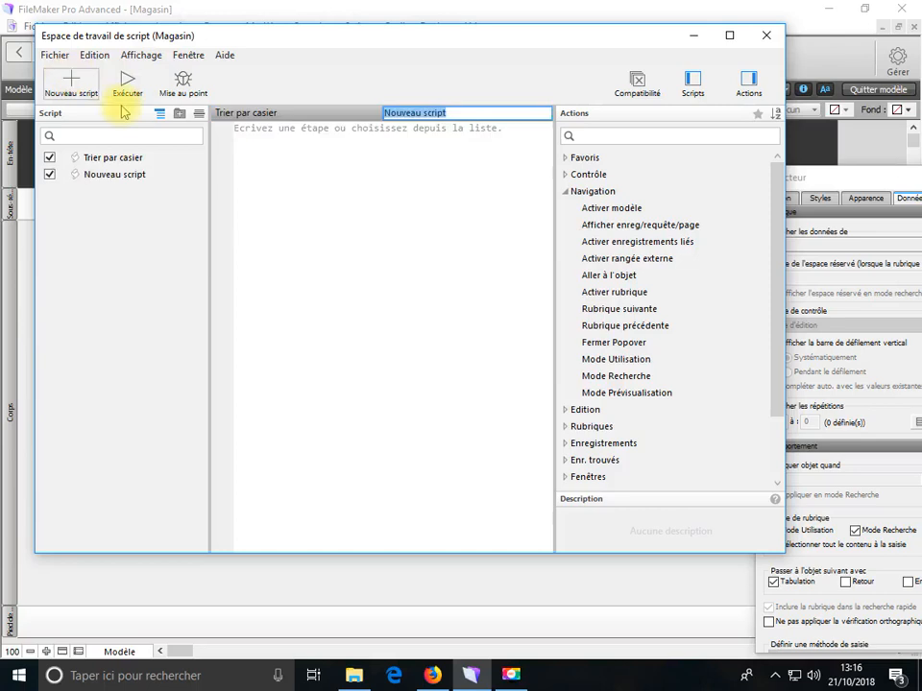
pyautogui.write('Tr')
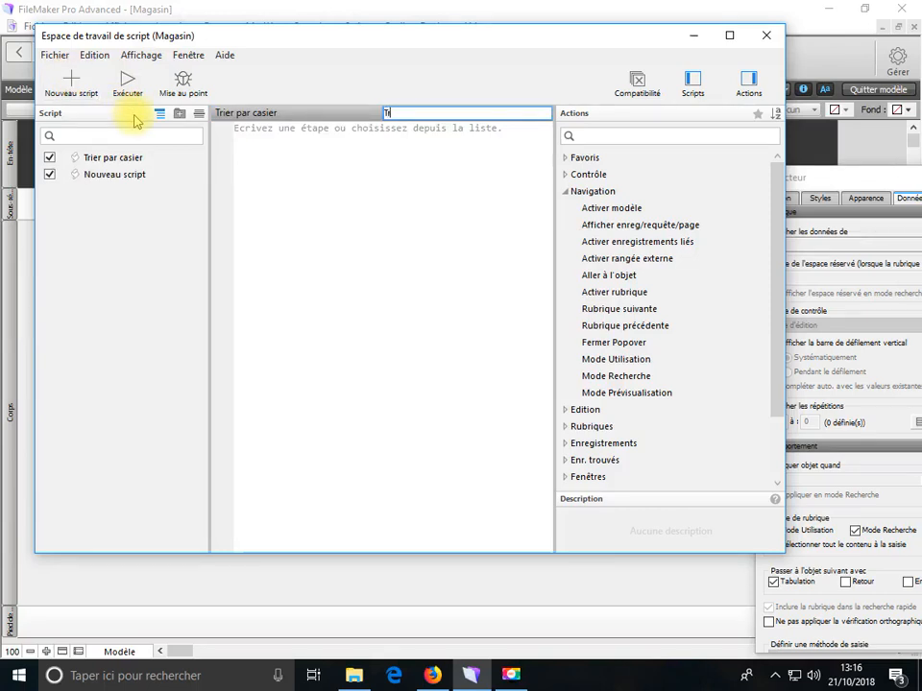
pyautogui.write('ier par Date')
# - Add a Trier enregistrements step with Sans fenêtre enabled, sorting ascending by Date and code pr, and save the script
pyautogui.click(583, 133)
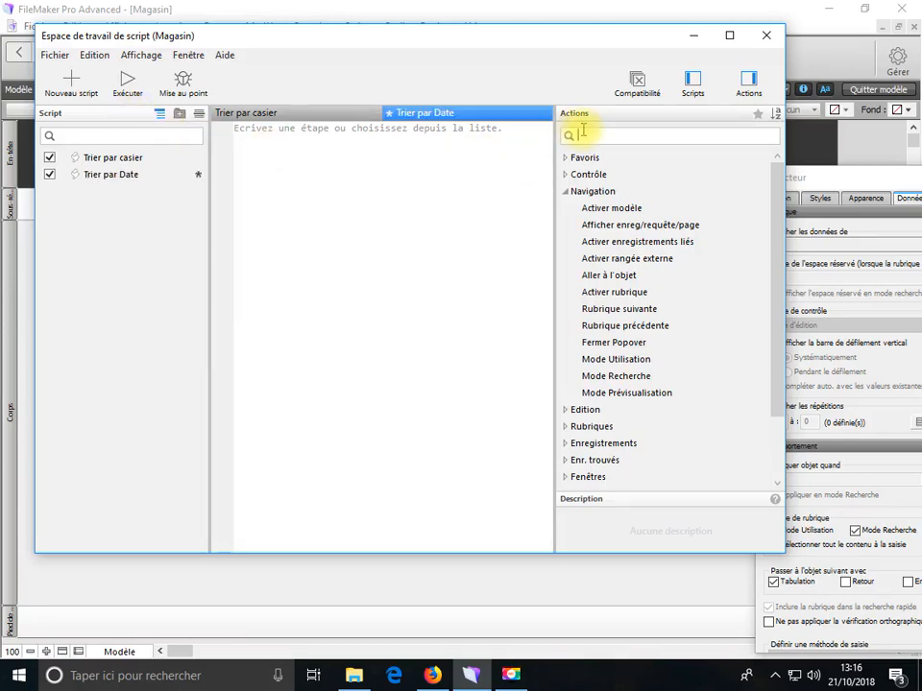
pyautogui.write('tr')
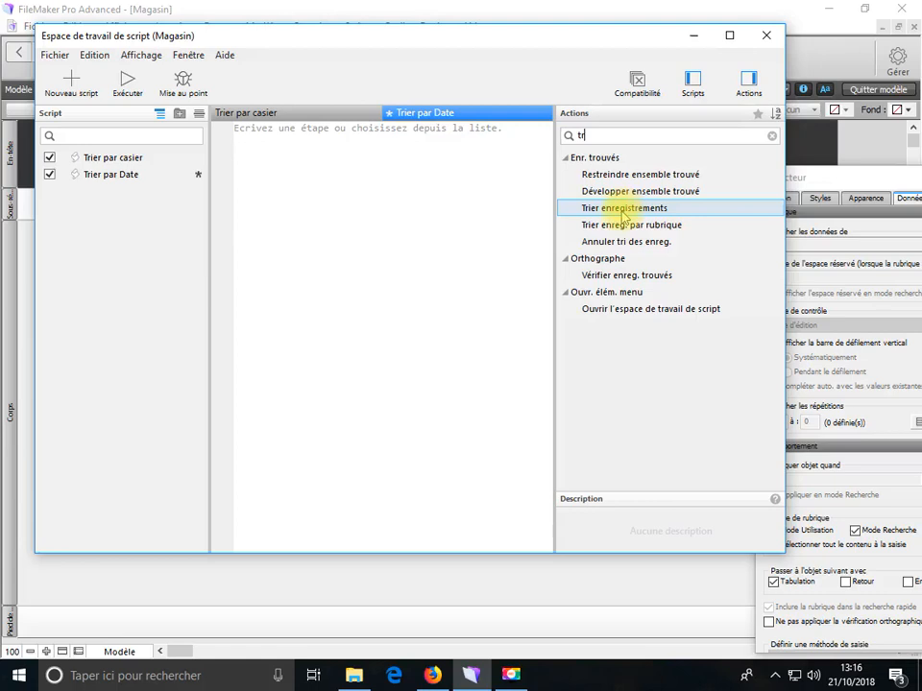
pyautogui.doubleClick(624, 208)
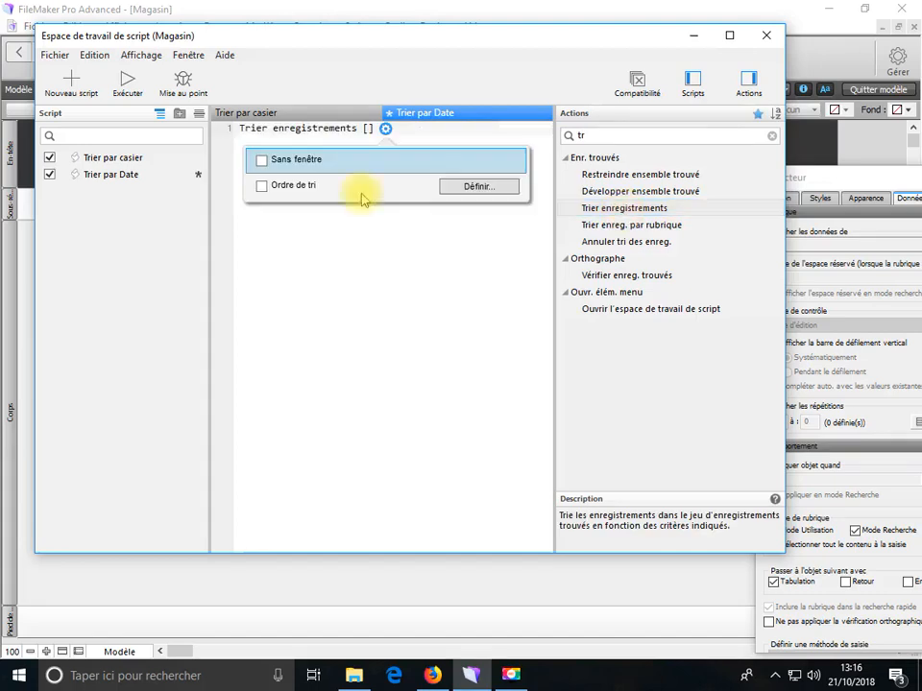
pyautogui.click(285, 186)
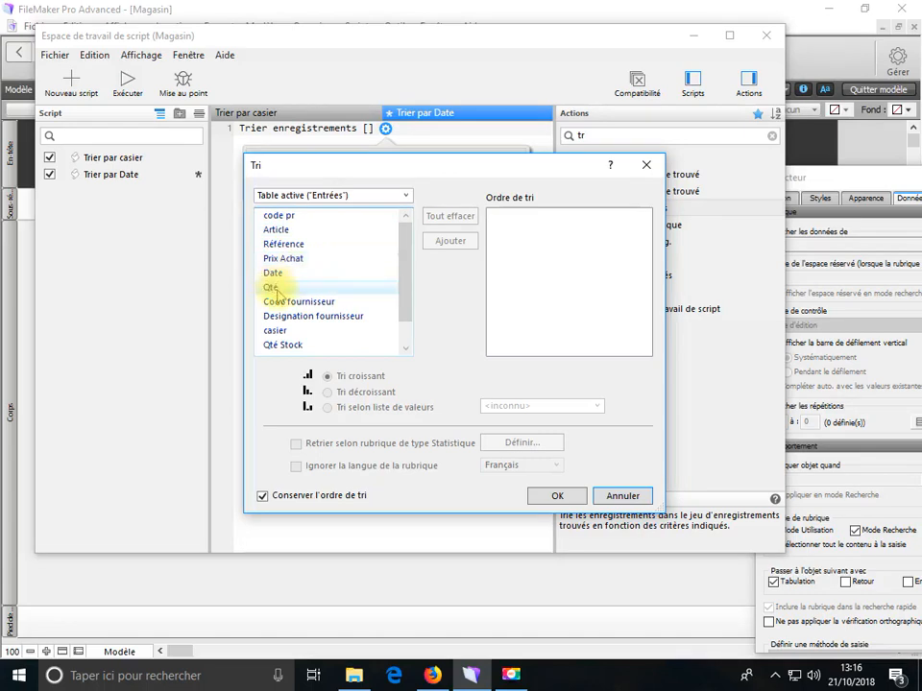
pyautogui.doubleClick(274, 273)
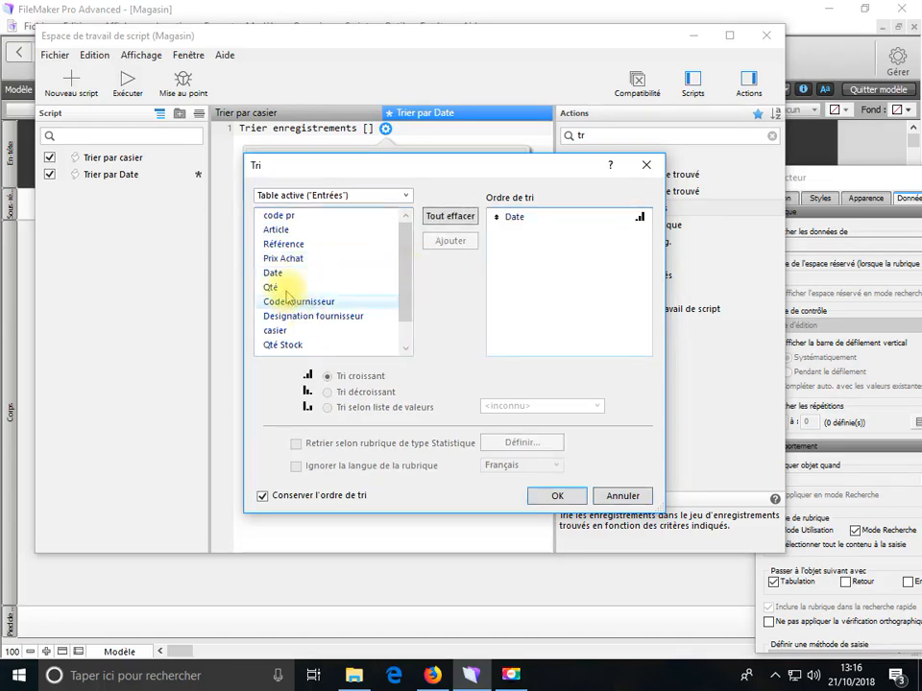
pyautogui.click(278, 215)
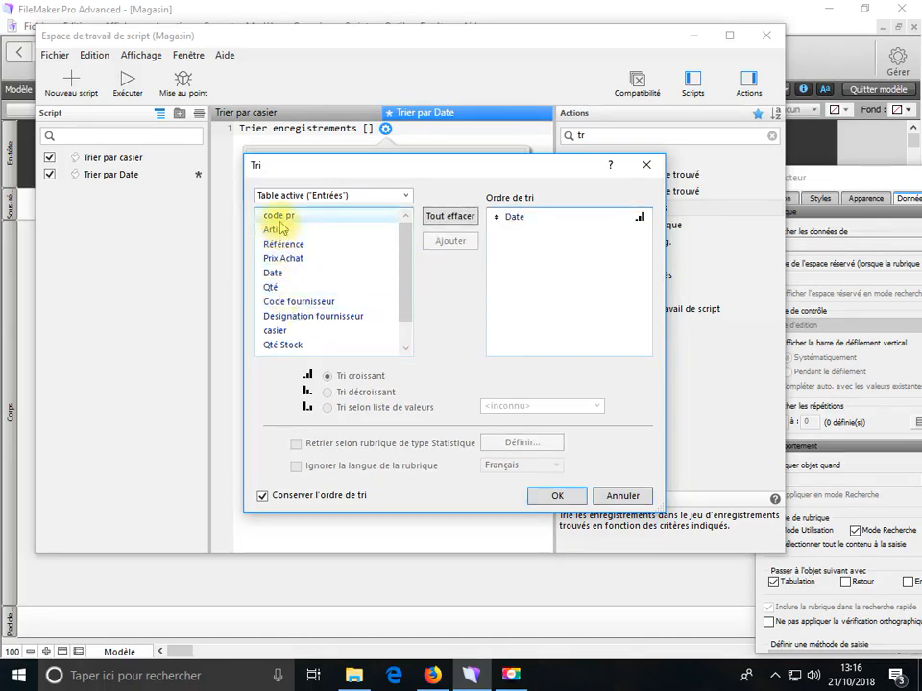
pyautogui.click(450, 241)
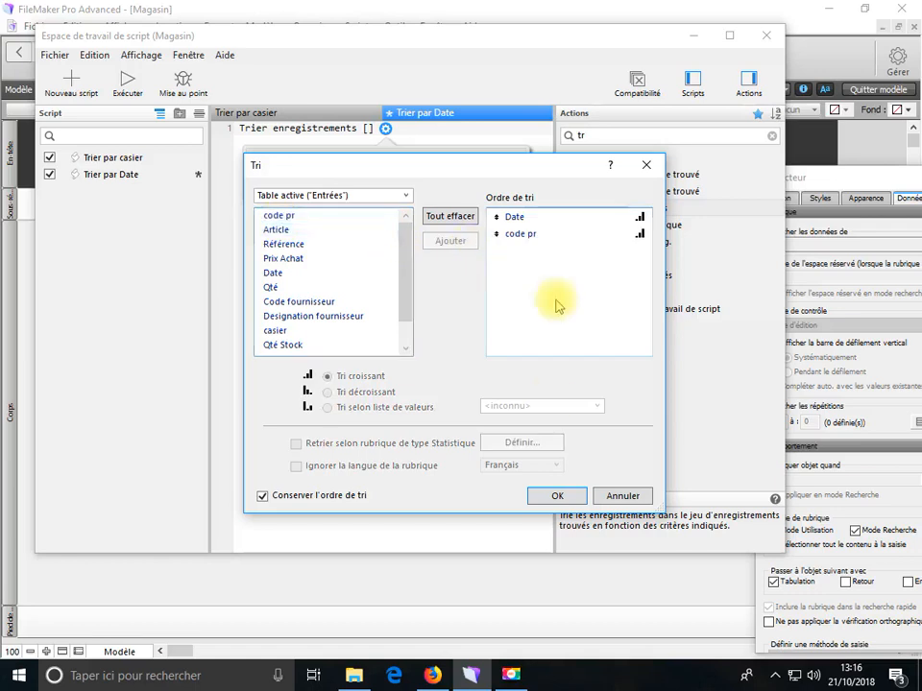
pyautogui.click(560, 493)
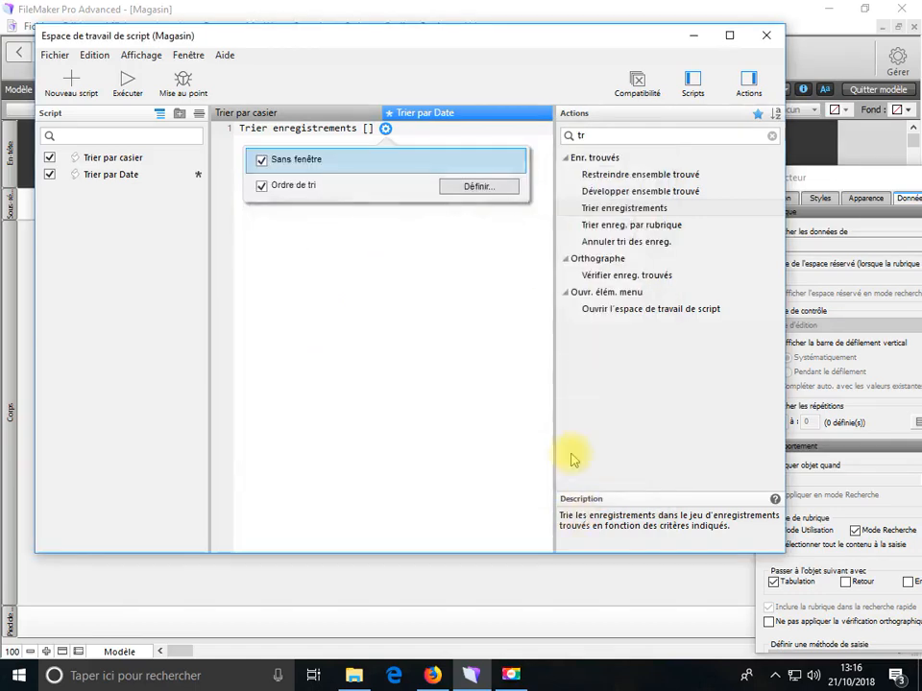
pyautogui.click(765, 35)
pyautogui.click(488, 374)
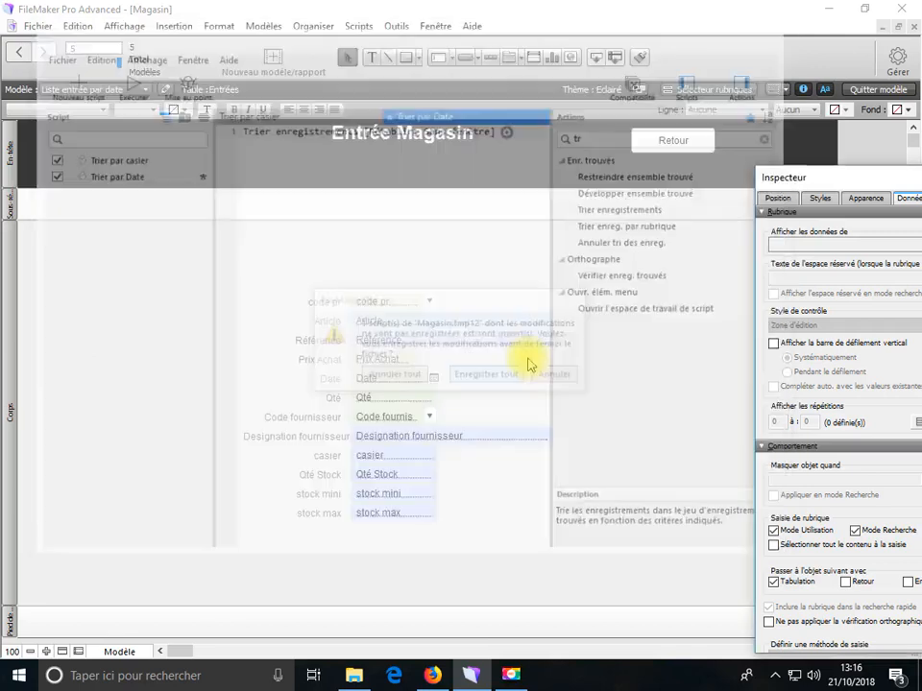
# - Reduce the height of the Retour button and duplicate it directly below the original in the header
pyautogui.click(651, 151)
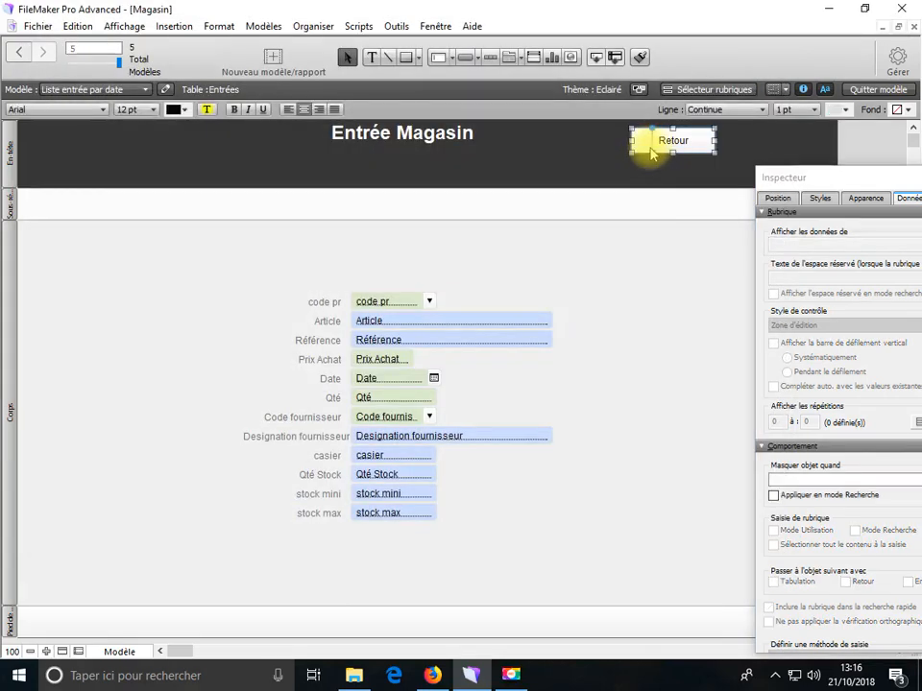
pyautogui.moveTo(673, 151)
pyautogui.mouseDown()
pyautogui.moveTo(667, 144)
pyautogui.moveTo(683, 161)
pyautogui.moveTo(679, 171)
pyautogui.mouseUp()
# - Relabel the duplicated button Trier par Date and set its action to Exécuter script with the Trier par Date script
pyautogui.doubleClick(670, 164)
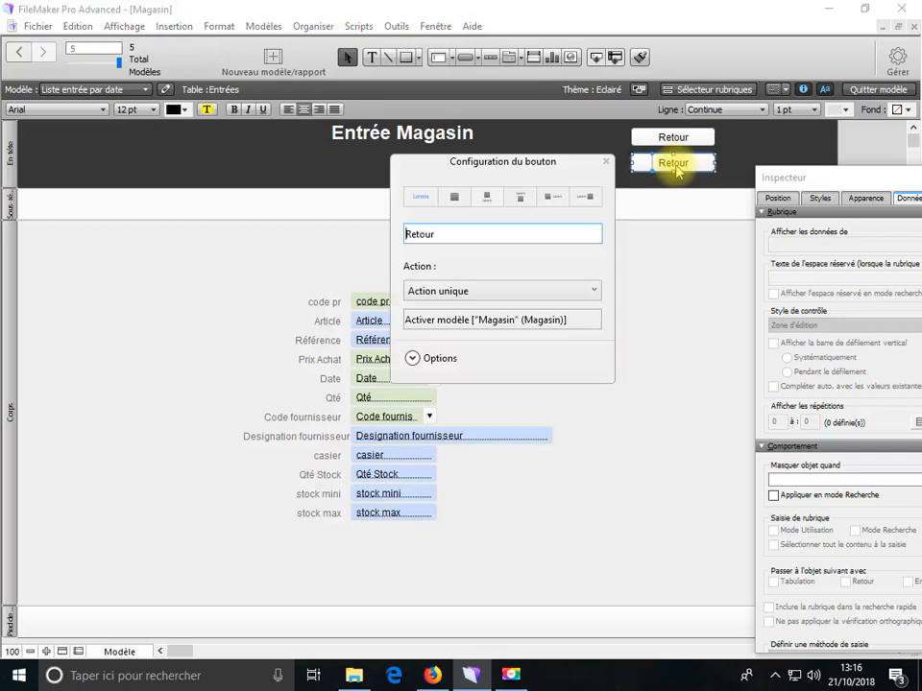
pyautogui.moveTo(438, 231); pyautogui.dragTo(342, 229)
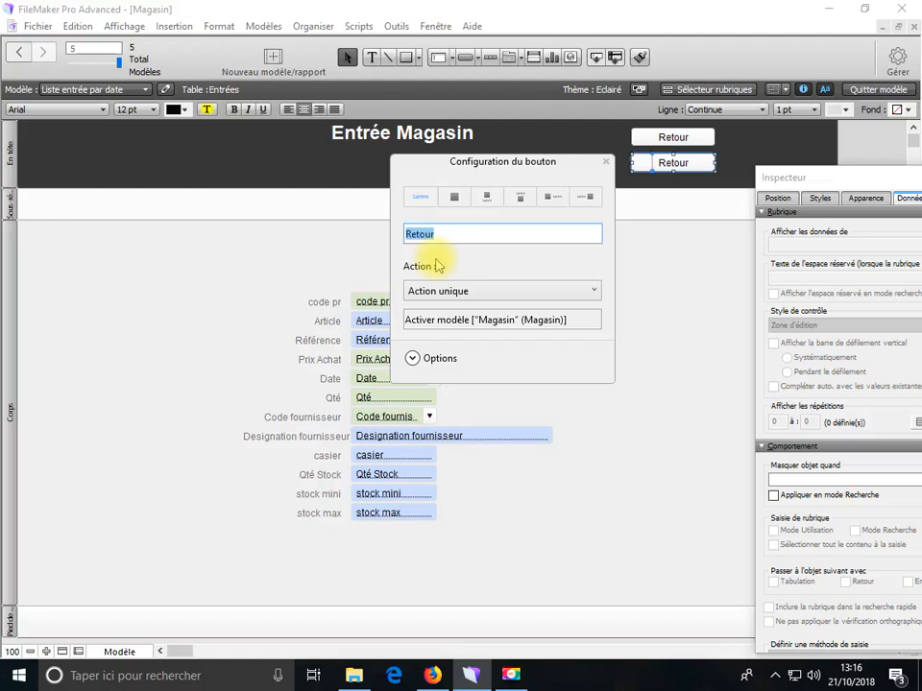
pyautogui.write('Trier')
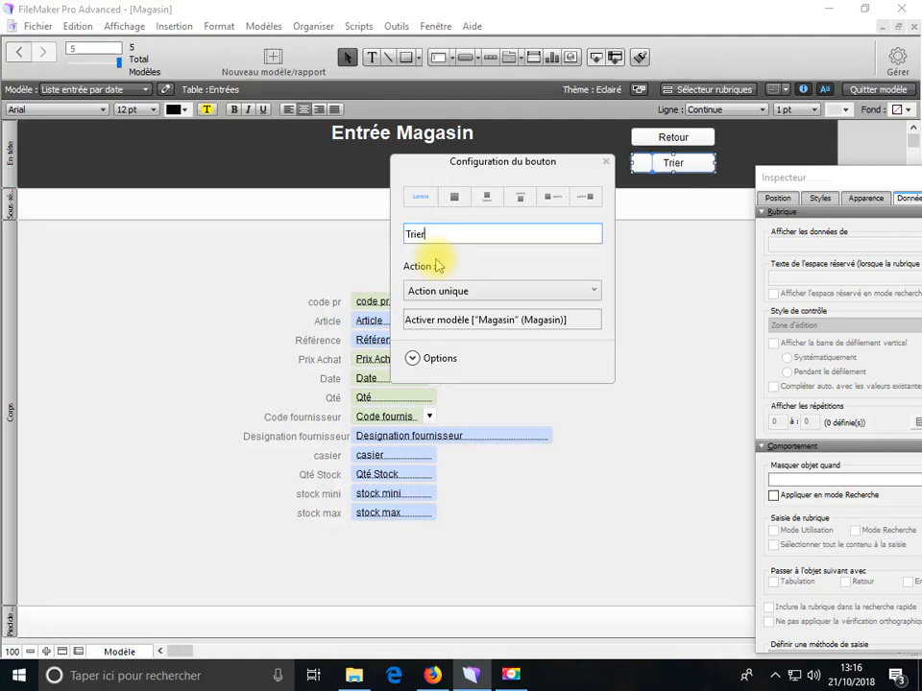
pyautogui.write(' par Date')
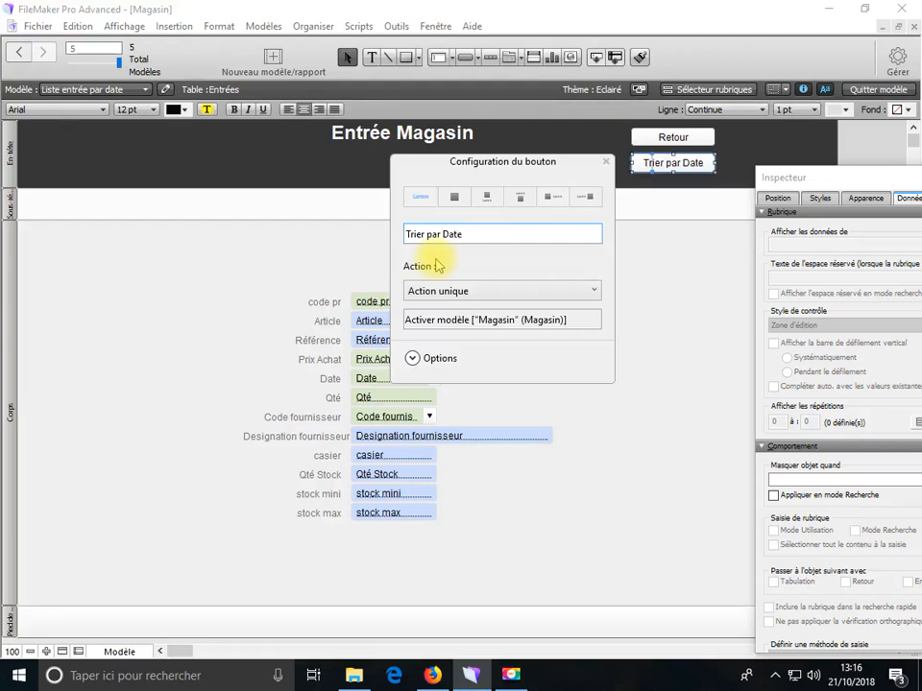
pyautogui.click(461, 323)
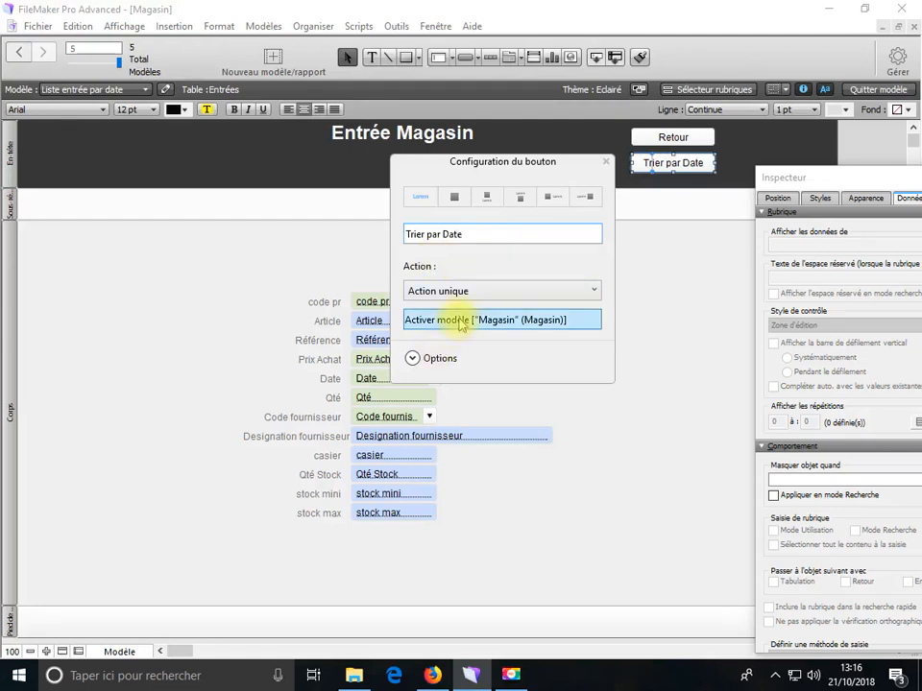
pyautogui.click(461, 293)
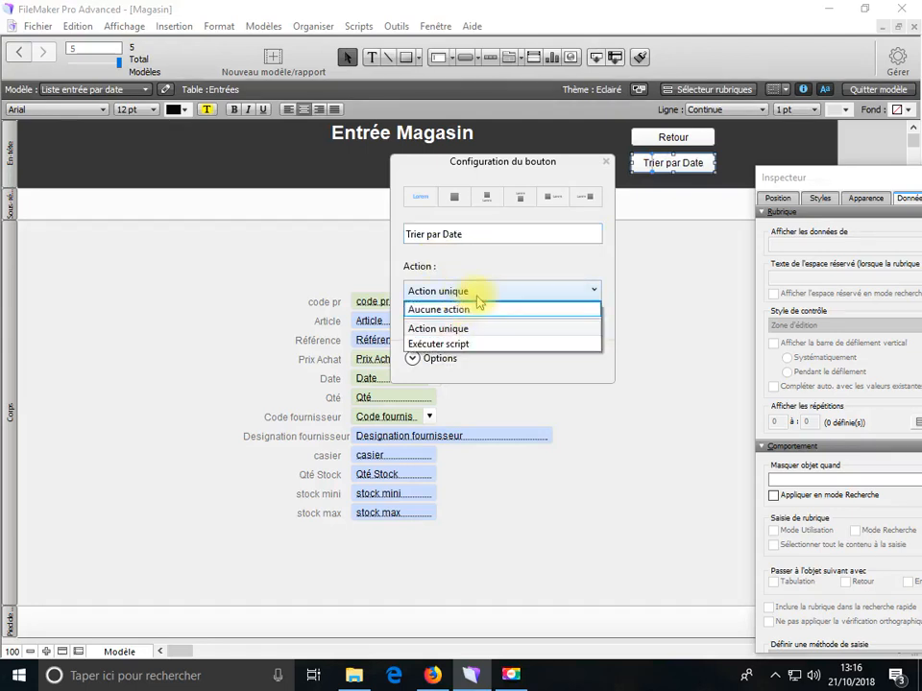
pyautogui.click(462, 346)
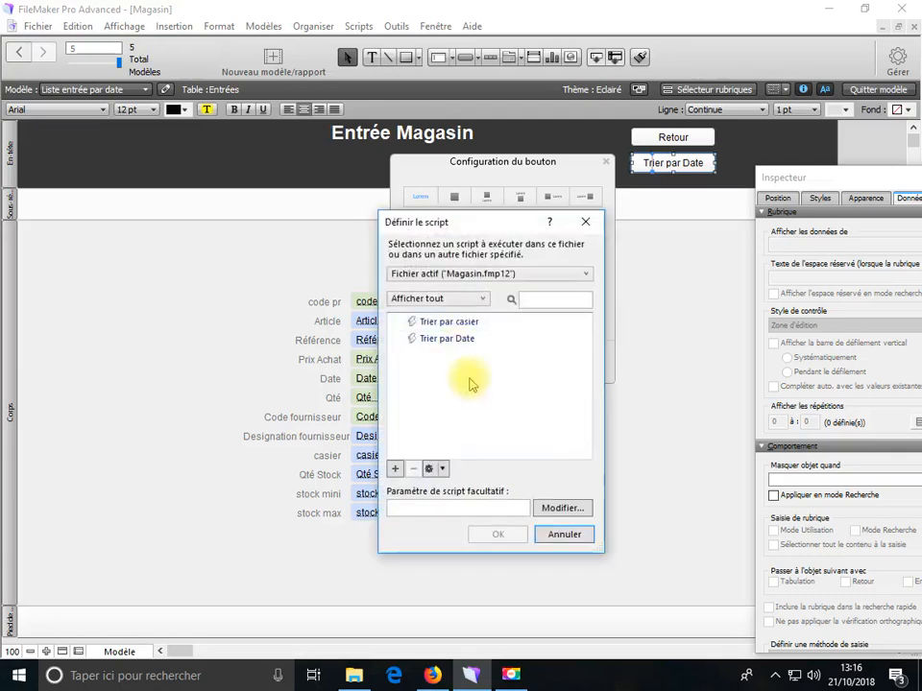
pyautogui.click(457, 339)
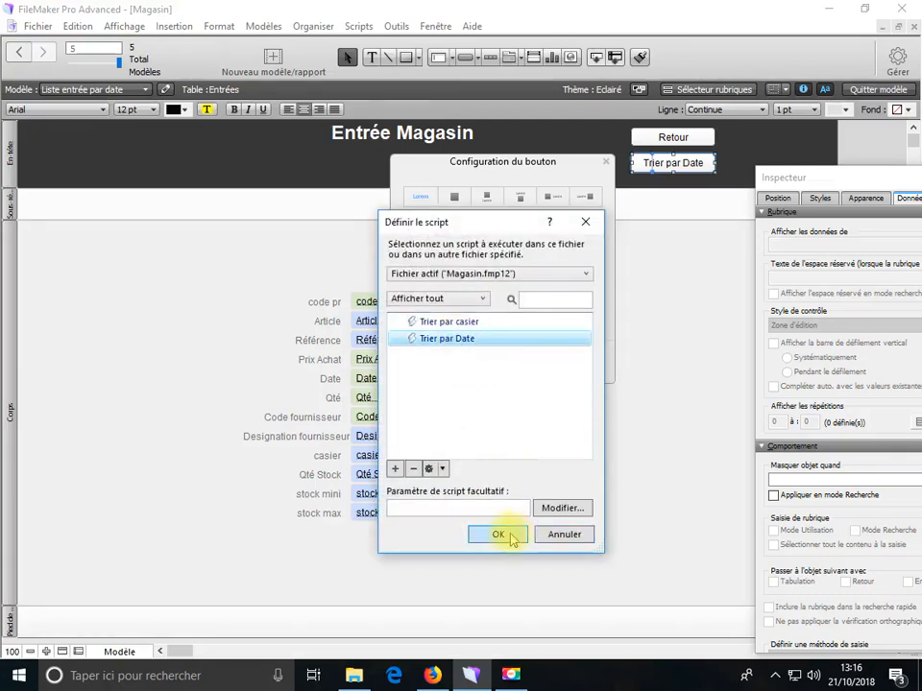
pyautogui.click(497, 534)
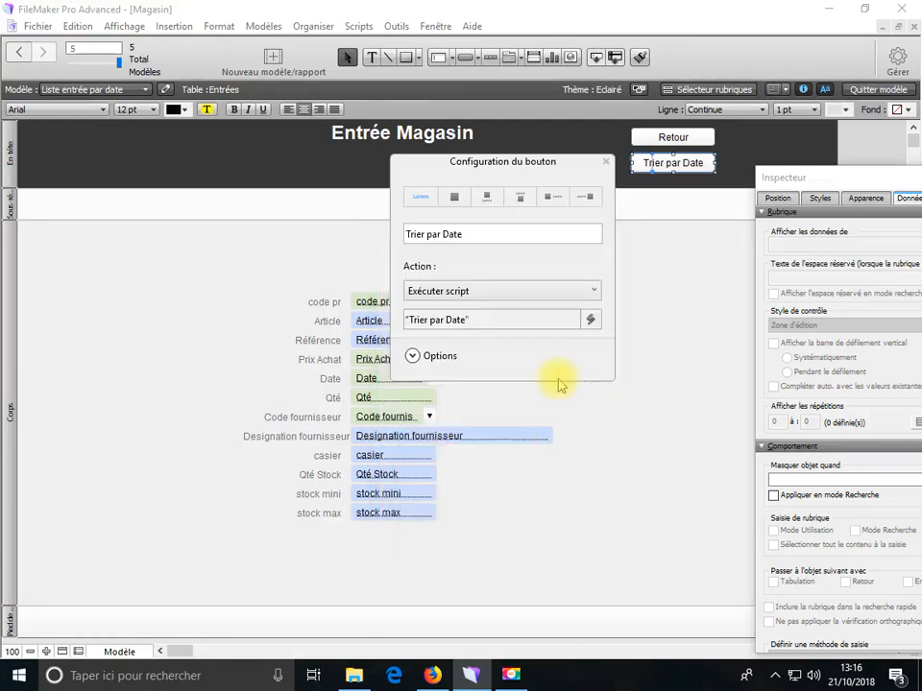
# - Give the Retour and Trier par Date buttons a light blue fill
pyautogui.click(686, 187)
pyautogui.click(681, 139)
pyautogui.rightClick(681, 139)
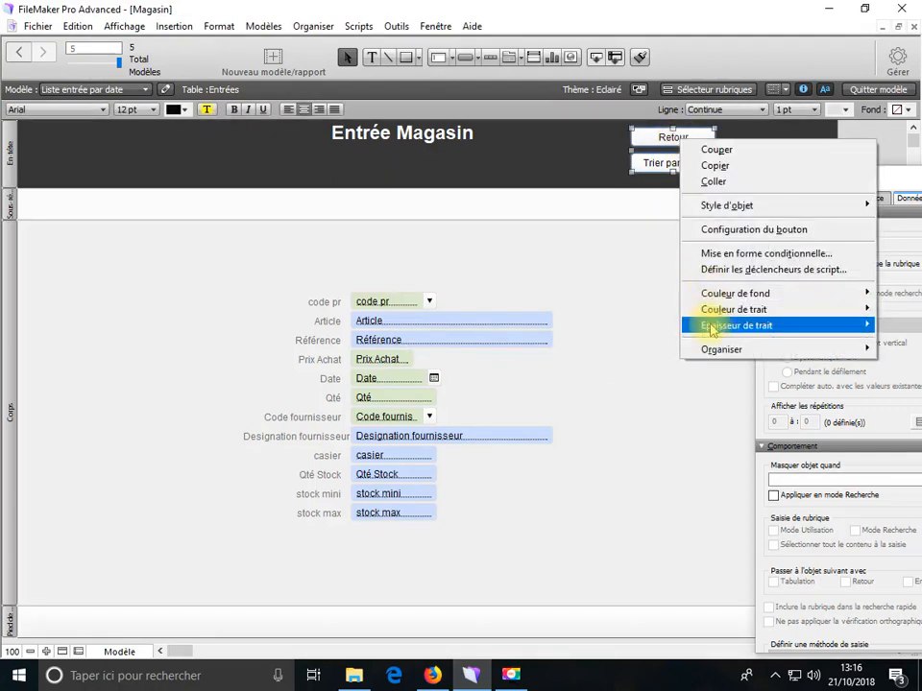
pyautogui.moveTo(711, 300)
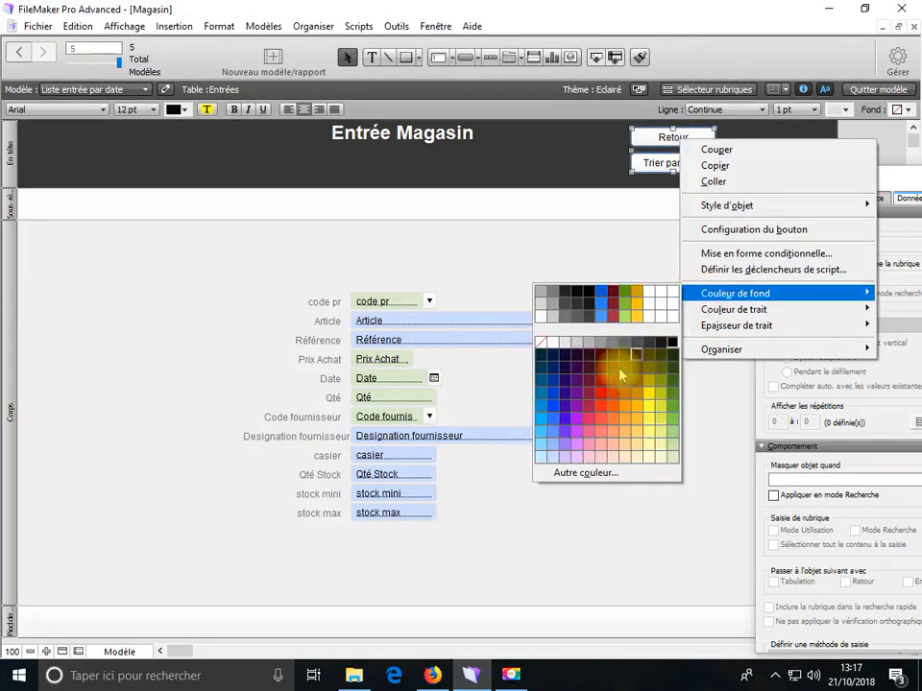
pyautogui.click(553, 461)
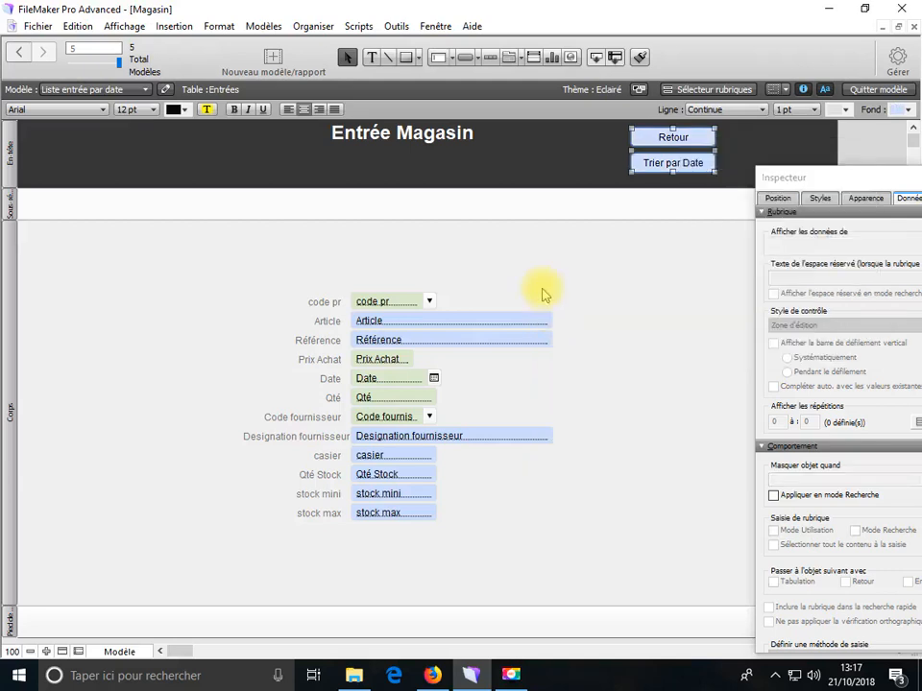
pyautogui.click(544, 291)
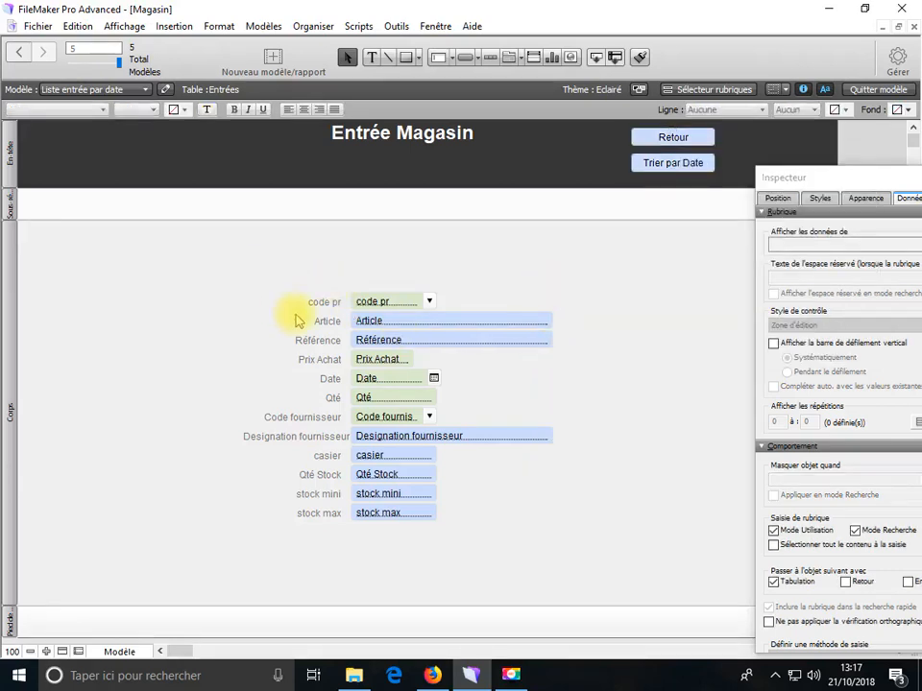
# - Move the Date field into the sub-summary part and the code pr field to the body's upper edge, with the code pr label in the header
pyautogui.moveTo(375, 386); pyautogui.dragTo(44, 207)
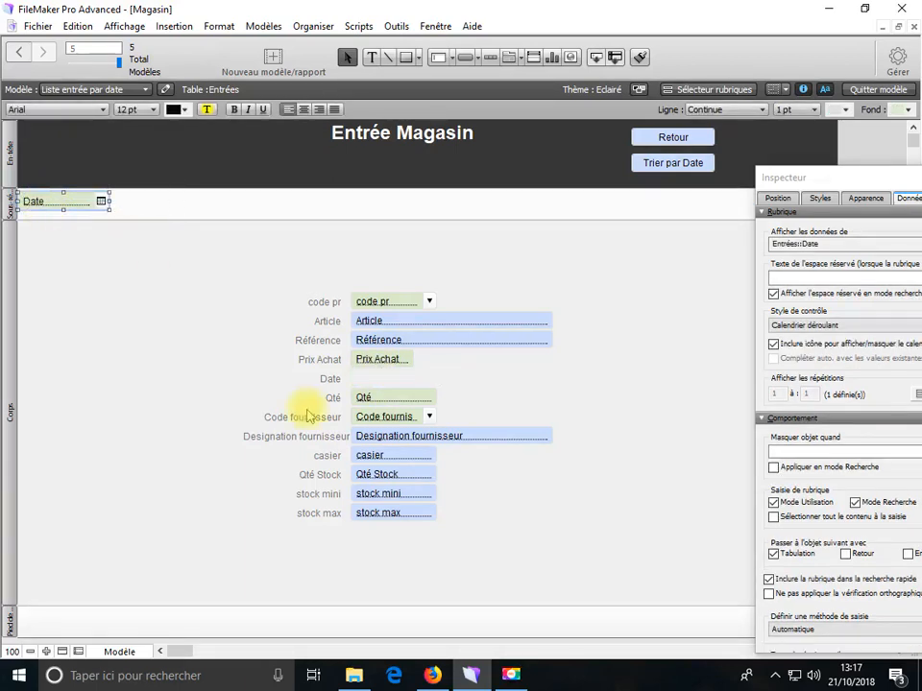
pyautogui.click(331, 380)
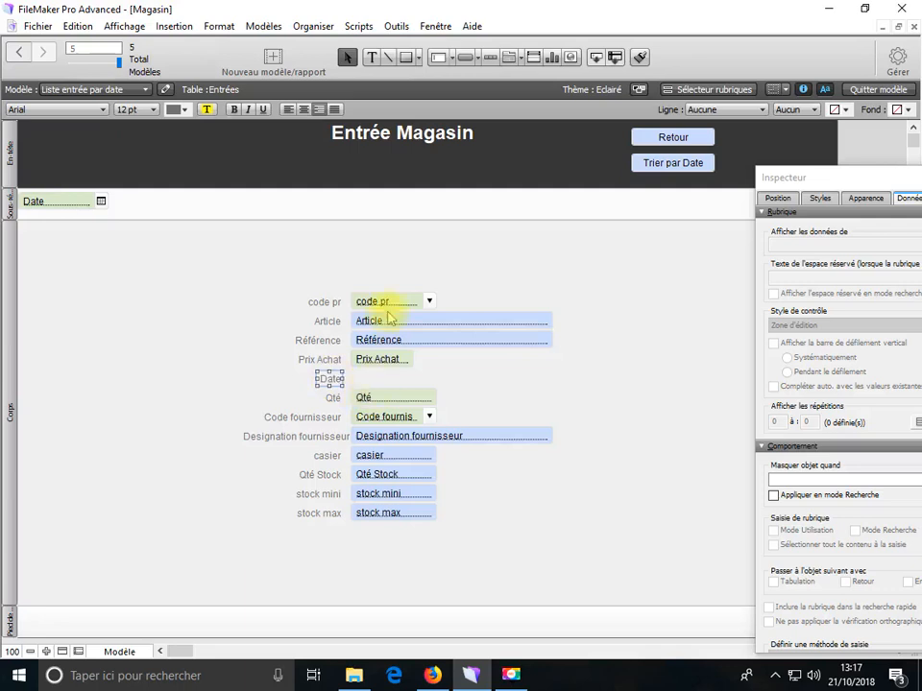
pyautogui.moveTo(360, 300); pyautogui.dragTo(115, 238)
pyautogui.moveTo(323, 304); pyautogui.dragTo(144, 176)
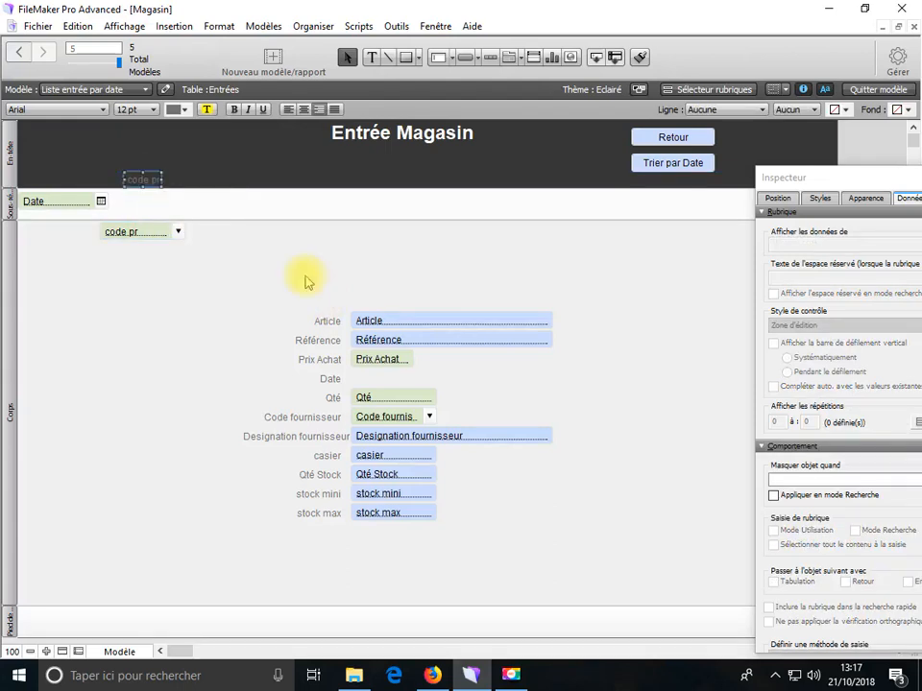
# - Line up the Article and Référence fields in the body row after code pr and narrow both
pyautogui.moveTo(373, 327); pyautogui.dragTo(207, 232)
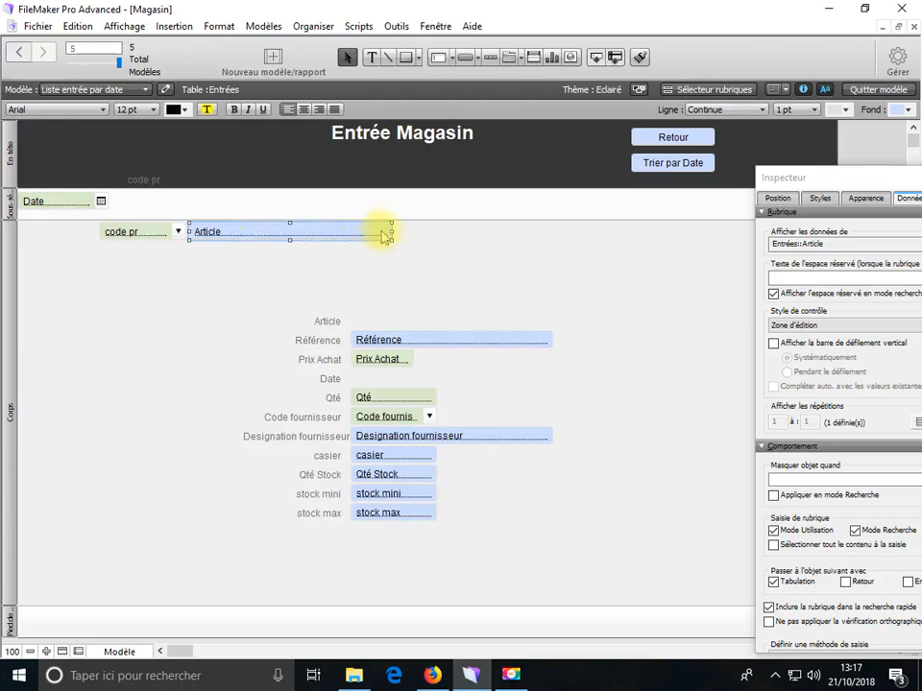
pyautogui.moveTo(391, 232); pyautogui.dragTo(329, 231)
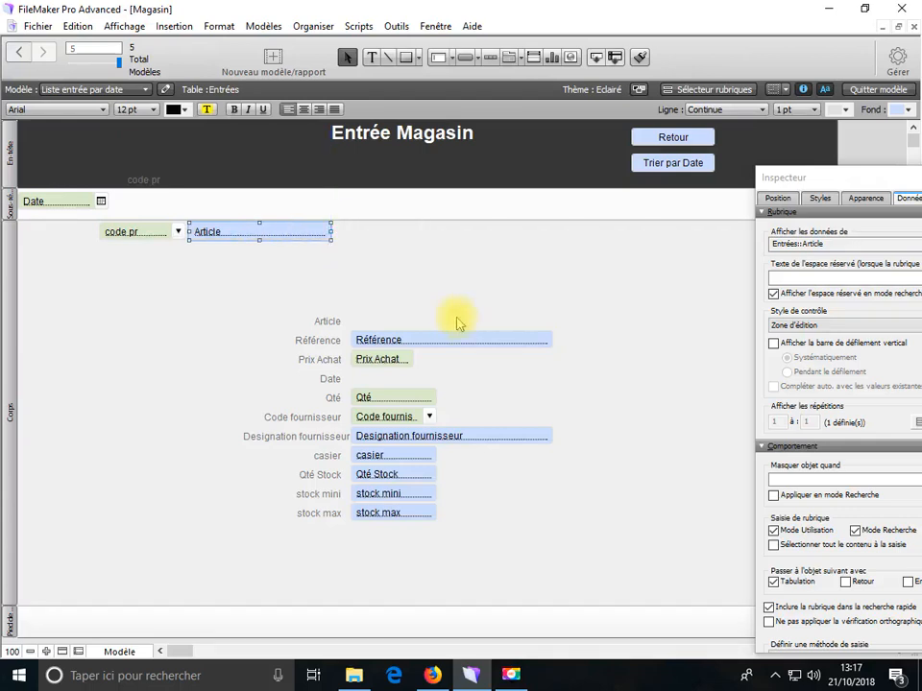
pyautogui.moveTo(436, 342); pyautogui.dragTo(423, 234)
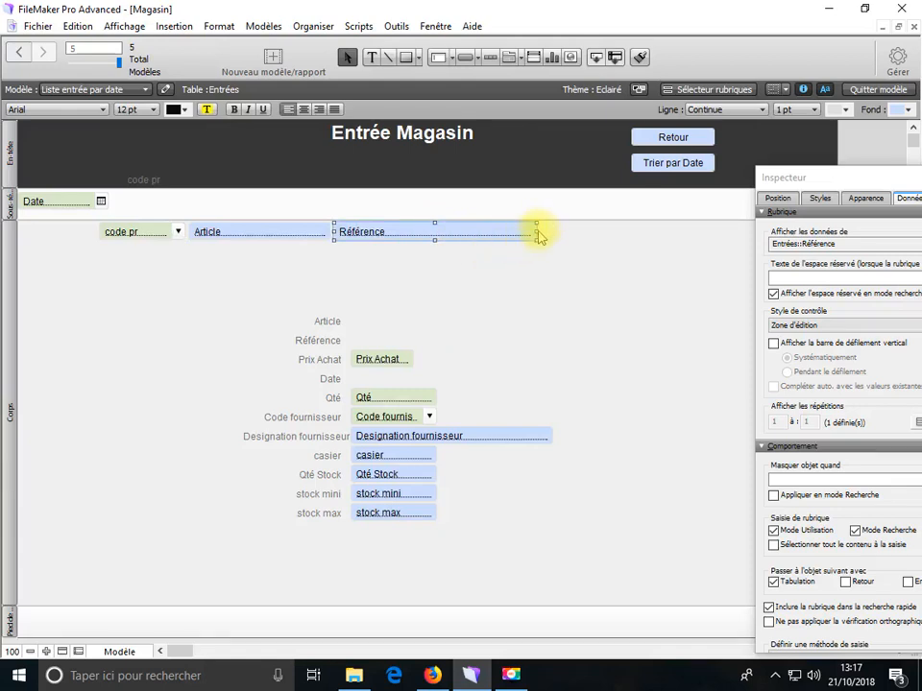
pyautogui.moveTo(536, 231); pyautogui.dragTo(414, 231)
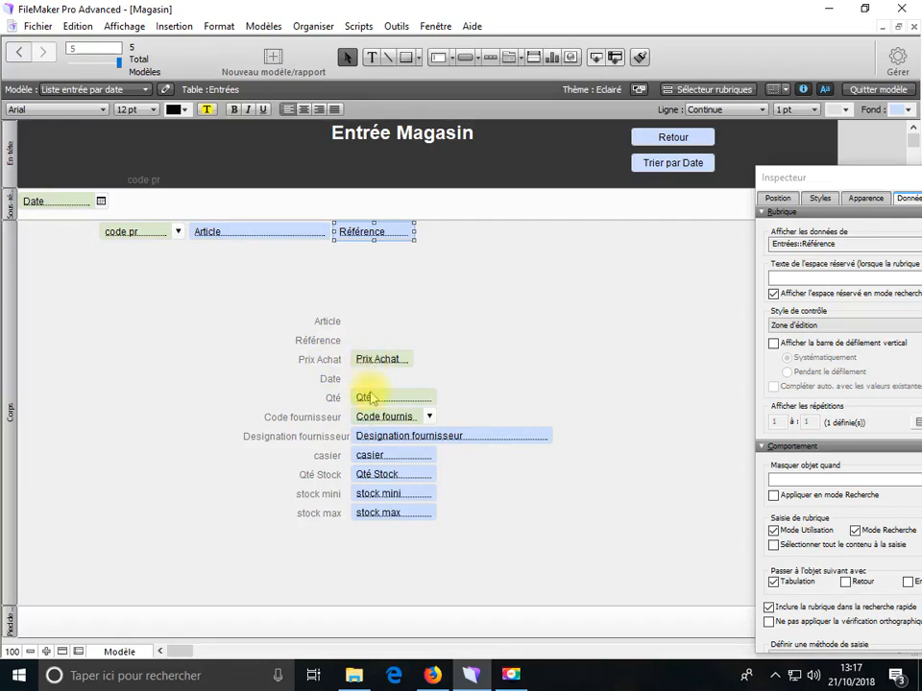
# - Add narrowed Qté and Prix Achat fields to the body row after Référence, with their labels above them in the header
pyautogui.moveTo(377, 406); pyautogui.dragTo(457, 231)
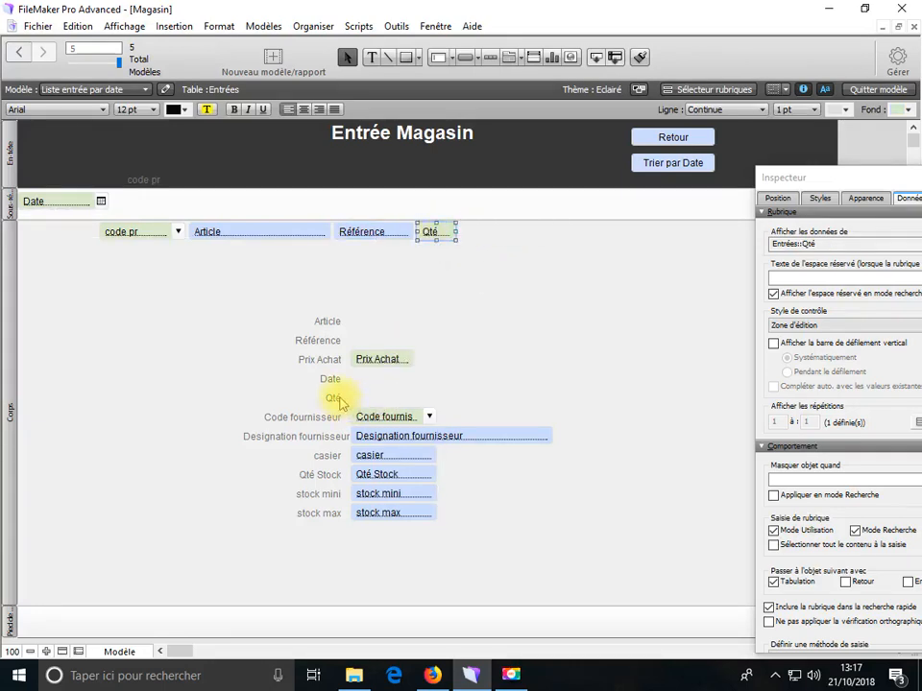
pyautogui.moveTo(430, 173); pyautogui.dragTo(438, 182)
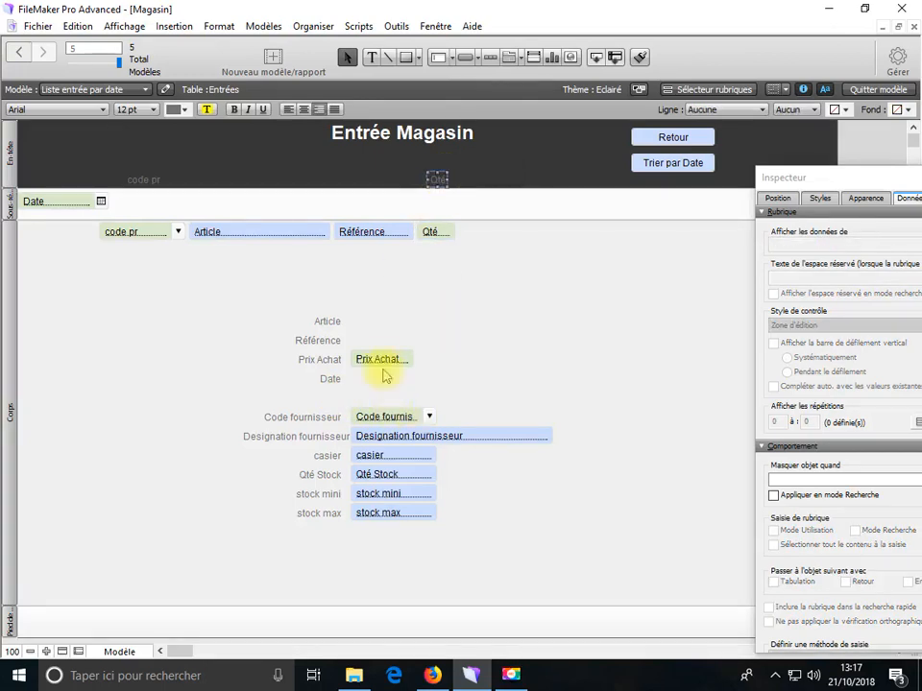
pyautogui.moveTo(391, 351); pyautogui.dragTo(489, 237)
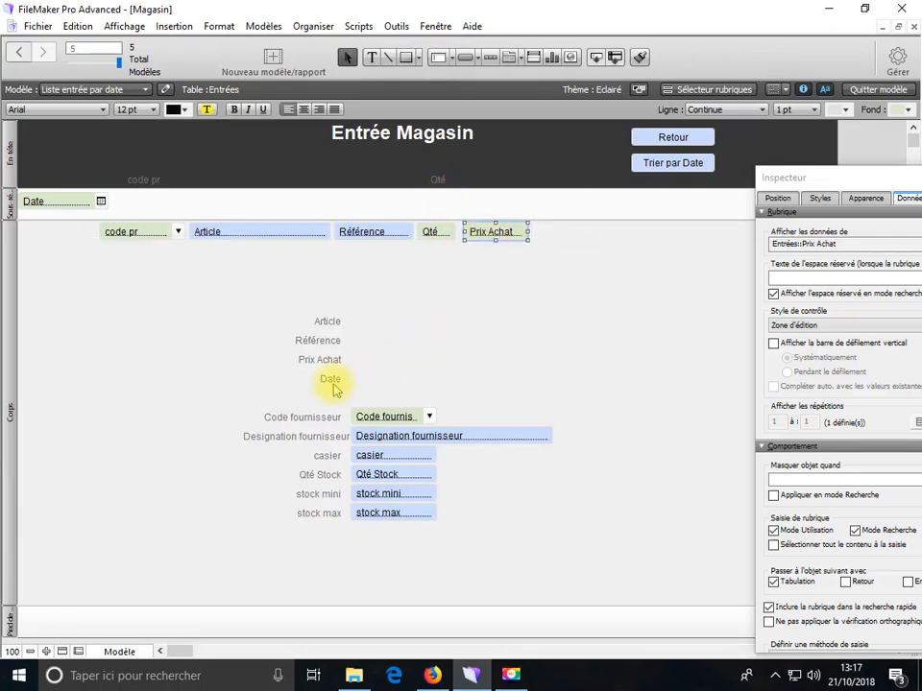
pyautogui.moveTo(327, 367); pyautogui.dragTo(499, 189)
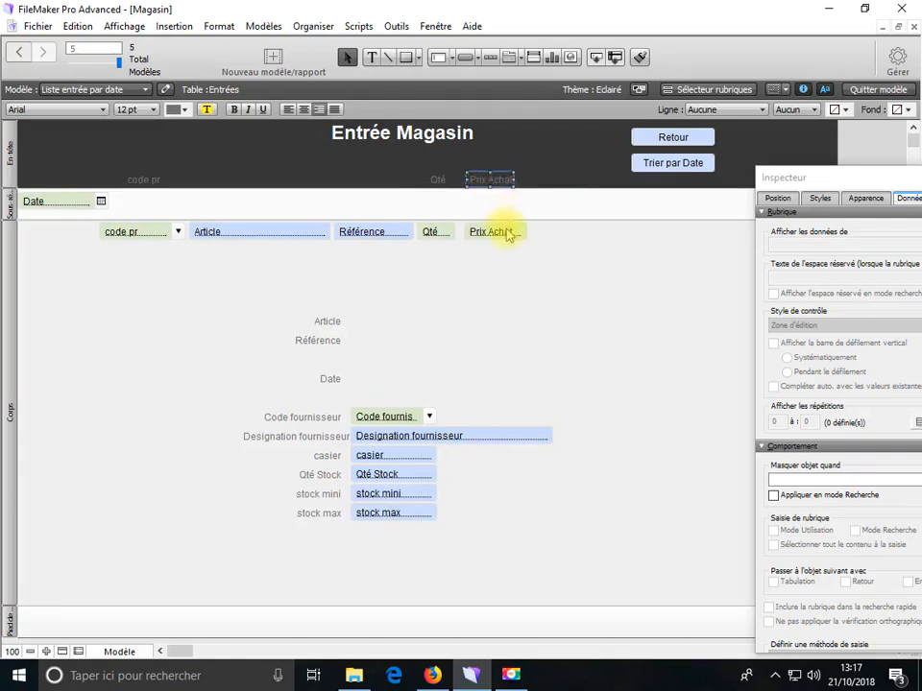
pyautogui.click(509, 232)
pyautogui.moveTo(527, 231); pyautogui.dragTo(514, 232)
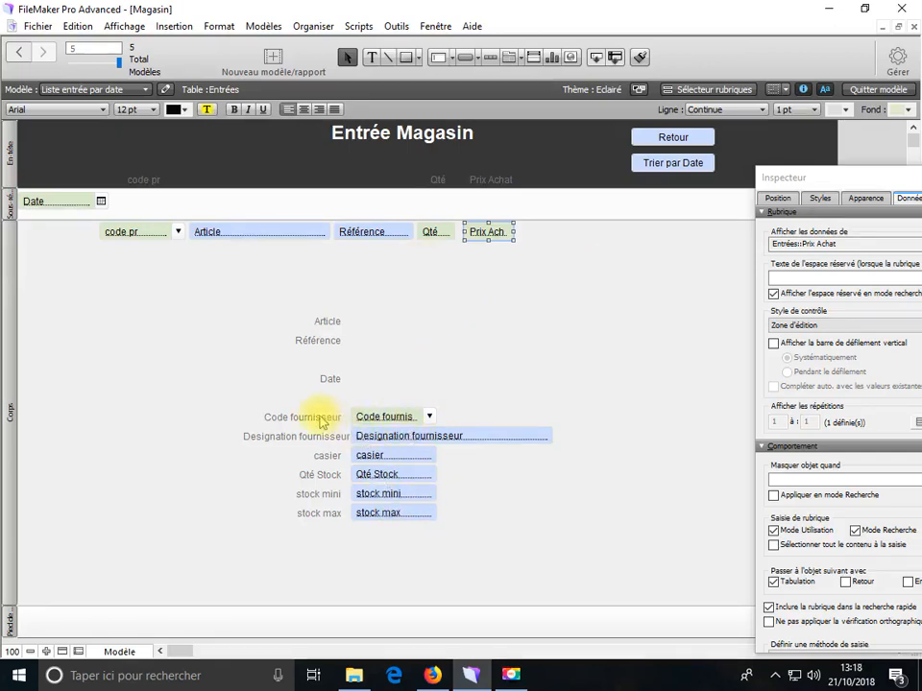
# - Try the Code fournisseur field and label after Prix Achat, then delete both from the layout
pyautogui.moveTo(320, 423); pyautogui.dragTo(593, 182)
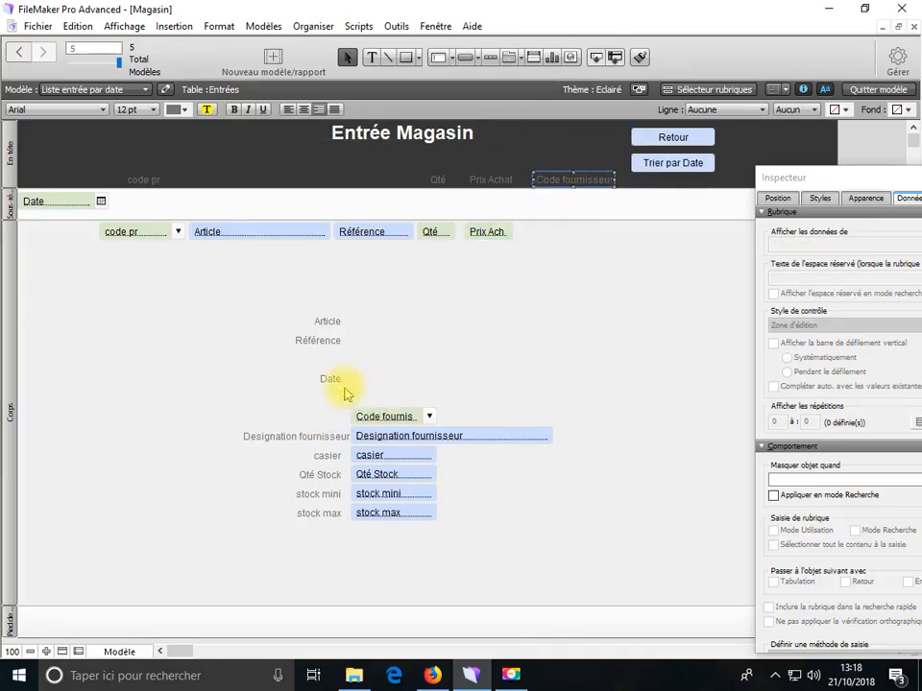
pyautogui.moveTo(381, 423); pyautogui.dragTo(592, 232)
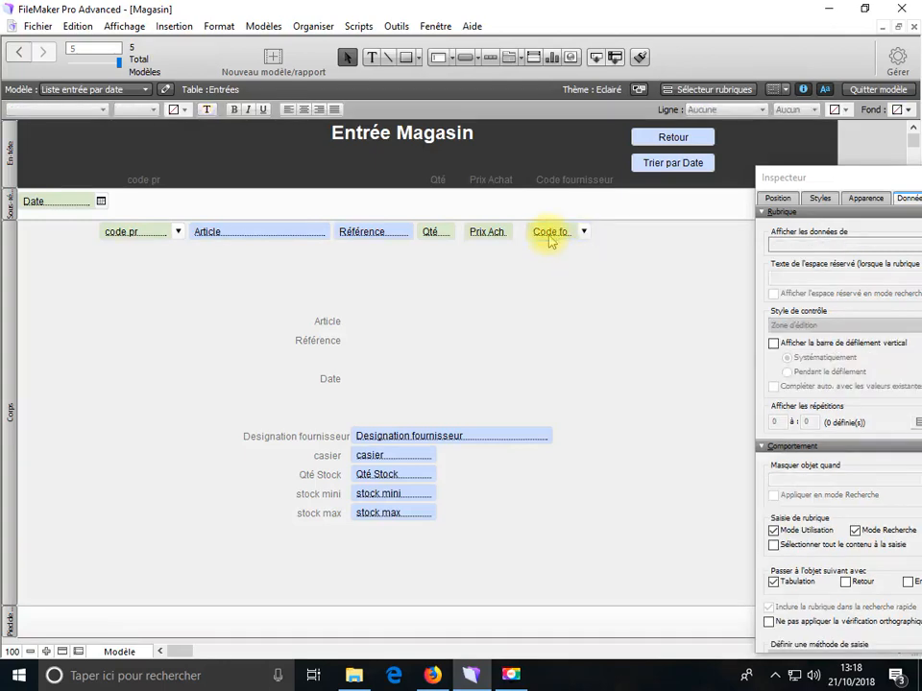
pyautogui.press('Delete')
pyautogui.click(560, 182)
pyautogui.press('Delete')
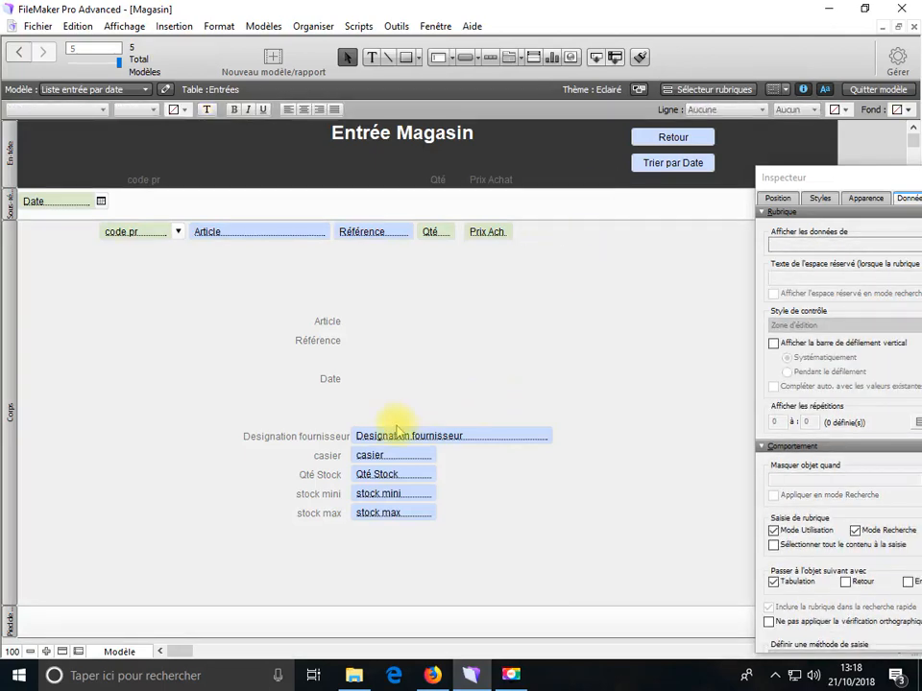
# - Place the Designation fournisseur field beside Prix Achat, narrow it, and shorten its label to fournisseur
pyautogui.moveTo(397, 441); pyautogui.dragTo(562, 237)
pyautogui.moveTo(719, 231); pyautogui.dragTo(608, 231)
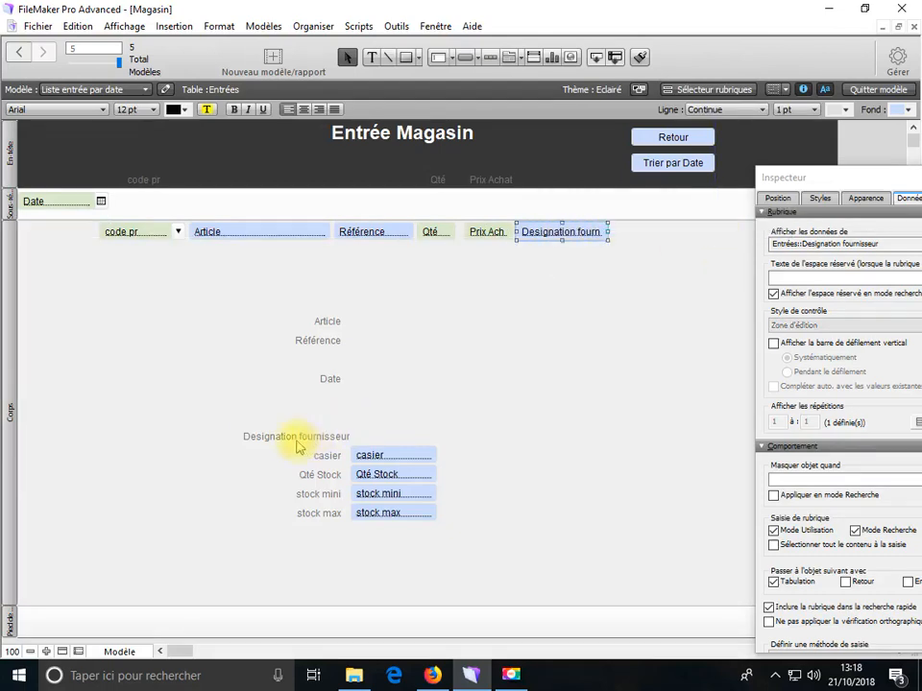
pyautogui.click(297, 438)
pyautogui.doubleClick(297, 438)
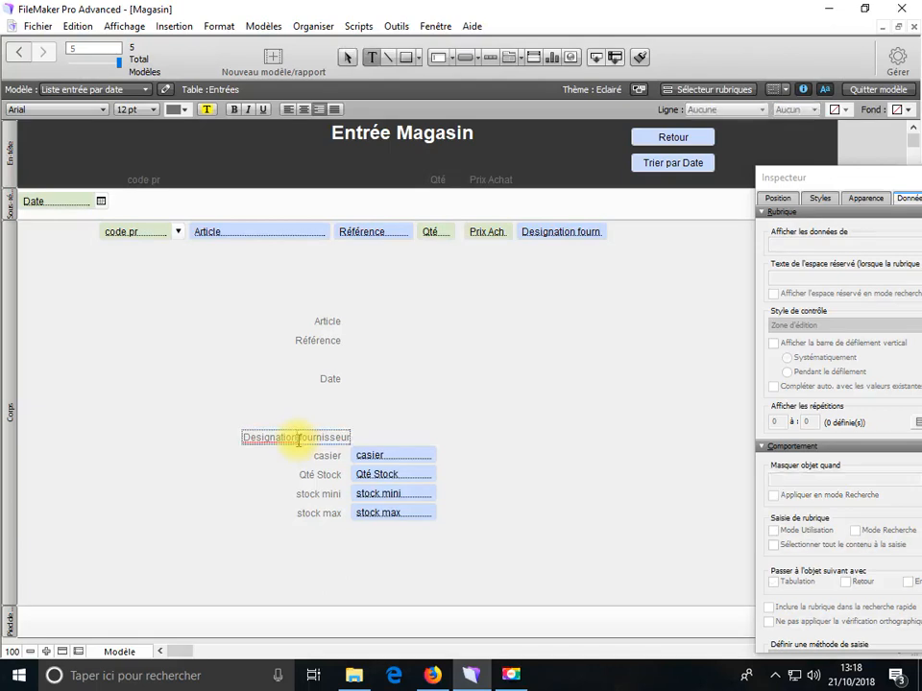
pyautogui.moveTo(298, 438); pyautogui.dragTo(196, 438)
pyautogui.press('BackSpace')
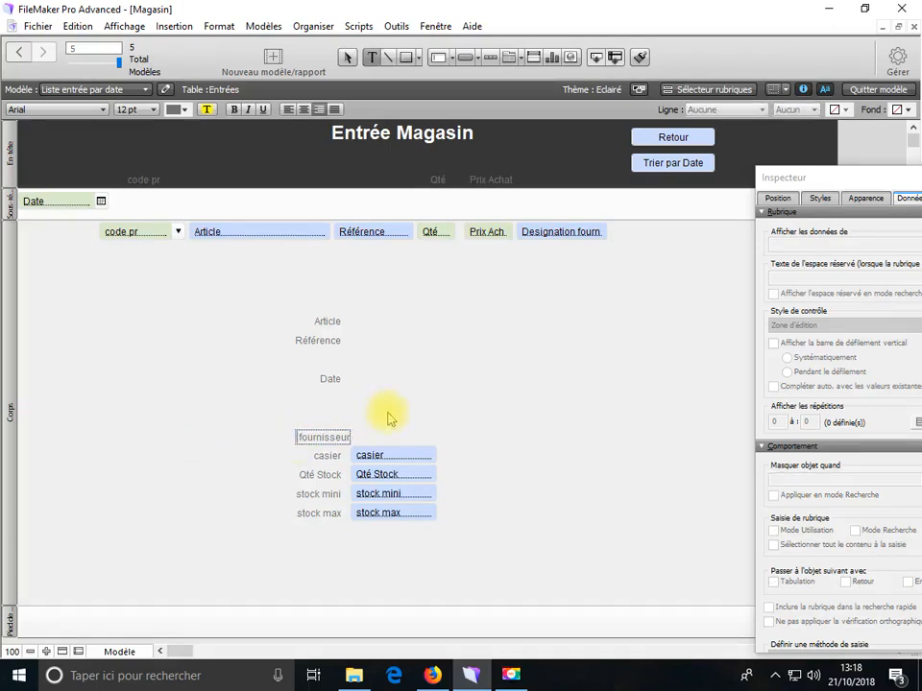
pyautogui.press('Escape')
# - Move the fournisseur label into the header above its field and arrange the Trier par Date and Retour buttons side by side above the labels
pyautogui.moveTo(332, 439); pyautogui.dragTo(564, 180)
pyautogui.moveTo(654, 136); pyautogui.dragTo(626, 137)
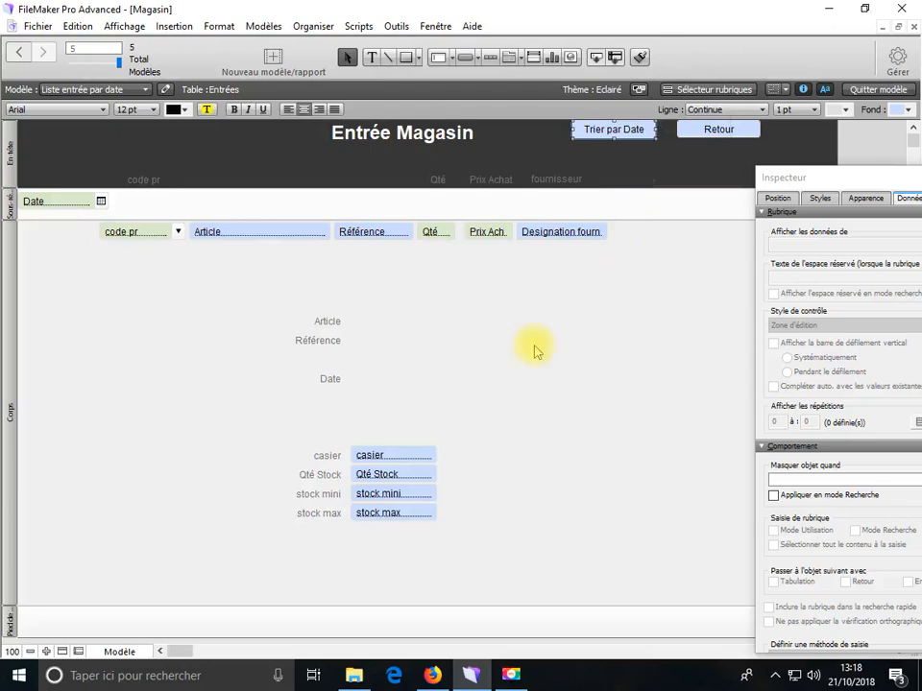
# - Place the narrowed casier field at the end of the body row with its label in the header, and delete the leftover fields and labels
pyautogui.moveTo(370, 459); pyautogui.dragTo(633, 240)
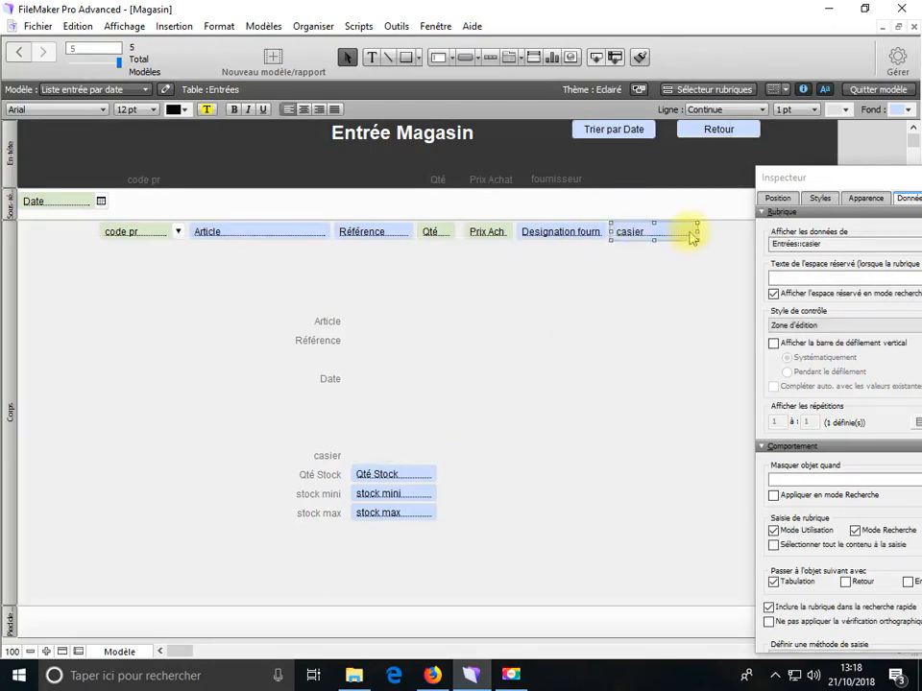
pyautogui.moveTo(699, 231); pyautogui.dragTo(644, 231)
pyautogui.moveTo(336, 459); pyautogui.dragTo(641, 182)
pyautogui.moveTo(477, 537); pyautogui.dragTo(268, 318)
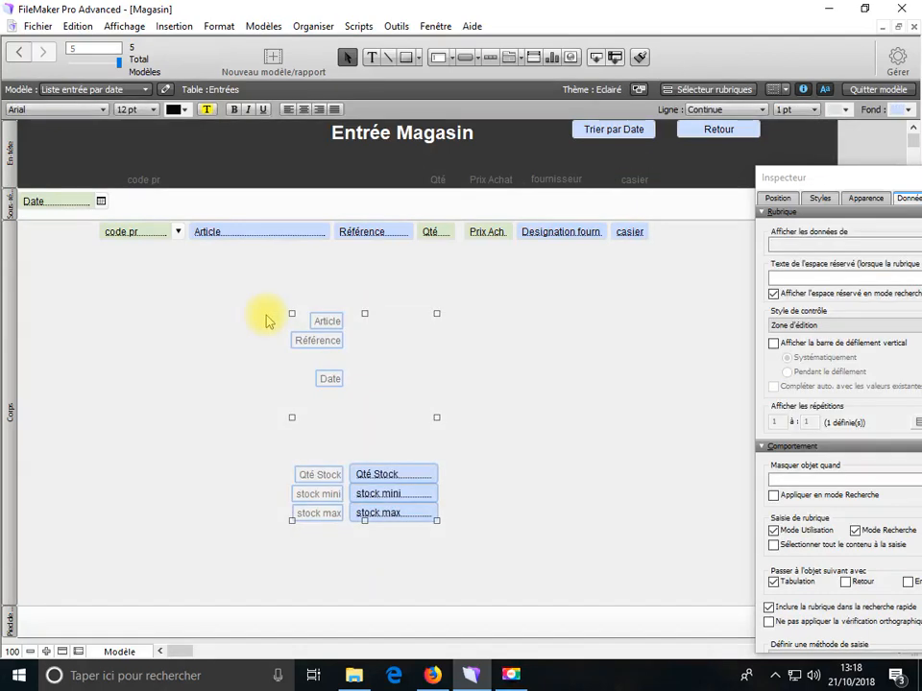
pyautogui.press('Delete')
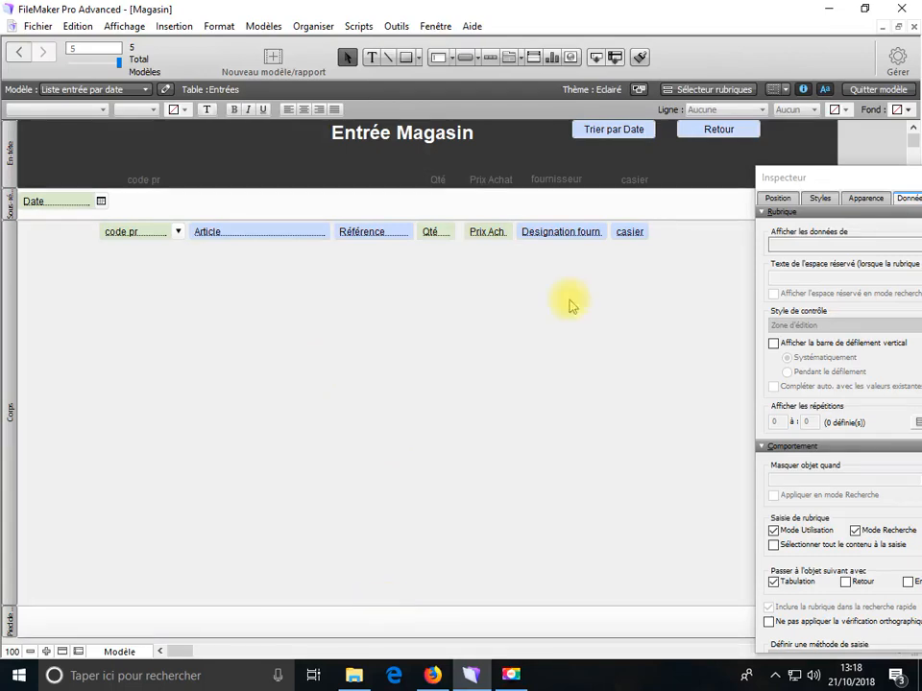
# - Change the text colour of all the header column labels to white and save the layout, returning to Utilisation mode
pyautogui.moveTo(663, 179); pyautogui.dragTo(110, 188)
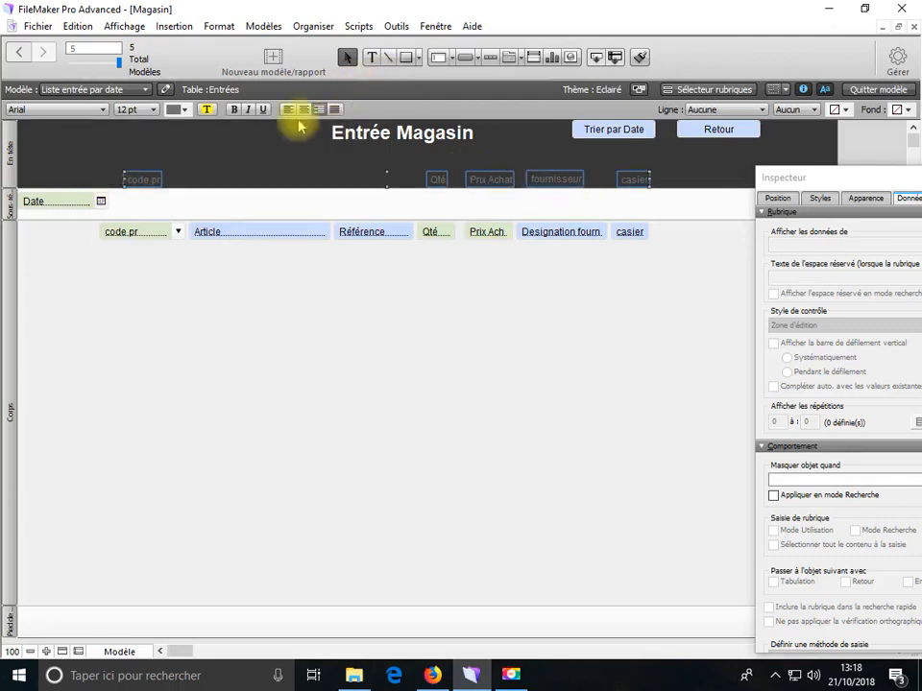
pyautogui.click(181, 109)
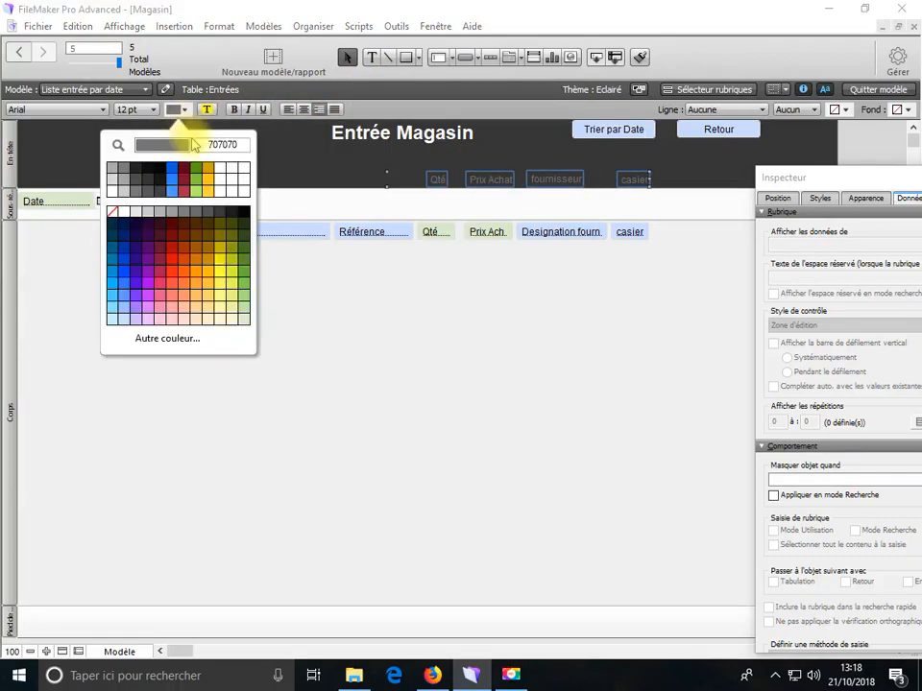
pyautogui.click(220, 169)
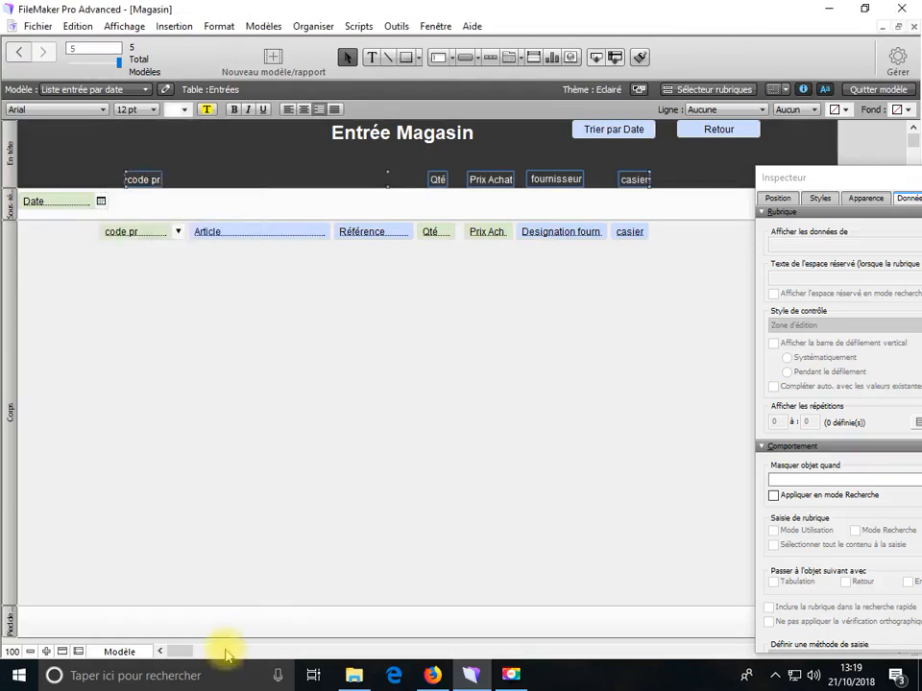
pyautogui.click(288, 517)
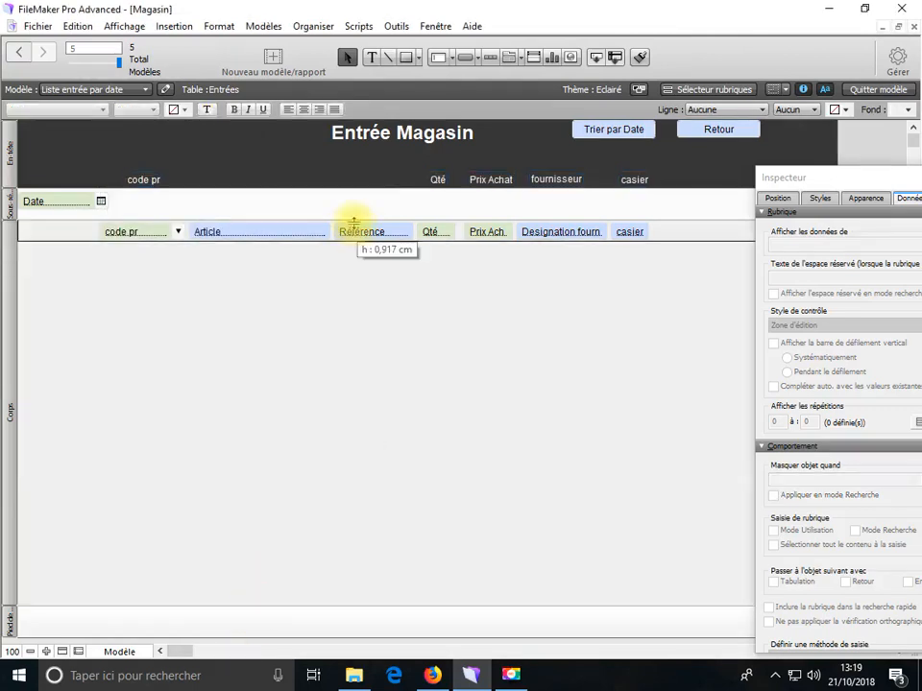
pyautogui.click(120, 652)
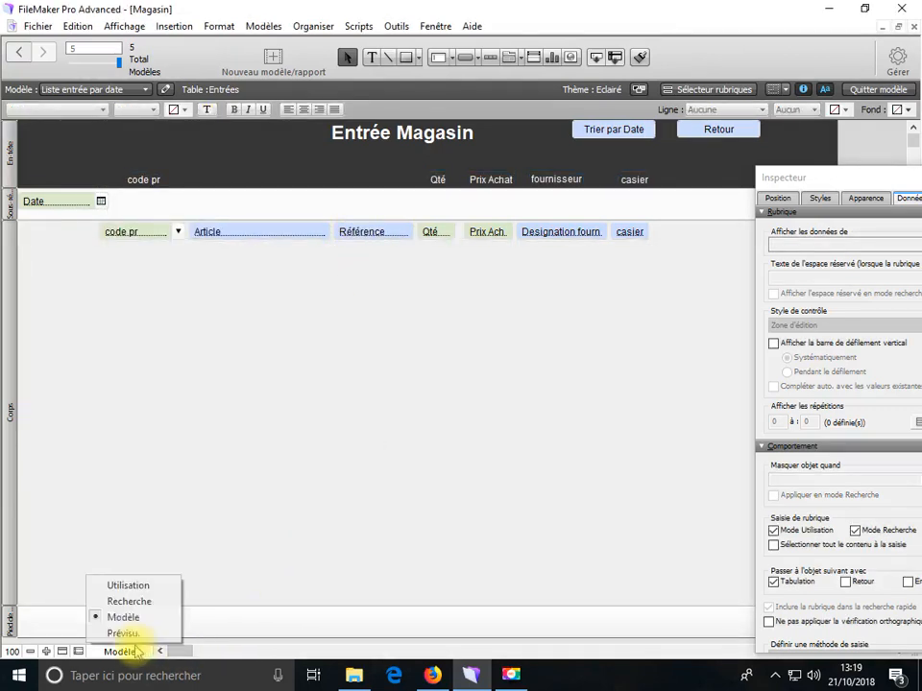
pyautogui.click(130, 587)
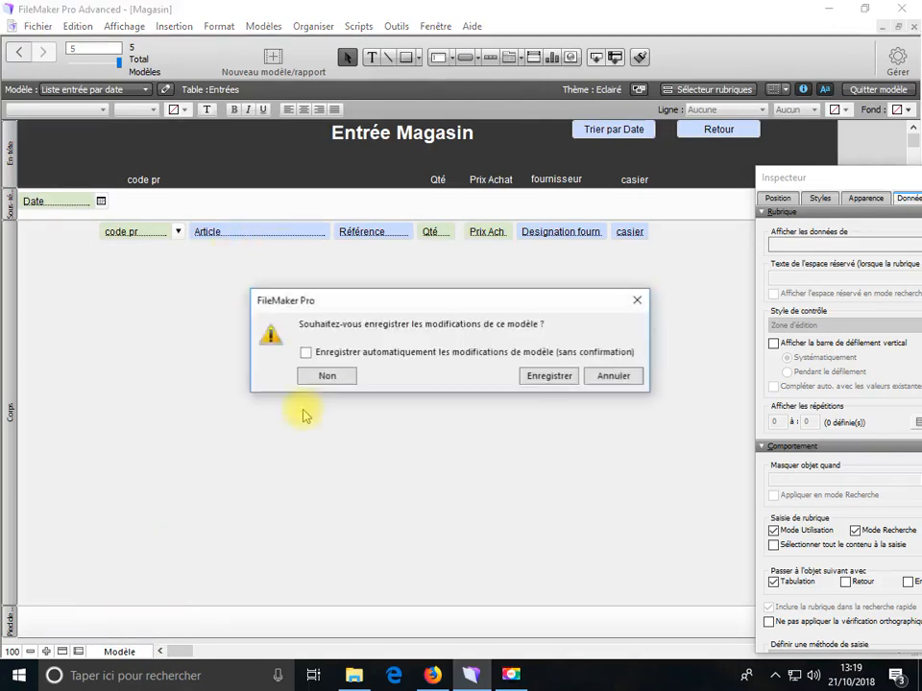
pyautogui.click(547, 375)
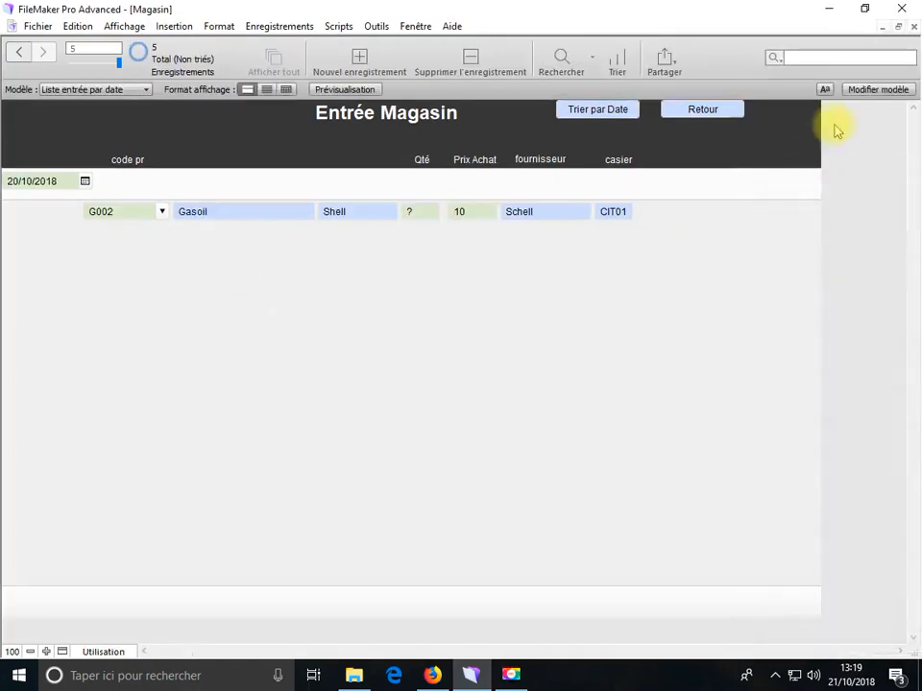
# - Reduce the layout's body part to just the height of its row of fields
pyautogui.click(865, 91)
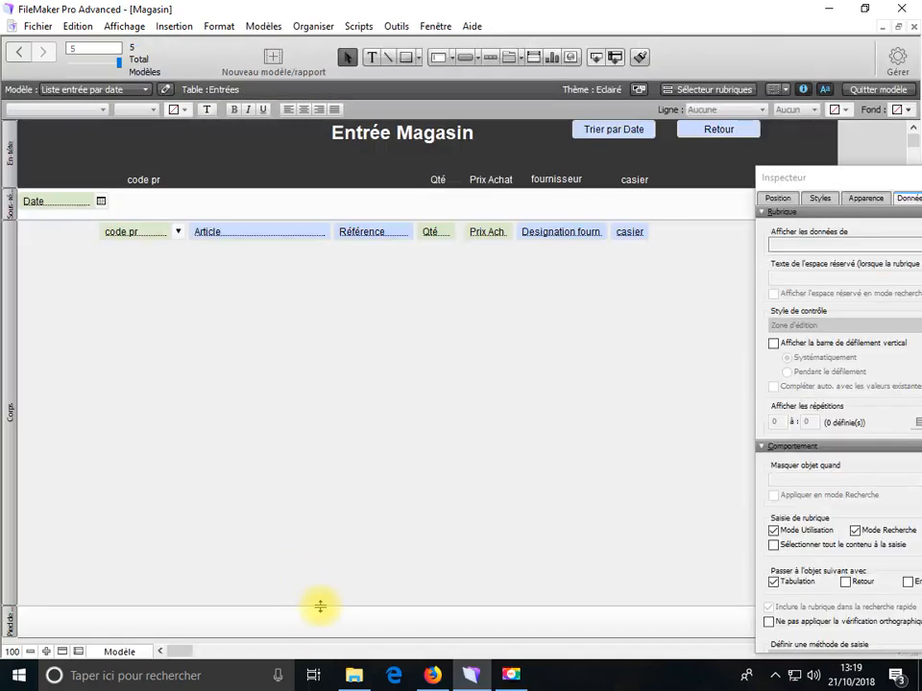
pyautogui.click(318, 605)
pyautogui.moveTo(309, 390); pyautogui.dragTo(332, 240)
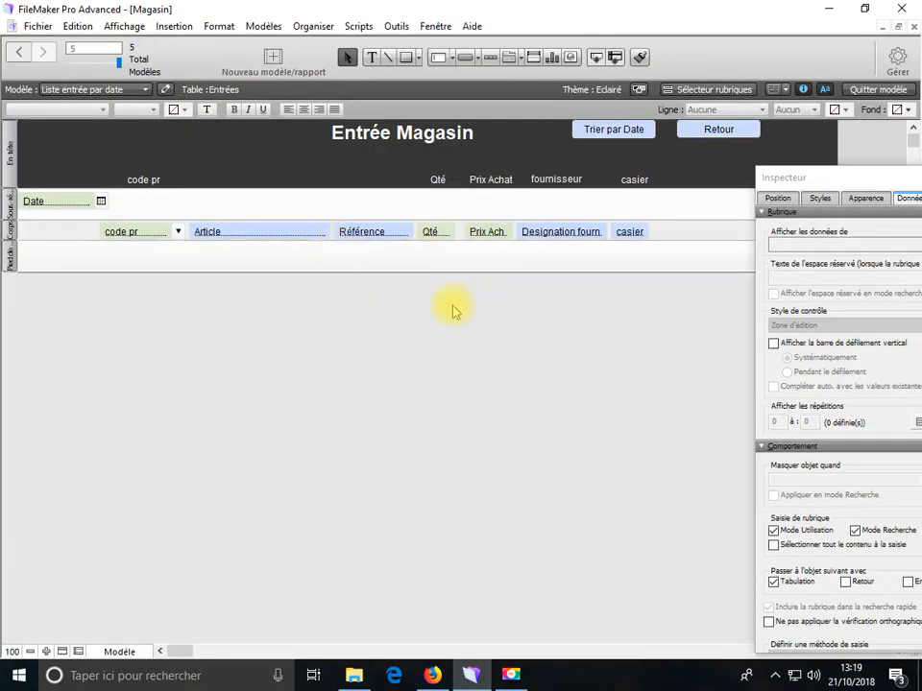
# - Save the layout and display the entries as a list sorted by date
pyautogui.click(864, 90)
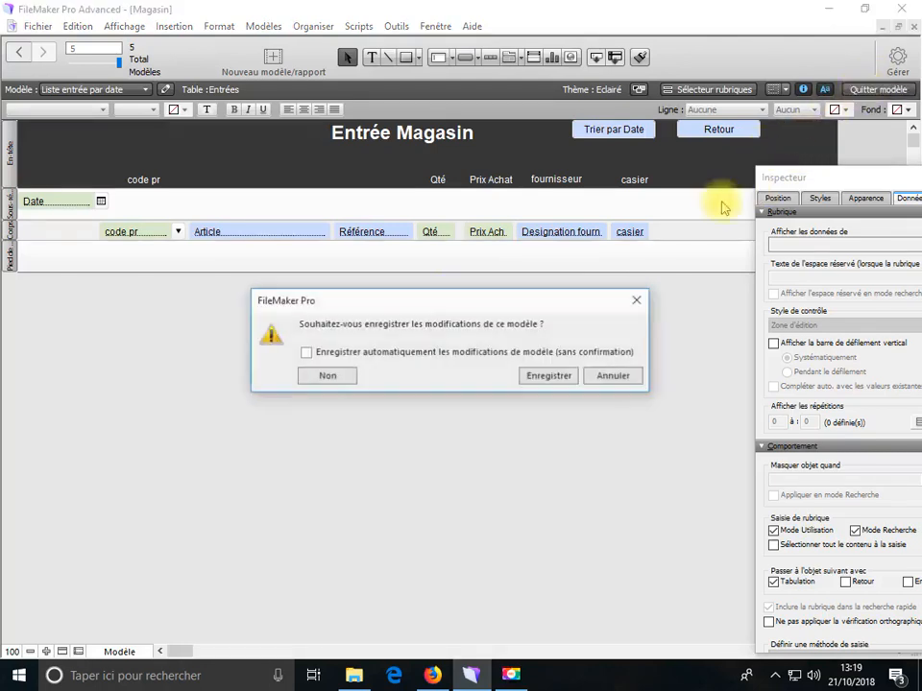
pyautogui.click(551, 376)
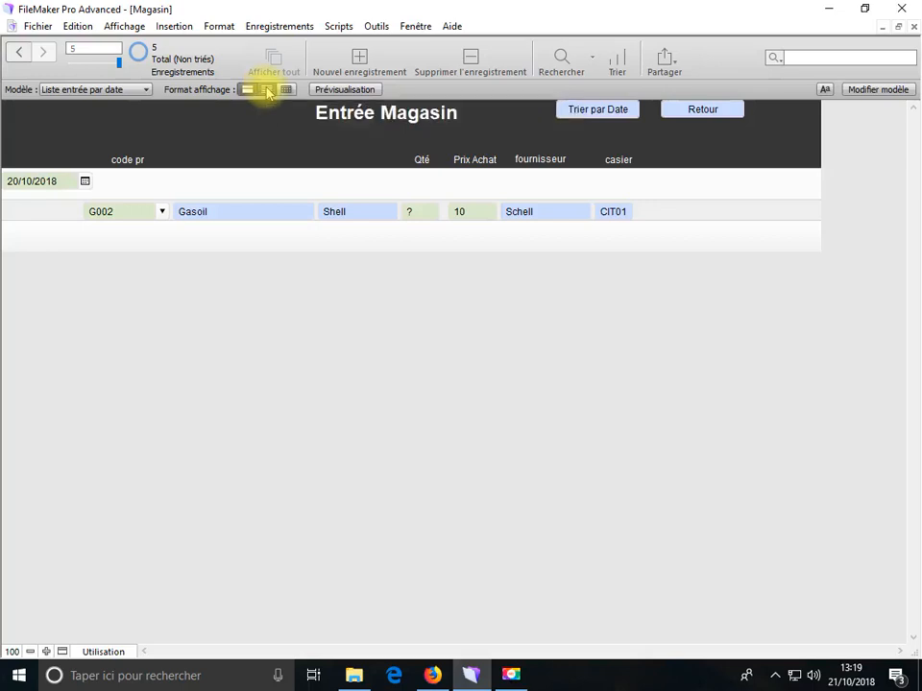
pyautogui.click(267, 90)
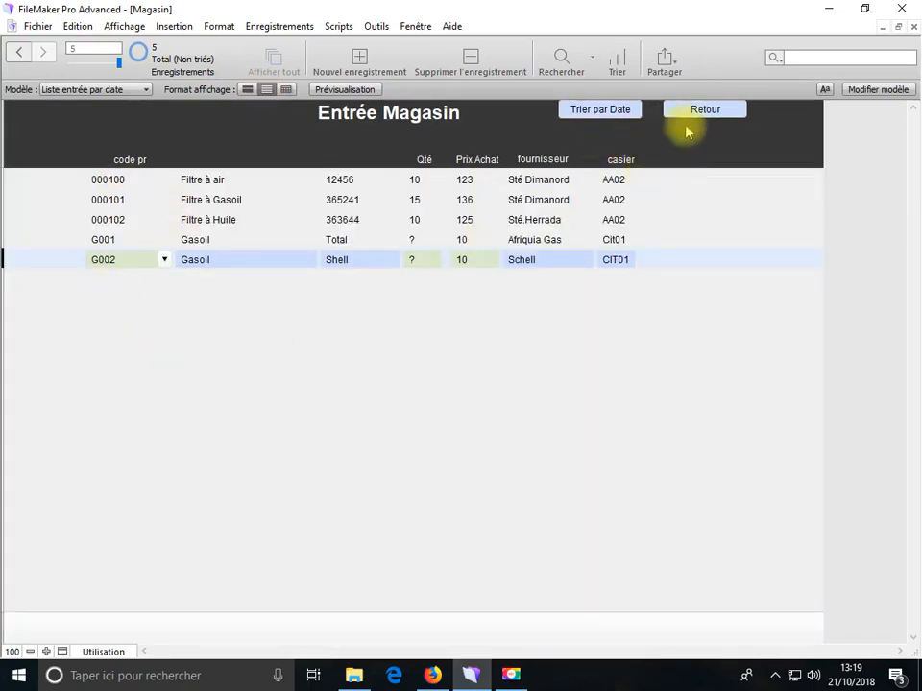
pyautogui.click(614, 119)
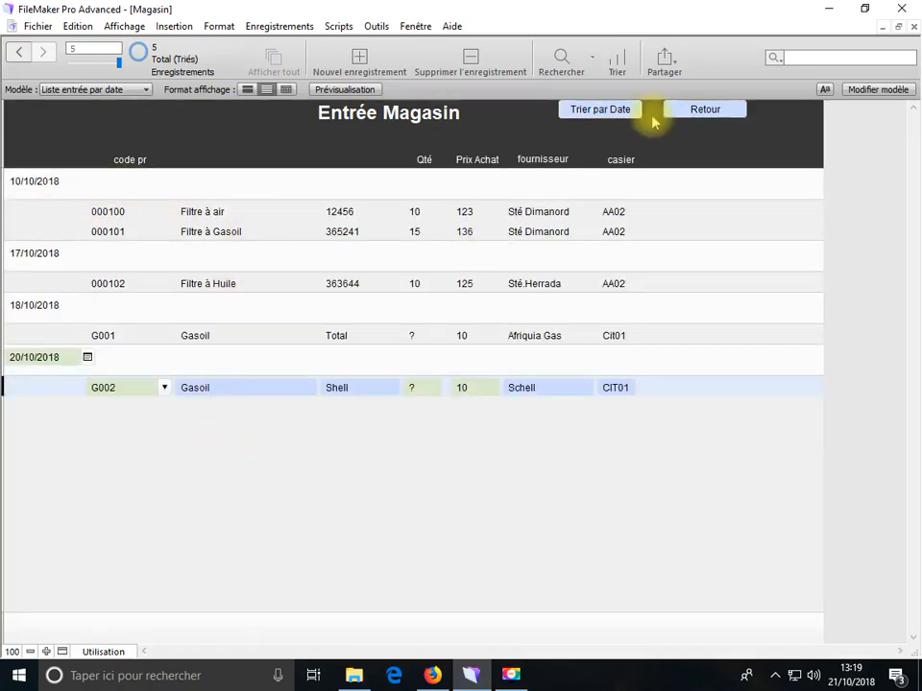
# - Apply a yellow text highlight to the Date field in the sub-summary part and save the layout
pyautogui.click(853, 94)
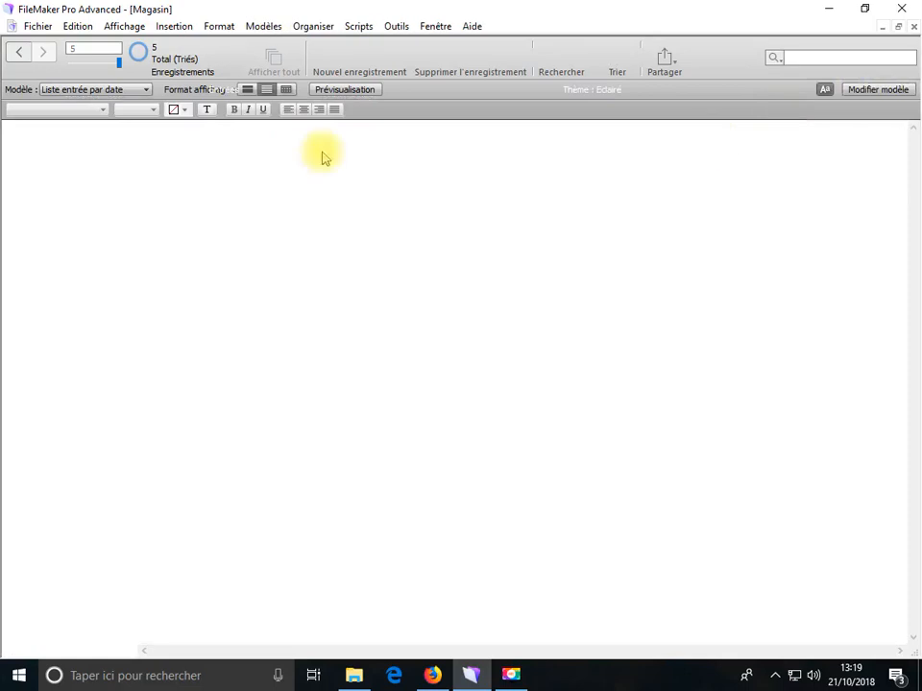
pyautogui.click(74, 202)
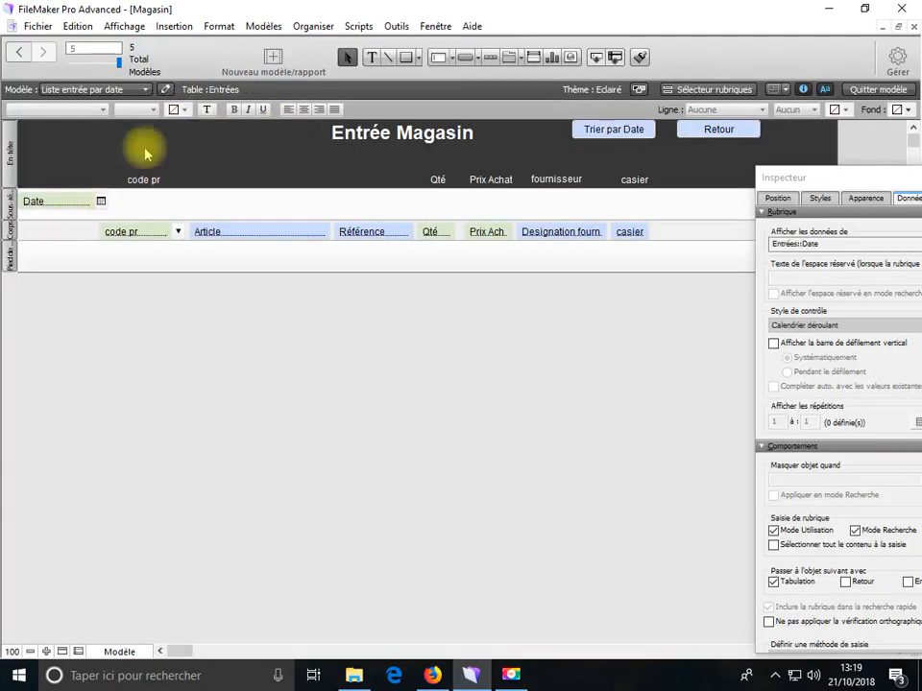
pyautogui.click(205, 111)
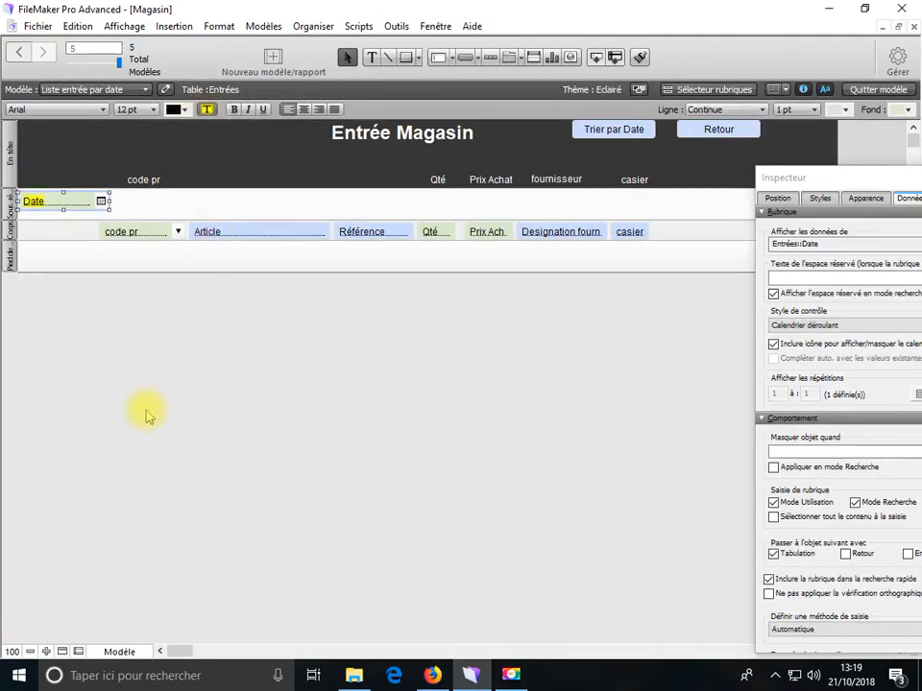
pyautogui.click(123, 653)
pyautogui.click(139, 582)
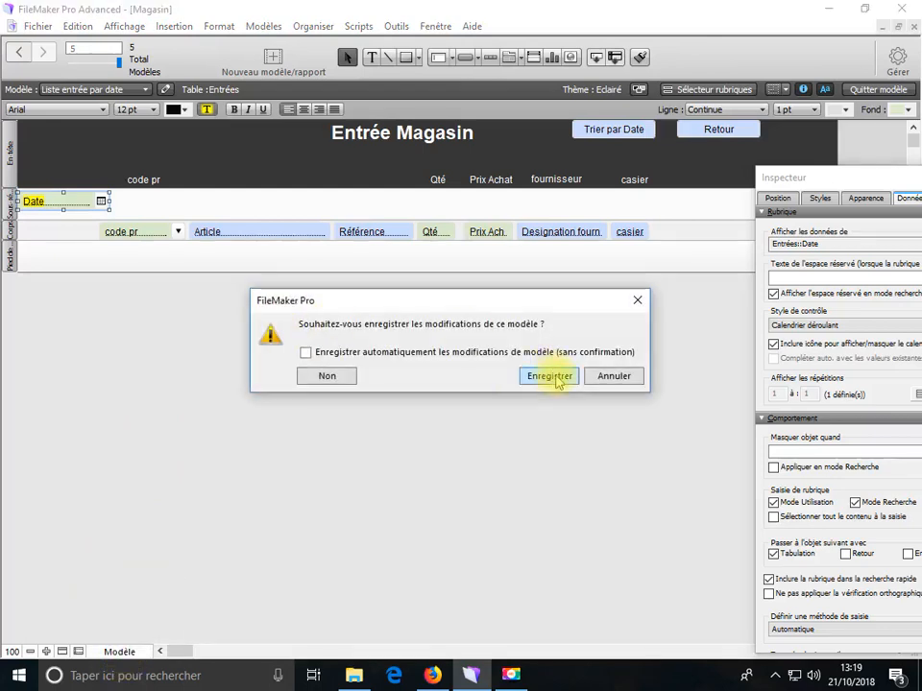
pyautogui.click(549, 377)
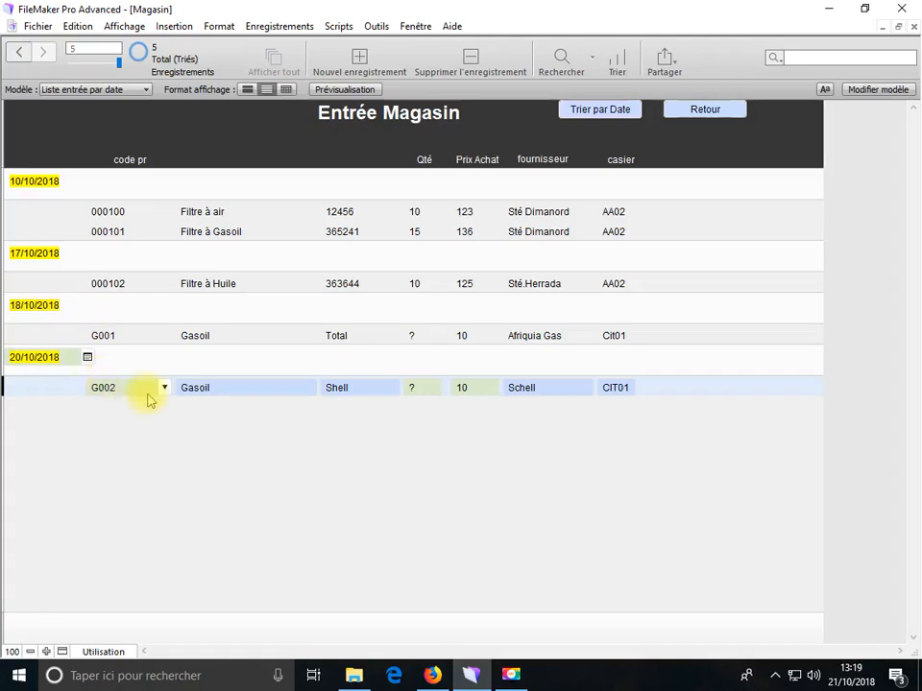
# - Check the full quantity of the G001 entry and preview the list as a printed page
pyautogui.click(414, 344)
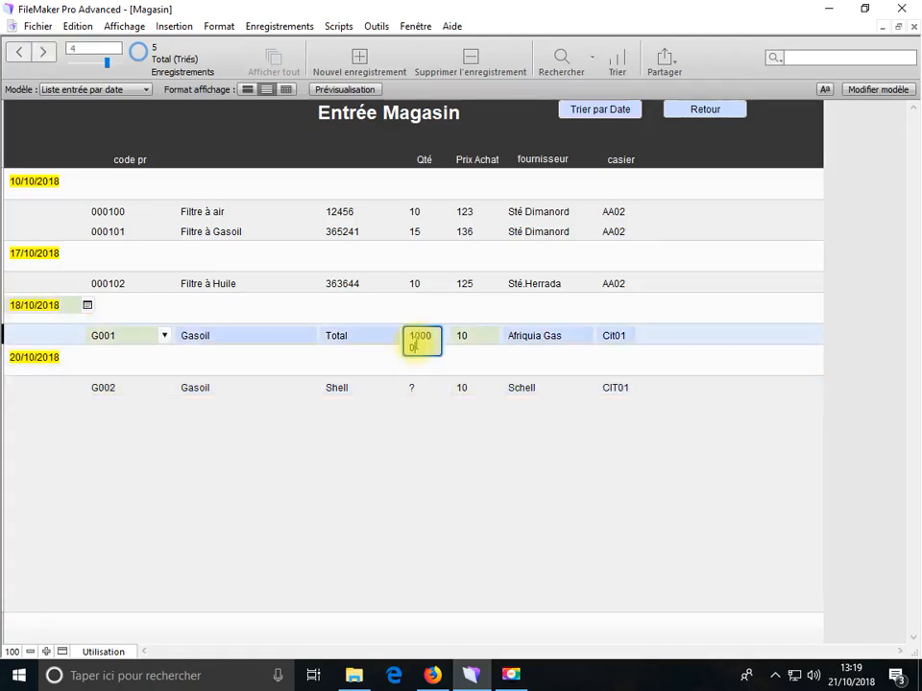
pyautogui.click(414, 443)
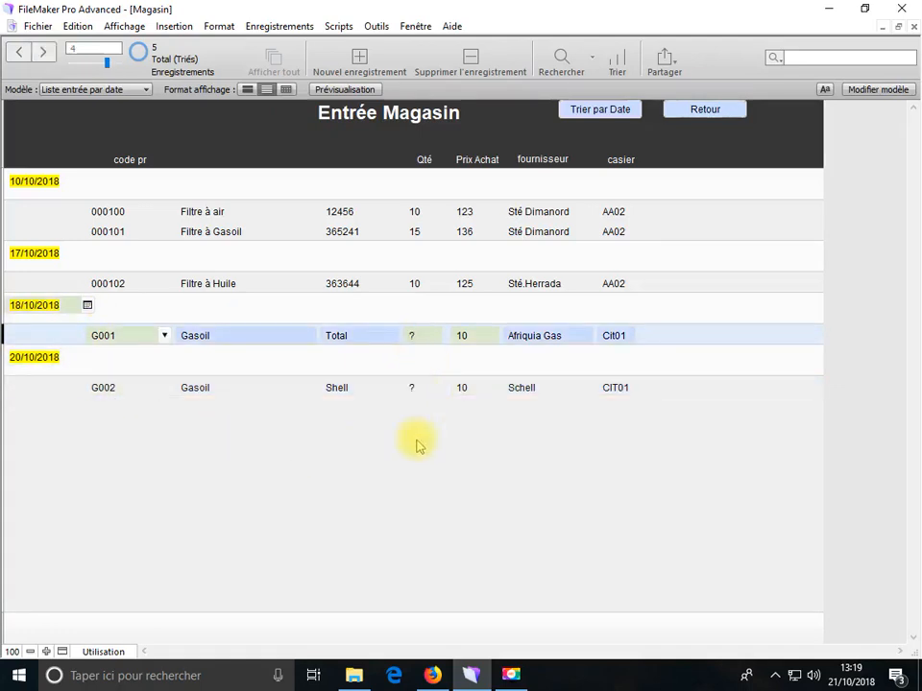
pyautogui.click(116, 652)
pyautogui.click(123, 634)
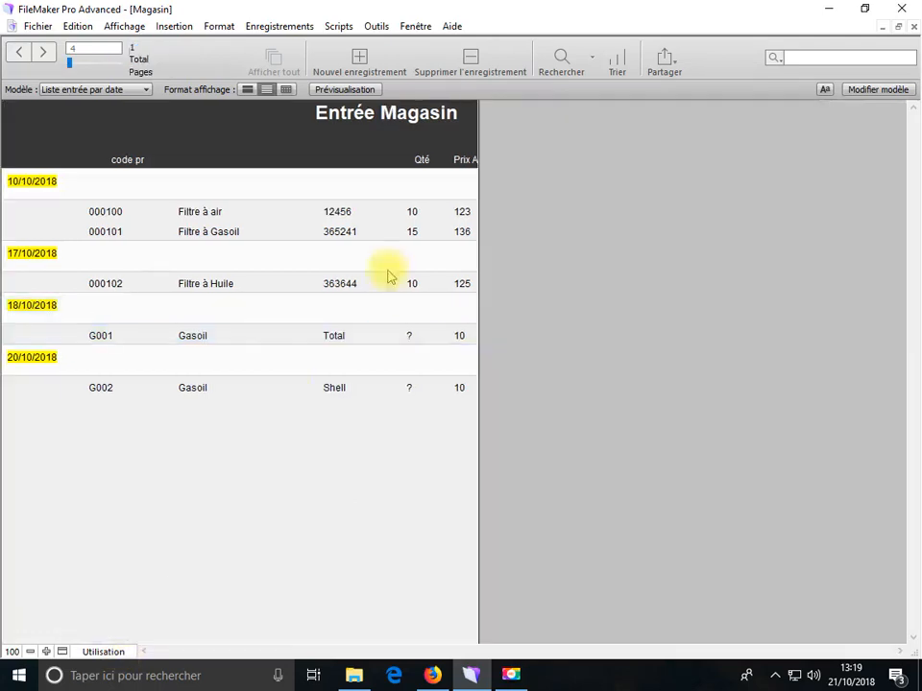
# - Widen the Qté field in the body row up to the Prix Achat field and save the layout
pyautogui.click(113, 652)
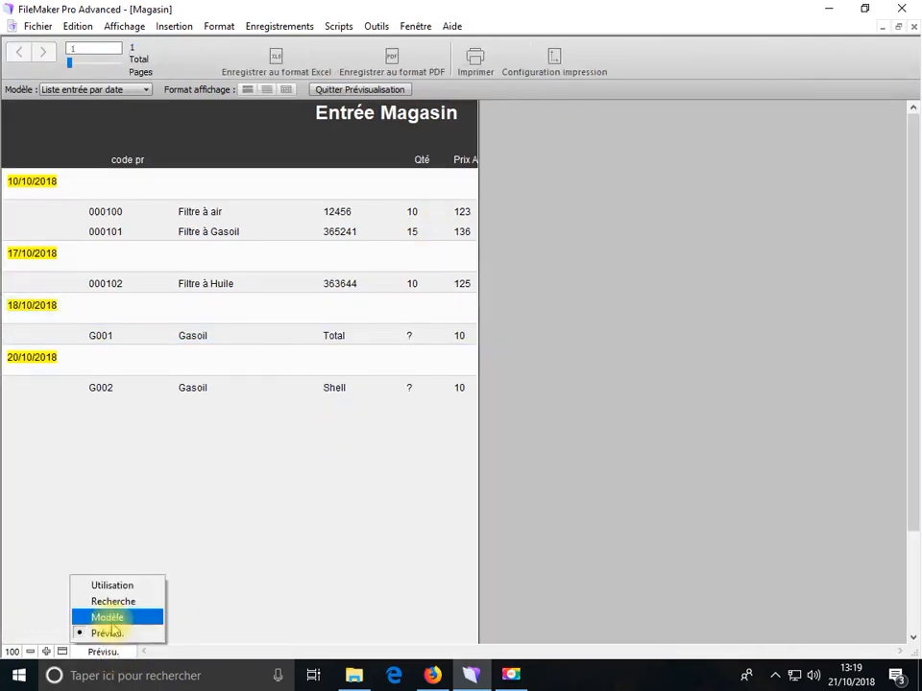
pyautogui.click(110, 615)
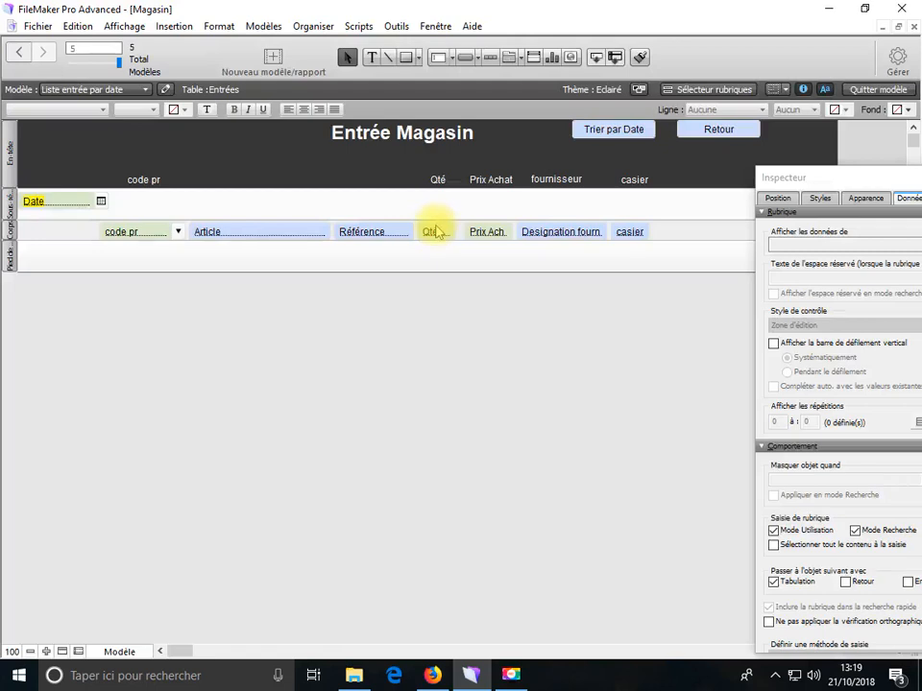
pyautogui.click(437, 233)
pyautogui.moveTo(453, 232); pyautogui.dragTo(465, 234)
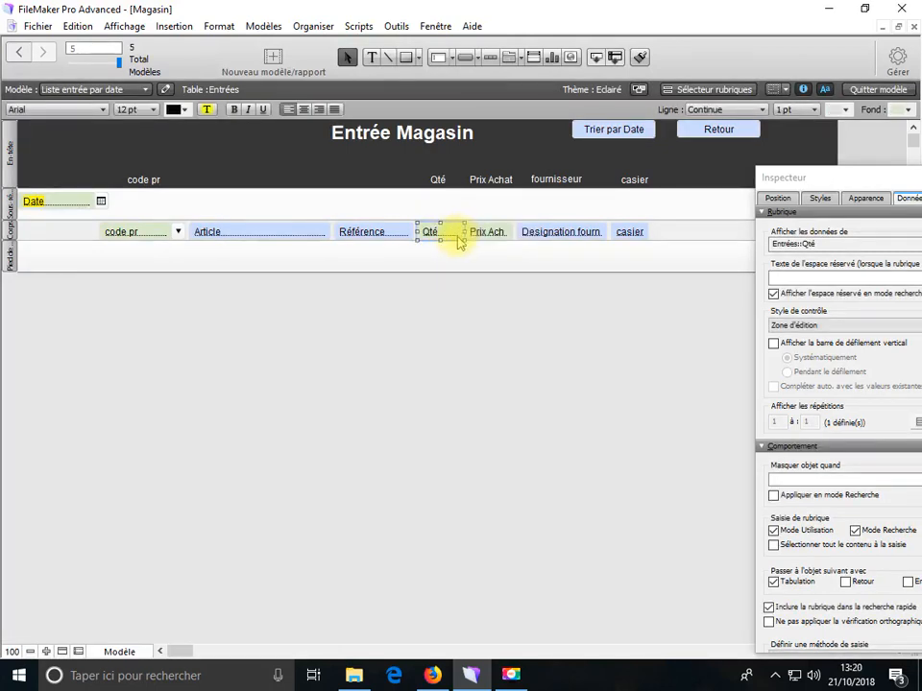
pyautogui.click(135, 653)
pyautogui.click(134, 582)
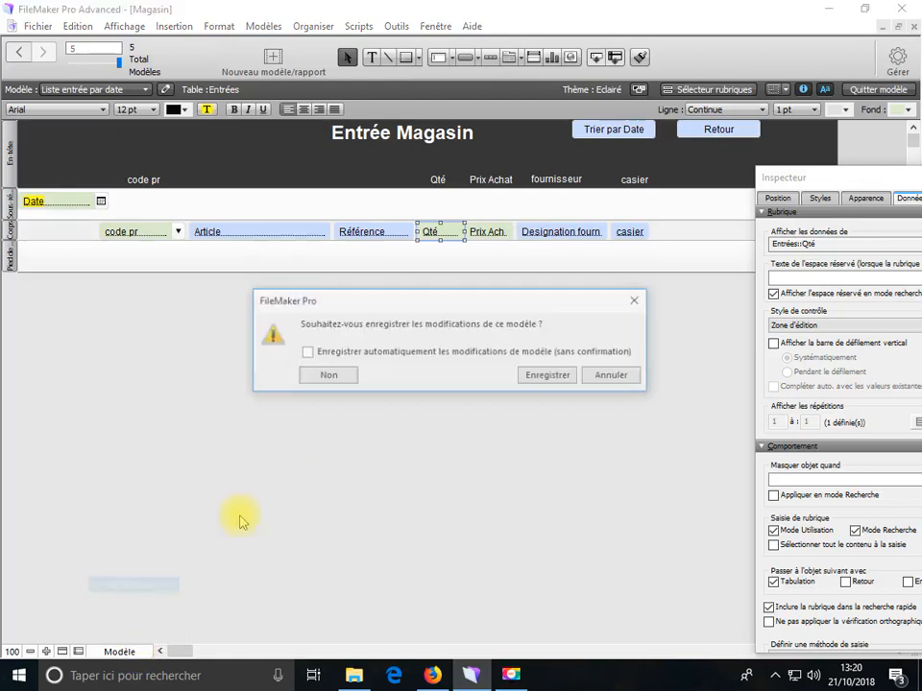
pyautogui.click(543, 376)
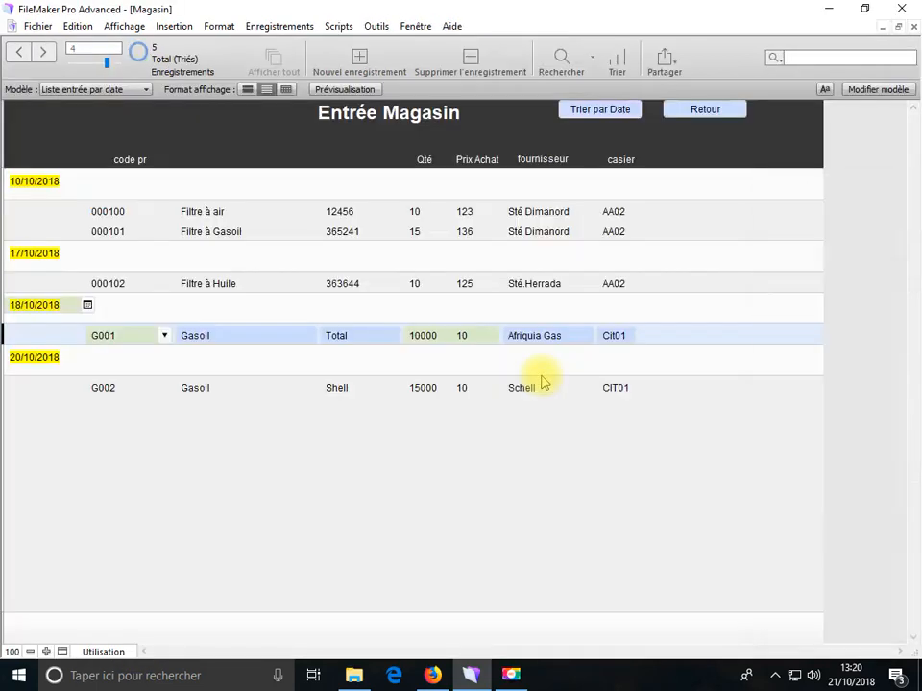
# - Create two new fields named Total Dhs and Cumul in the Entrées table of the database
pyautogui.click(35, 26)
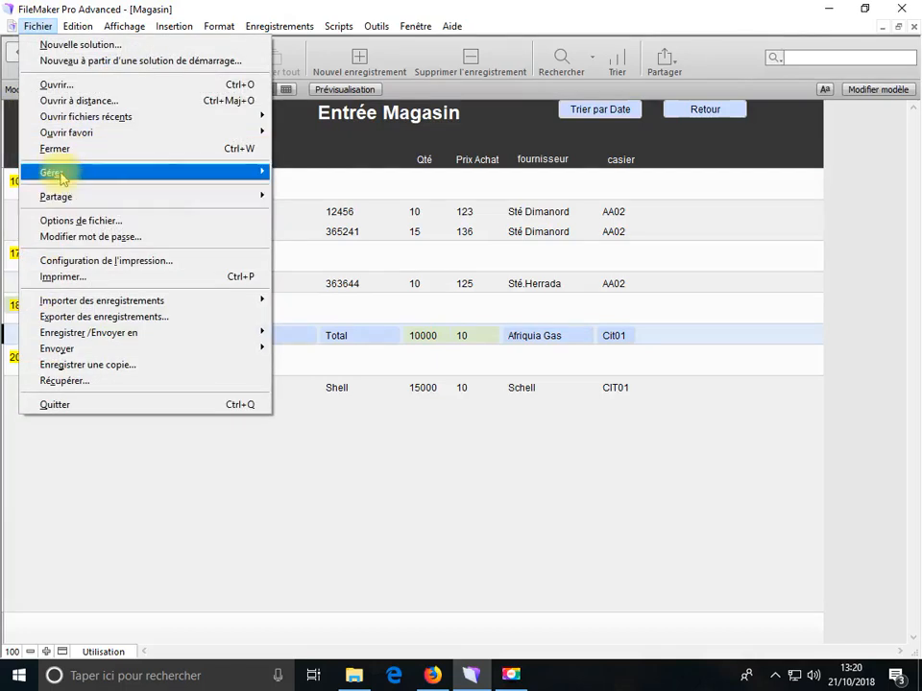
pyautogui.moveTo(271, 176)
pyautogui.click(299, 177)
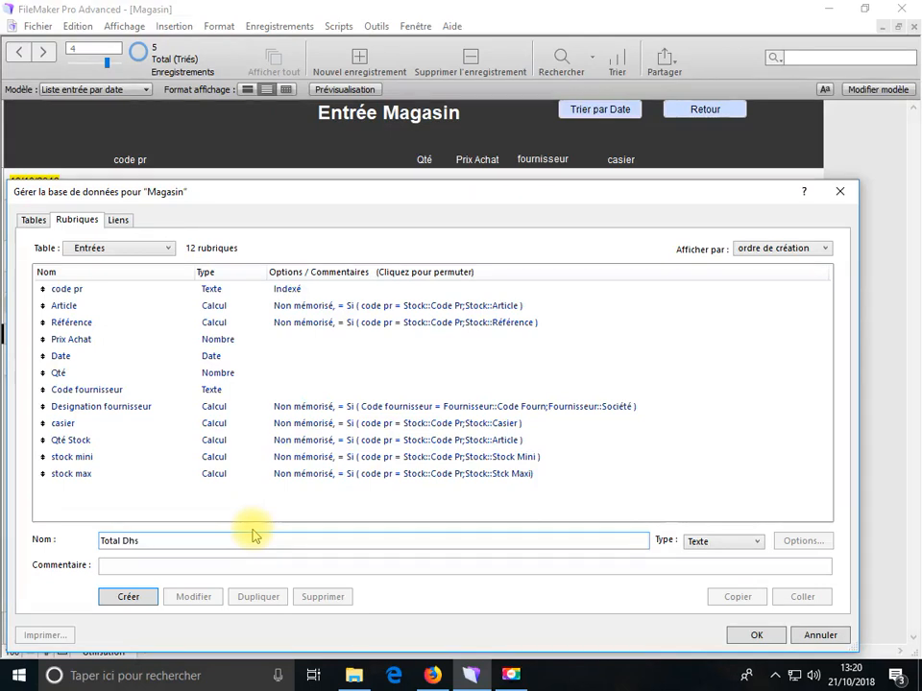
pyautogui.press('Return')
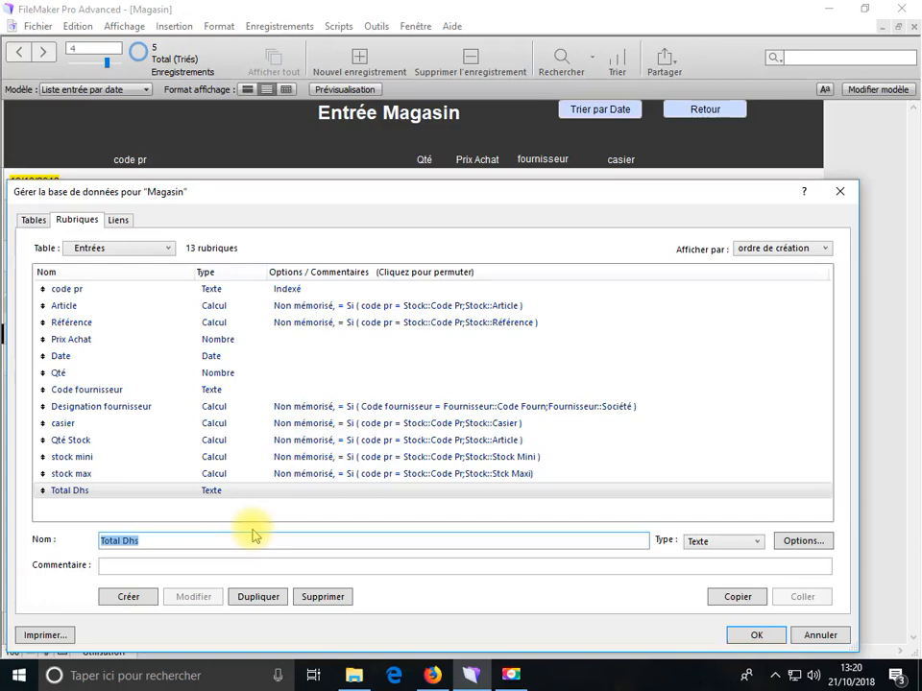
pyautogui.write('Cumul')
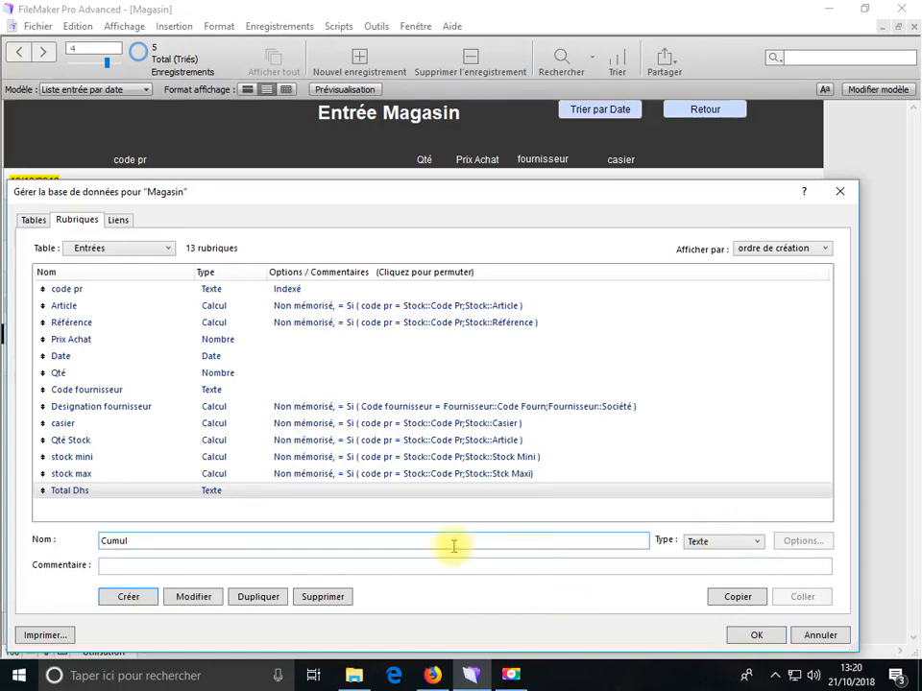
pyautogui.click(146, 603)
# - Change the Total Dhs field to a calculation with the formula Qté*Prix Achat and a number result
pyautogui.click(84, 490)
pyautogui.click(712, 542)
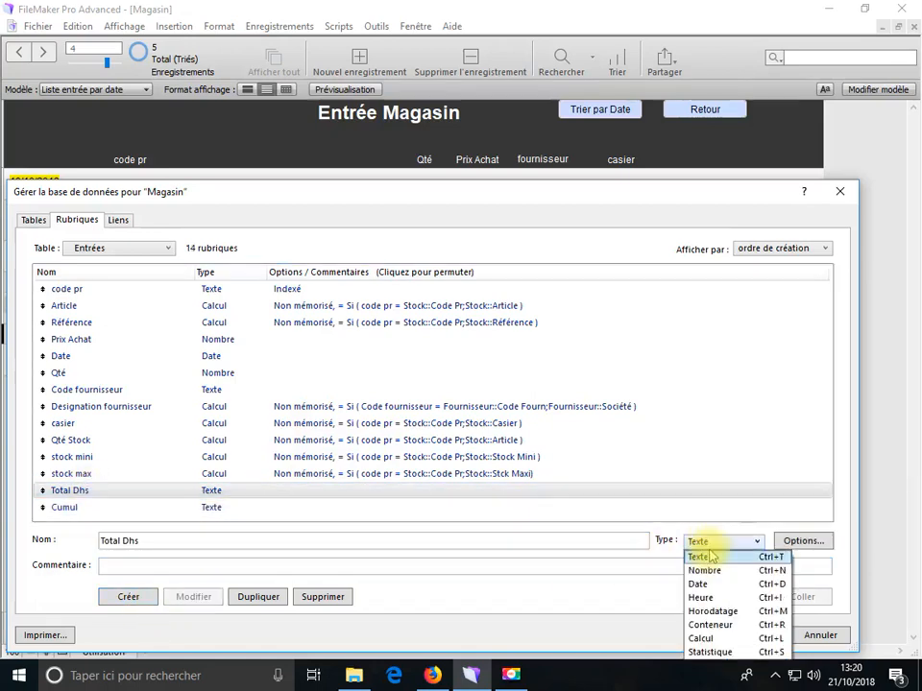
pyautogui.click(696, 644)
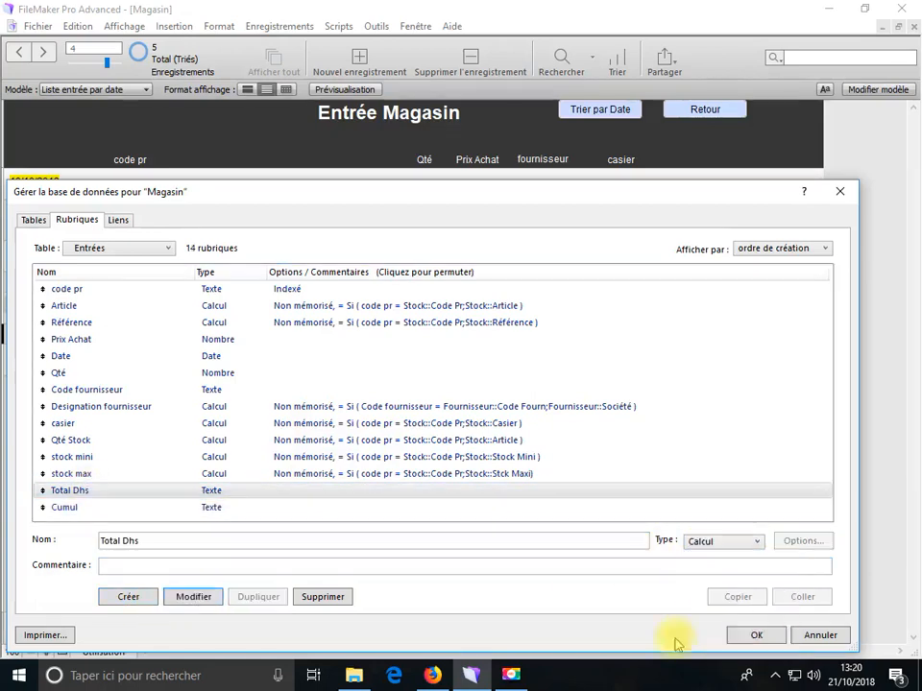
pyautogui.click(194, 599)
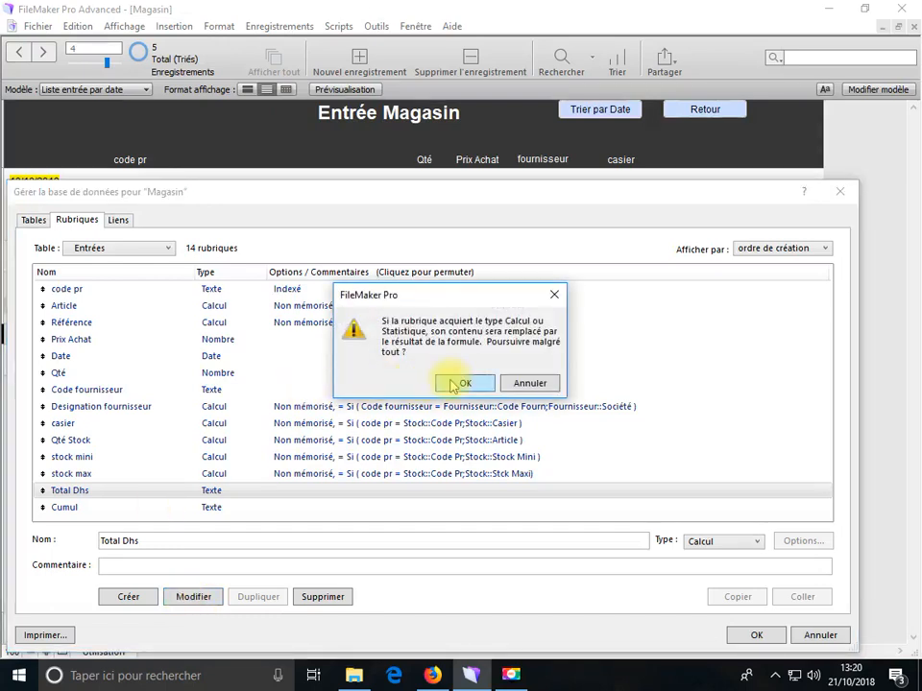
pyautogui.click(461, 383)
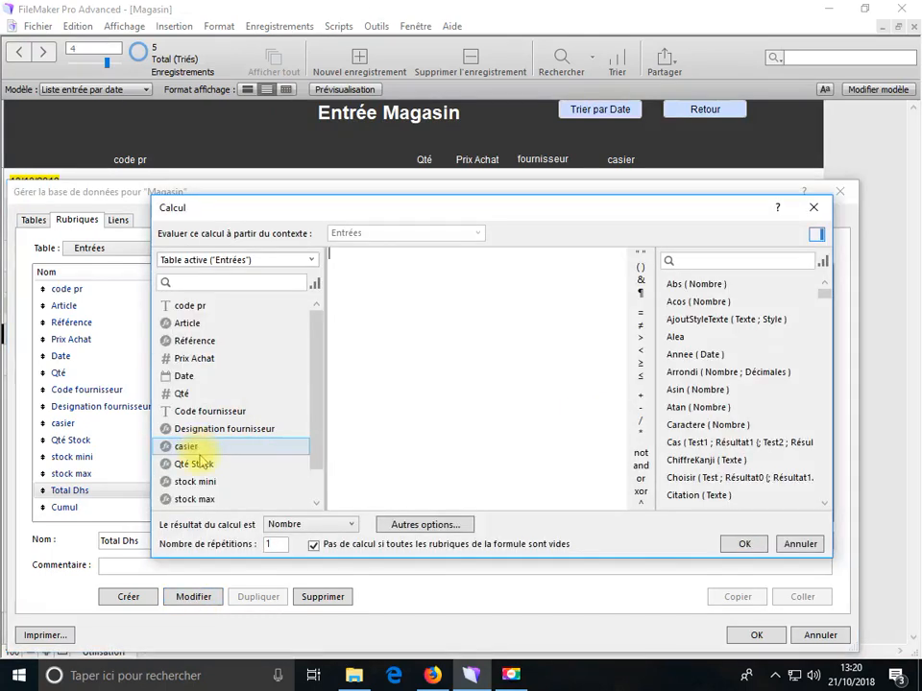
pyautogui.doubleClick(182, 395)
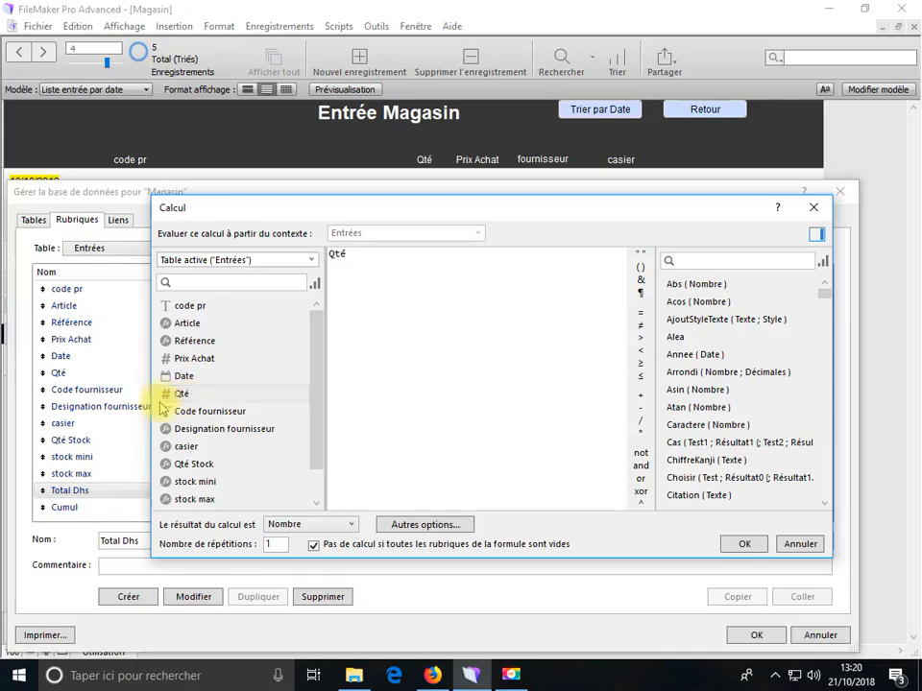
pyautogui.write('*')
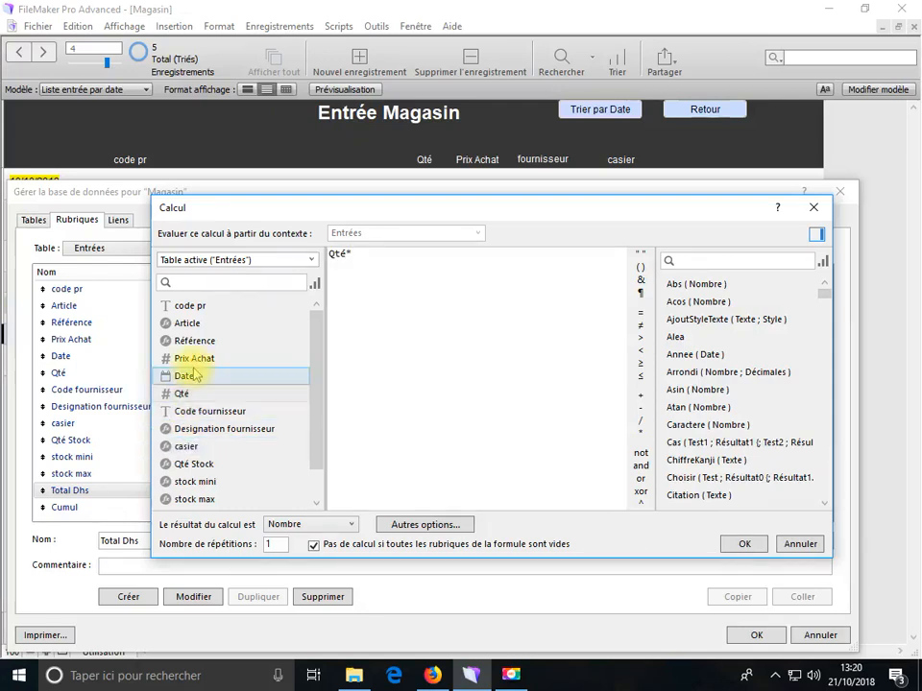
pyautogui.doubleClick(193, 359)
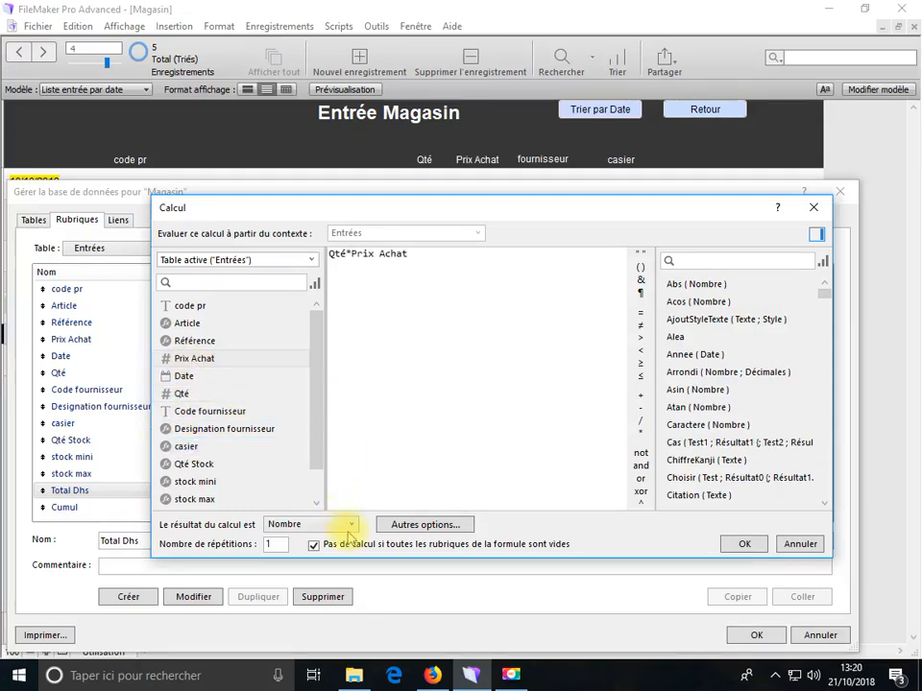
pyautogui.click(742, 544)
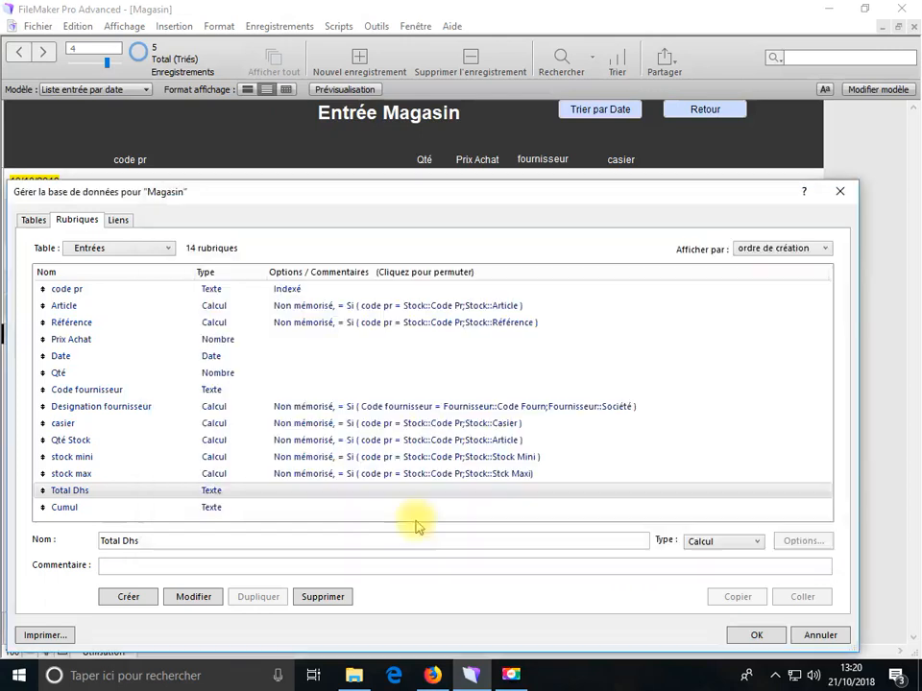
# - Change the Cumul field to a summary field that totals Total Dhs, and save the database definition
pyautogui.click(199, 509)
pyautogui.click(711, 542)
pyautogui.click(711, 650)
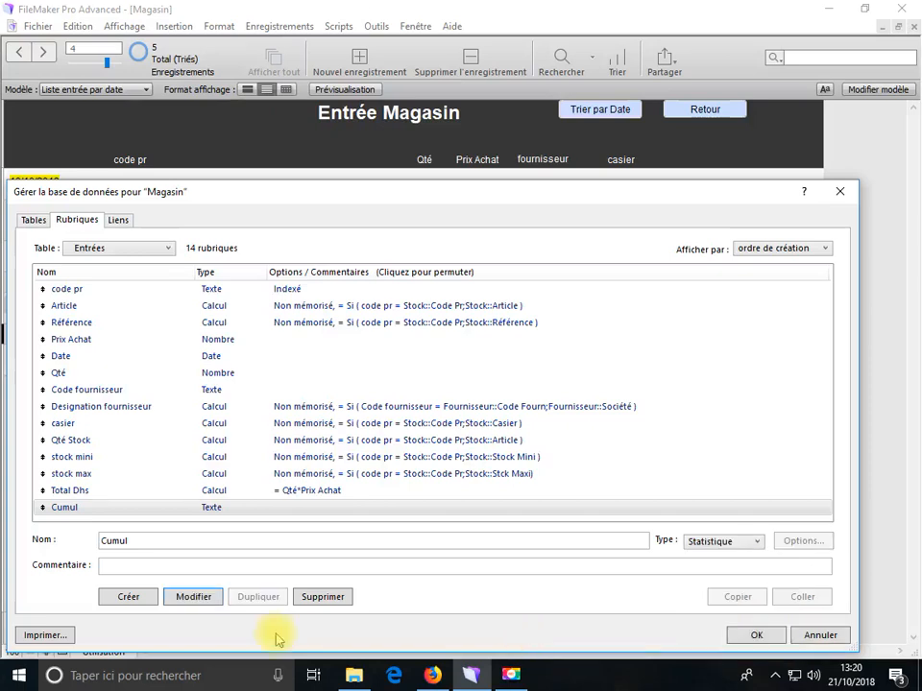
pyautogui.click(193, 600)
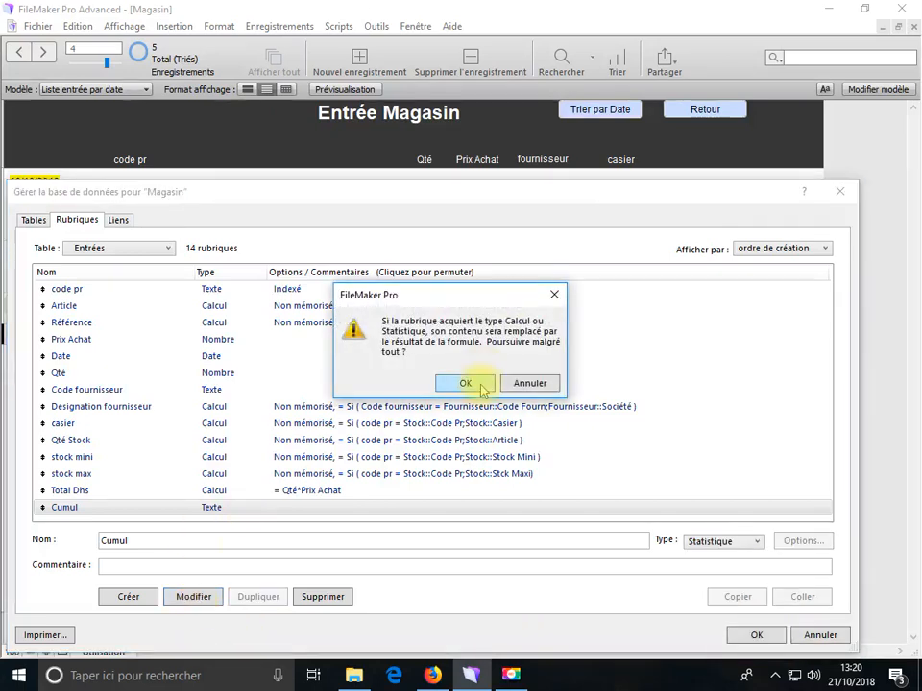
pyautogui.click(468, 384)
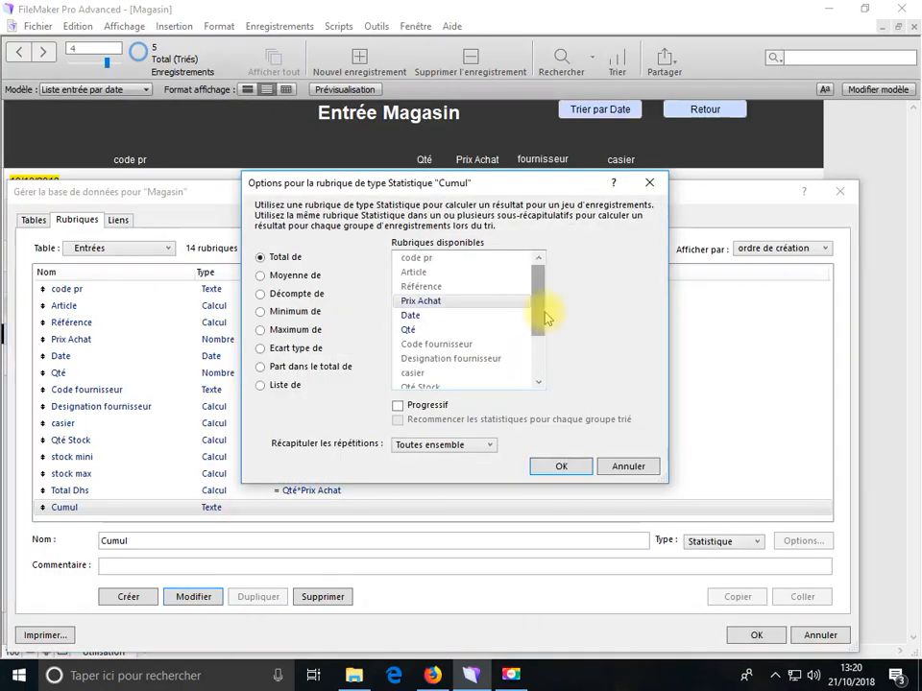
pyautogui.moveTo(545, 313); pyautogui.dragTo(554, 389)
pyautogui.click(427, 359)
pyautogui.click(562, 468)
pyautogui.click(759, 637)
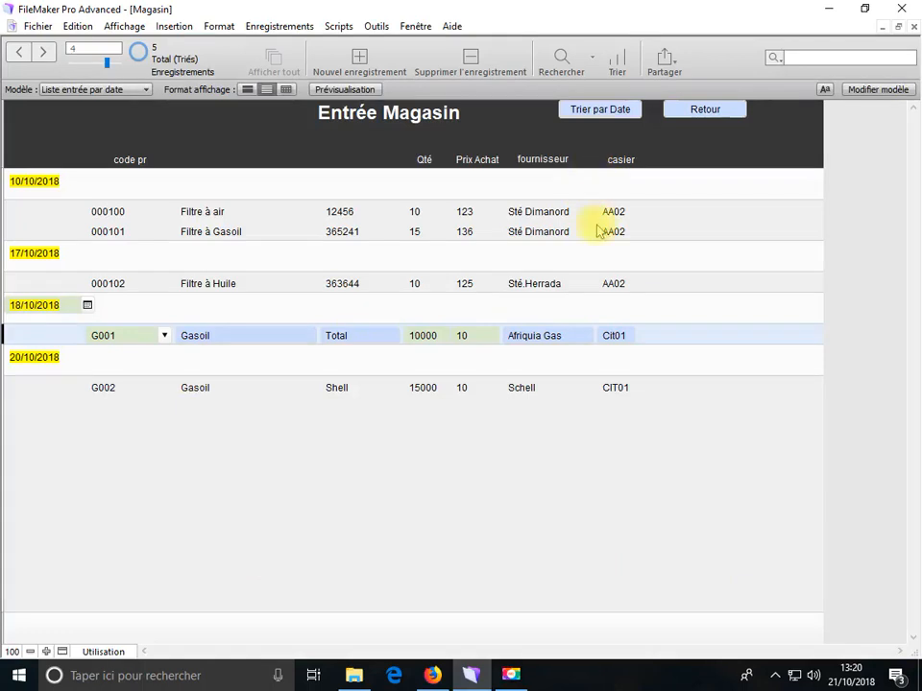
# - In the layout's edit mode, shift the fournisseur and casier headings and fields right to leave room for another column after Prix Achat
pyautogui.click(103, 653)
pyautogui.click(106, 618)
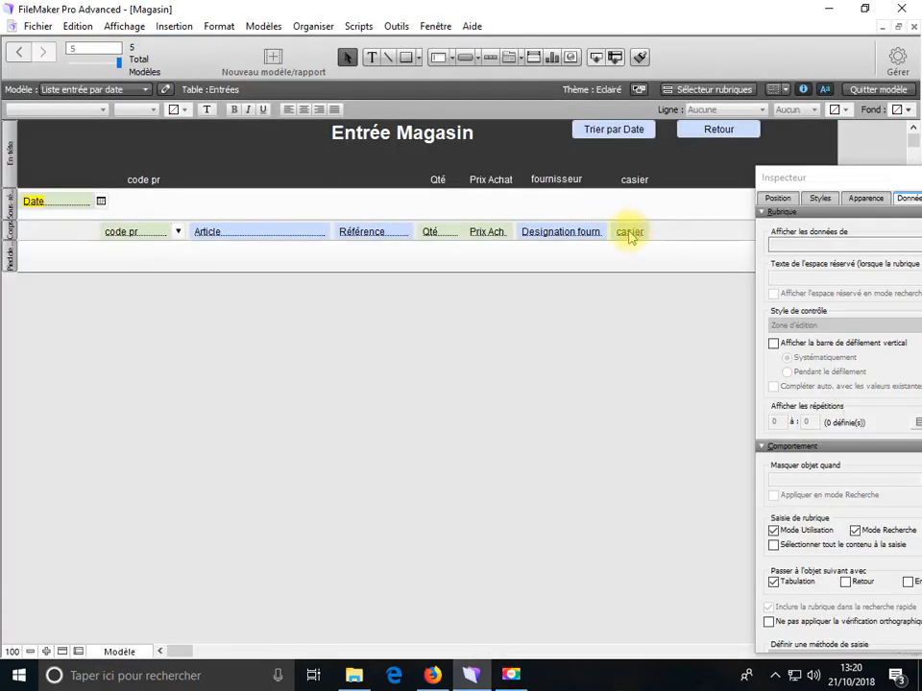
pyautogui.click(556, 232)
pyautogui.keyDown('shift'); pyautogui.click(553, 181); pyautogui.keyUp('shift')
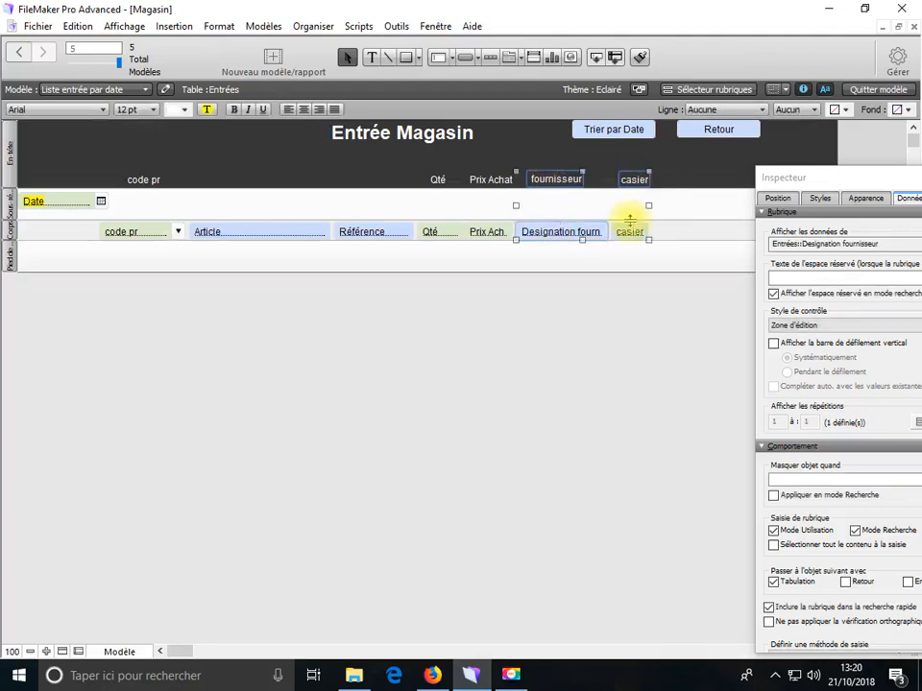
pyautogui.press('Right')
pyautogui.press('Right')
pyautogui.press('Right')
pyautogui.press('Right')
pyautogui.press('Right')
pyautogui.press('Right')
pyautogui.press('Right')
pyautogui.press('Right')
pyautogui.press('Right')
pyautogui.press('Right')
pyautogui.press('Right')
pyautogui.press('Right')
pyautogui.press('Right')
pyautogui.press('Right')
pyautogui.press('Right')
pyautogui.press('Right')
pyautogui.press('Right')
pyautogui.press('Right')
pyautogui.press('Right')
pyautogui.press('Right')
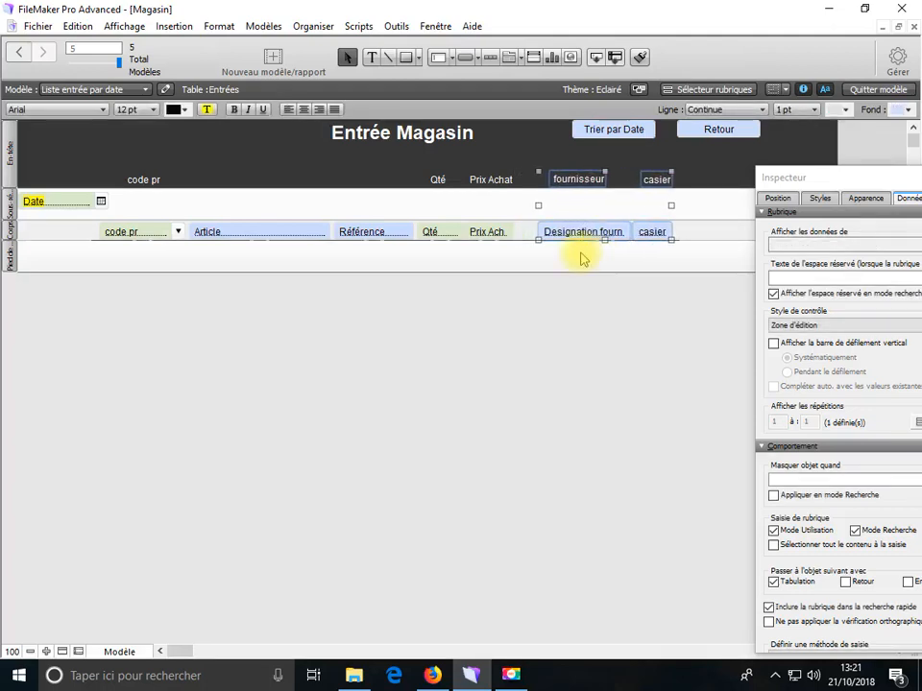
pyautogui.press('Right')
pyautogui.press('Right')
pyautogui.press('Right')
pyautogui.press('Right')
pyautogui.press('Right')
pyautogui.press('Right')
pyautogui.press('Right')
pyautogui.press('Right')
pyautogui.press('Right')
pyautogui.press('Right')
pyautogui.press('Right')
pyautogui.press('Right')
pyautogui.press('Right')
pyautogui.press('Right')
pyautogui.press('Right')
pyautogui.press('Right')
pyautogui.press('Right')
pyautogui.press('Right')
pyautogui.press('Right')
pyautogui.press('Right')
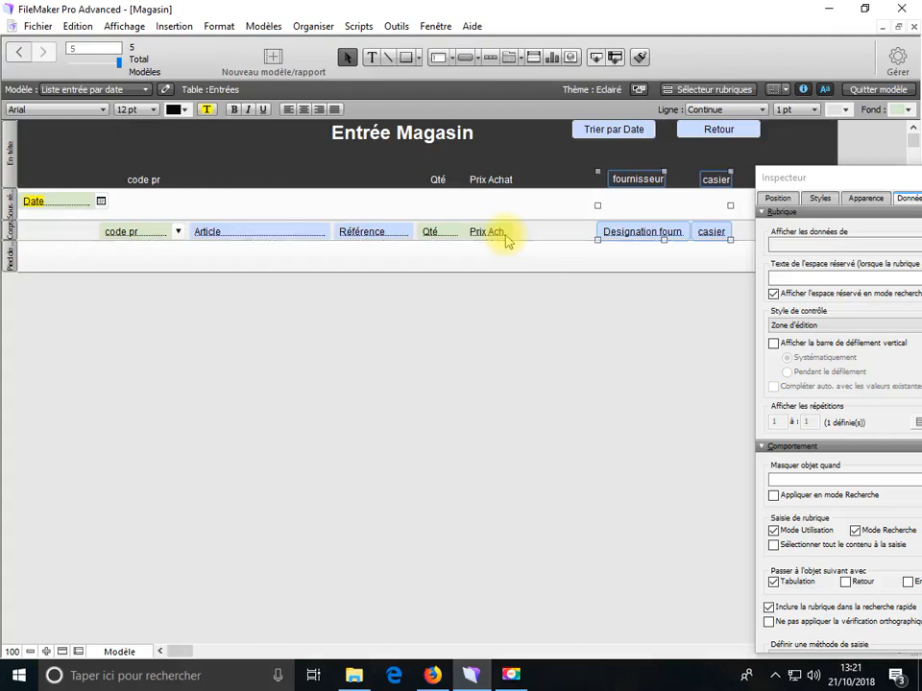
# - Duplicate the Prix Achat body field into the gap beside it, assign it to Total Dhs and widen it up to Designation fournisseur
pyautogui.click(491, 226)
pyautogui.click(488, 228)
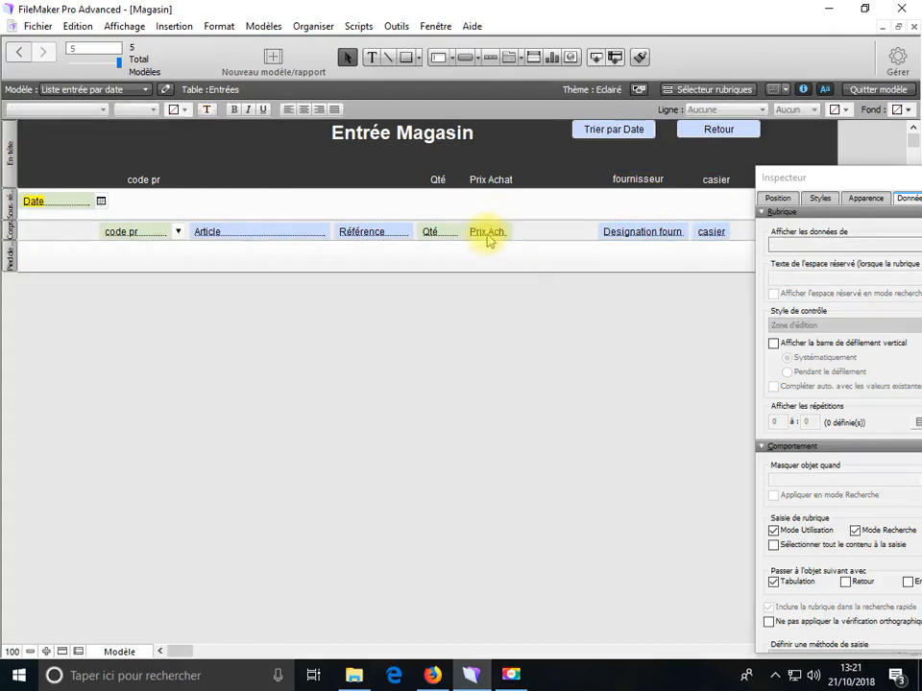
pyautogui.click(492, 234)
pyautogui.moveTo(543, 235); pyautogui.dragTo(564, 235)
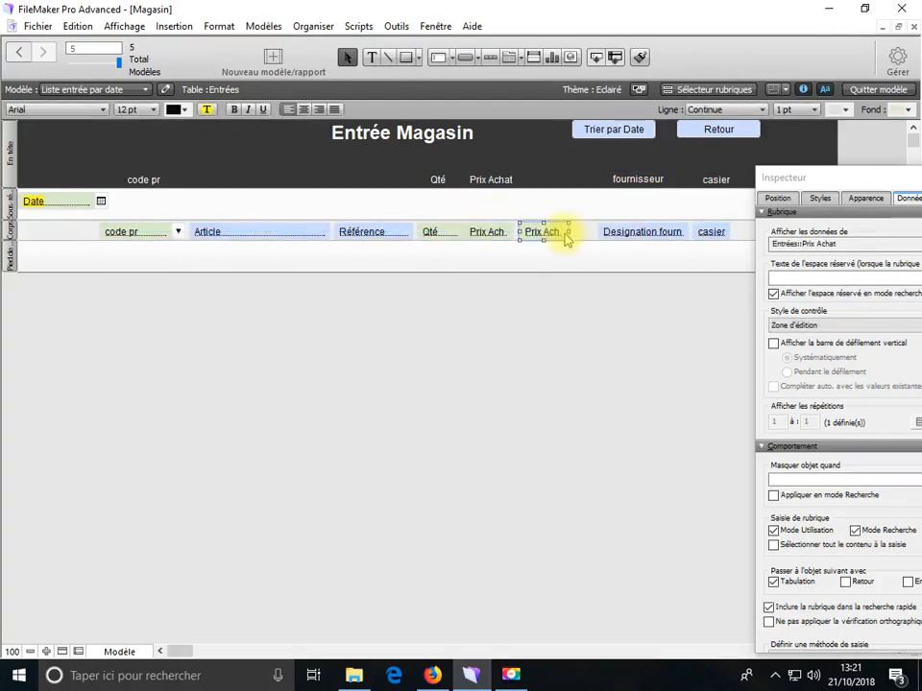
pyautogui.doubleClick(565, 235)
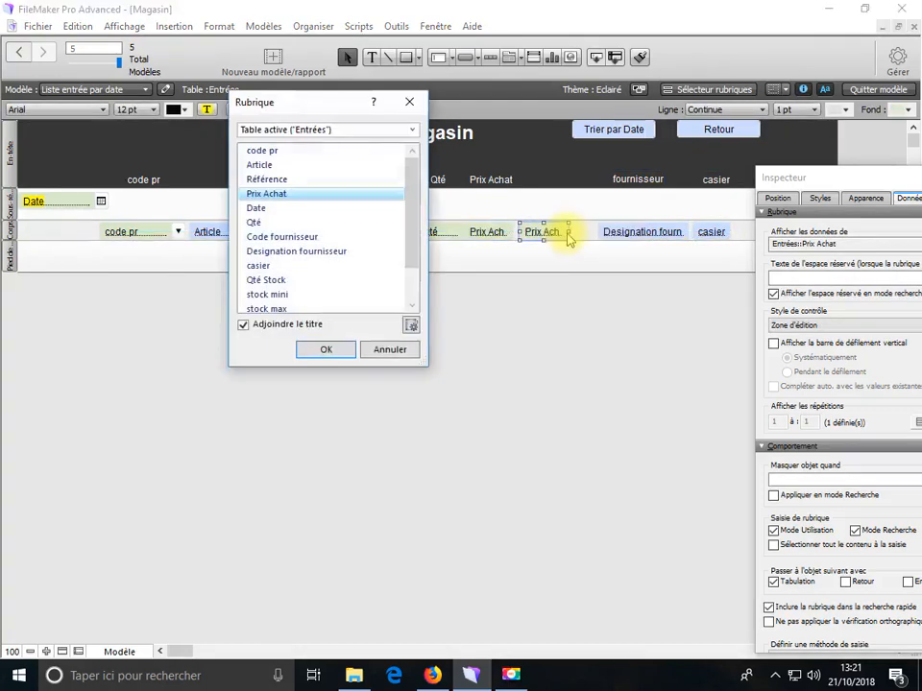
pyautogui.scroll(-1, 278, 290)
pyautogui.doubleClick(278, 279)
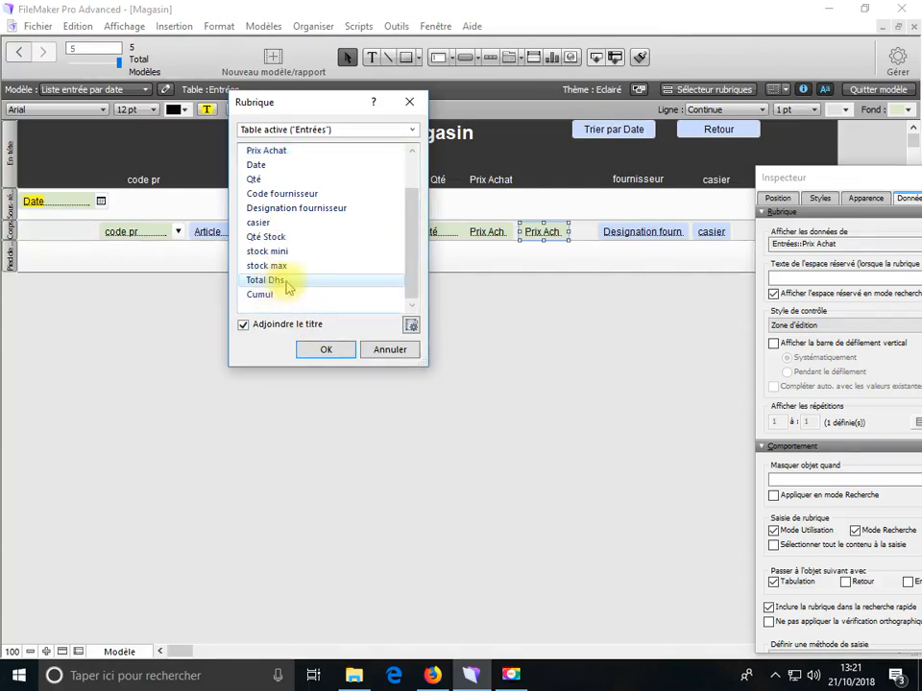
pyautogui.moveTo(569, 231); pyautogui.dragTo(588, 232)
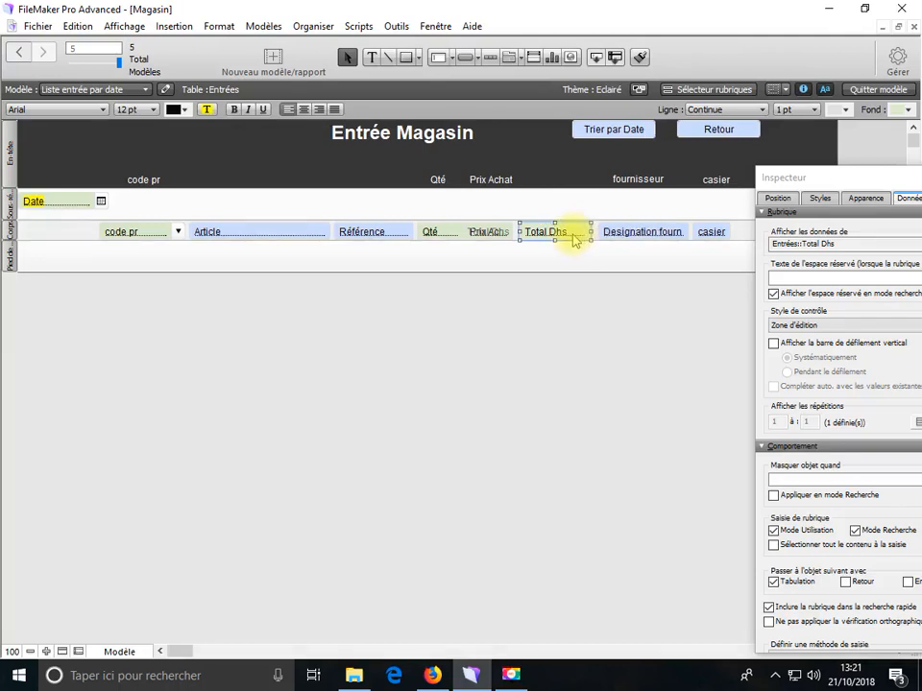
# - Place a Total Dhs heading in the header above its column and copy the Prix Achat heading's formatting onto it
pyautogui.doubleClick(572, 236)
pyautogui.click(244, 325)
pyautogui.click(323, 352)
pyautogui.moveTo(502, 237); pyautogui.dragTo(574, 188)
pyautogui.click(507, 181)
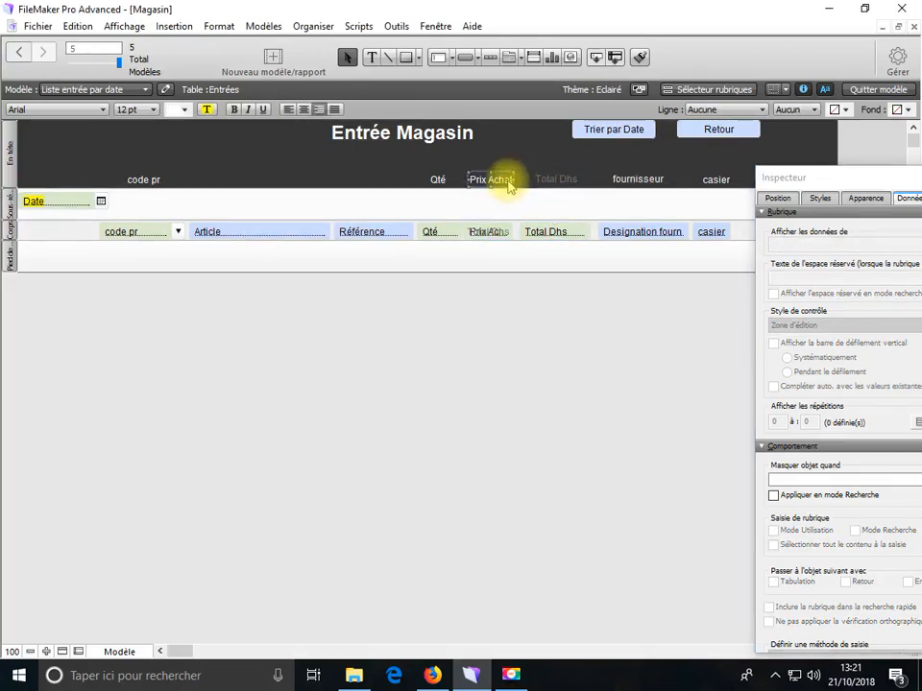
pyautogui.click(640, 60)
pyautogui.click(556, 183)
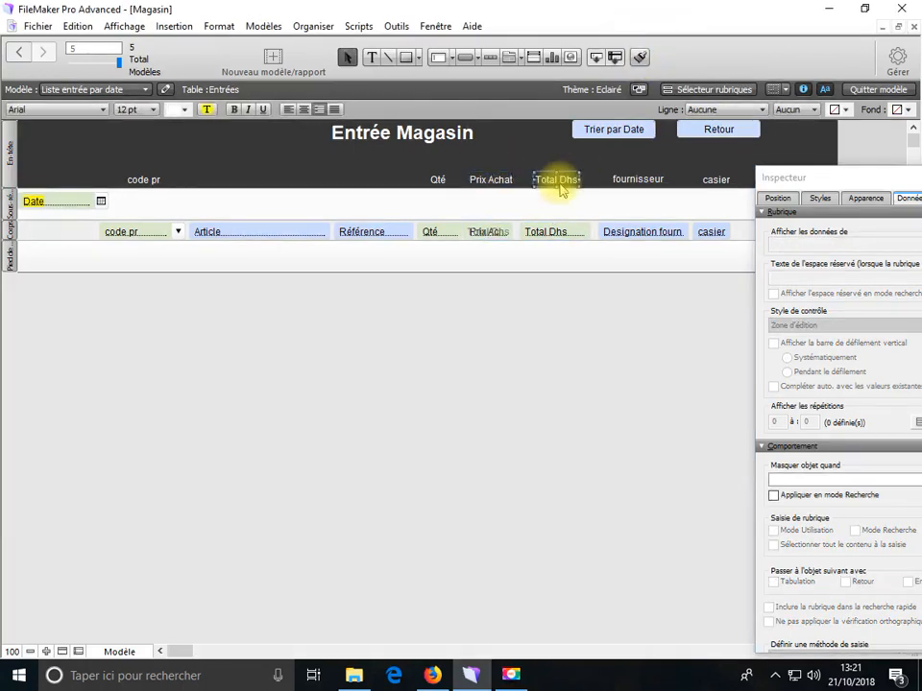
# - Move the Entrée Magasin title left and place a copy of the Total Dhs field in the header, reassigned to Cumul with its label
pyautogui.moveTo(403, 140); pyautogui.dragTo(245, 140)
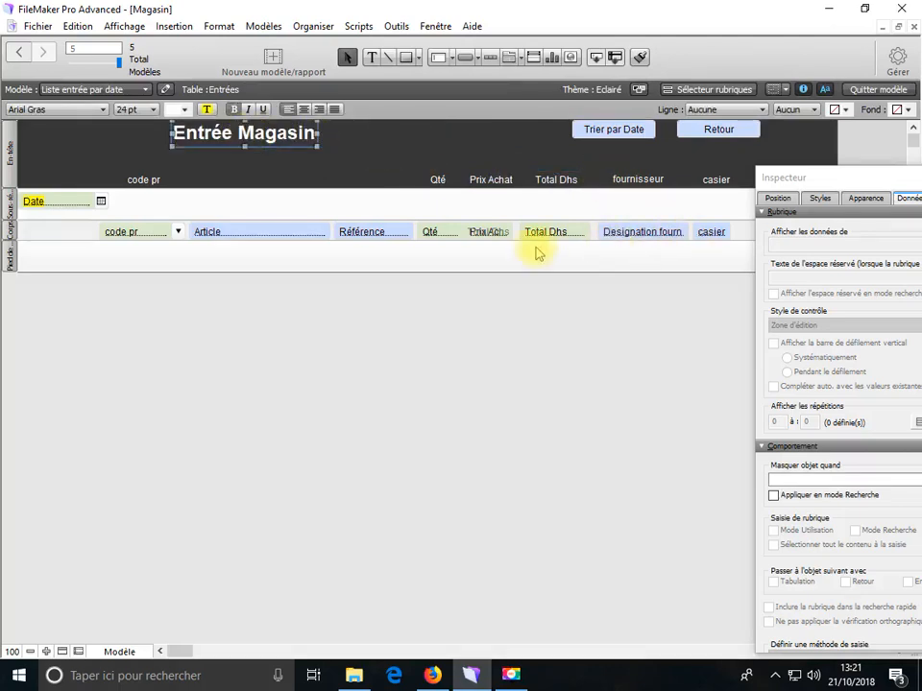
pyautogui.moveTo(553, 239); pyautogui.dragTo(495, 141)
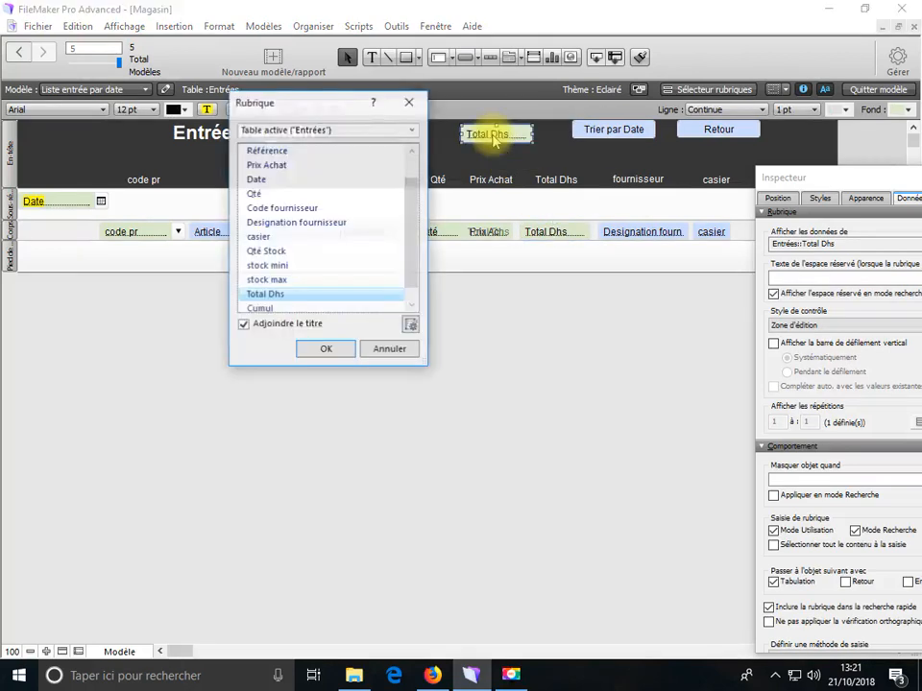
pyautogui.click(273, 310)
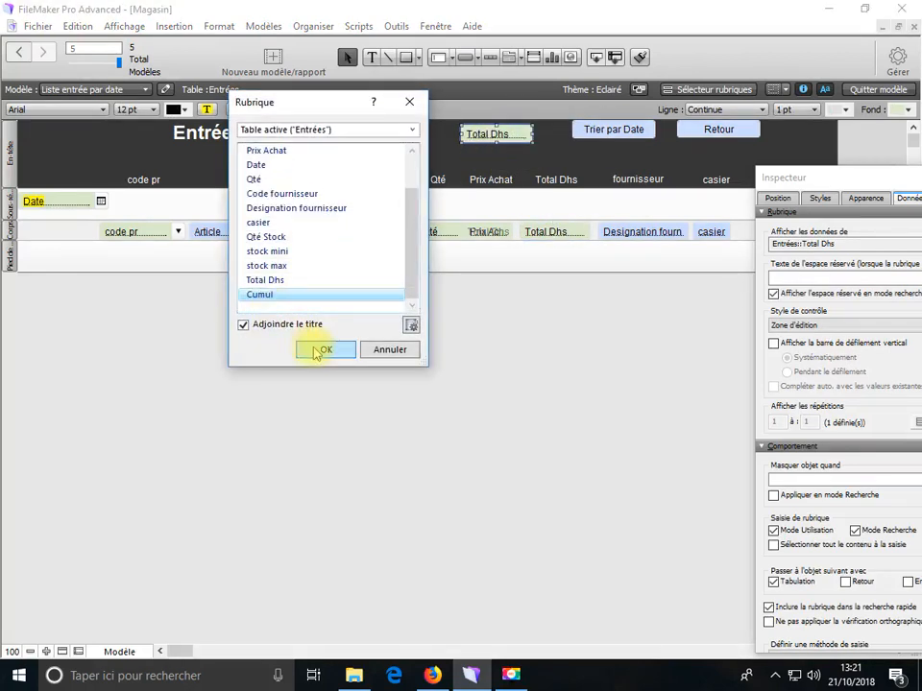
pyautogui.click(324, 349)
# - Copy the Cumul field with its label into the sub-summary part and align both next to the Date field
pyautogui.moveTo(495, 137); pyautogui.dragTo(171, 208)
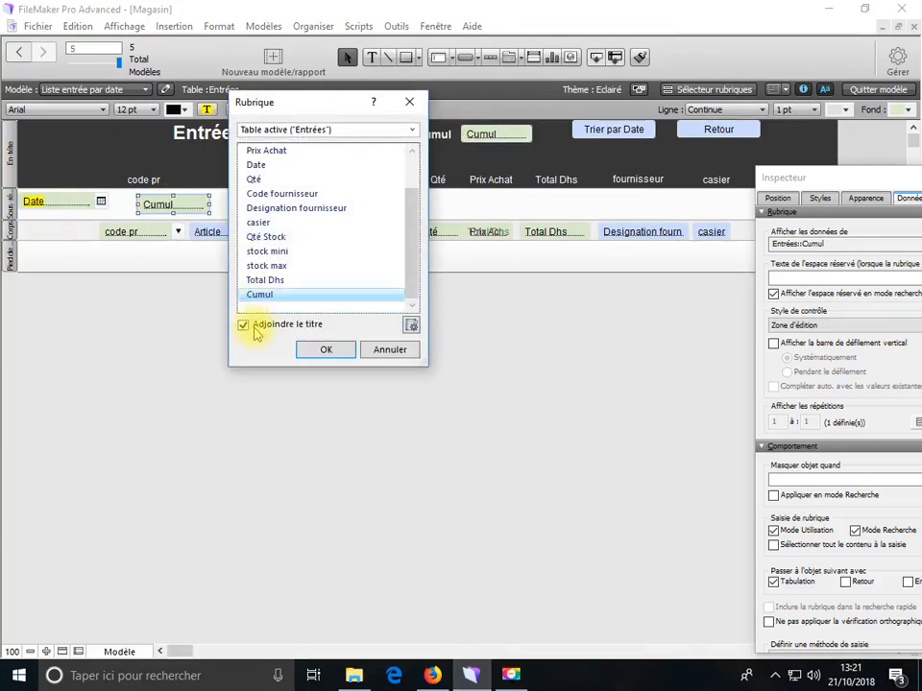
pyautogui.click(325, 351)
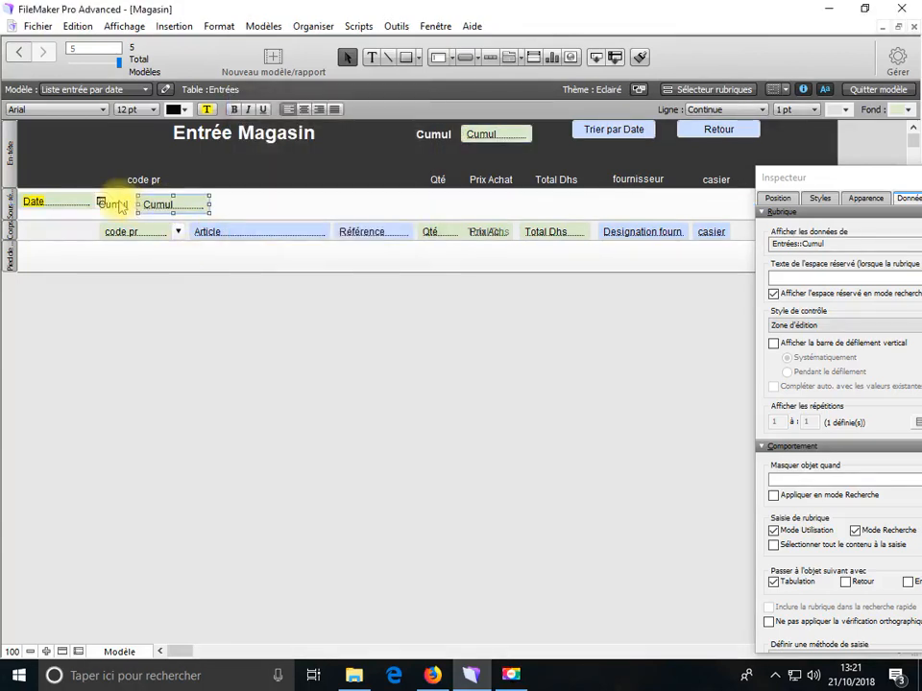
pyautogui.moveTo(170, 207); pyautogui.dragTo(173, 207)
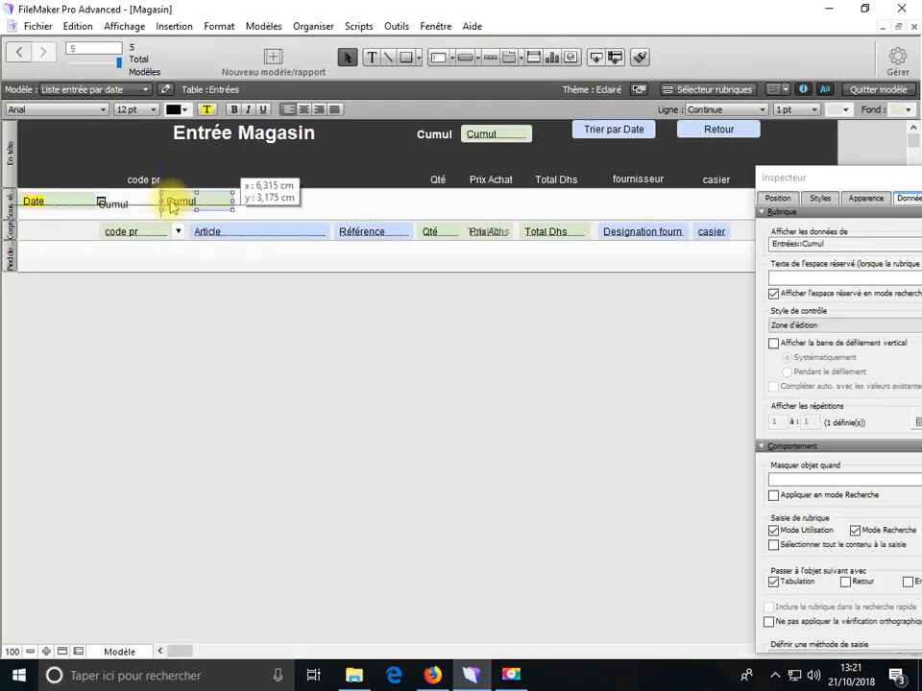
pyautogui.moveTo(117, 208); pyautogui.dragTo(148, 206)
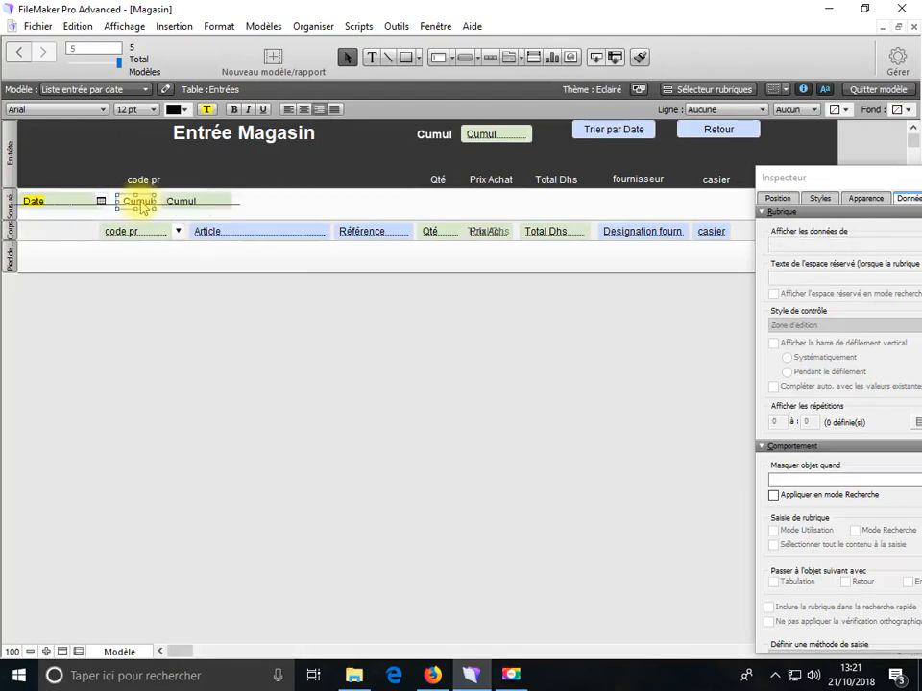
# - Save the layout changes, return to the records list and sort the entries by date
pyautogui.click(142, 653)
pyautogui.click(144, 601)
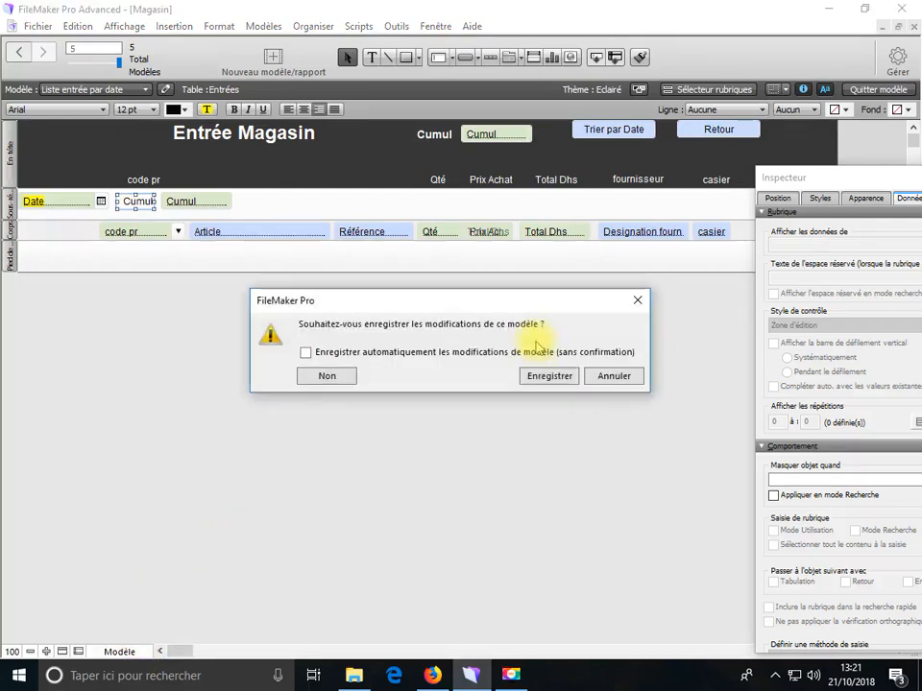
pyautogui.click(560, 376)
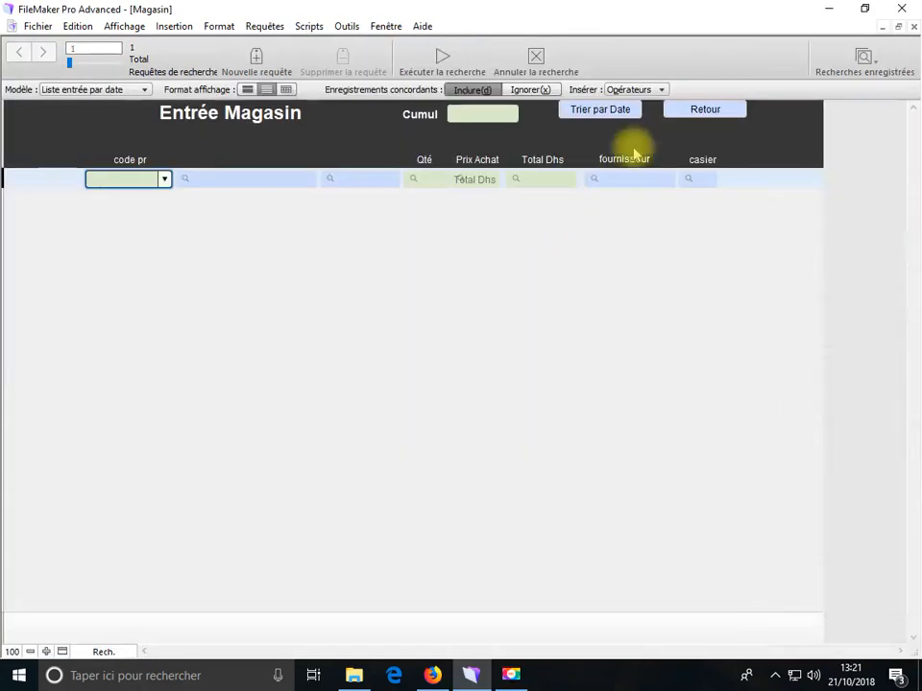
pyautogui.click(536, 58)
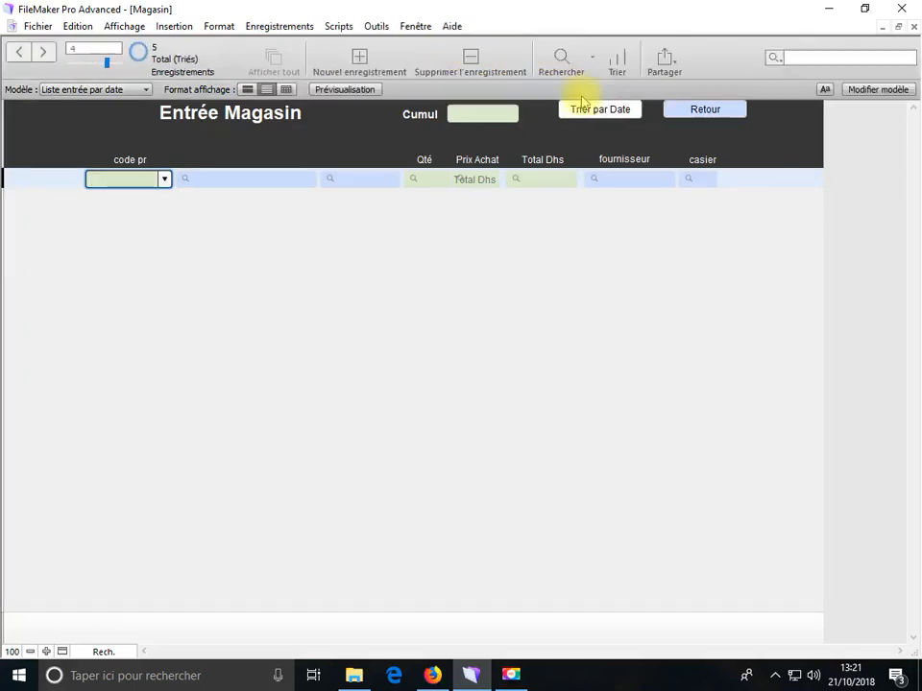
pyautogui.click(601, 110)
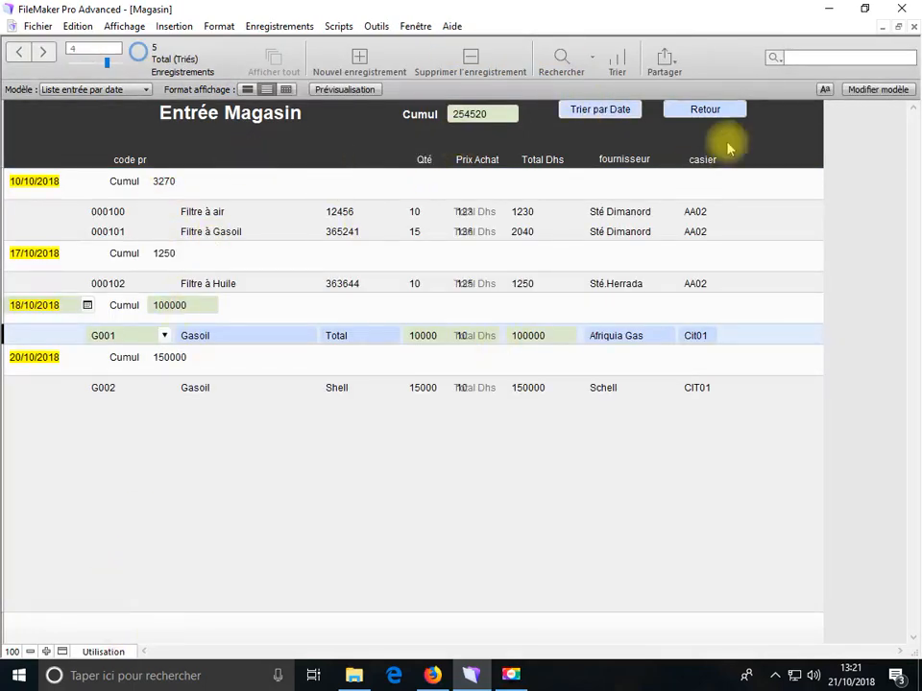
# - Give the Cumul field in the sub-summary part a yellow text highlight, save the layout and return to the records list
pyautogui.click(866, 94)
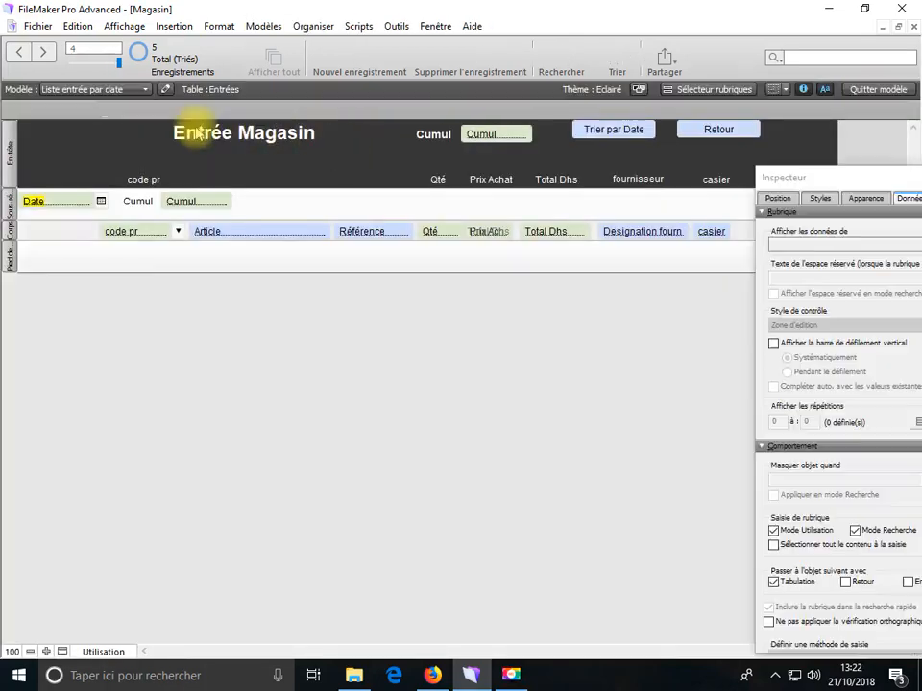
pyautogui.click(199, 200)
pyautogui.click(207, 109)
pyautogui.click(128, 653)
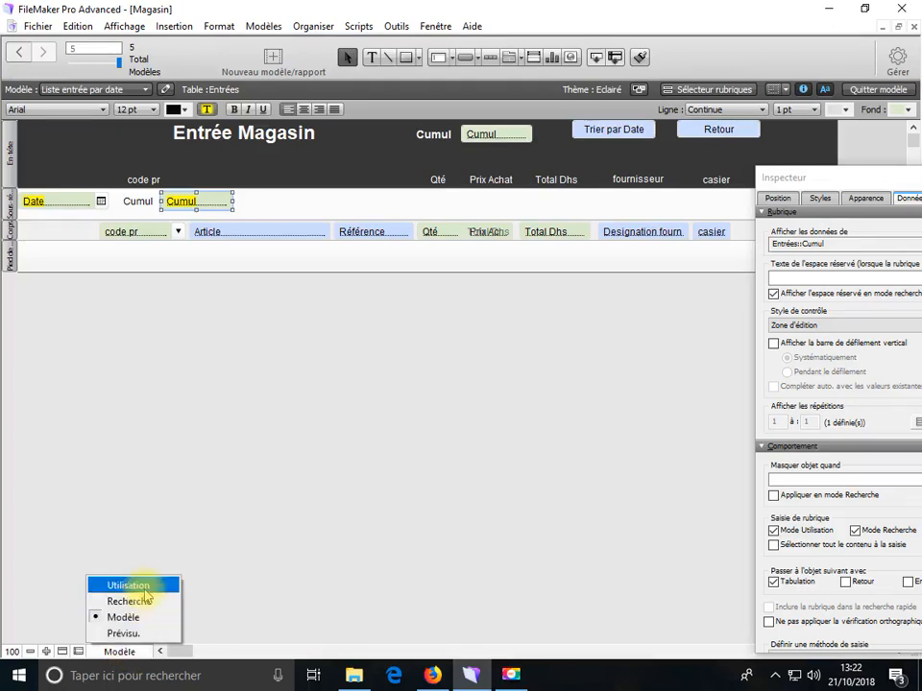
pyautogui.click(125, 639)
pyautogui.click(551, 375)
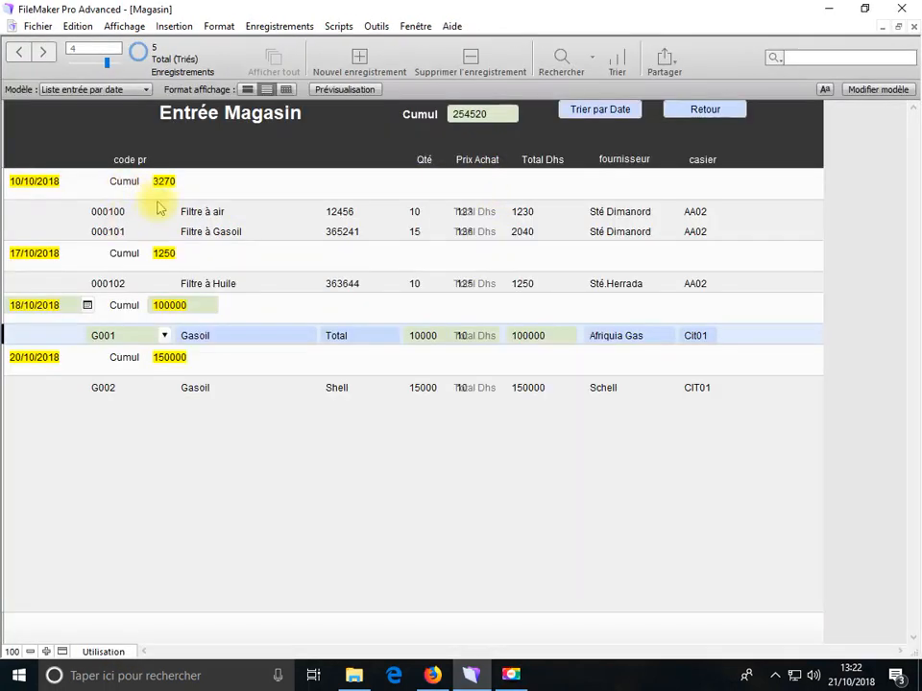
# - Delete the stray Total Dhs label overlapping the Prix Achat field in the body, and save the layout
pyautogui.click(127, 643)
pyautogui.click(121, 616)
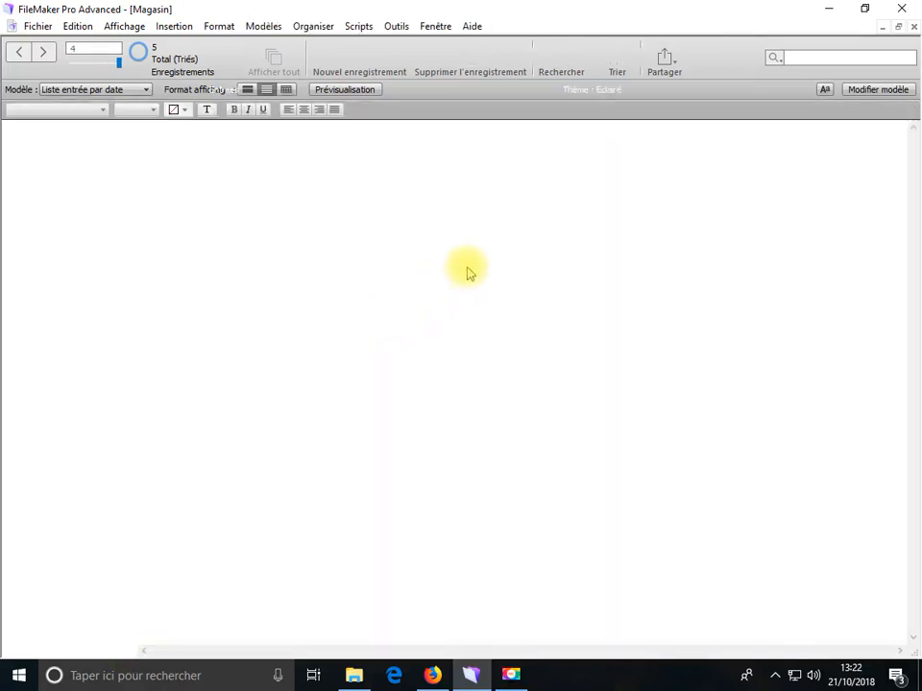
pyautogui.click(501, 235)
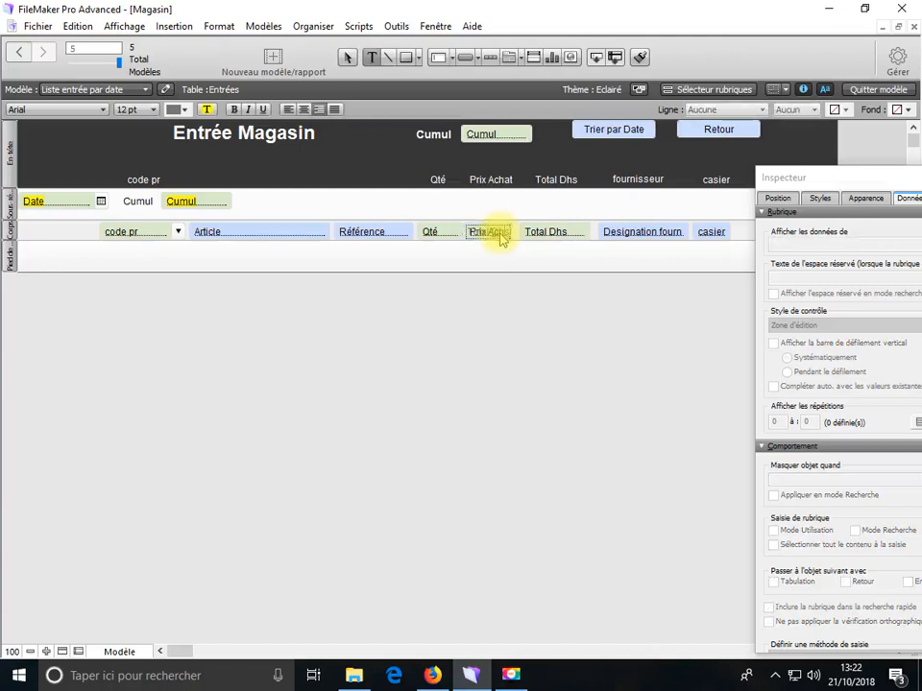
pyautogui.click(504, 235)
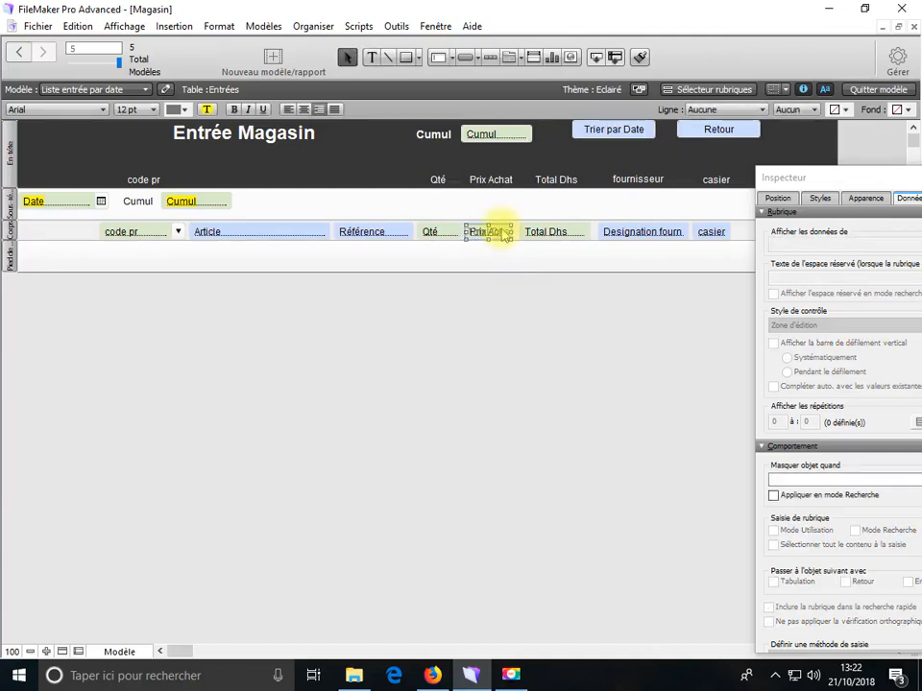
pyautogui.moveTo(504, 235); pyautogui.dragTo(374, 176)
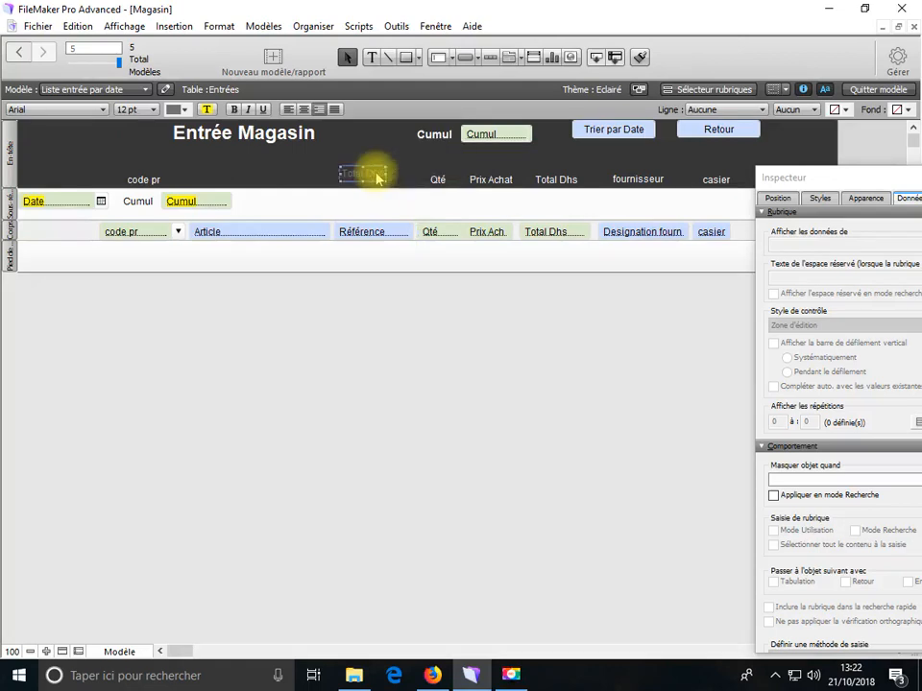
pyautogui.press('Delete')
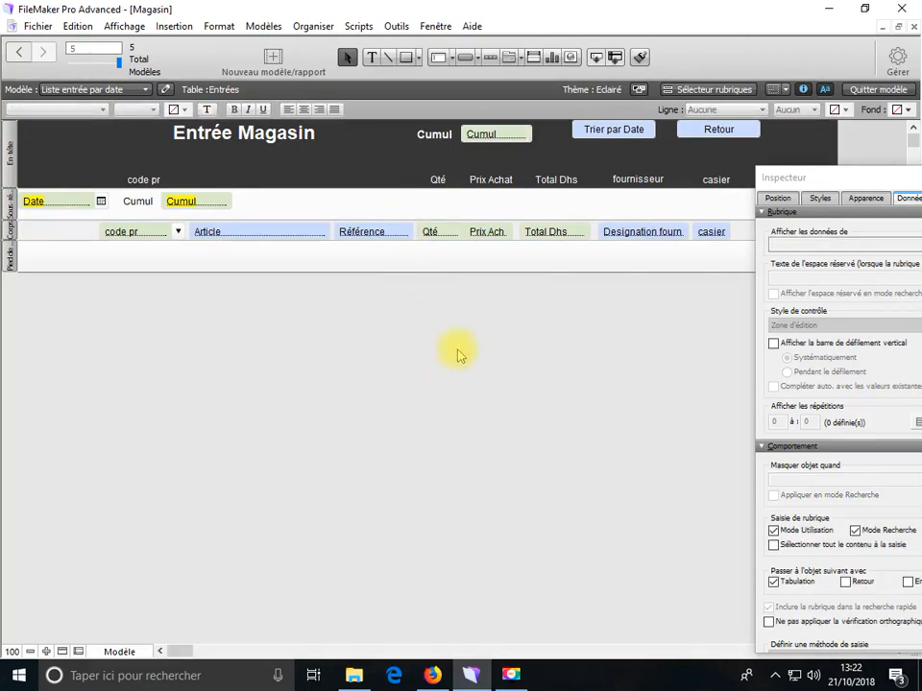
pyautogui.click(120, 656)
pyautogui.click(130, 583)
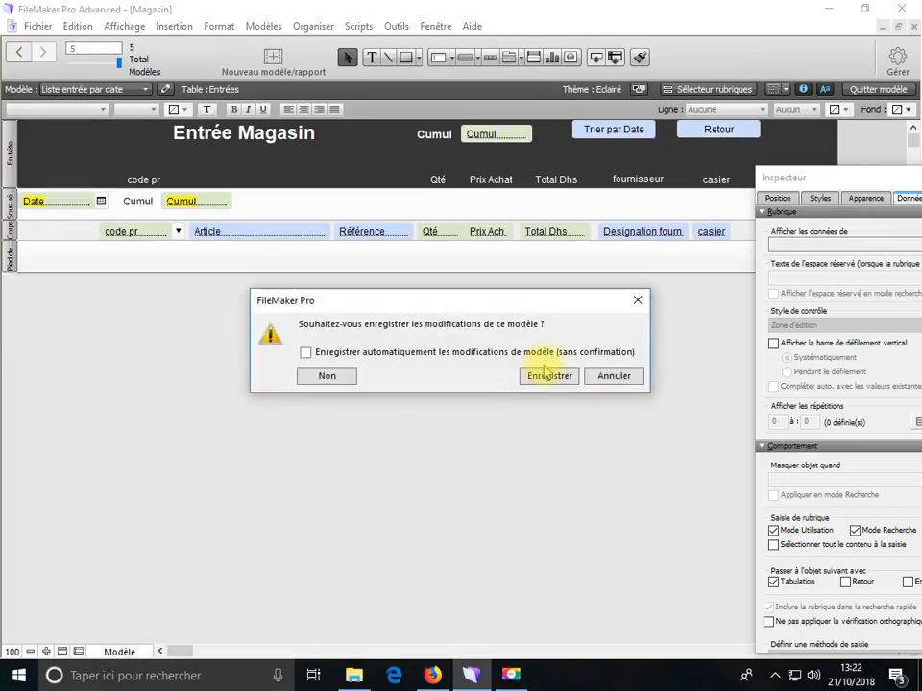
pyautogui.click(537, 378)
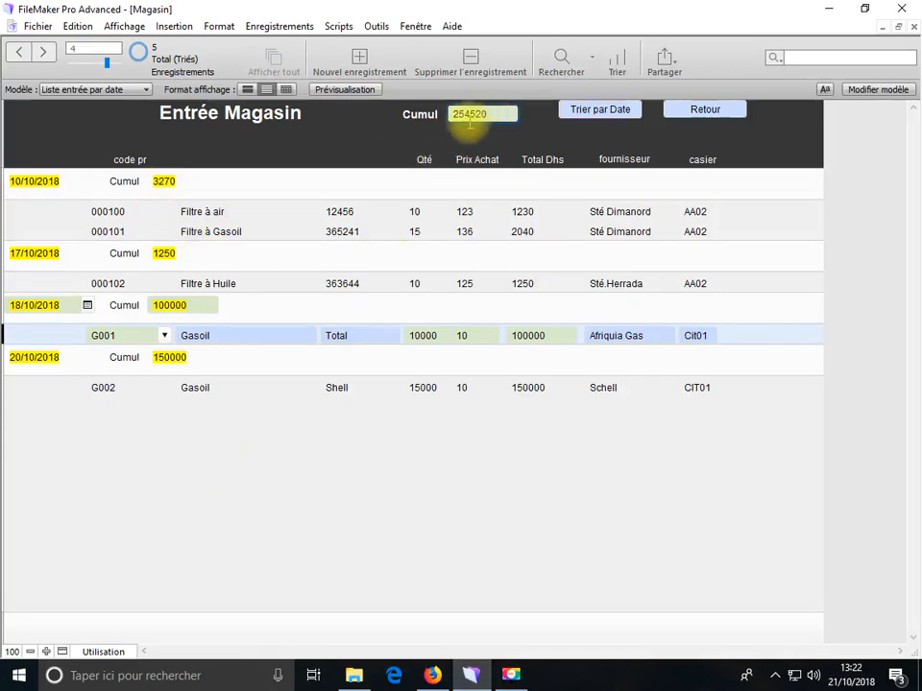
# - Format the header Cumul and body Total Dhs fields as Pourcentage with 2 fixed decimals and a thousands separator
pyautogui.click(106, 652)
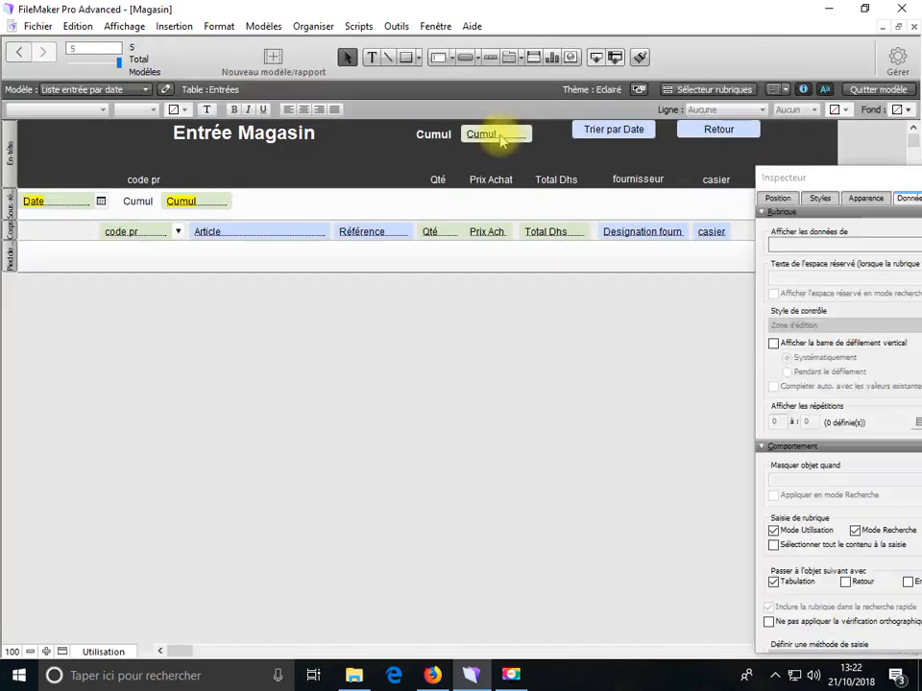
pyautogui.click(501, 137)
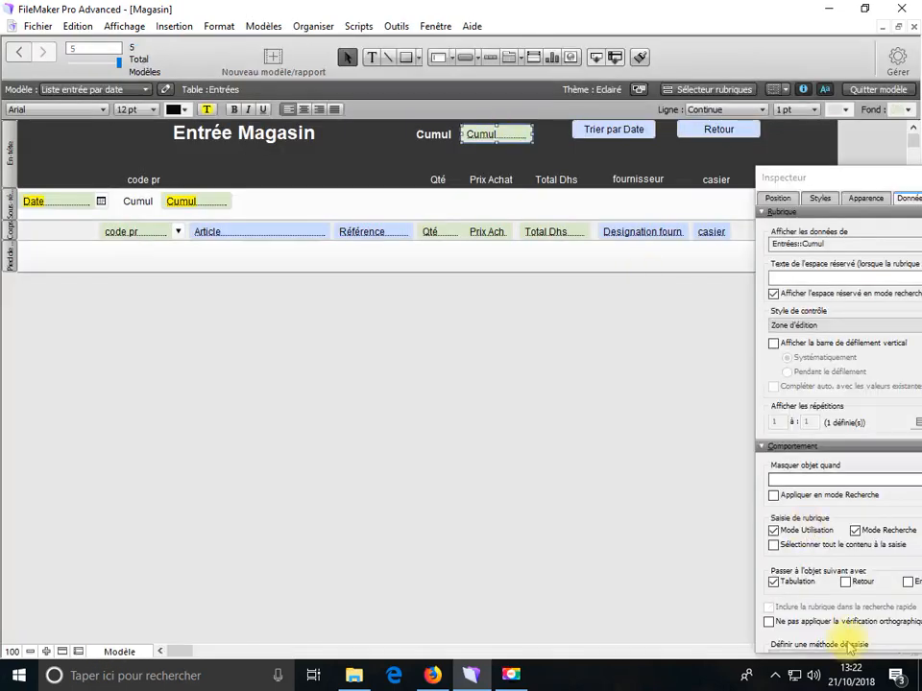
pyautogui.moveTo(762, 182); pyautogui.dragTo(704, 149)
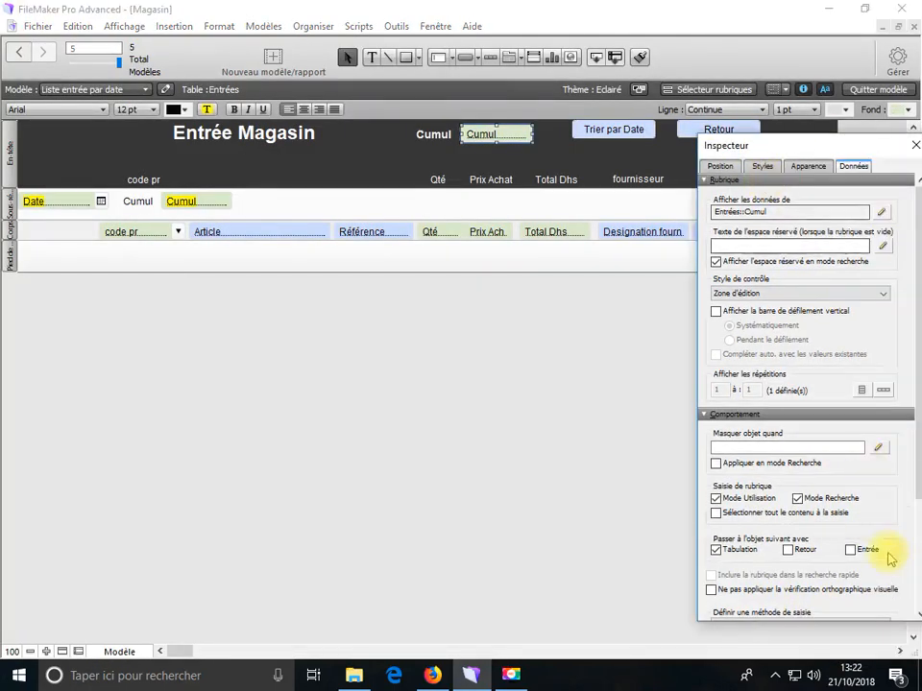
pyautogui.scroll(-3, 919, 595)
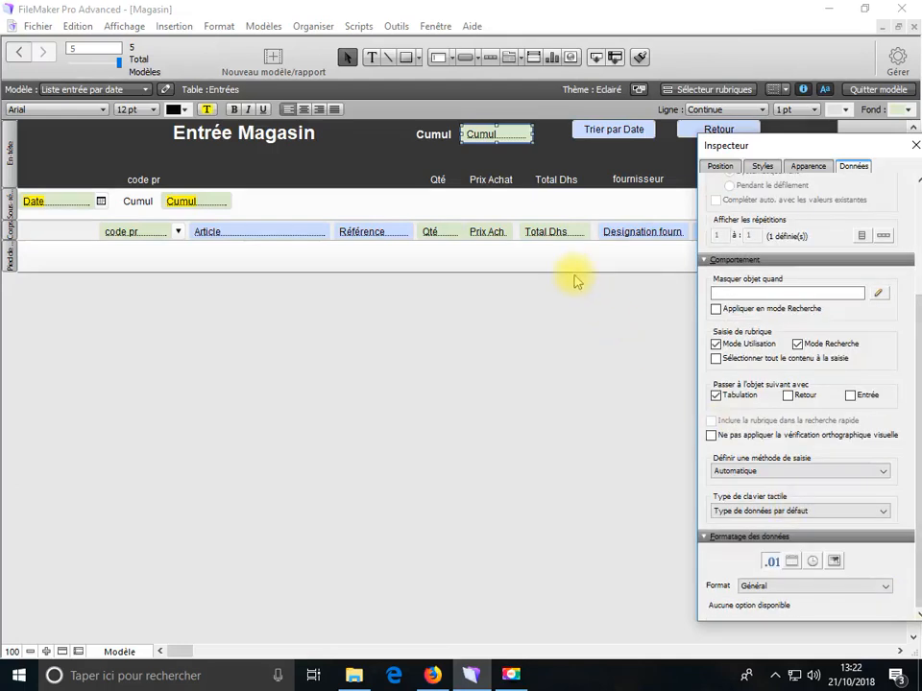
pyautogui.click(560, 235)
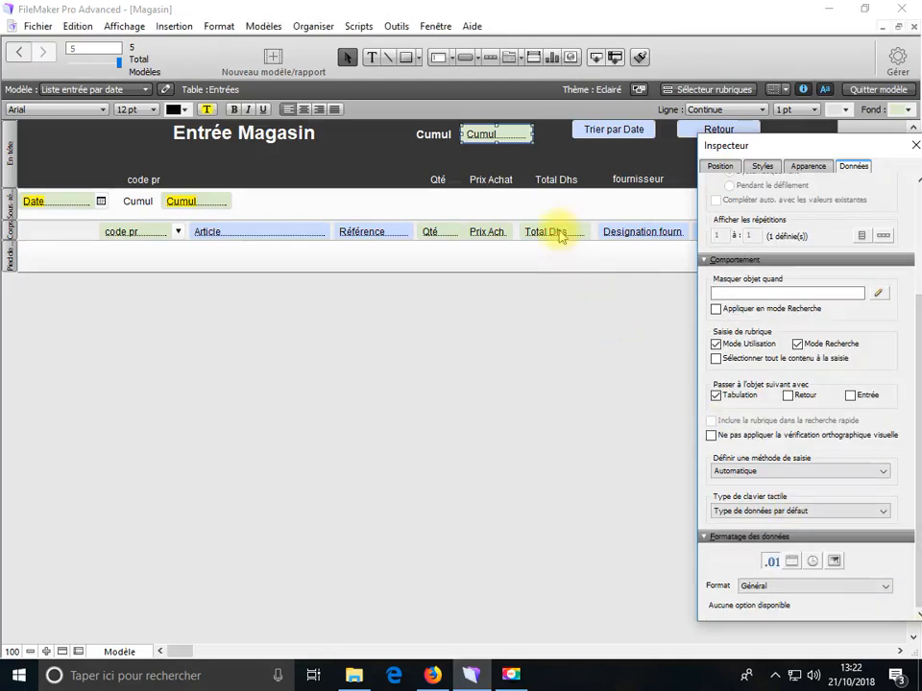
pyautogui.click(790, 588)
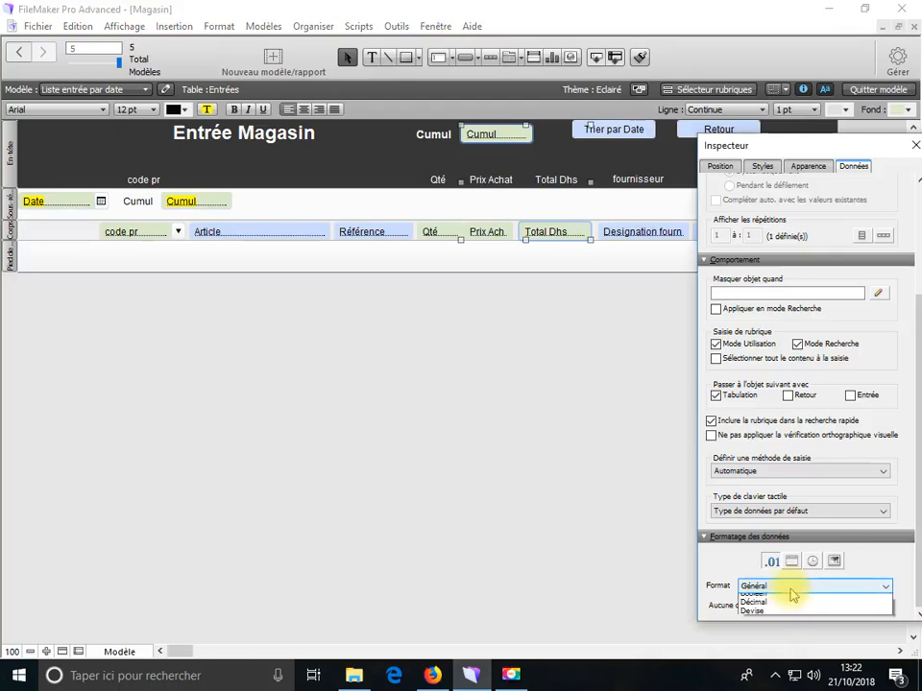
pyautogui.click(755, 626)
pyautogui.scroll(-3, 753, 595)
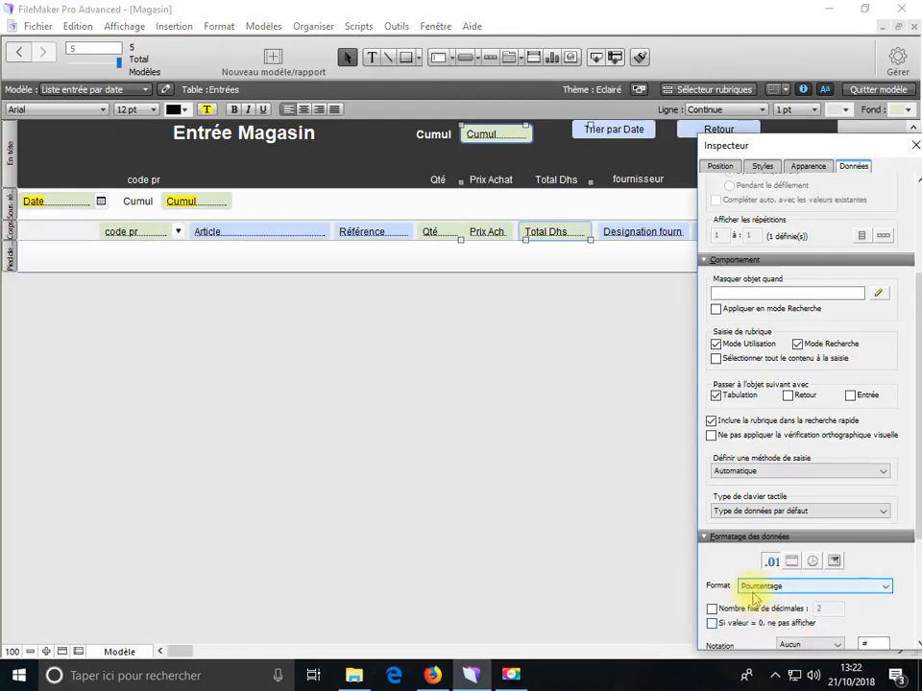
pyautogui.click(750, 610)
pyautogui.scroll(-3, 739, 601)
pyautogui.click(718, 553)
pyautogui.click(123, 652)
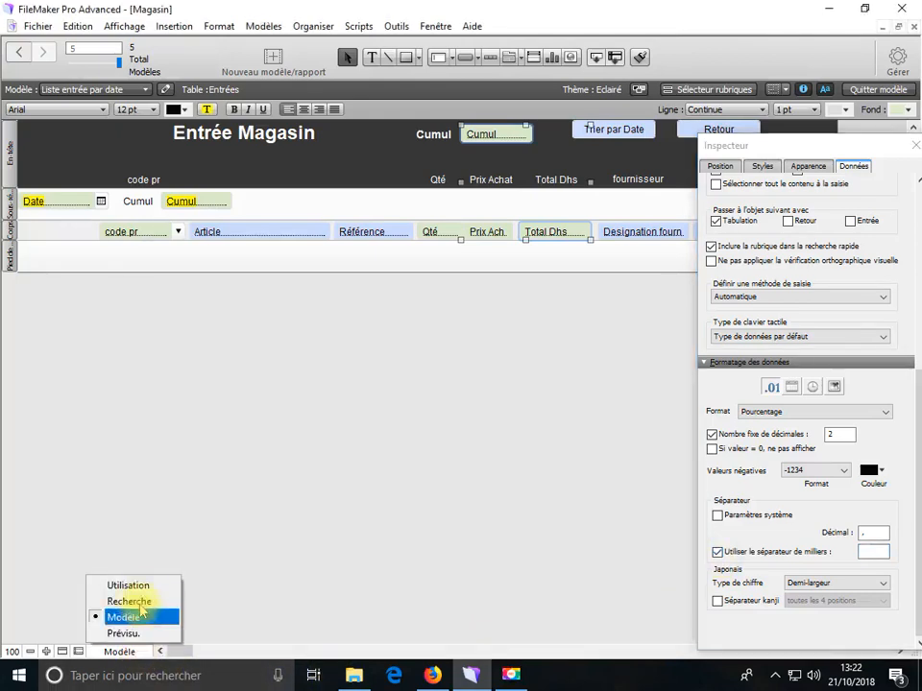
pyautogui.click(149, 585)
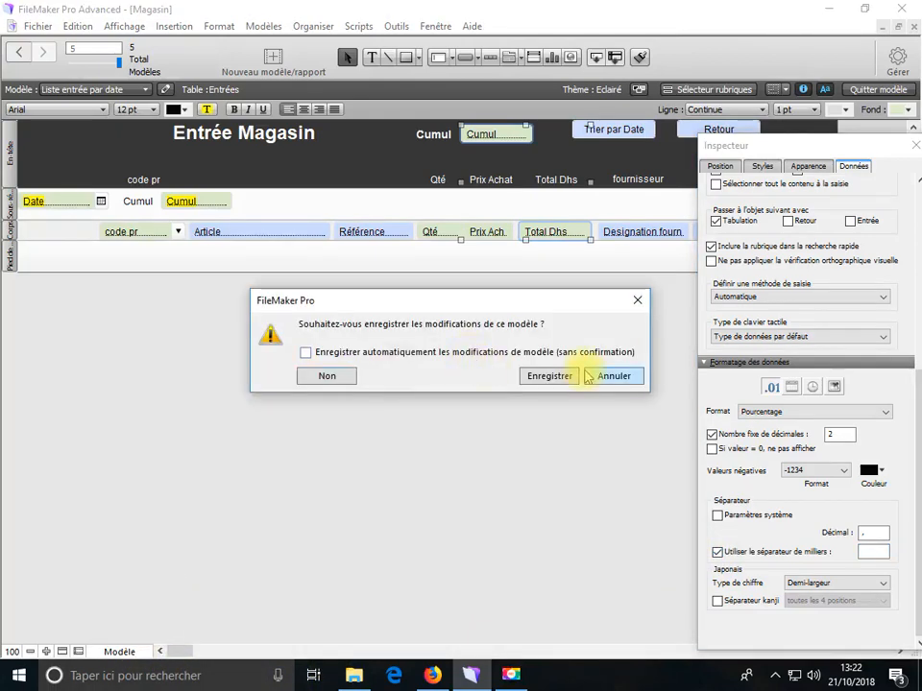
pyautogui.click(590, 376)
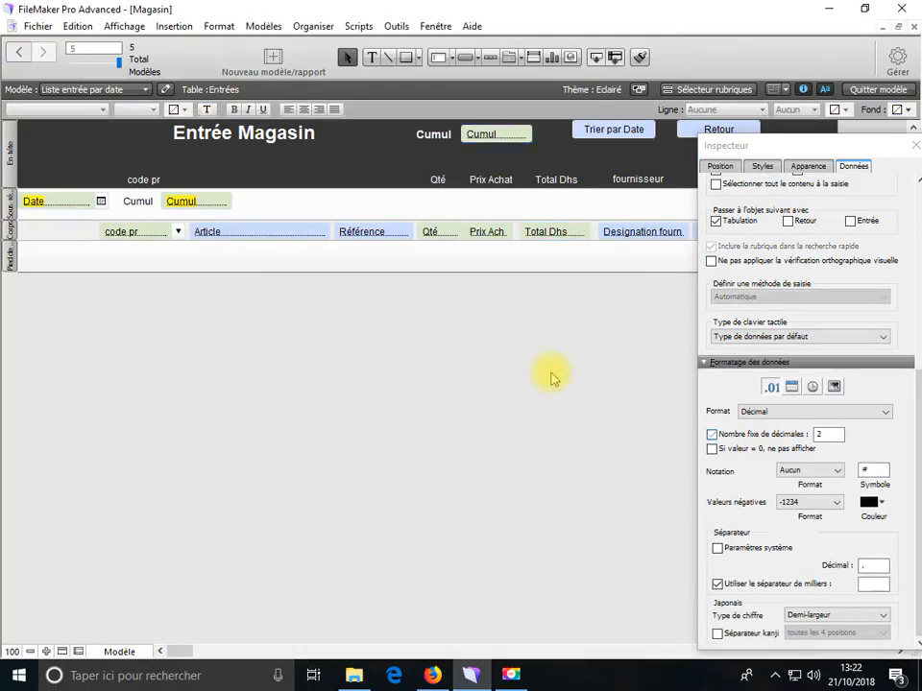
# - Change the body Total Dhs field's number format to Décimal
pyautogui.click(533, 236)
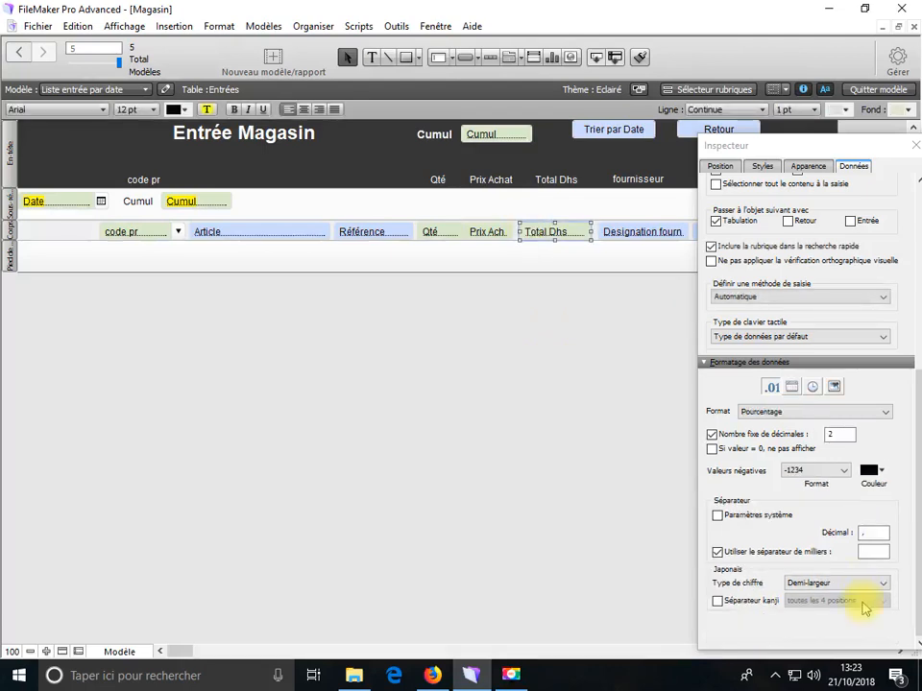
pyautogui.click(798, 412)
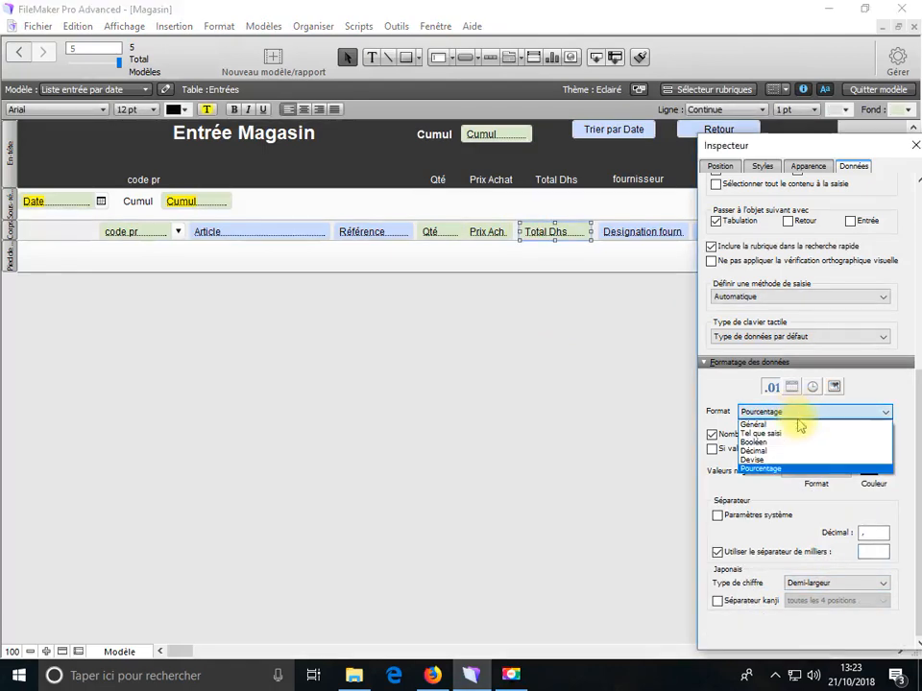
pyautogui.click(761, 452)
pyautogui.click(545, 545)
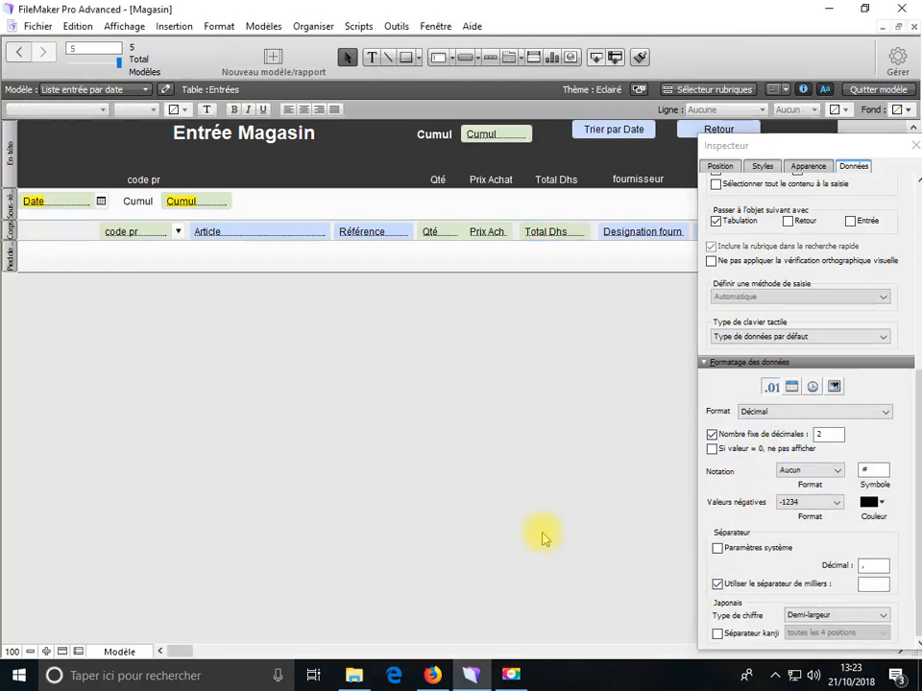
# - Set the header Cumul field's format to Décimal with Dhs as trailing symbol, and widen the field slightly
pyautogui.click(479, 134)
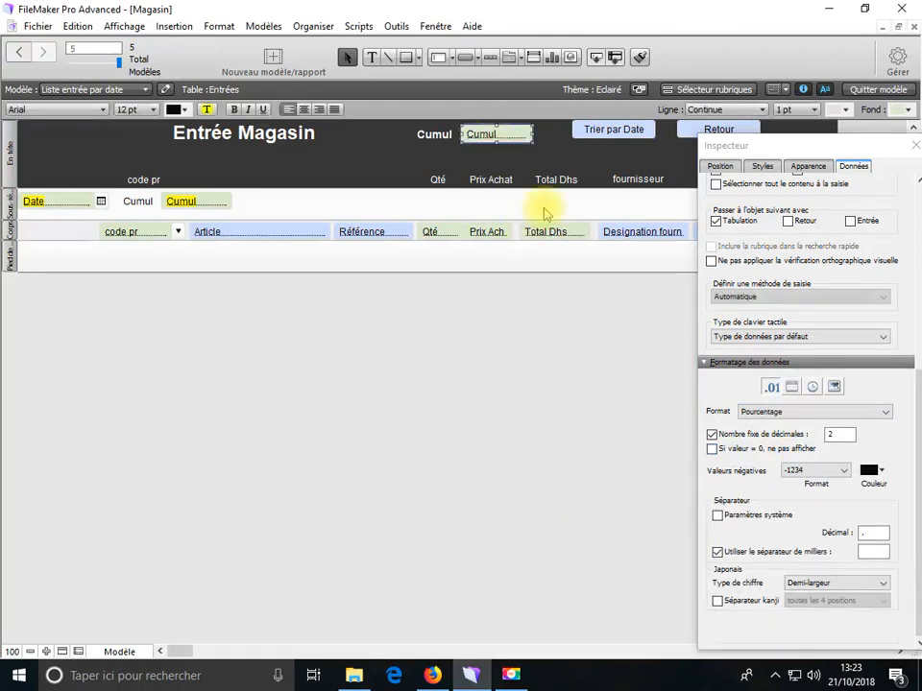
pyautogui.click(776, 411)
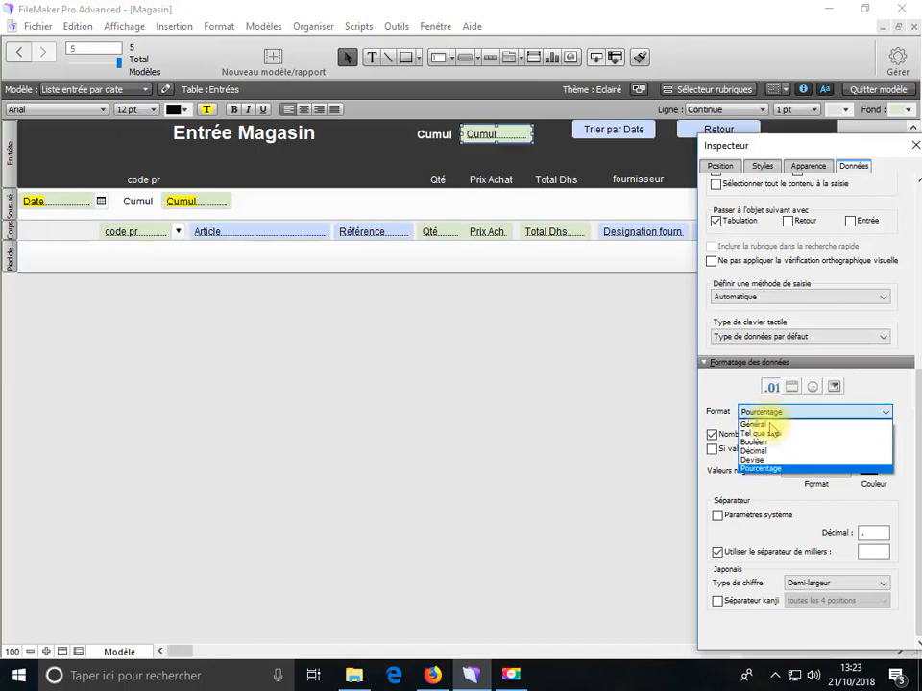
pyautogui.click(769, 452)
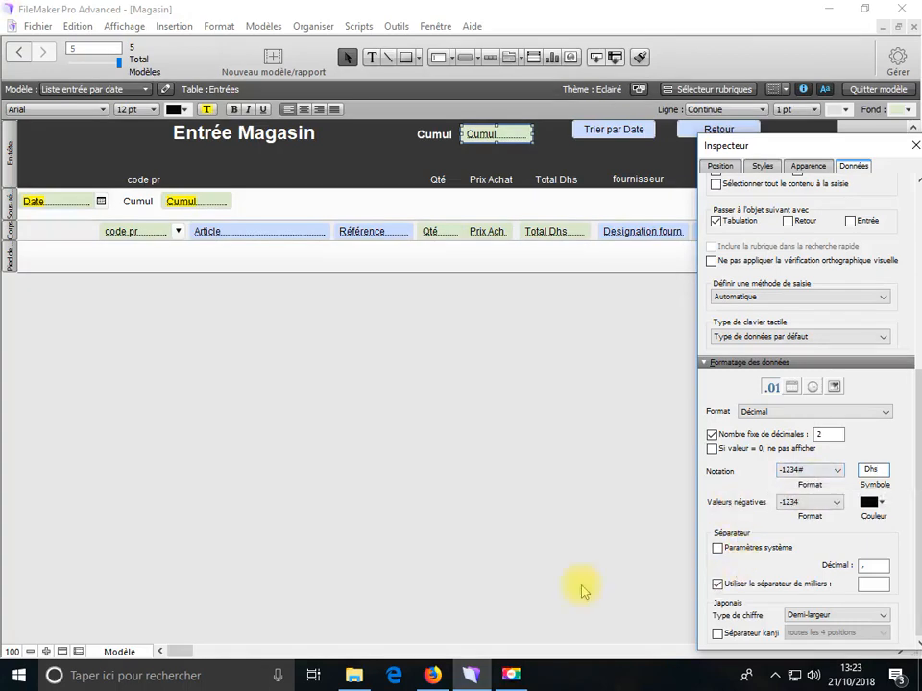
pyautogui.click(471, 467)
pyautogui.click(528, 137)
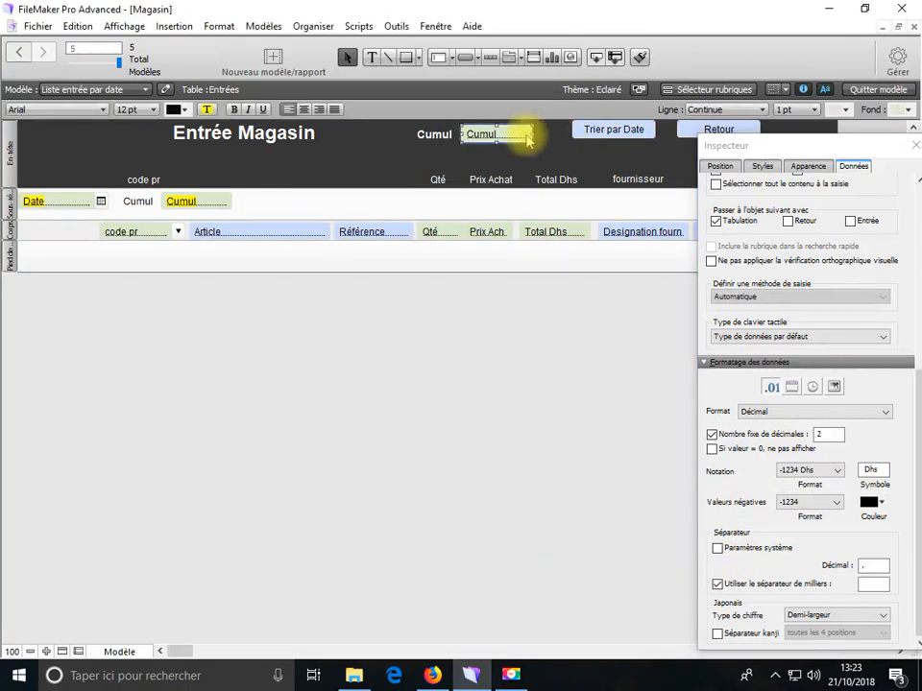
pyautogui.moveTo(528, 135); pyautogui.dragTo(554, 131)
# - Save the layout changes and check the formatted amounts in the records list
pyautogui.click(851, 91)
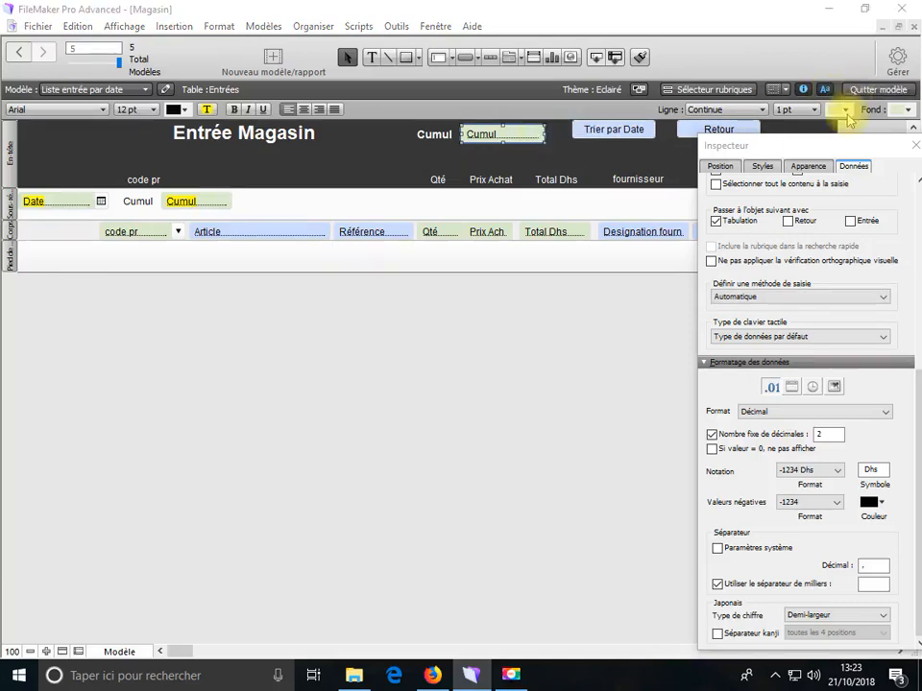
pyautogui.click(572, 382)
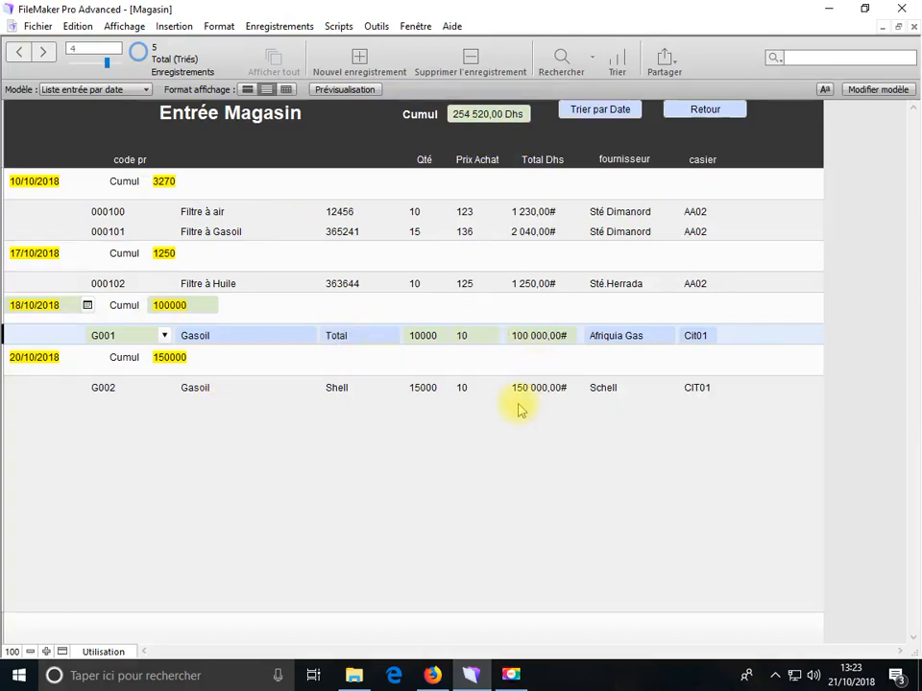
pyautogui.click(536, 212)
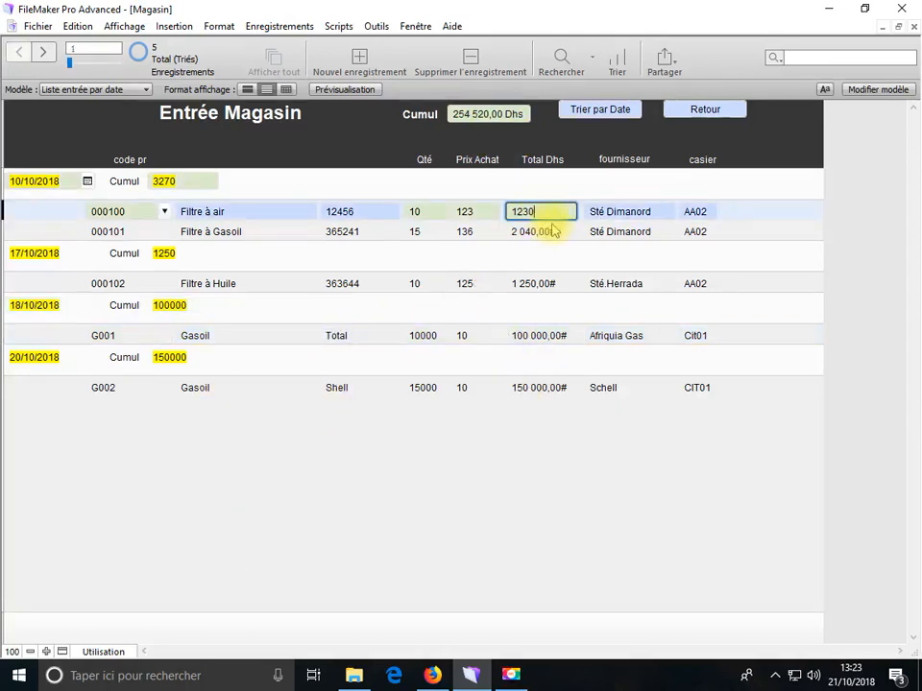
# - Right-align the body Qté, Prix Achat and Total Dhs fields plus the header and date-group Cumul fields on the layout
pyautogui.click(104, 653)
pyautogui.click(106, 615)
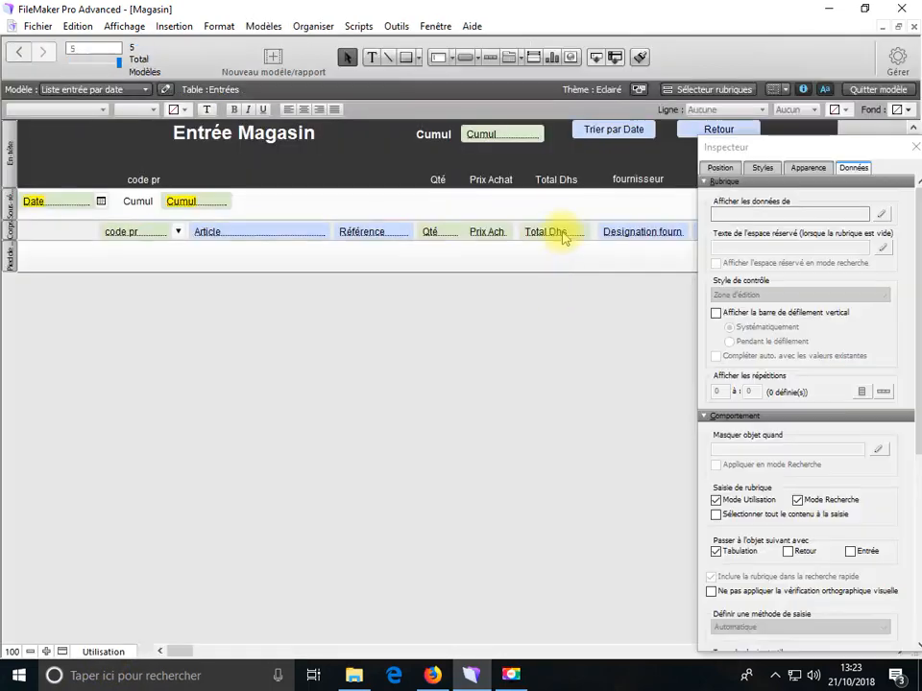
pyautogui.click(563, 234)
pyautogui.keyDown('shift'); pyautogui.click(488, 231); pyautogui.keyUp('shift')
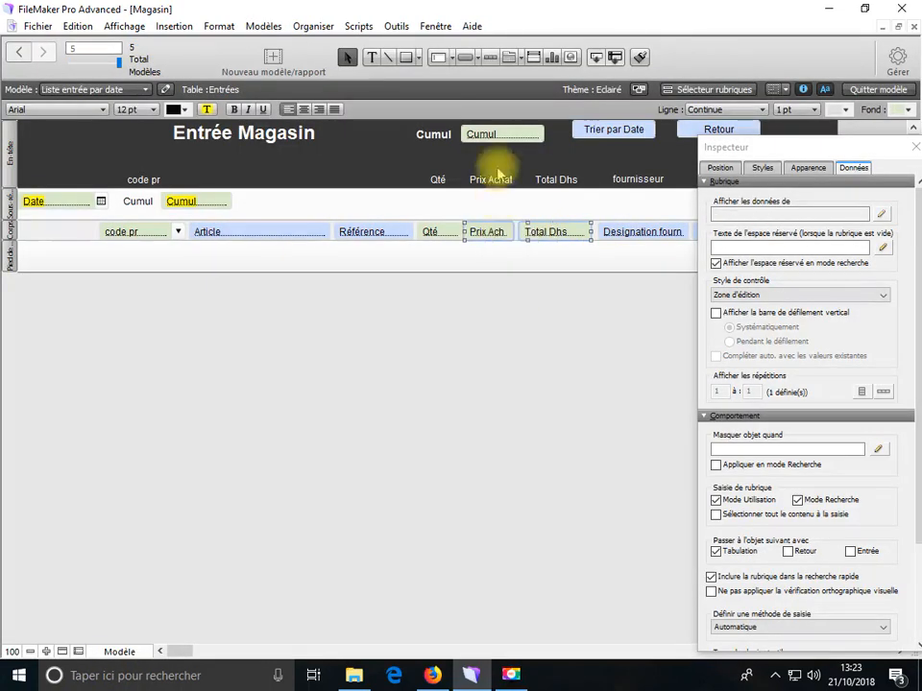
pyautogui.click(320, 111)
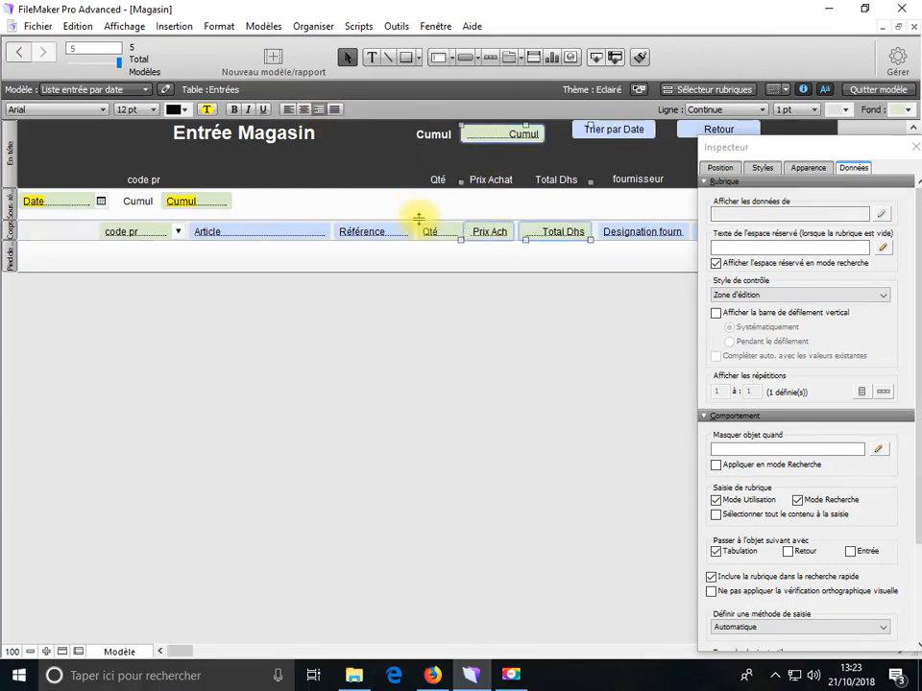
pyautogui.click(321, 112)
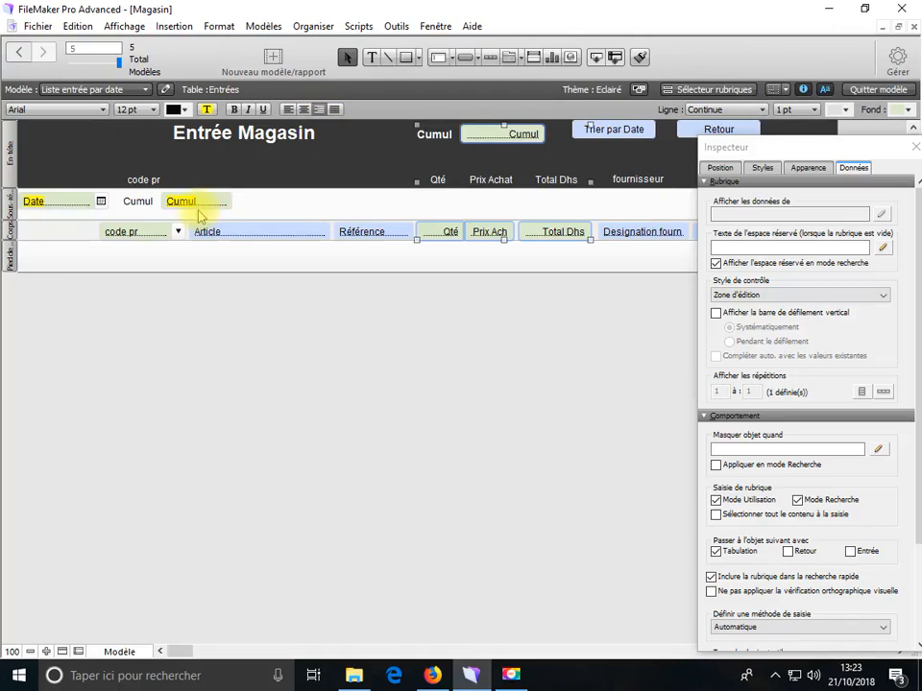
pyautogui.click(199, 202)
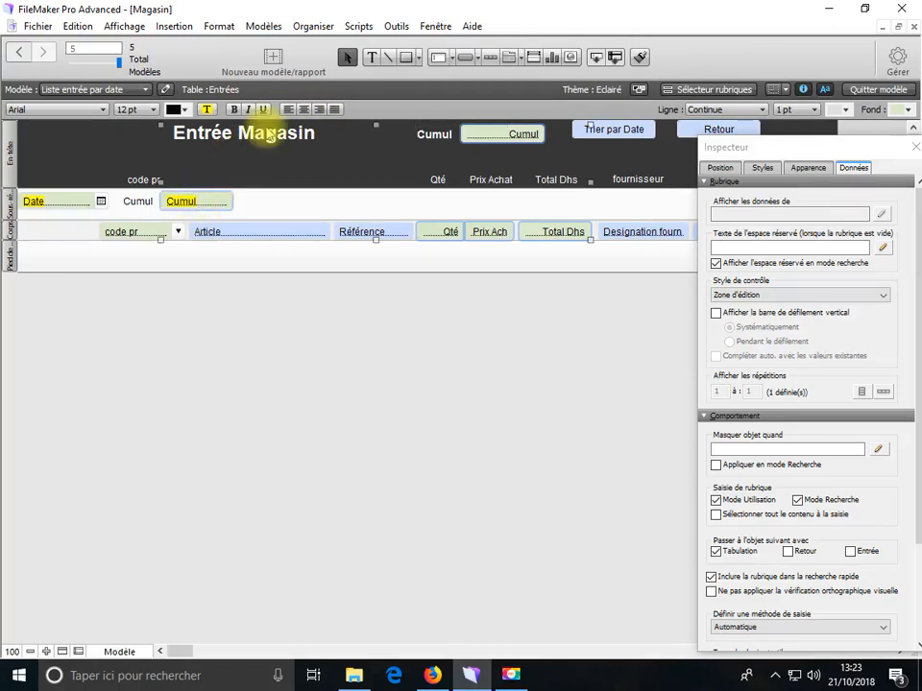
pyautogui.click(318, 111)
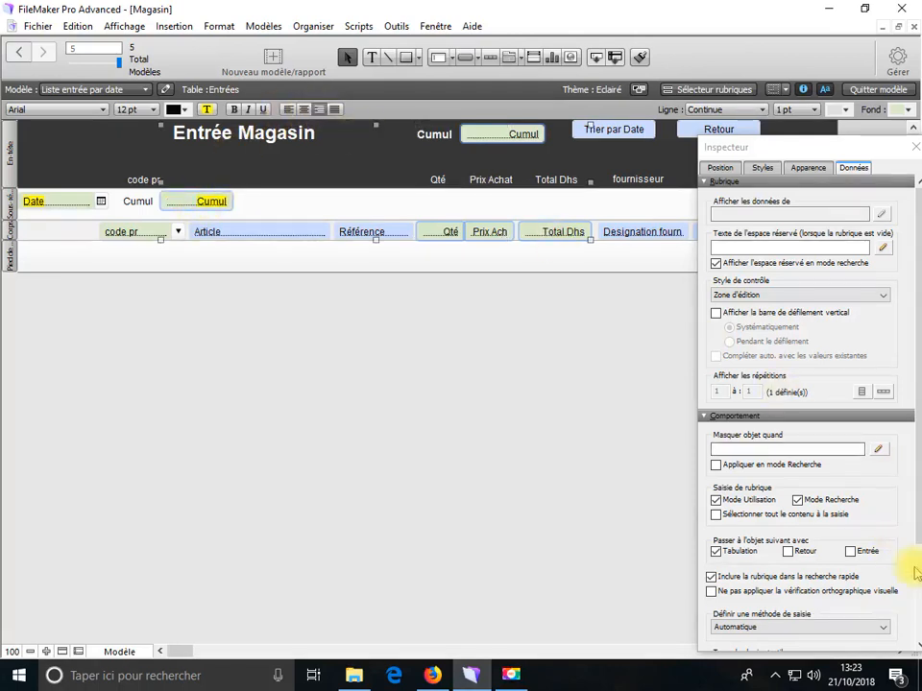
# - Set the body Total Dhs field's number notation to Aucun
pyautogui.scroll(-3, 855, 526)
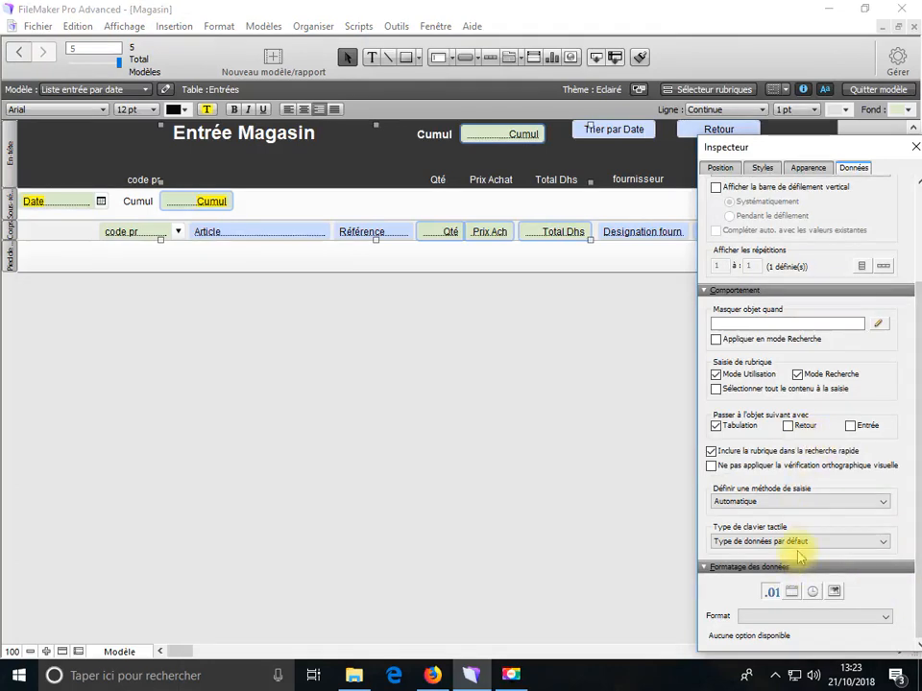
pyautogui.click(586, 231)
pyautogui.click(557, 232)
pyautogui.scroll(-4, 854, 520)
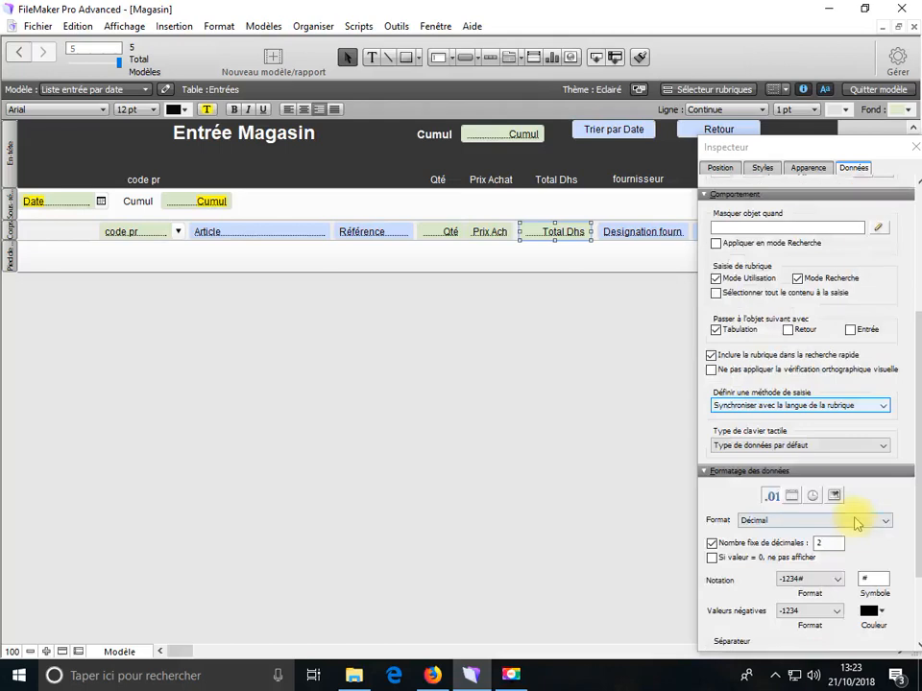
pyautogui.click(831, 472)
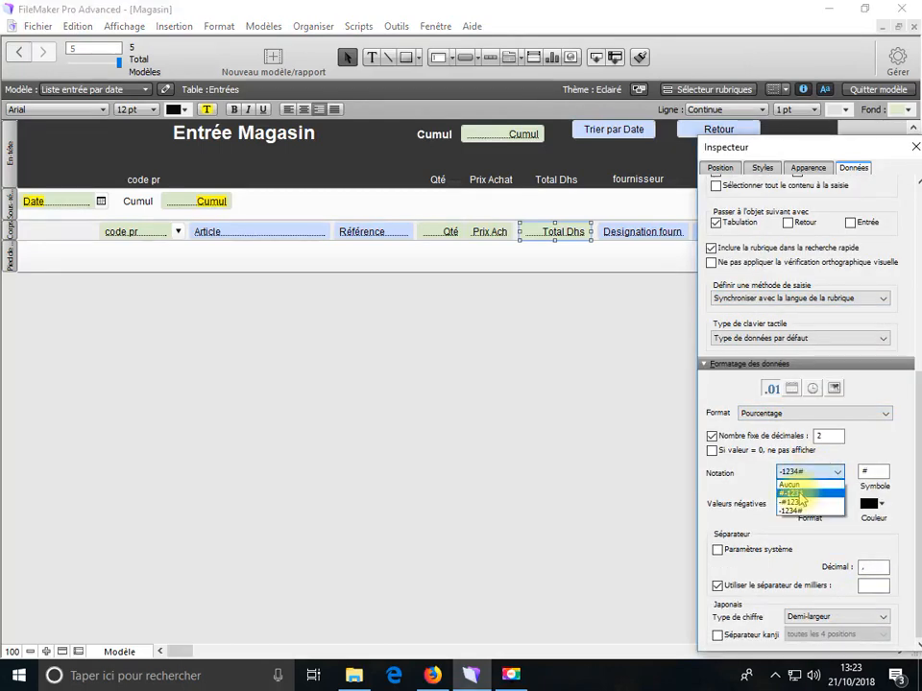
pyautogui.click(793, 484)
pyautogui.click(510, 273)
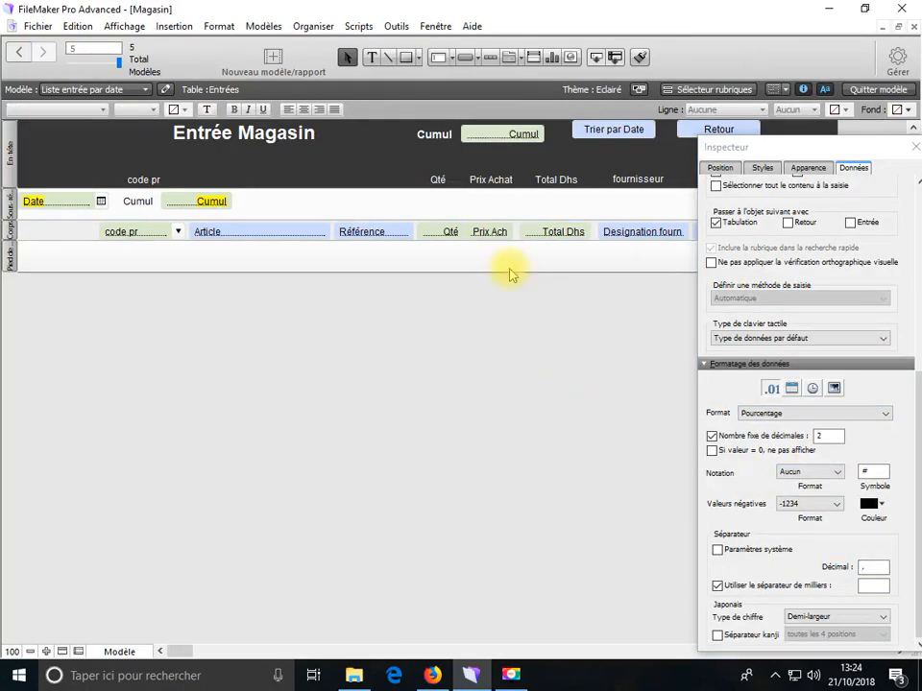
# - Format the body Prix Achat field as Décimal with 2 fixed decimals and a thousands separator
pyautogui.click(497, 238)
pyautogui.scroll(-1, 756, 502)
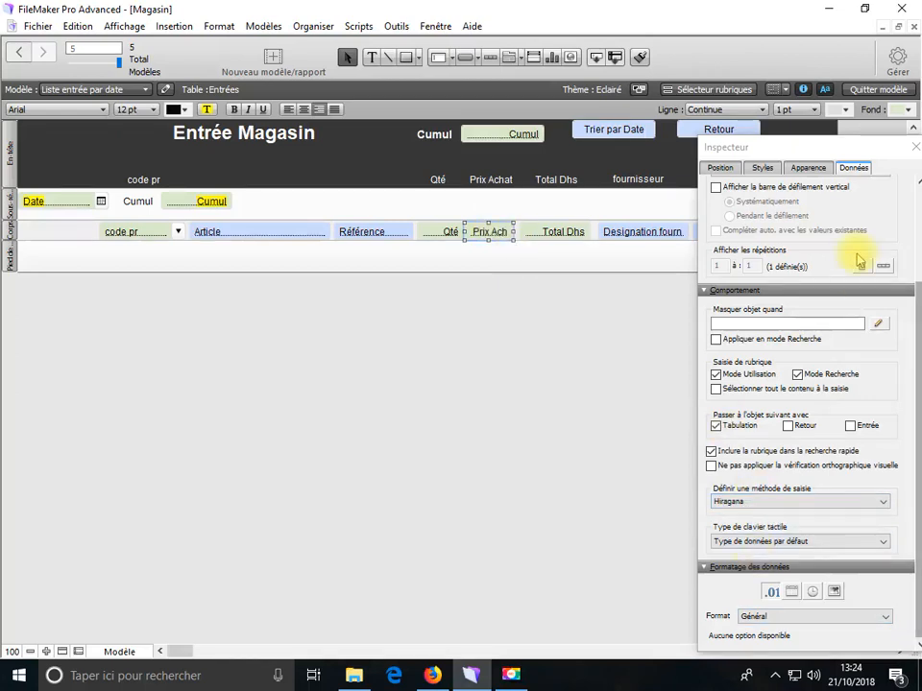
pyautogui.click(919, 358)
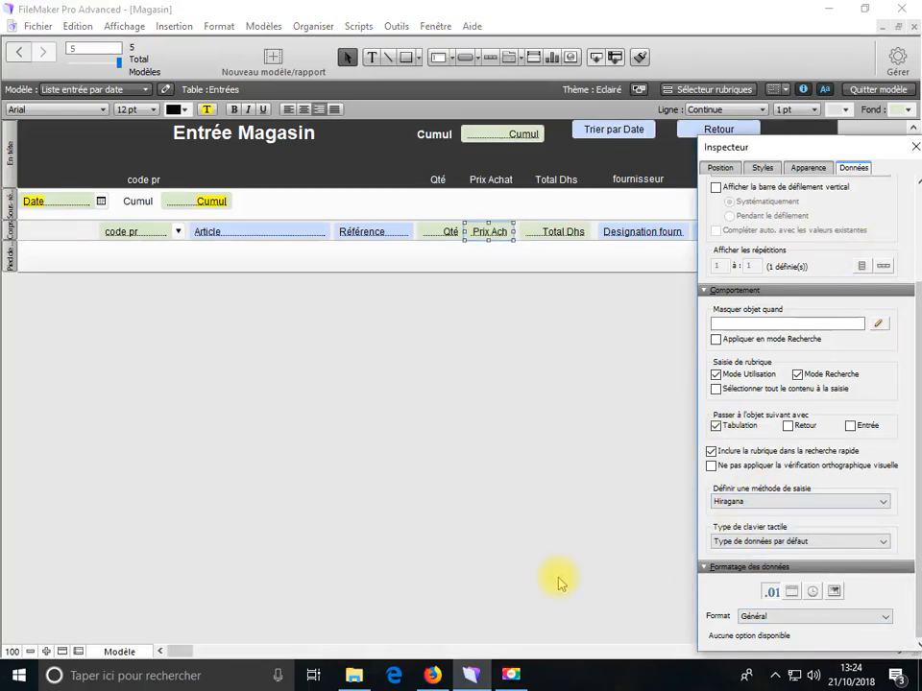
pyautogui.click(790, 615)
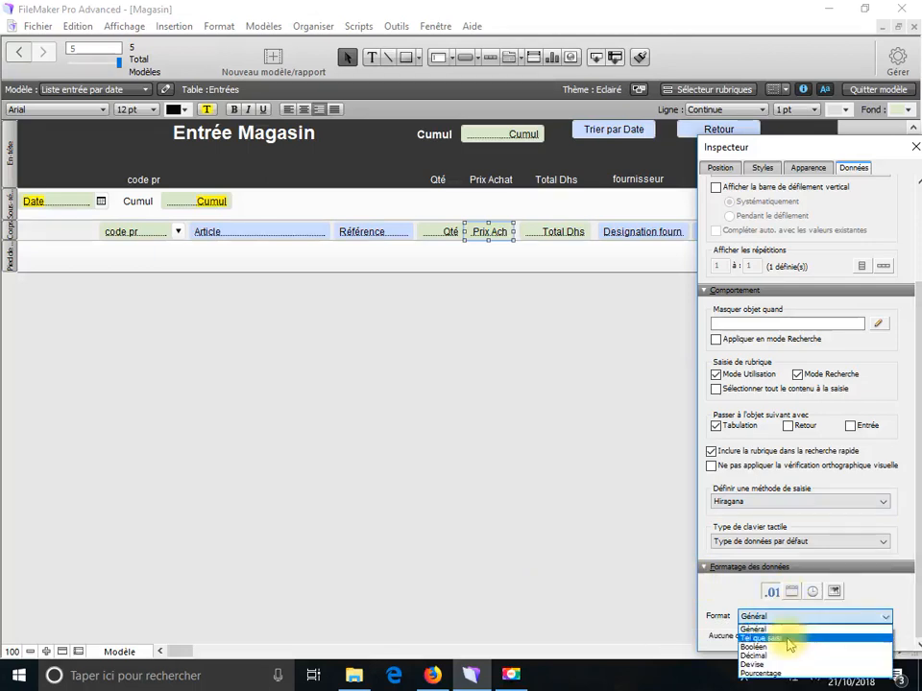
pyautogui.click(770, 656)
pyautogui.click(738, 645)
pyautogui.scroll(-3, 749, 586)
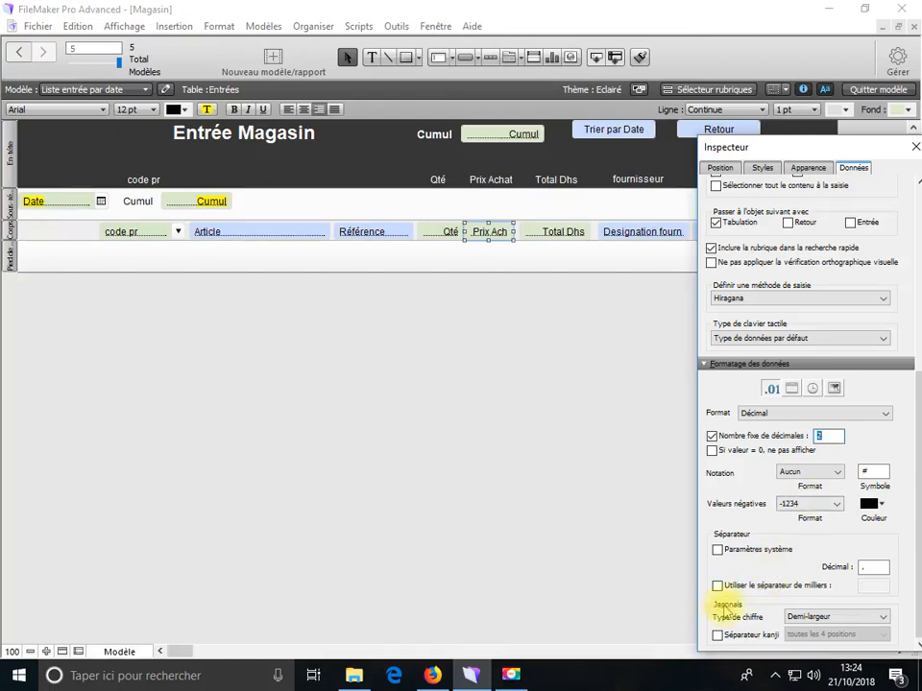
pyautogui.click(719, 586)
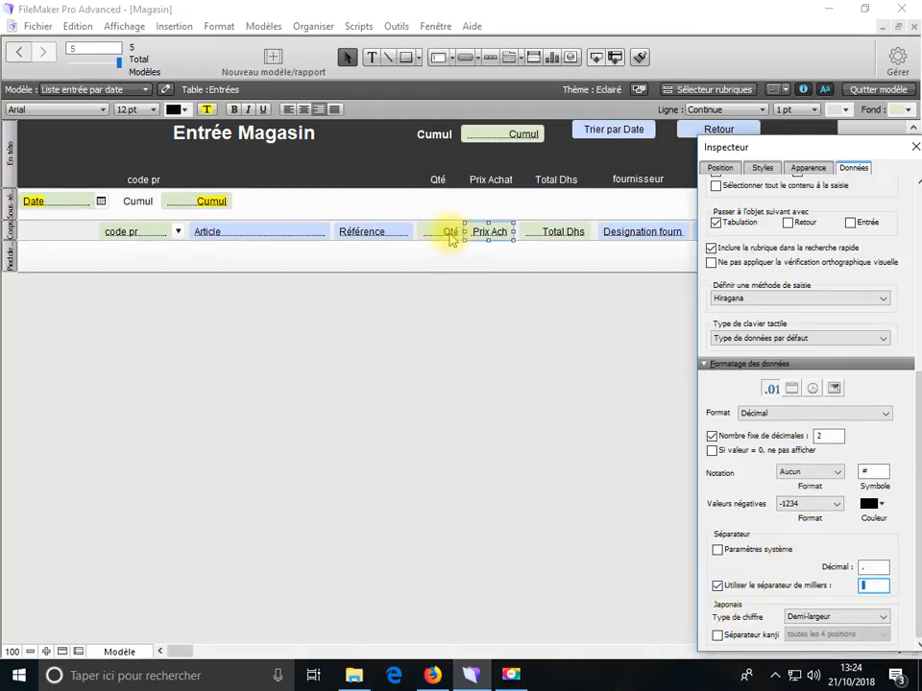
# - Format the body Qté field as Pourcentage with 2 fixed decimals and a thousands separator
pyautogui.click(452, 233)
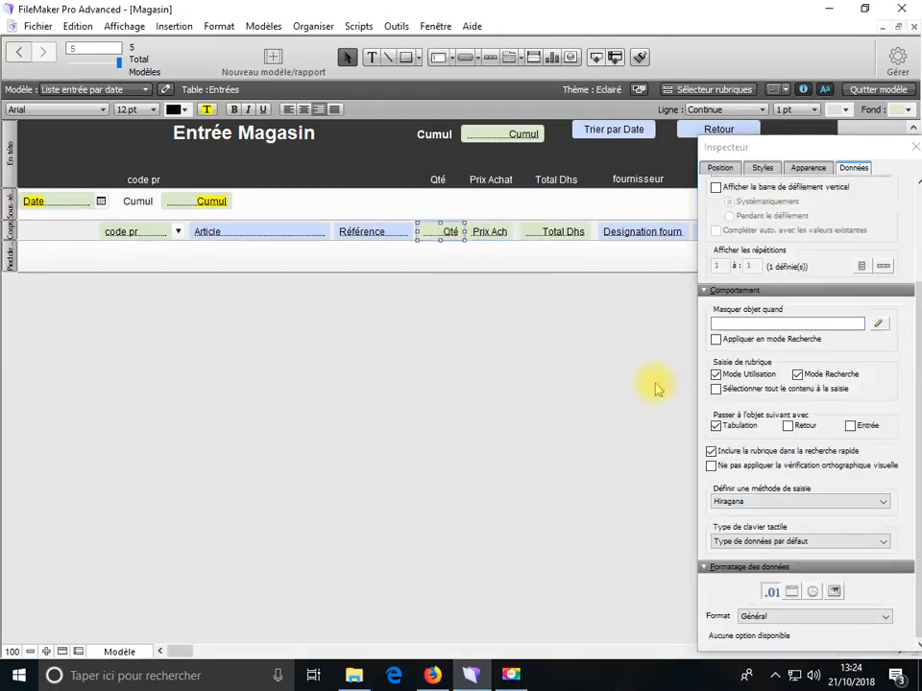
pyautogui.click(765, 617)
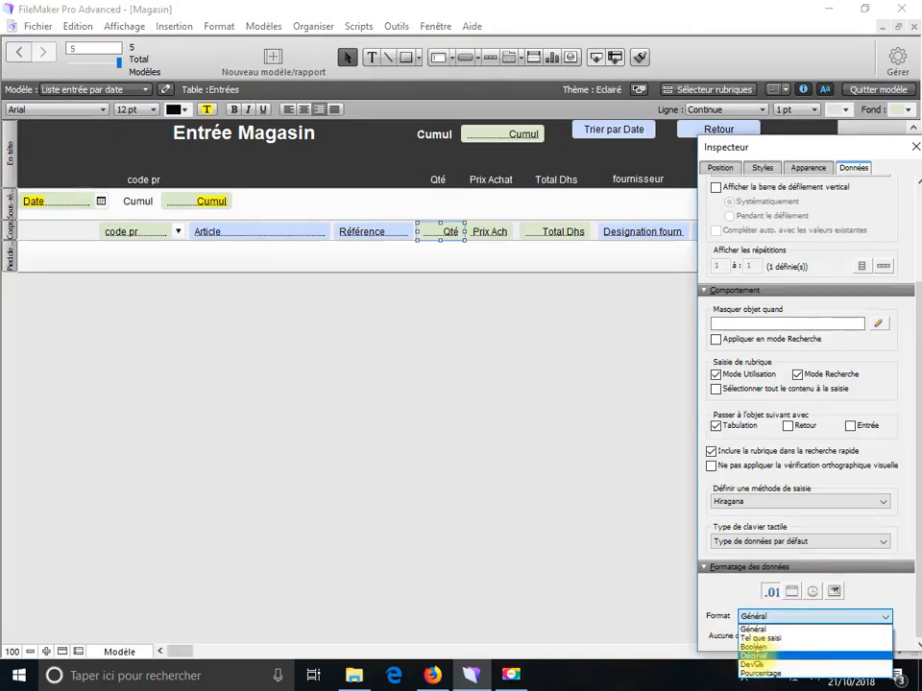
pyautogui.click(759, 673)
pyautogui.click(711, 593)
pyautogui.scroll(-3, 730, 614)
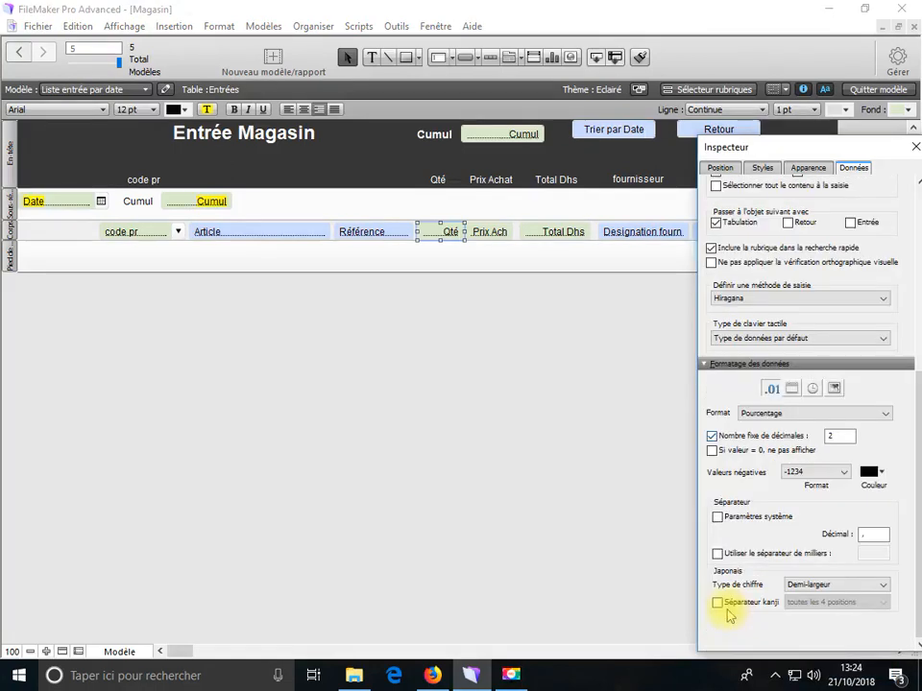
pyautogui.click(717, 554)
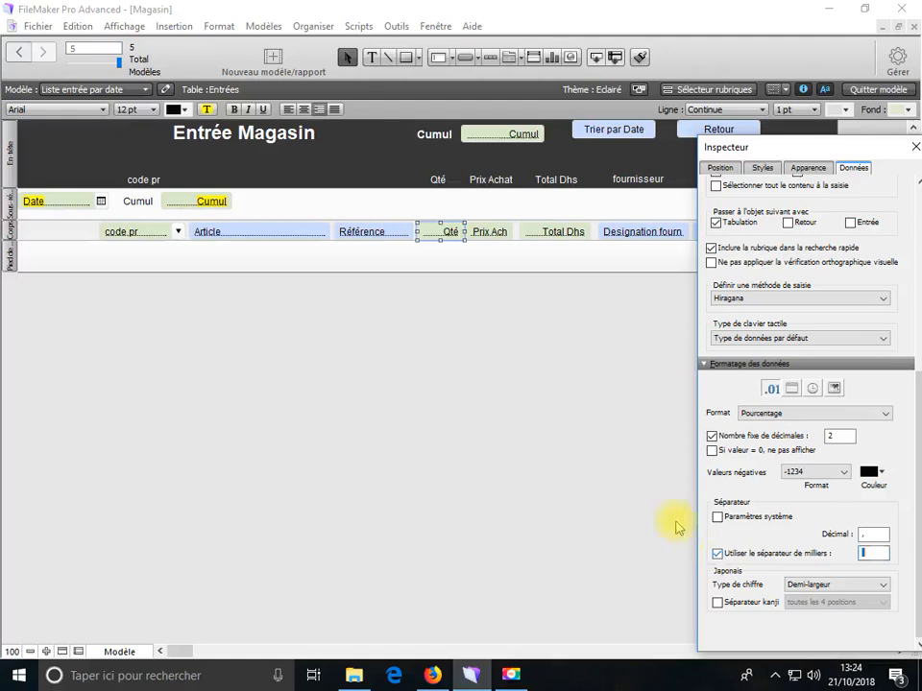
# - Save the layout changes and check the Qté values of the entries in the records list
pyautogui.click(530, 379)
pyautogui.click(106, 652)
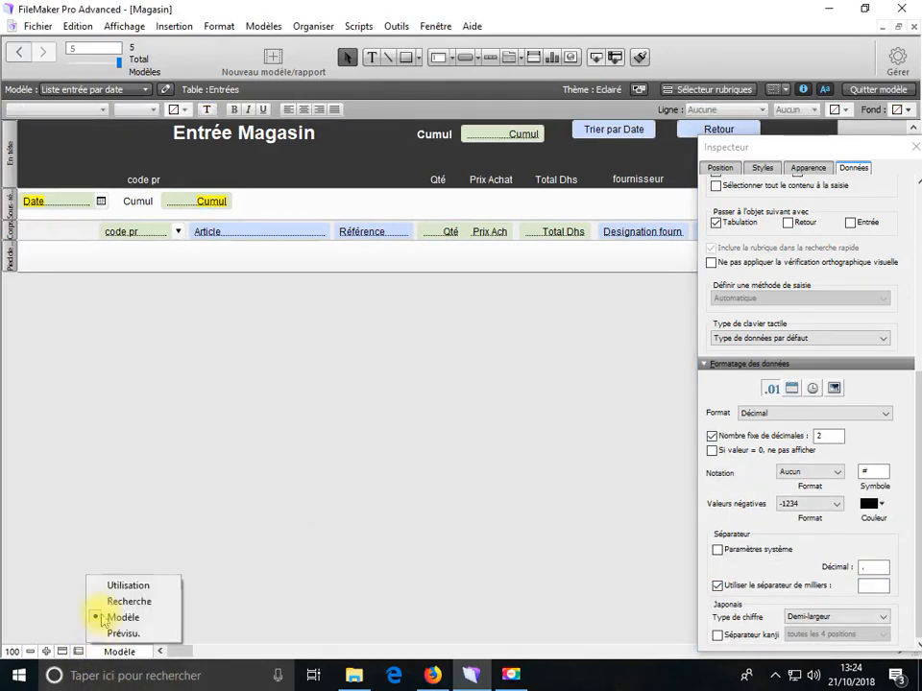
pyautogui.click(119, 585)
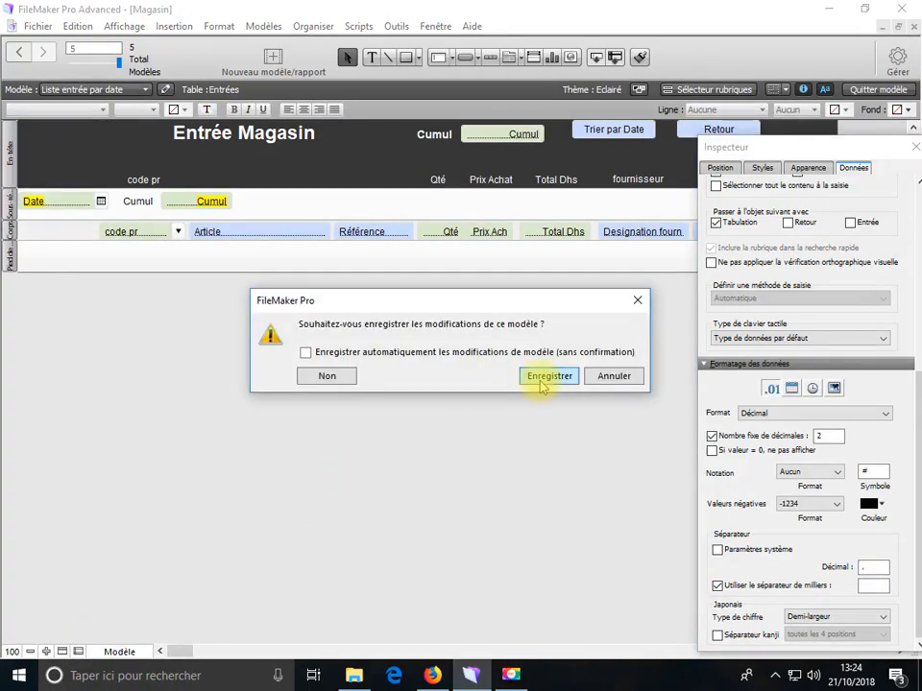
pyautogui.click(542, 383)
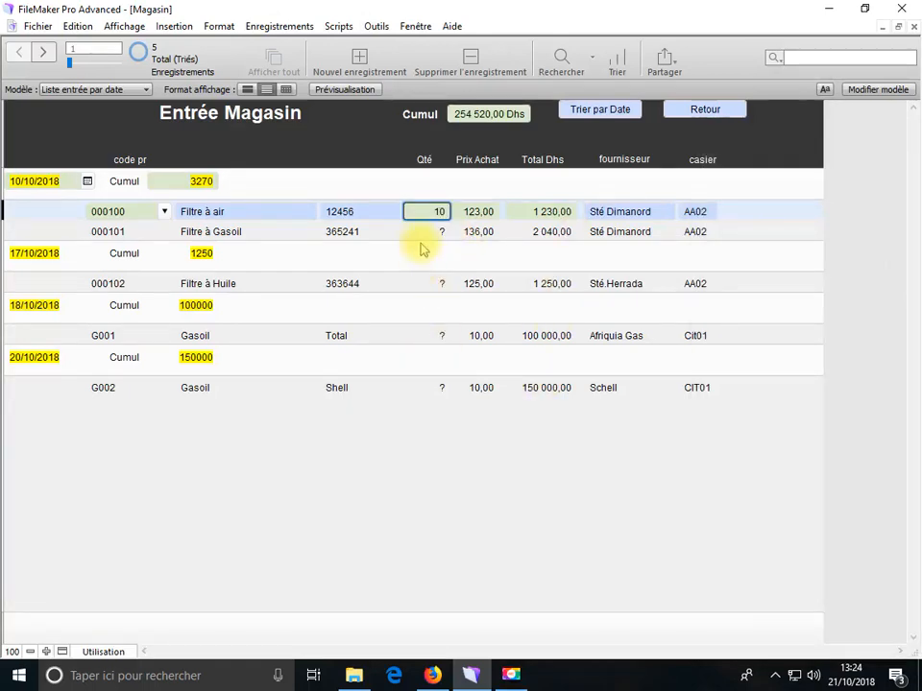
pyautogui.click(422, 236)
pyautogui.click(427, 282)
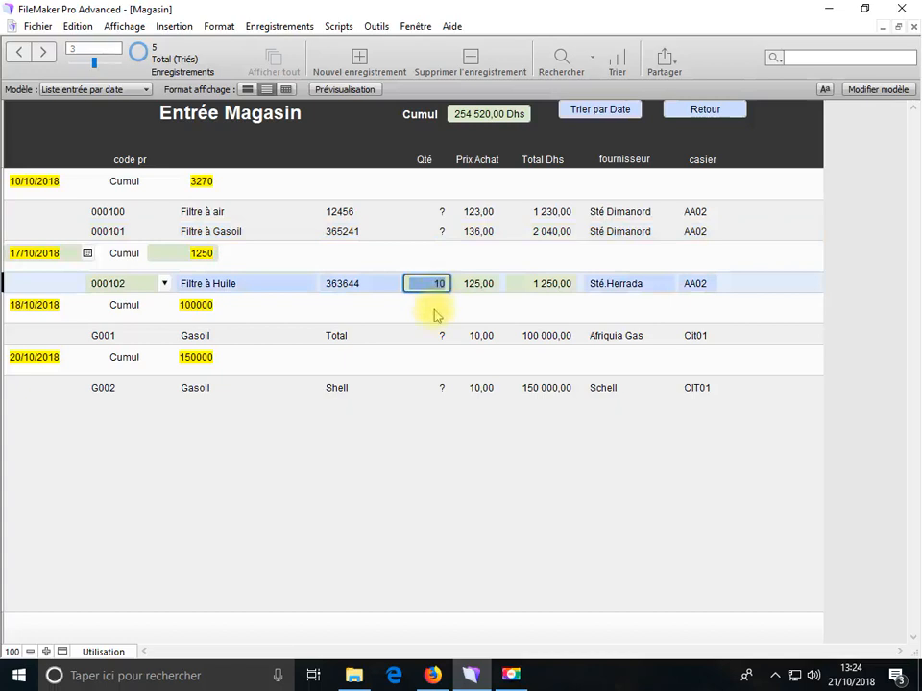
pyautogui.click(434, 334)
pyautogui.click(432, 385)
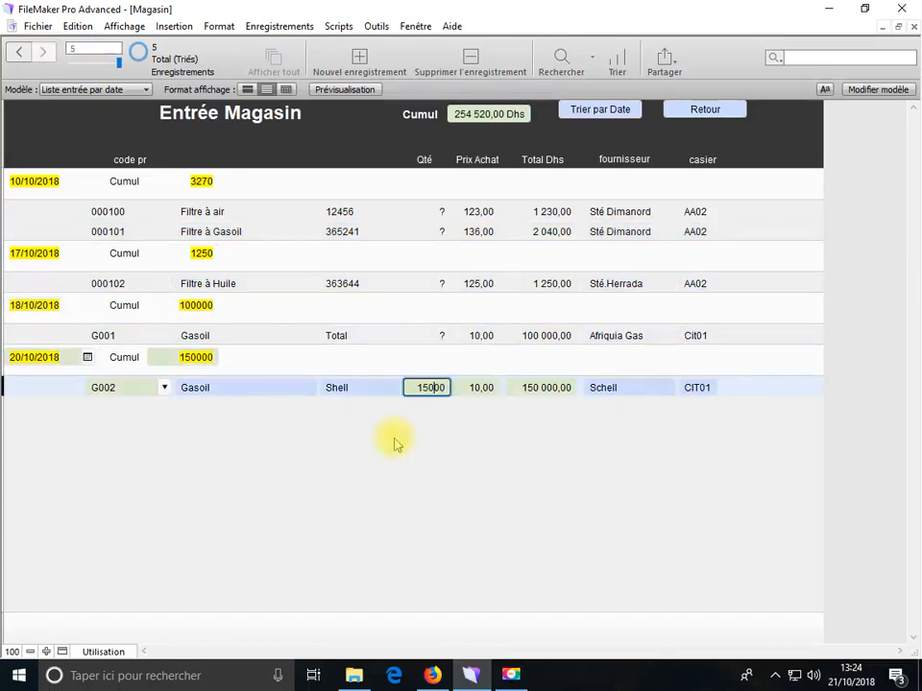
# - Return to editing the layout, widen the body Qté field slightly and shift the Référence and Article fields left to make room
pyautogui.click(108, 651)
pyautogui.click(107, 617)
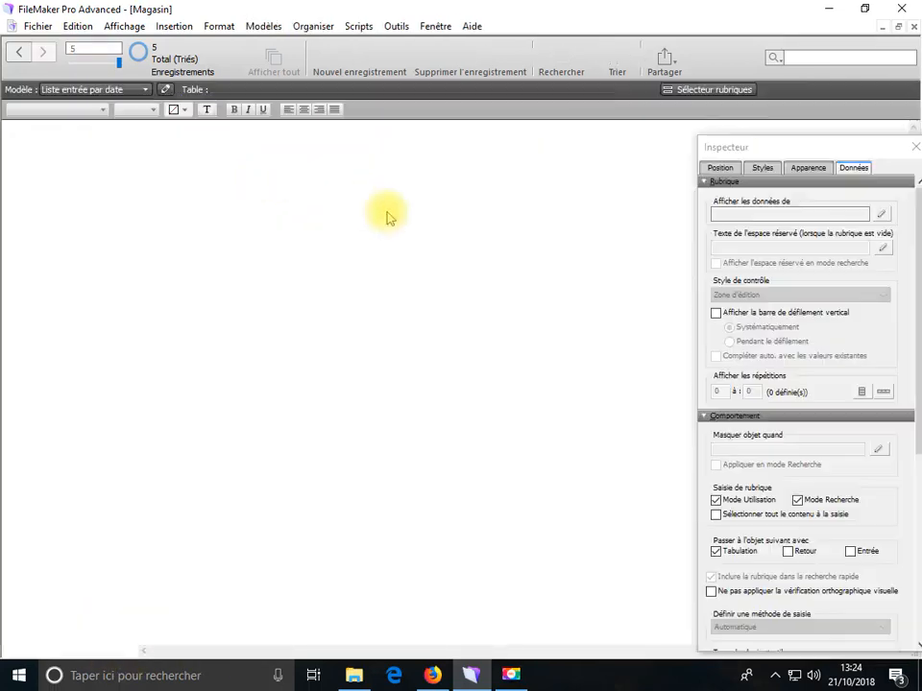
pyautogui.click(437, 234)
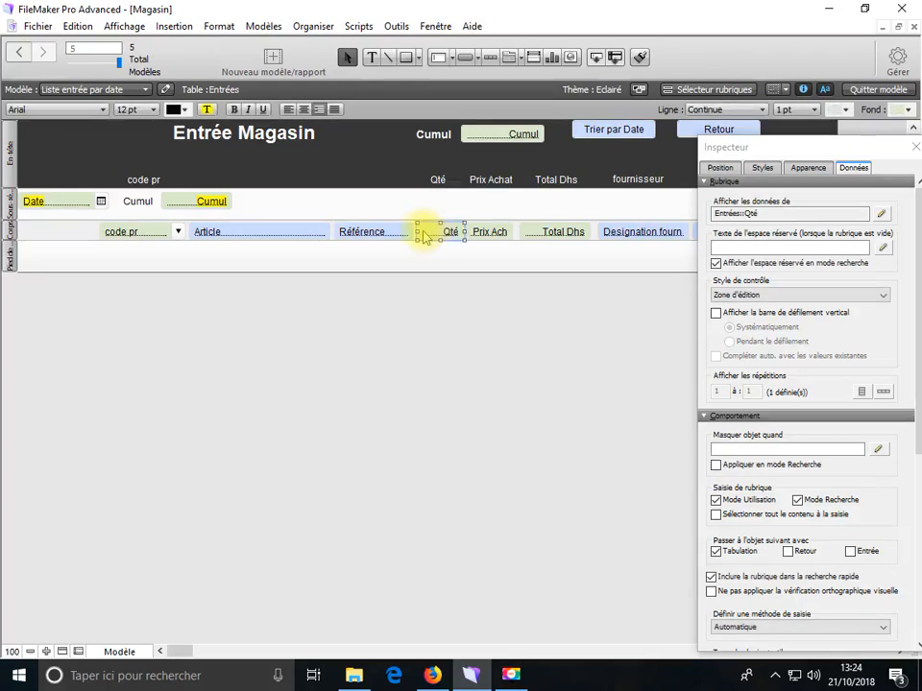
pyautogui.moveTo(419, 230); pyautogui.dragTo(413, 230)
pyautogui.click(357, 239)
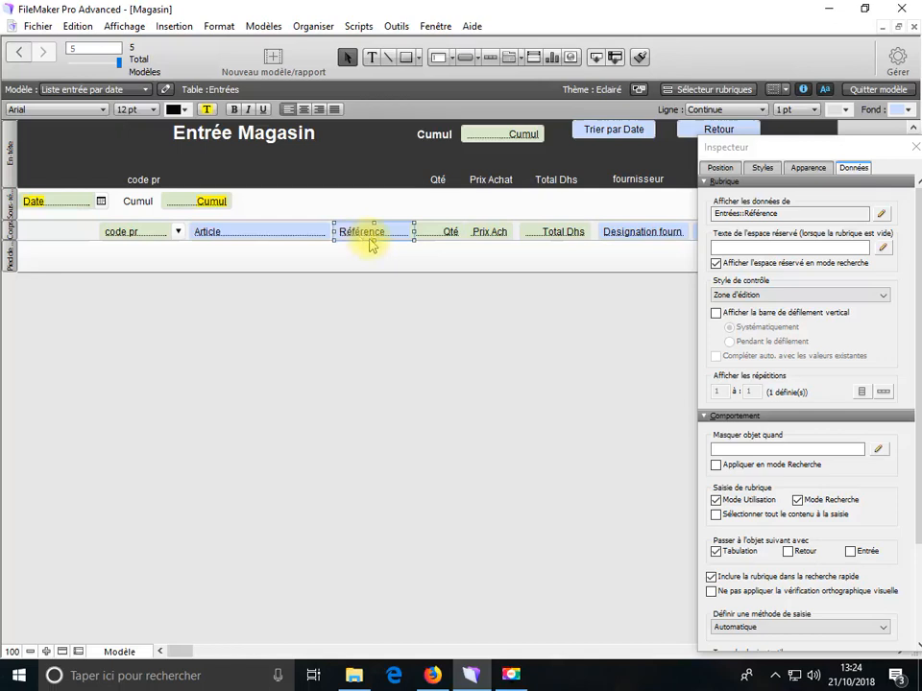
pyautogui.click(299, 233)
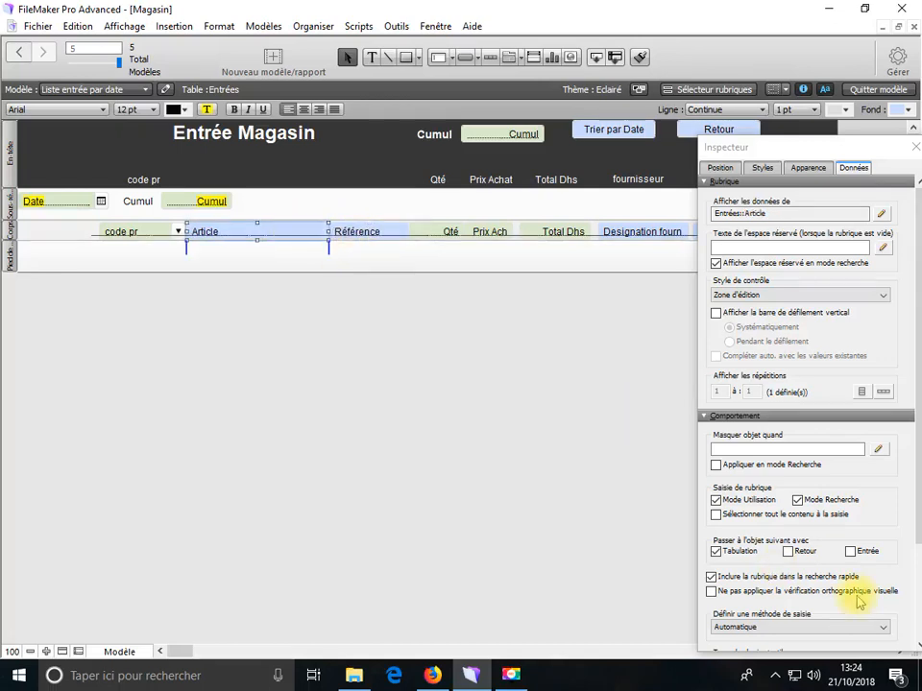
# - Change the body Qté field's number format to Décimal with its notation set to Aucun
pyautogui.click(441, 243)
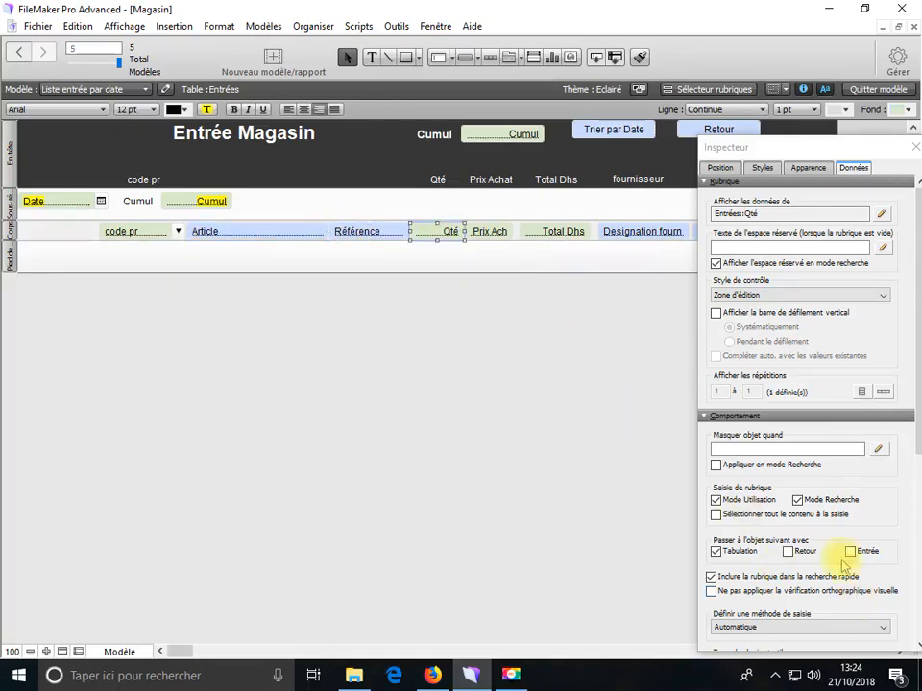
pyautogui.scroll(-5, 806, 567)
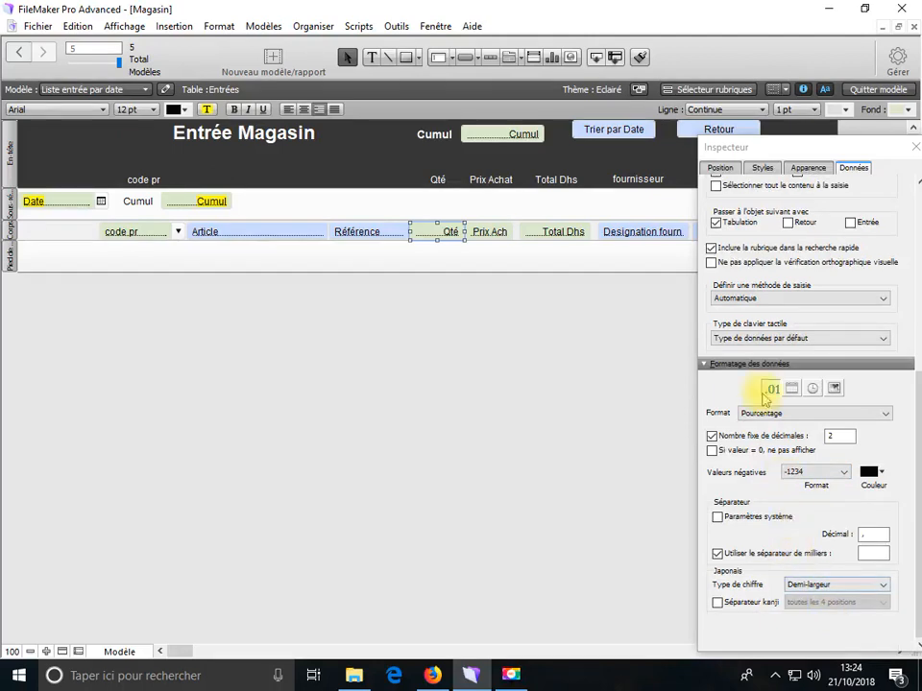
pyautogui.click(781, 418)
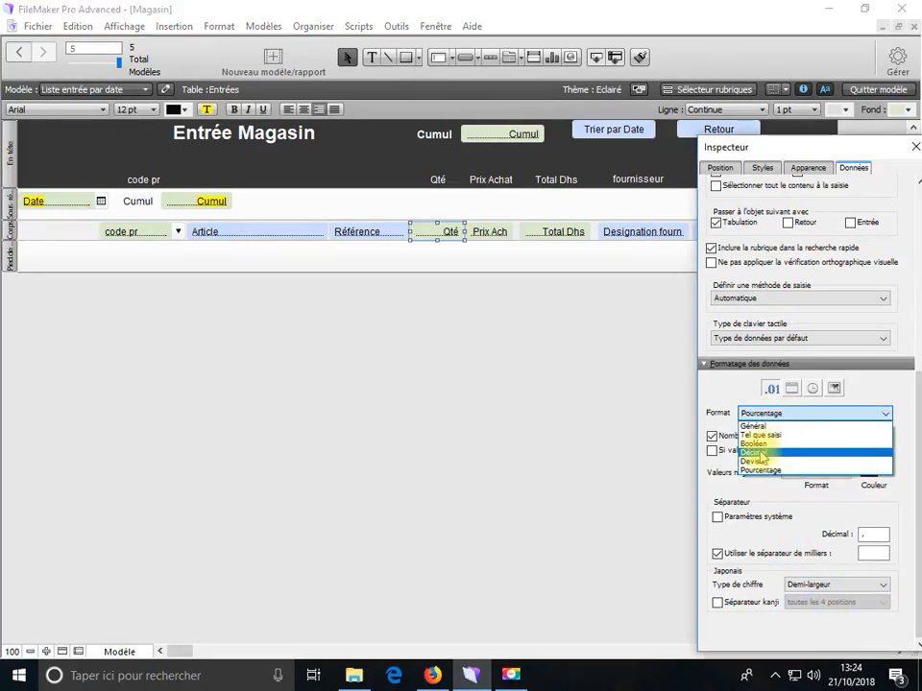
pyautogui.click(763, 455)
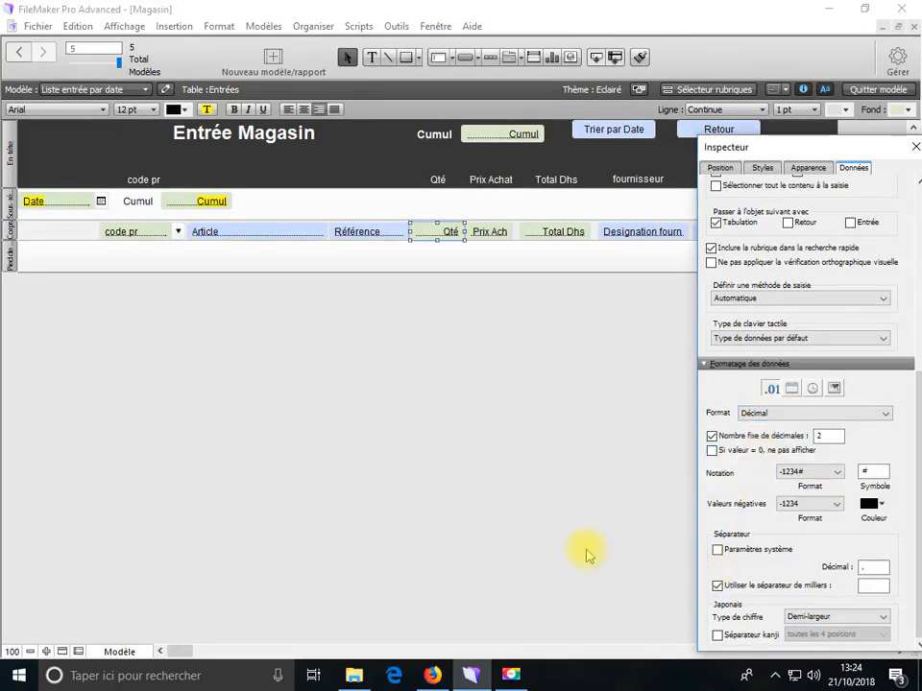
pyautogui.click(809, 473)
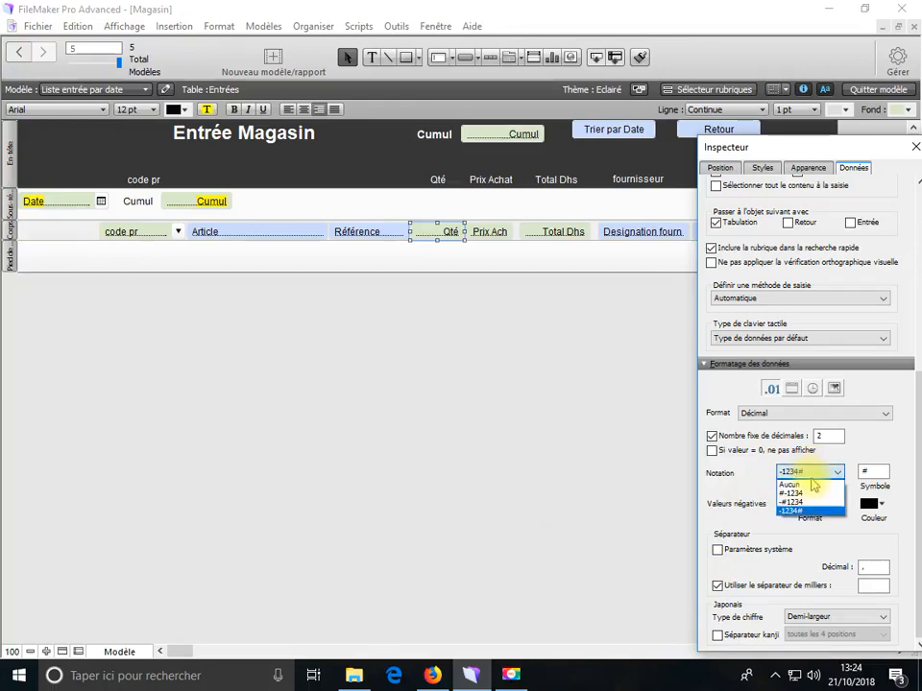
pyautogui.click(805, 480)
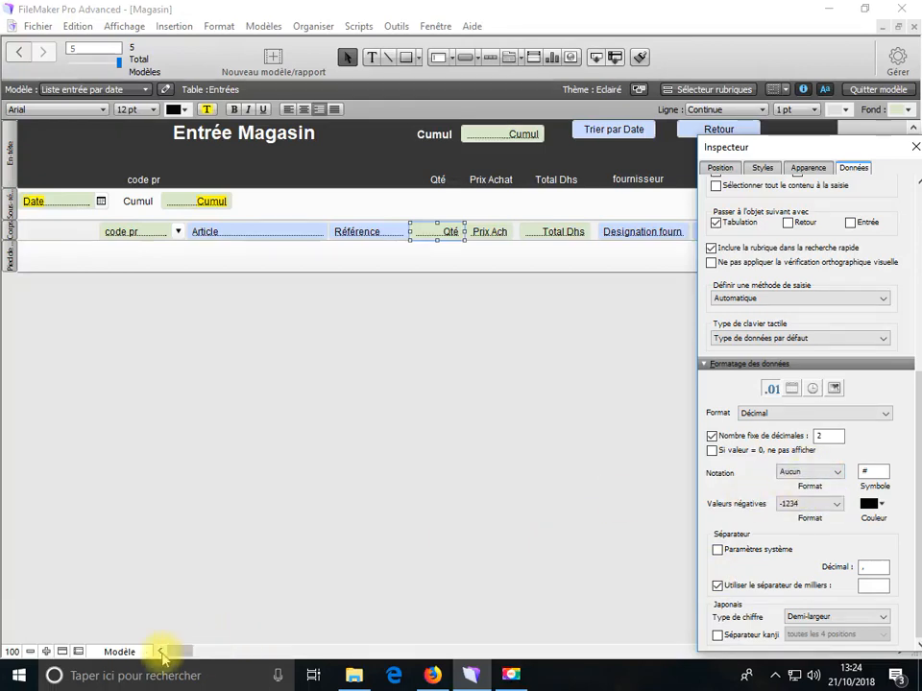
# - Save the layout changes and check the stored Qté value of the G001 Gasoil entry in the records list
pyautogui.click(126, 653)
pyautogui.click(141, 586)
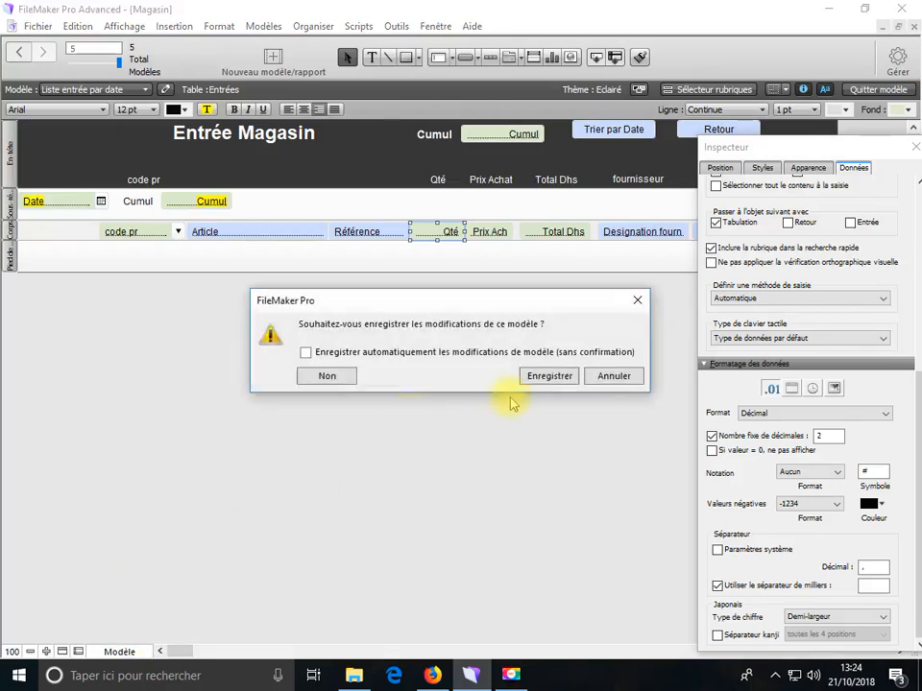
pyautogui.click(544, 376)
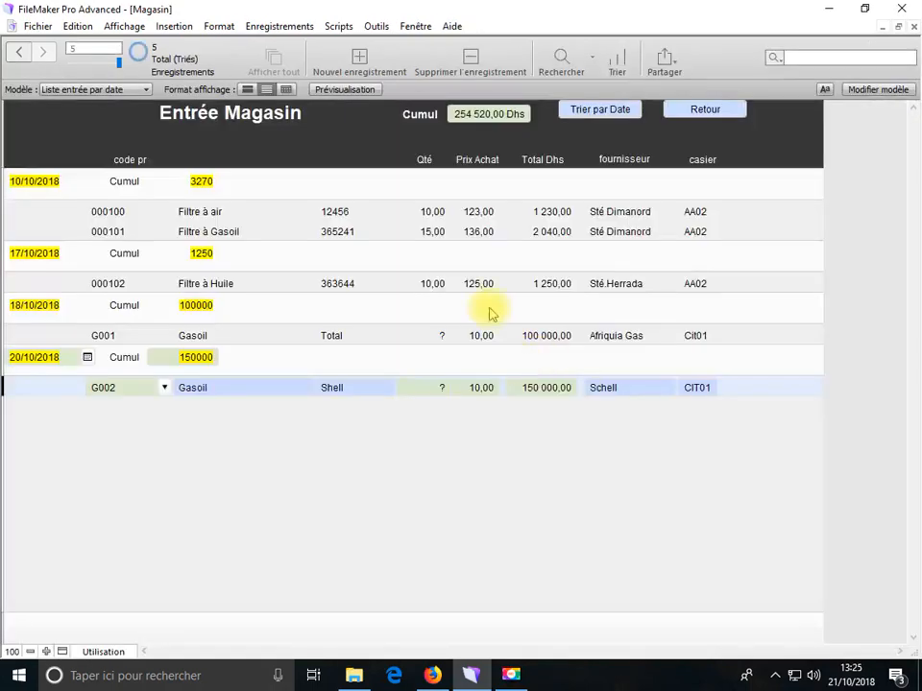
pyautogui.click(433, 335)
# - Return to editing the layout and shift the body Total Dhs and Prix Achat fields slightly to the right to free space beside Qté
pyautogui.click(103, 652)
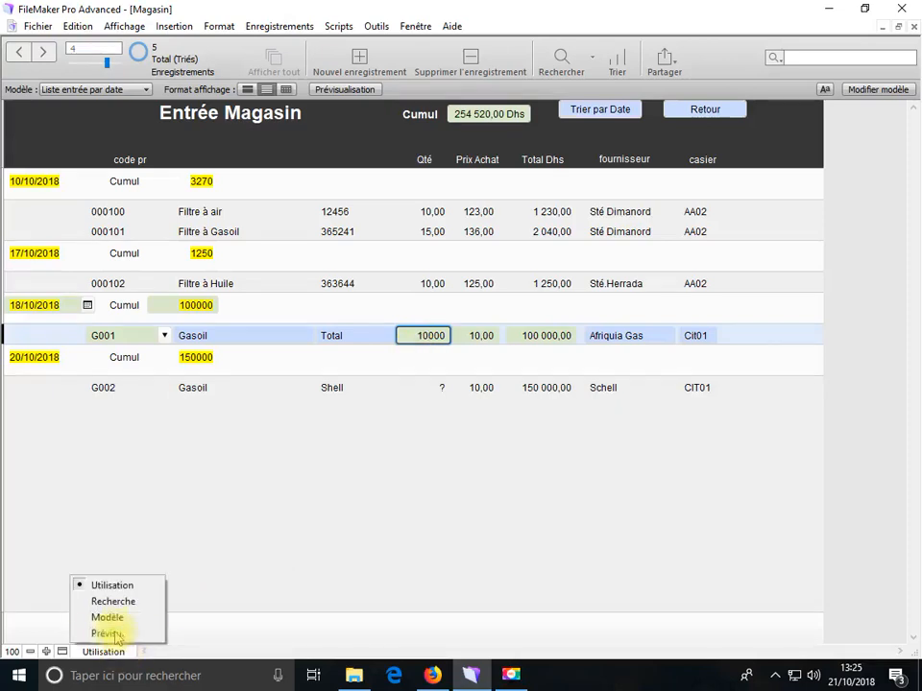
pyautogui.click(105, 617)
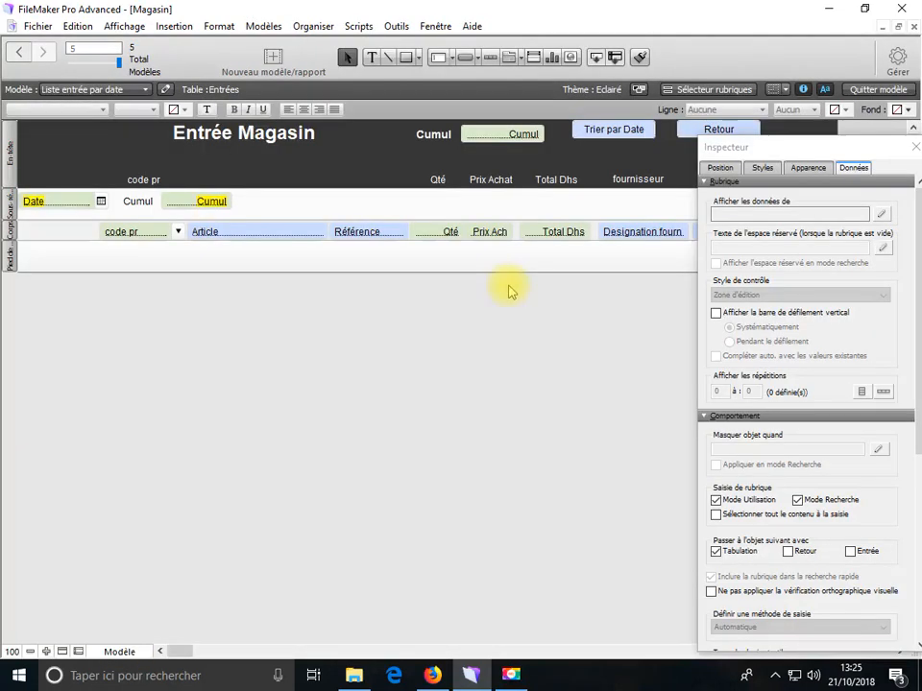
pyautogui.click(539, 239)
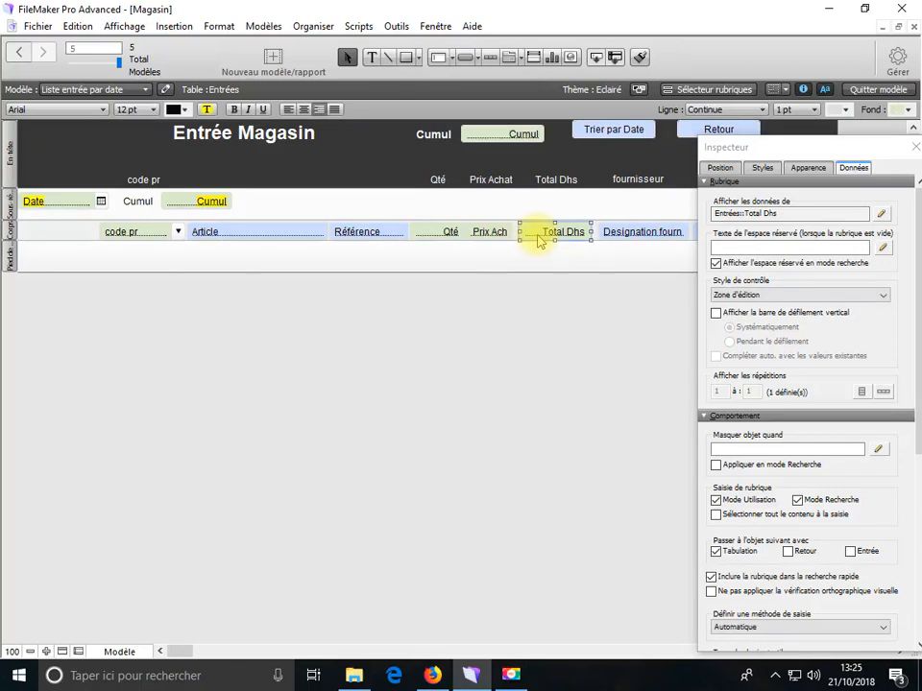
pyautogui.click(503, 235)
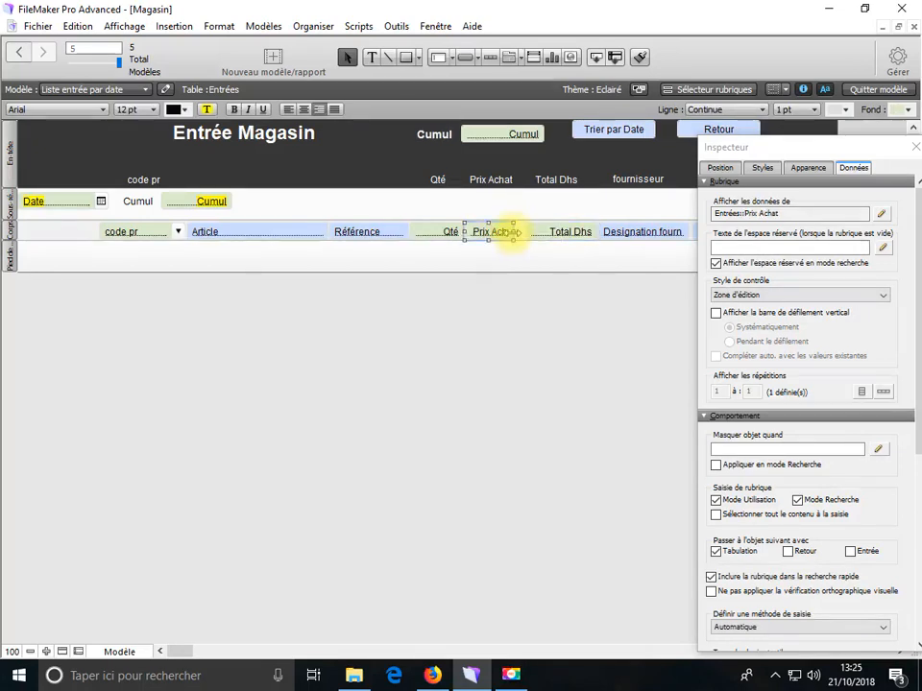
pyautogui.press('Right')
pyautogui.press('Right')
pyautogui.press('Right')
pyautogui.press('Right')
pyautogui.press('Right')
pyautogui.press('Right')
pyautogui.press('Right')
pyautogui.press('Right')
pyautogui.press('Right')
pyautogui.press('Right')
pyautogui.press('Right')
pyautogui.press('Right')
pyautogui.press('Right')
pyautogui.press('Right')
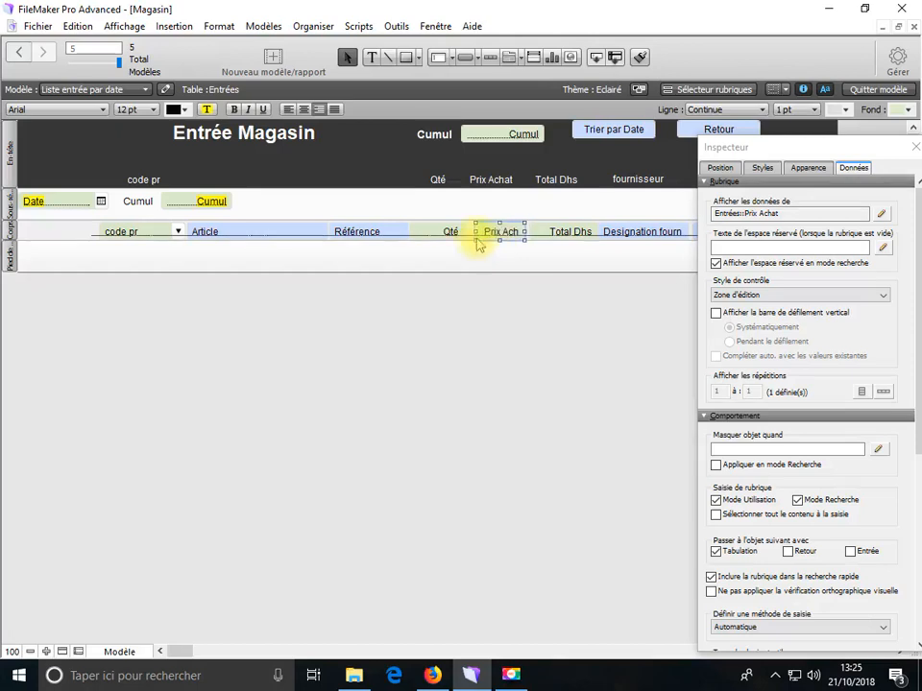
# - Widen the body Qté field to the right and extend the Prix Achat field slightly to the left
pyautogui.click(450, 236)
pyautogui.moveTo(465, 230); pyautogui.dragTo(473, 233)
pyautogui.click(499, 235)
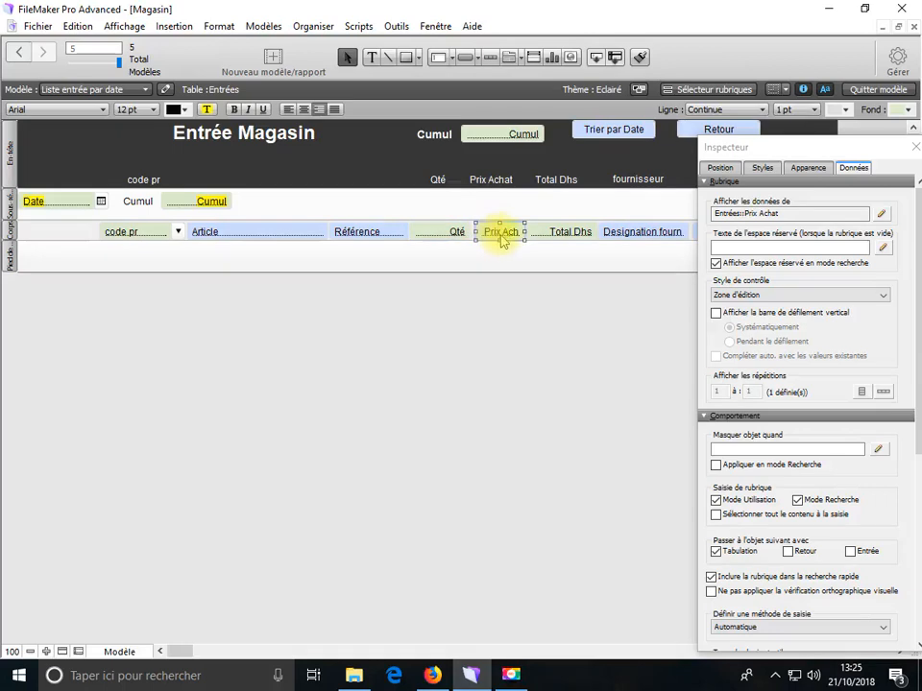
pyautogui.moveTo(474, 230); pyautogui.dragTo(471, 232)
# - Save the layout changes and display the entries in the records list
pyautogui.click(120, 653)
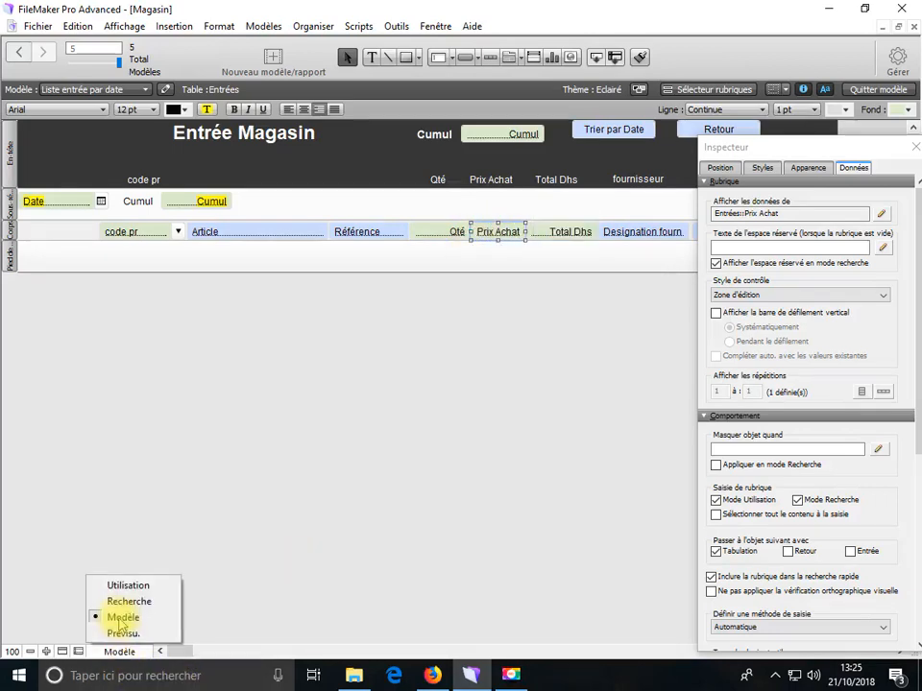
pyautogui.click(128, 586)
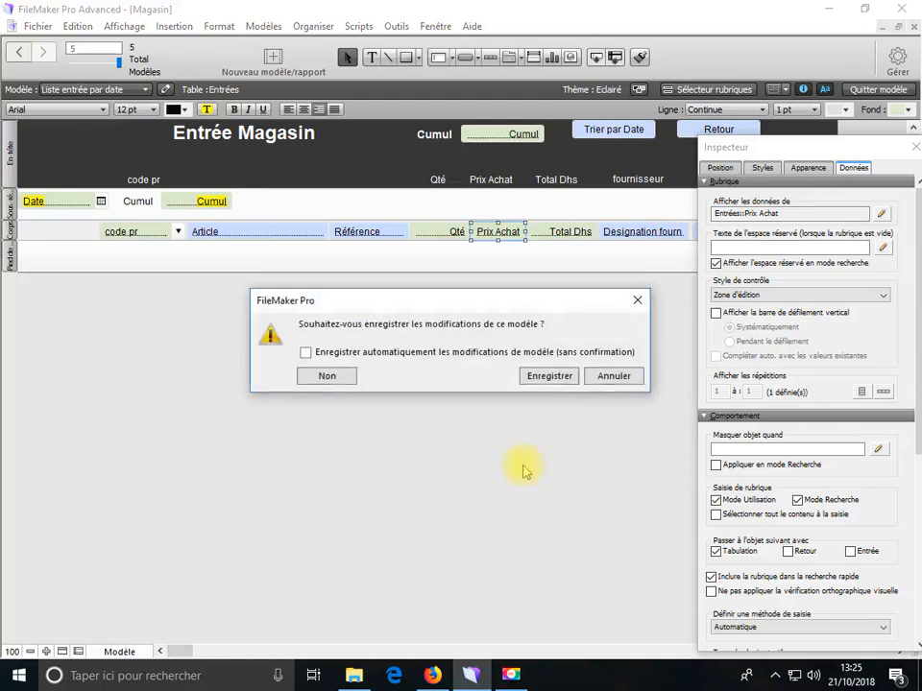
pyautogui.click(548, 377)
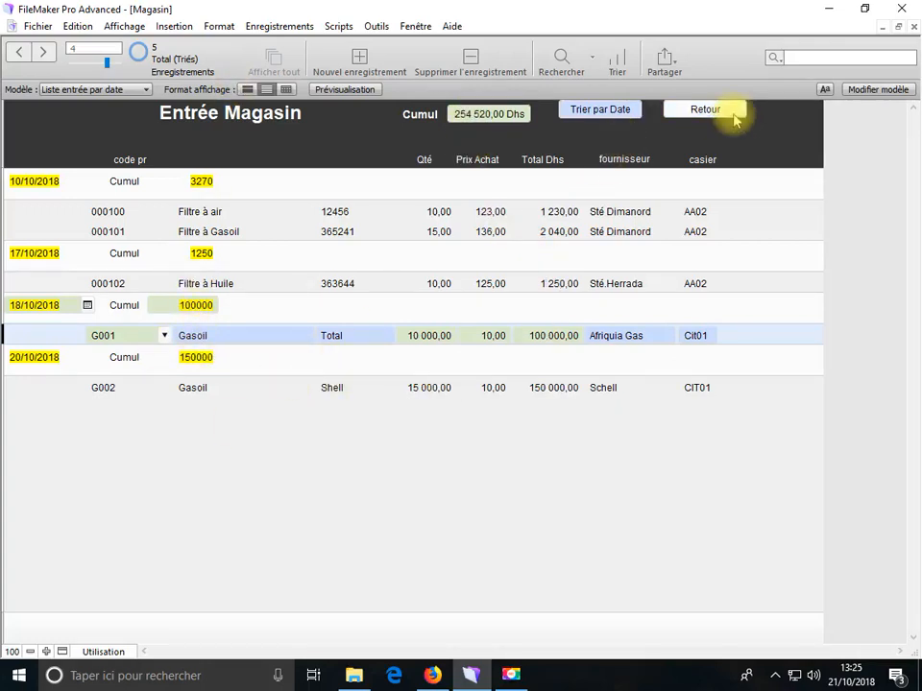
# - Test navigation between the entries list and the menu with the Retour and Entrées Magasin buttons
pyautogui.click(689, 112)
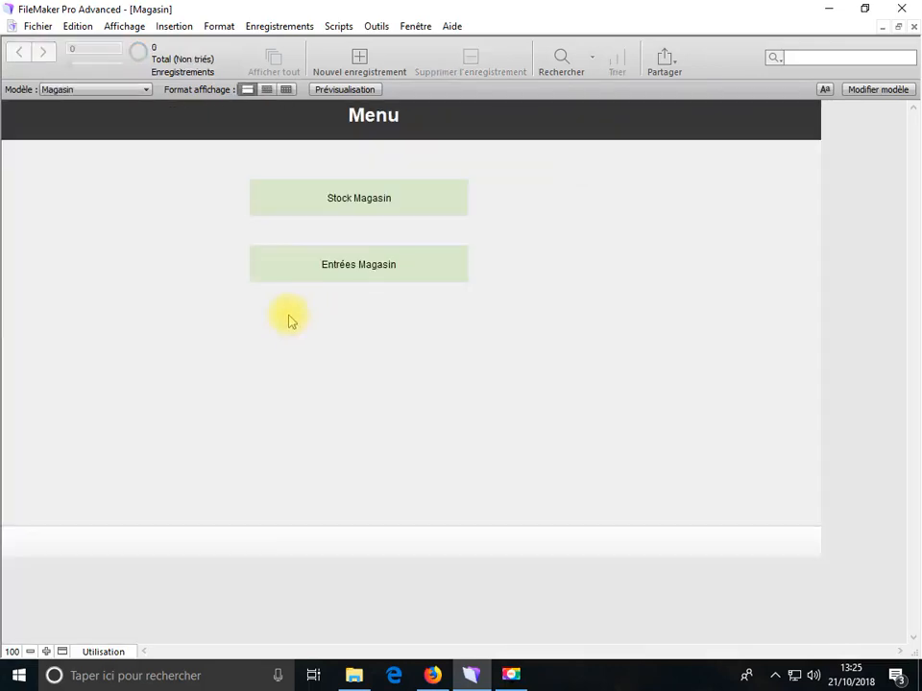
pyautogui.click(348, 270)
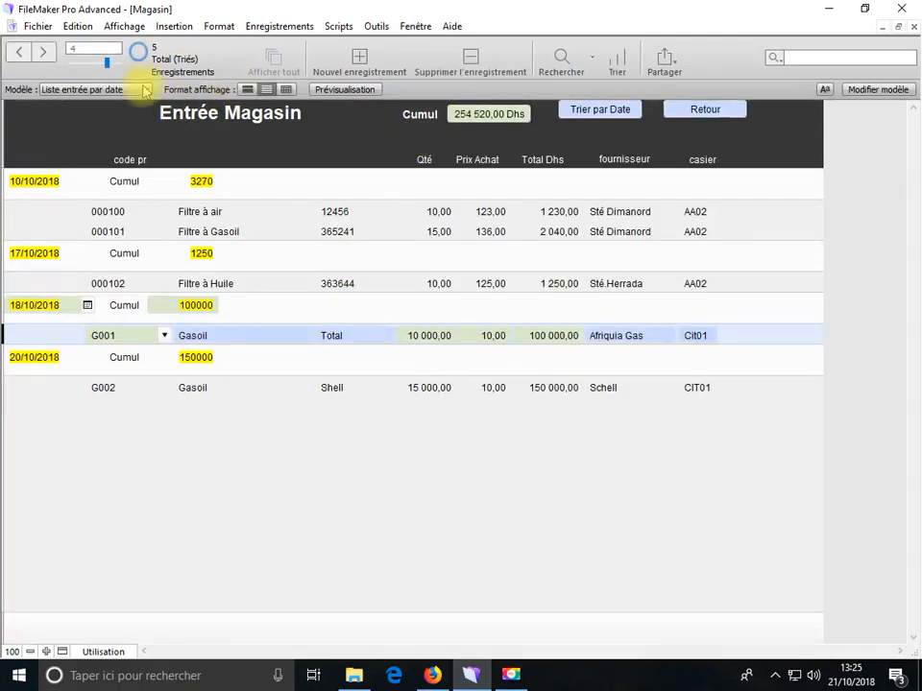
pyautogui.click(679, 114)
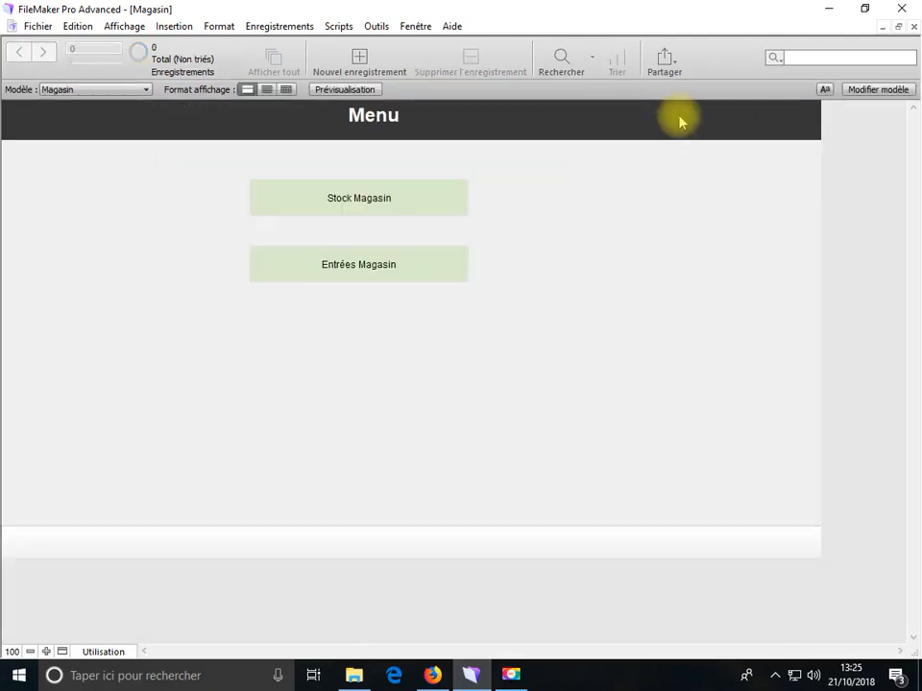
pyautogui.click(370, 267)
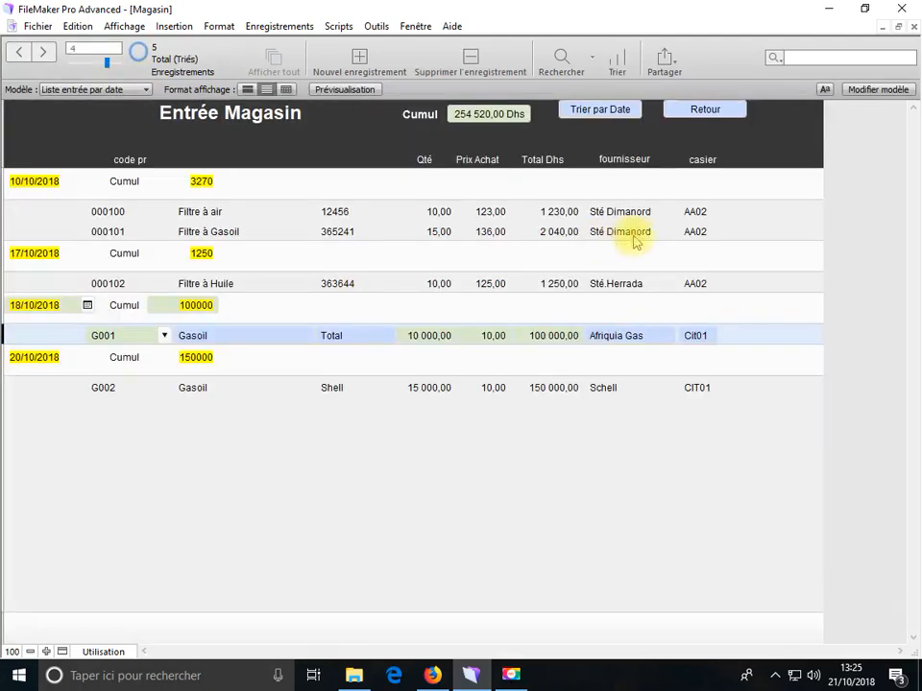
# - In layout editing, examine the Retour button's Activer modèle action and the layouts it can target, leaving Magasin as its target
pyautogui.click(101, 652)
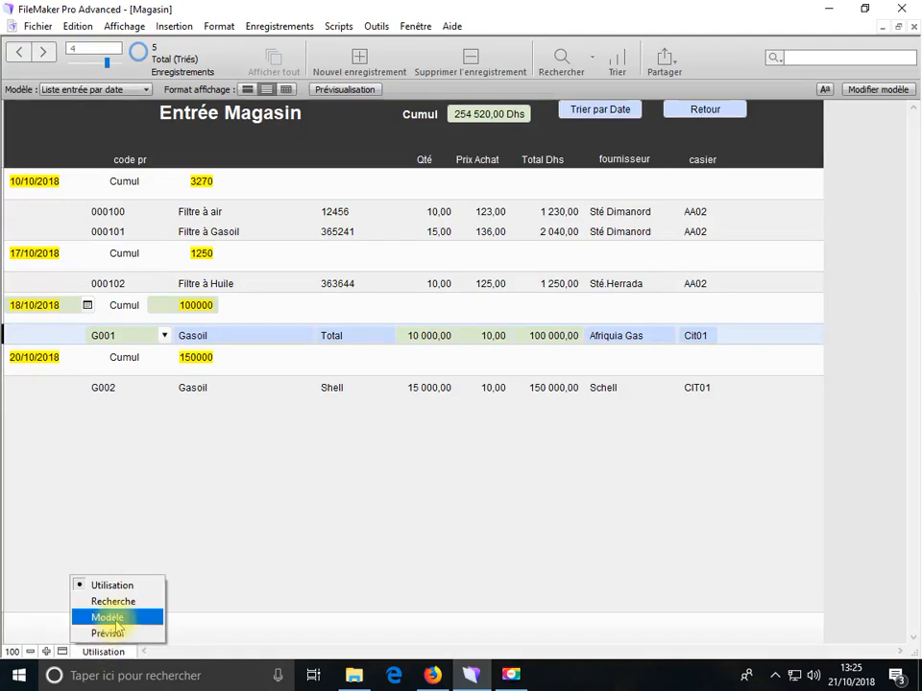
pyautogui.click(116, 625)
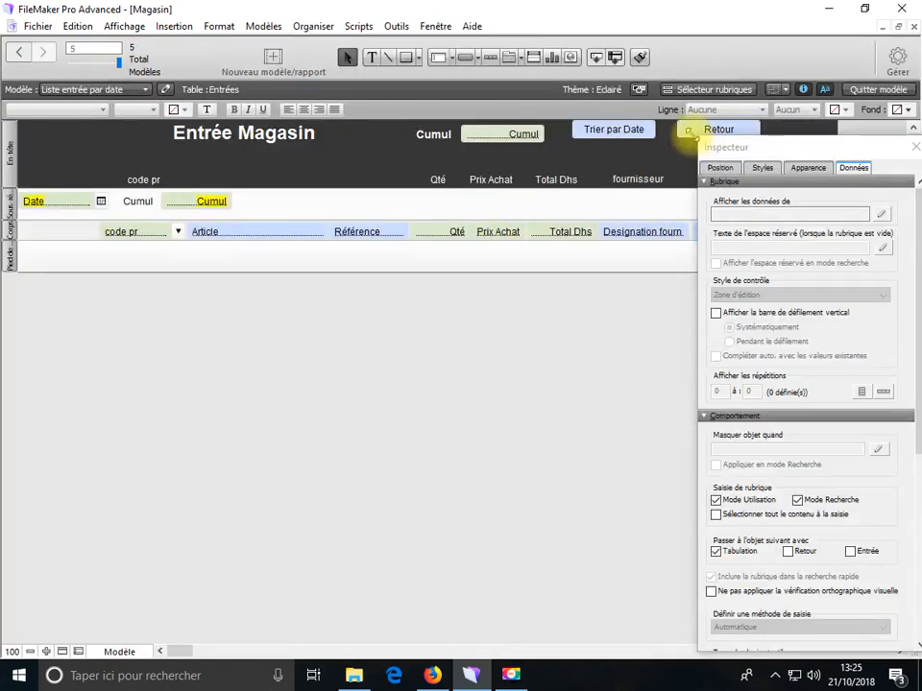
pyautogui.doubleClick(695, 130)
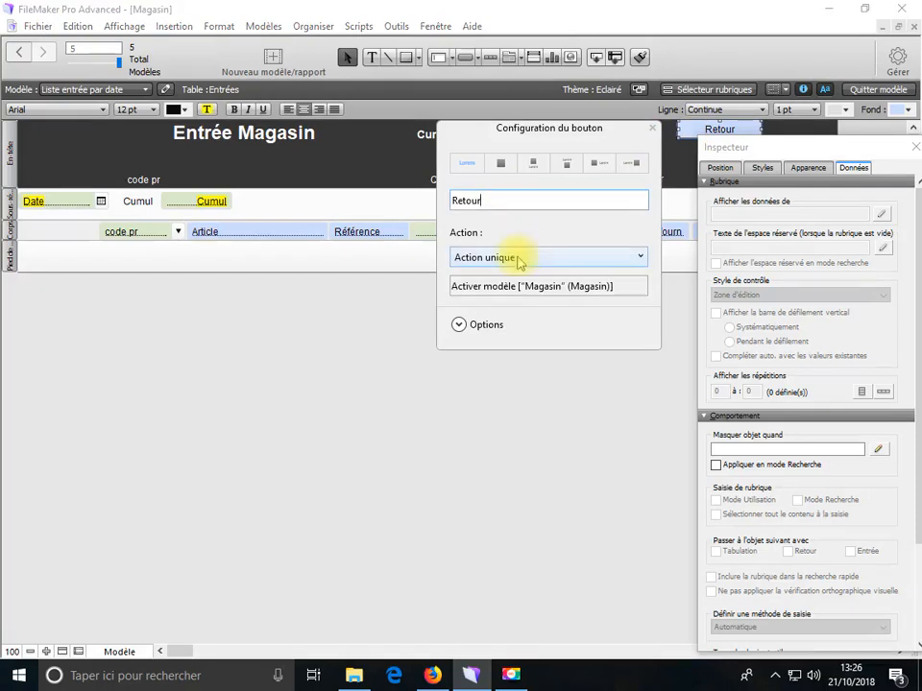
pyautogui.click(544, 288)
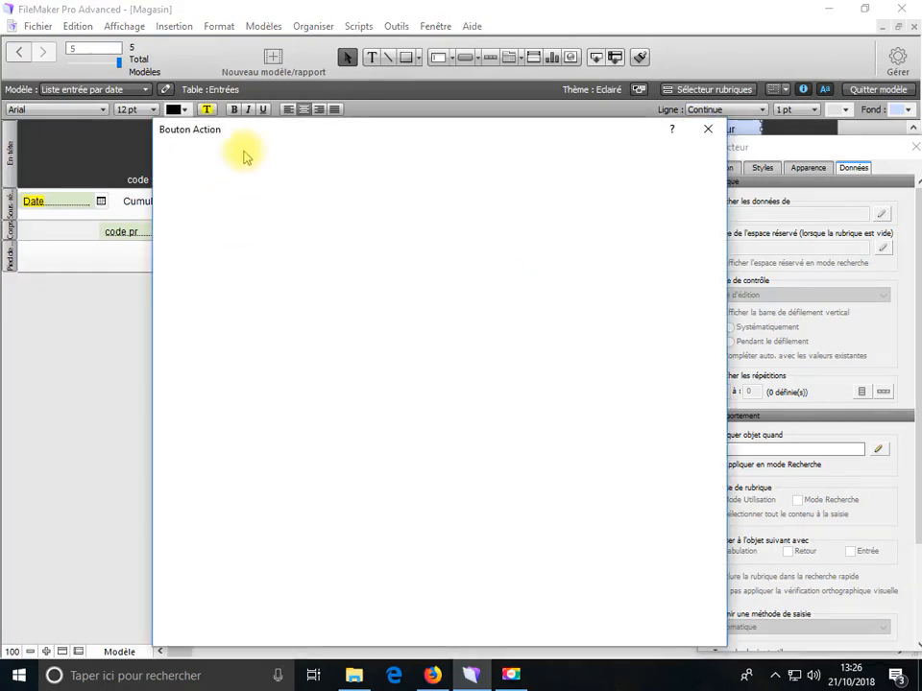
pyautogui.click(329, 177)
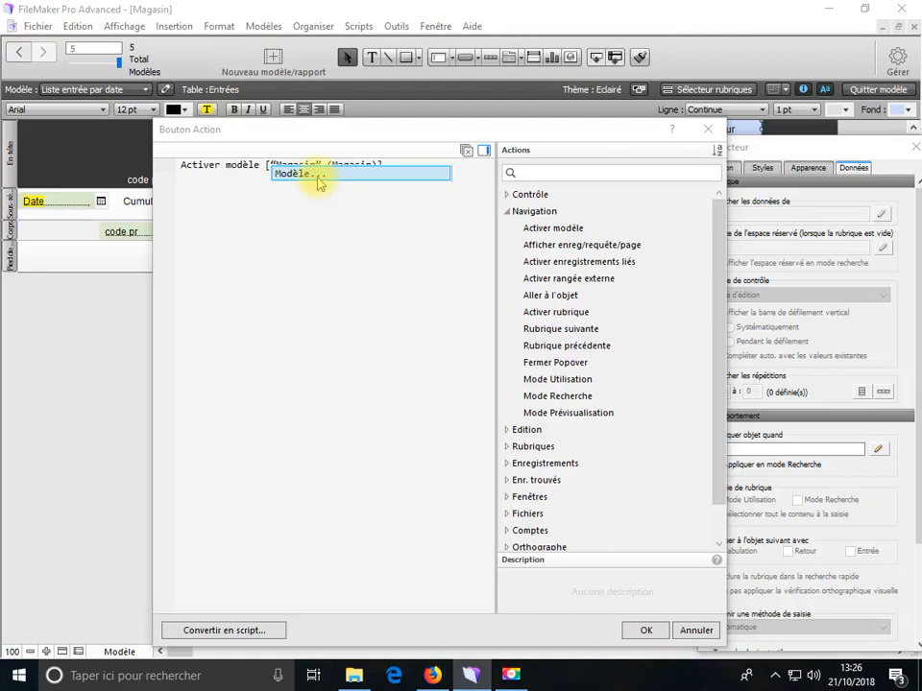
pyautogui.click(325, 177)
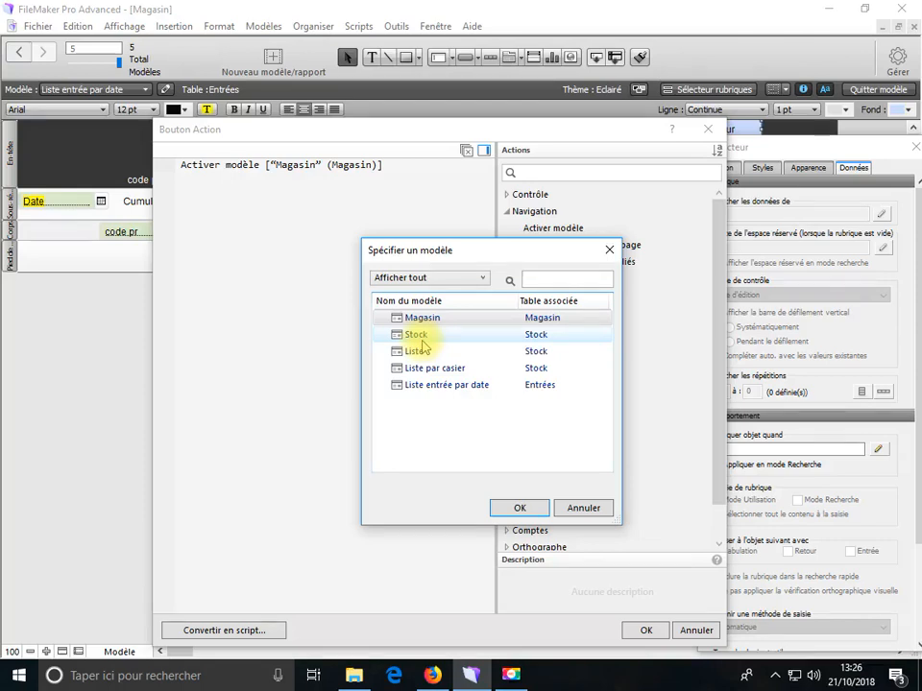
pyautogui.click(579, 508)
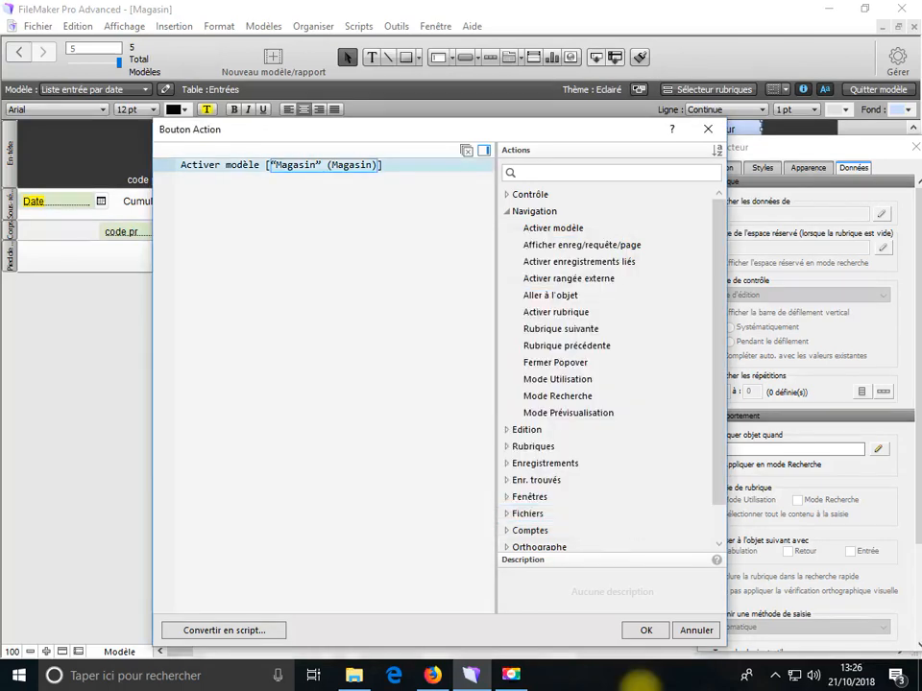
pyautogui.click(661, 632)
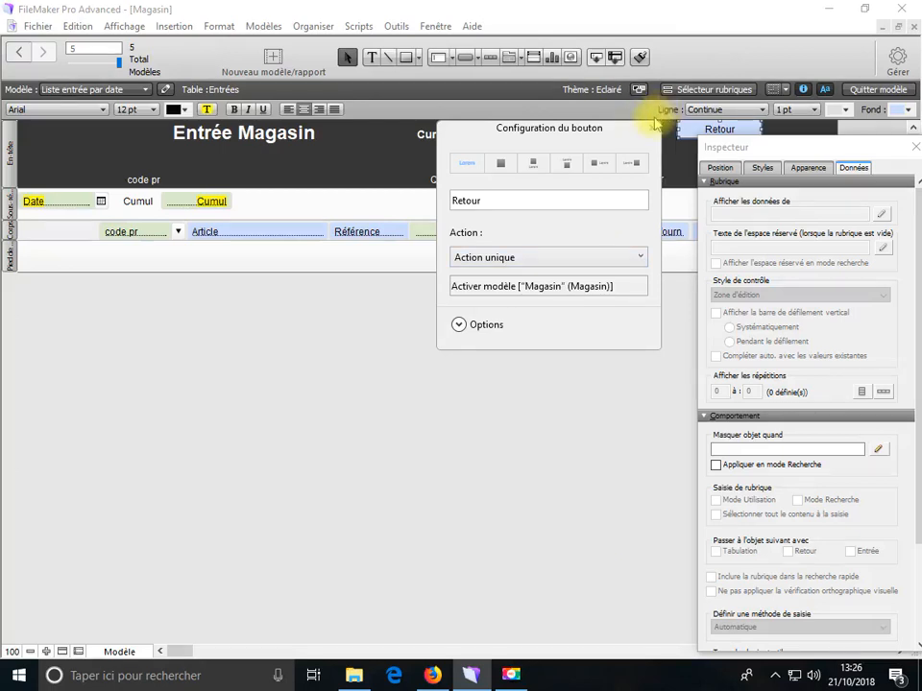
pyautogui.click(233, 543)
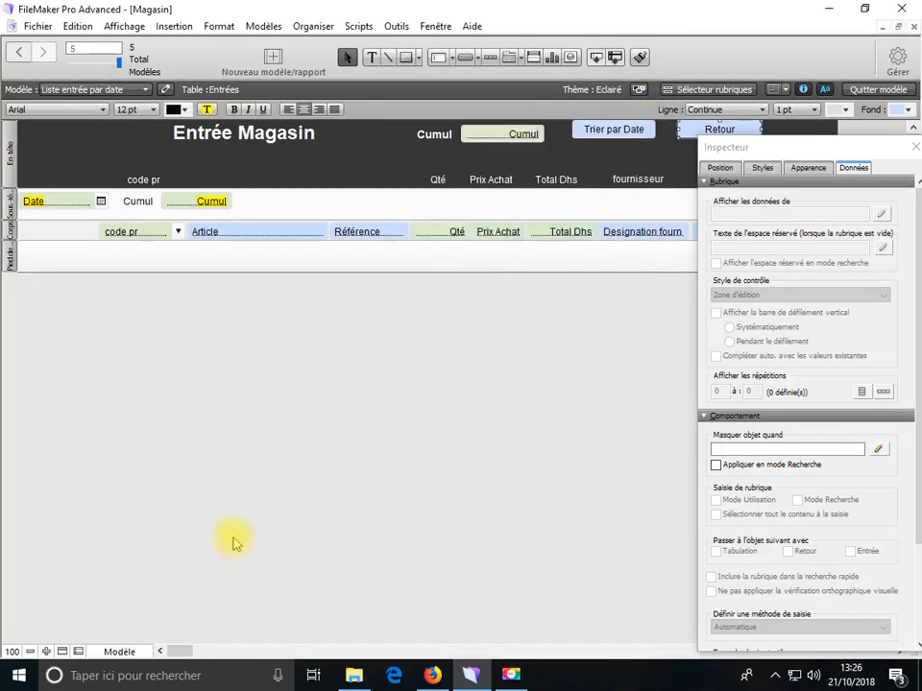
# - Save the layout, return to the records list and look through the available layouts
pyautogui.click(121, 653)
pyautogui.click(119, 586)
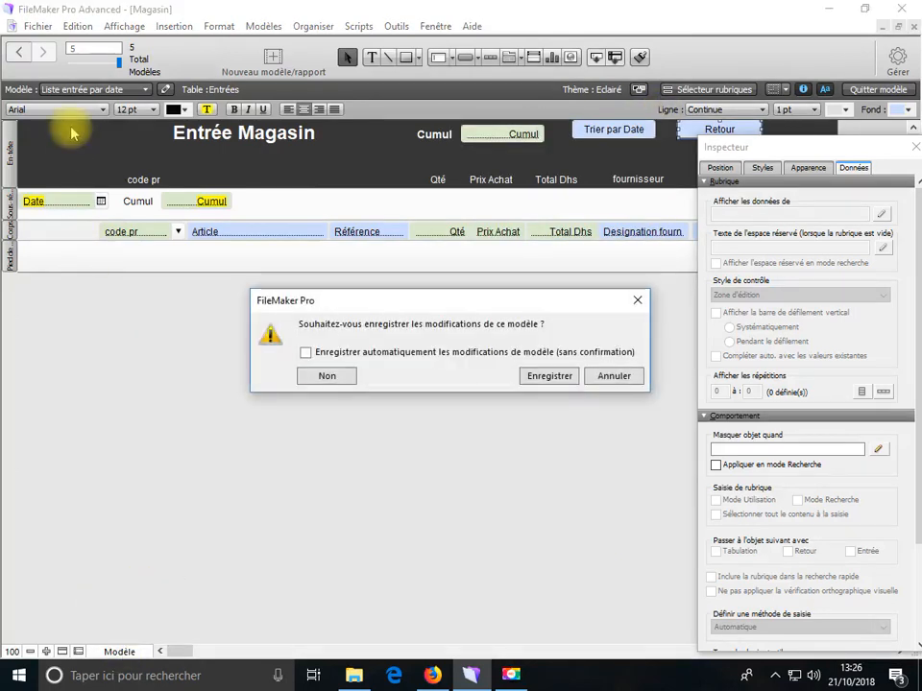
pyautogui.click(536, 377)
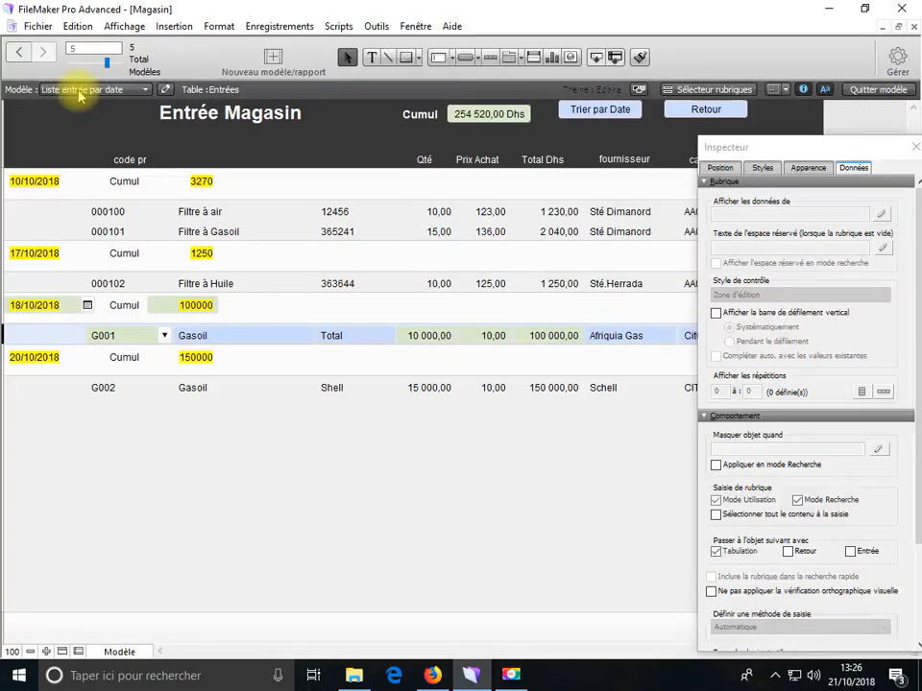
pyautogui.click(79, 89)
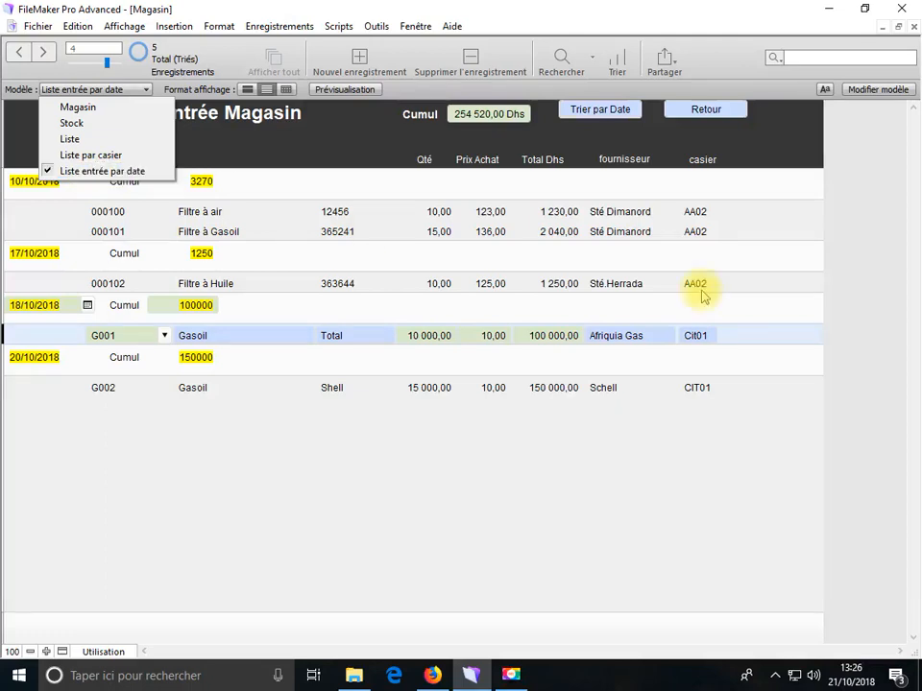
pyautogui.click(867, 218)
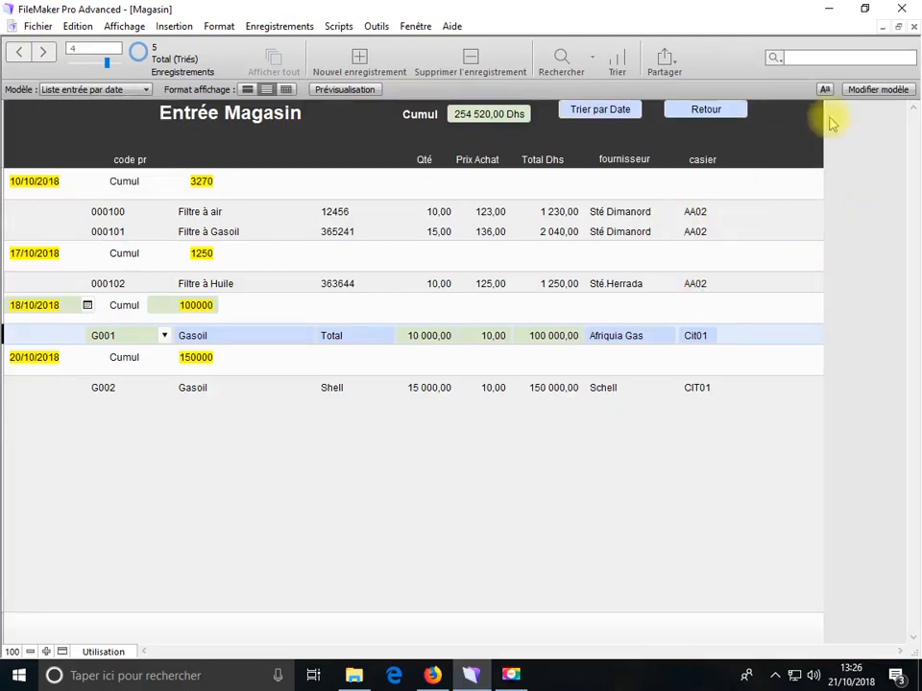
pyautogui.click(867, 93)
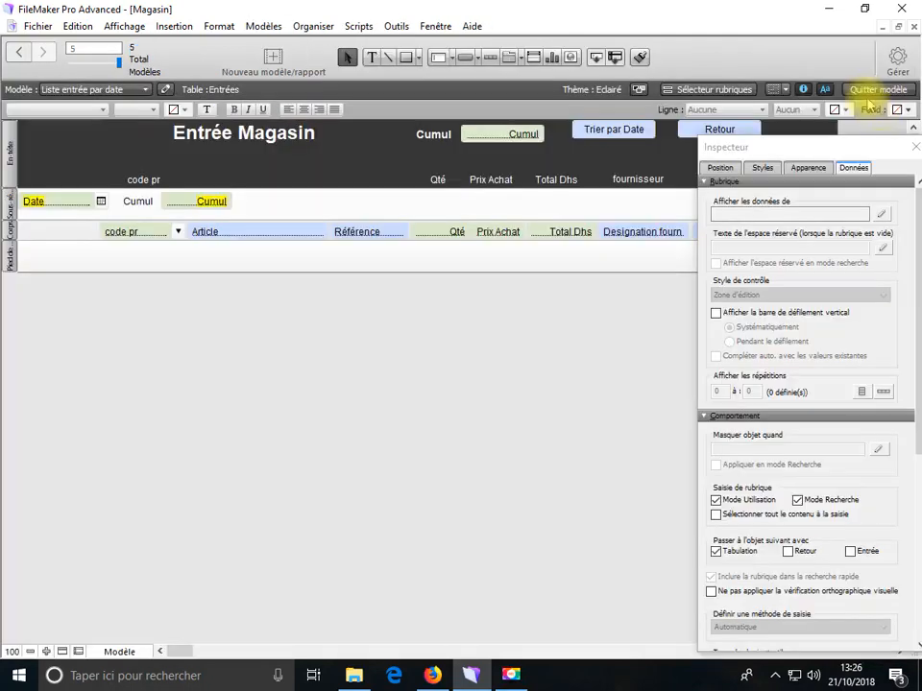
pyautogui.click(511, 676)
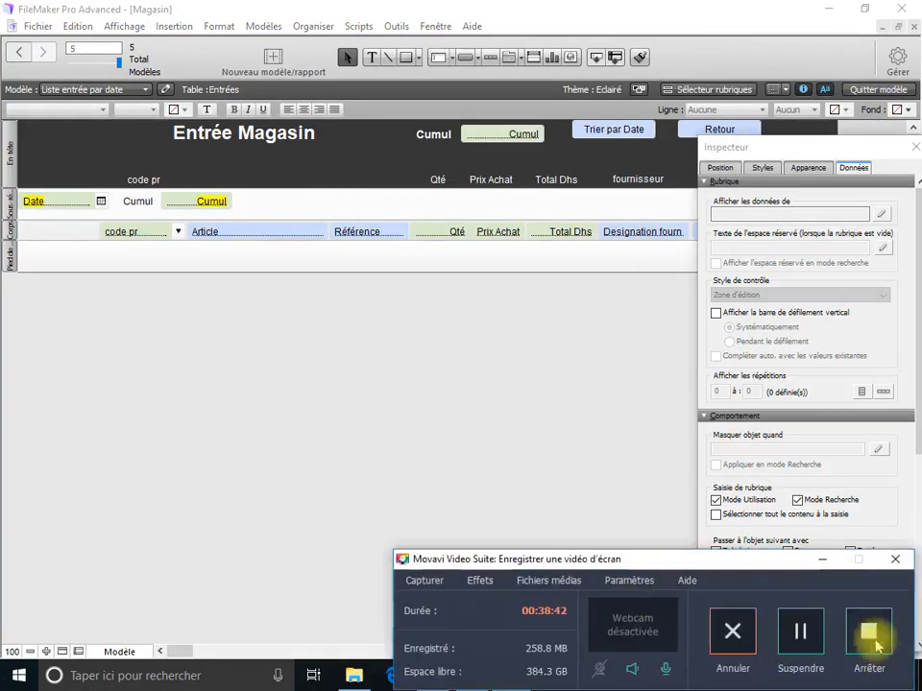
pyautogui.click(786, 630)
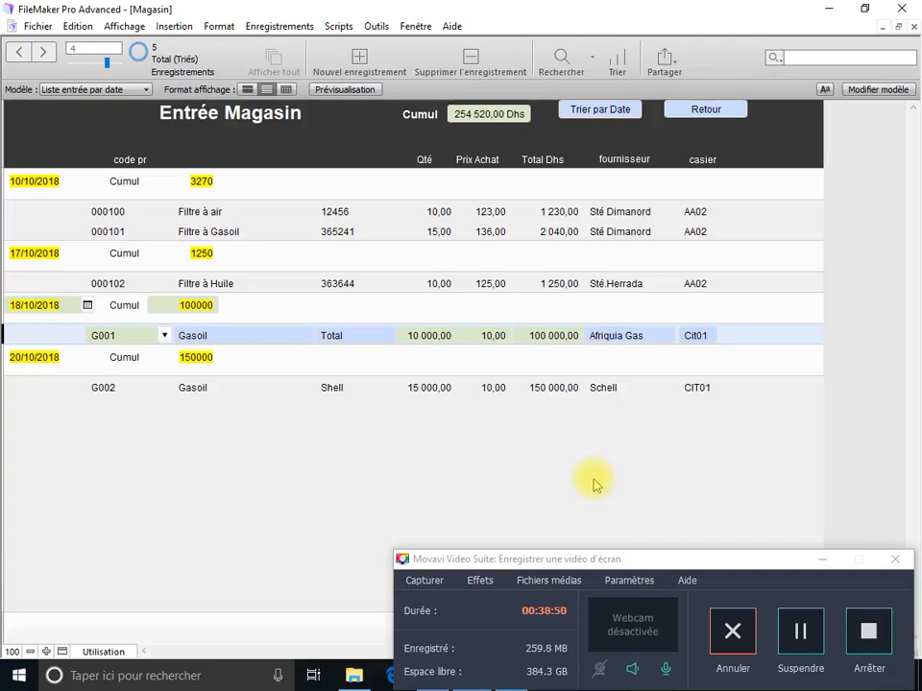
pyautogui.click(816, 559)
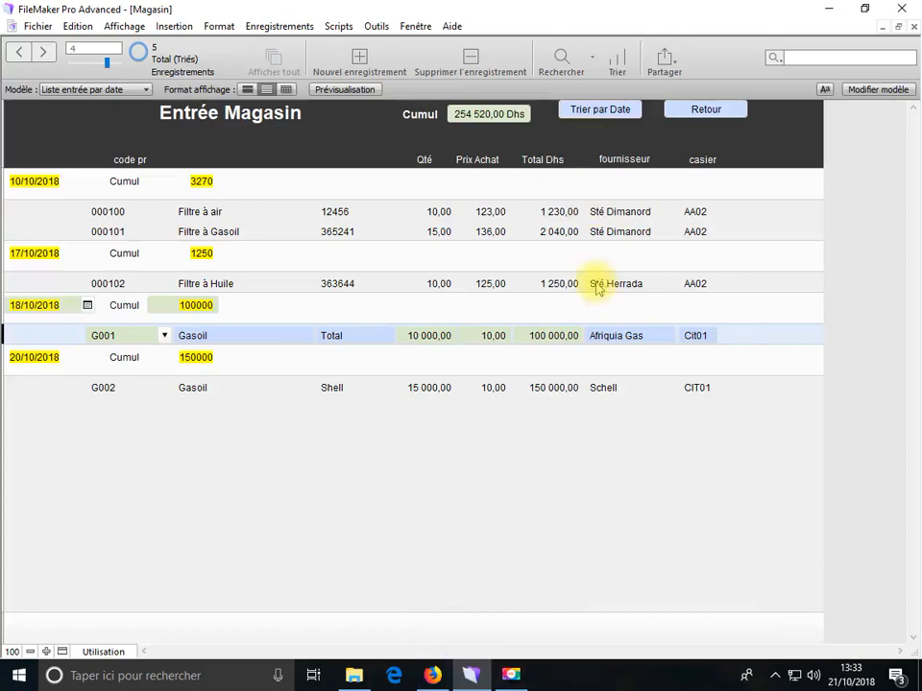
# - Test the Retour and Entrées Magasin buttons between the list and menu, and switch to the Entrée layout
pyautogui.click(694, 114)
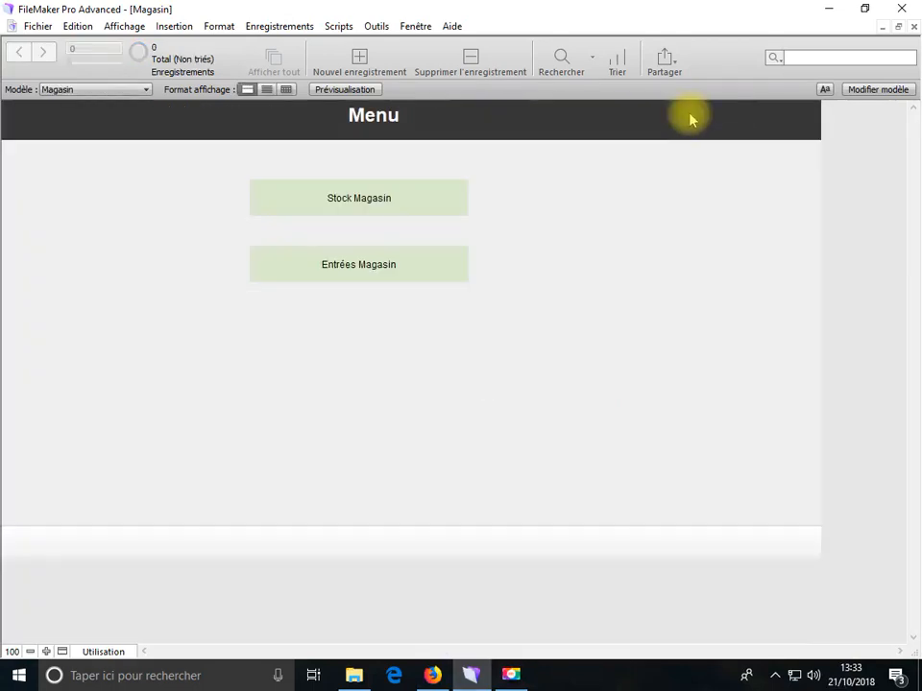
pyautogui.click(360, 265)
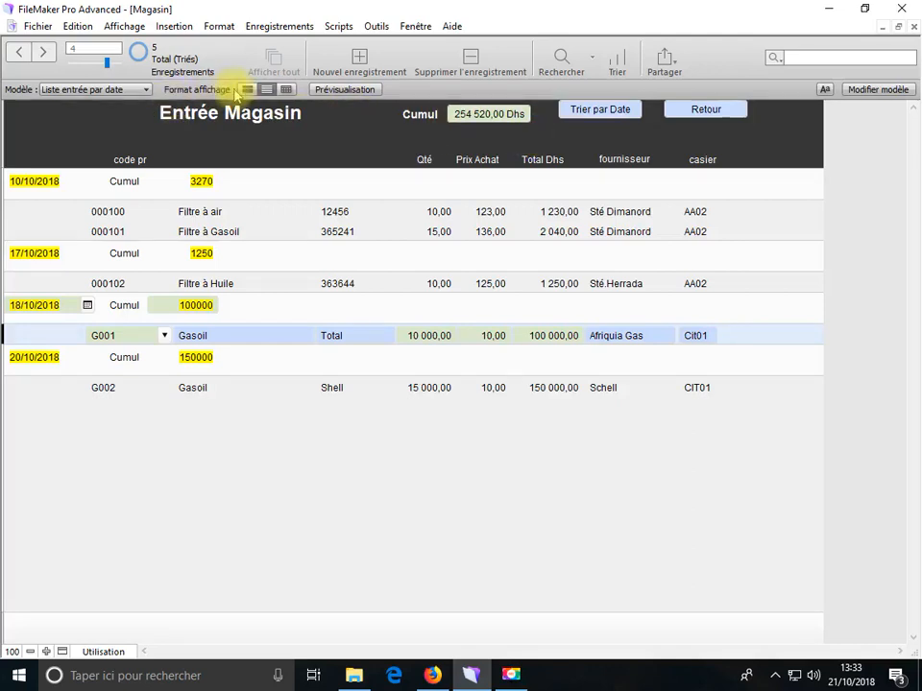
pyautogui.click(126, 90)
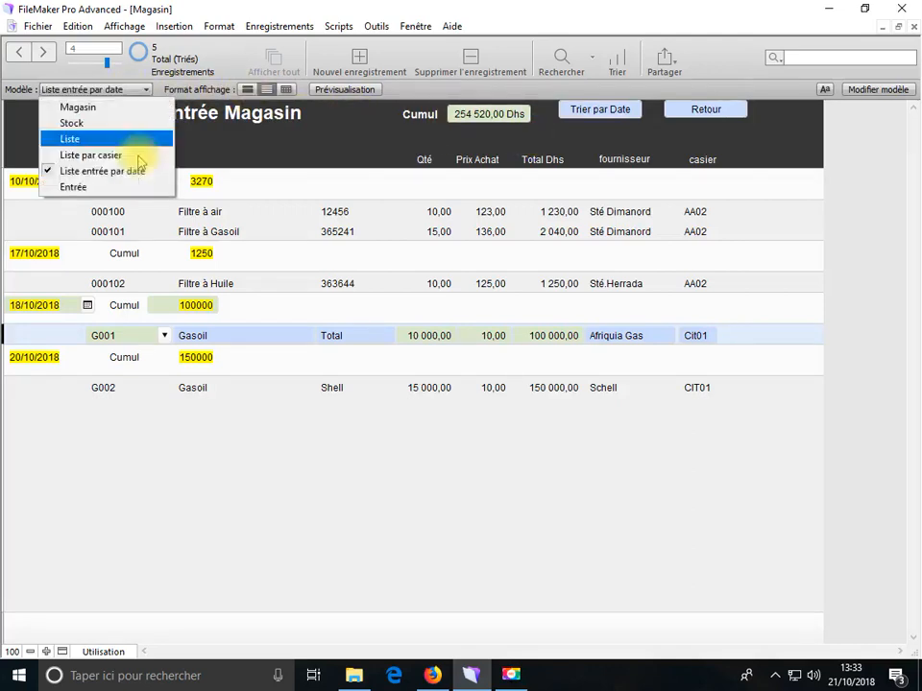
pyautogui.click(87, 188)
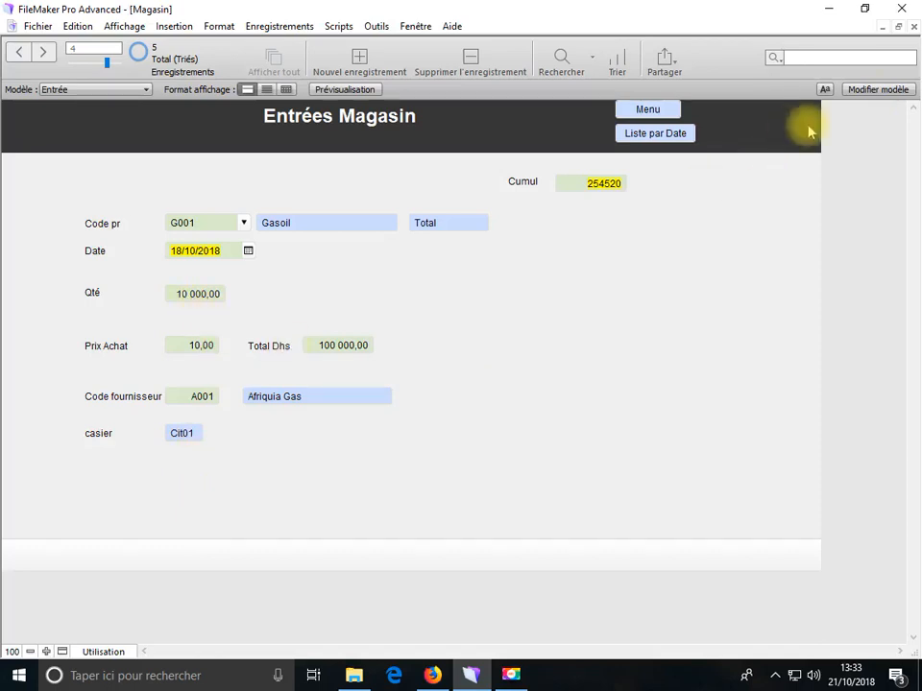
# - In layout editing, move the casier label and field up between the Date and Qté rows
pyautogui.click(877, 89)
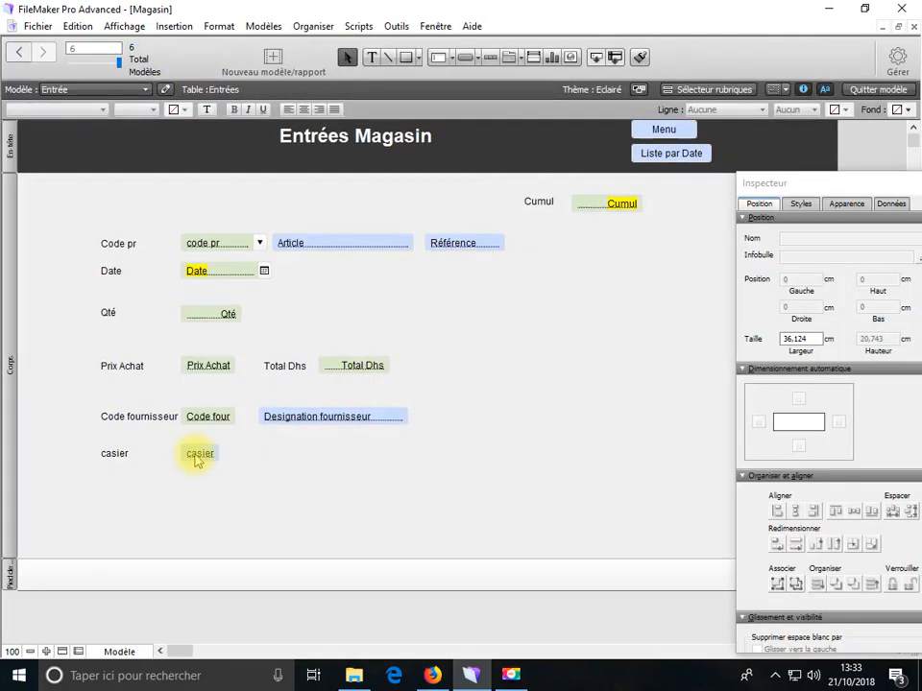
pyautogui.click(198, 455)
pyautogui.keyDown('shift'); pyautogui.click(130, 457); pyautogui.keyUp('shift')
pyautogui.moveTo(189, 462); pyautogui.dragTo(190, 299)
# - Move the Qté label and field down to a top position of 8,949 cm, clear of the casier row
pyautogui.click(119, 318)
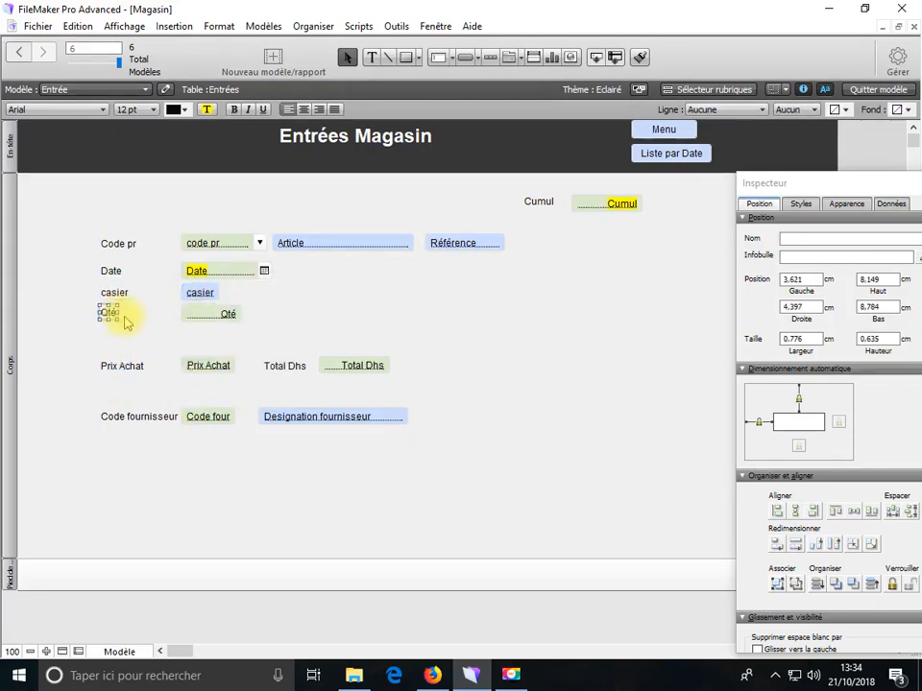
pyautogui.keyDown('shift'); pyautogui.click(189, 320); pyautogui.keyUp('shift')
pyautogui.press('Down')
pyautogui.press('Down')
pyautogui.press('Down')
pyautogui.press('Down')
pyautogui.press('Down')
pyautogui.press('Down')
pyautogui.press('Down')
pyautogui.press('Down')
pyautogui.press('Down')
pyautogui.press('Down')
pyautogui.press('Down')
pyautogui.press('Down')
pyautogui.press('Down')
pyautogui.press('Down')
pyautogui.press('Down')
pyautogui.press('Down')
pyautogui.press('Down')
pyautogui.press('Down')
pyautogui.press('Down')
pyautogui.press('Down')
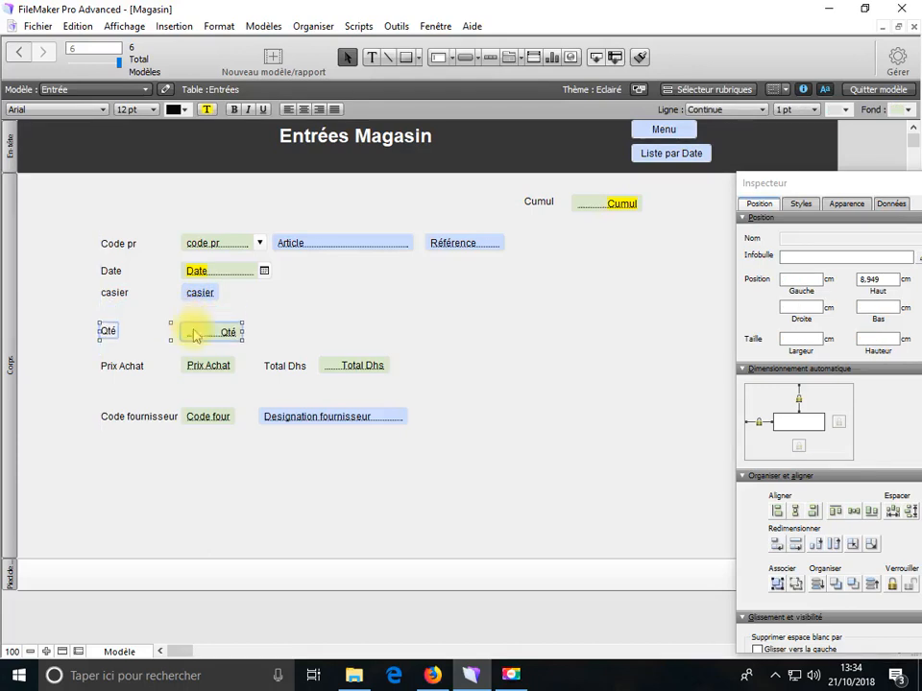
# - Save the Entrée layout changes, display the entry record and check its Cumul field
pyautogui.click(138, 656)
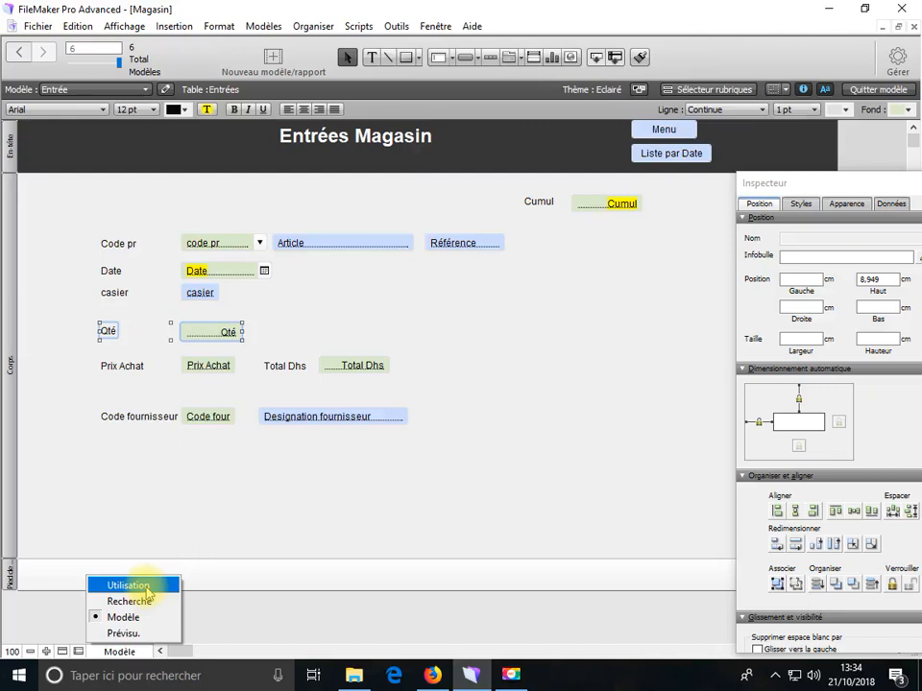
pyautogui.click(160, 566)
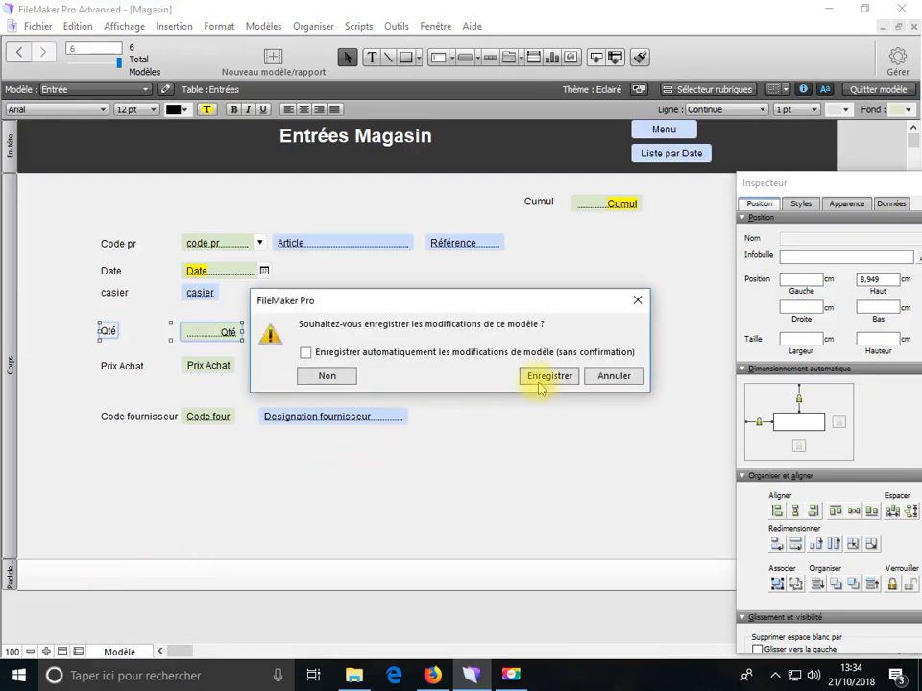
pyautogui.click(550, 377)
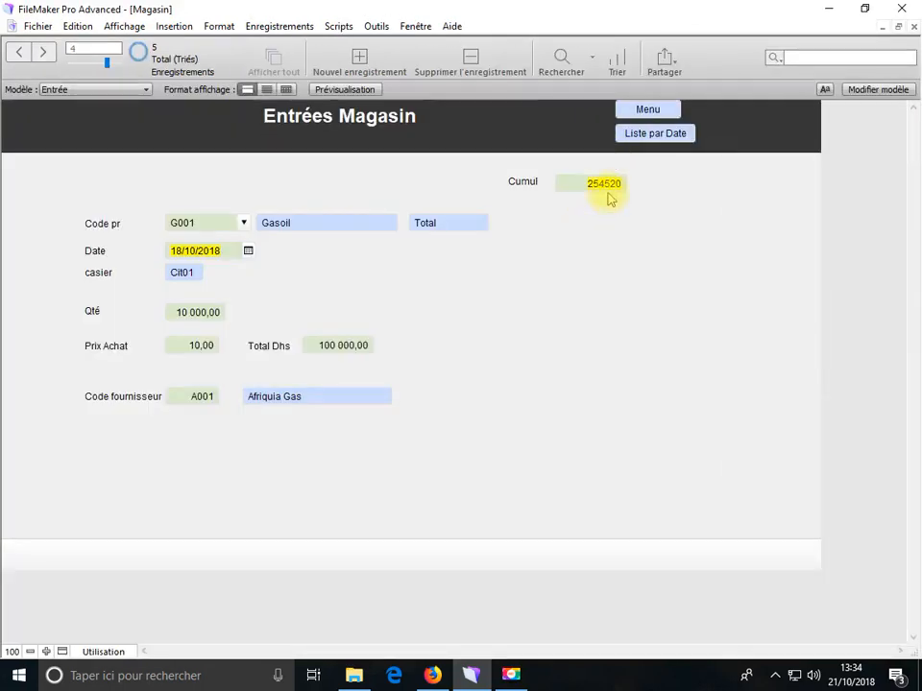
pyautogui.click(580, 188)
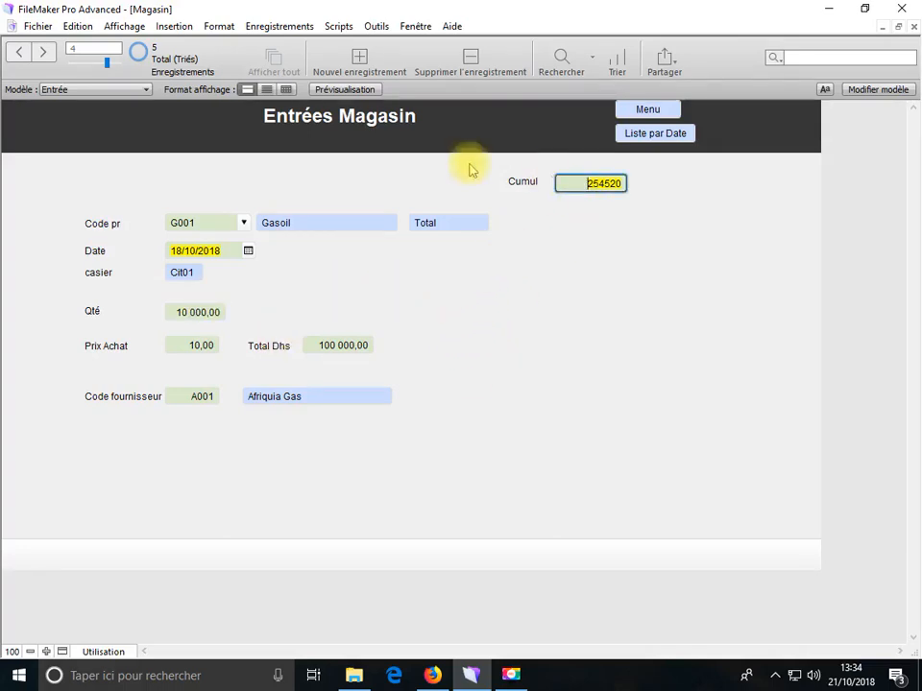
# - Return to the menu and open the Stock layout with the Stock Magasin button
pyautogui.click(646, 112)
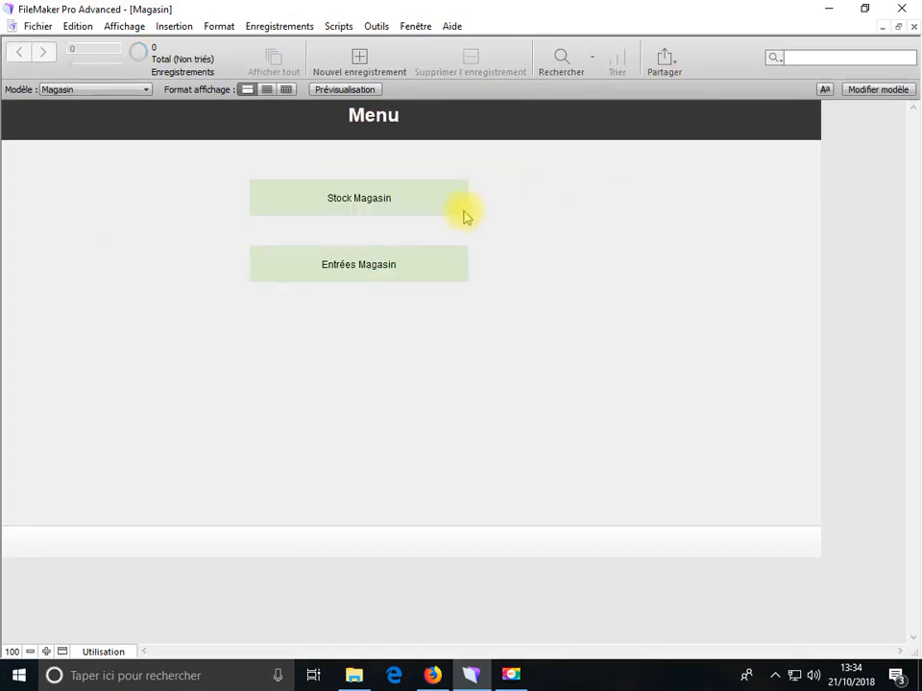
pyautogui.click(350, 203)
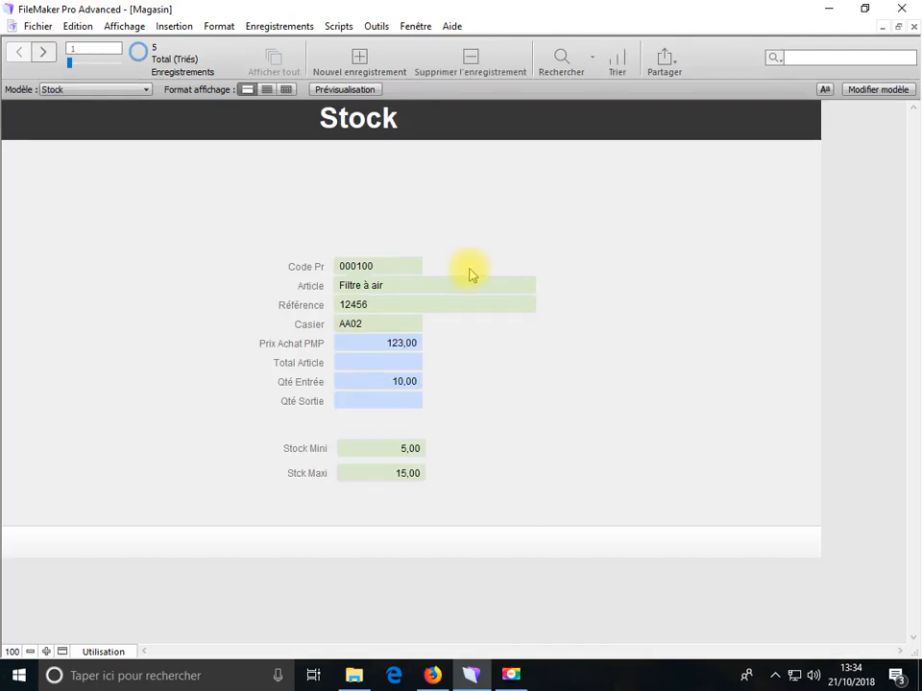
pyautogui.click(106, 90)
pyautogui.click(504, 103)
pyautogui.click(376, 26)
pyautogui.click(513, 130)
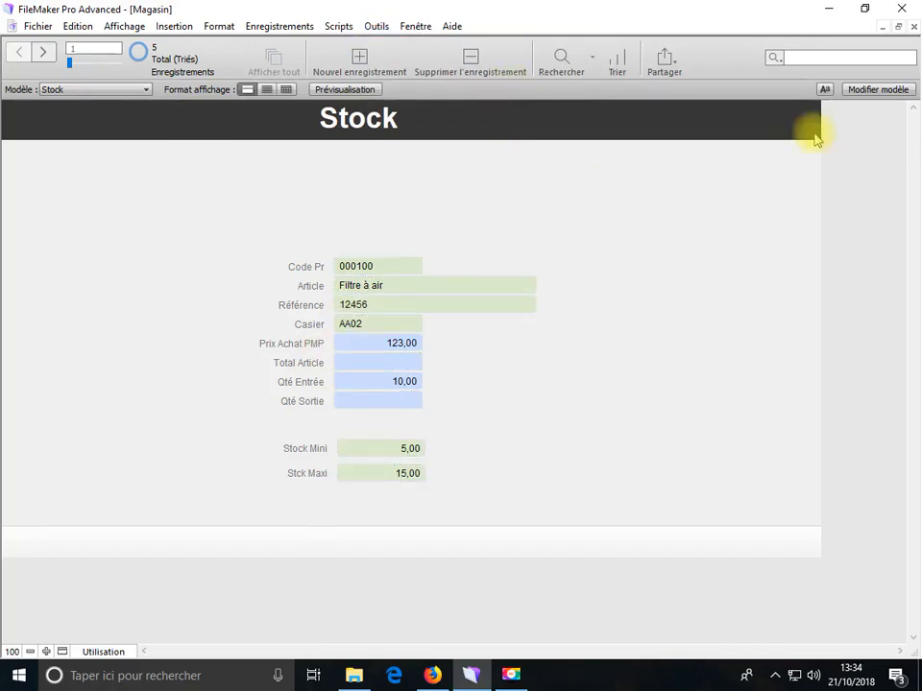
# - In layout editing, draw a button about 2,4 cm wide and 0,8 cm high in the Stock header, beside the title
pyautogui.click(875, 90)
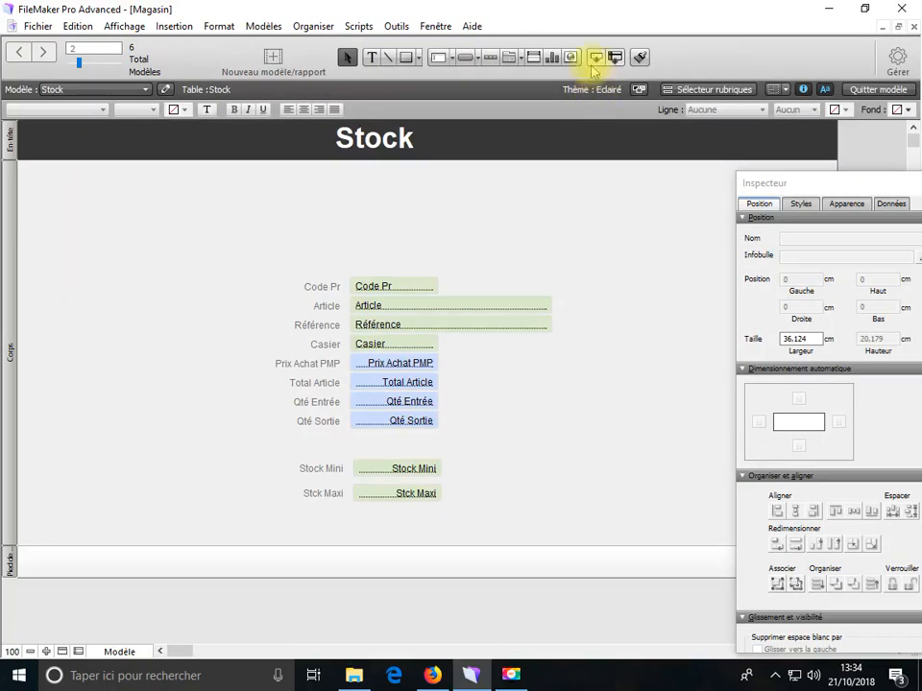
pyautogui.click(465, 59)
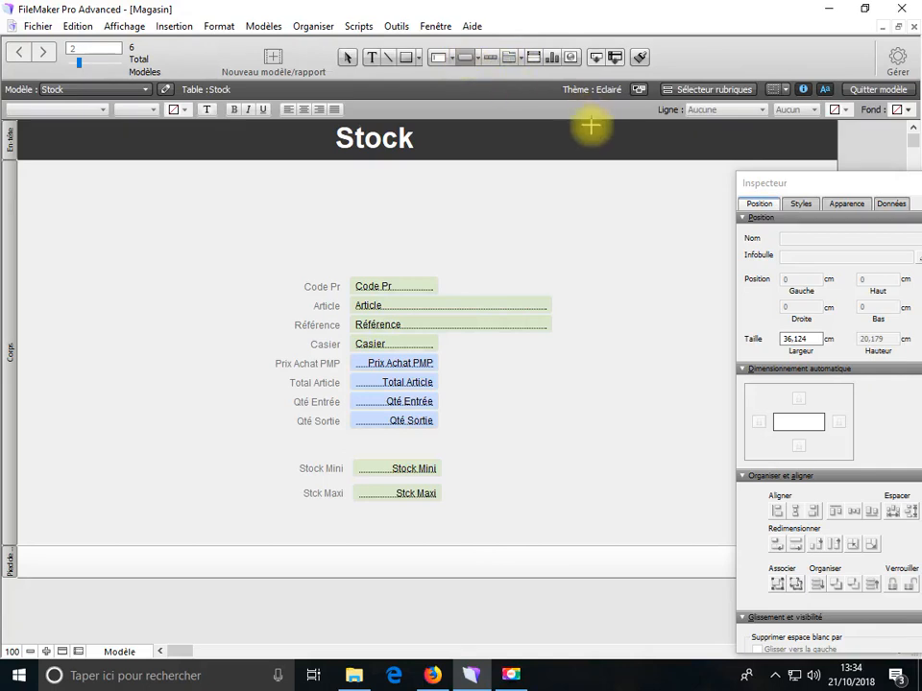
pyautogui.moveTo(589, 128); pyautogui.dragTo(643, 144)
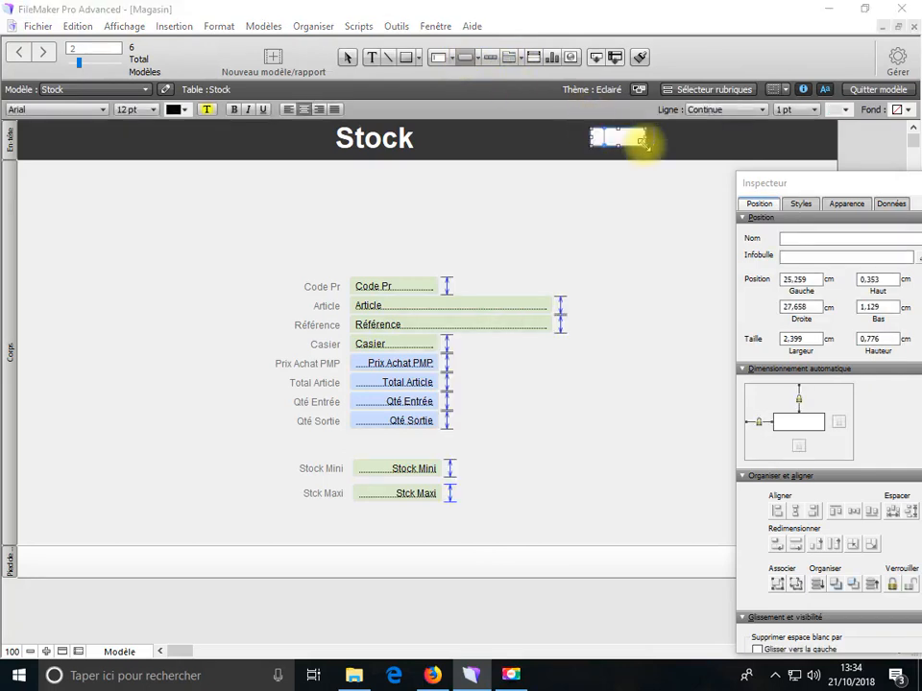
pyautogui.click(657, 165)
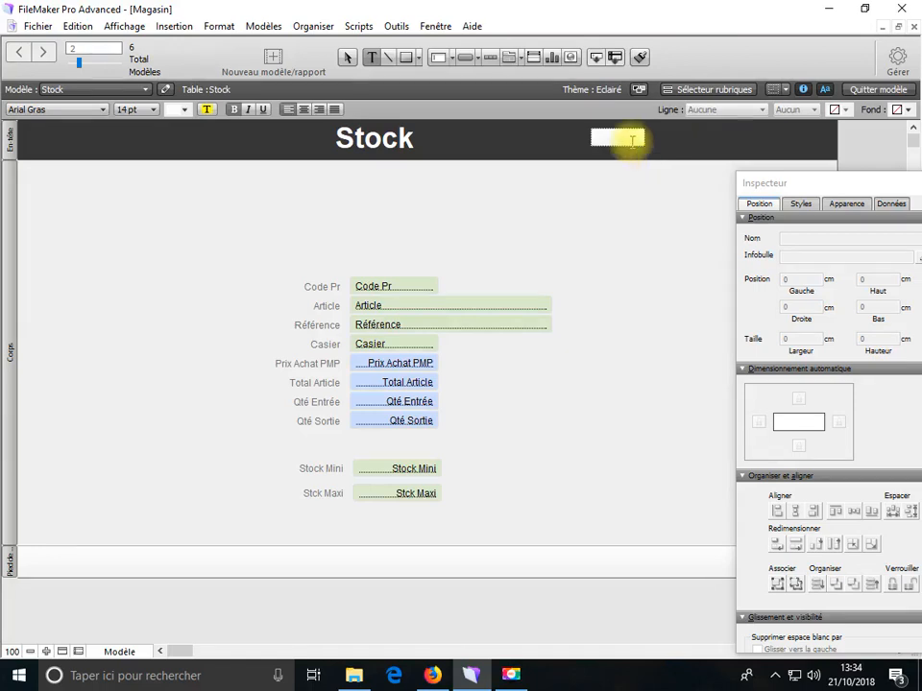
pyautogui.doubleClick(632, 141)
pyautogui.click(677, 213)
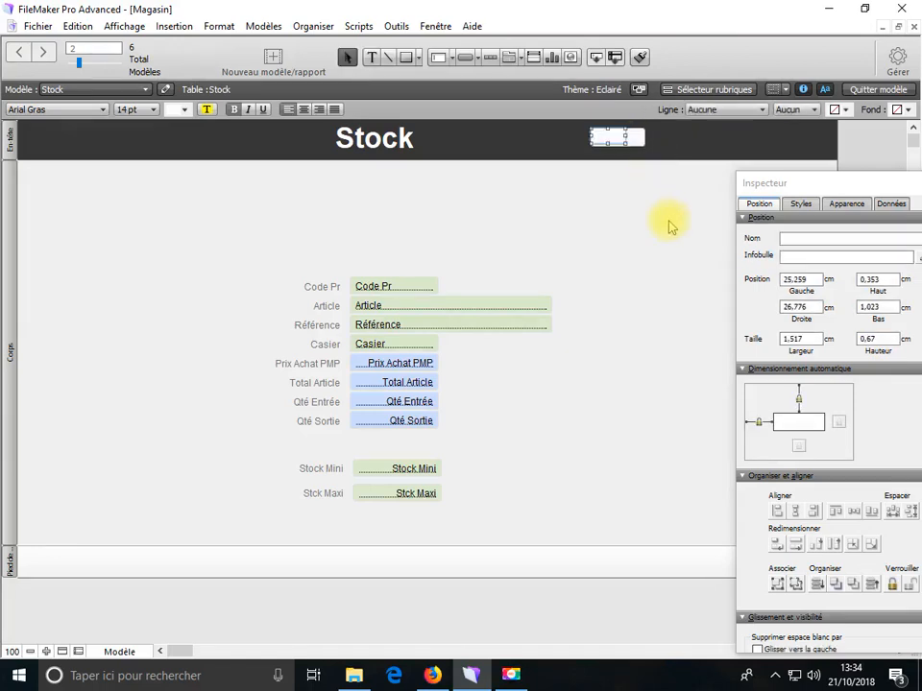
pyautogui.click(644, 206)
pyautogui.click(625, 141)
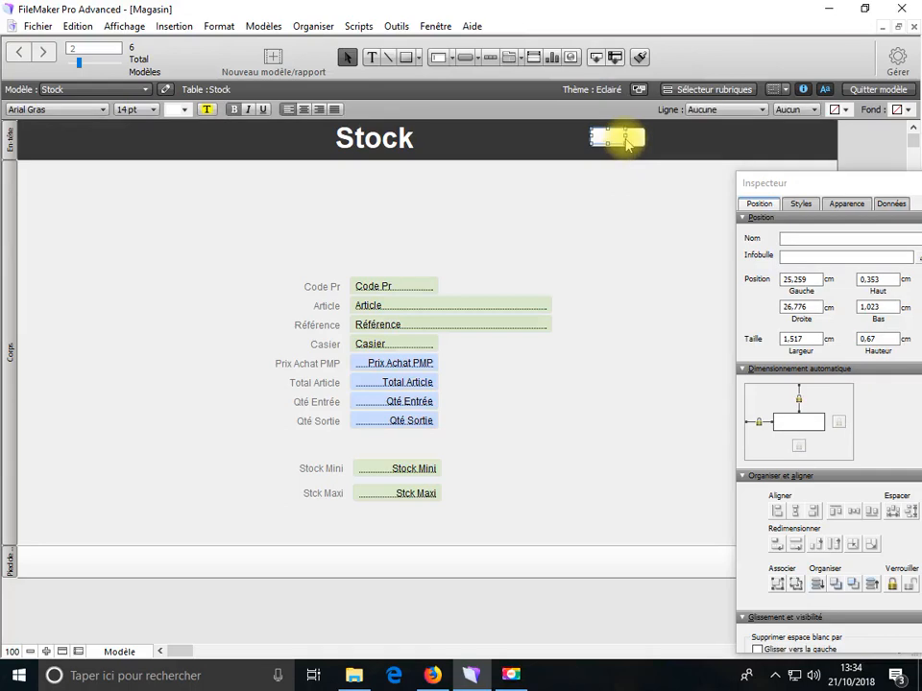
pyautogui.press('Delete')
# - Label the new header button Menu and choose Action unique as its action type
pyautogui.click(612, 146)
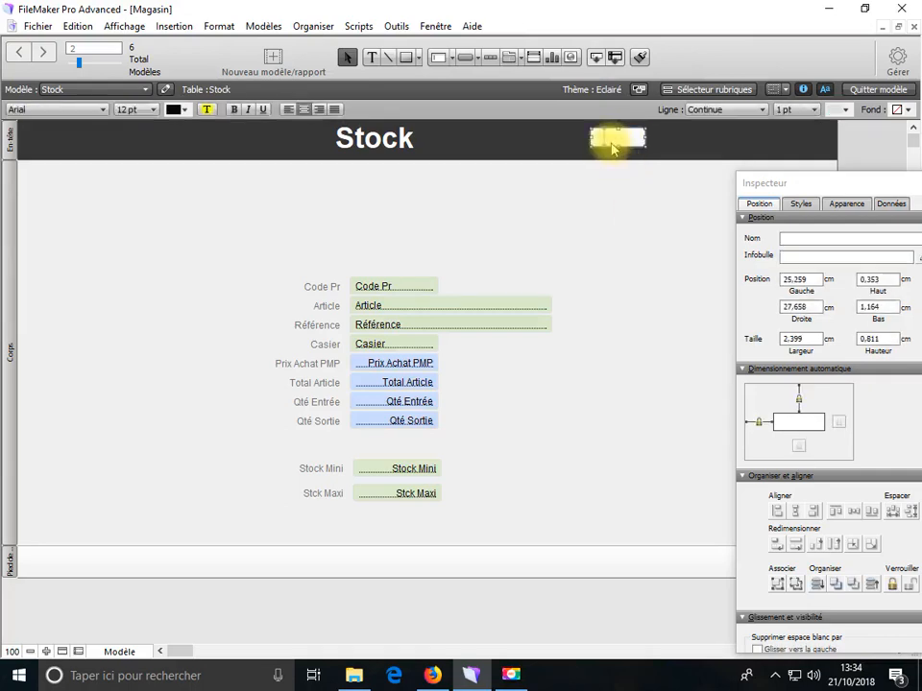
pyautogui.doubleClick(612, 146)
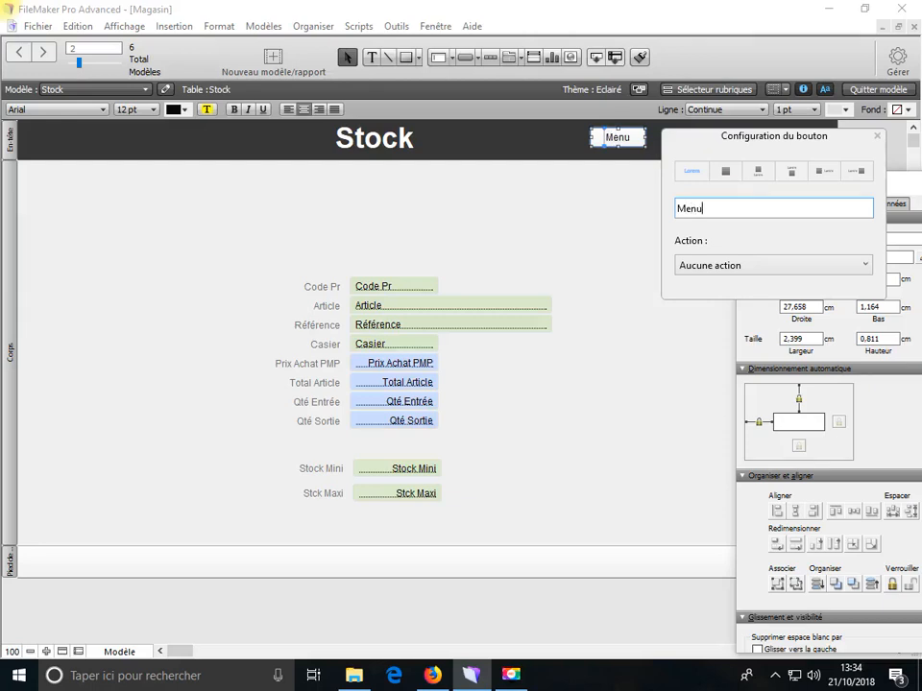
pyautogui.click(726, 267)
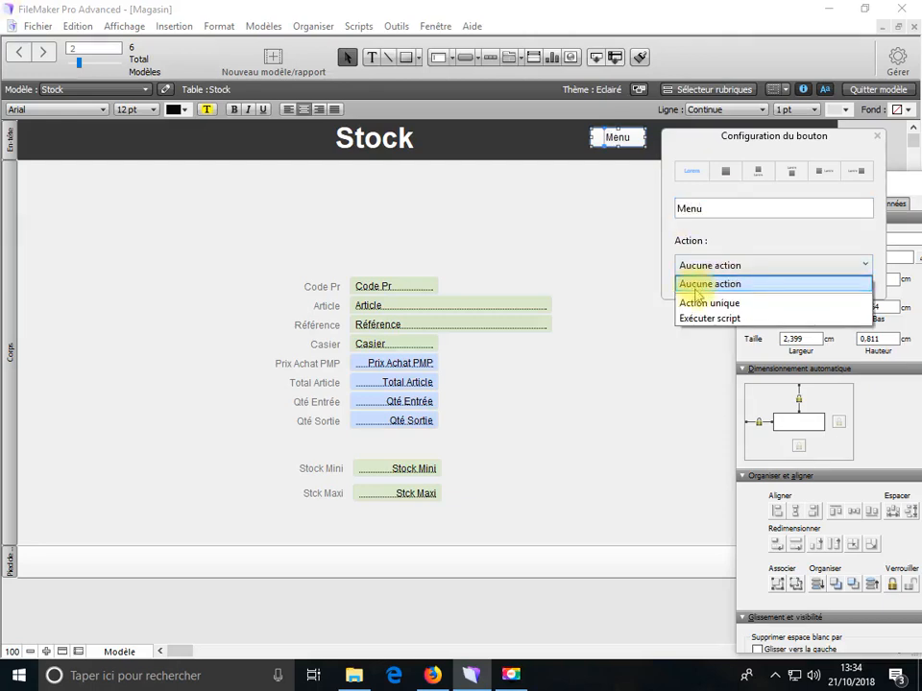
pyautogui.click(697, 287)
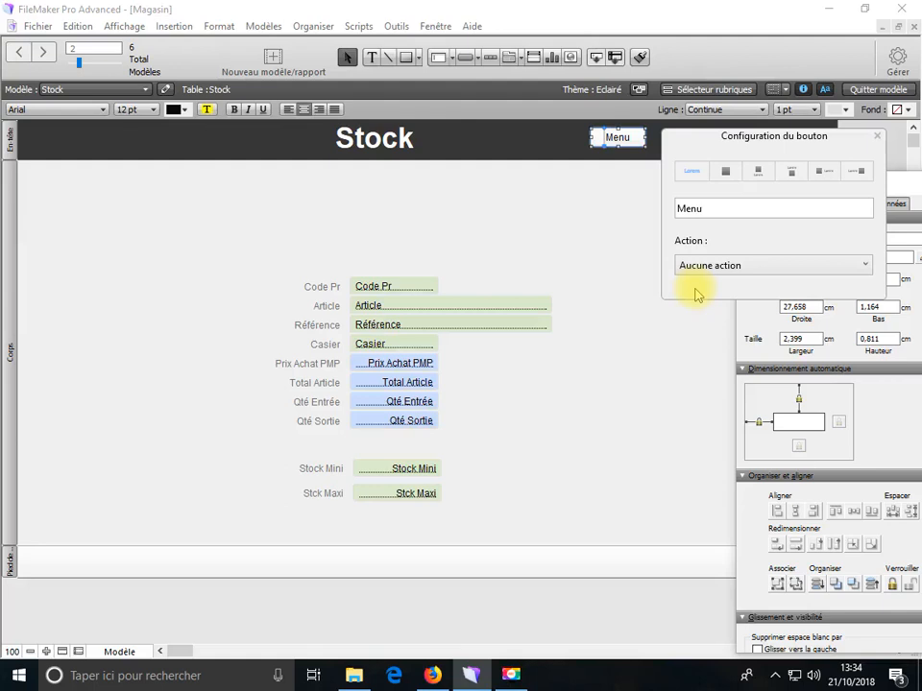
pyautogui.click(701, 269)
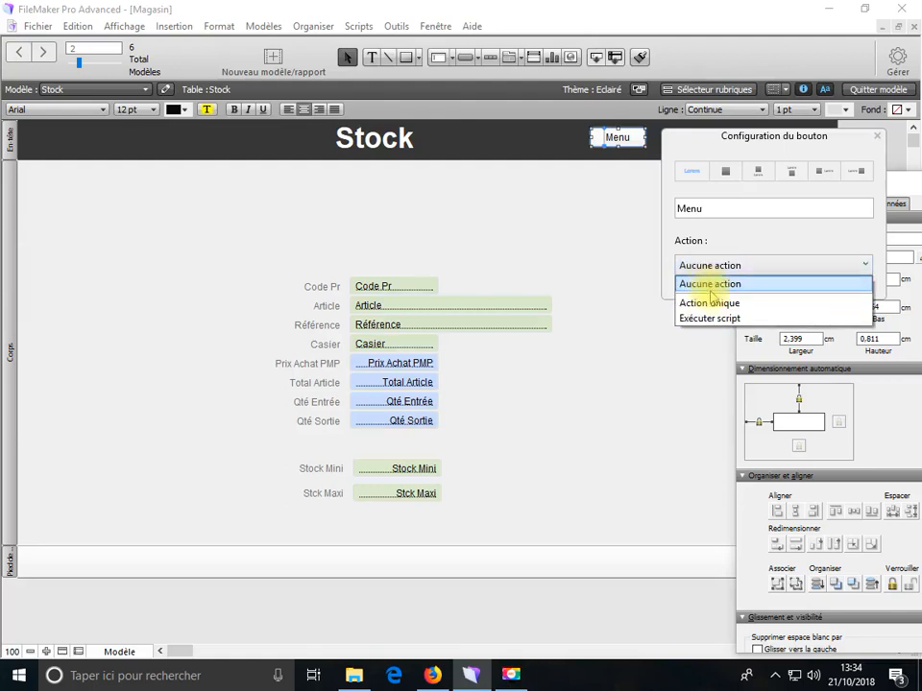
pyautogui.click(706, 293)
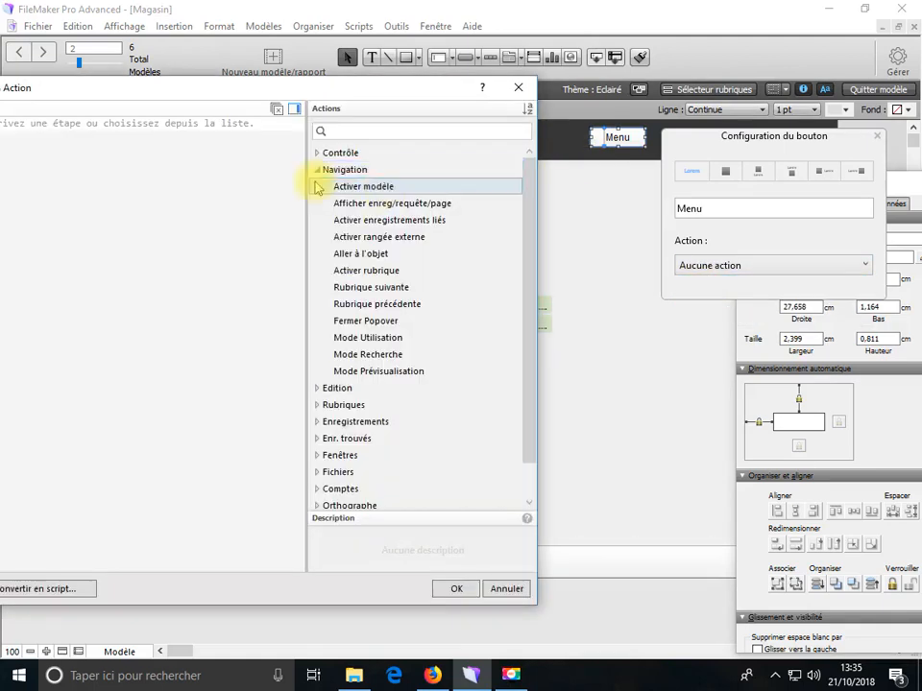
# - Assign the Menu button the Activer modèle action with the Magasin layout as its target
pyautogui.doubleClick(335, 185)
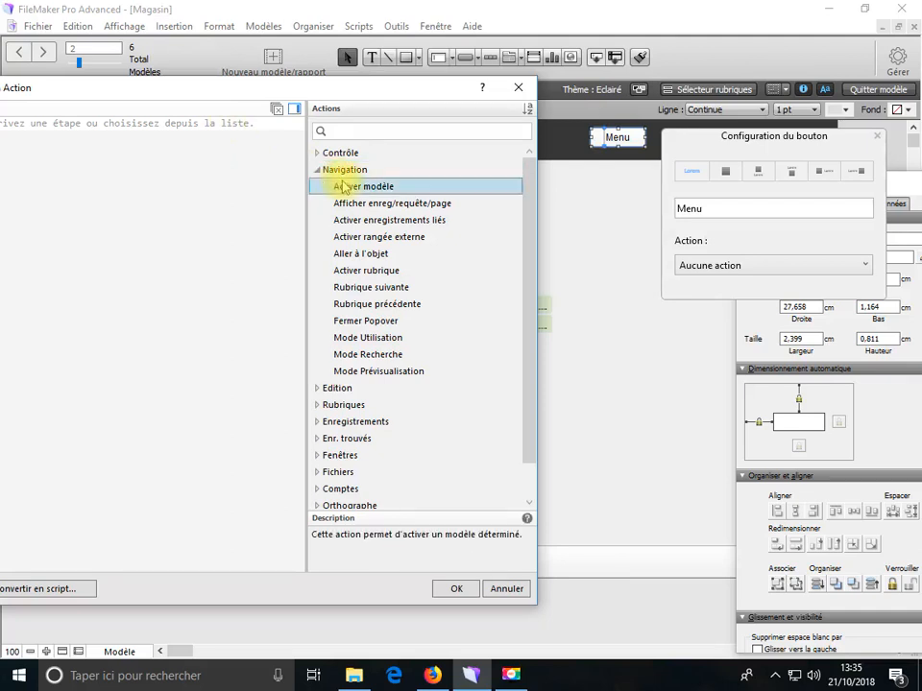
pyautogui.click(175, 150)
pyautogui.click(152, 134)
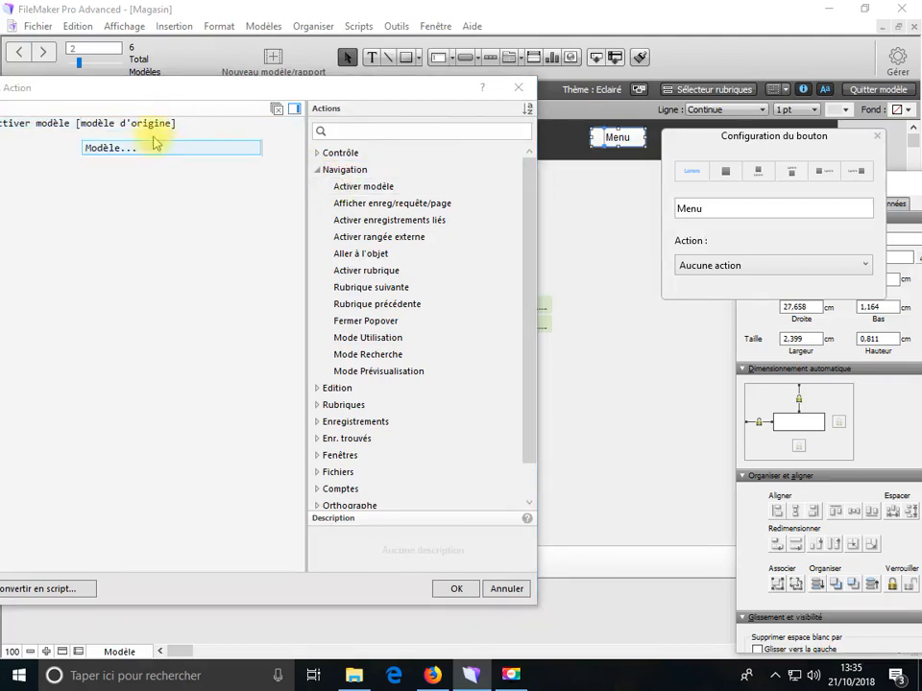
pyautogui.click(113, 151)
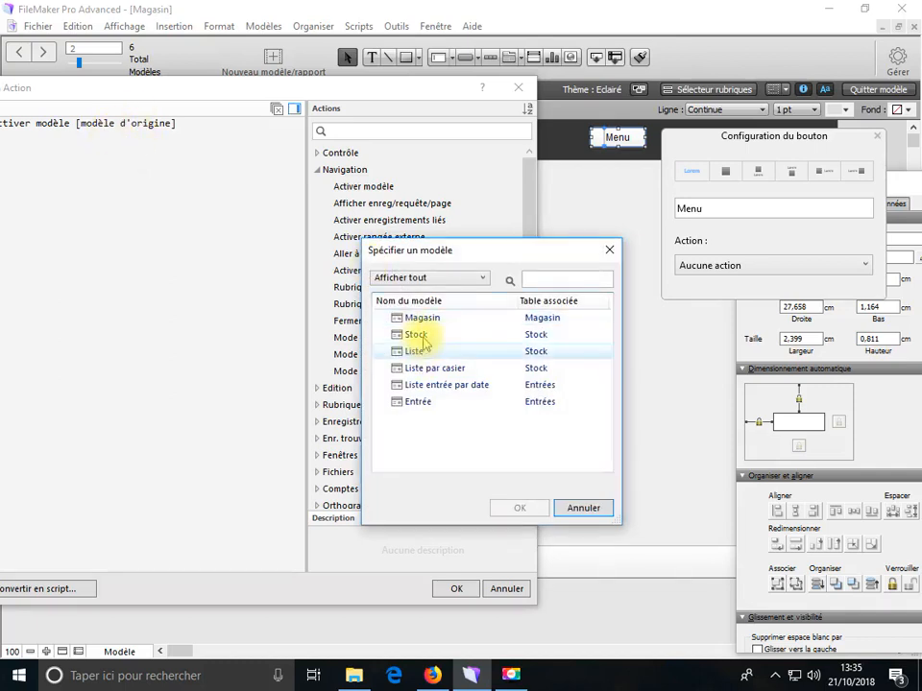
pyautogui.click(423, 320)
pyautogui.click(512, 507)
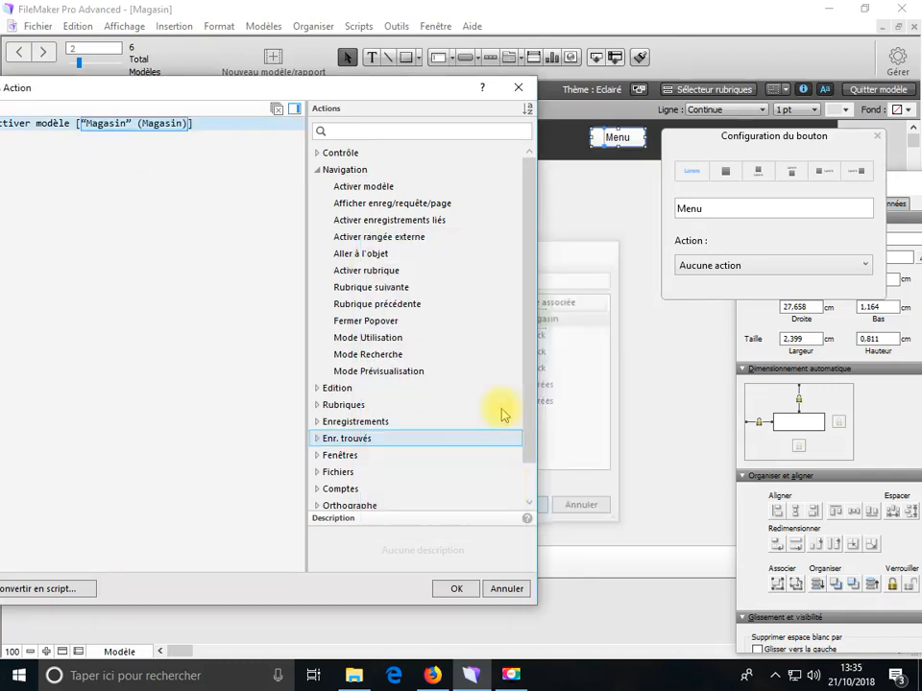
pyautogui.click(470, 596)
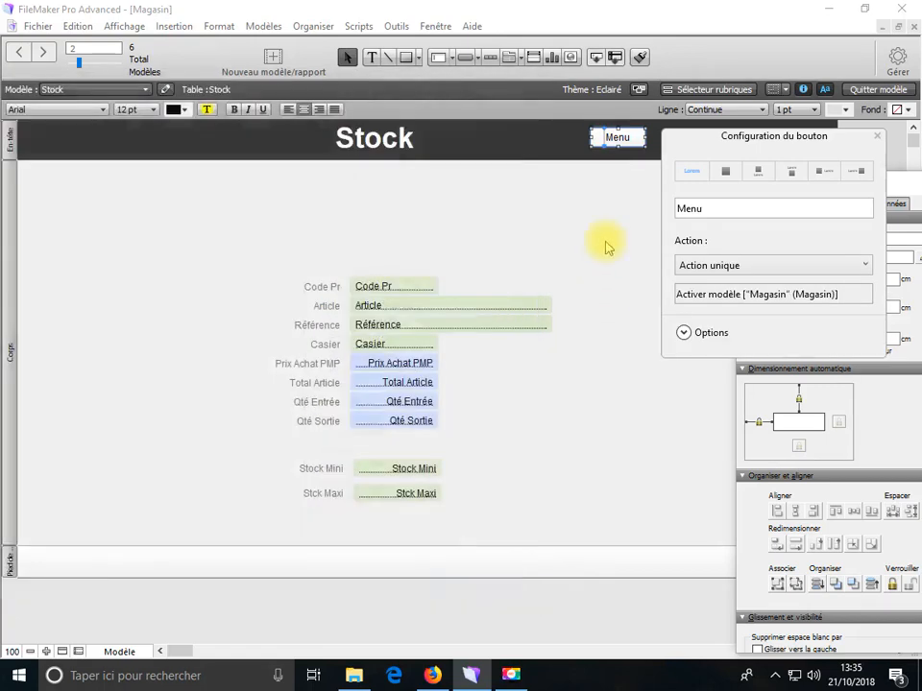
# - Copy the Menu button, save the Stock layout changes and return to the stock record
pyautogui.rightClick(609, 145)
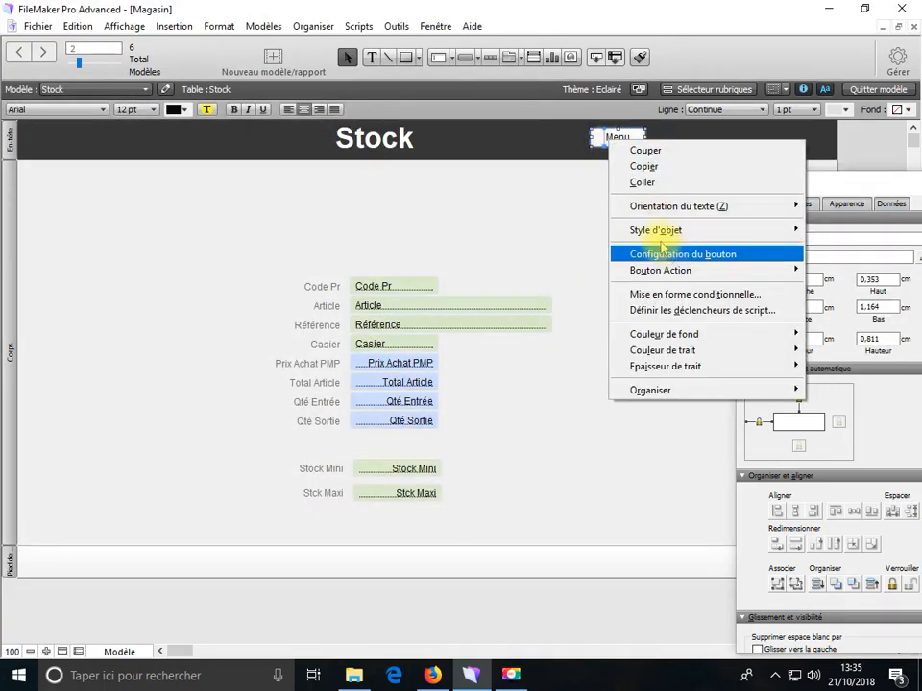
pyautogui.click(650, 176)
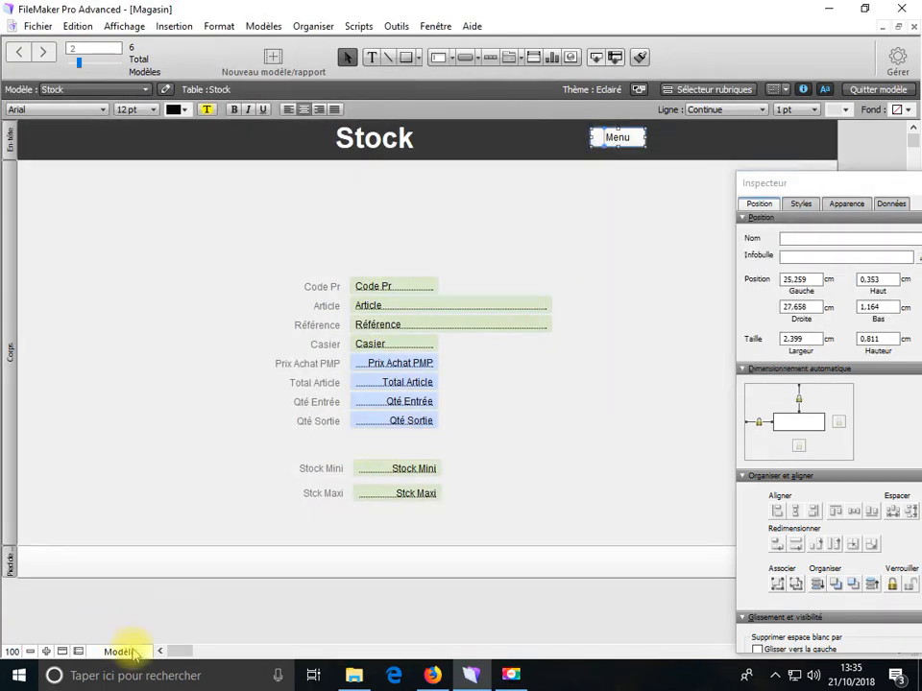
pyautogui.click(119, 650)
pyautogui.click(161, 583)
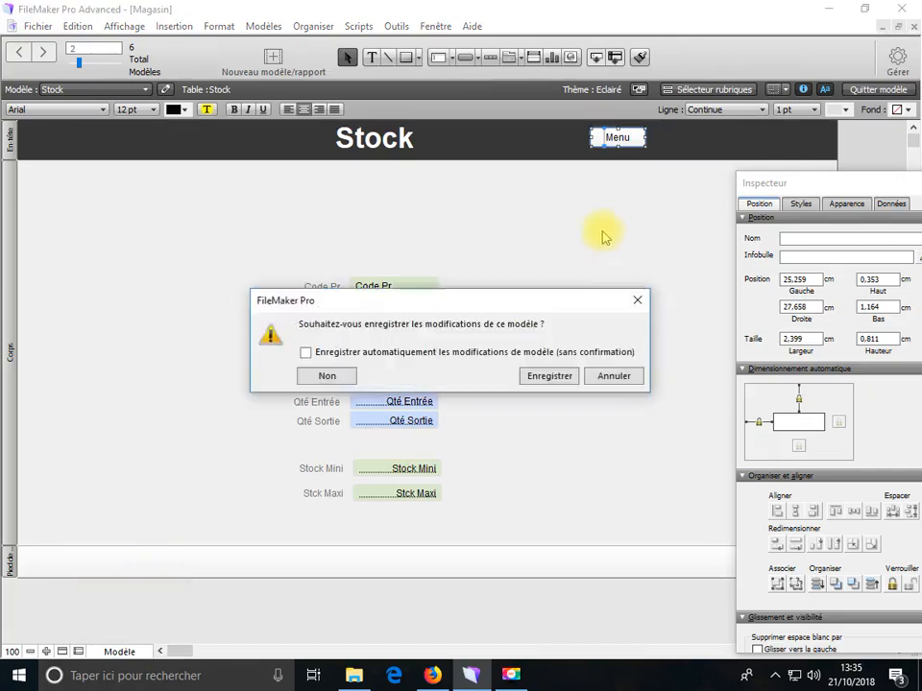
pyautogui.click(549, 375)
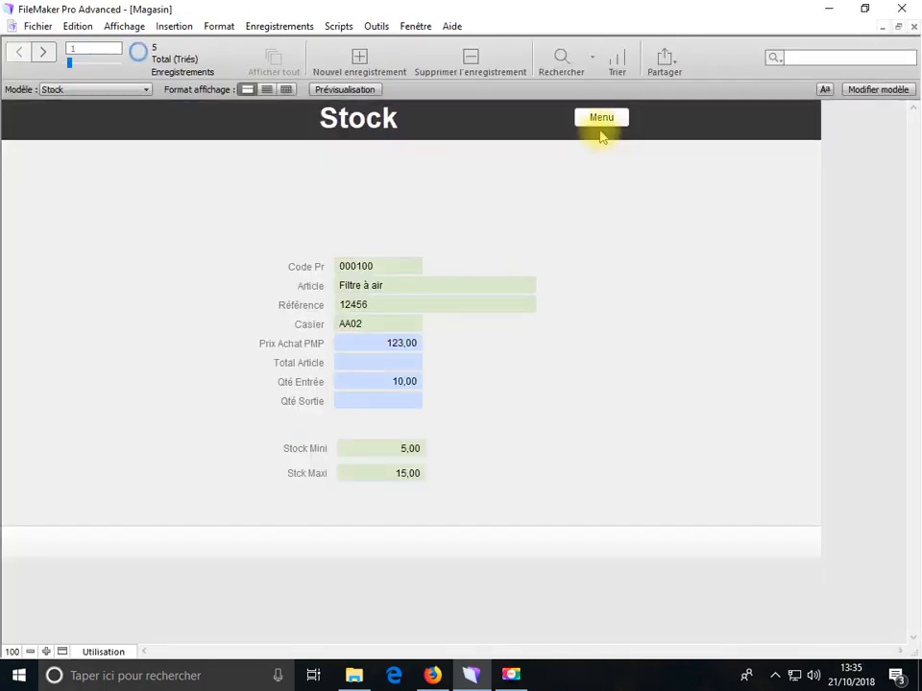
# - Test the Menu, Entrées Magasin and Retour buttons by navigating from Stock to the menu and in and out of the entries list
pyautogui.click(602, 120)
pyautogui.click(367, 268)
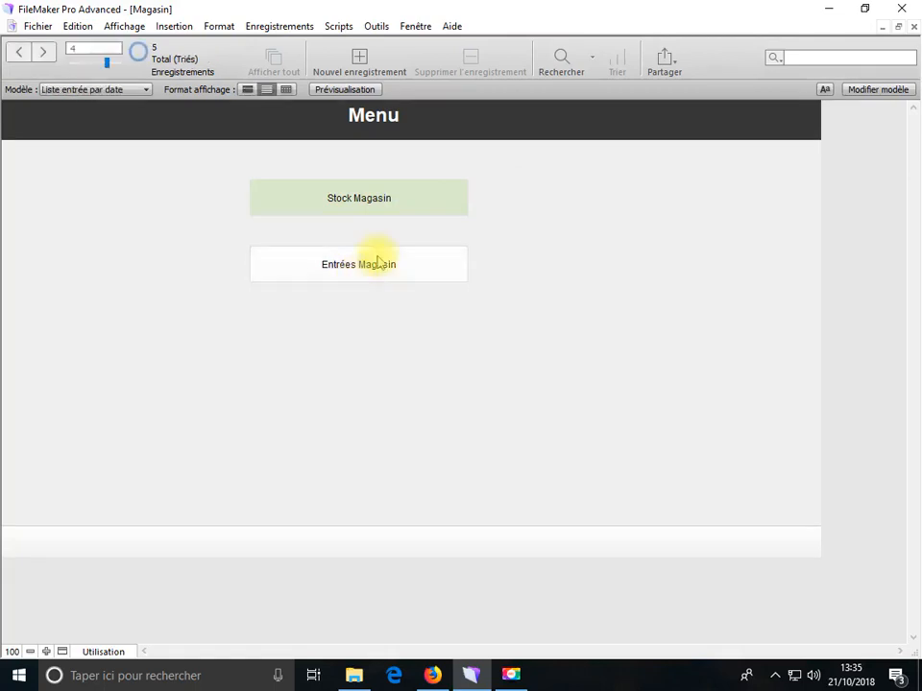
pyautogui.click(675, 113)
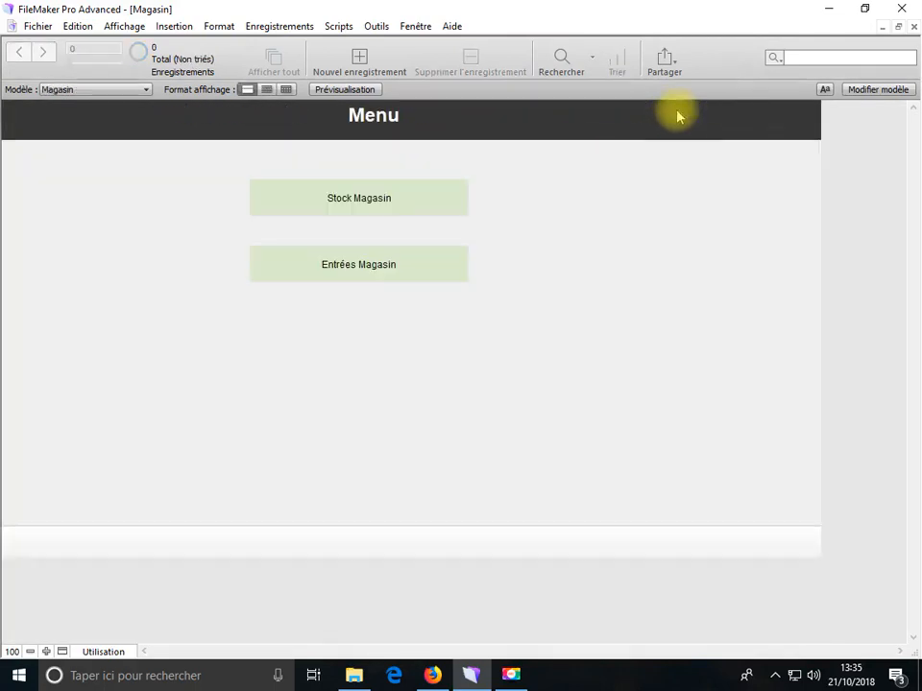
pyautogui.click(363, 265)
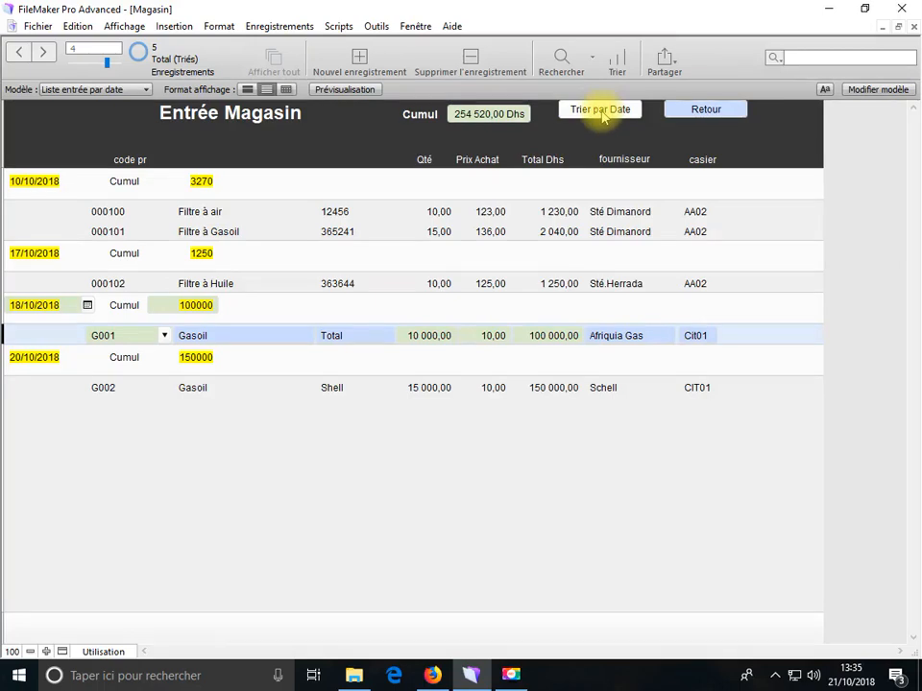
pyautogui.click(692, 116)
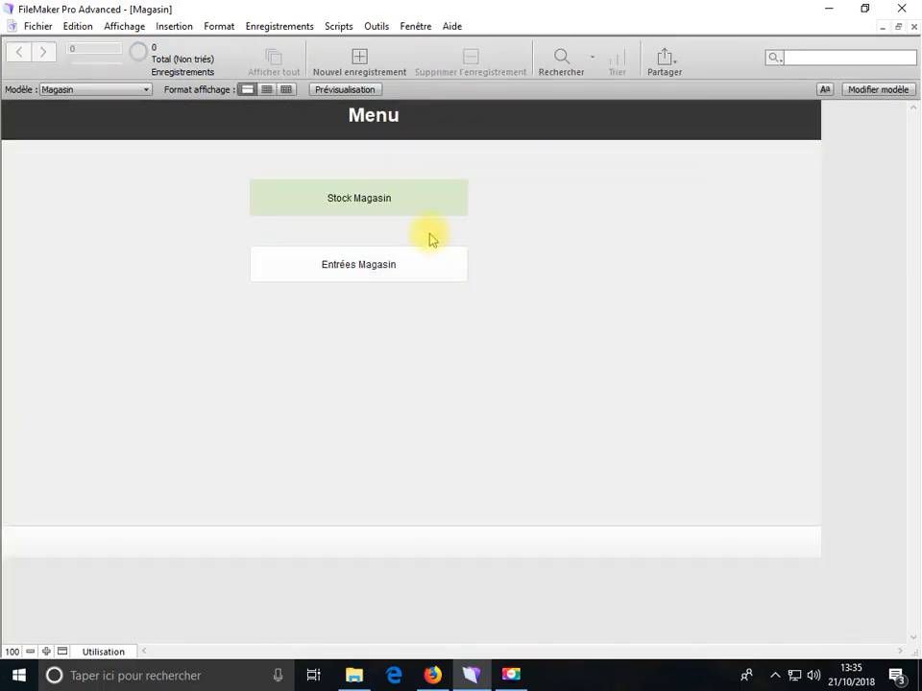
# - In the Liste entrée par date layout, change the Retour button's Activer modèle target to the Entrée layout
pyautogui.click(371, 271)
pyautogui.click(94, 652)
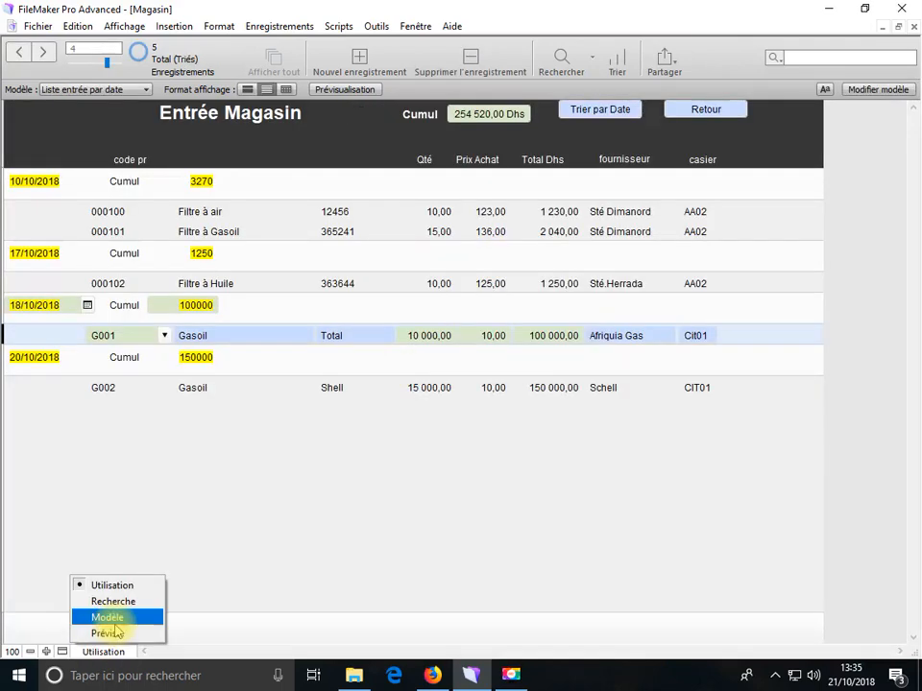
pyautogui.click(111, 620)
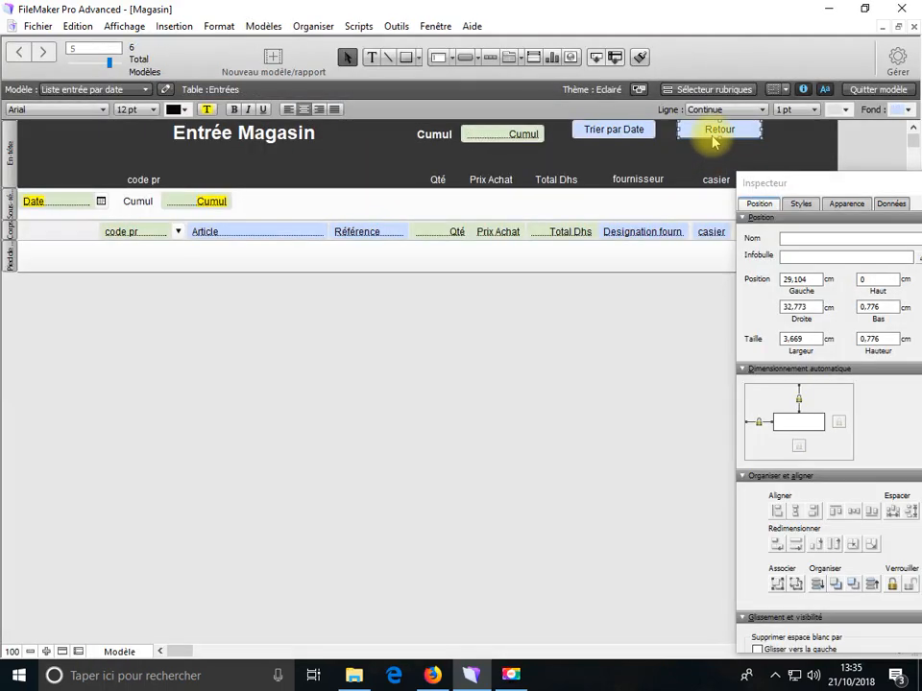
pyautogui.doubleClick(714, 139)
pyautogui.click(558, 288)
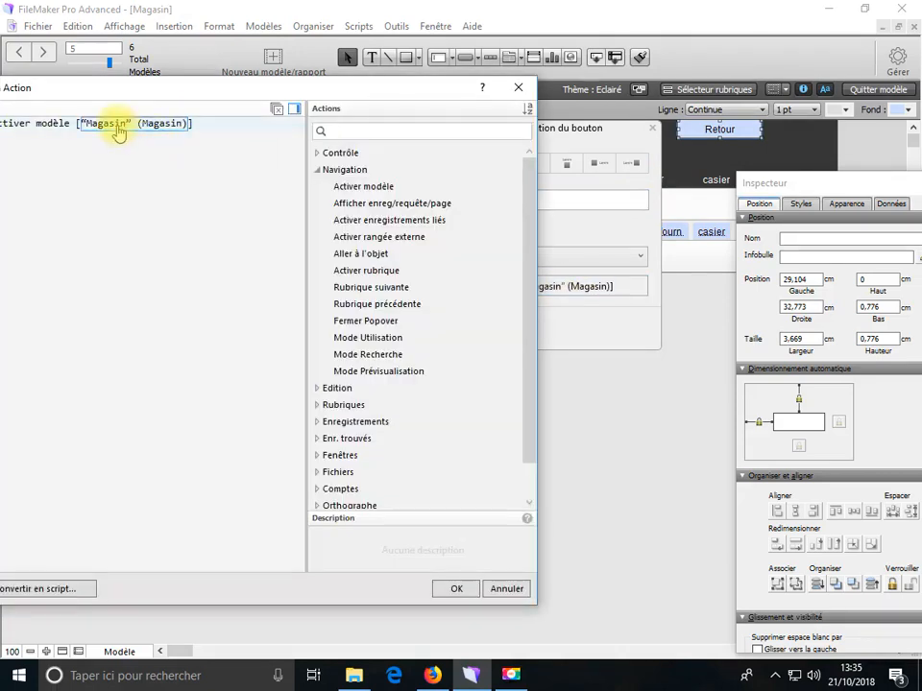
pyautogui.click(119, 124)
pyautogui.click(128, 139)
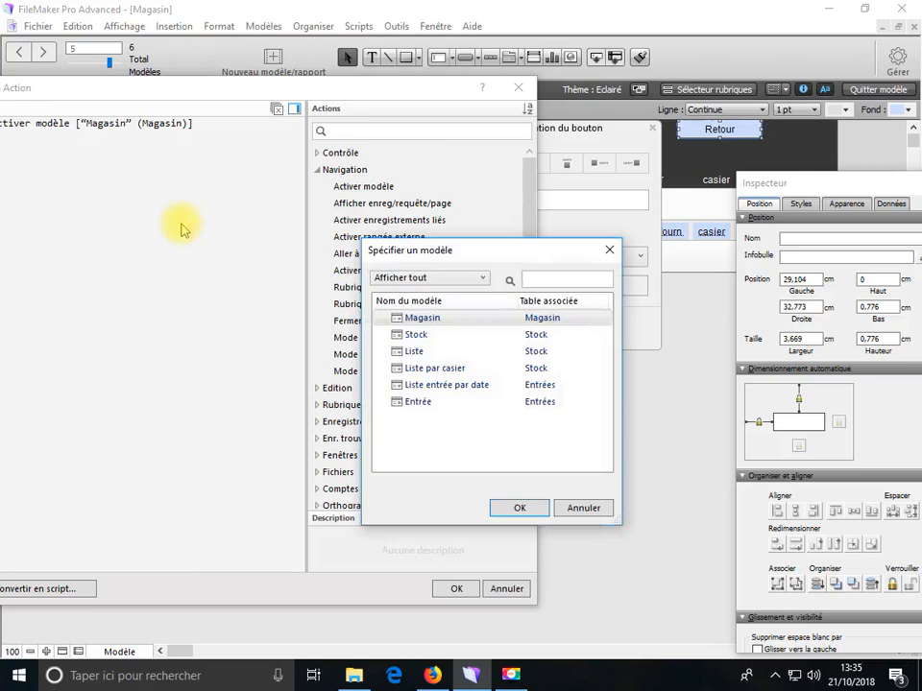
pyautogui.click(419, 403)
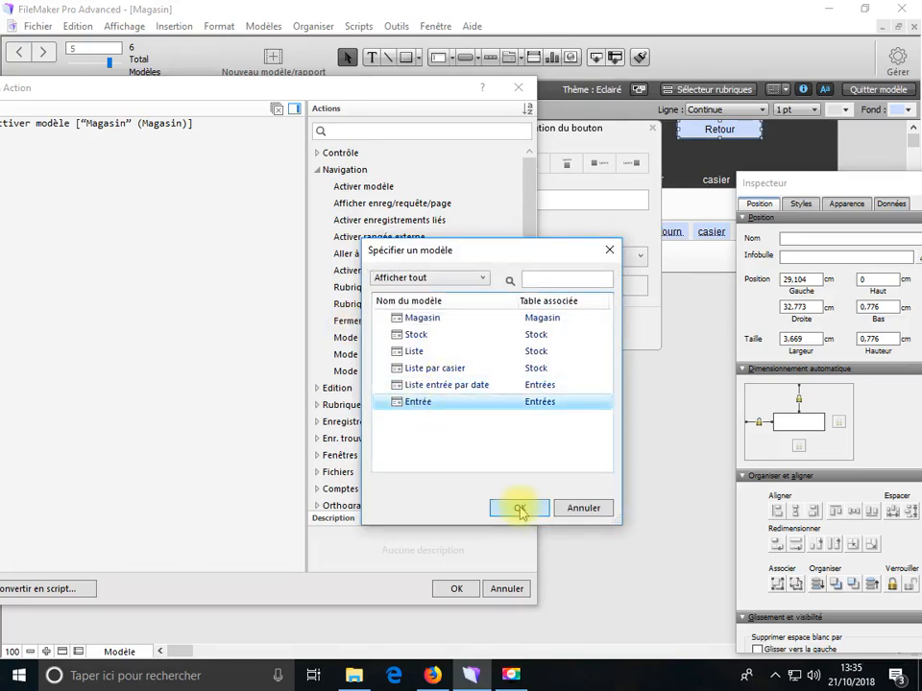
pyautogui.click(519, 509)
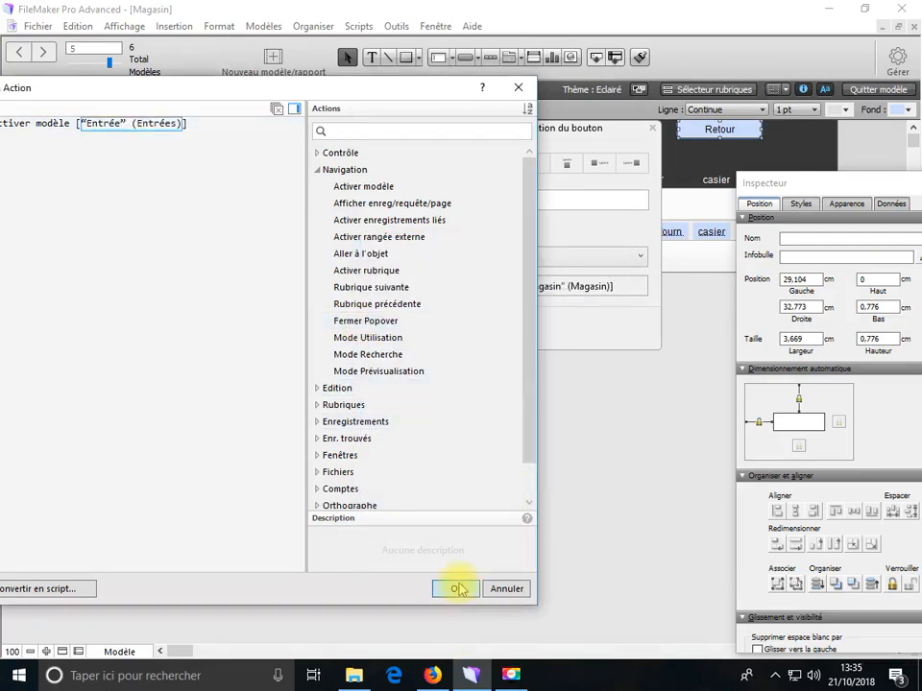
pyautogui.click(457, 589)
# - Save the Liste entrée par date layout changes and test the Retour and Menu buttons back to the main menu
pyautogui.click(114, 652)
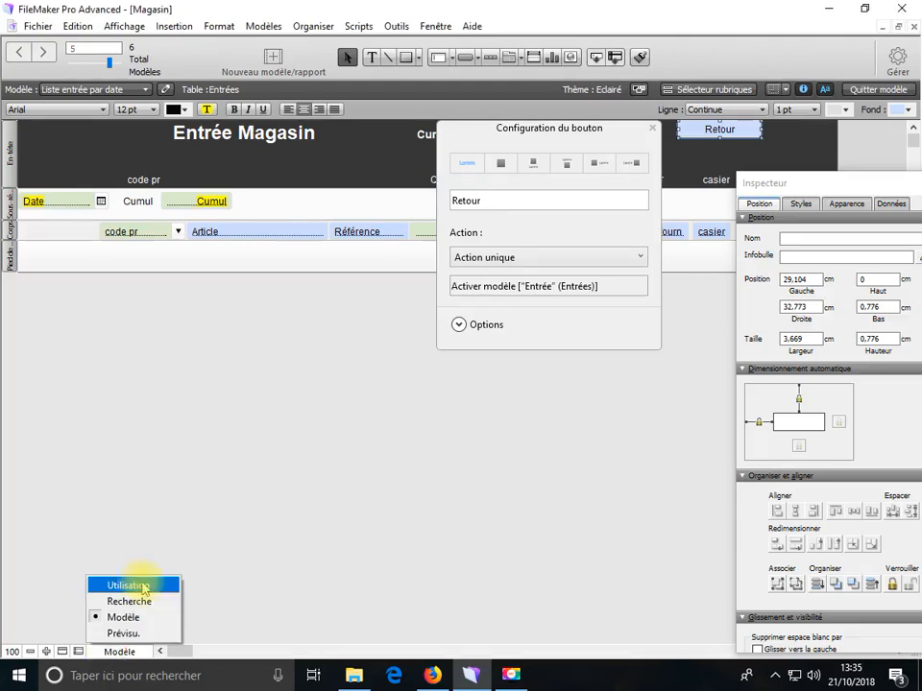
pyautogui.click(144, 586)
pyautogui.click(544, 376)
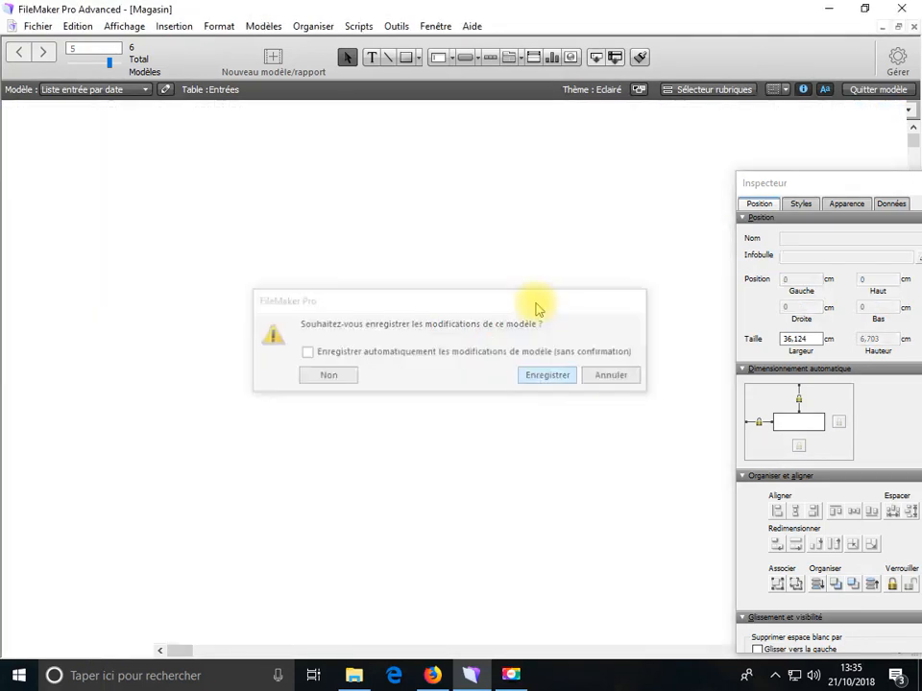
pyautogui.click(686, 112)
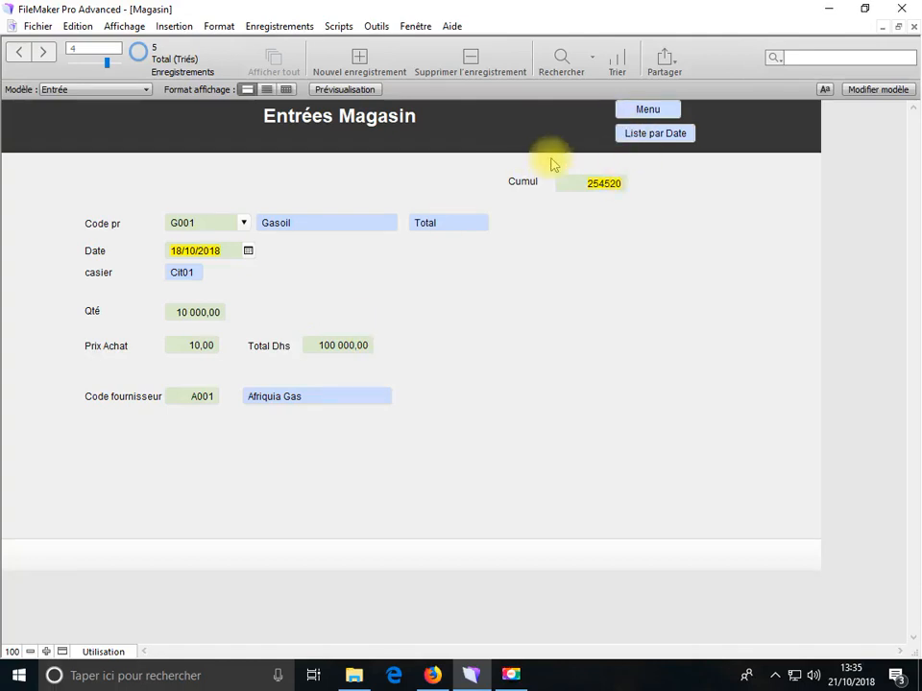
pyautogui.click(646, 110)
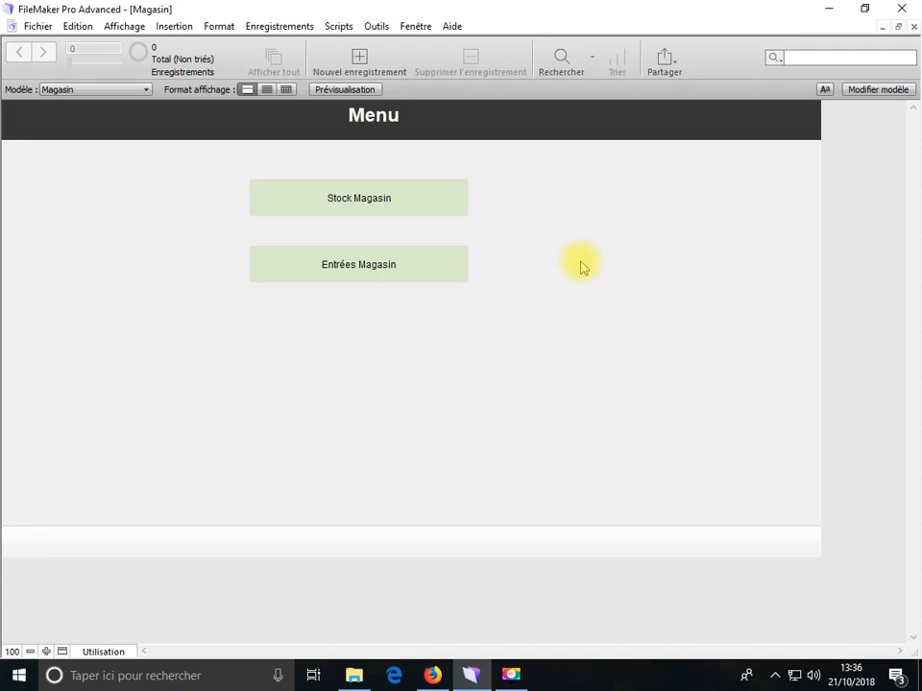
pyautogui.click(514, 680)
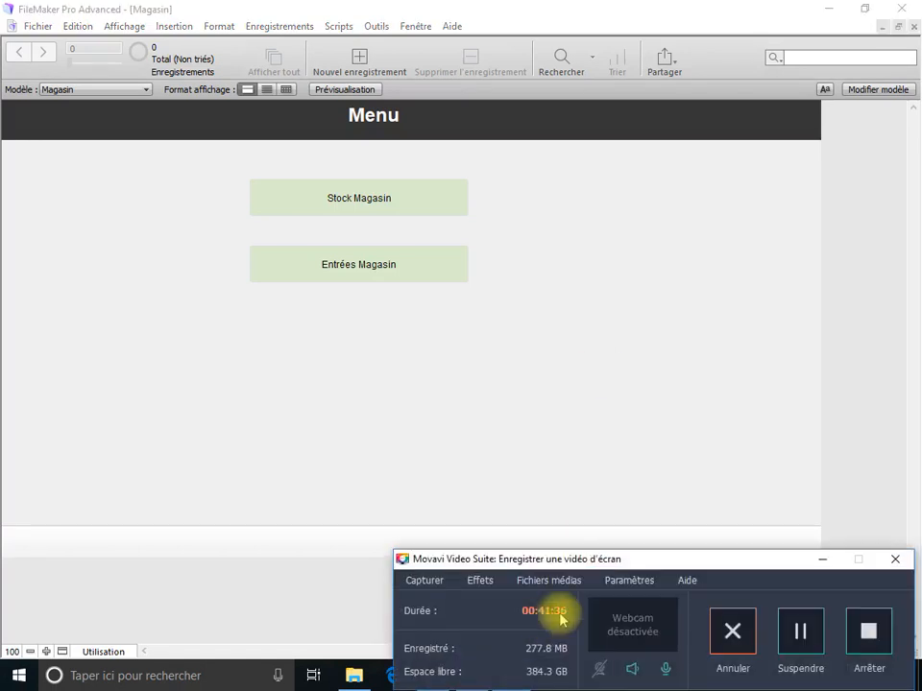